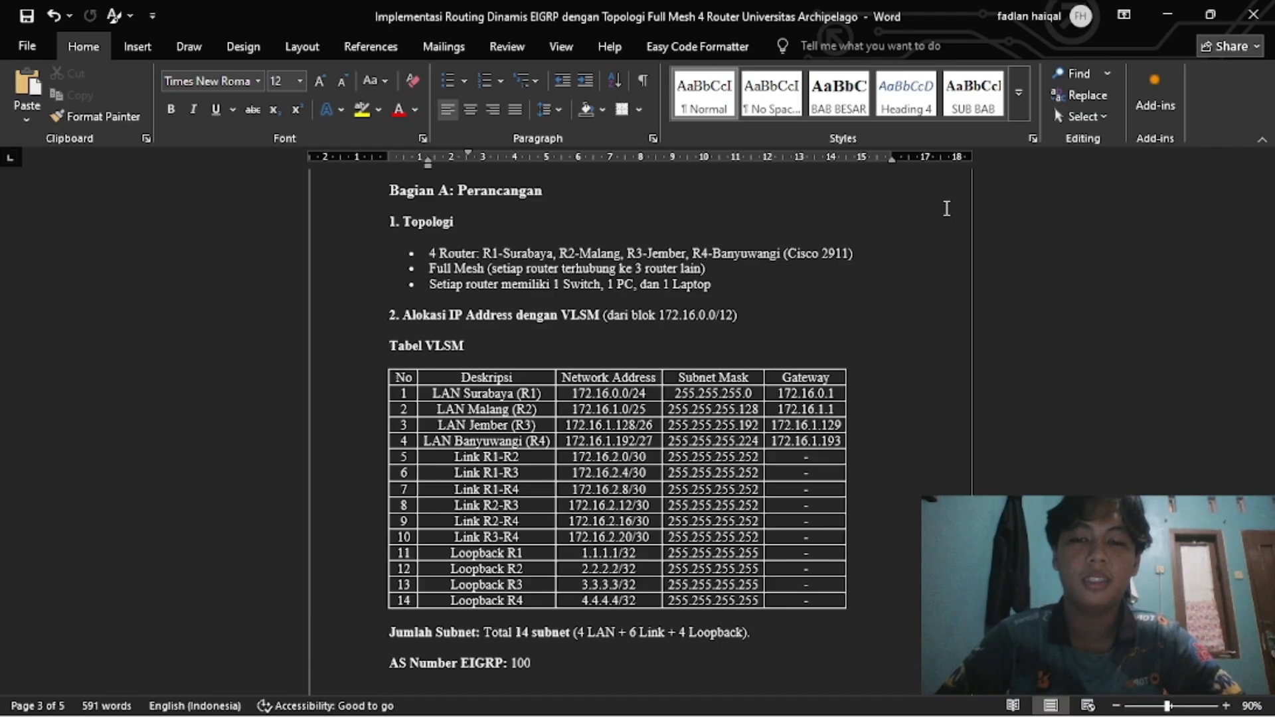
Scroll up from the VLSM table to the SOAL heading on page 1.
scroll(946, 209, "up", 2)
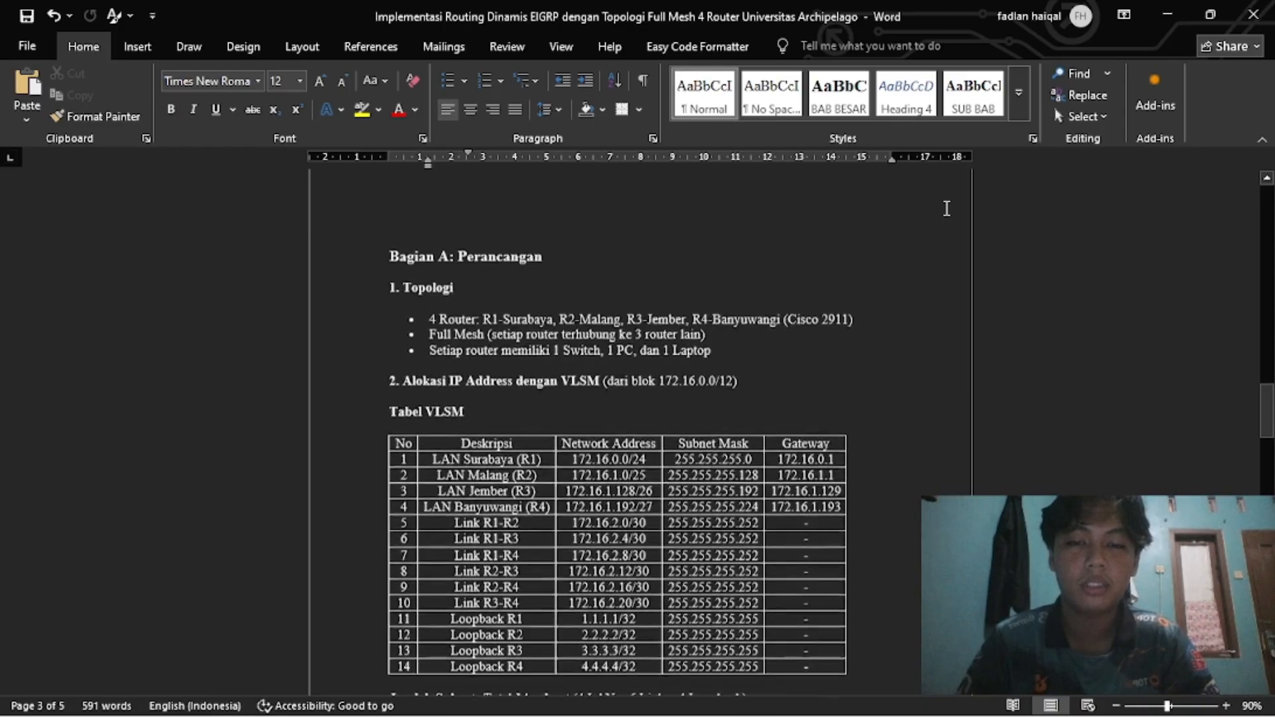
scroll(946, 209, "up", 20)
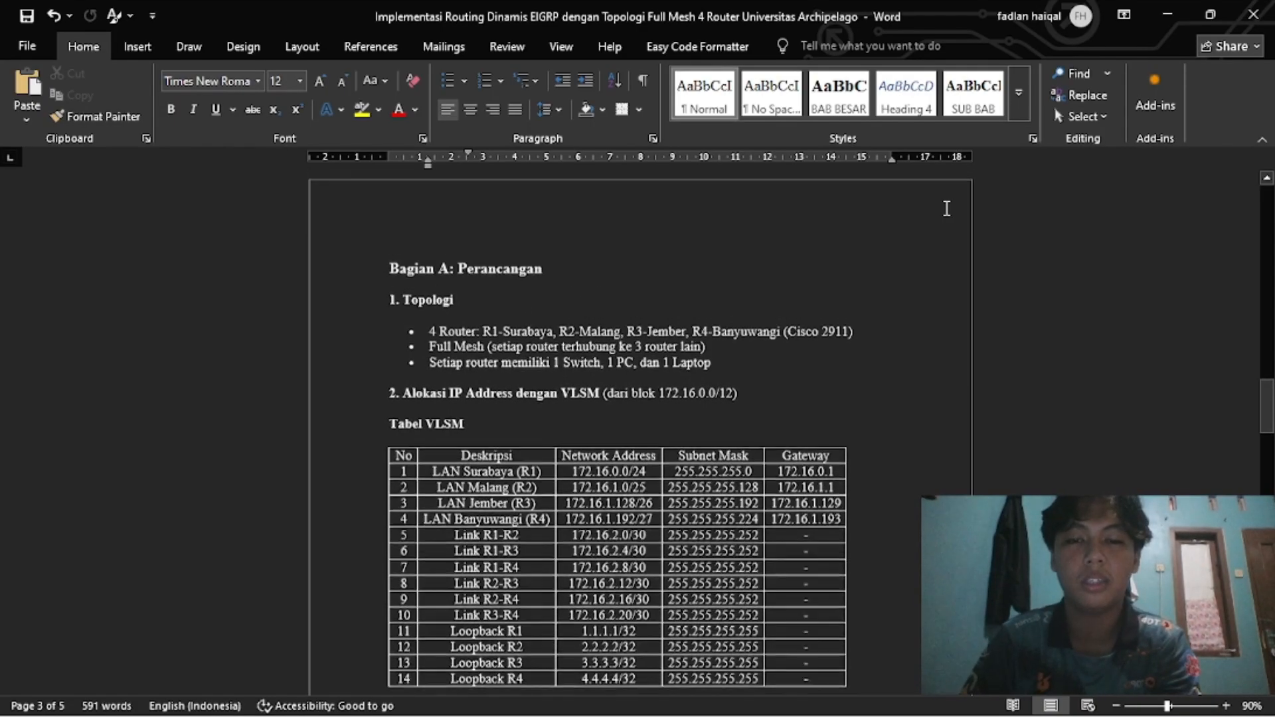
scroll(946, 209, "up", 10)
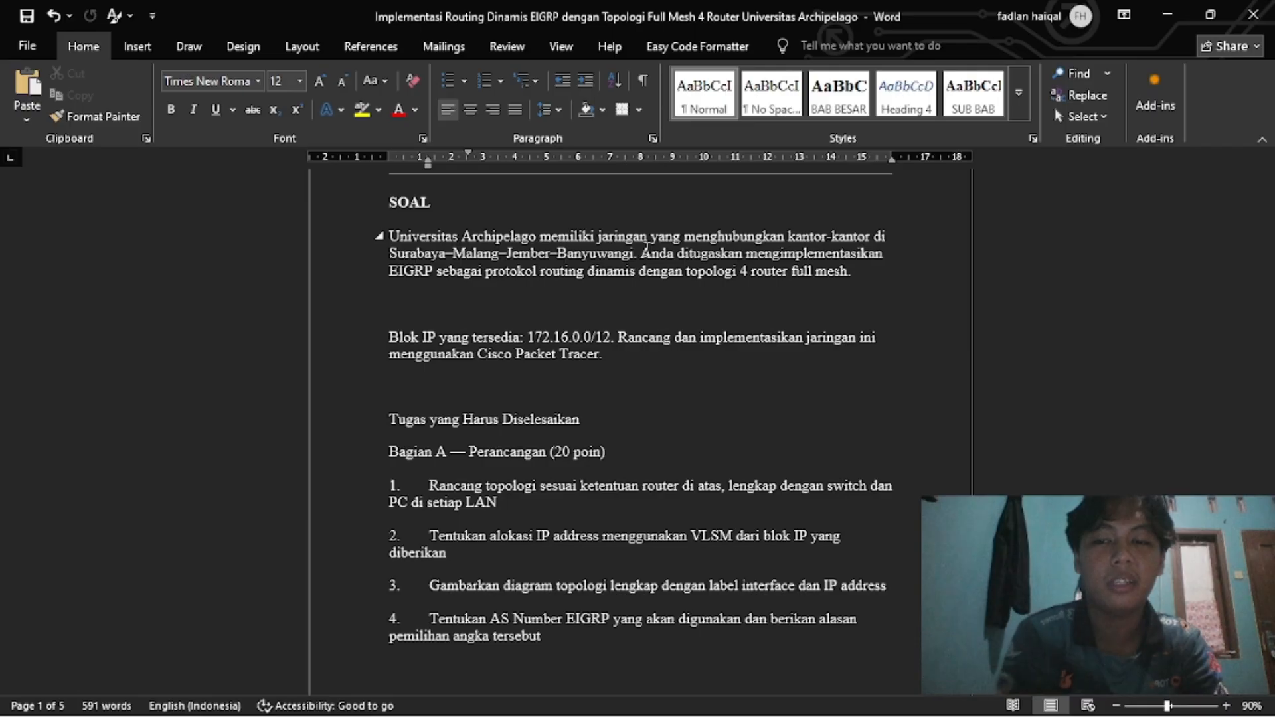
Move down past Bagian B to the 14-subnet VLSM table with EIGRP AS 100.
key("Page_Down")
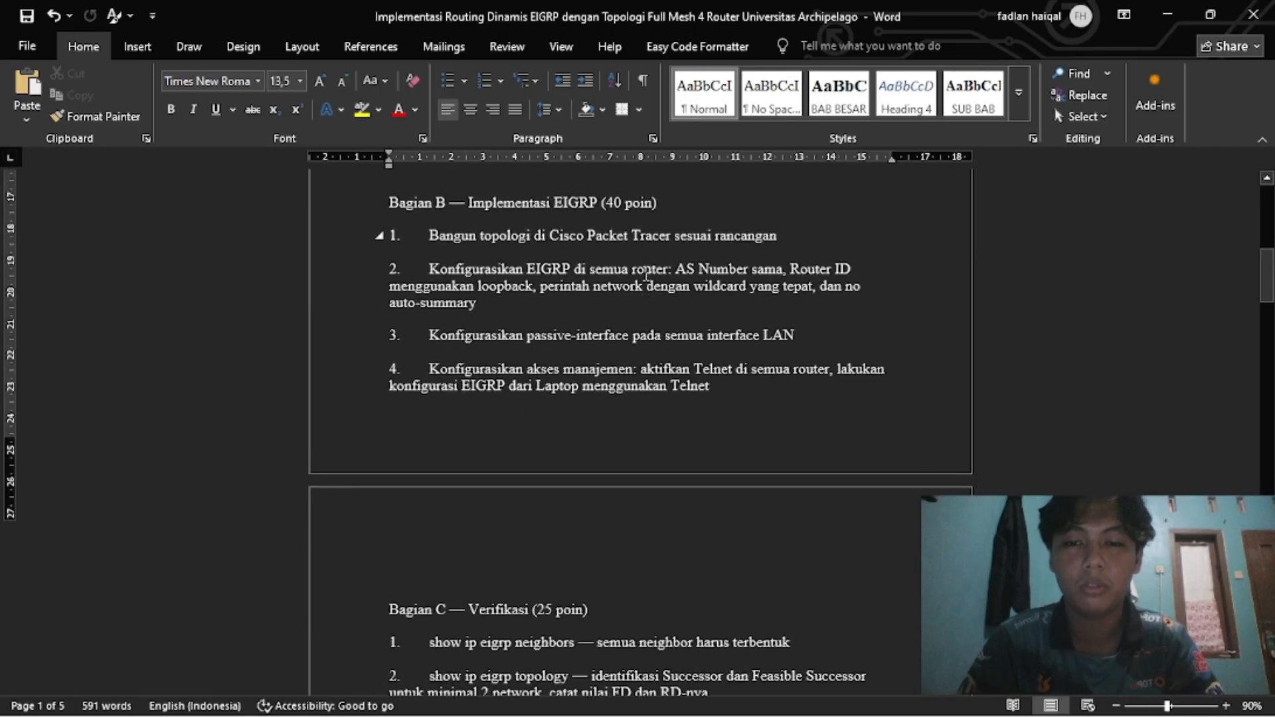
scroll(645, 273, "up", 8)
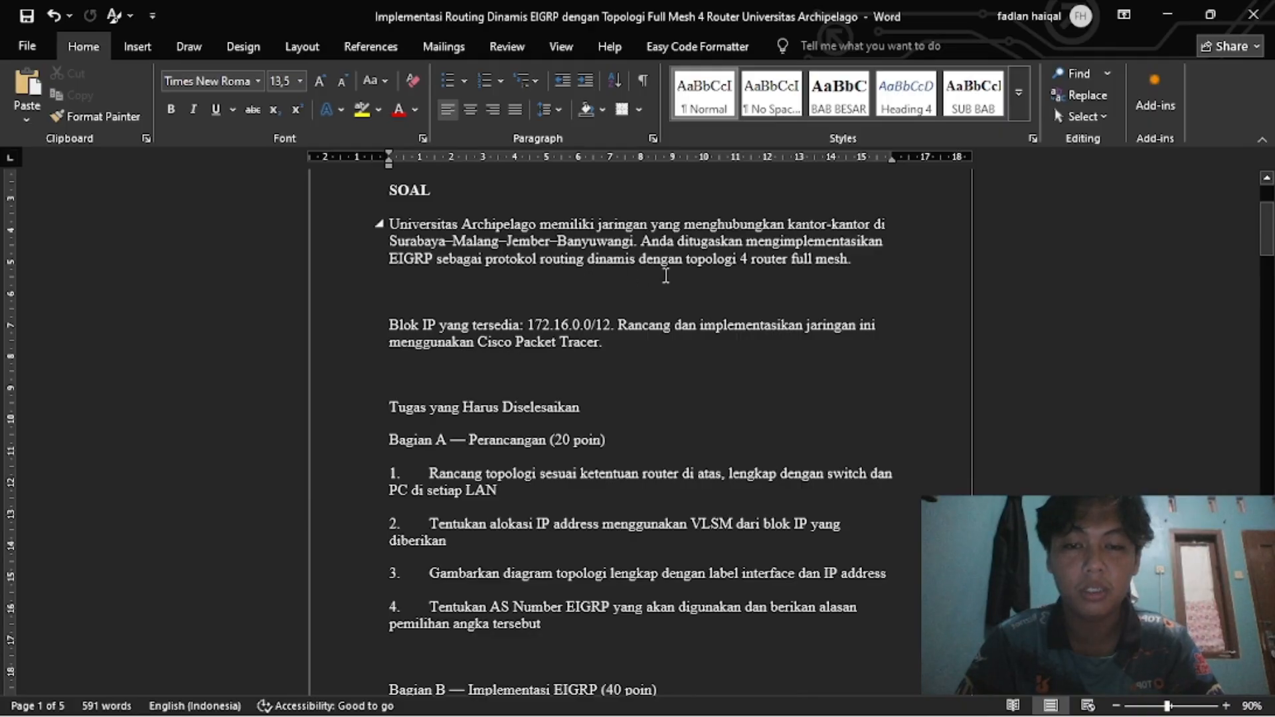
scroll(731, 399, "down", 1)
scroll(690, 527, "down", 4)
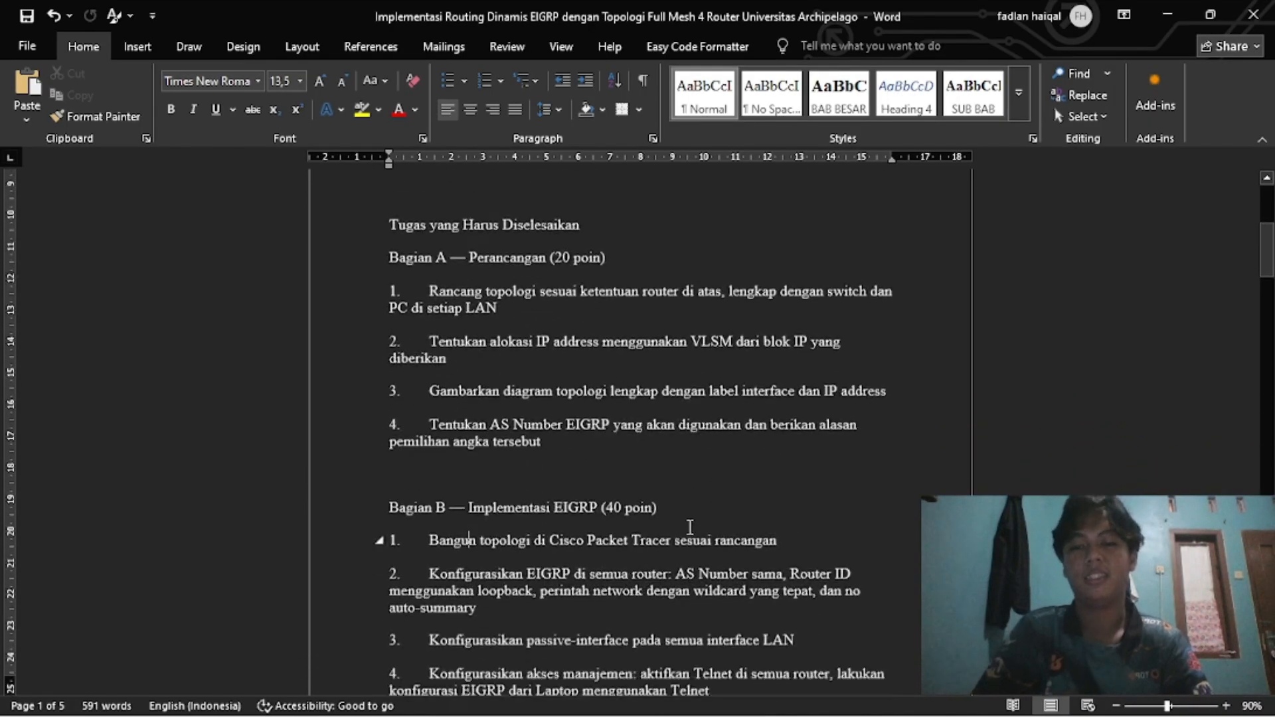
scroll(598, 398, "up", 2)
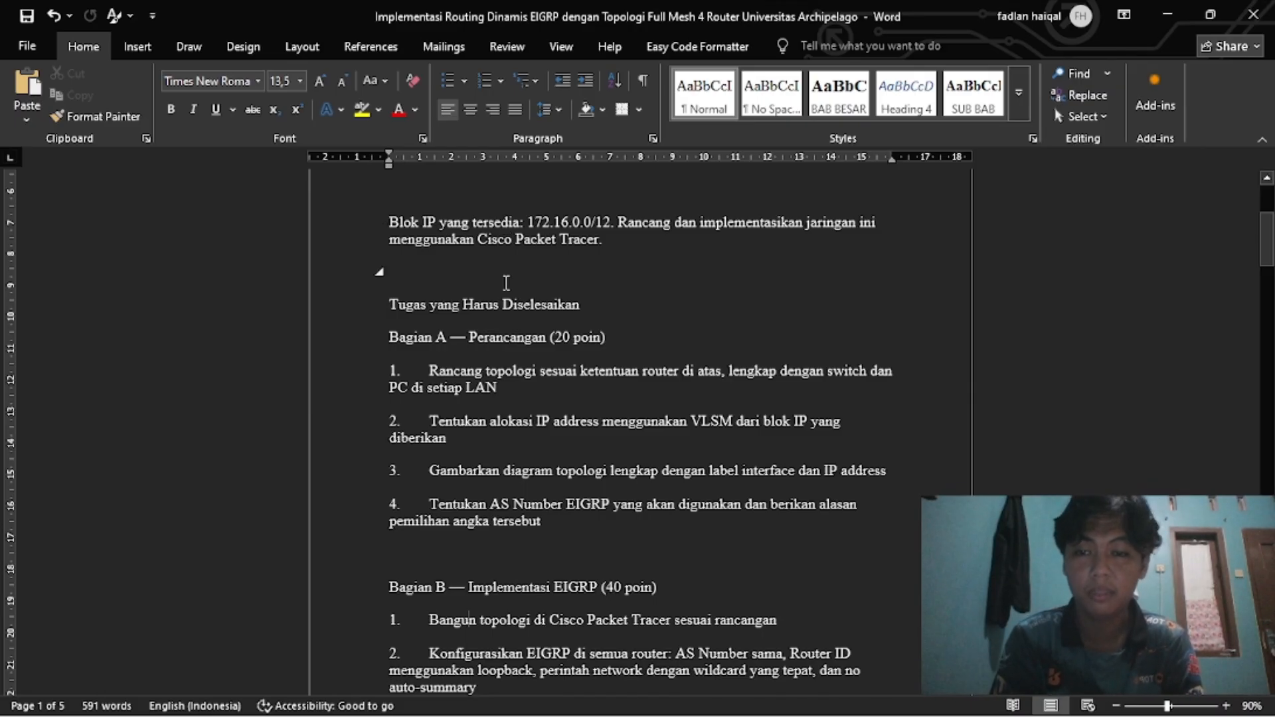
scroll(506, 283, "down", 2)
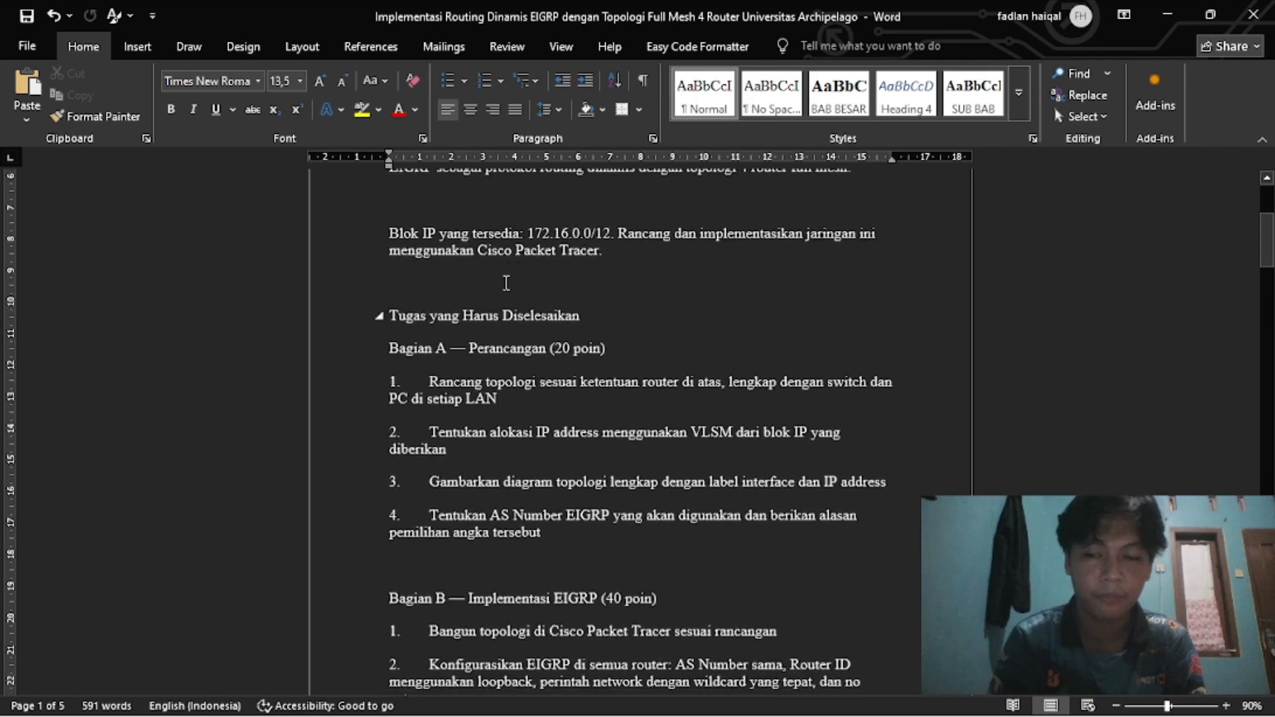
scroll(457, 311, "down", 20)
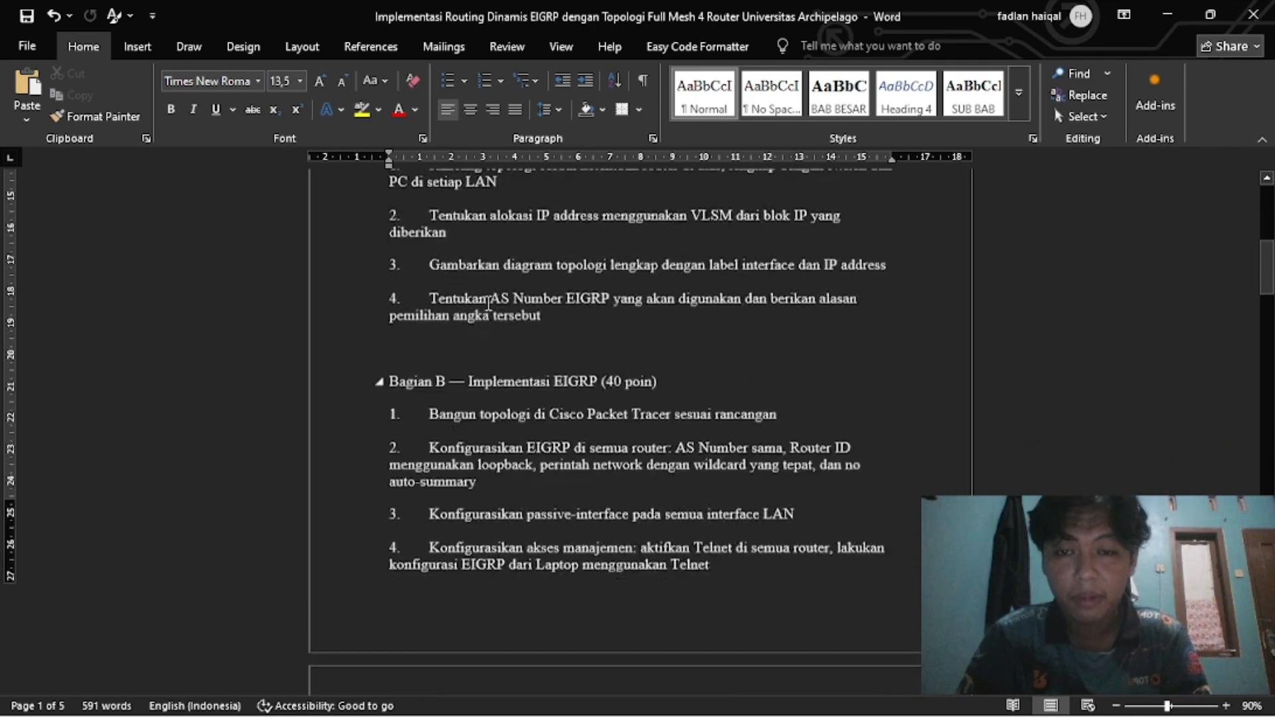
scroll(488, 305, "down", 1)
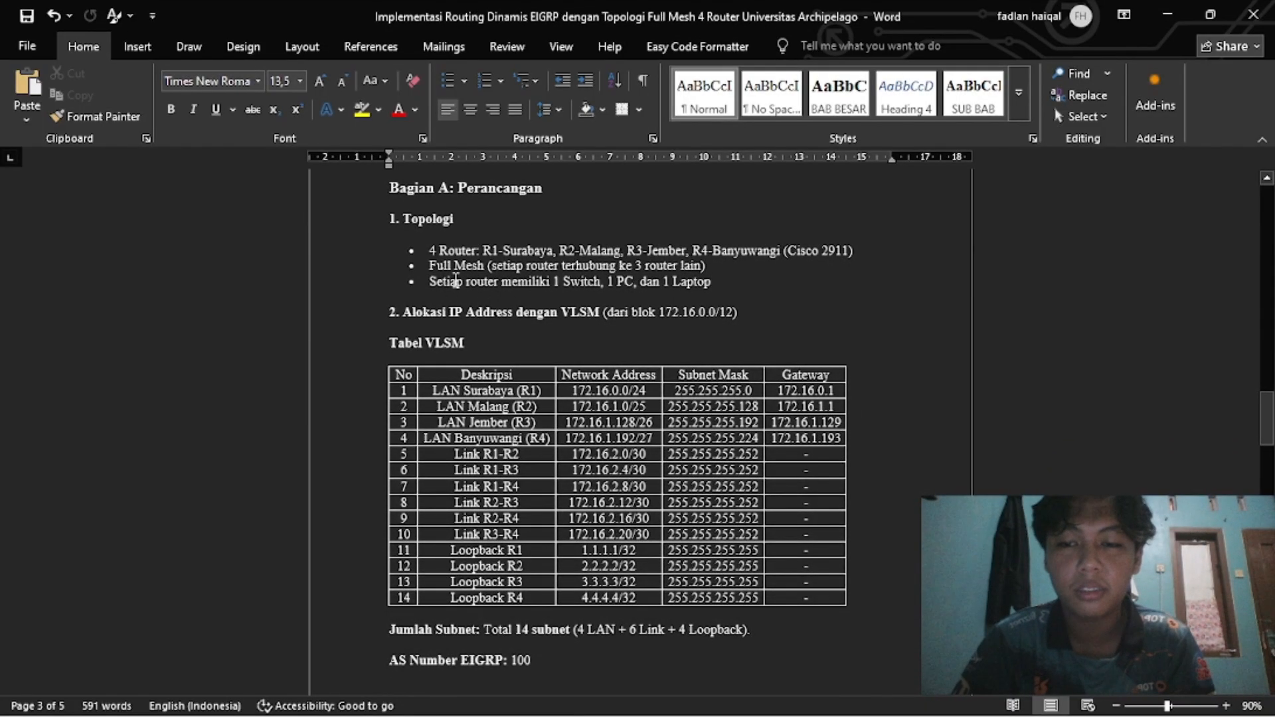
Scroll down through the R1–R4 interface address tables.
scroll(462, 305, "down", 1)
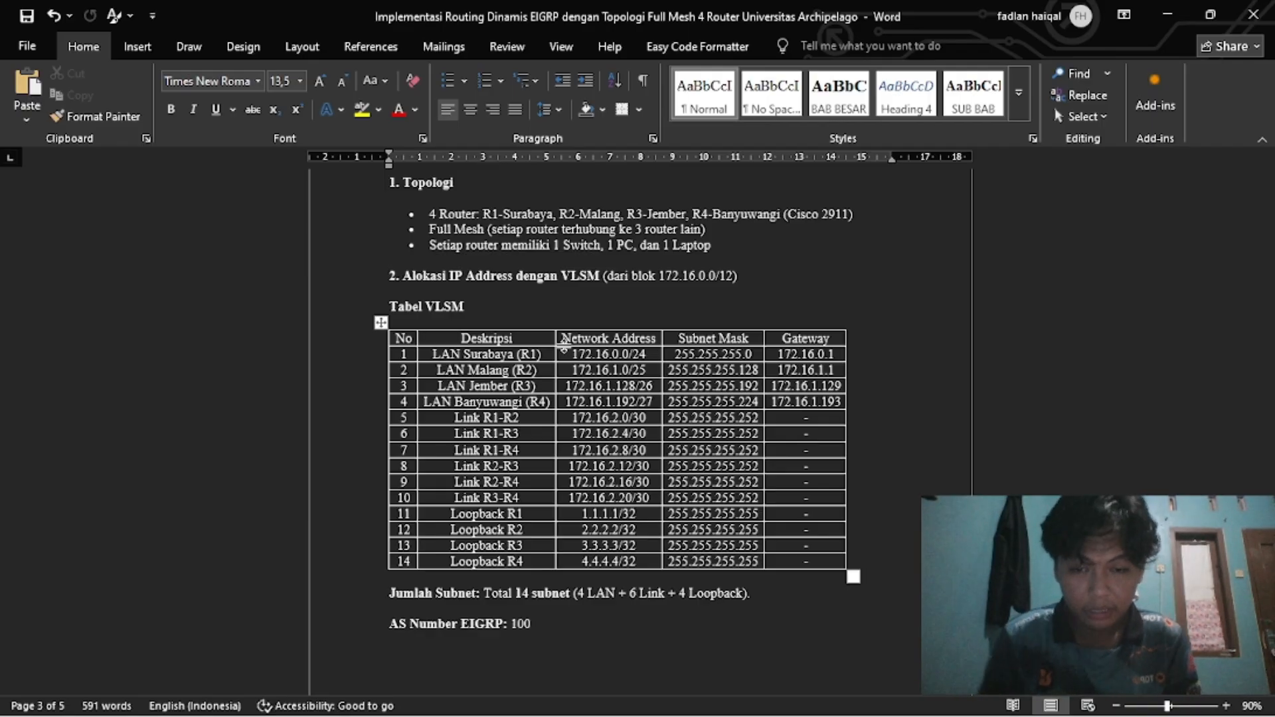
scroll(730, 601, "down", 2)
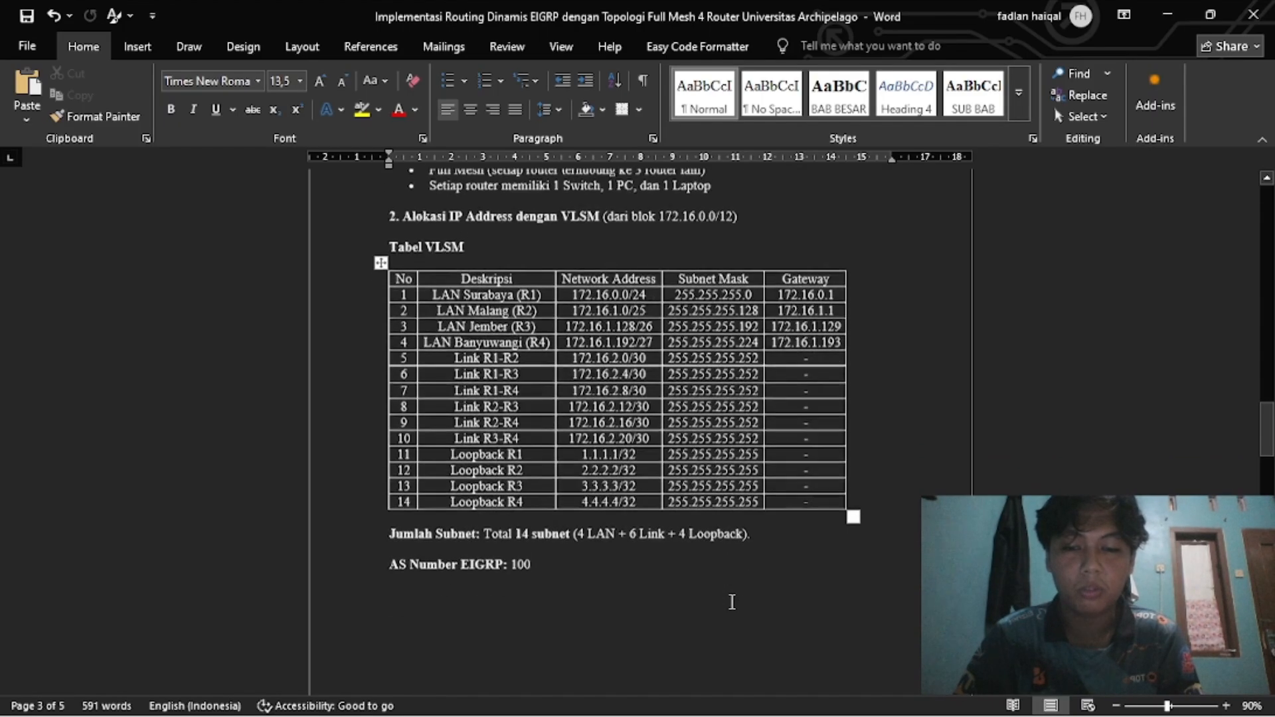
scroll(651, 543, "down", 3)
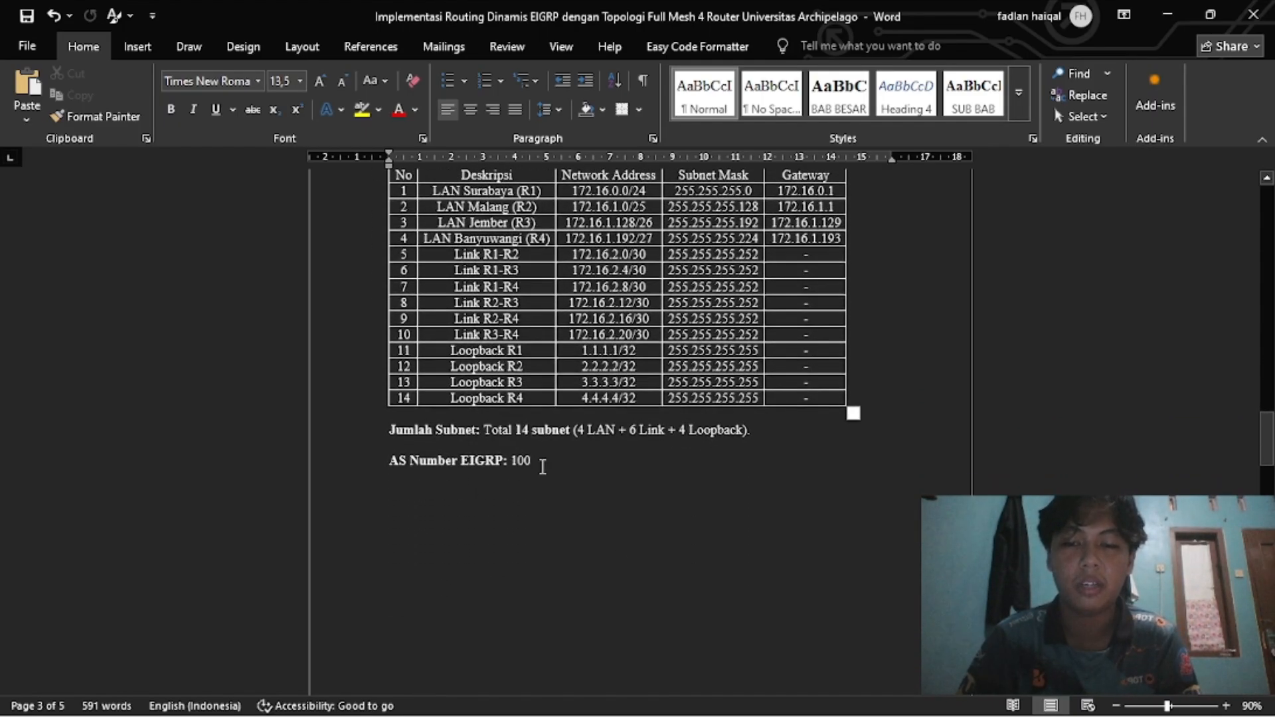
scroll(534, 512, "down", 1)
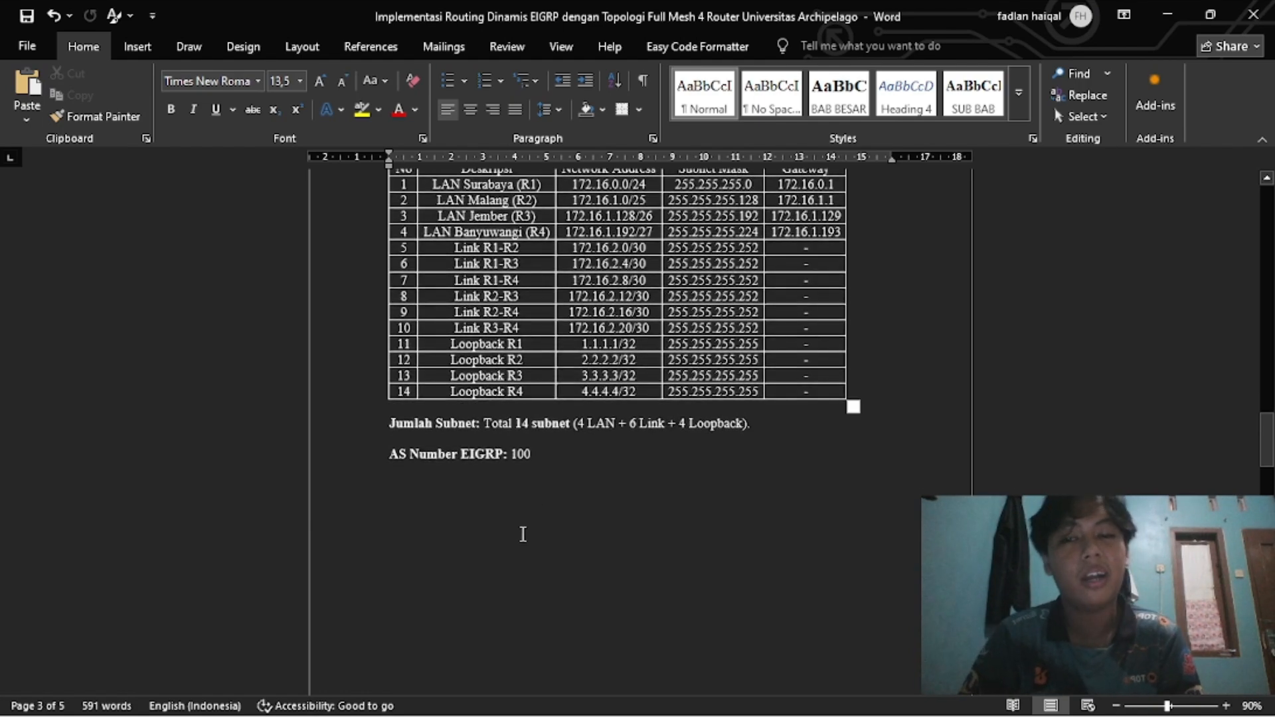
scroll(529, 553, "down", 15)
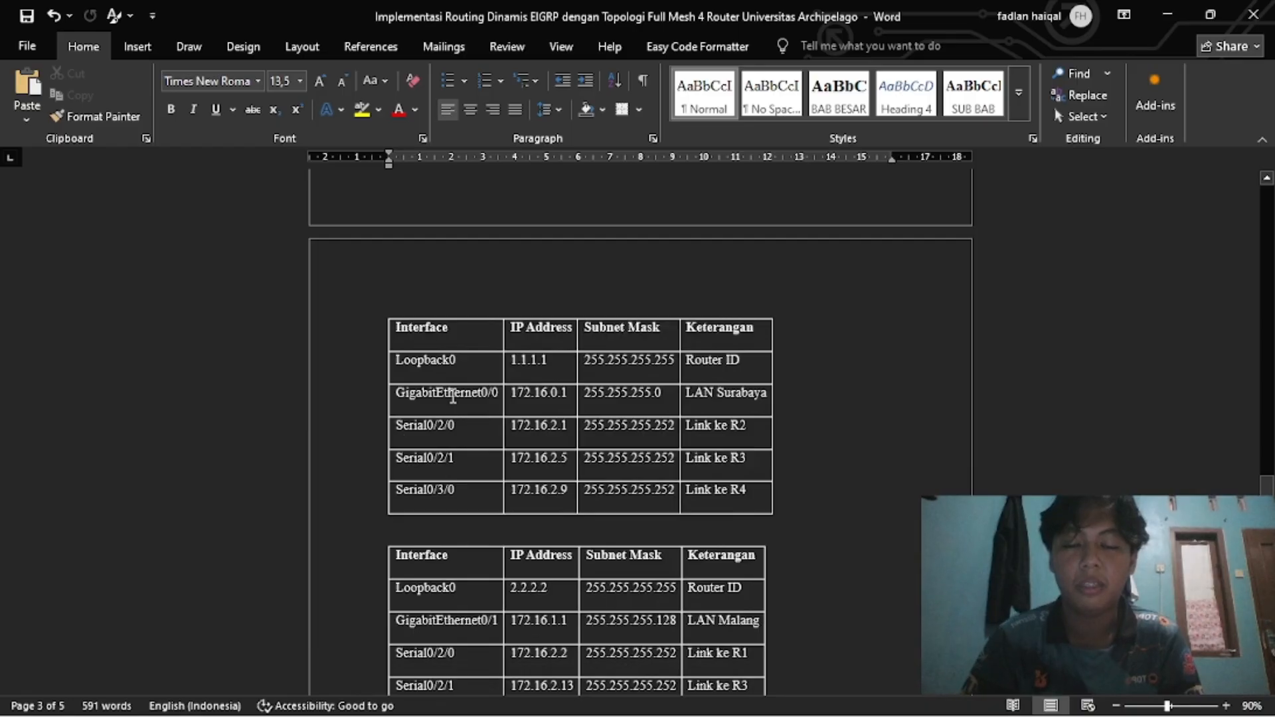
scroll(442, 332, "down", 1)
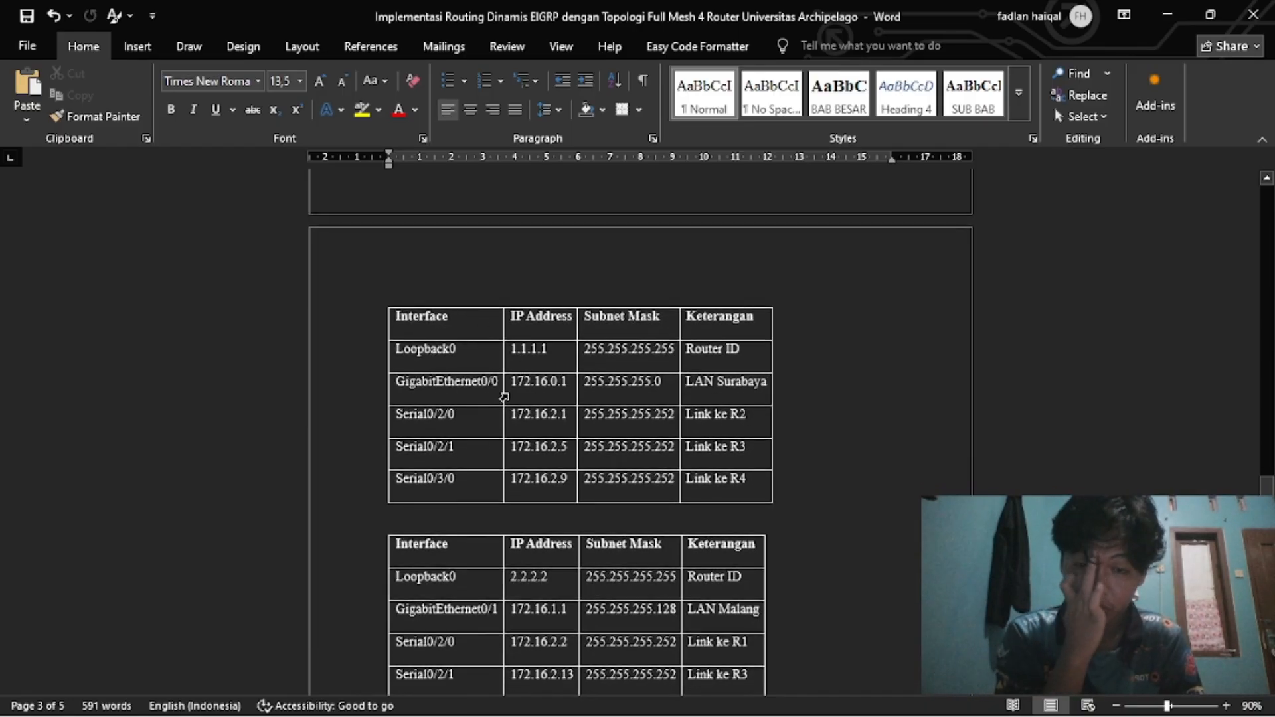
scroll(518, 412, "down", 1)
scroll(524, 437, "down", 6)
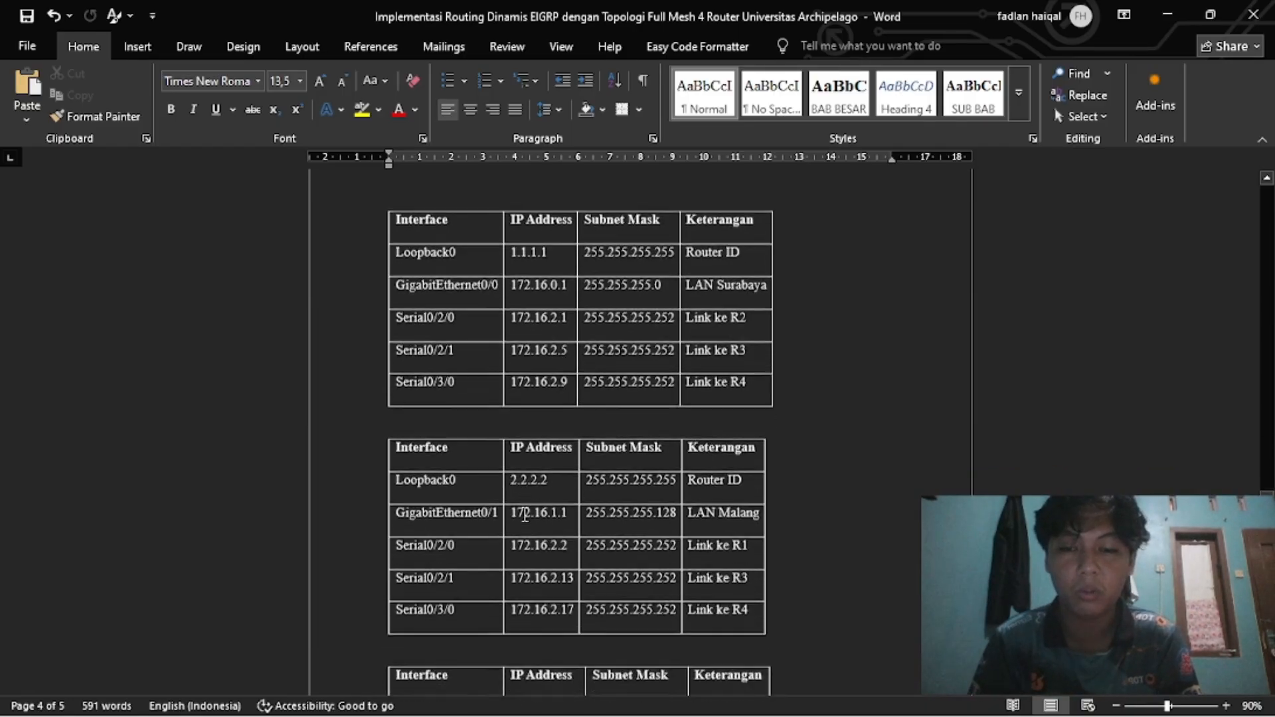
scroll(584, 419, "down", 12)
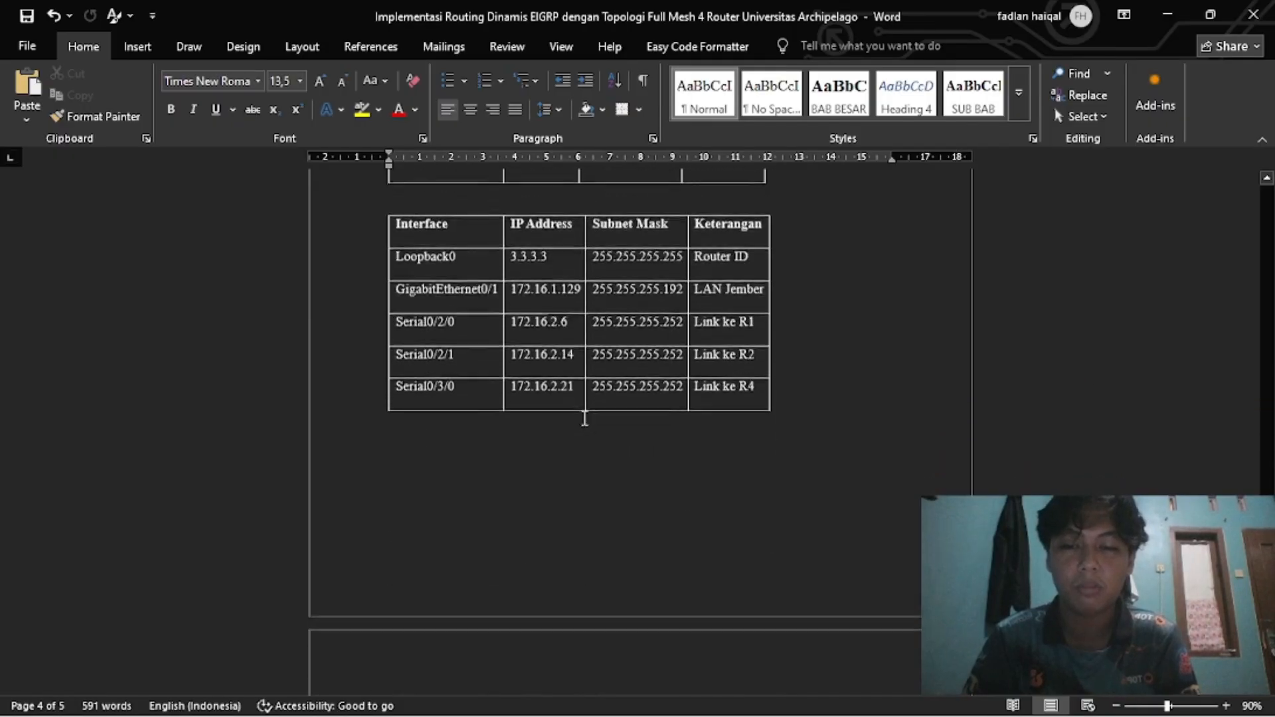
Return to the R1 interface table and switch over to Packet Tracer.
scroll(585, 418, "up", 14)
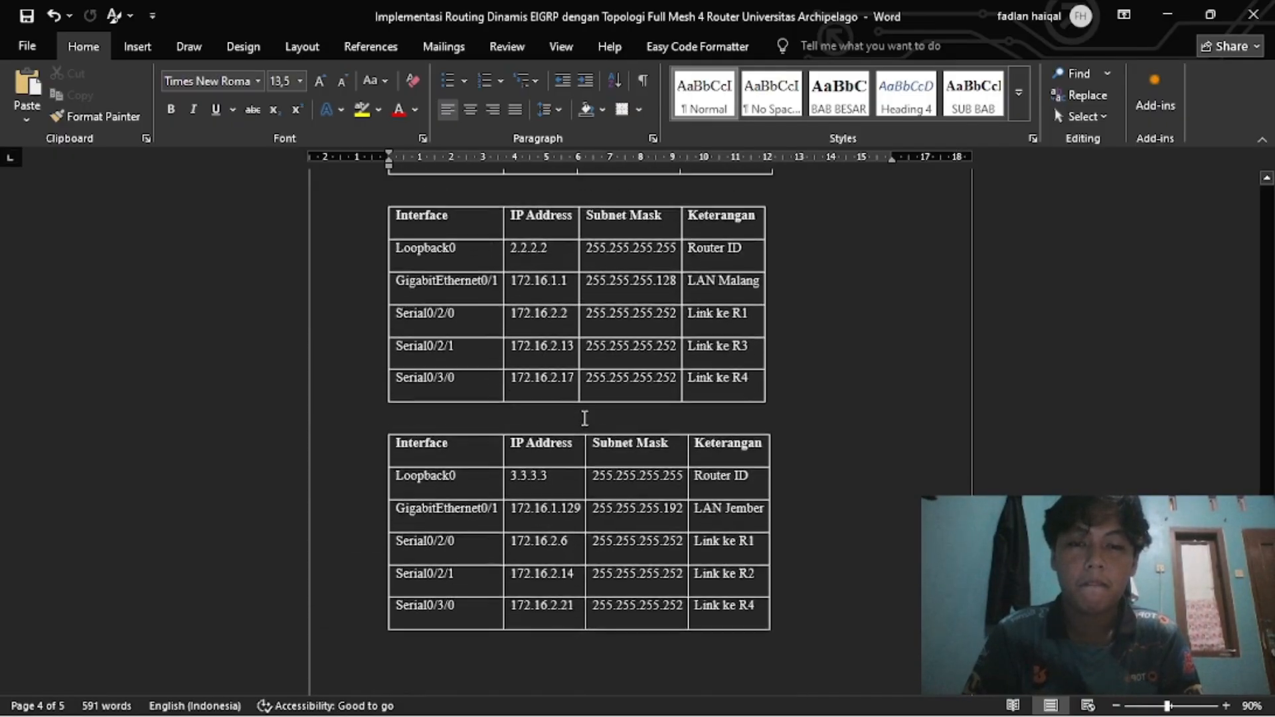
scroll(589, 489, "up", 5)
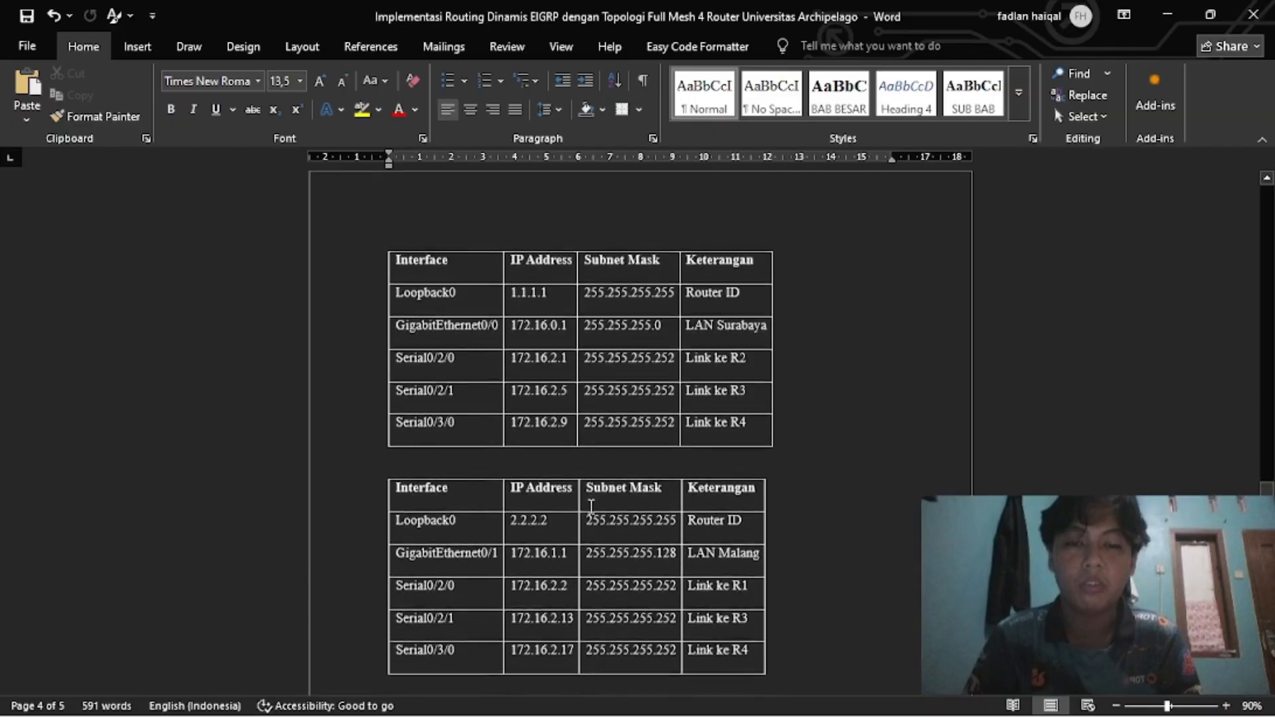
scroll(627, 454, "up", 1)
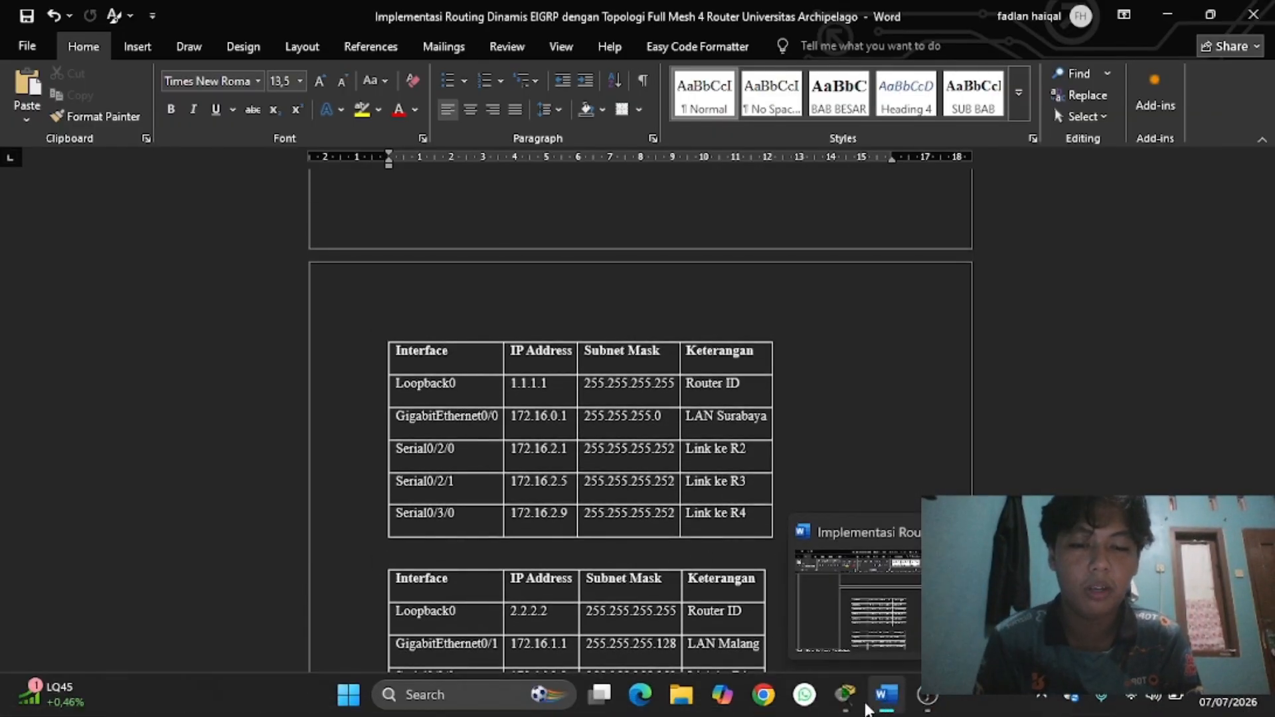
left_click(855, 705)
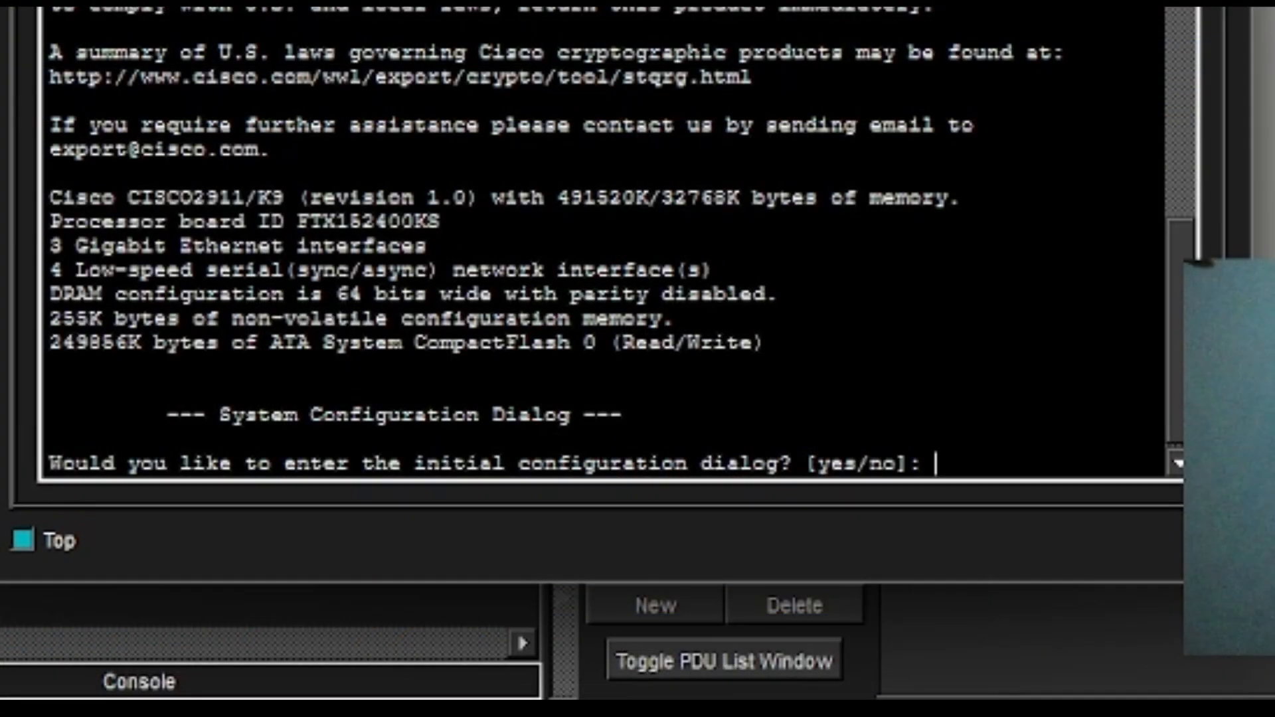
Decline the initial configuration dialog and enter privileged EXEC mode with ena.
type("no")
key("Return")
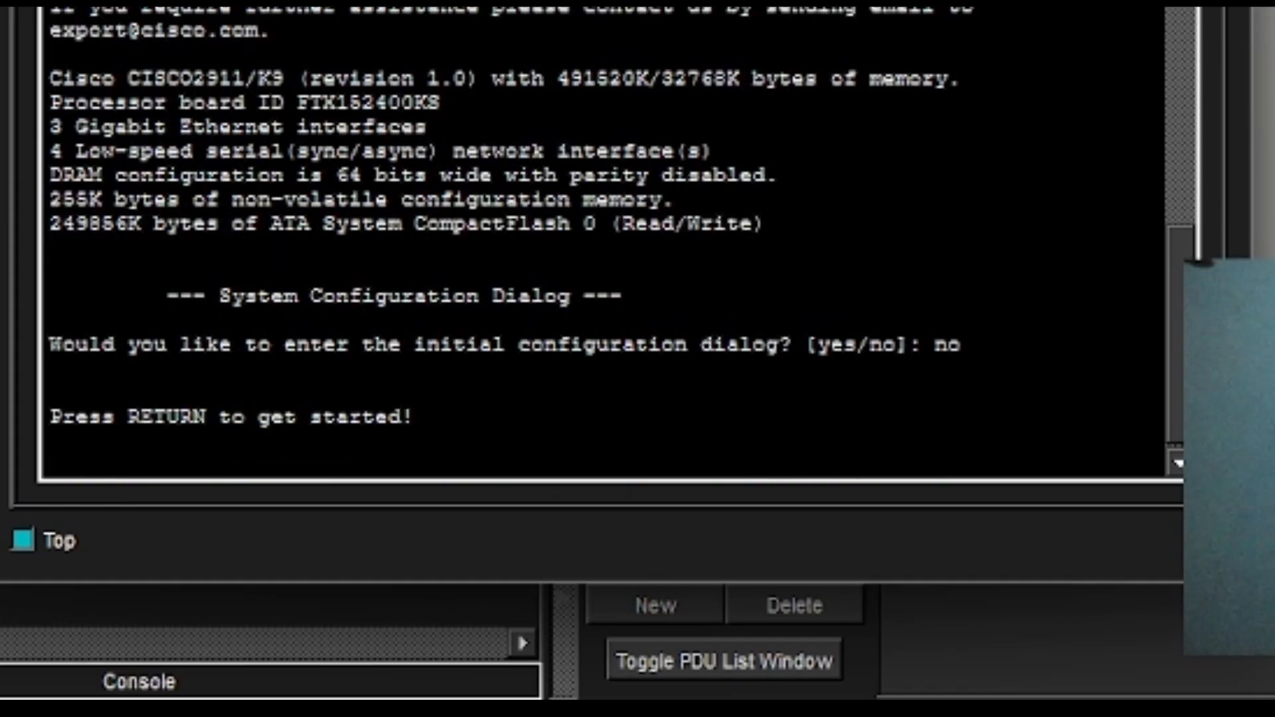
key("Return")
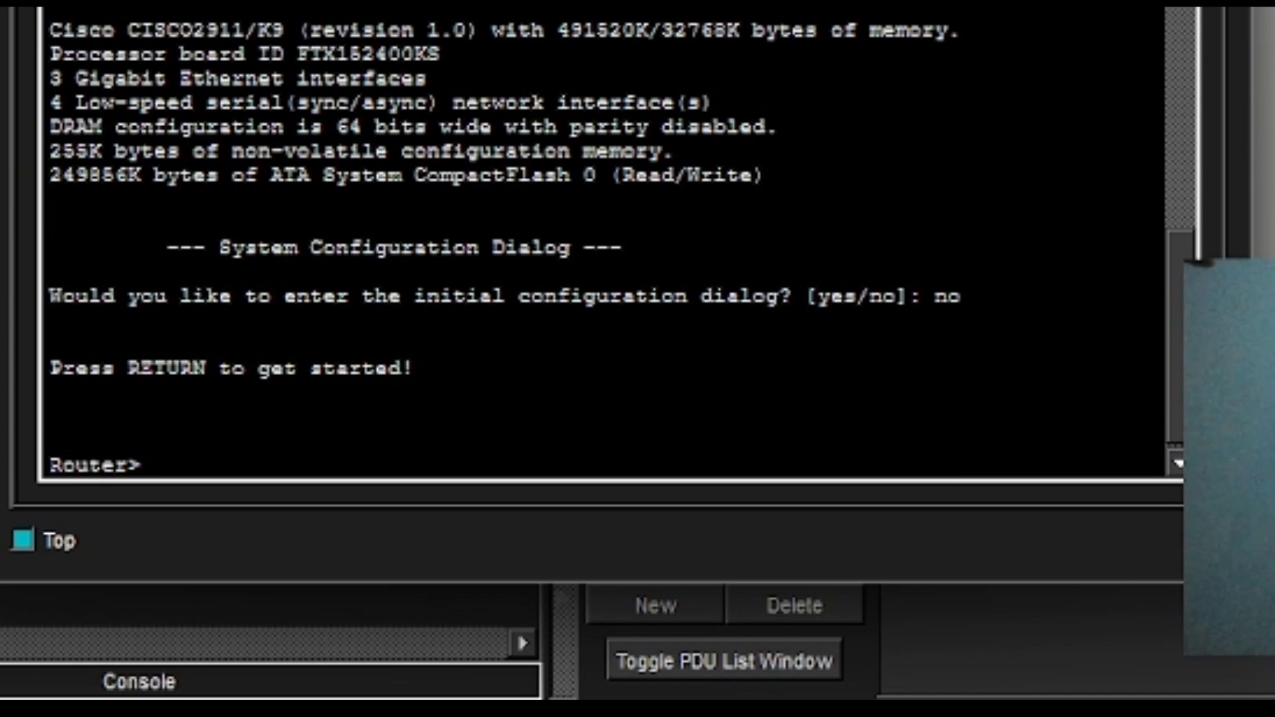
type("ena")
key("Return")
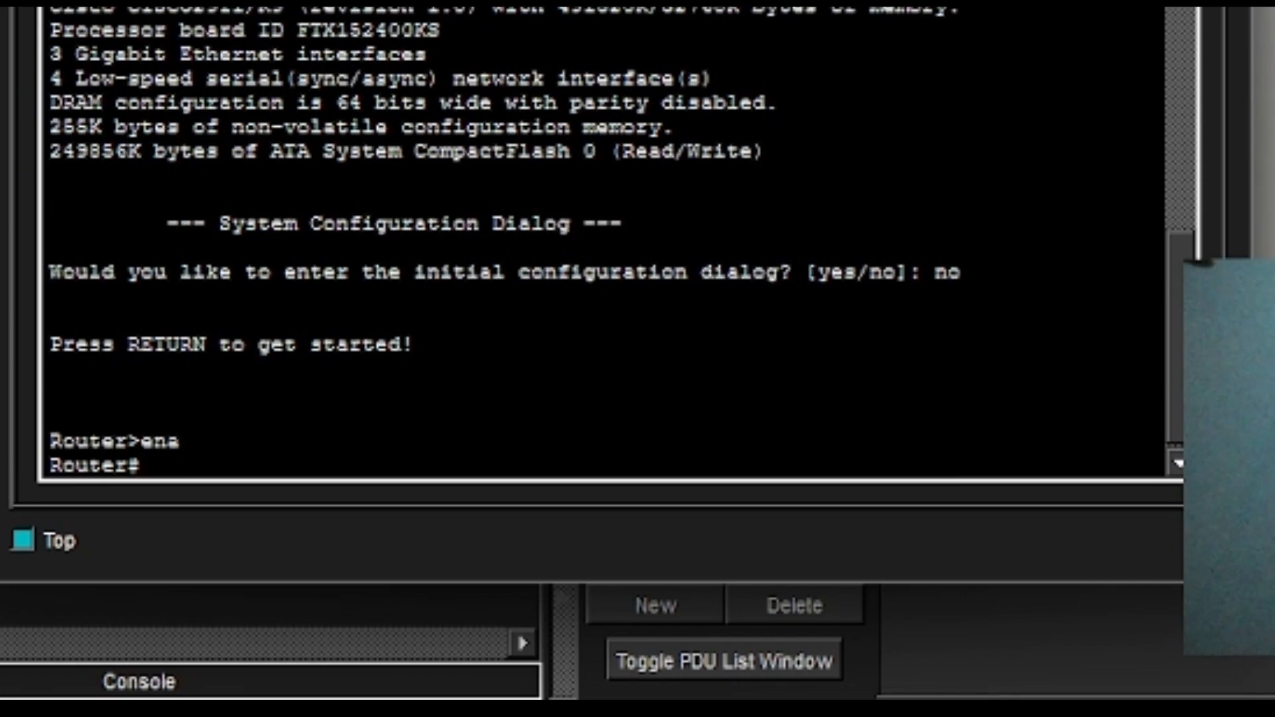
Try hostname R1-Surabaya in privileged mode, where it is rejected as invalid.
type("hostname")
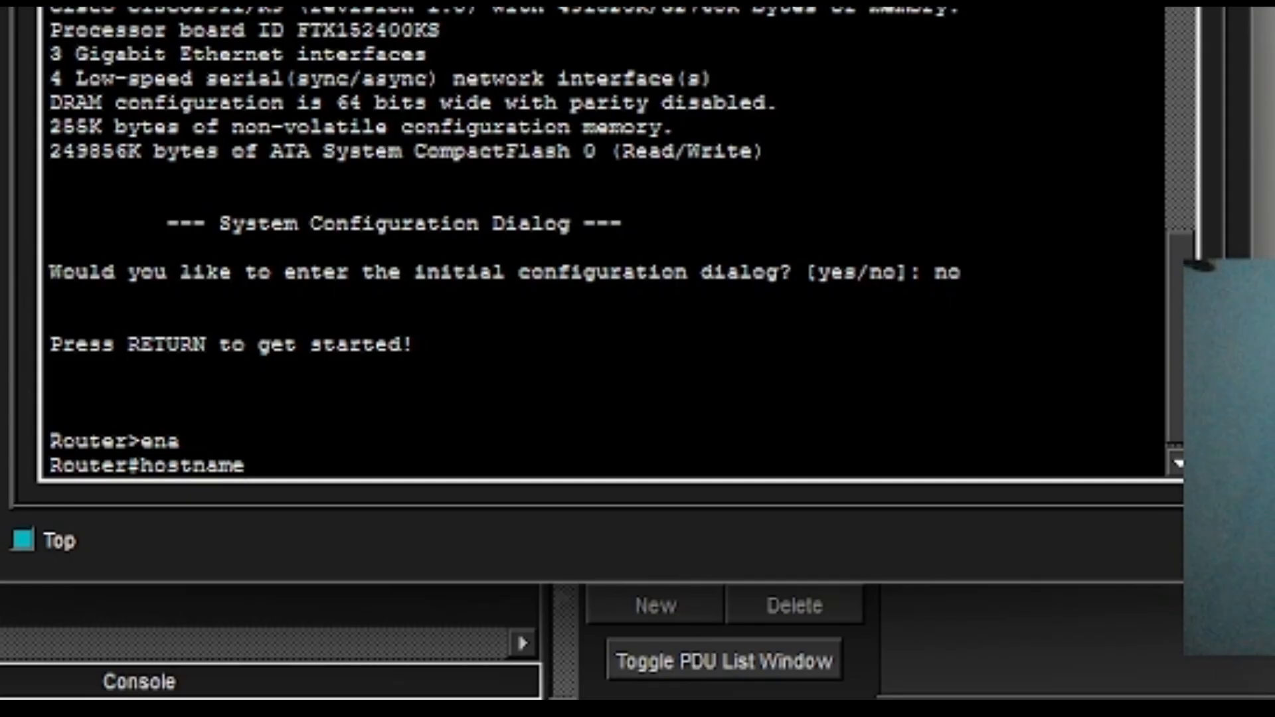
type("R1-S")
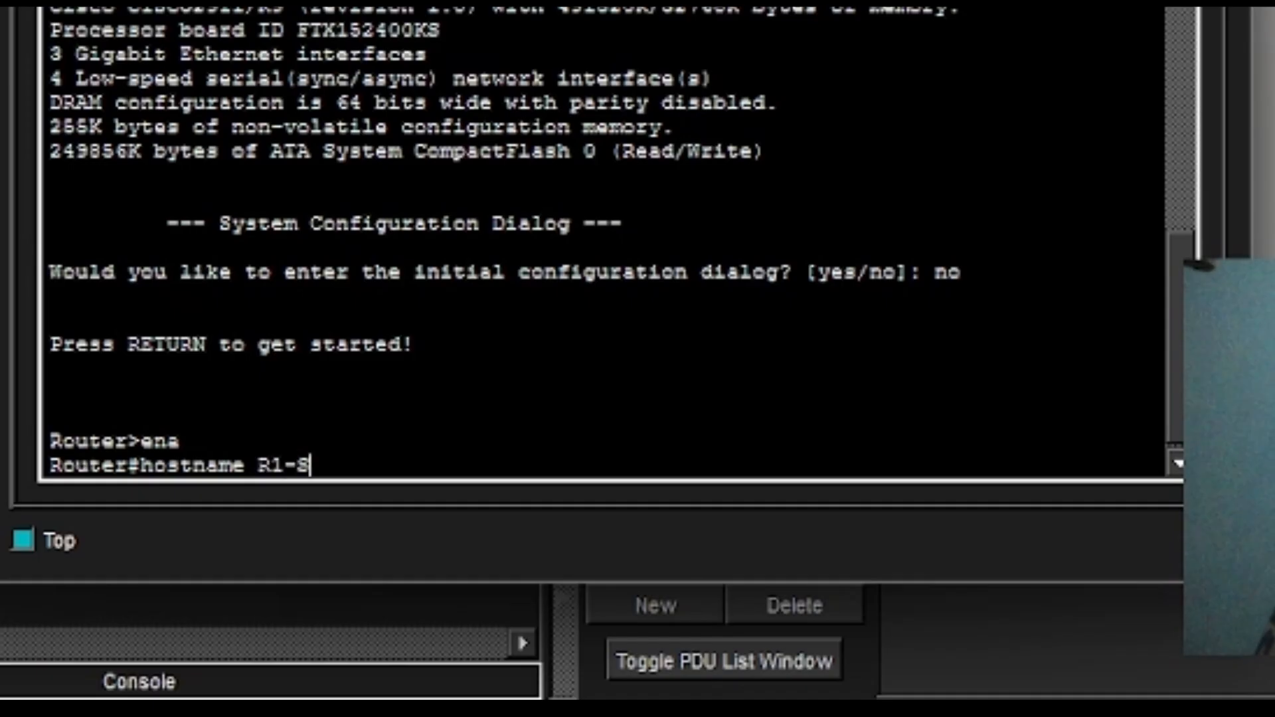
type("urabaya")
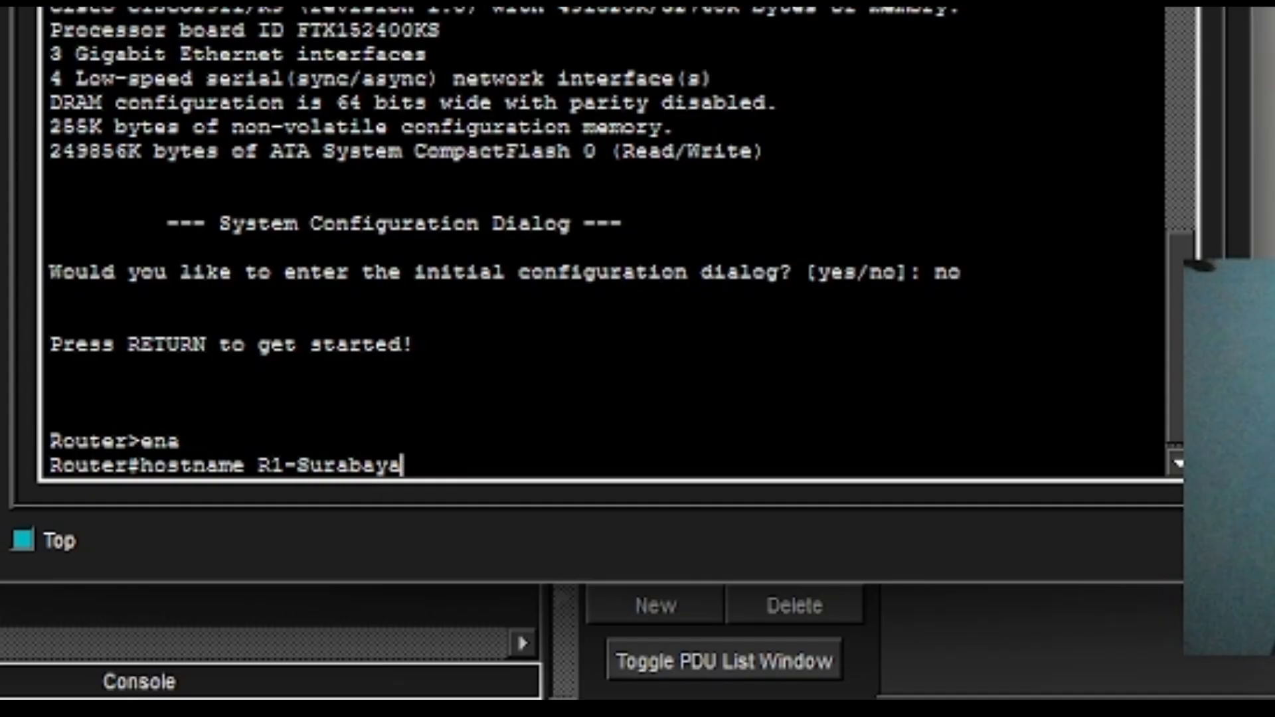
key("Return")
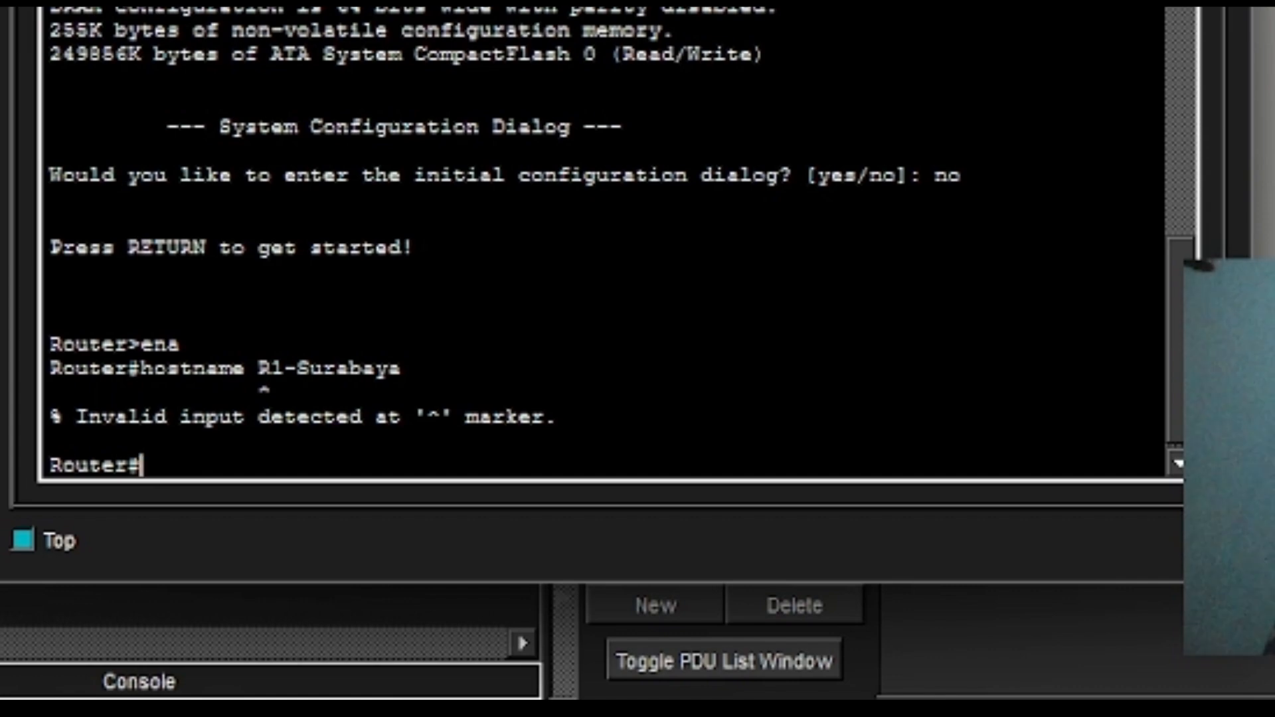
type("conf t")
Enter global configuration, set hostname R1-Surabaya, and set the enable secret.
key("Return")
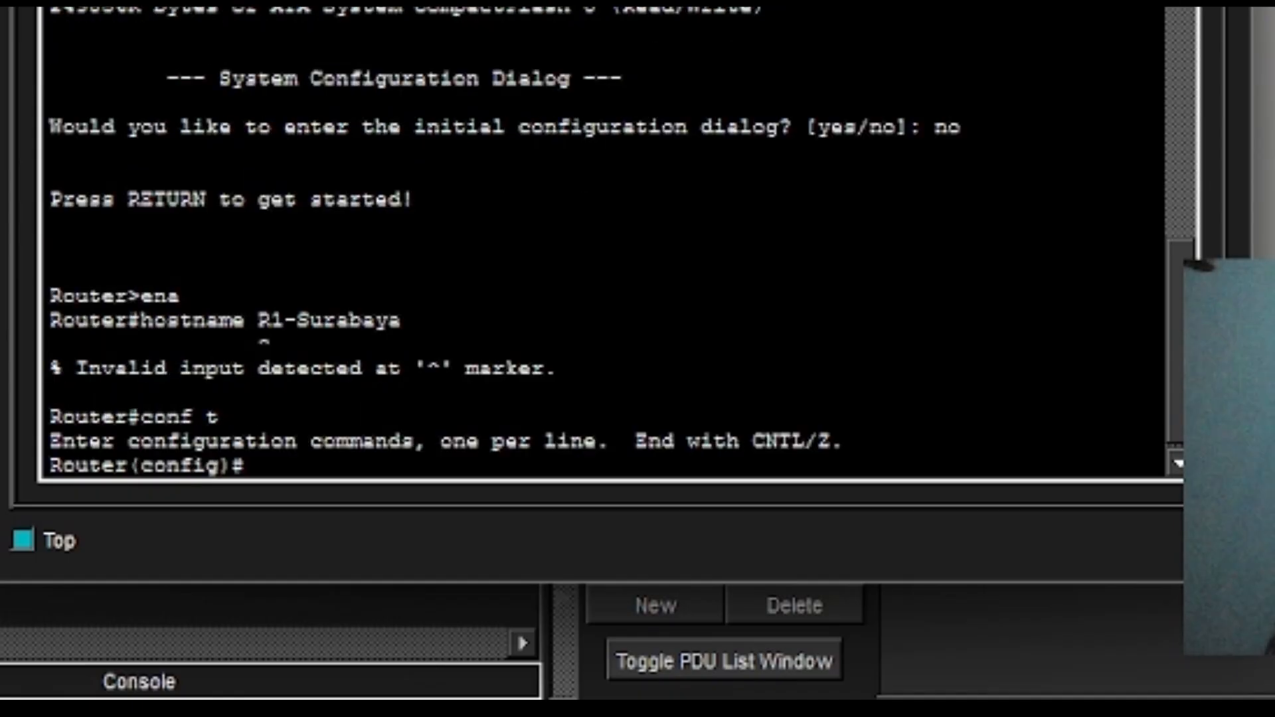
type("s")
key("BackSpace")
type("host")
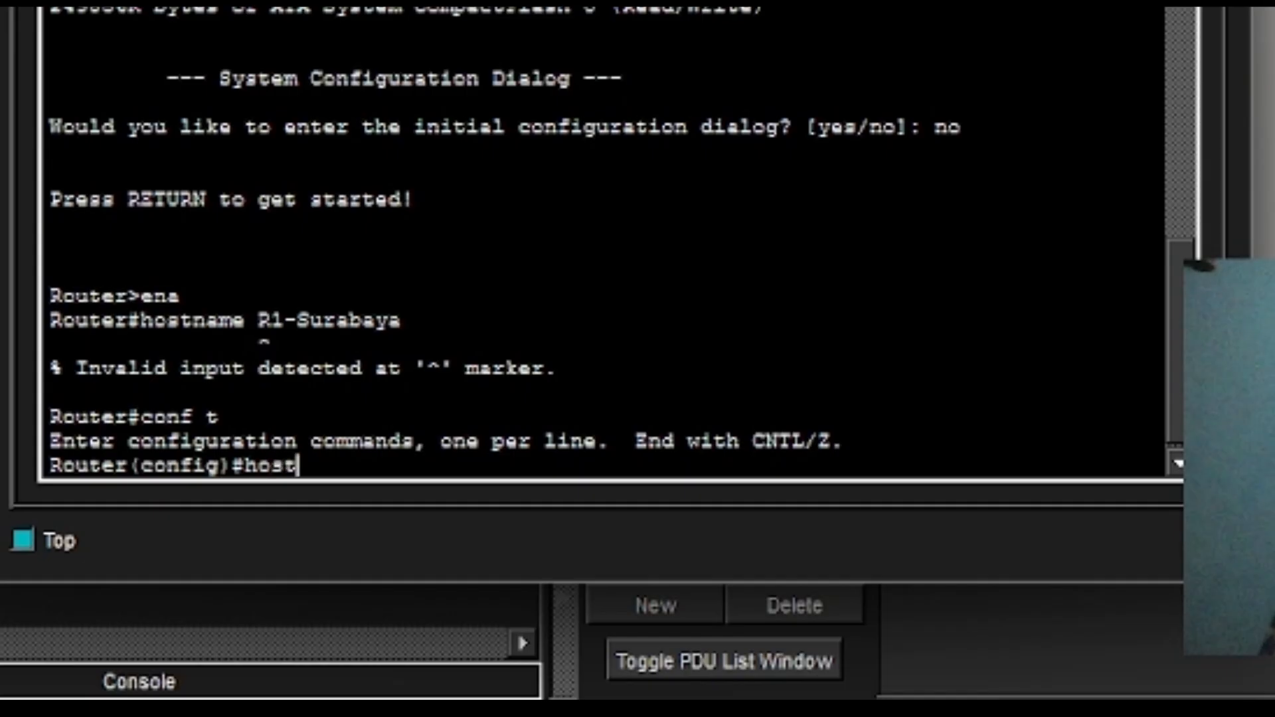
type("name R!")
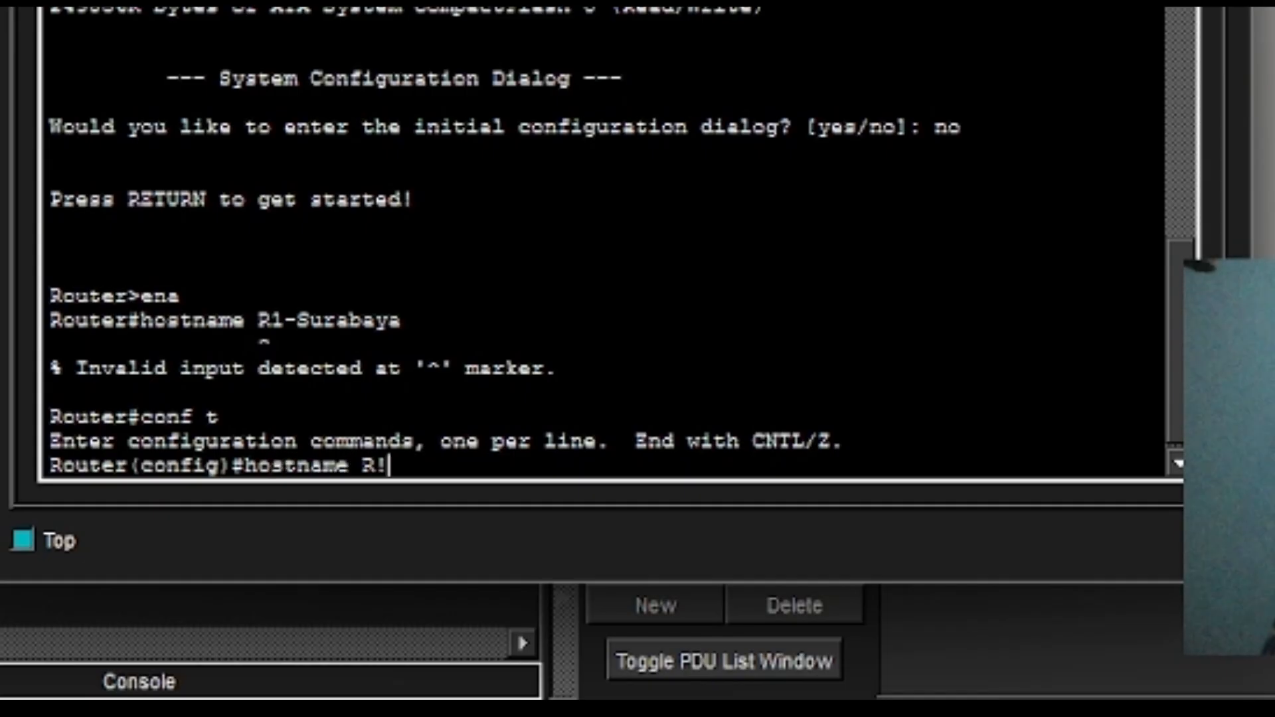
key("BackSpace")
type("1-su")
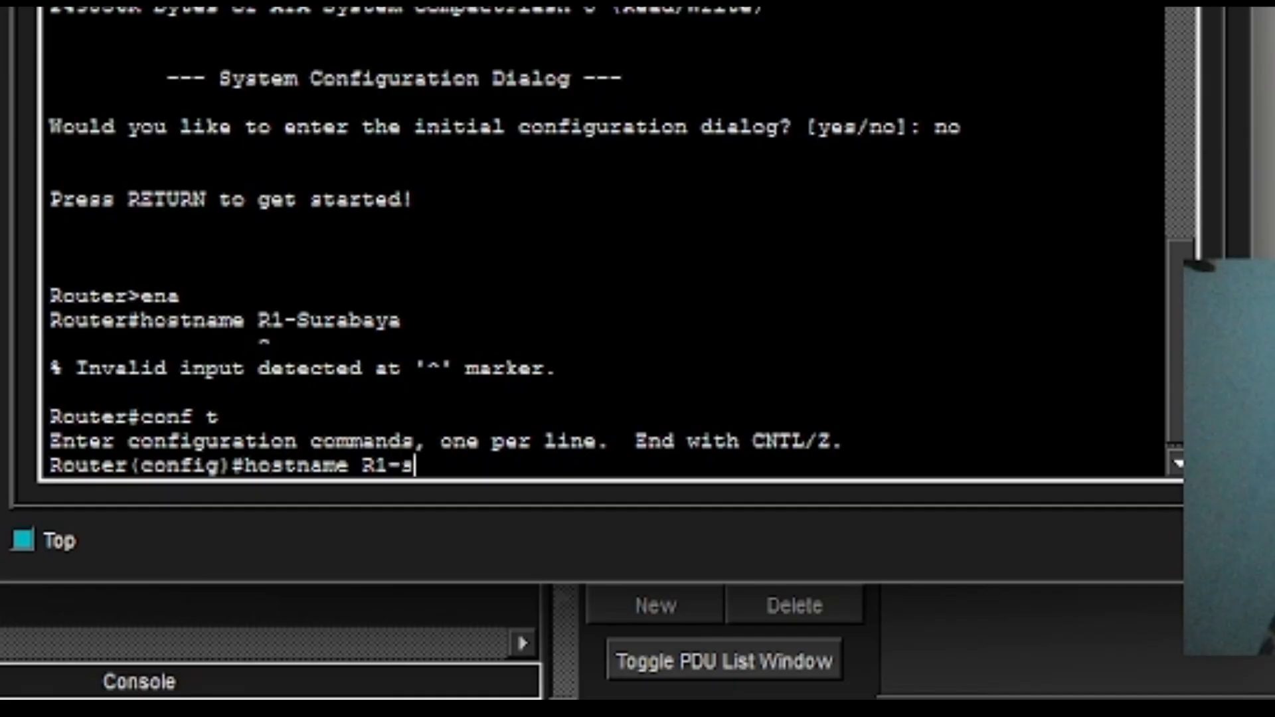
key("BackSpace")
key("BackSpace")
type("Sra")
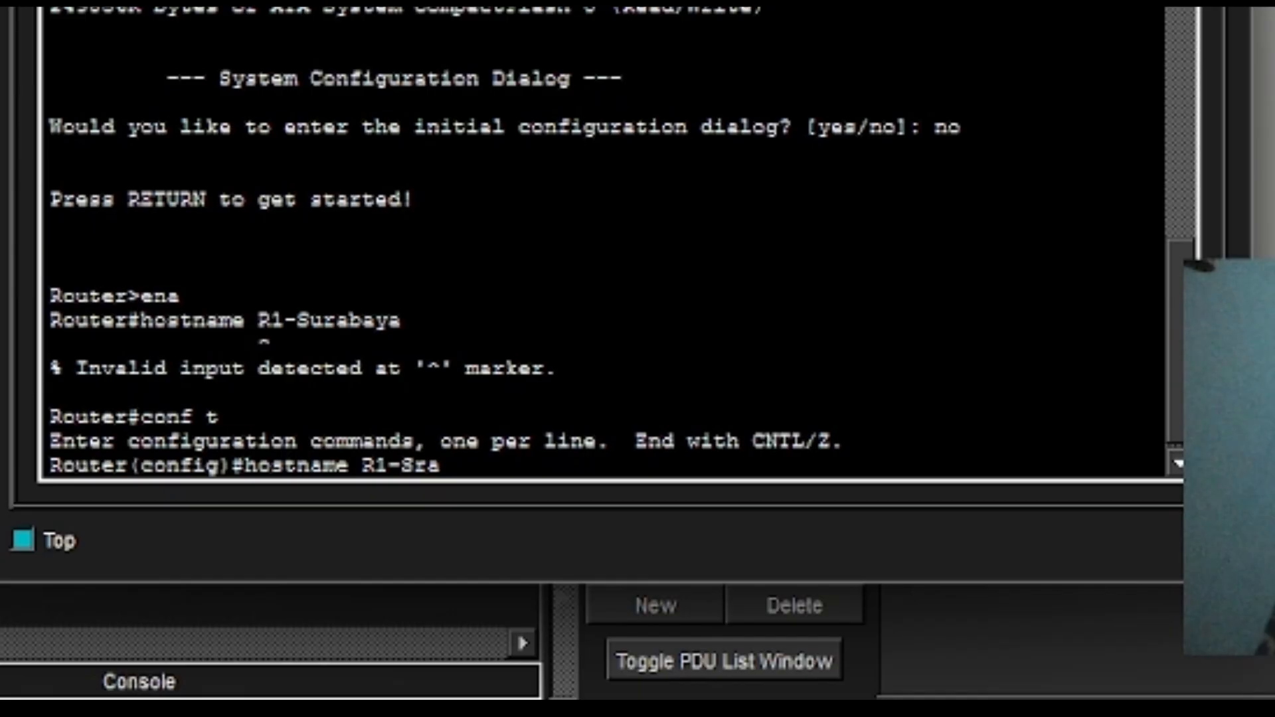
key("BackSpace")
key("BackSpace")
type("urabaya")
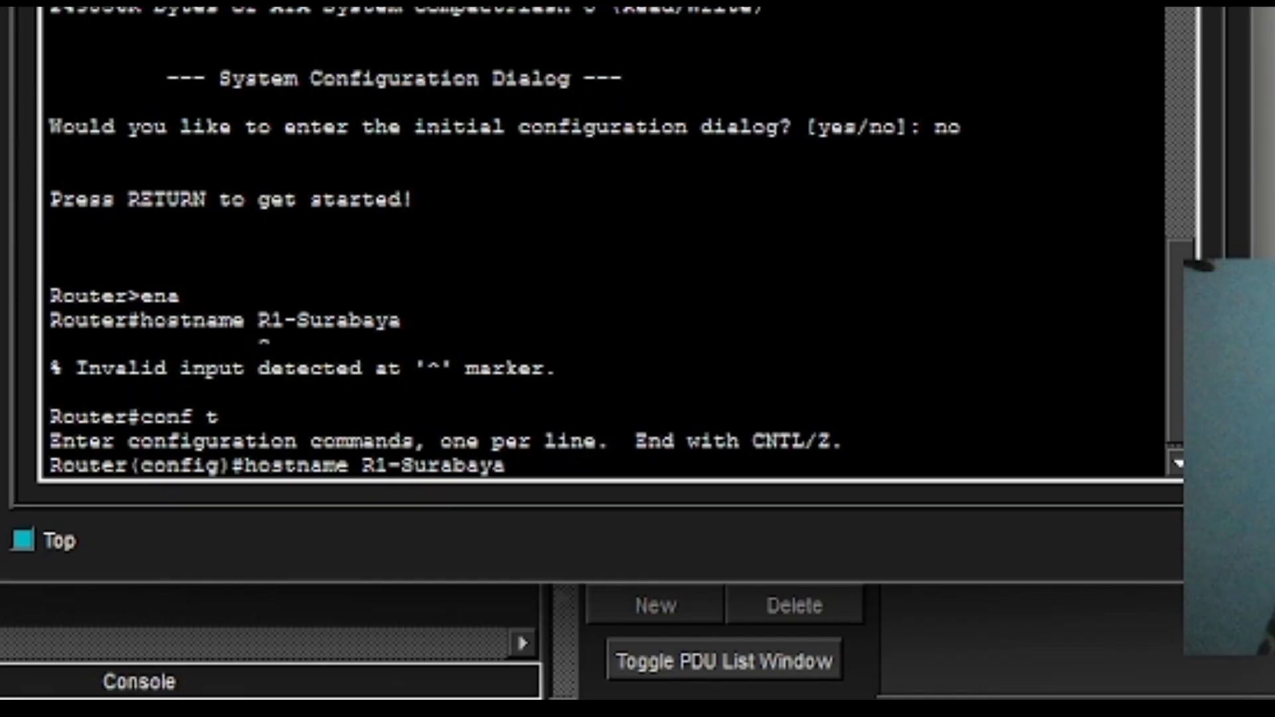
key("Return")
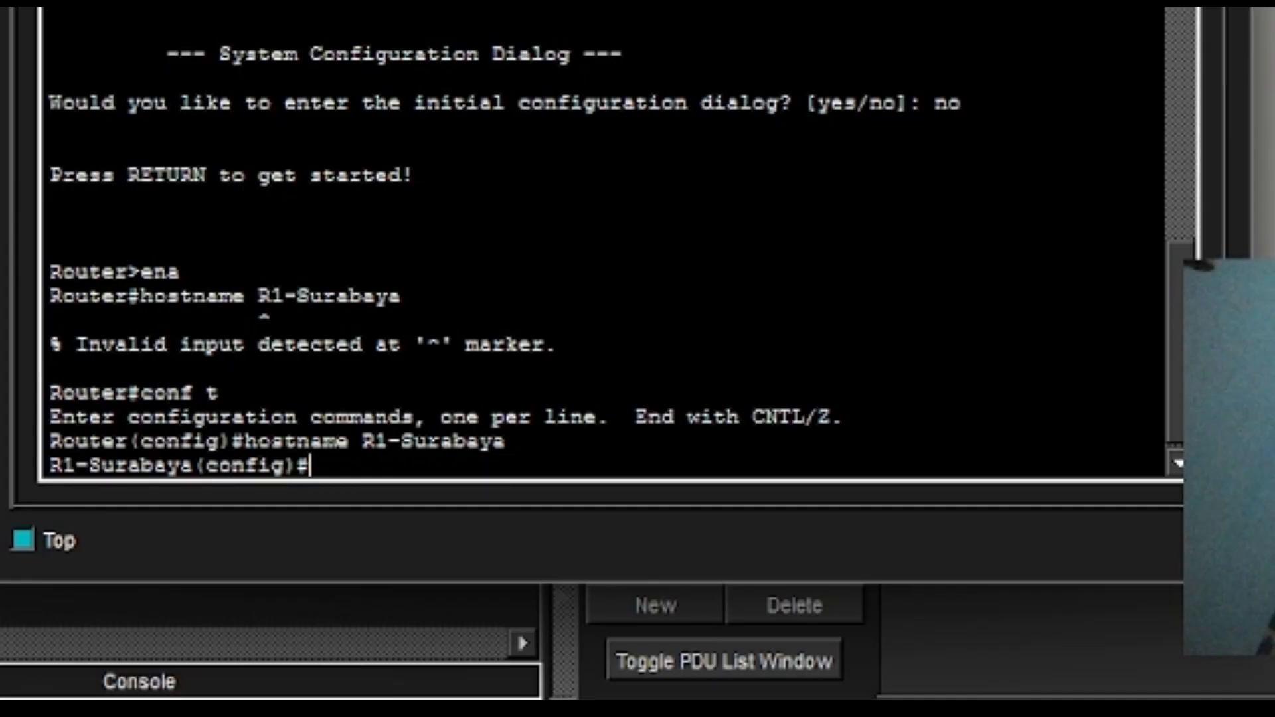
type("enable")
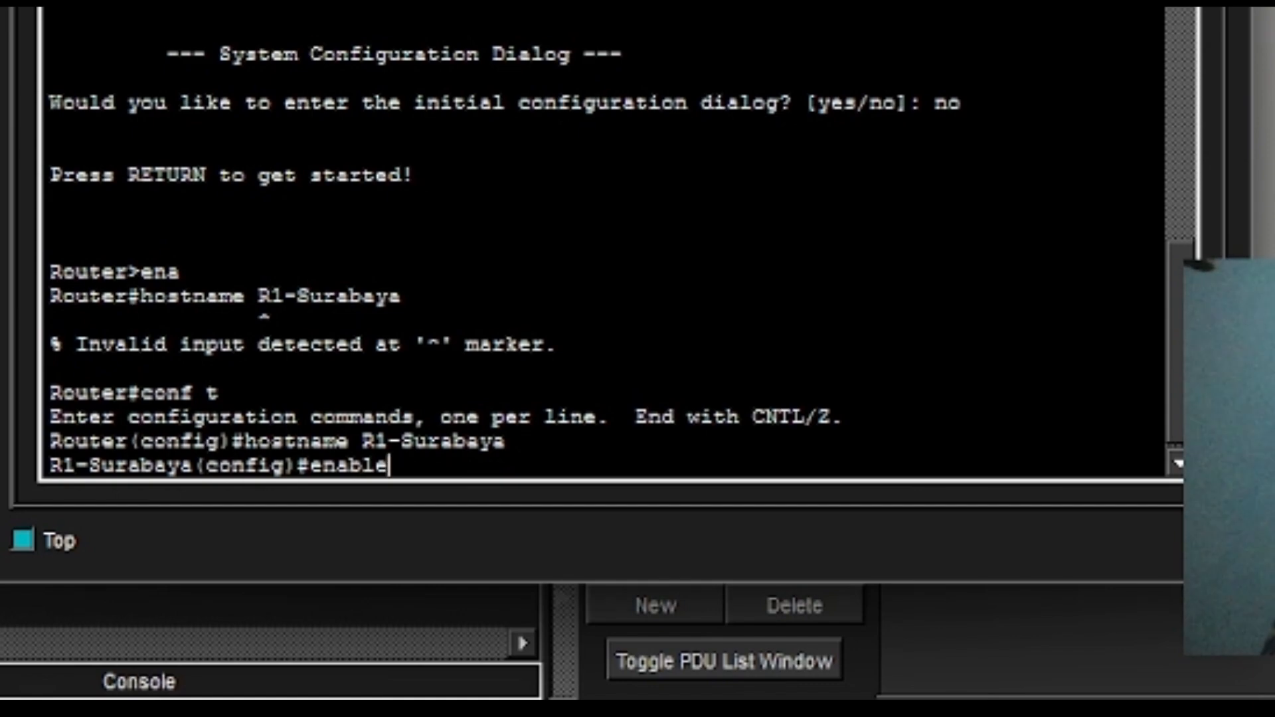
type(" se")
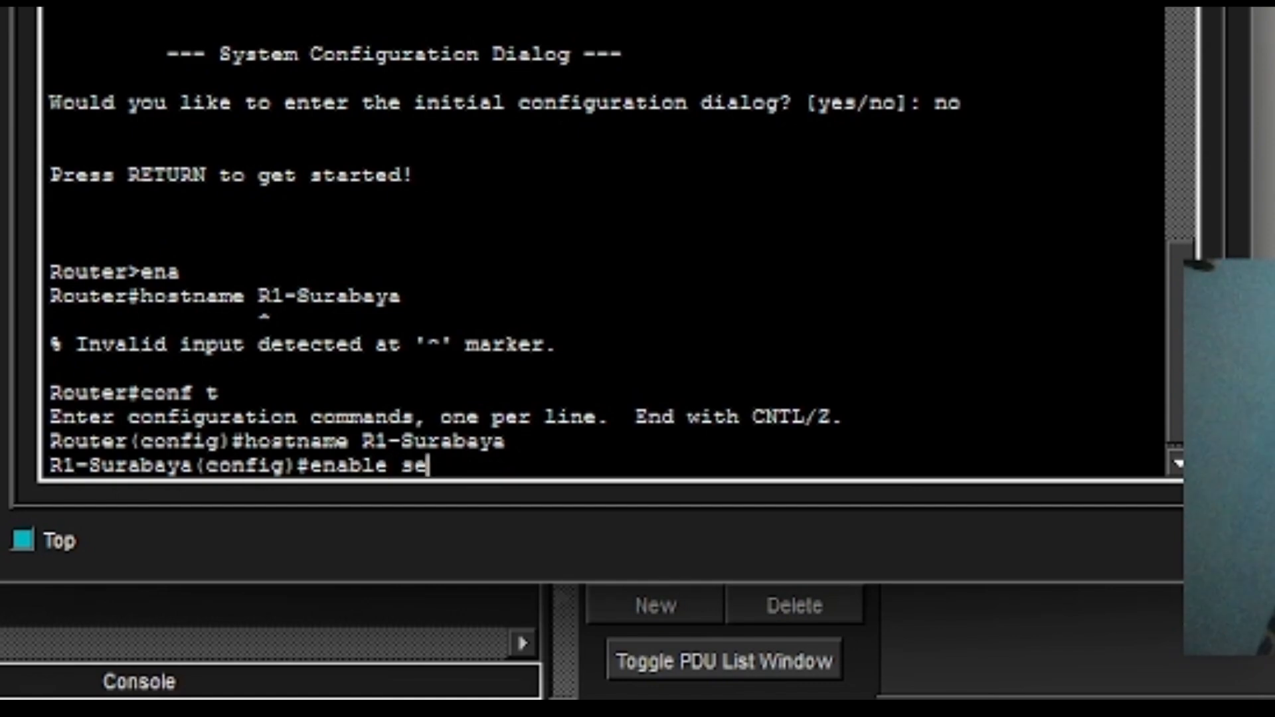
type("cret class")
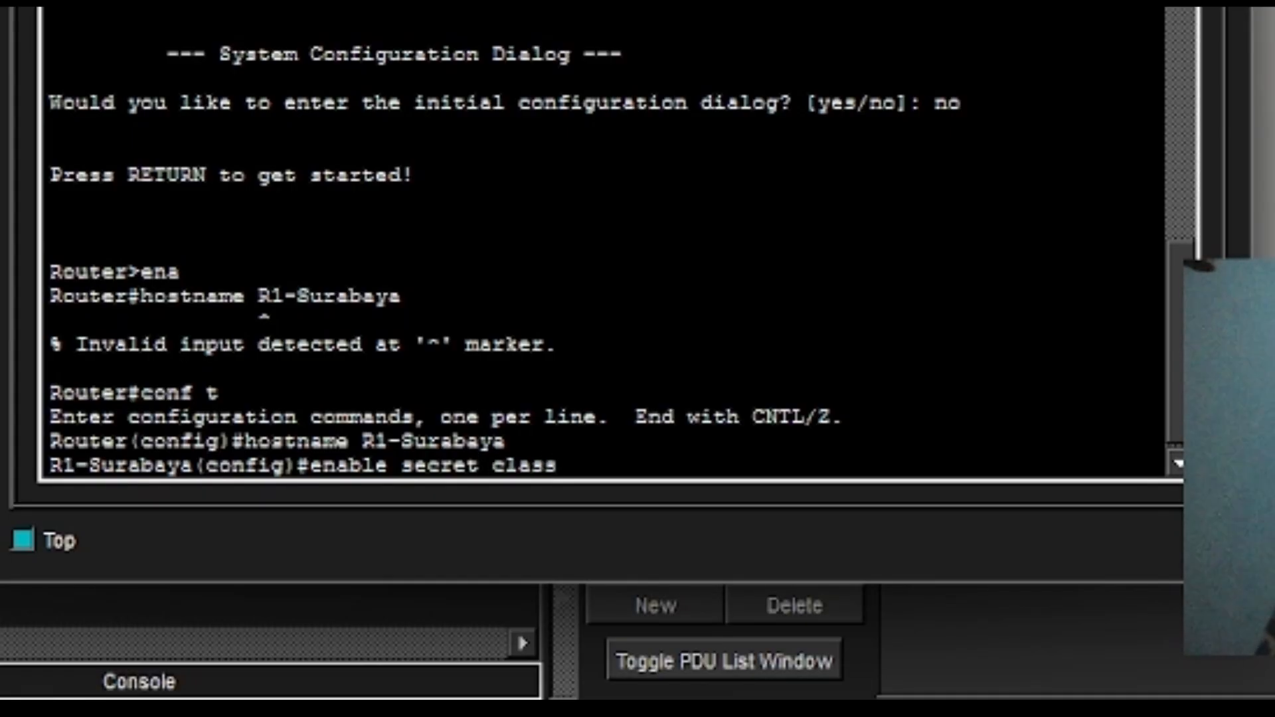
key("Return")
Try int loopback without a number, which is rejected, and begin retyping it.
type("int ")
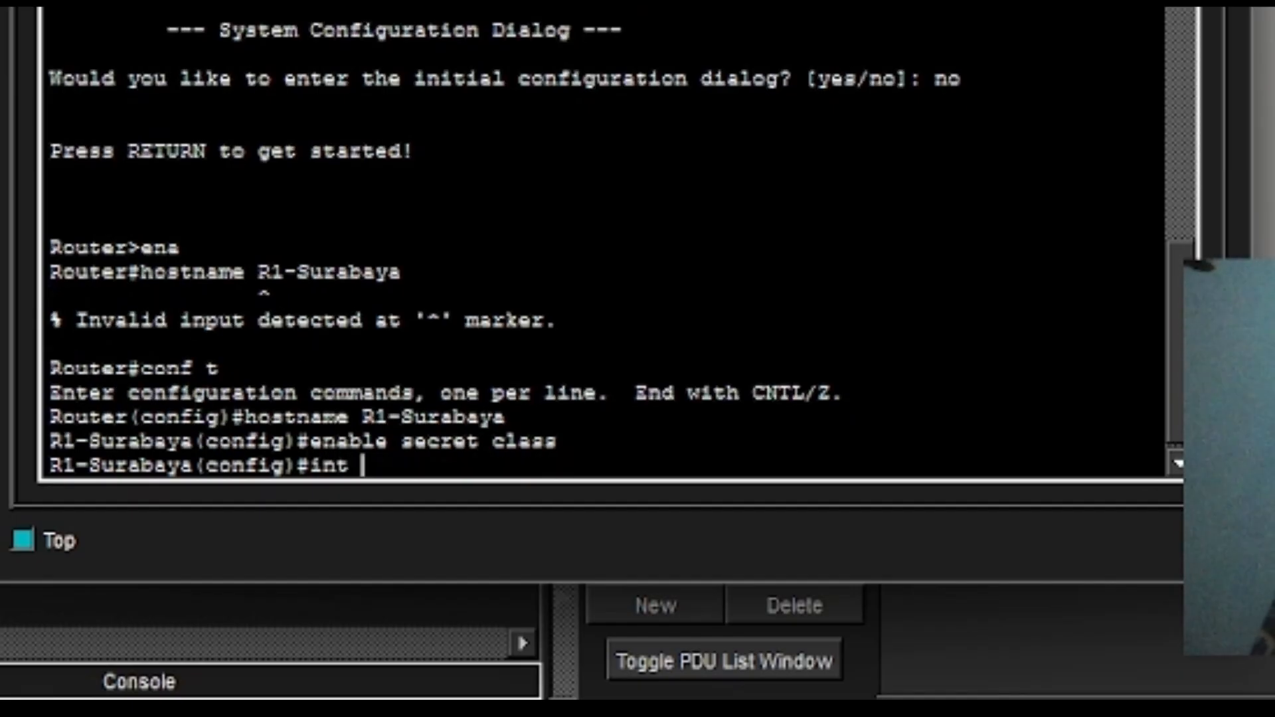
type("loopback")
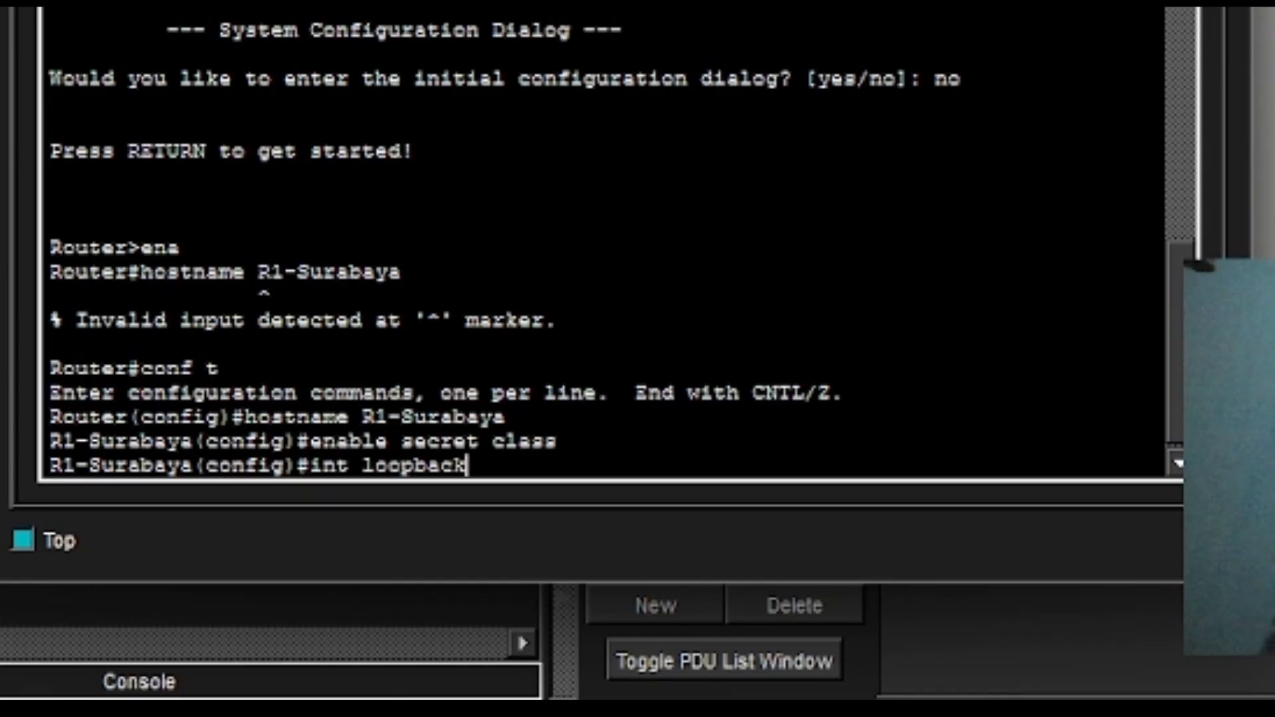
key("Return")
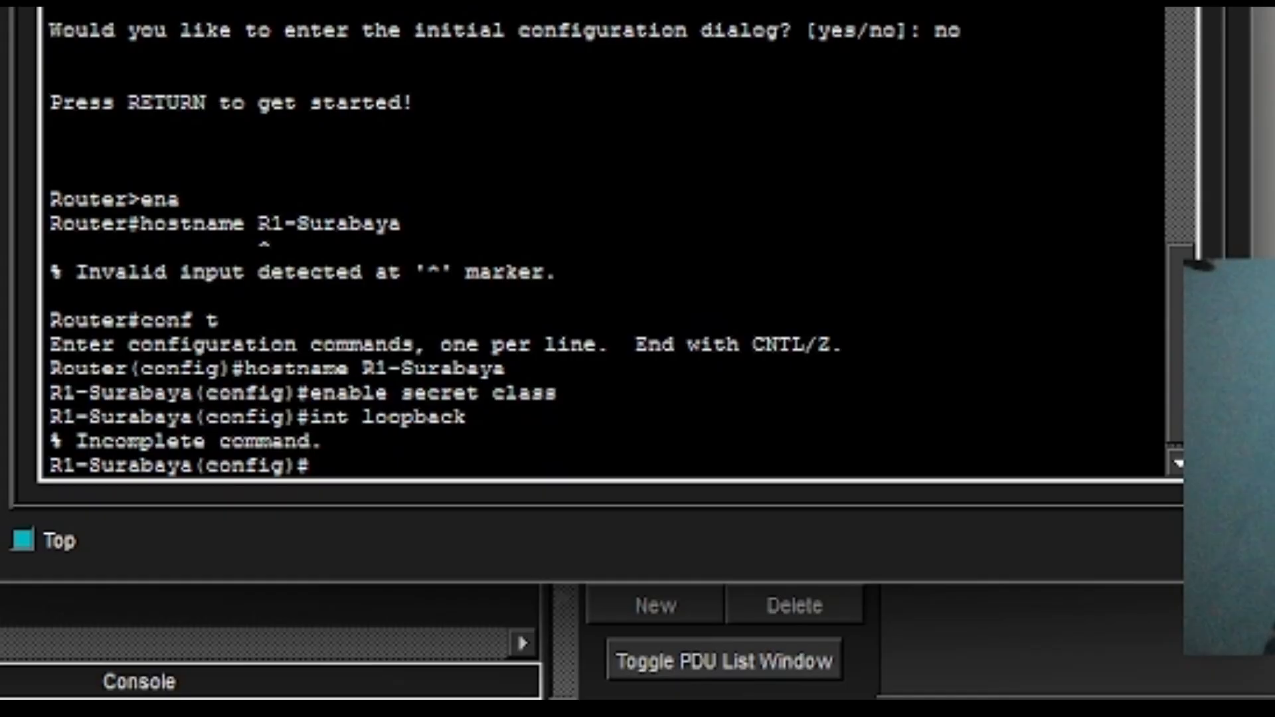
type("int")
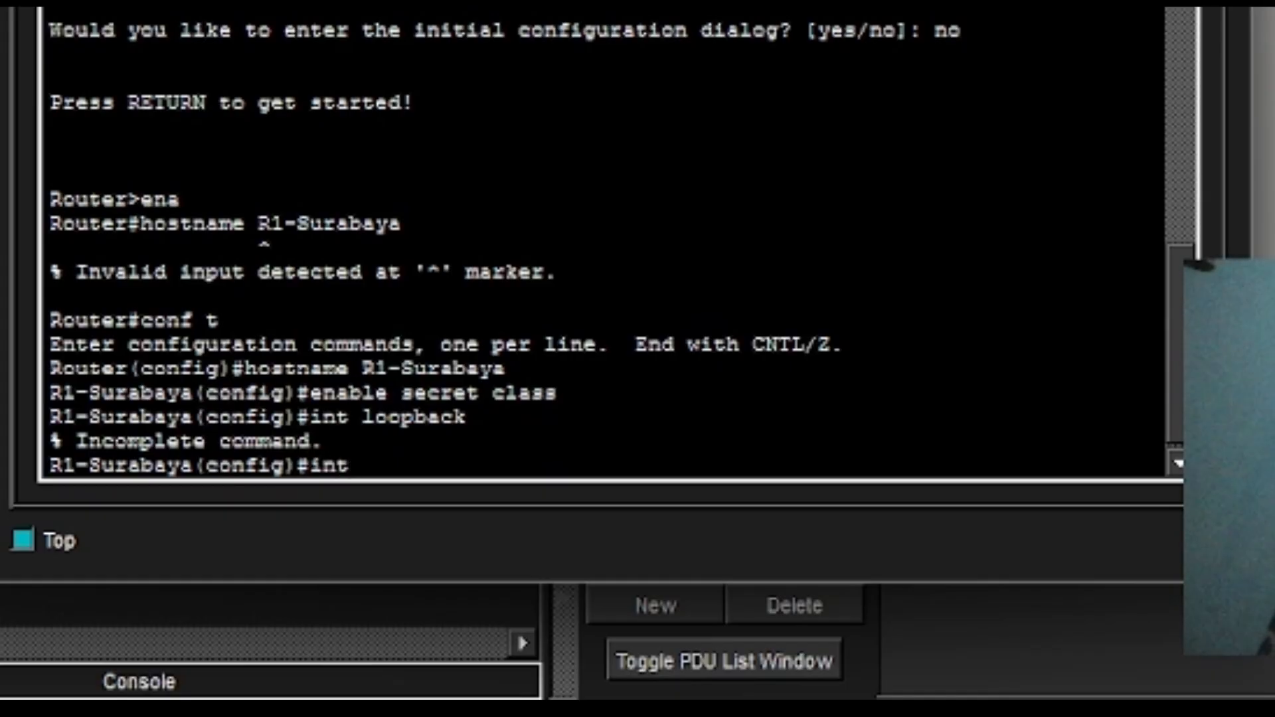
type(" loopback")
Open Loopback0 and assign it 1.1.1.1 255.255.255.255.
type("0")
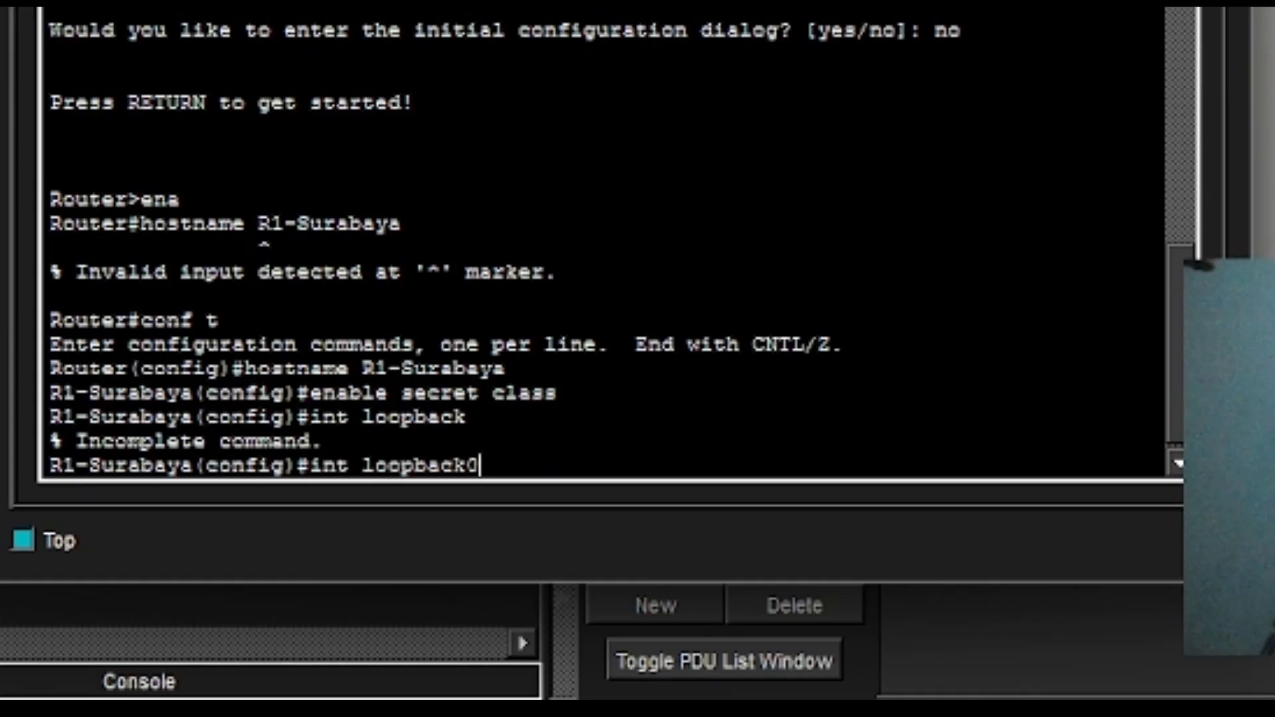
key("Return")
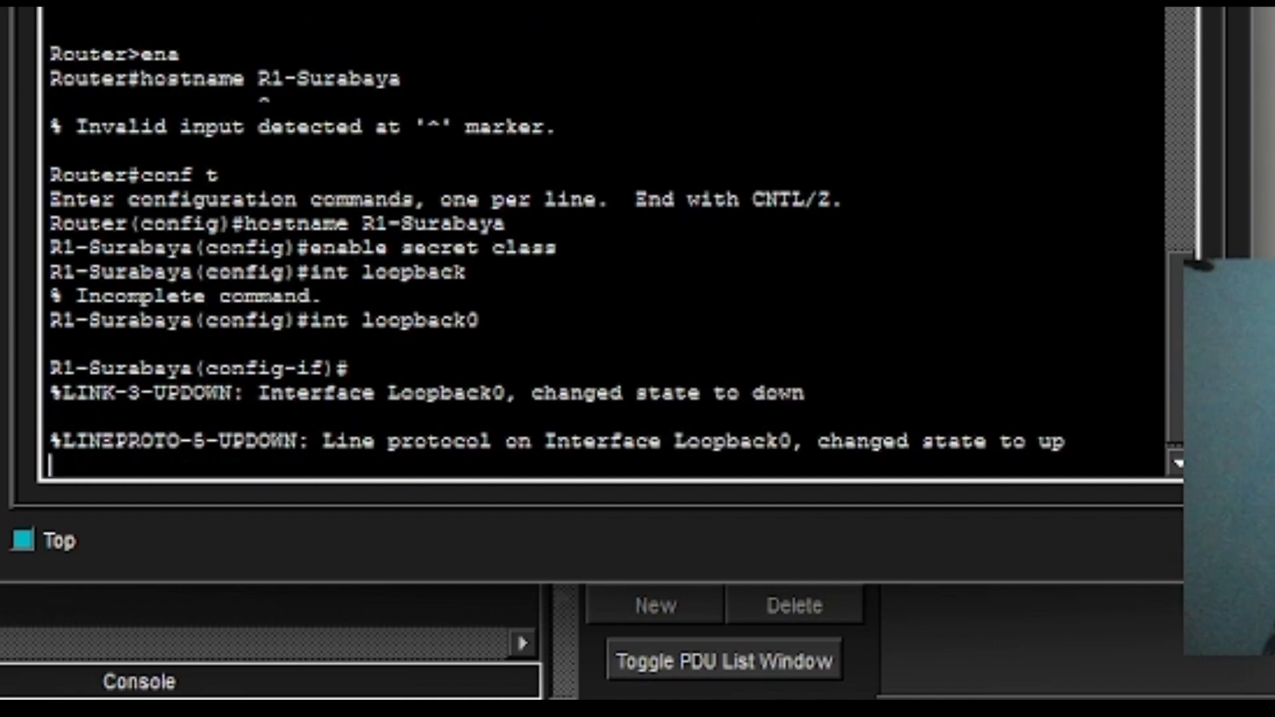
key("Return")
type("i")
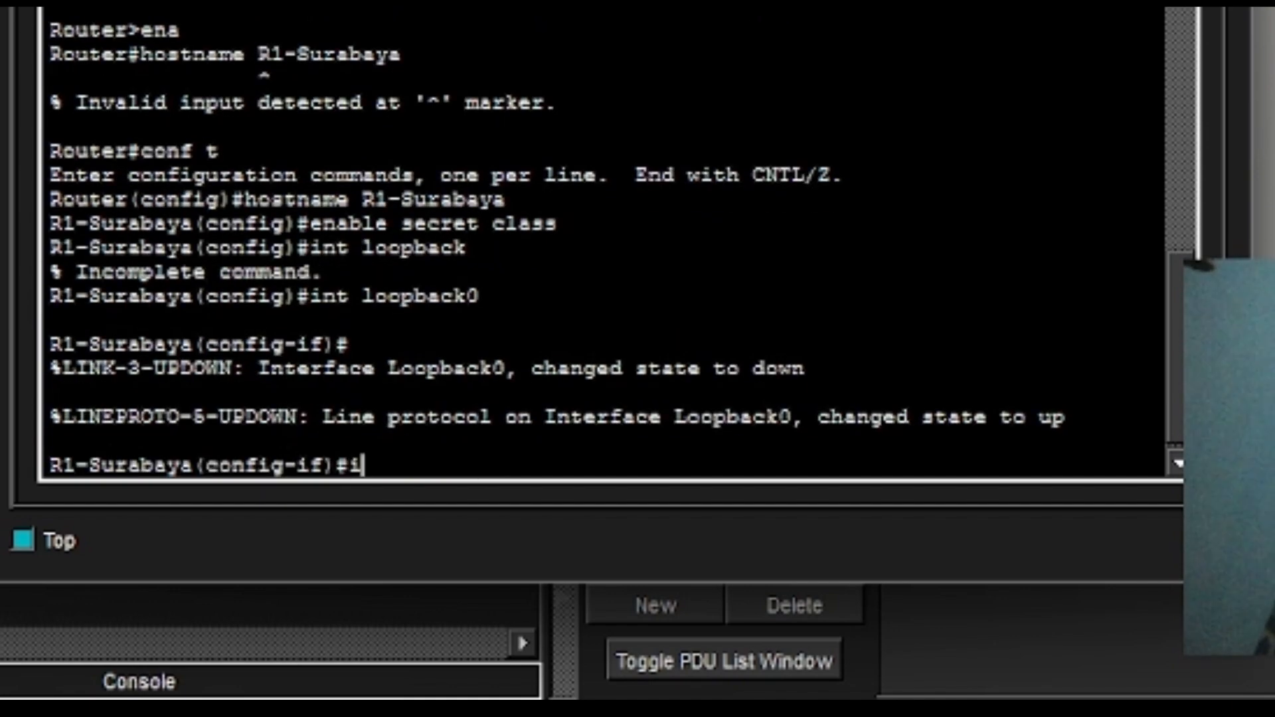
type("p addd")
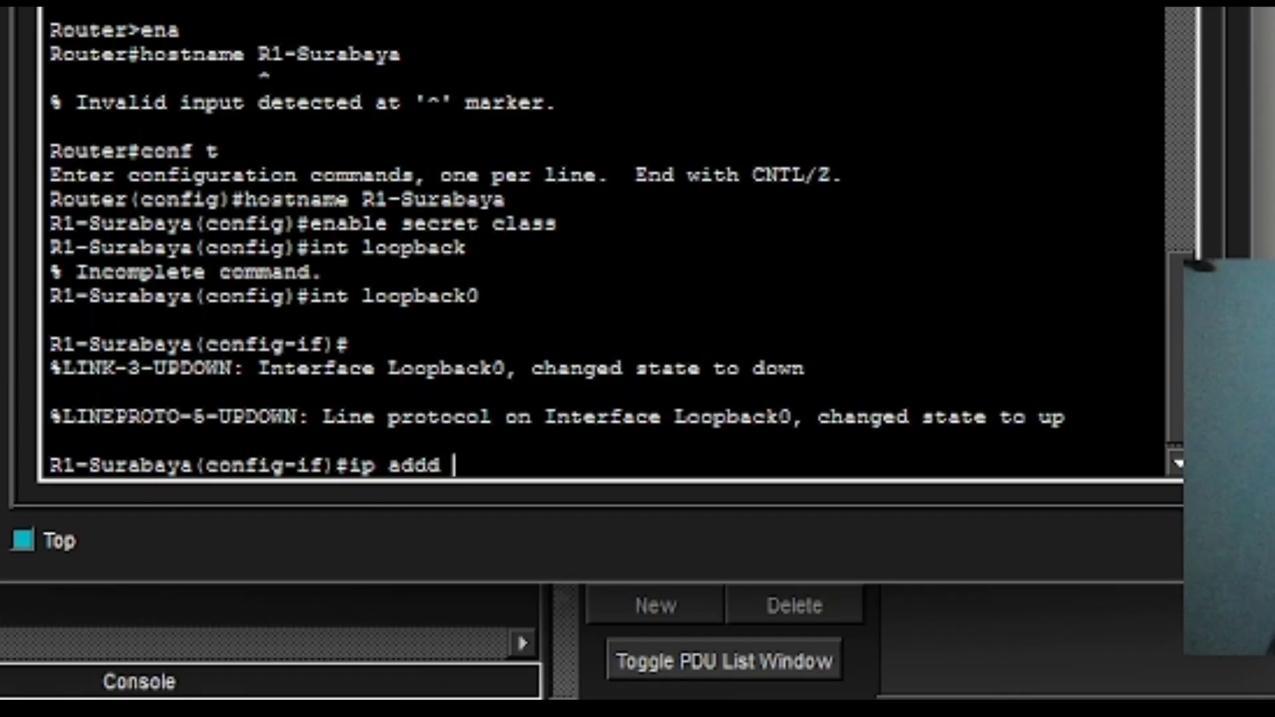
key("BackSpace")
type("1.1.1.1")
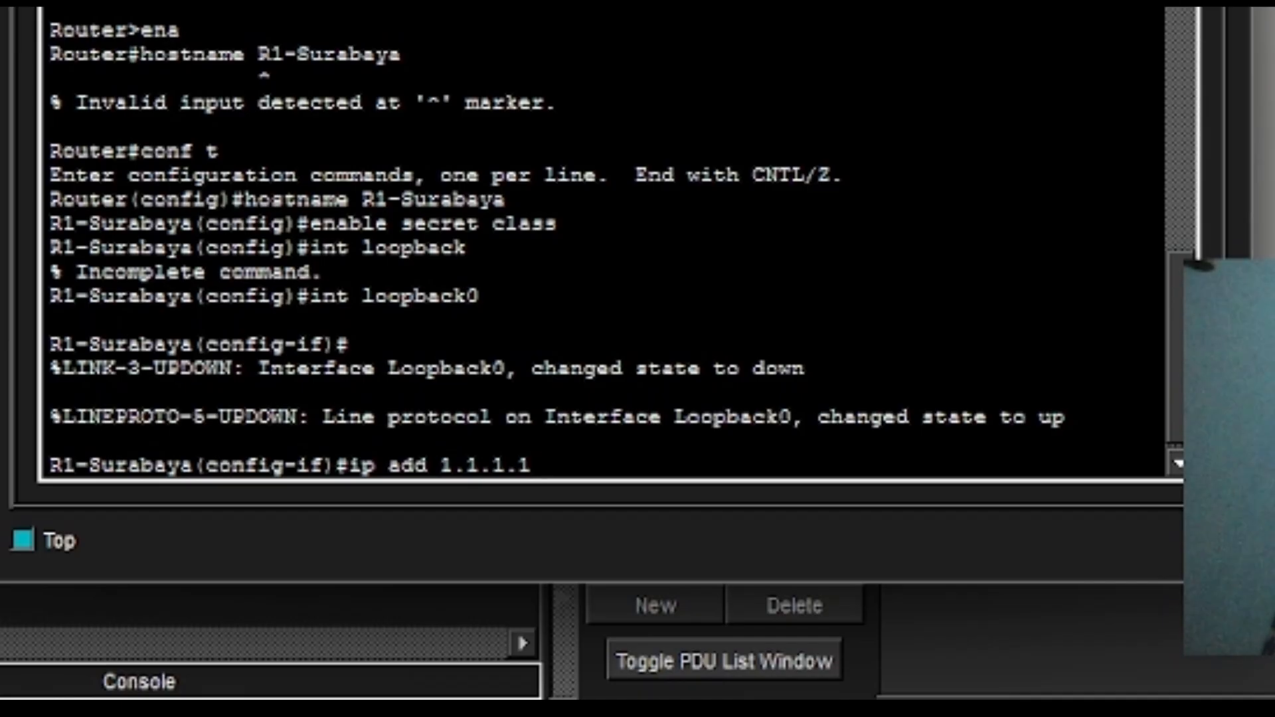
type(" 25.2")
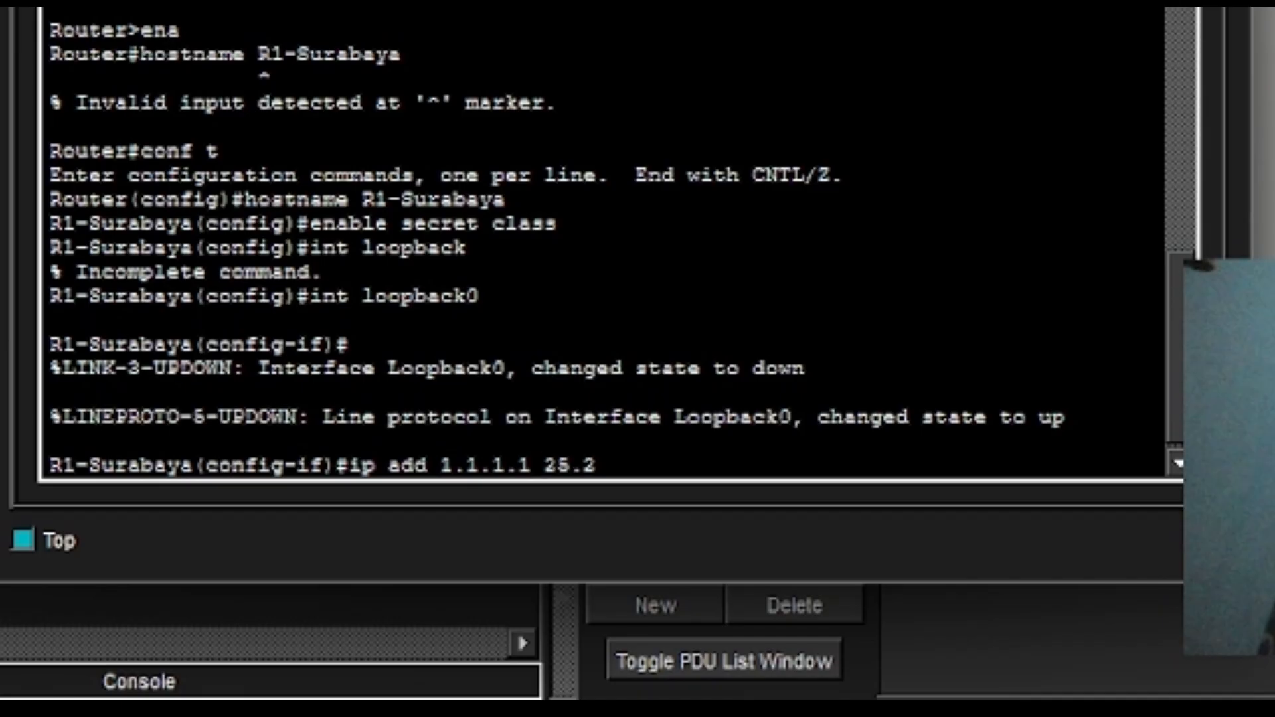
type("52")
key("BackSpace")
key("BackSpace")
key("BackSpace")
key("BackSpace")
type("5.255.2")
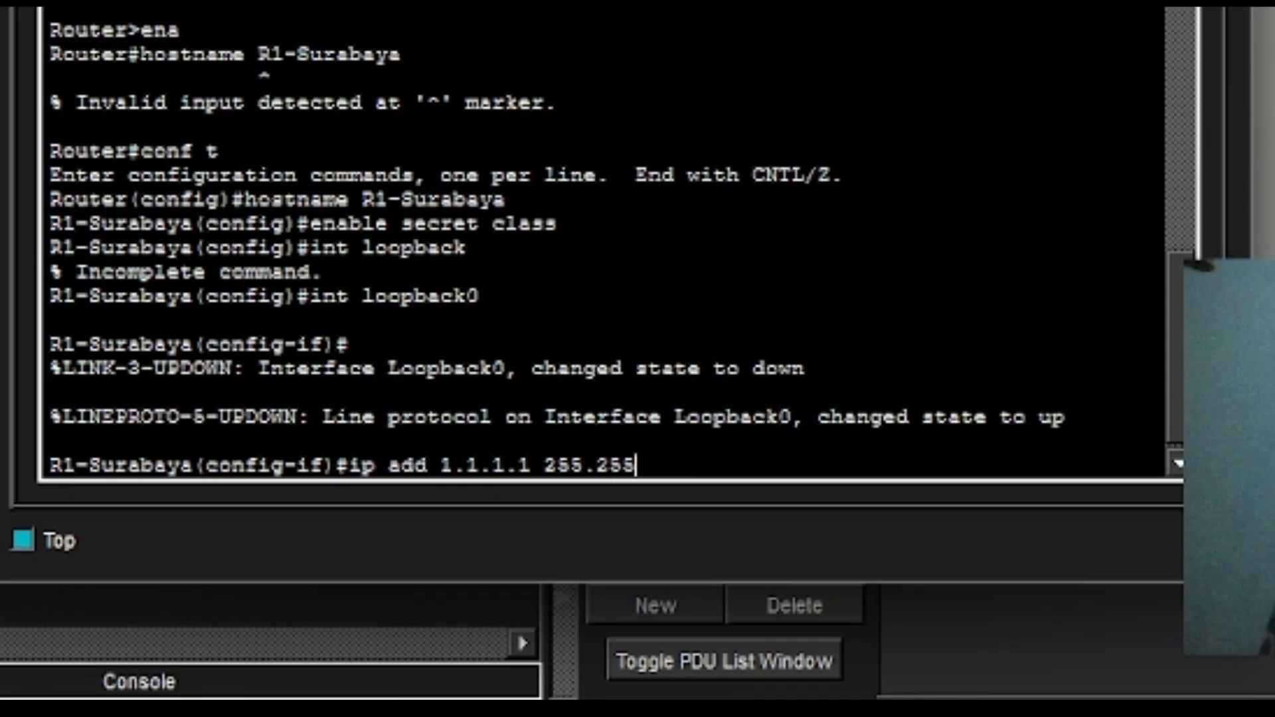
type("55")
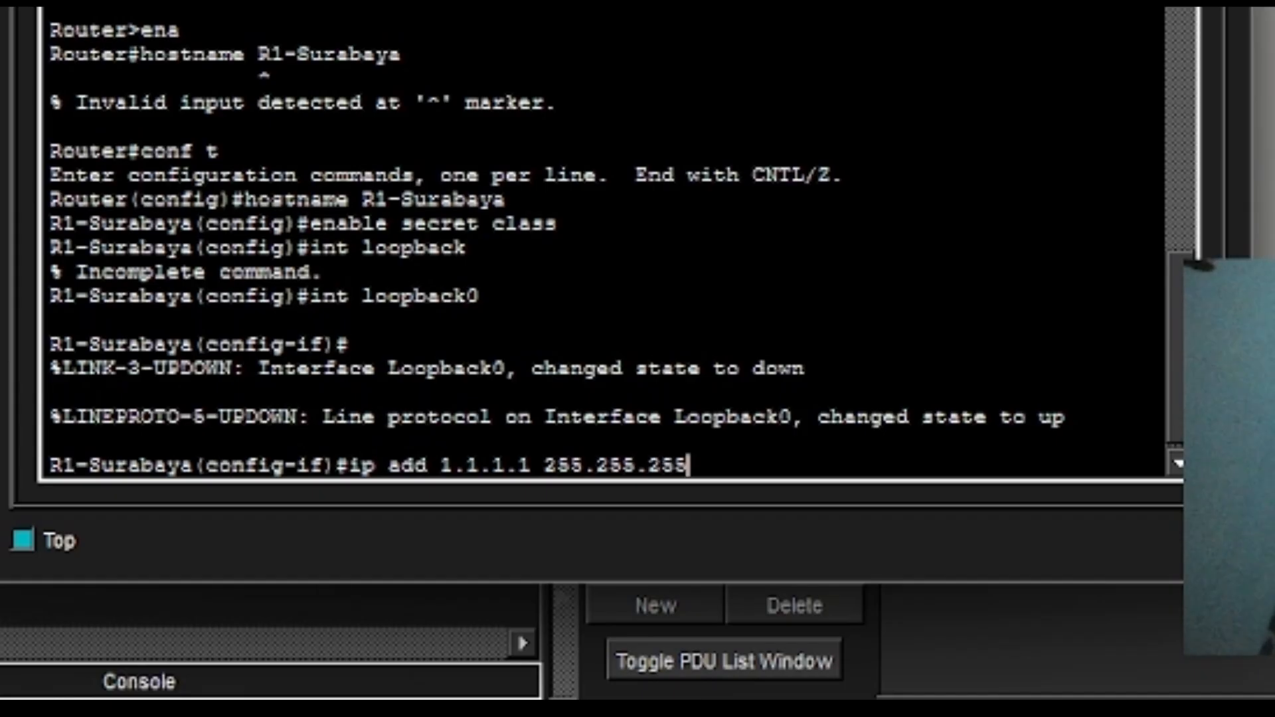
type(".")
key("BackSpace")
type(".255")
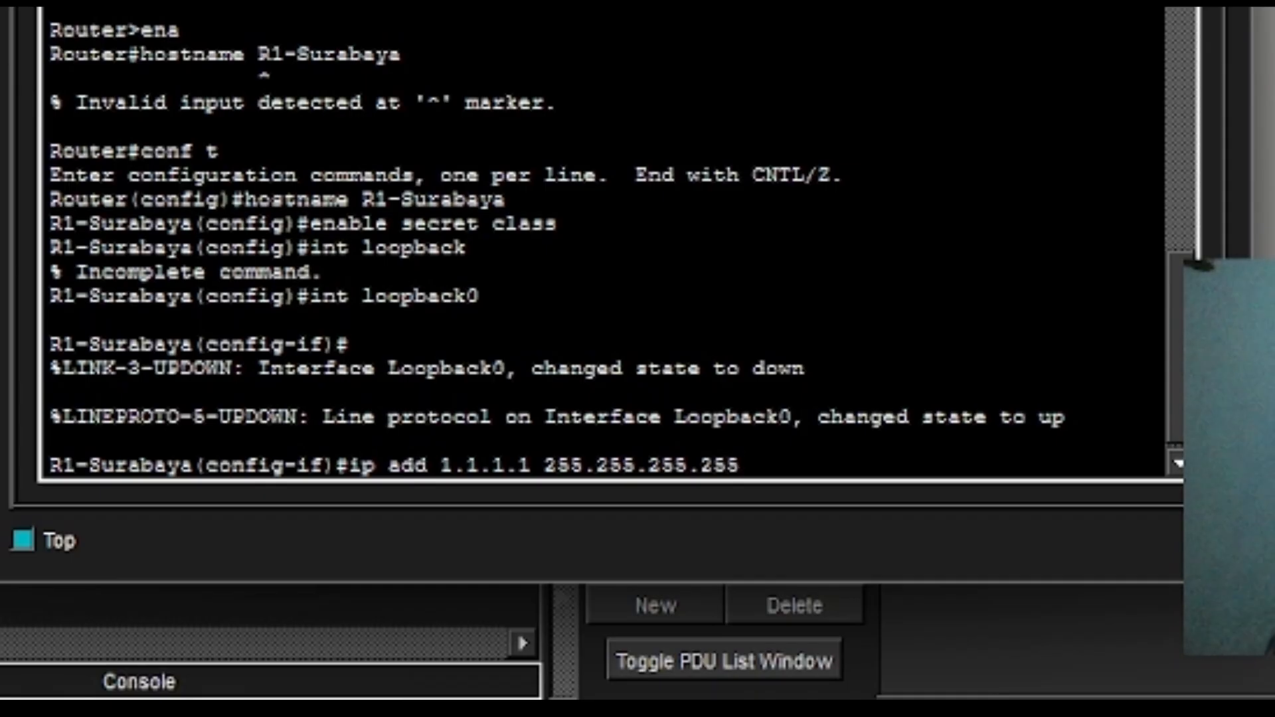
key("Return")
Bring Loopback0 up with no shutdown.
type("no")
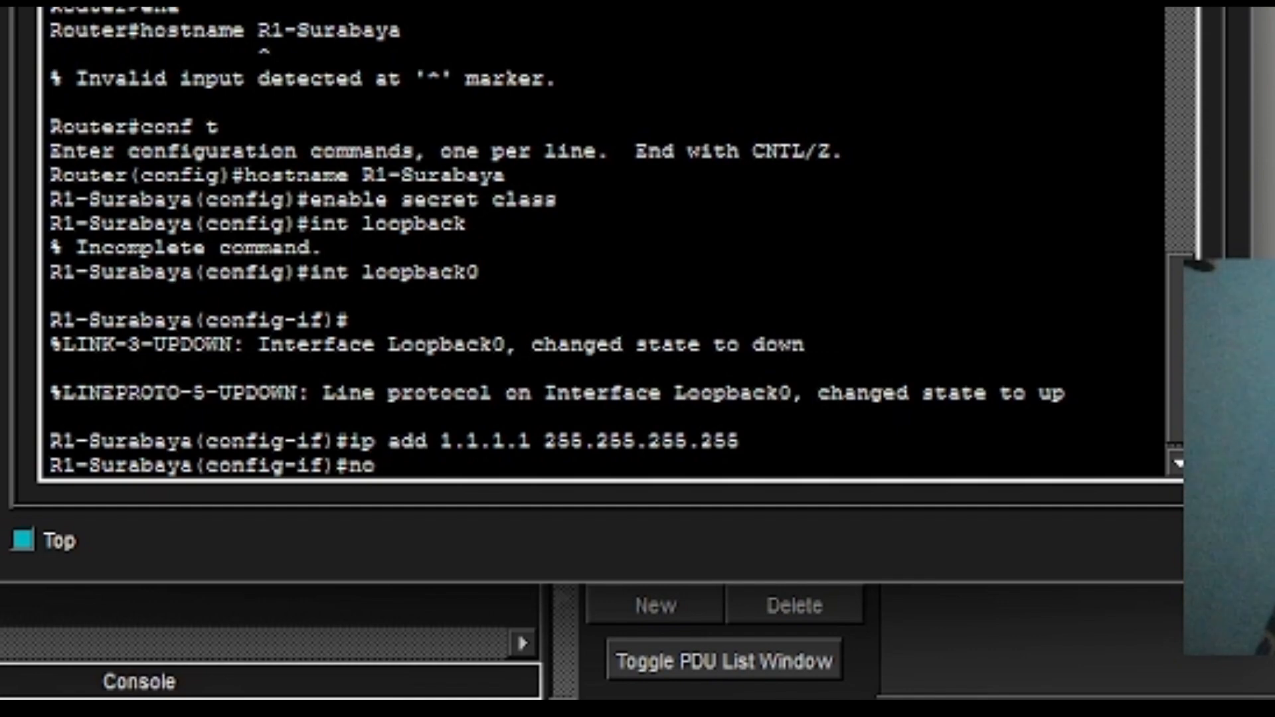
key("BackSpace")
key("BackSpace")
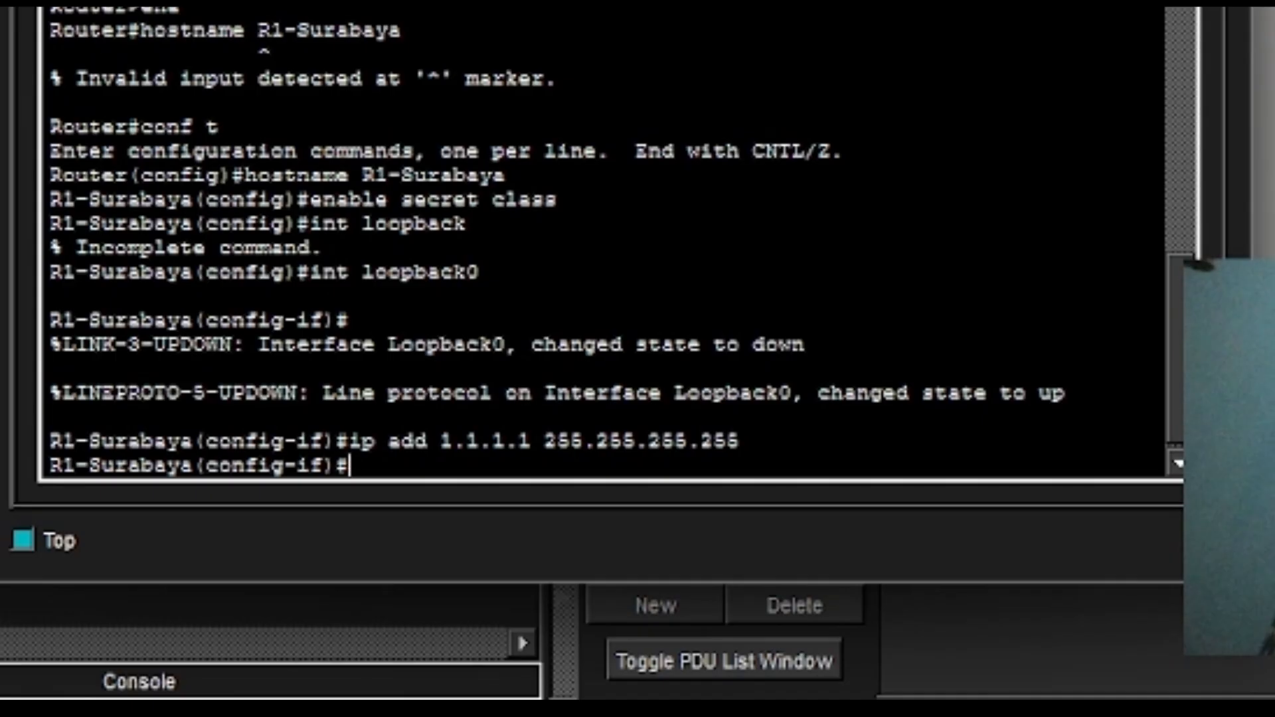
type("no sh")
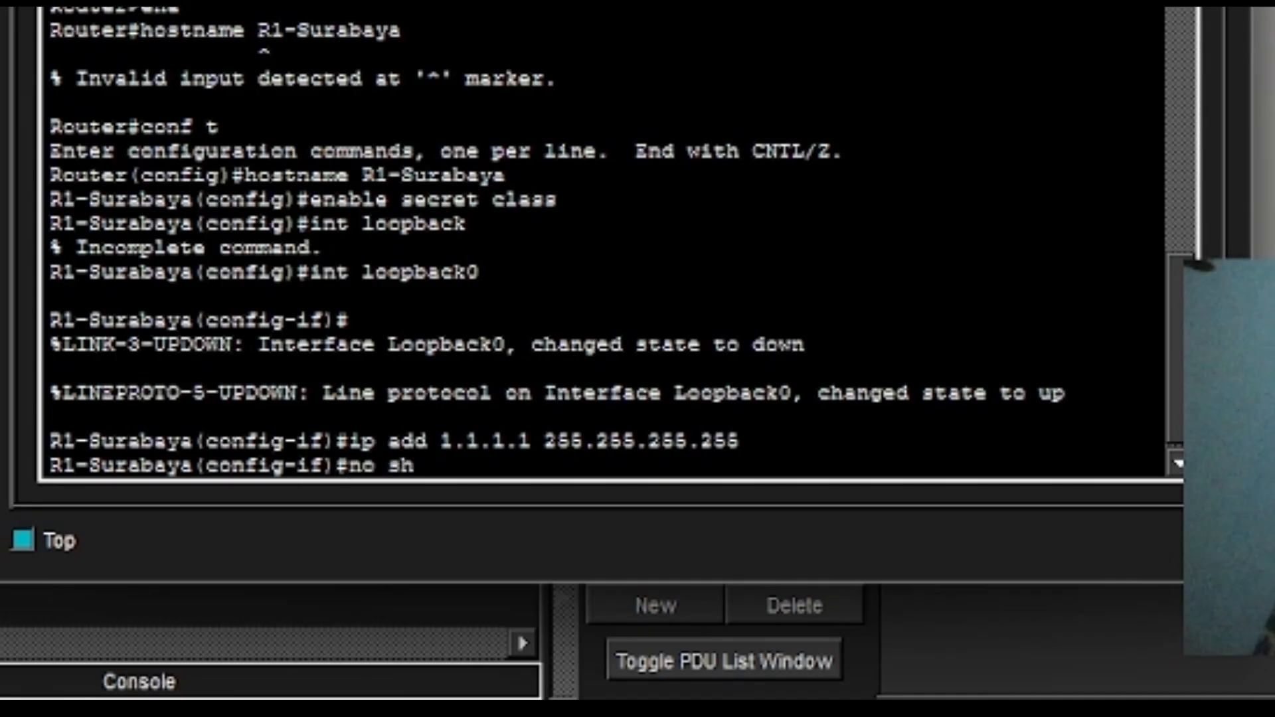
key("Return")
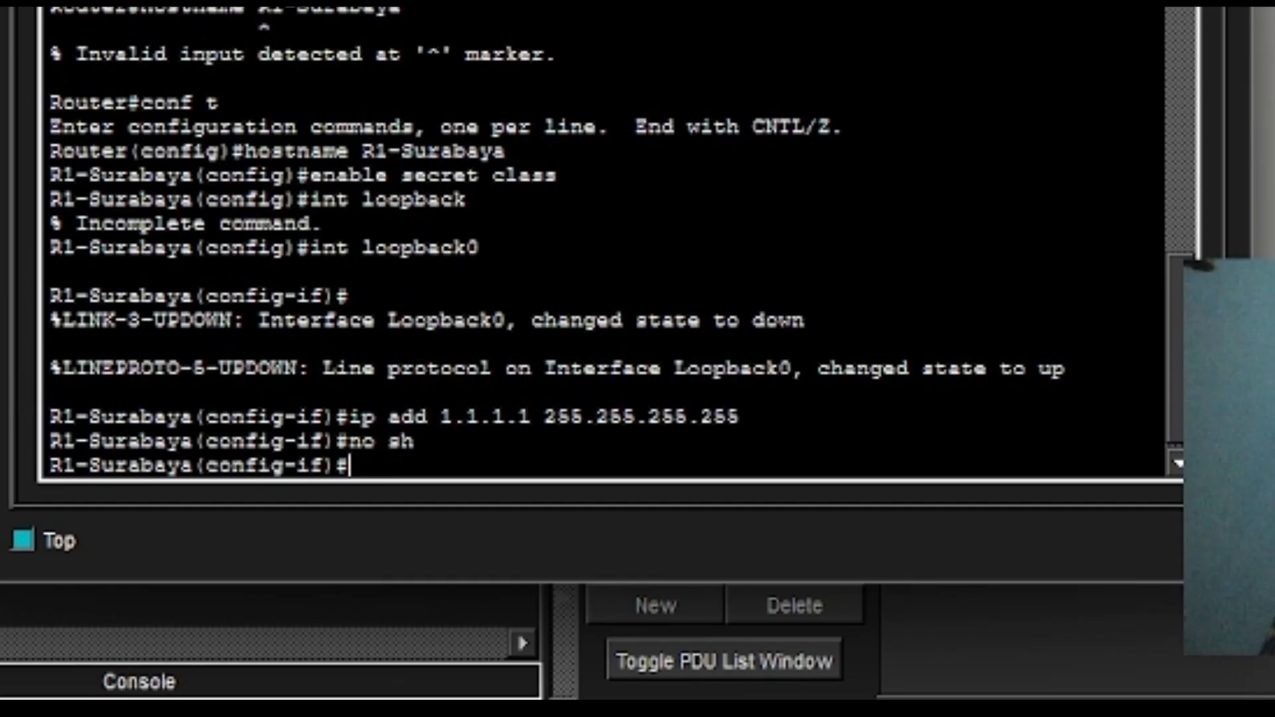
type("int ")
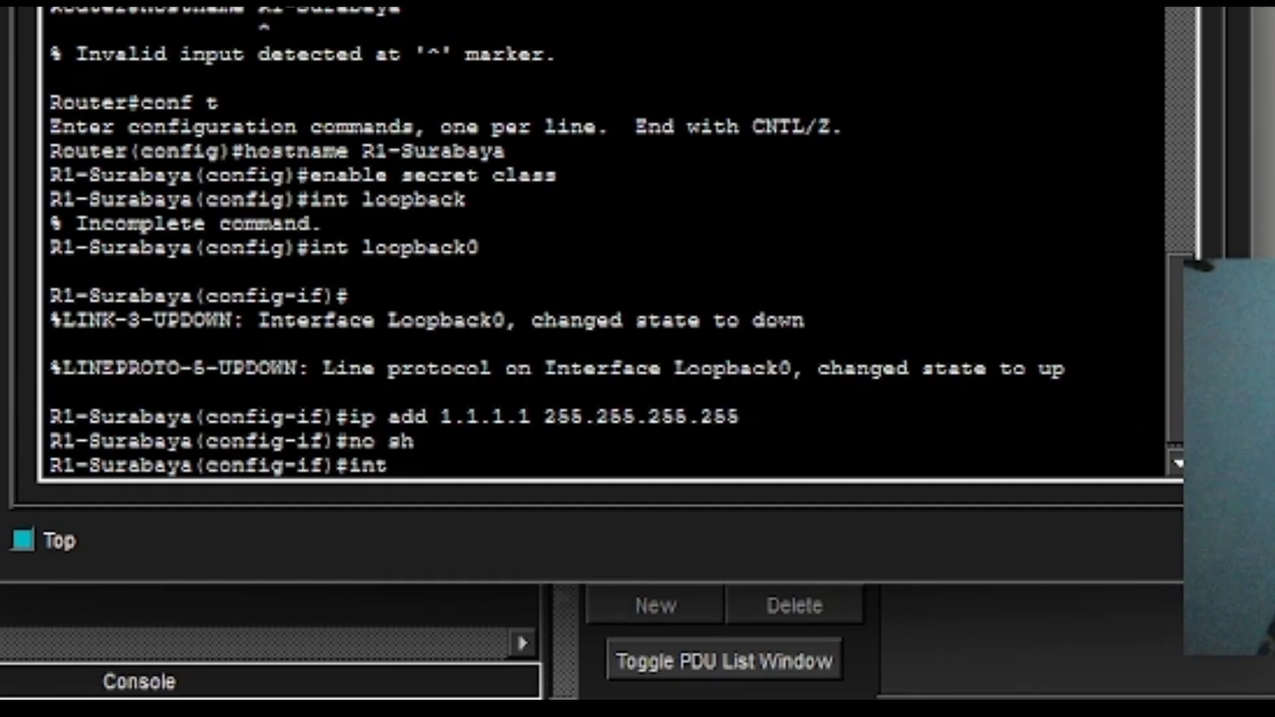
type("g0/0")
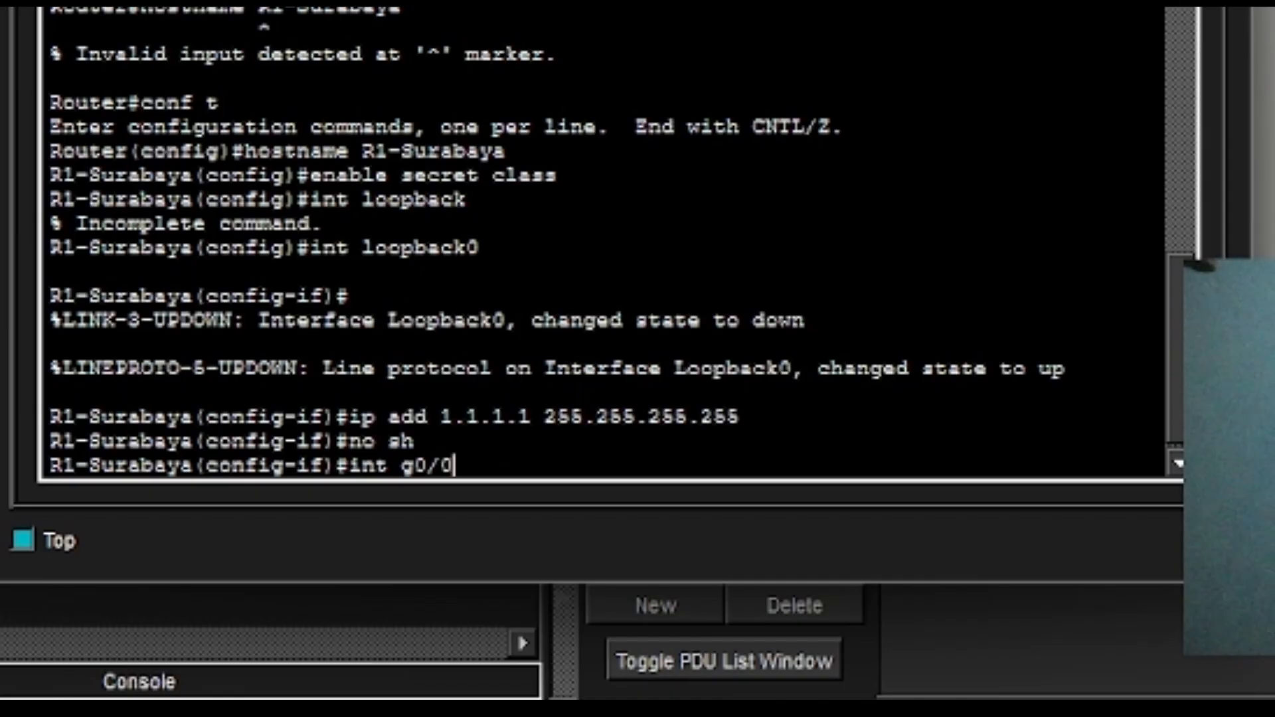
Assign GigabitEthernet0/0 172.16.0.1 255.255.255.0 and enable it with no shutdown.
key("Return")
type("ip add")
key("Return")
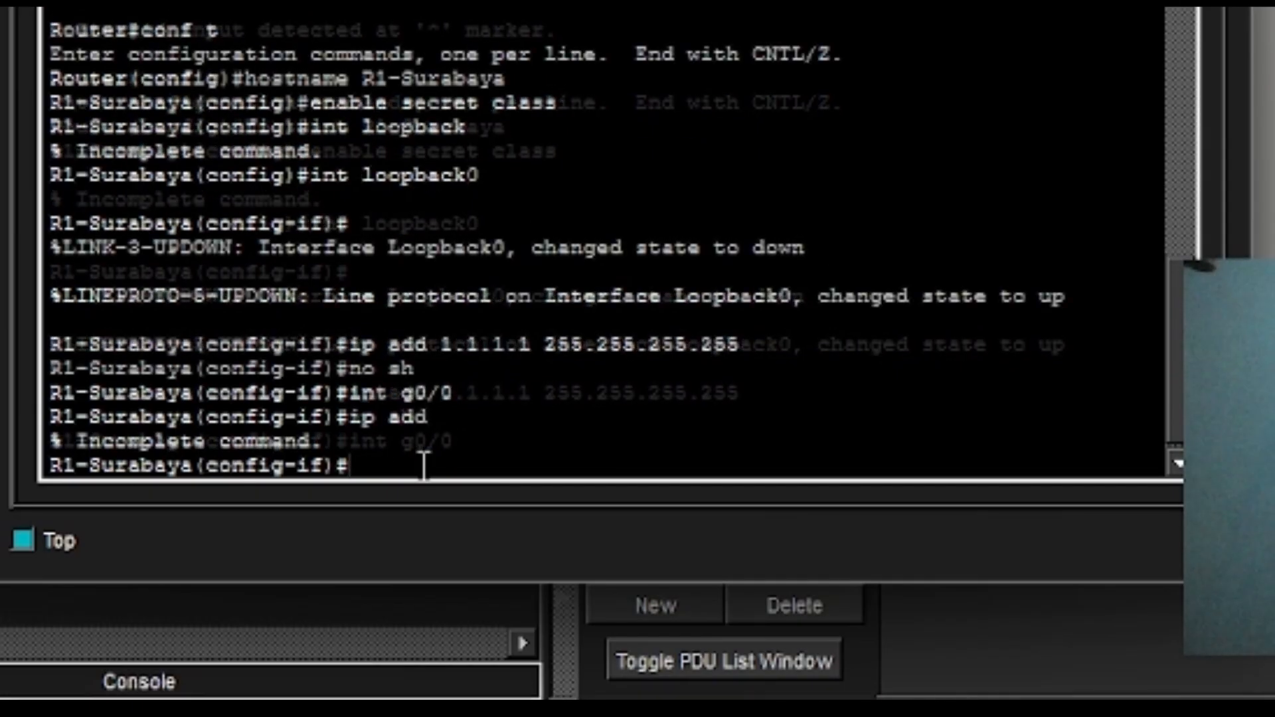
type("ip add ")
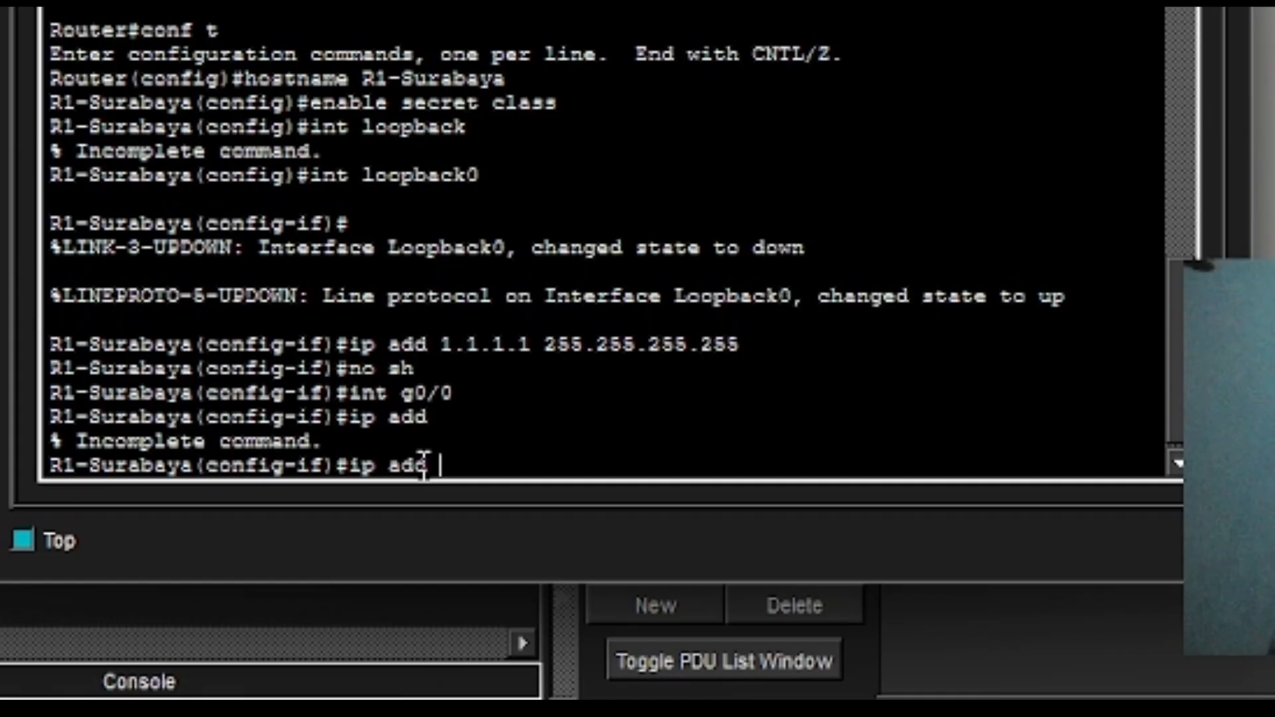
type("172")
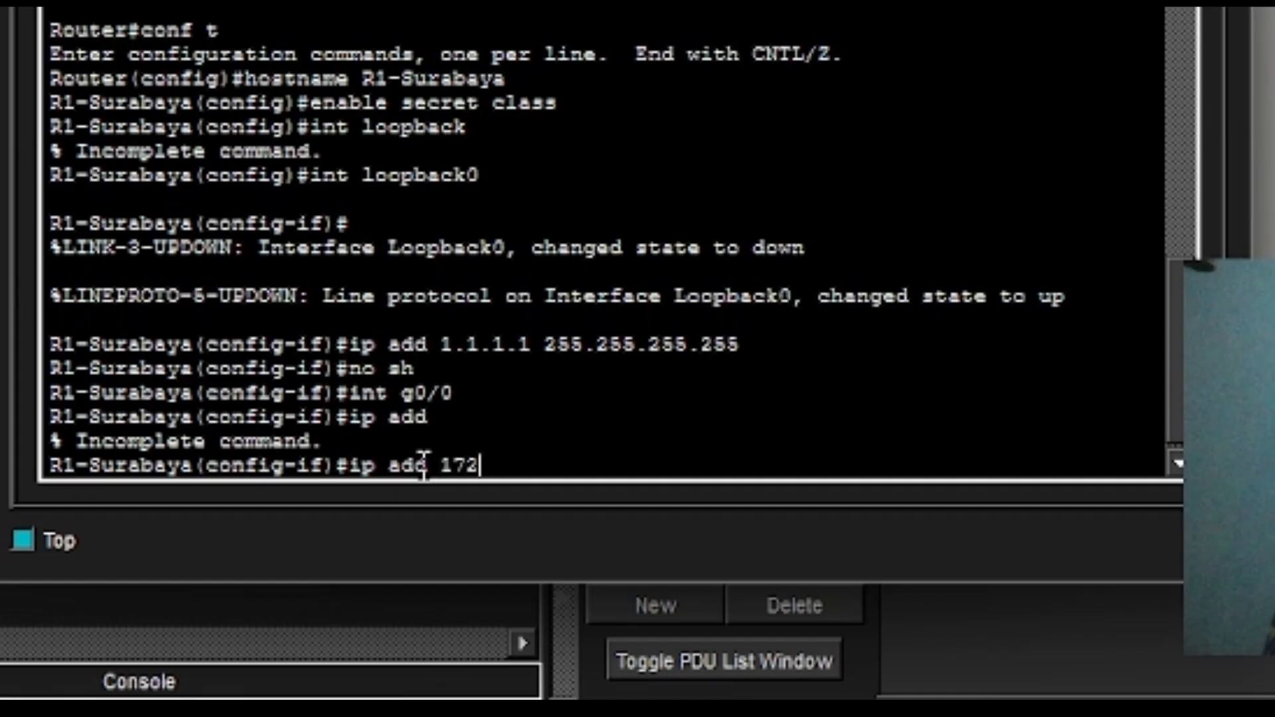
type(".16.0.1")
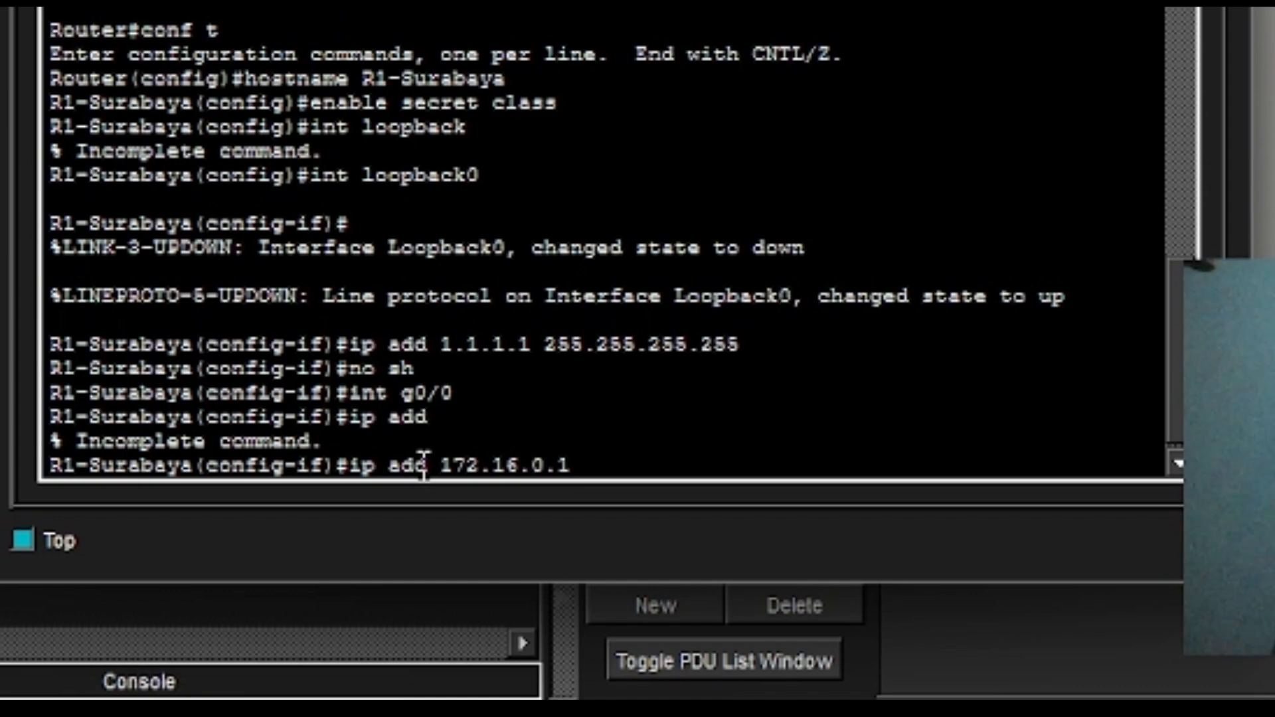
type(" 255")
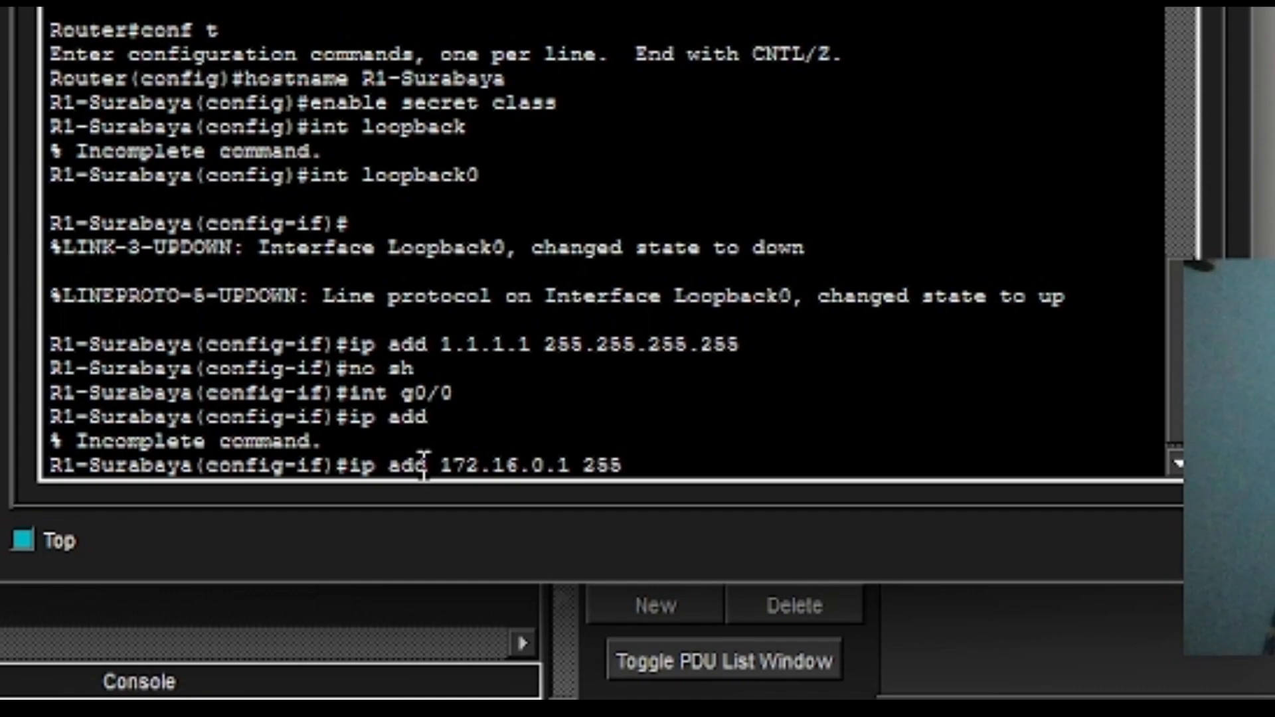
type(".255.")
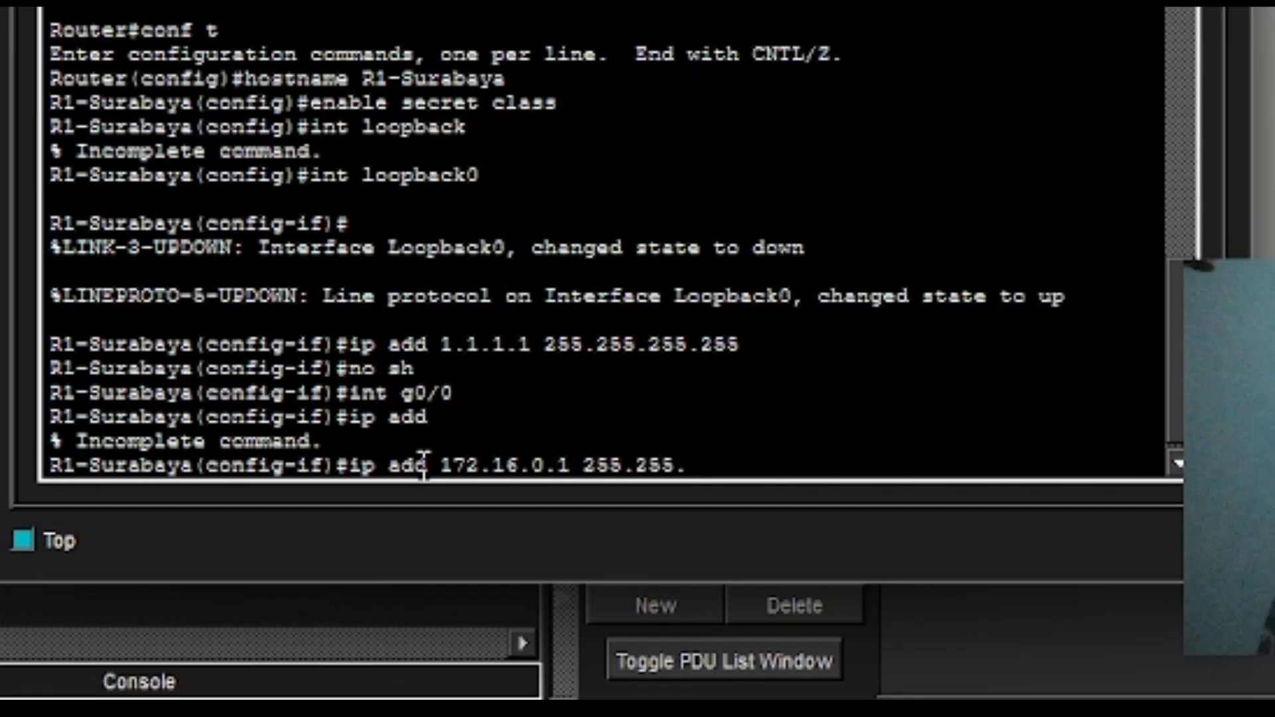
type("255.0")
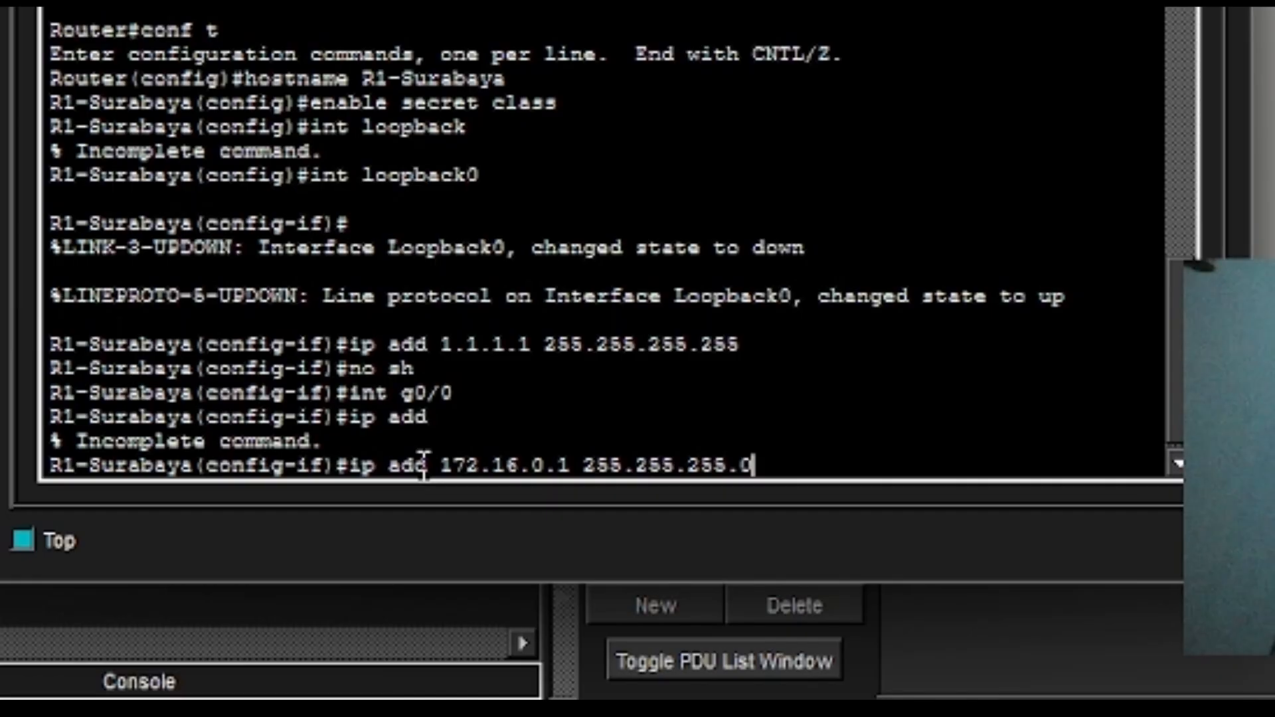
key("Return")
type("no sh")
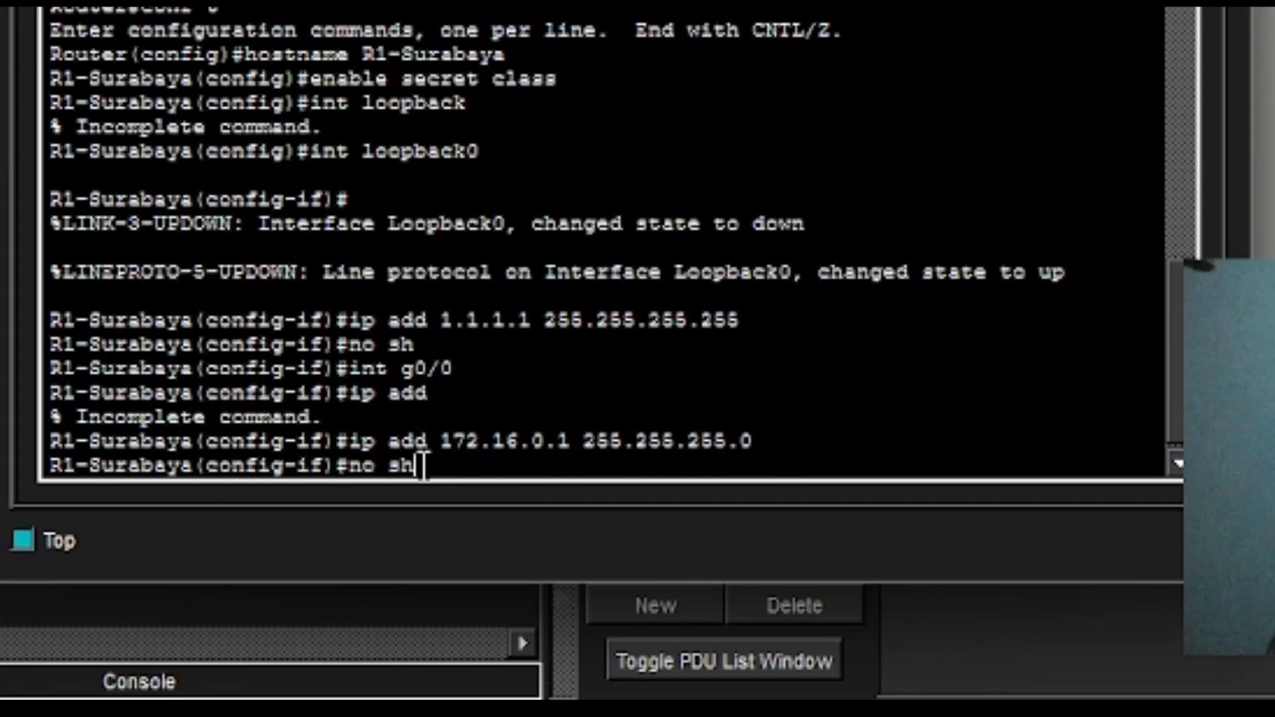
key("Return")
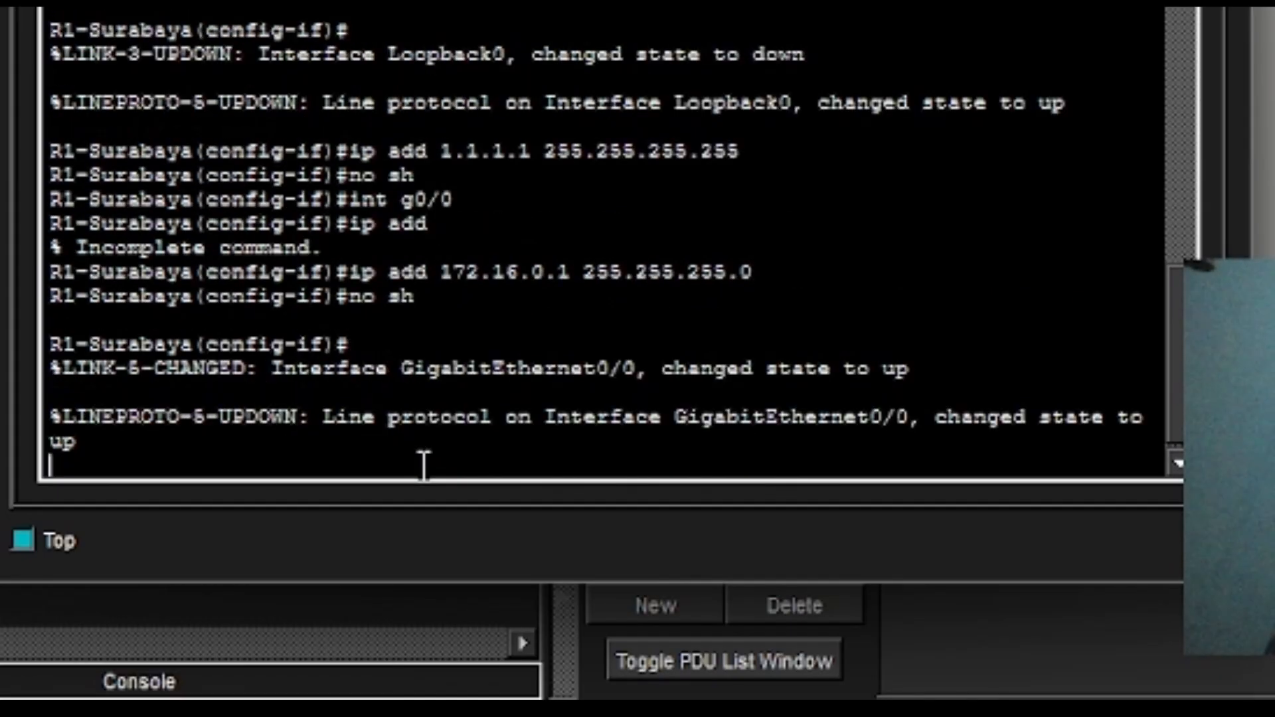
key("Return")
type("int g")
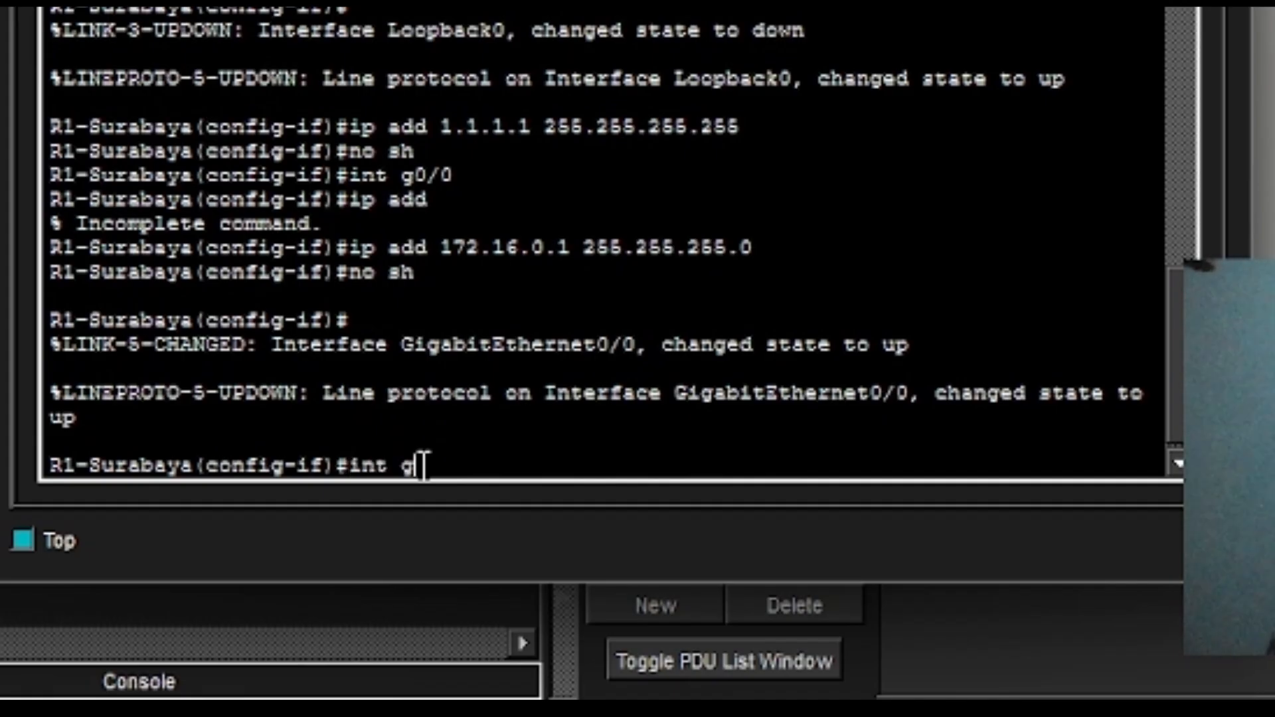
Open Serial0/2/0 and assign it 172.16.2.1 255.255.255.252.
key("BackSpace")
type("s0/2/0")
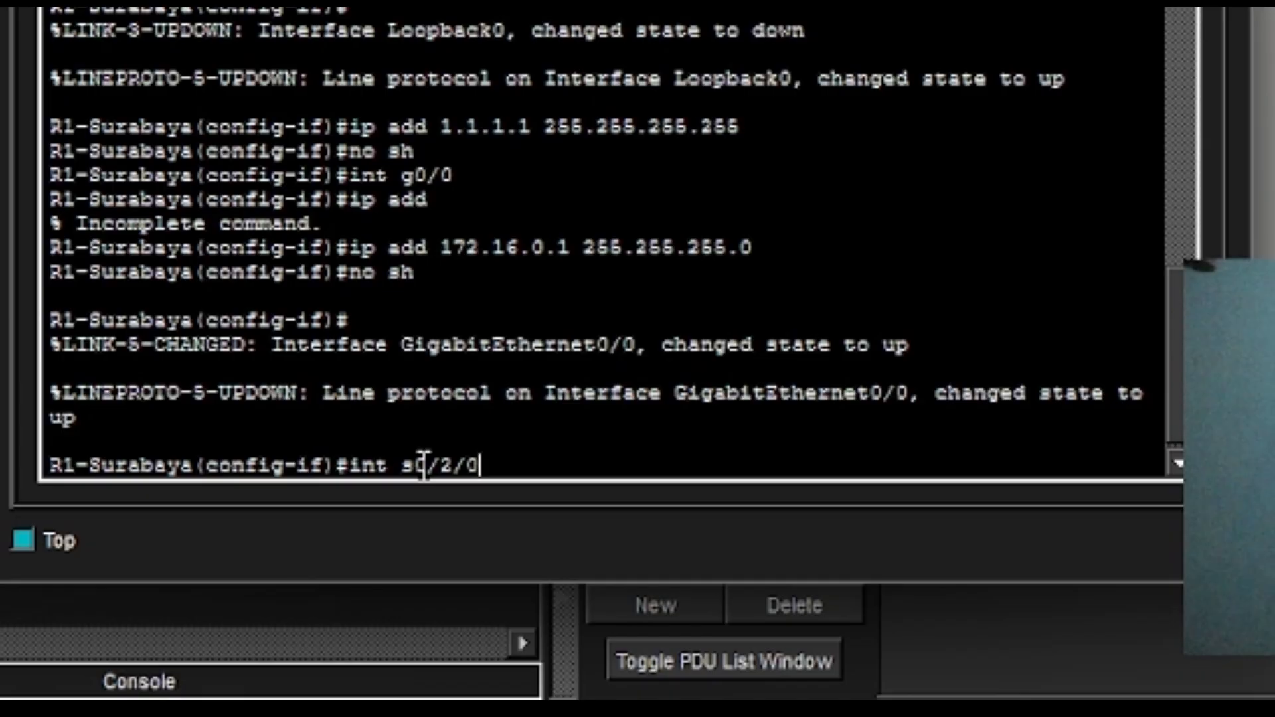
key("Return")
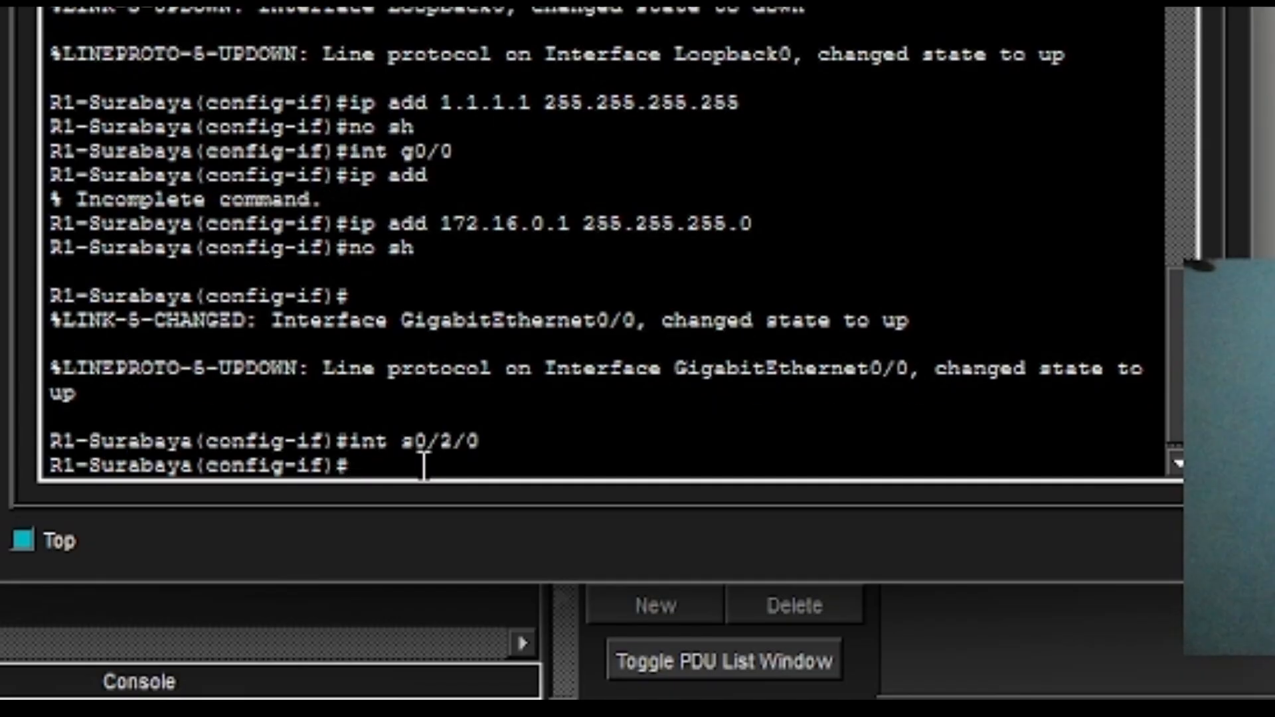
key("Up")
key("Up")
key("Up")
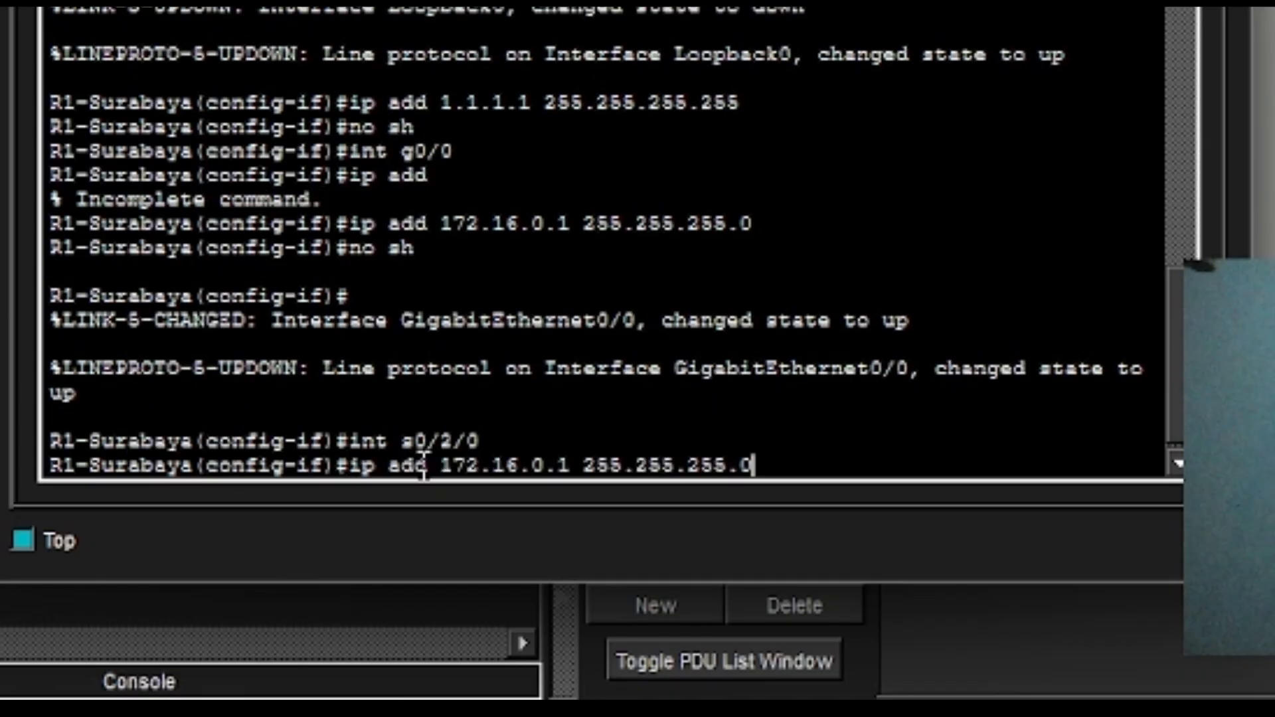
key("Left")
key("Left")
key("Left")
key("Left")
key("Left")
key("Left")
key("Left")
key("Left")
key("Left")
key("Left")
key("Left")
key("Left")
key("Left")
key("BackSpace")
key("BackSpace")
key("BackSpace")
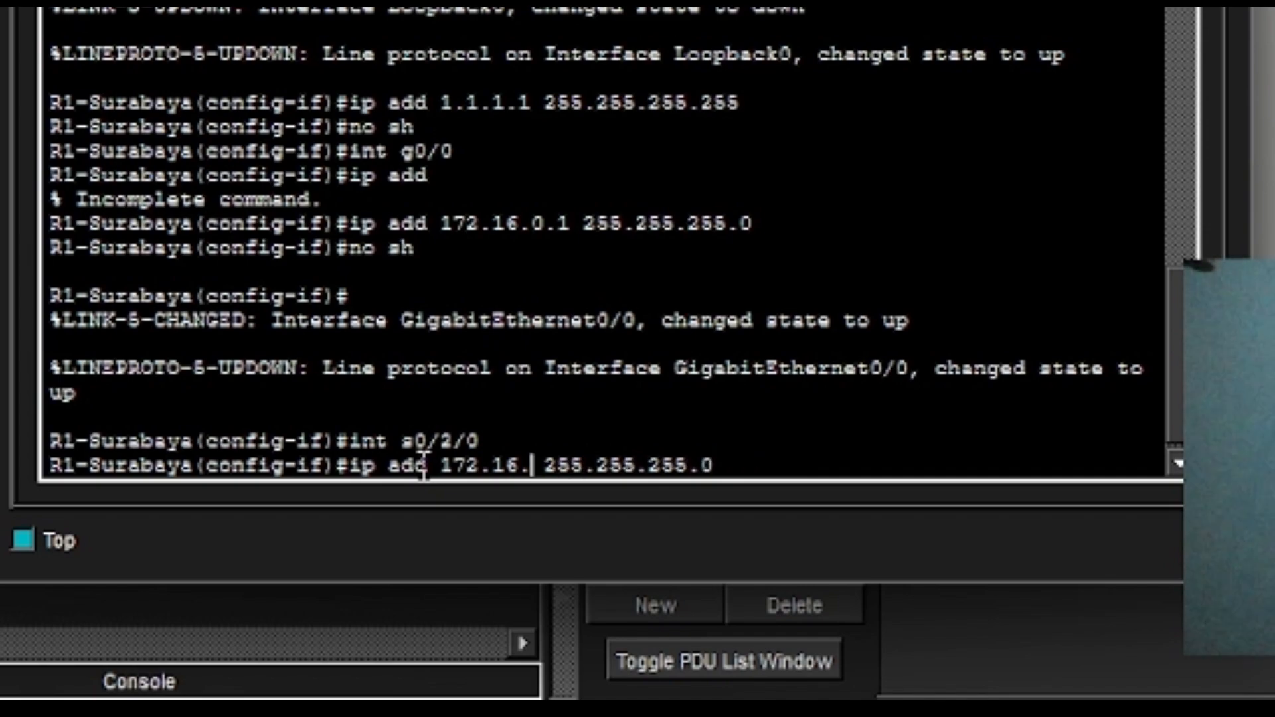
type("2.1")
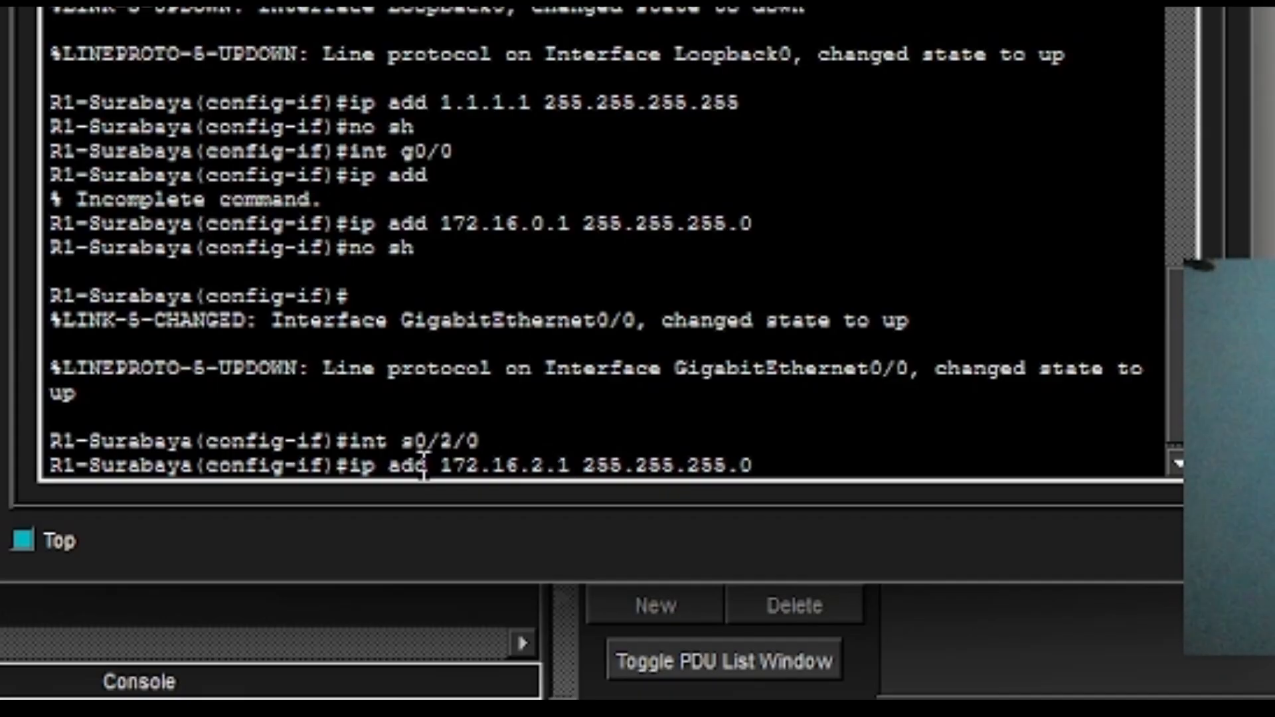
key("Right")
key("Right")
key("Right")
key("Right")
key("Right")
key("Right")
key("BackSpace")
type("252")
key("Return")
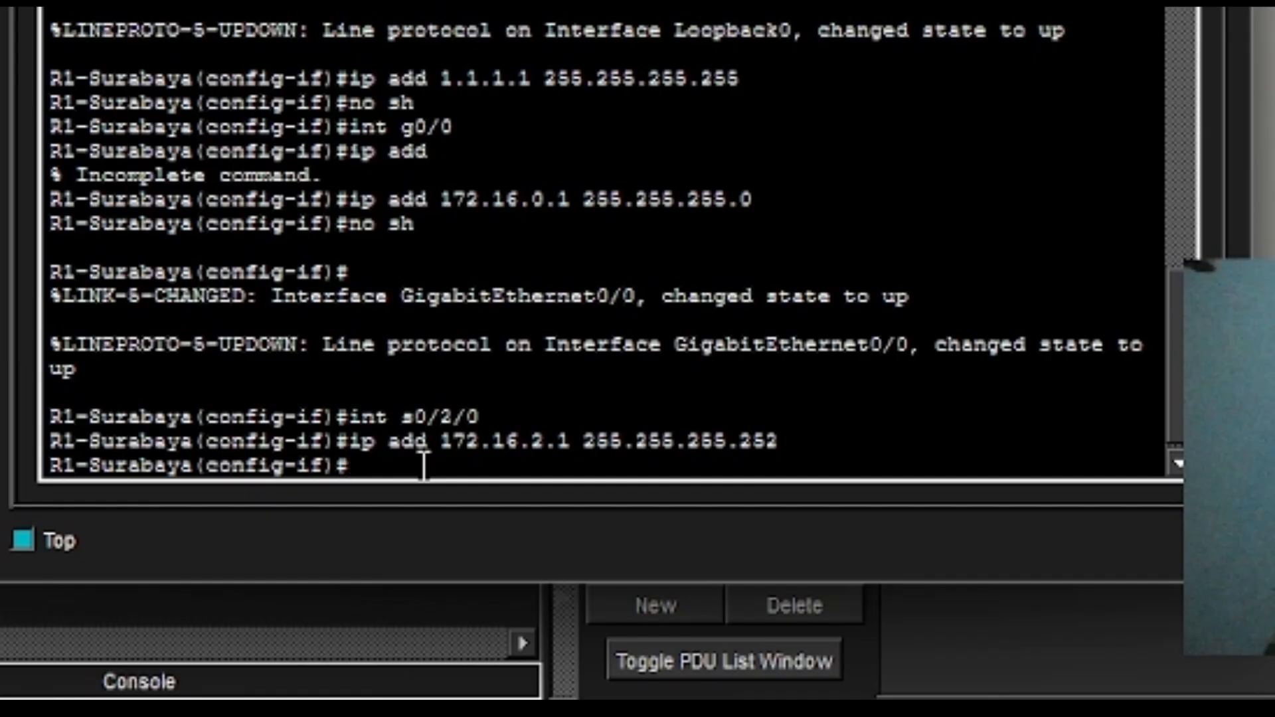
Set Serial0/2/0's clock rate to 64000 and enable it with no shutdown.
type("x")
key("BackSpace")
type("clock")
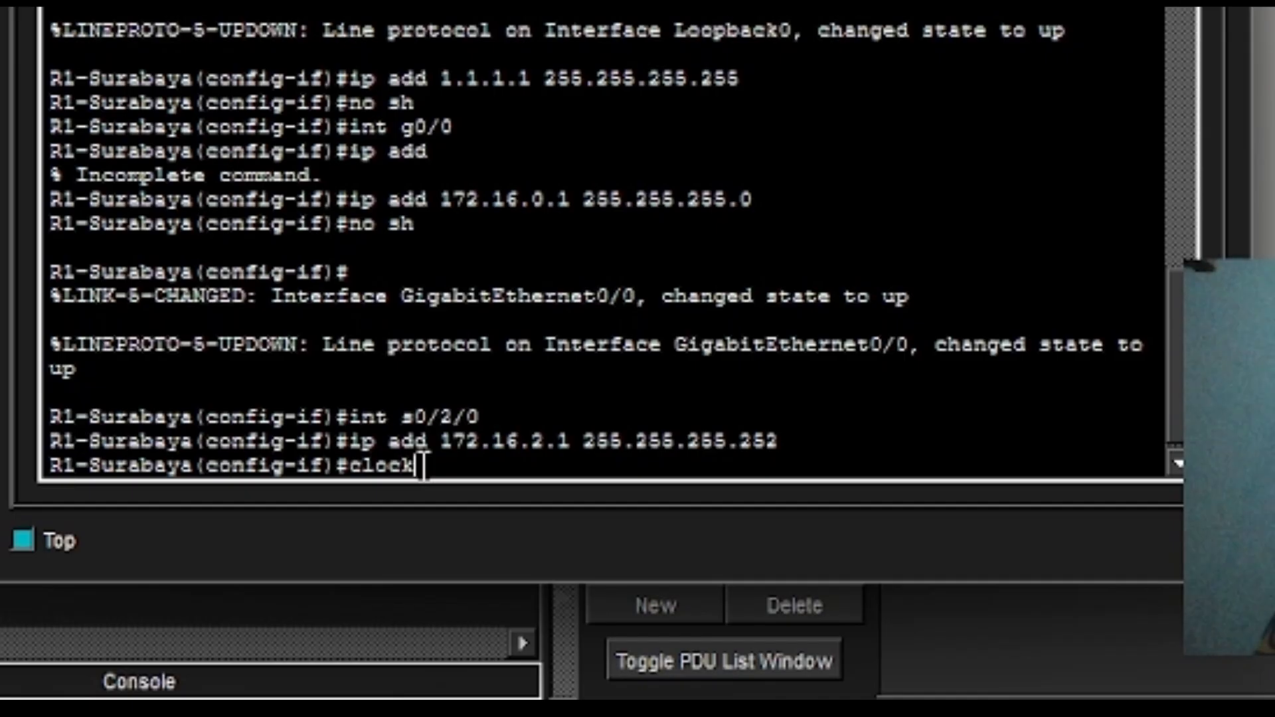
type(" rate")
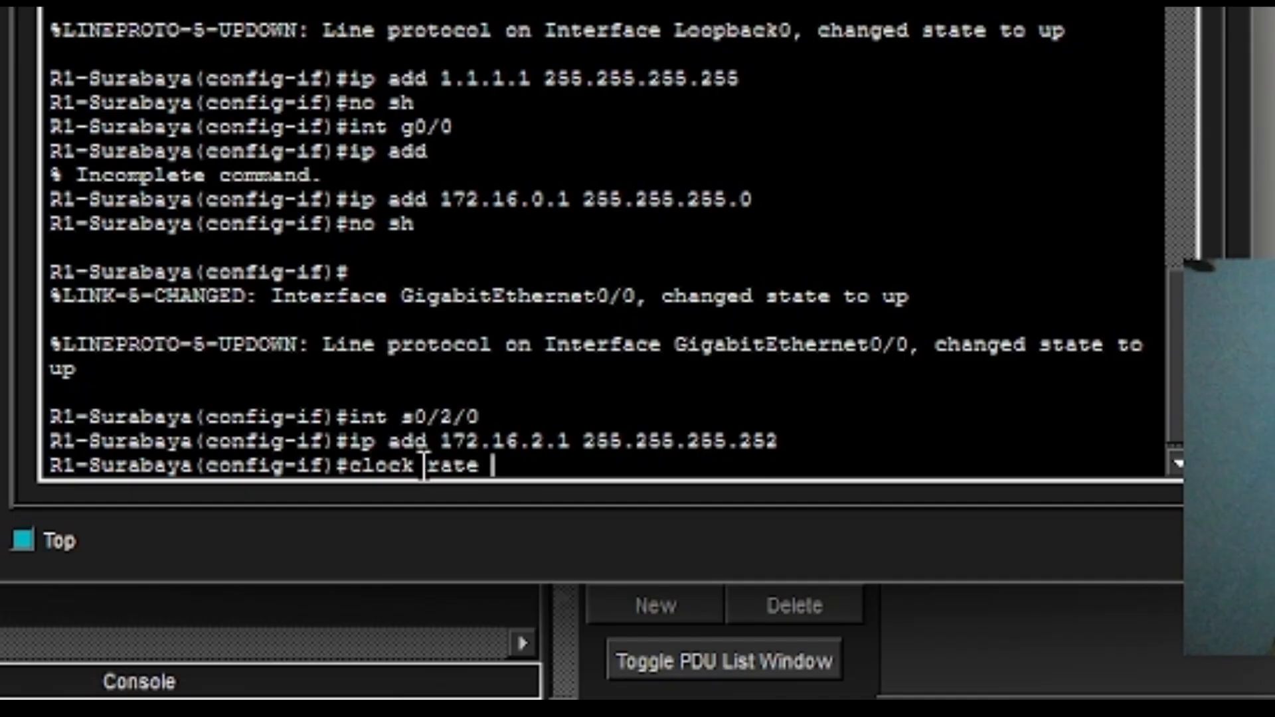
type(" 64000")
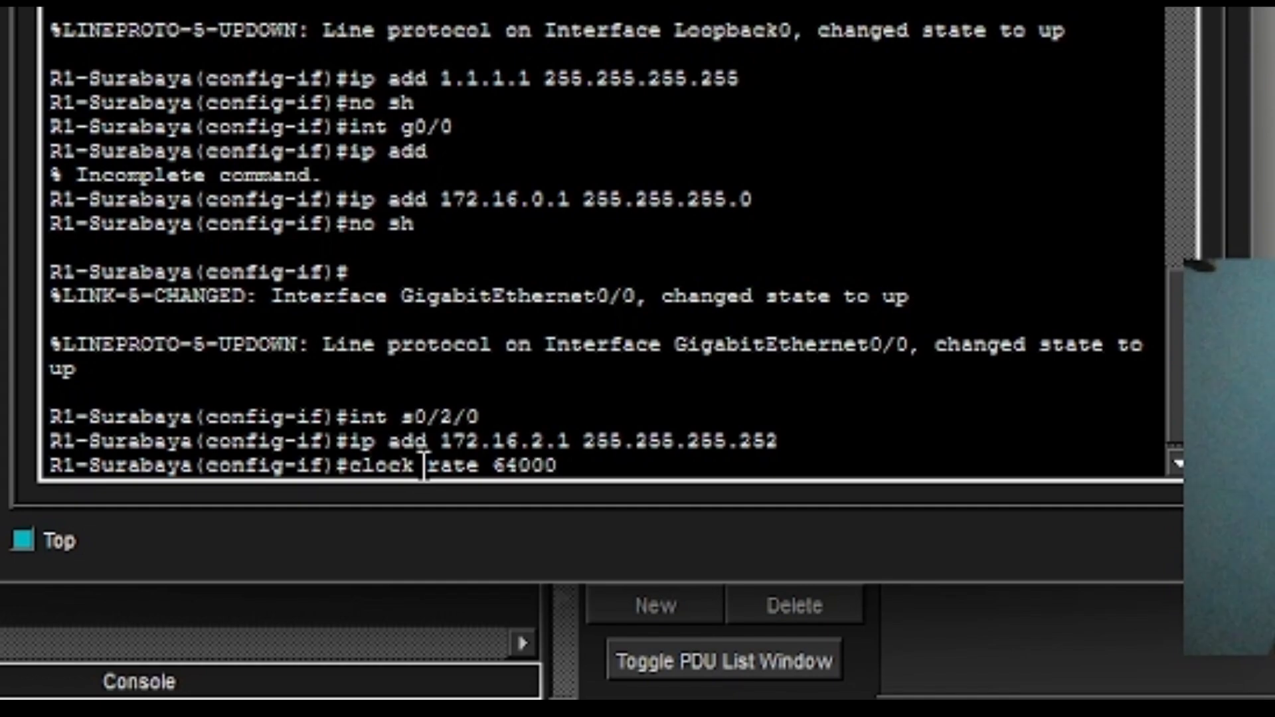
key("Return")
type("no sh")
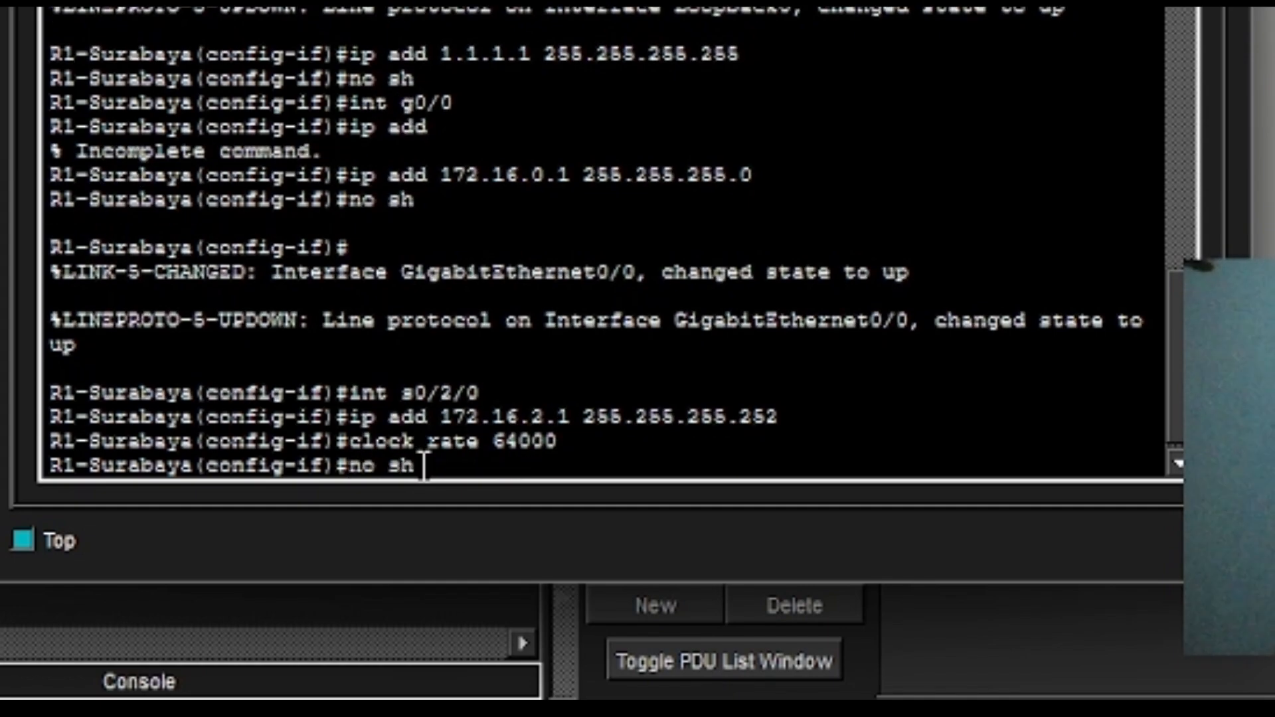
key("Return")
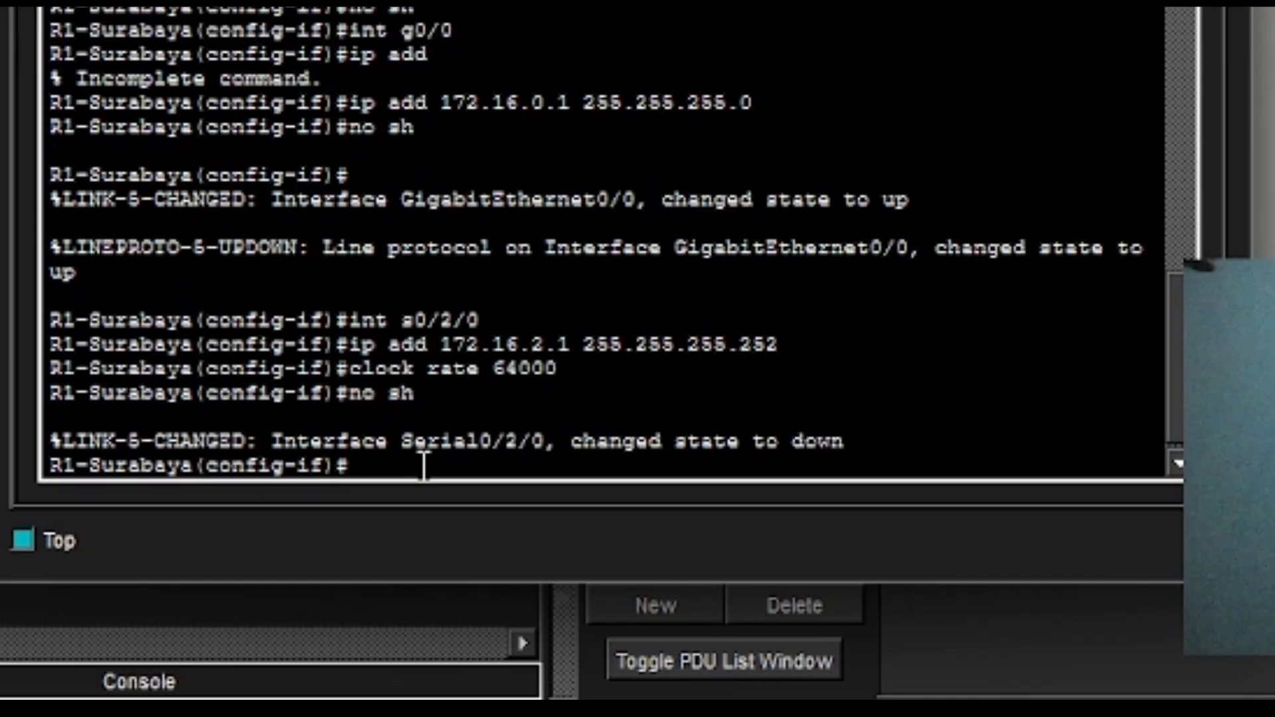
type("int se0.")
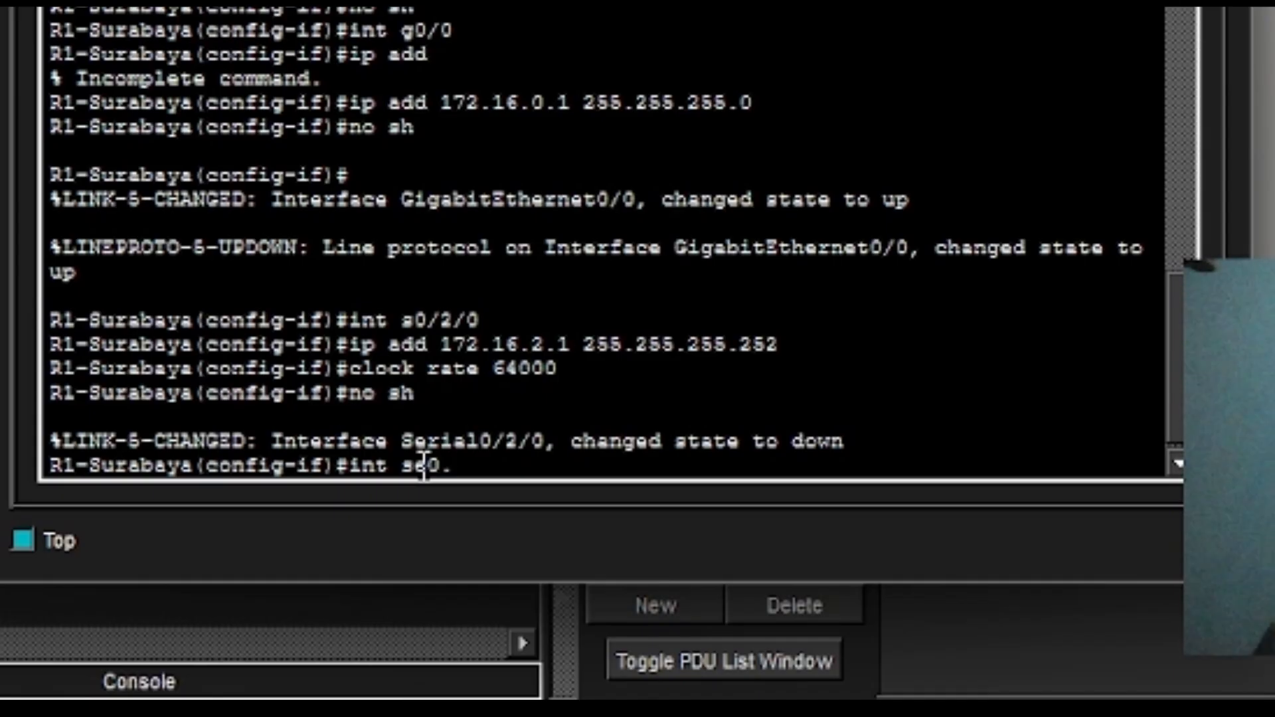
Open Serial0/2/1 and assign it 172.16.2.5 255.255.255.252.
type("2")
key("BackSpace")
key("BackSpace")
type("/2.")
key("BackSpace")
type("/1")
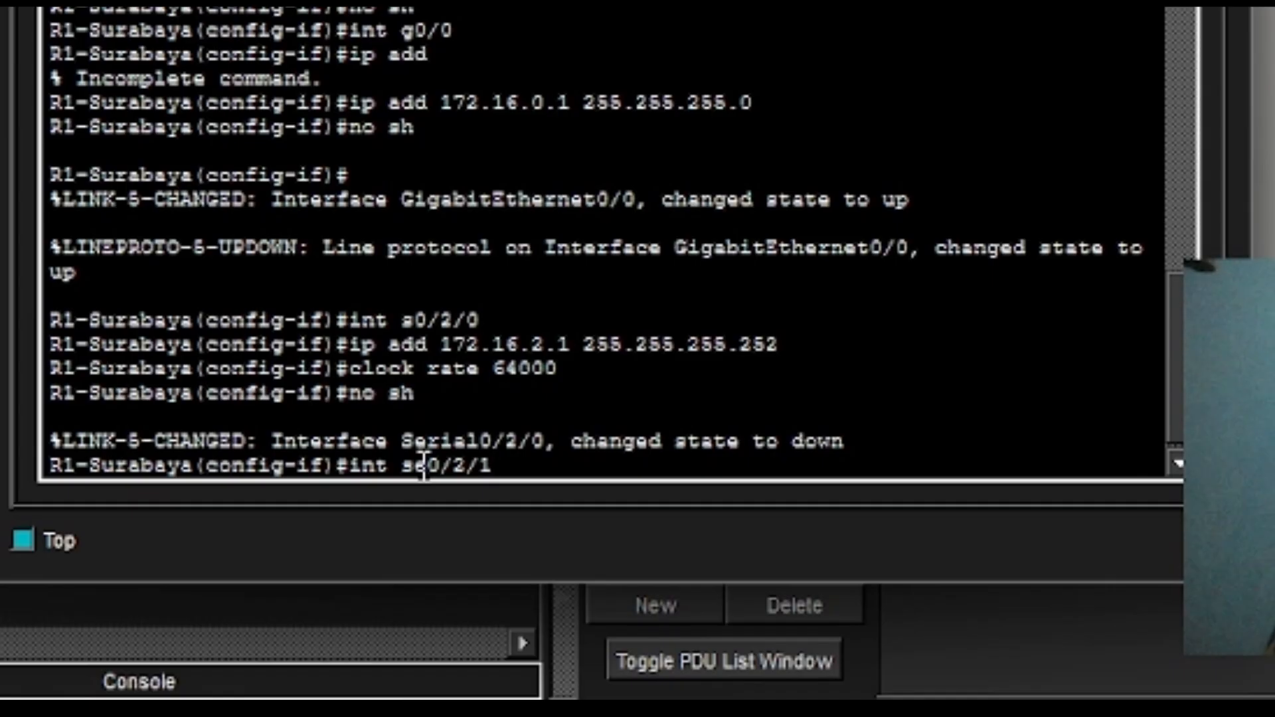
key("Return")
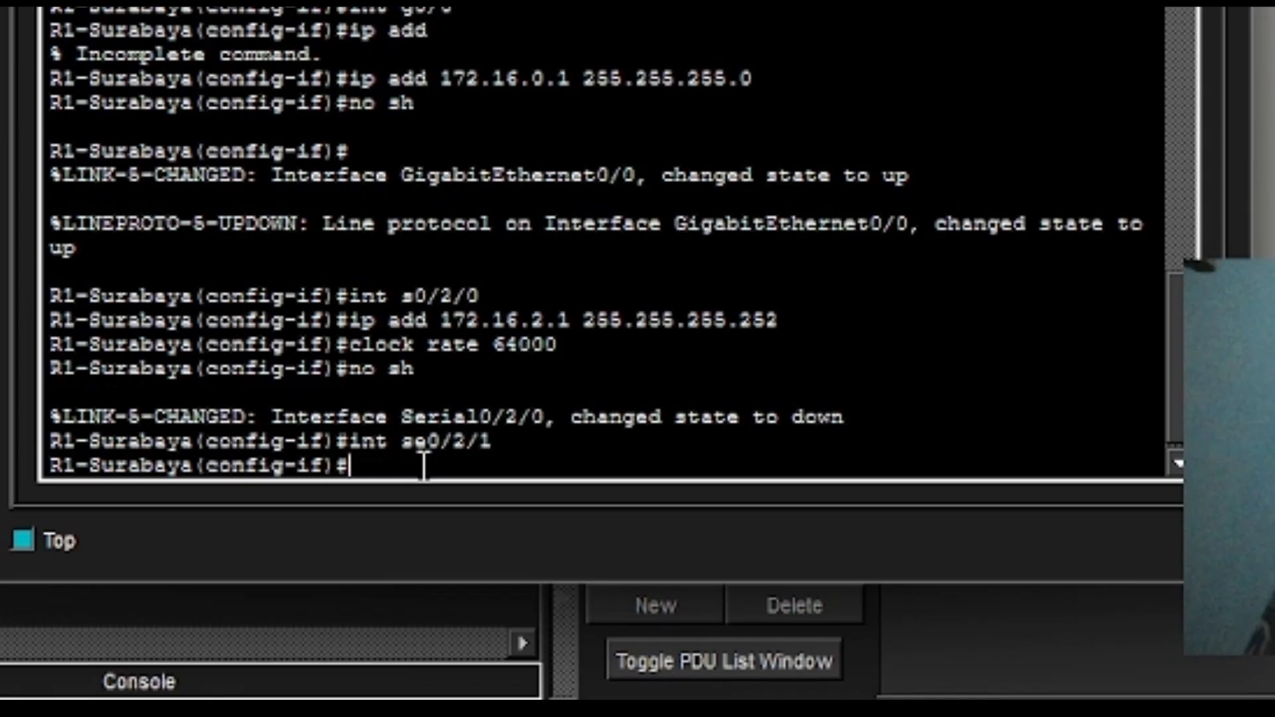
key("Up")
key("Up")
key("Up")
key("Up")
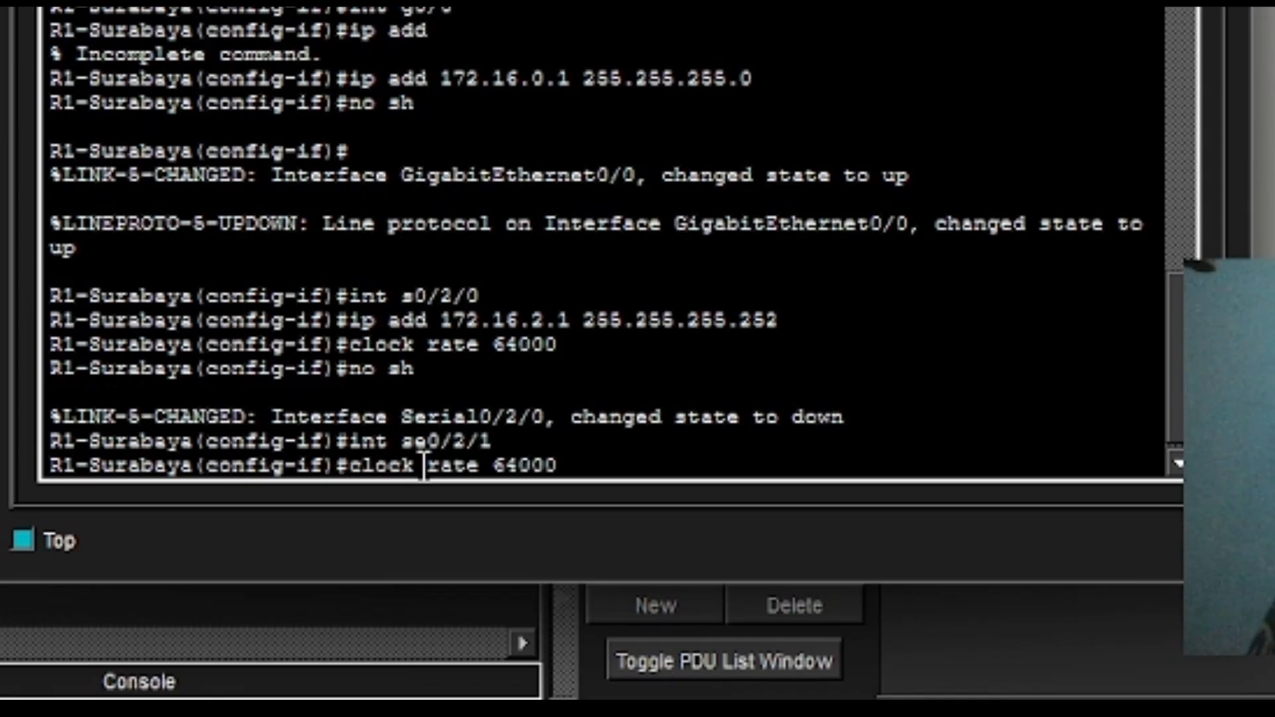
key("Left")
key("Left")
key("Left")
key("Left")
key("Left")
key("Left")
key("Left")
key("Left")
key("Left")
key("Left")
key("Left")
key("Left")
key("Left")
key("Left")
key("Left")
key("Left")
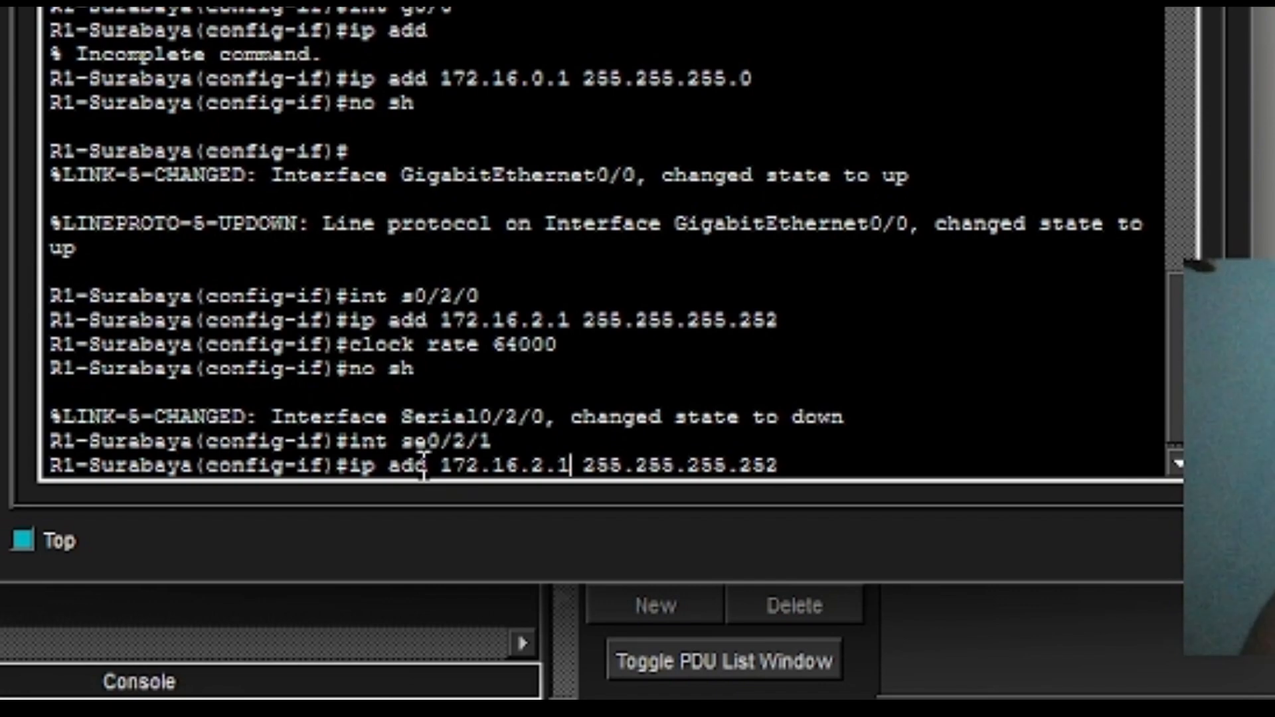
key("BackSpace")
type("5")
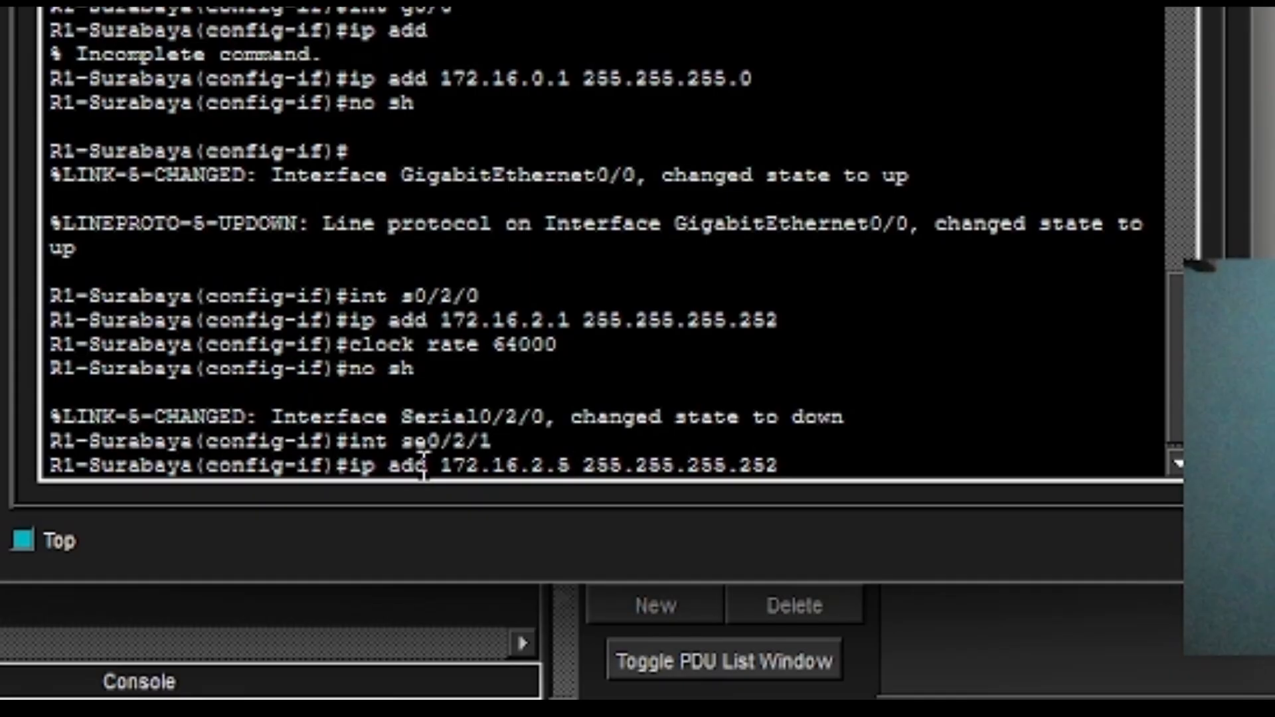
key("Return")
Apply clock rate 64000 and no shutdown to Serial0/2/1, then select Serial0/3/0.
key("Up")
key("Up")
key("Up")
key("Up")
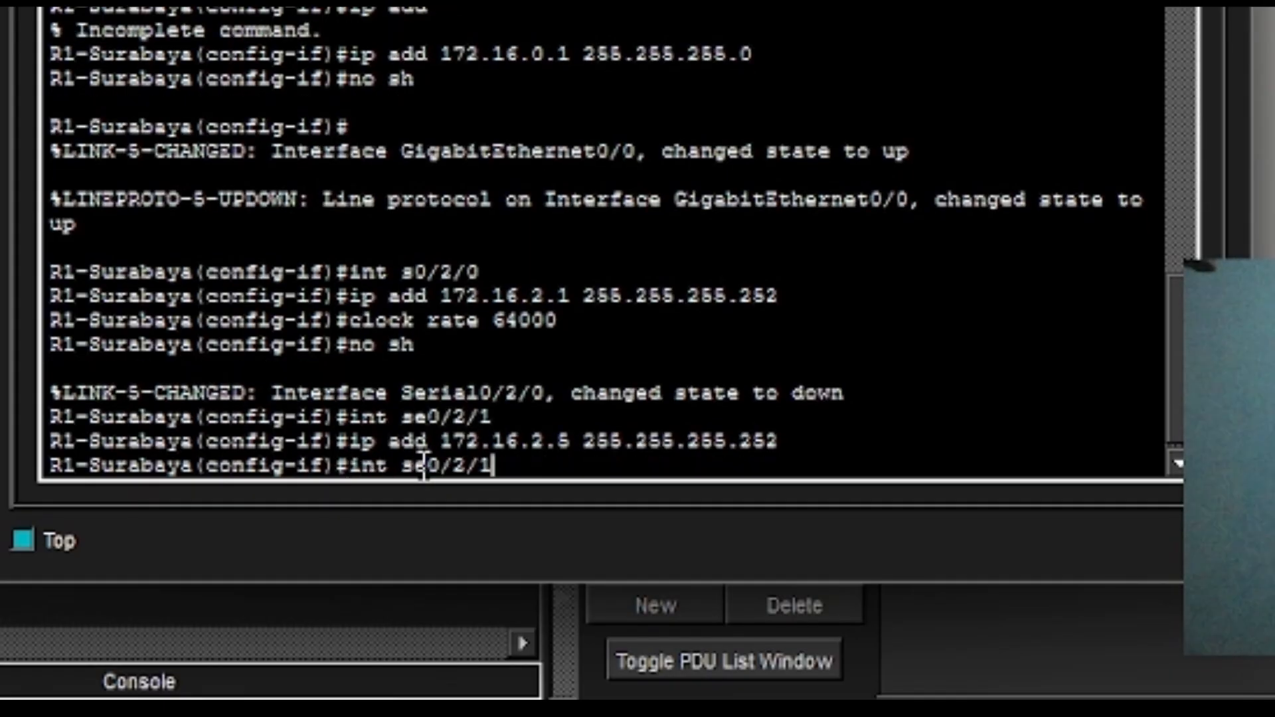
key("Return")
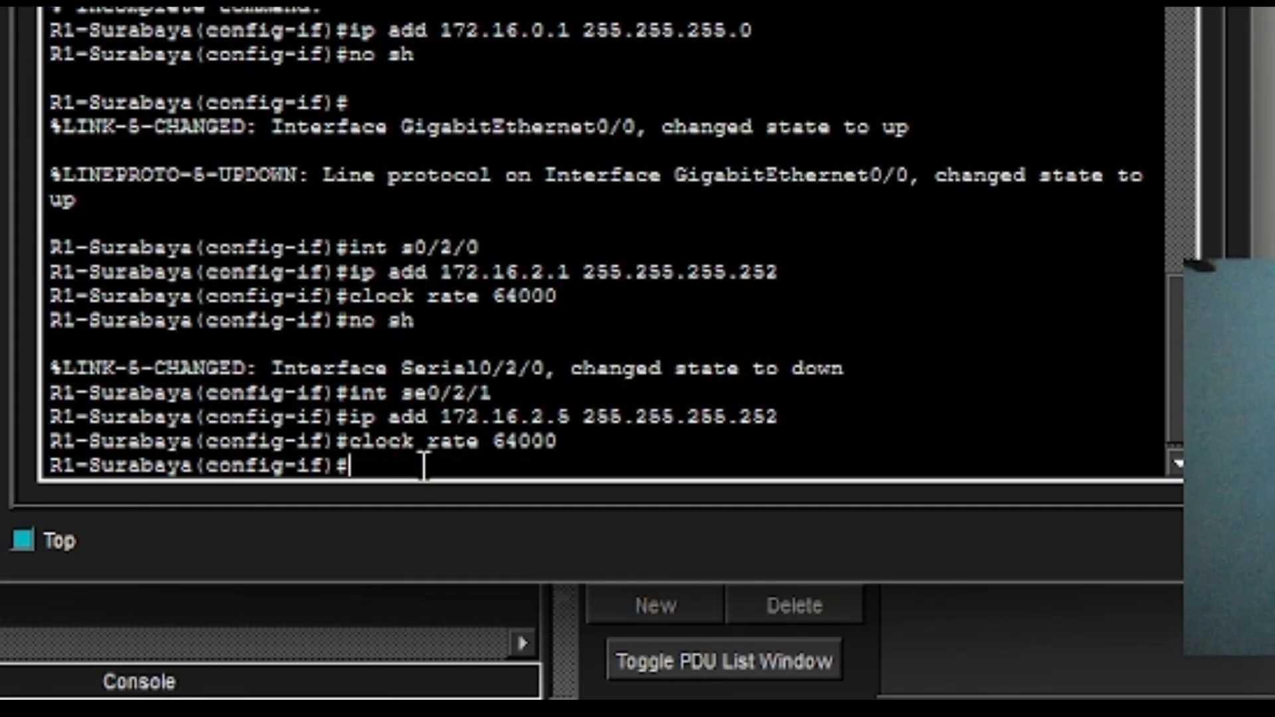
key("Up")
key("Up")
key("Up")
key("Up")
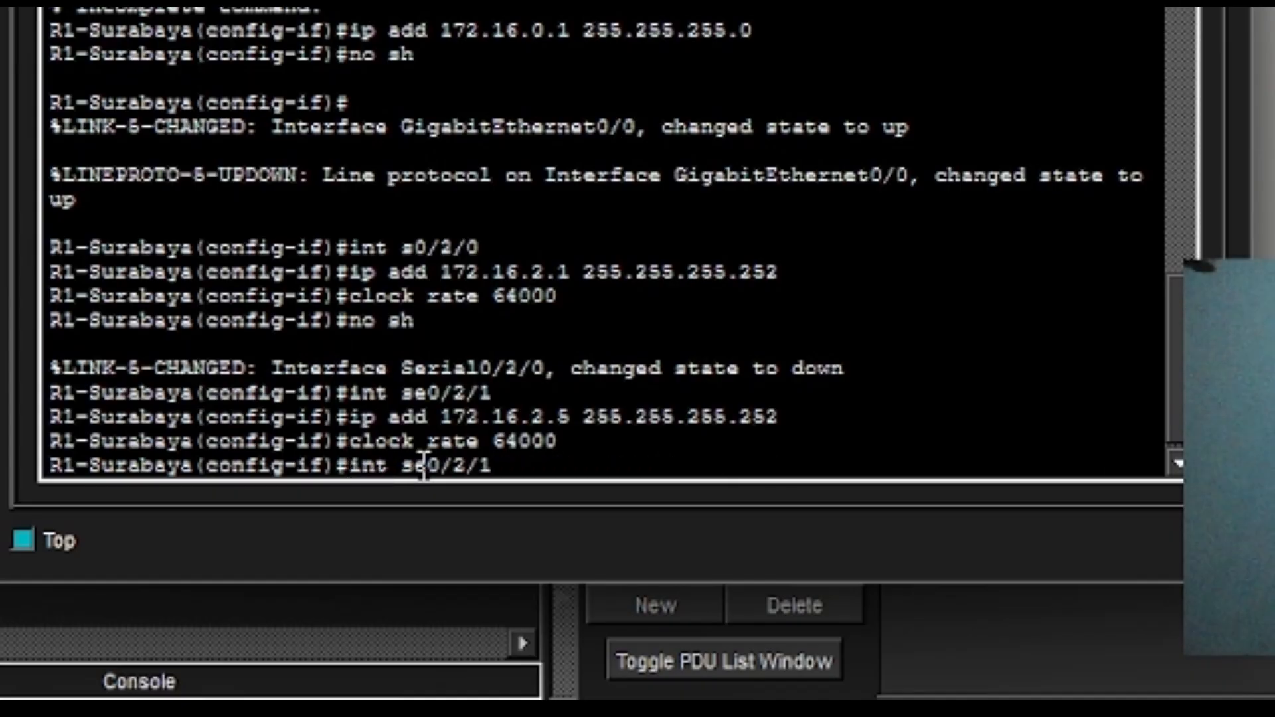
key("Return")
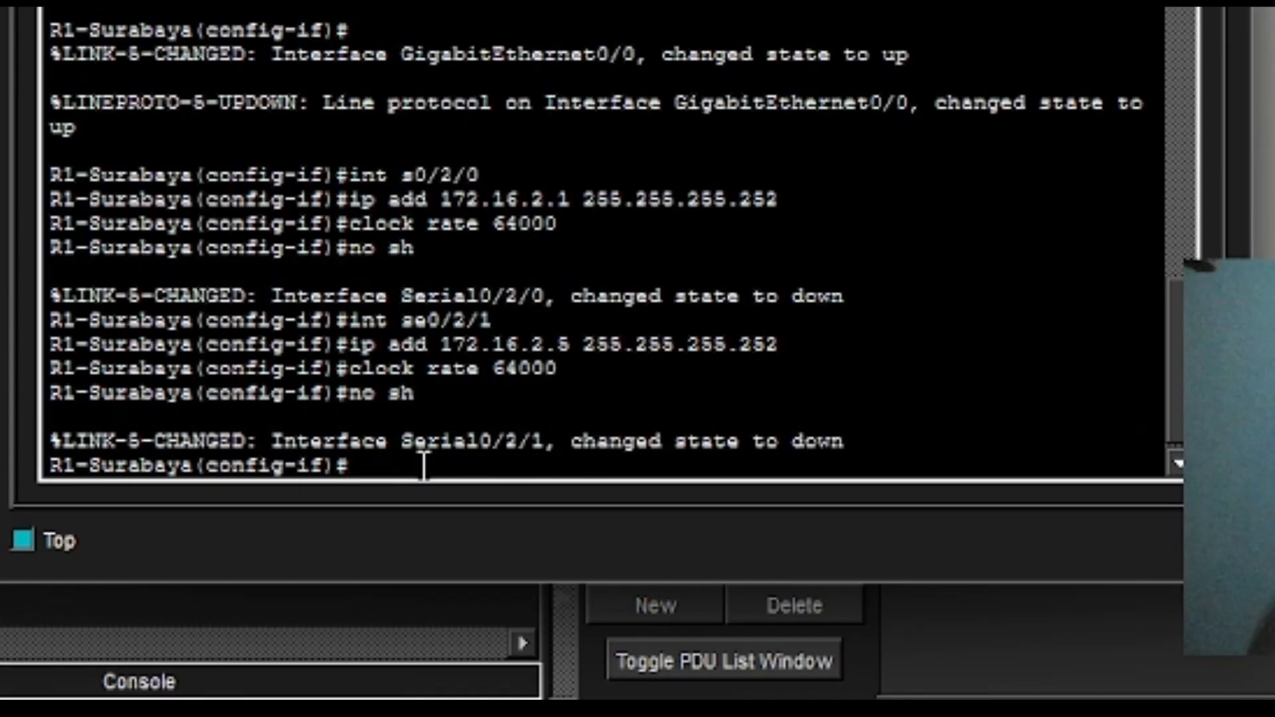
key("Up")
key("Up")
key("Up")
key("Down")
key("Down")
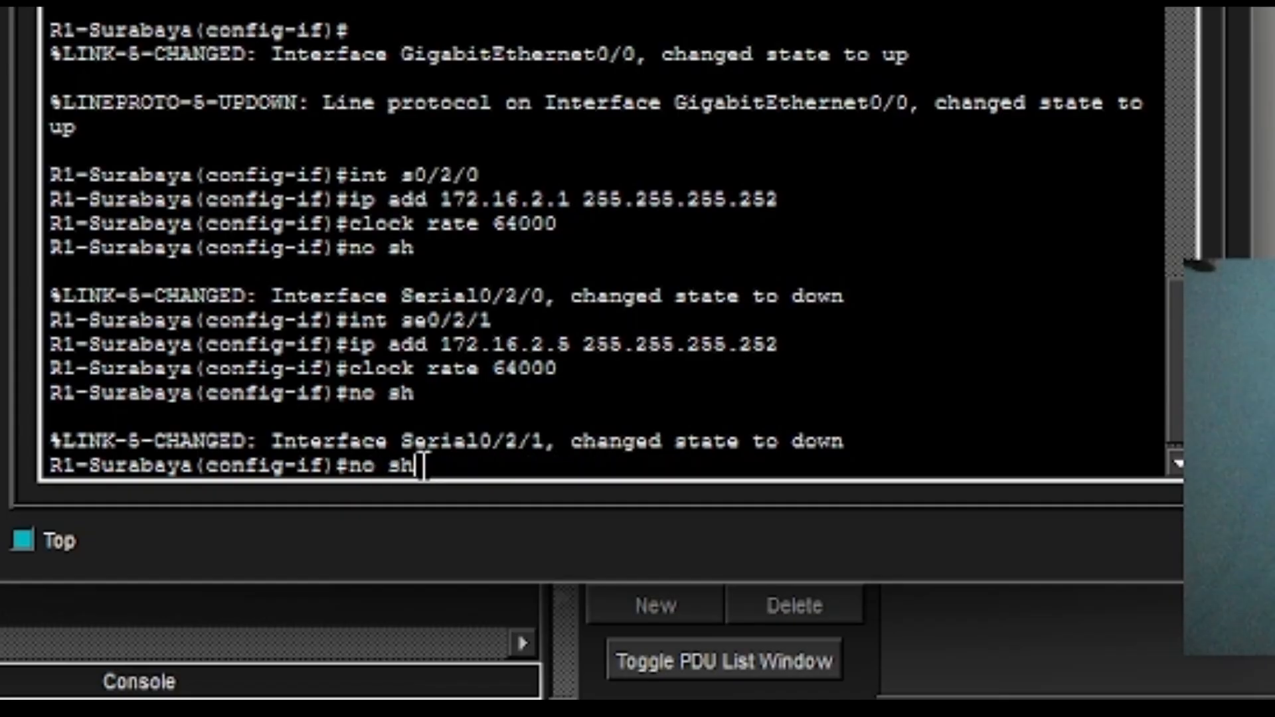
key("Up")
key("Up")
key("Up")
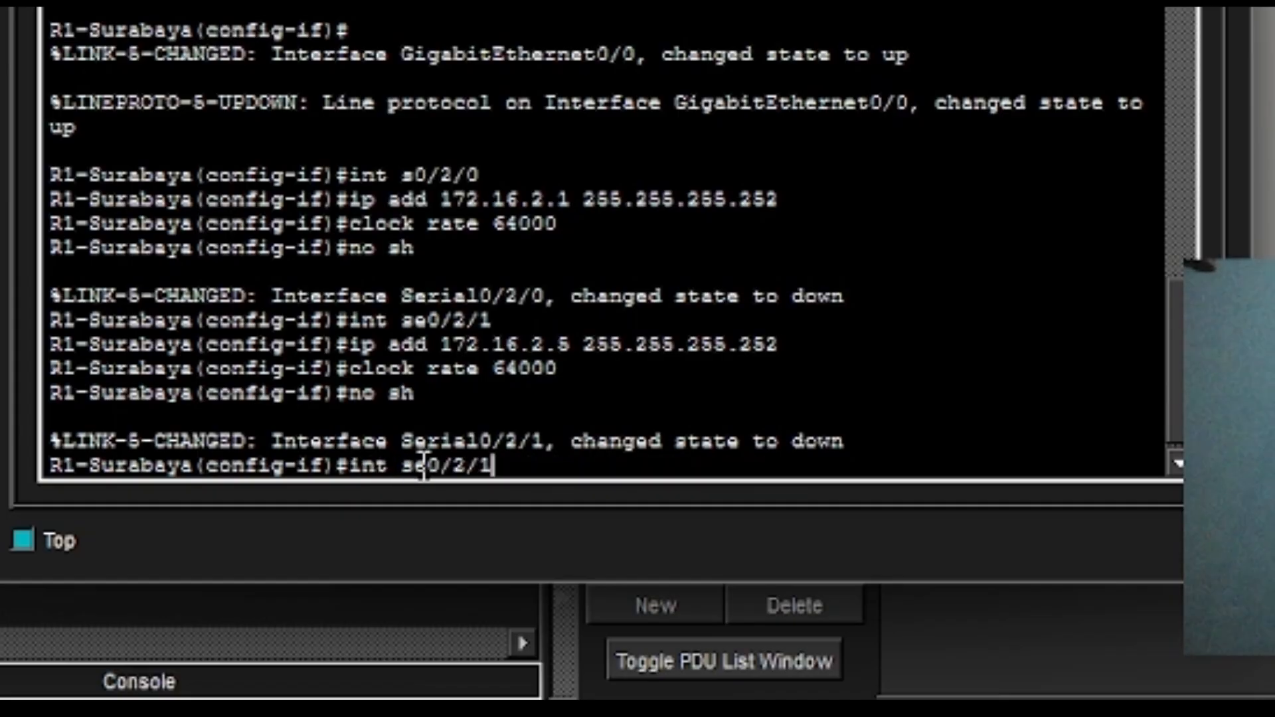
key("BackSpace")
key("BackSpace")
key("BackSpace")
type("3/0")
Reuse command history to give Serial0/3/0 172.16.2.9/30, clock rate 64000, and no shutdown.
key("Return")
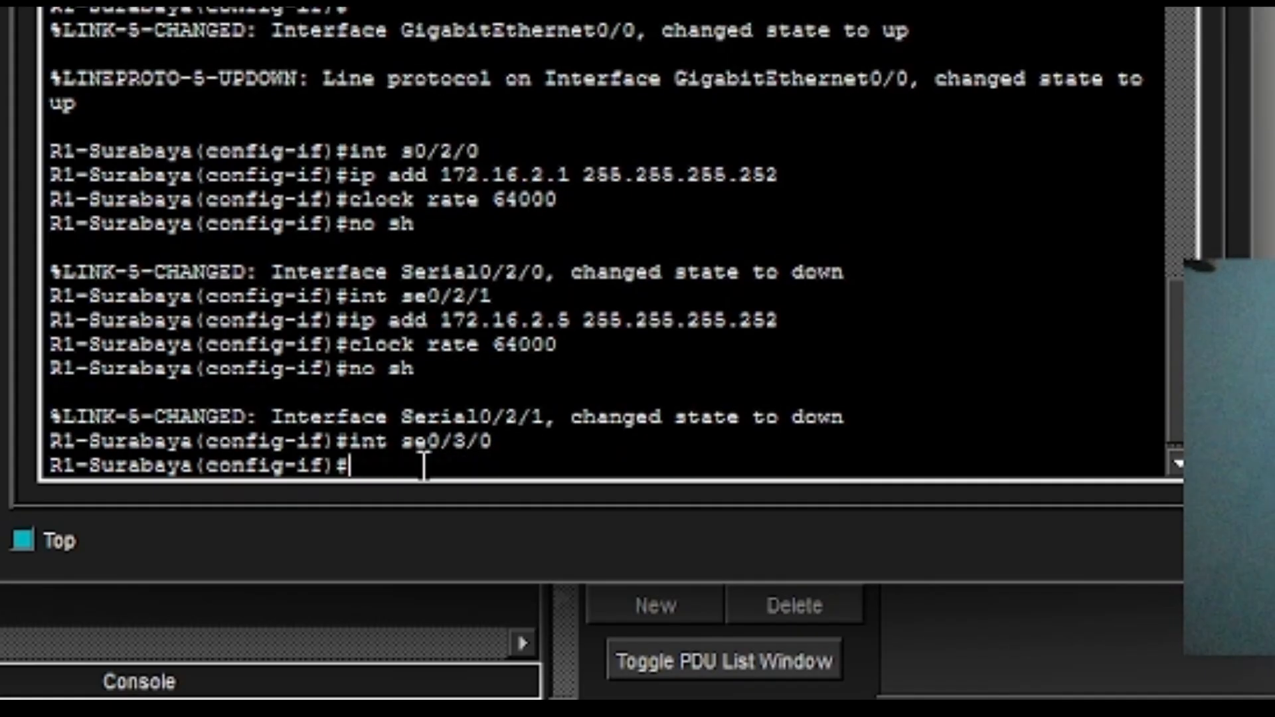
key("Up")
key("Up")
key("Up")
key("Up")
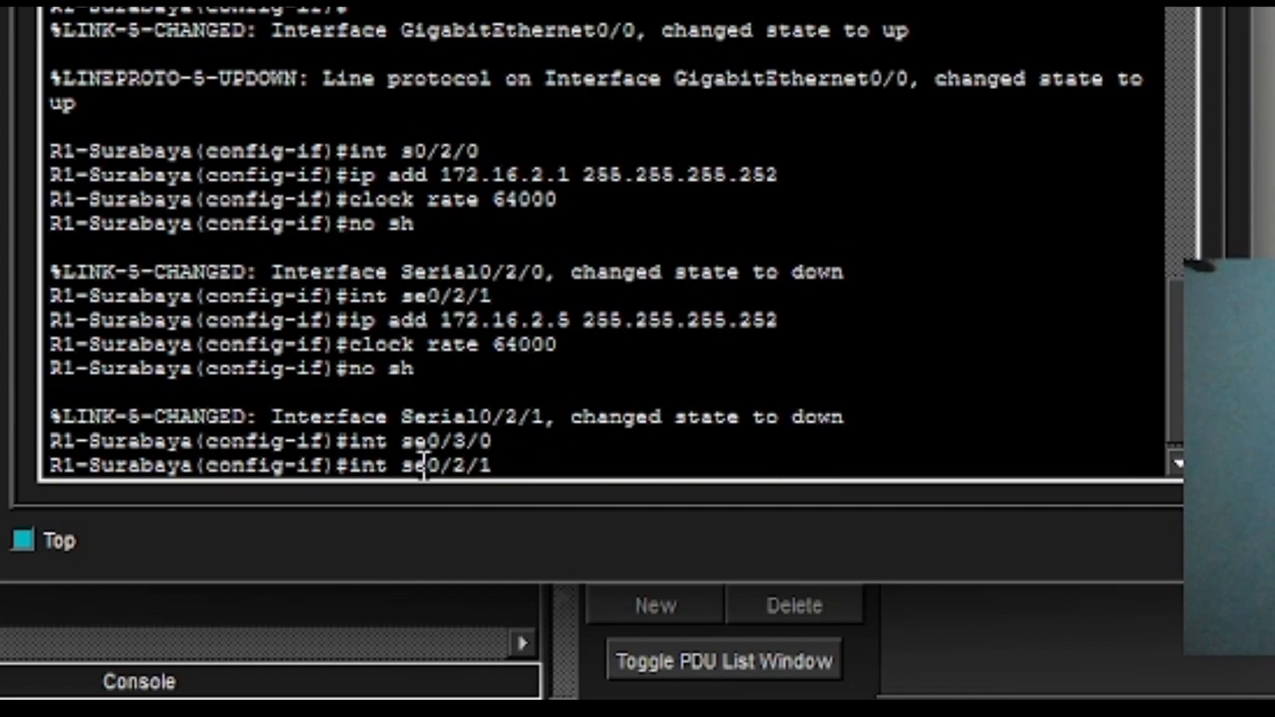
key("Down")
key("Left")
key("Left")
key("Left")
key("Left")
key("Left")
key("Left")
key("Left")
key("Left")
key("Left")
key("Left")
key("Left")
key("Left")
key("Left")
key("Left")
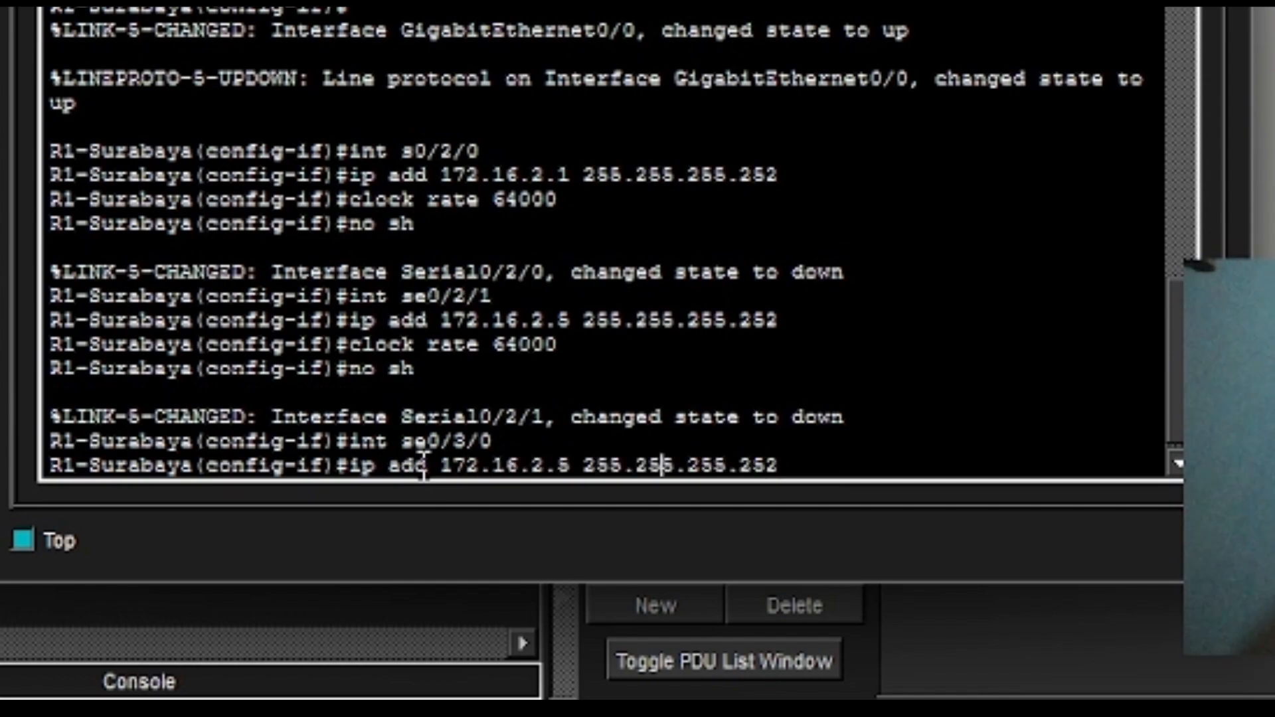
key("Left")
key("Left")
key("BackSpace")
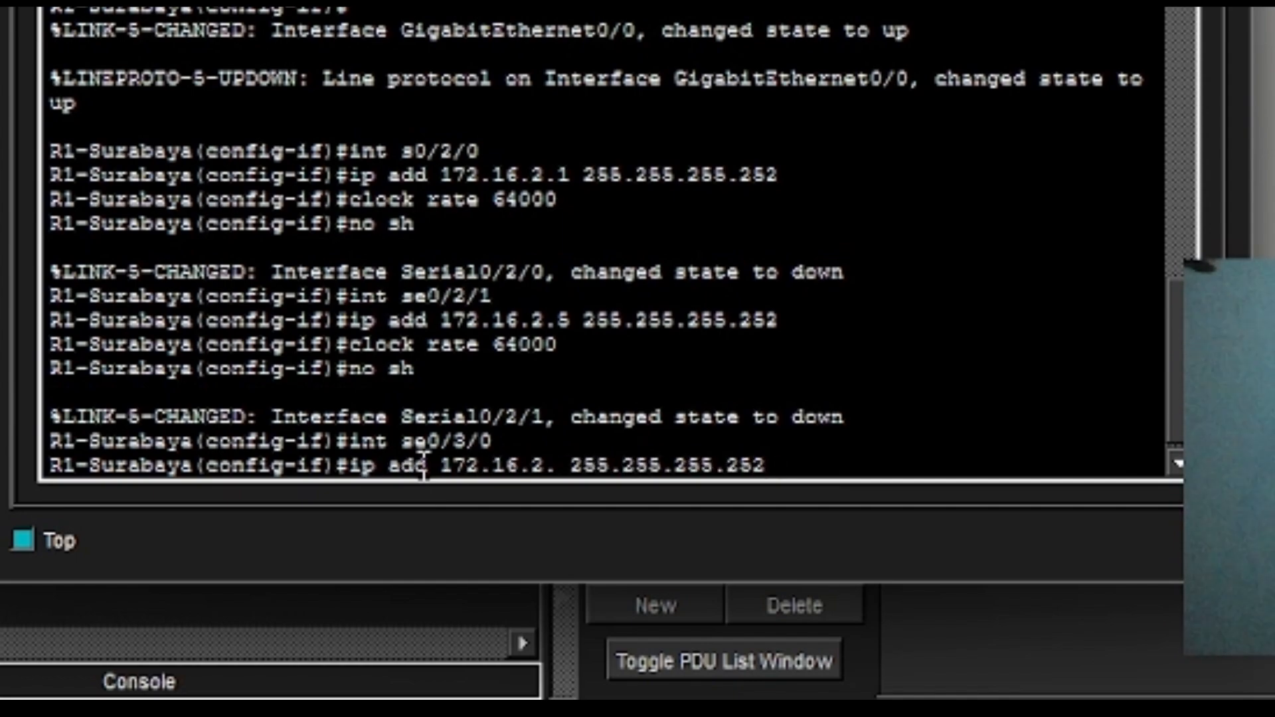
type("9")
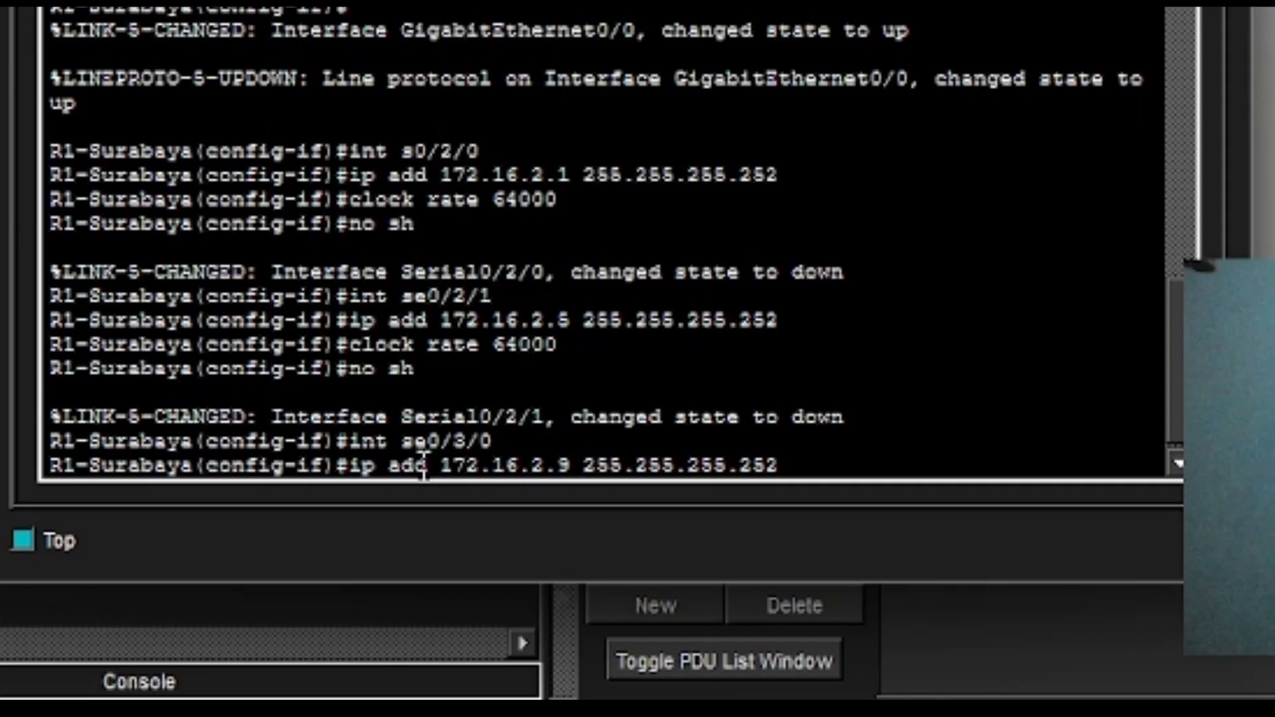
key("Return")
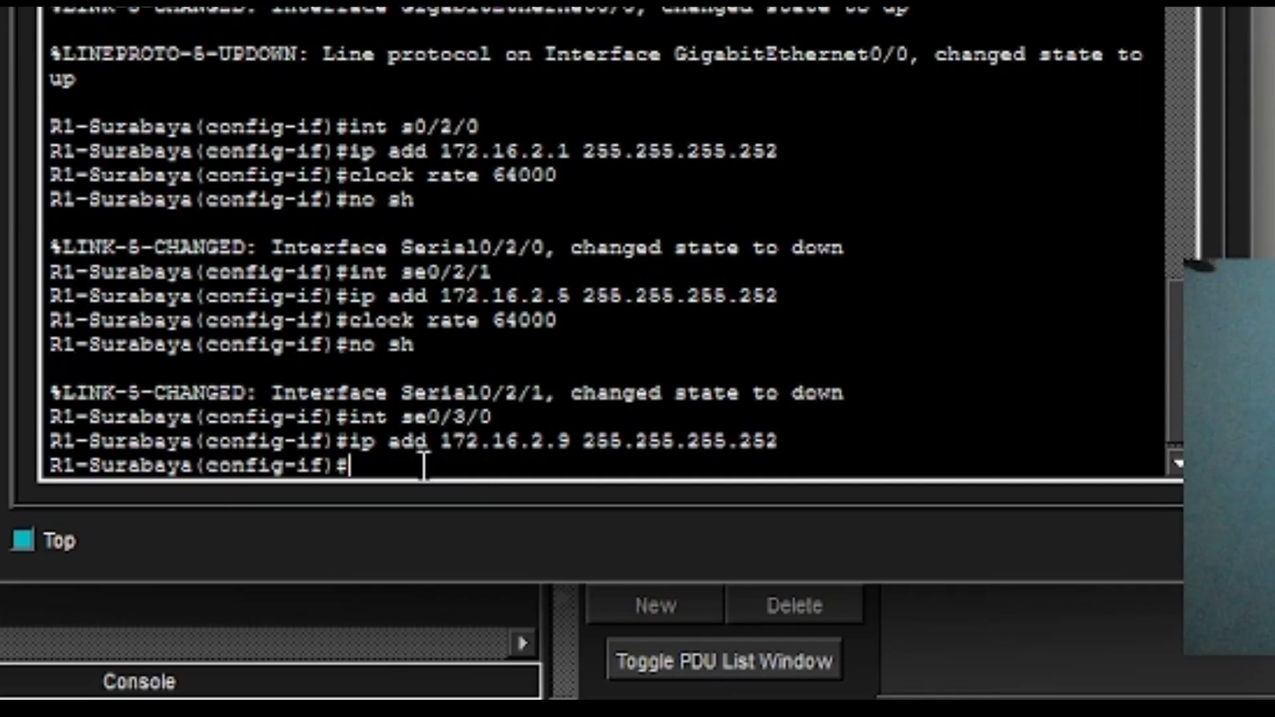
key("Up")
key("Up")
key("Up")
key("Up")
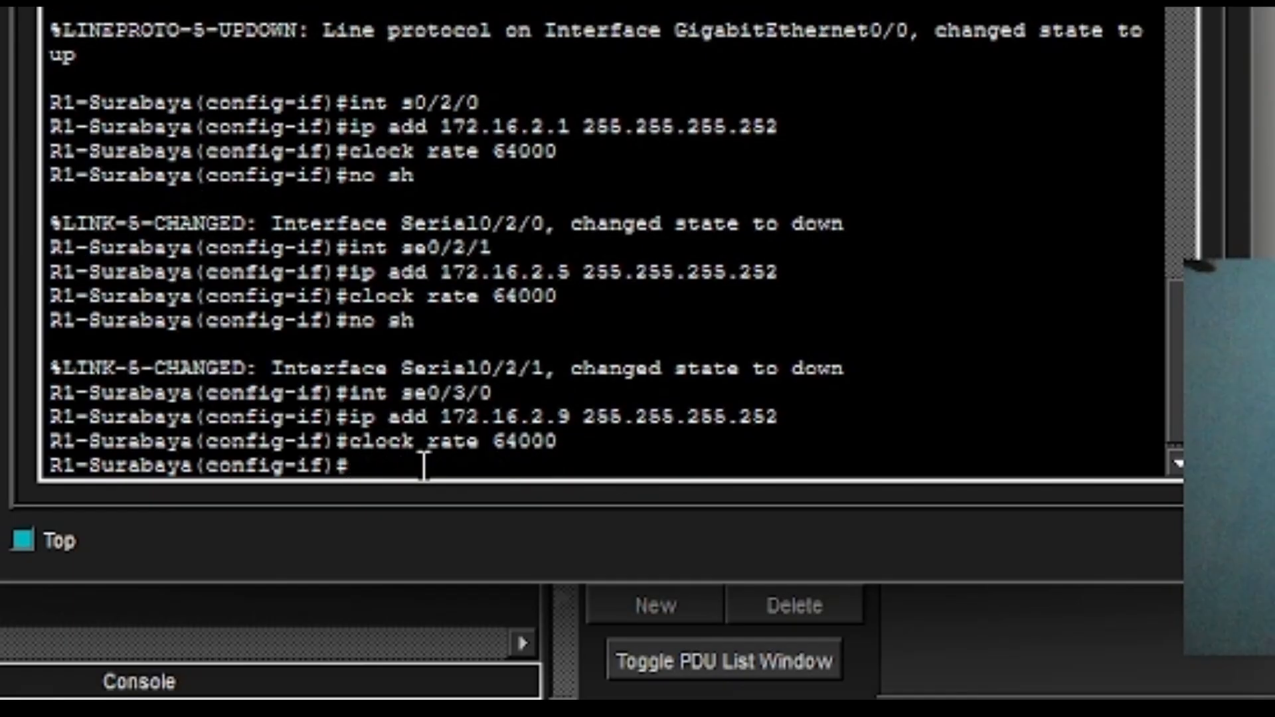
key("Up")
key("Up")
key("Up")
key("Up")
key("Return")
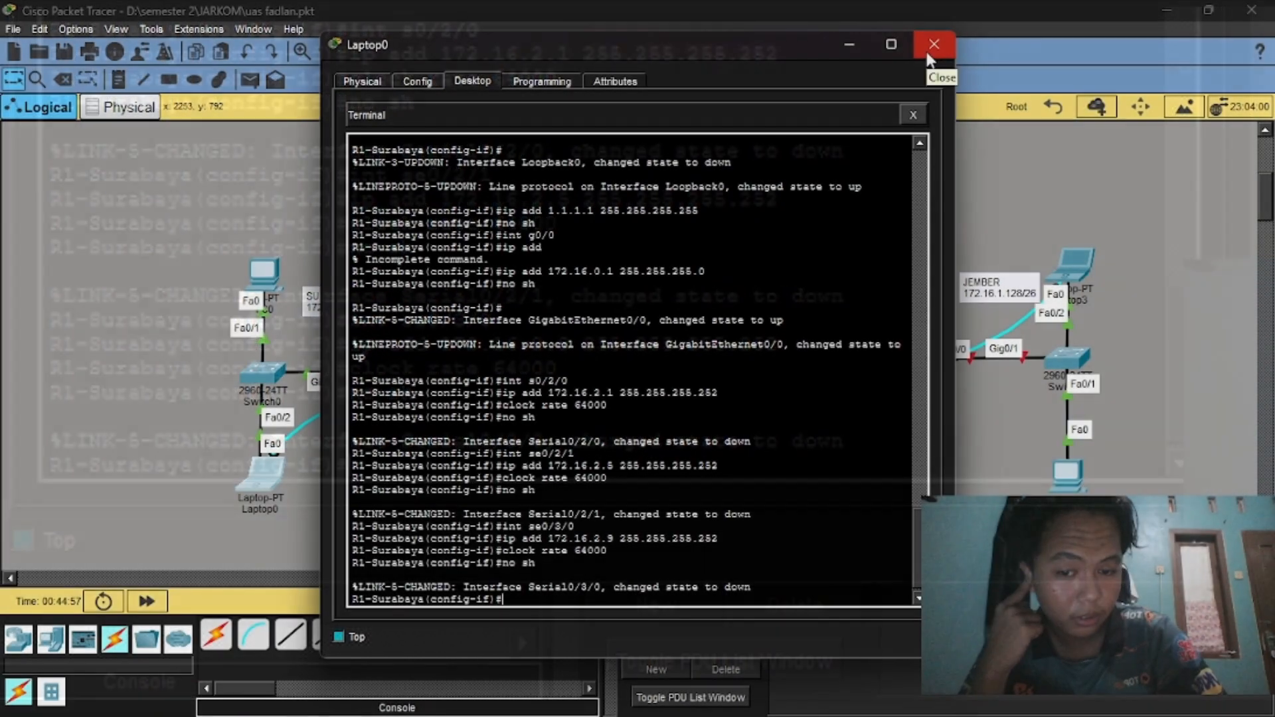
Close Laptop0's terminal window, then briefly open and close R4's device window.
left_click(927, 52)
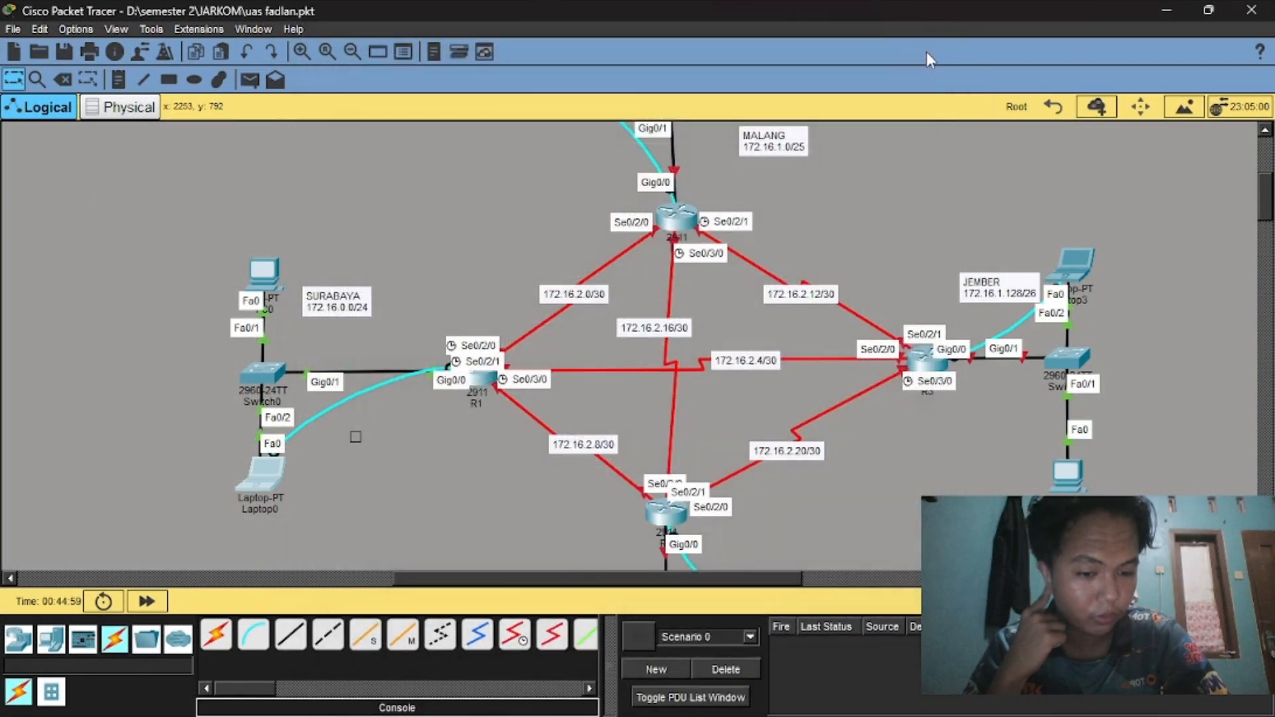
scroll(663, 456, "down", 3)
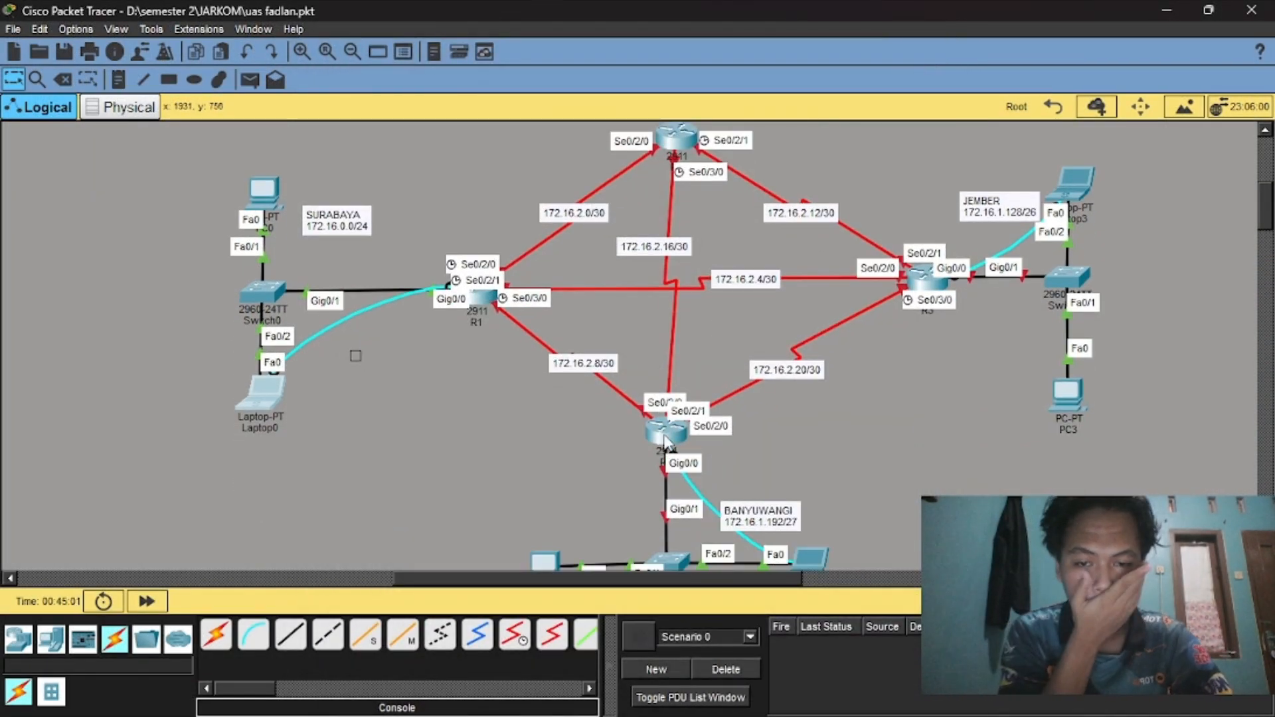
left_click(665, 432)
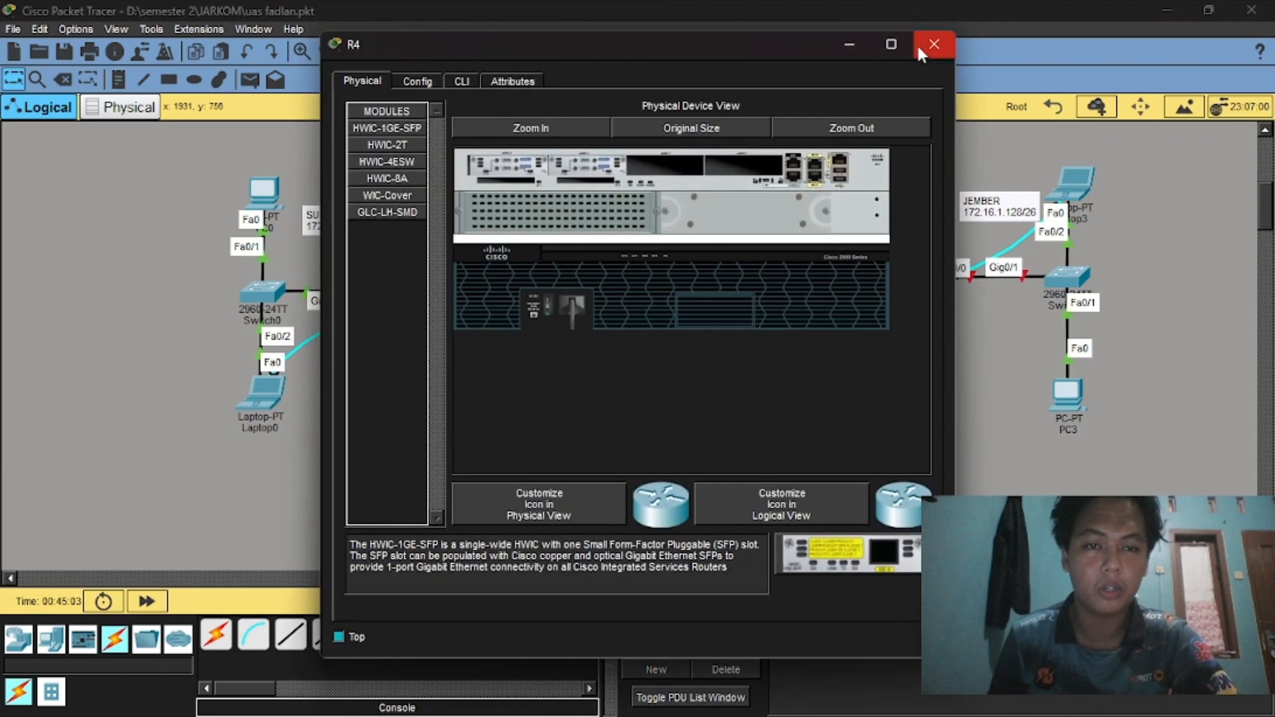
left_click(925, 51)
Launch Laptop2's Desktop Terminal and connect with the default port settings.
scroll(777, 429, "down", 4)
scroll(777, 428, "down", 2)
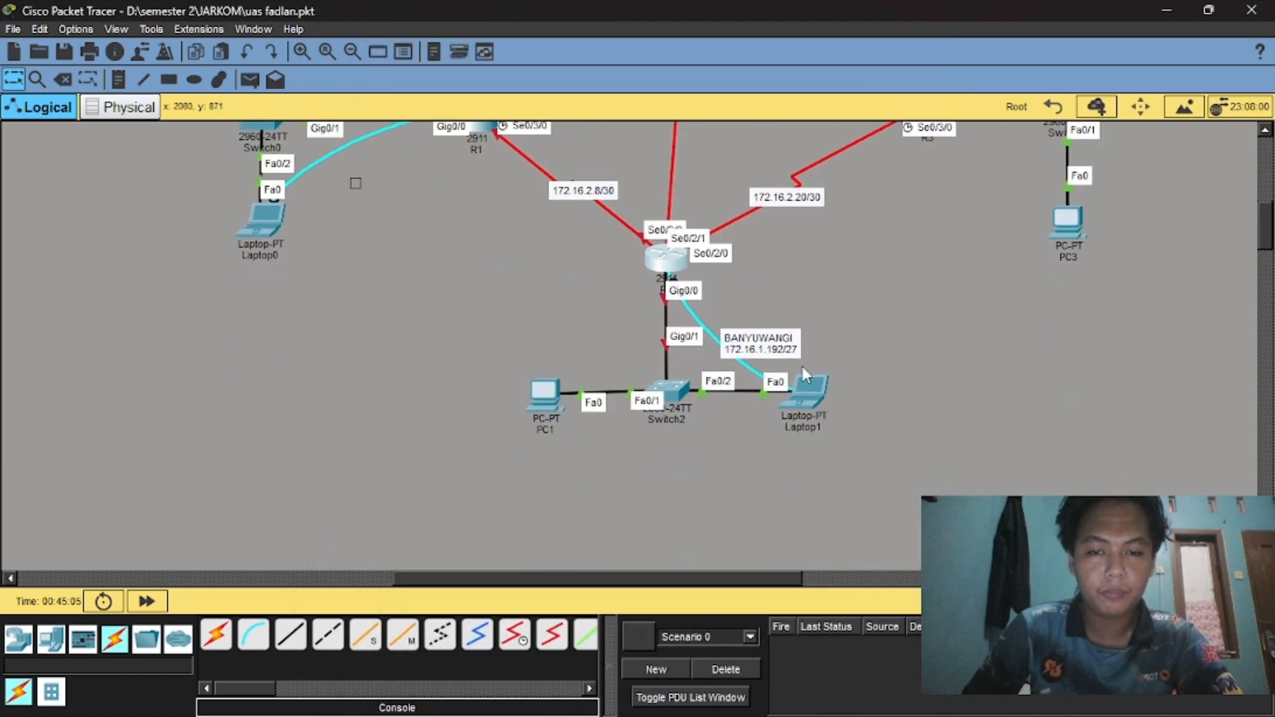
scroll(795, 332, "up", 15)
scroll(689, 203, "up", 5)
scroll(597, 325, "down", 6)
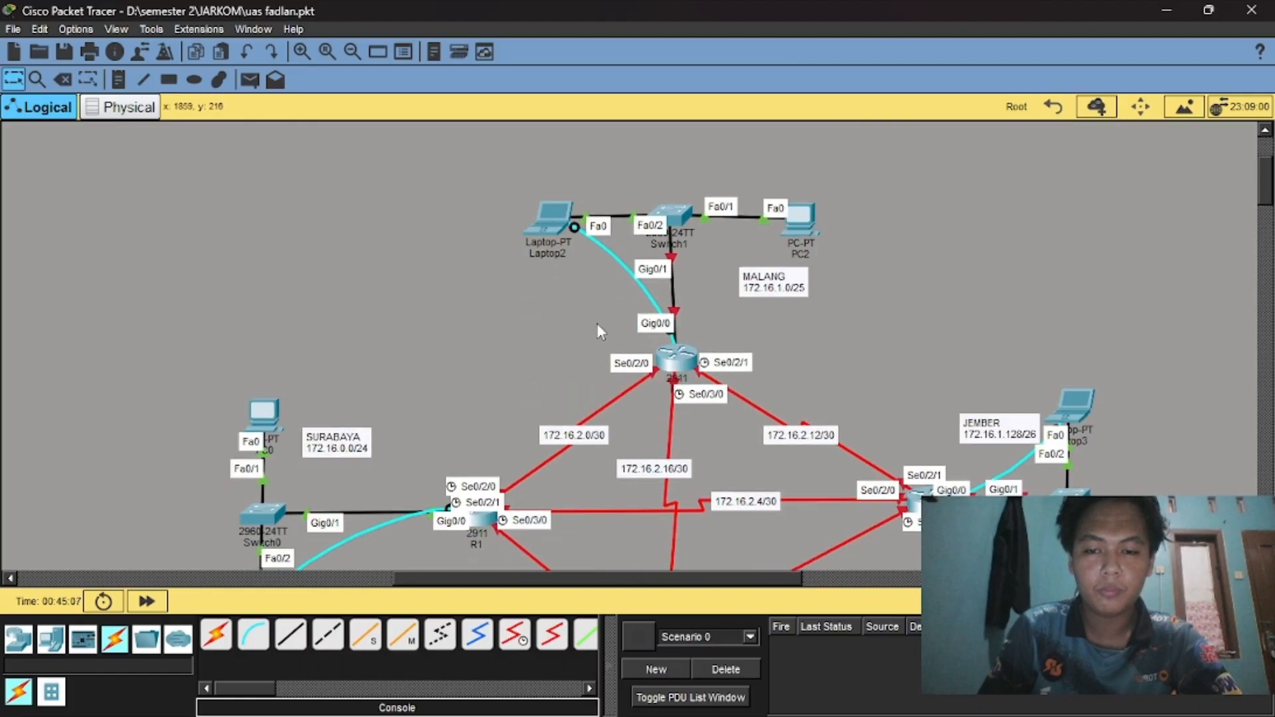
left_click(547, 218)
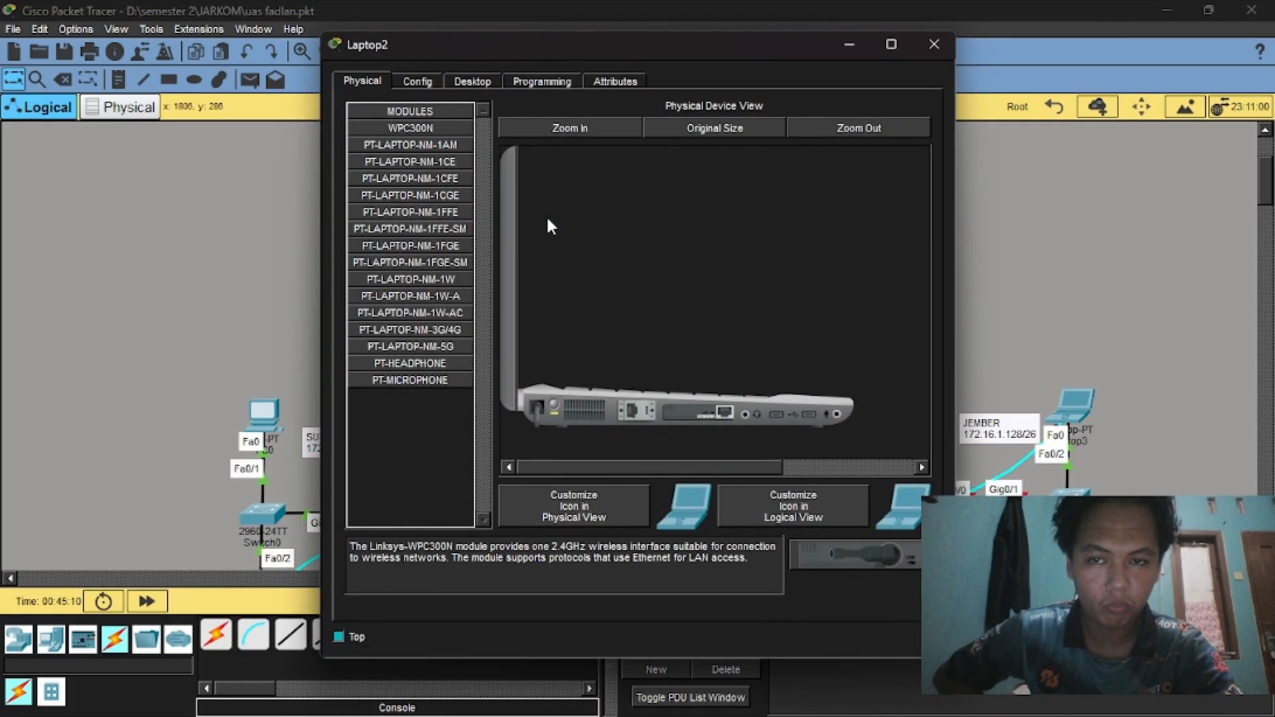
left_click(470, 81)
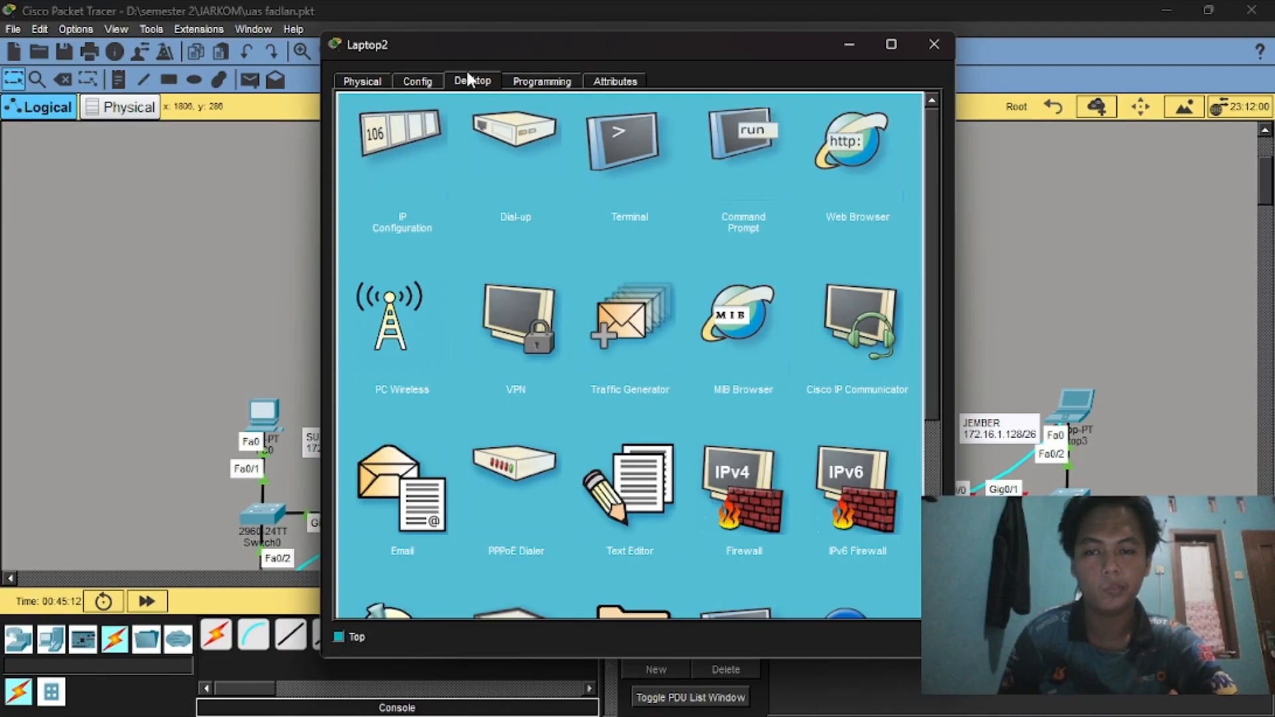
left_click(636, 163)
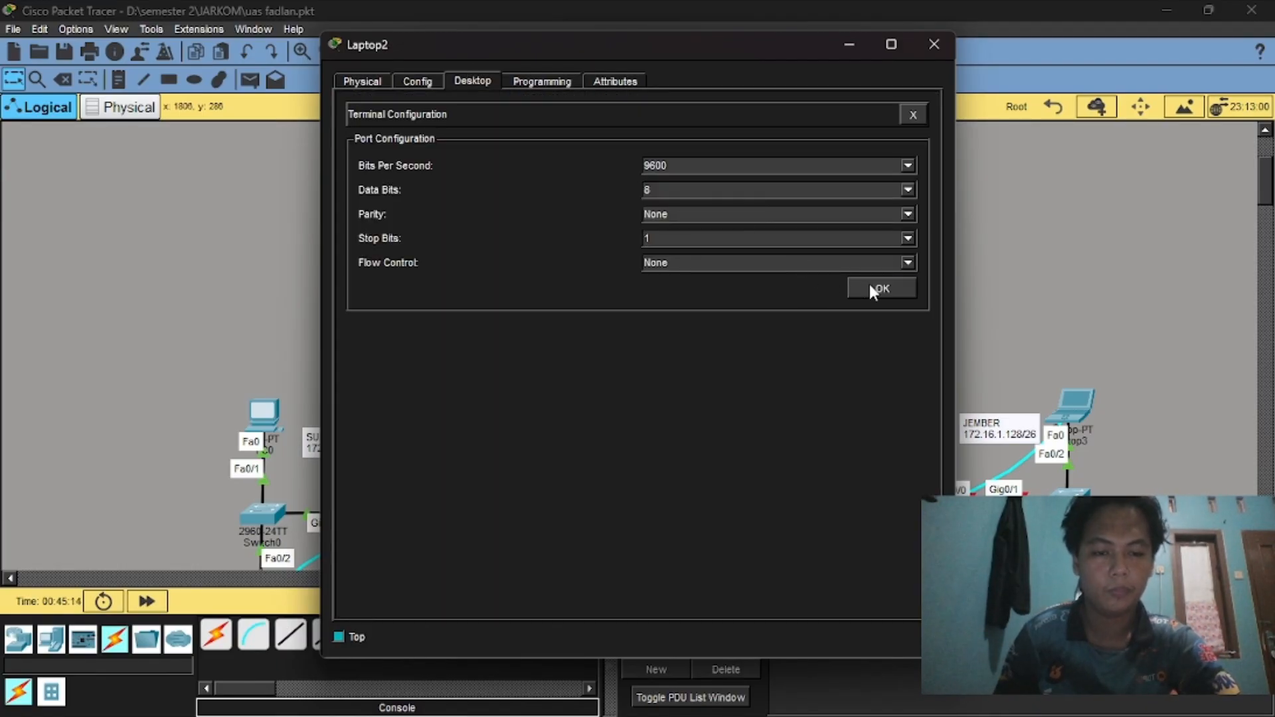
left_click(870, 284)
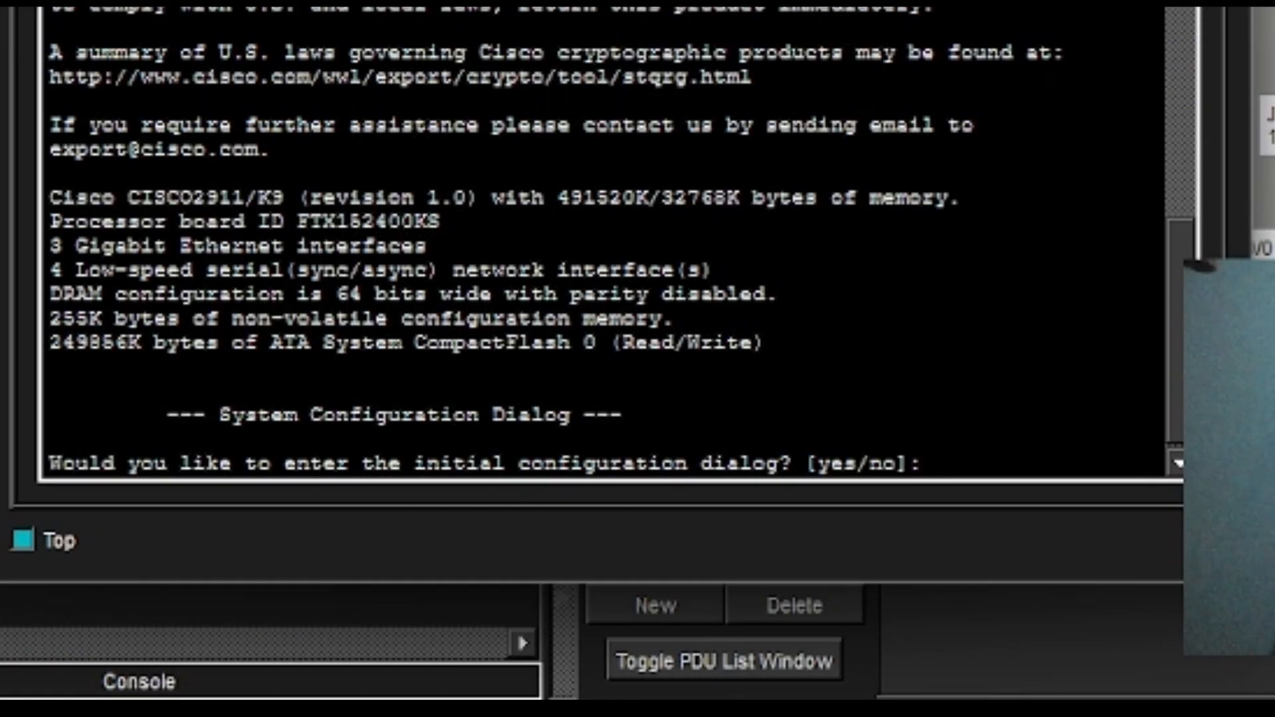
Decline the initial configuration dialog and enter global configuration mode with ena and conf t.
type("no")
key("Return")
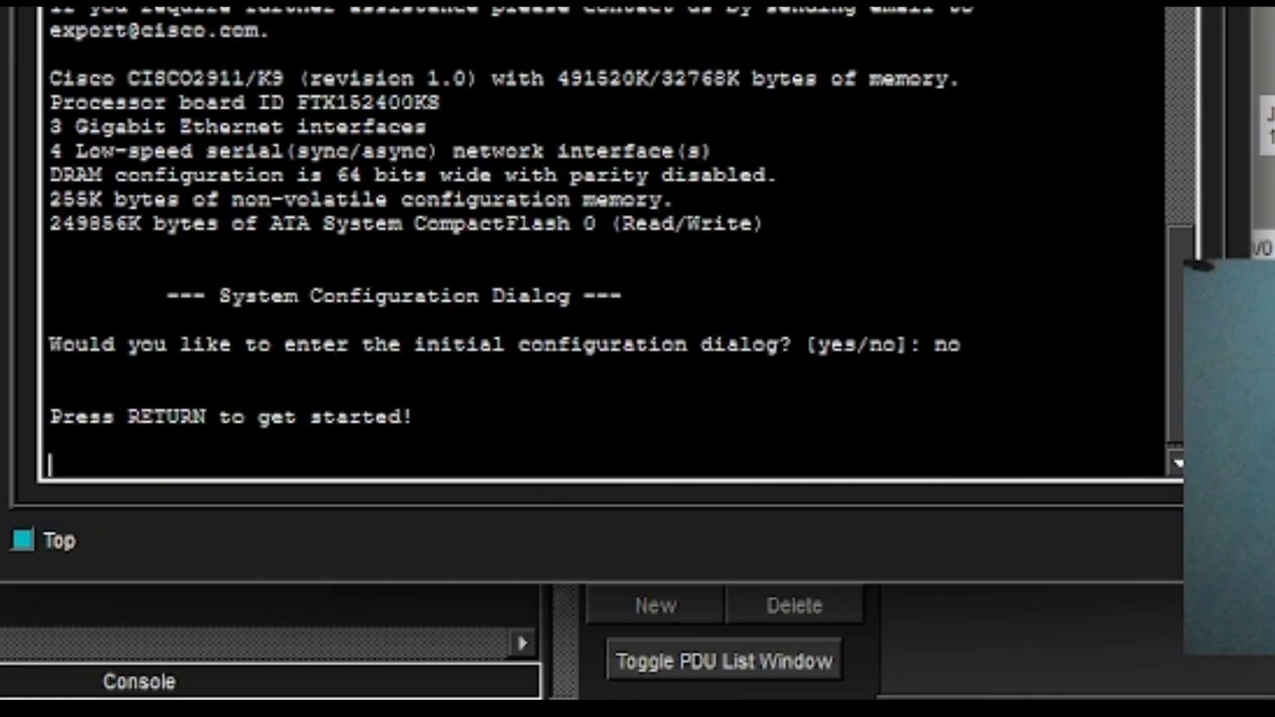
key("Return")
type("ena")
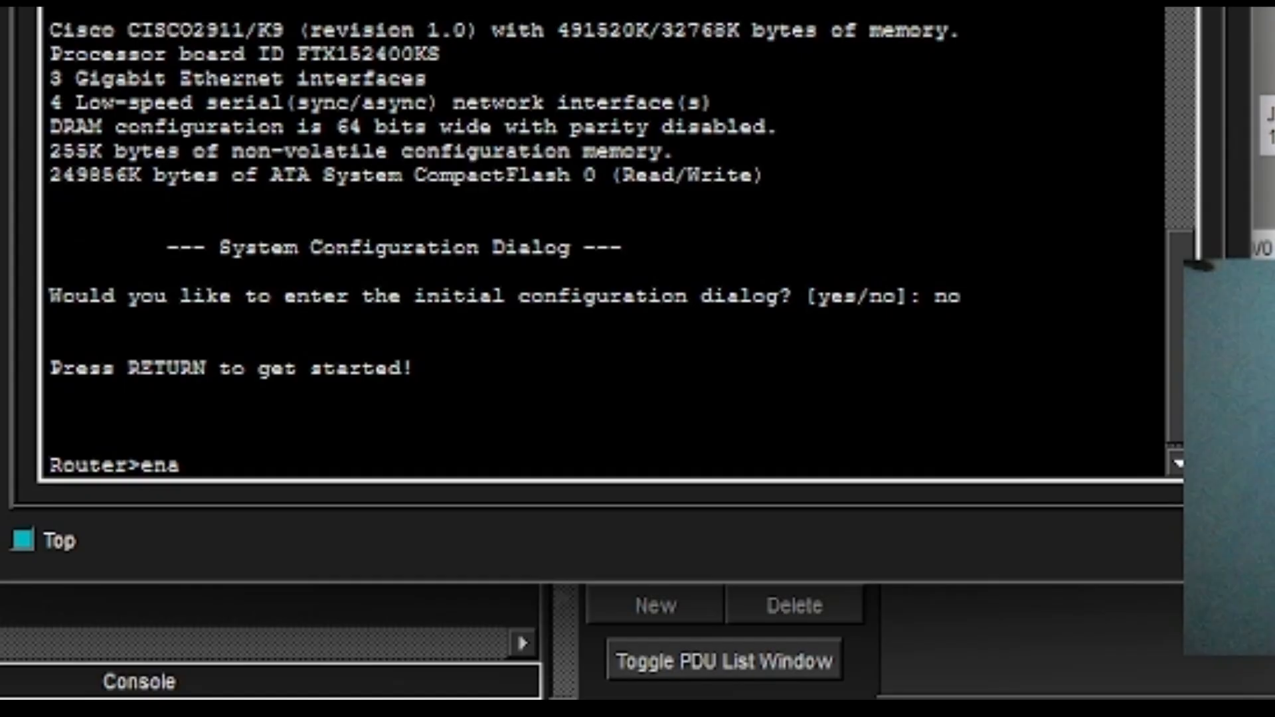
key("Return")
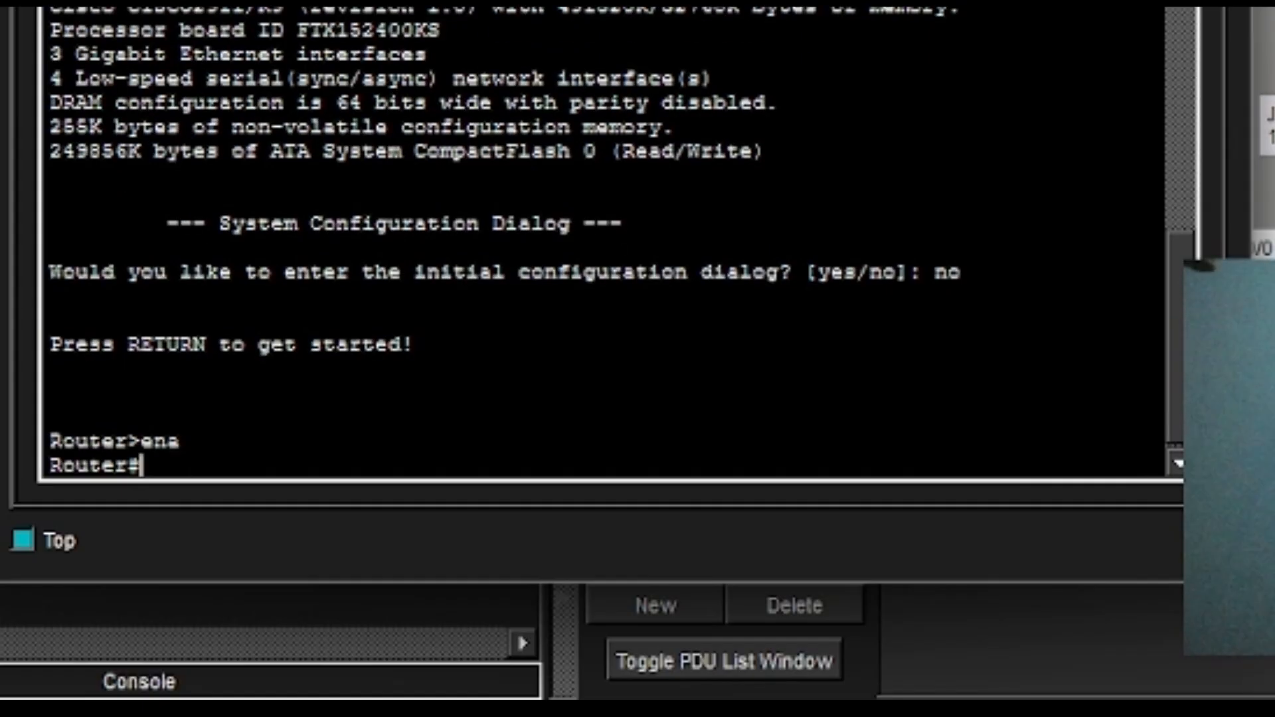
type("conf")
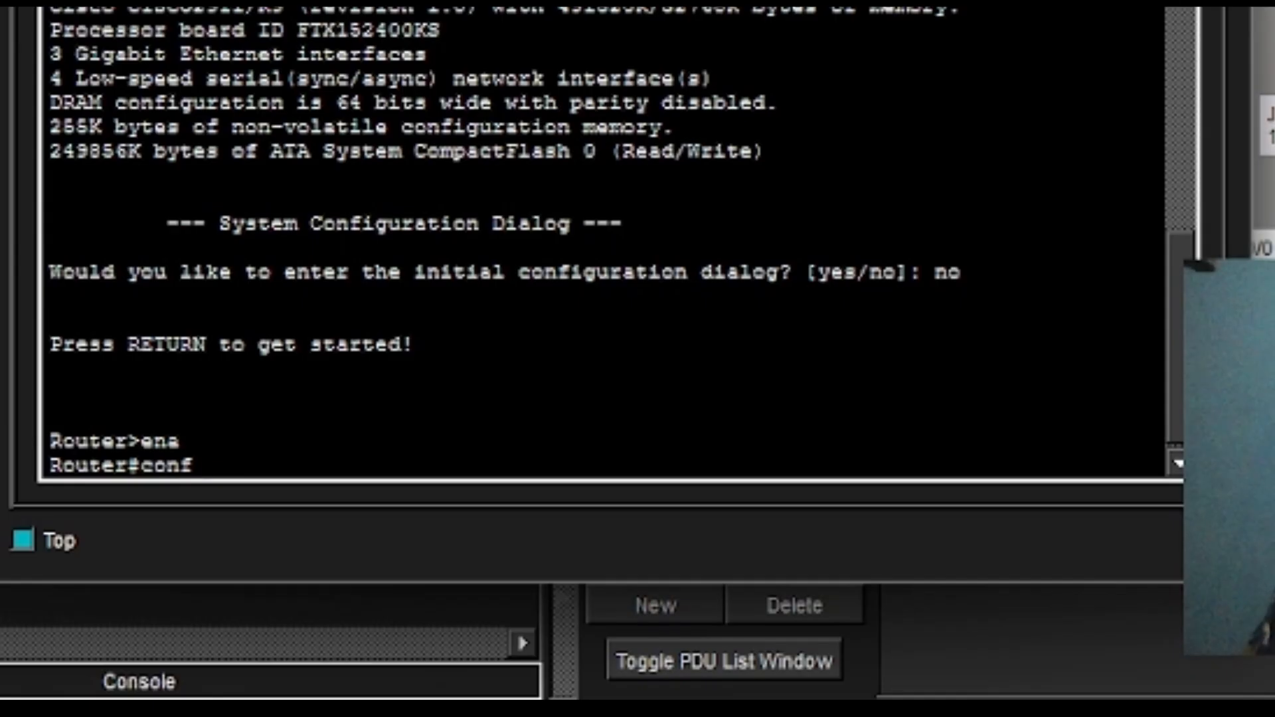
type(" t")
key("Return")
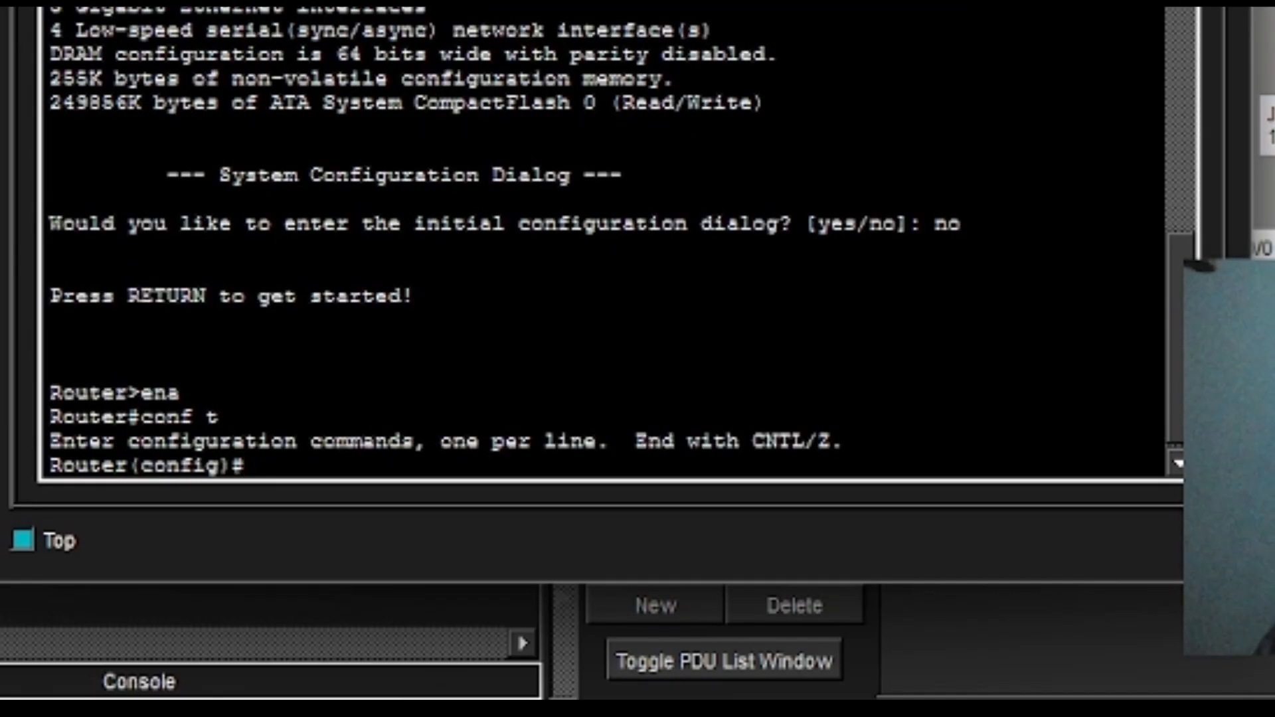
Set the router hostname to R2-Malang, correcting typos along the way.
type("h")
key("BackSpace")
type("hostname ")
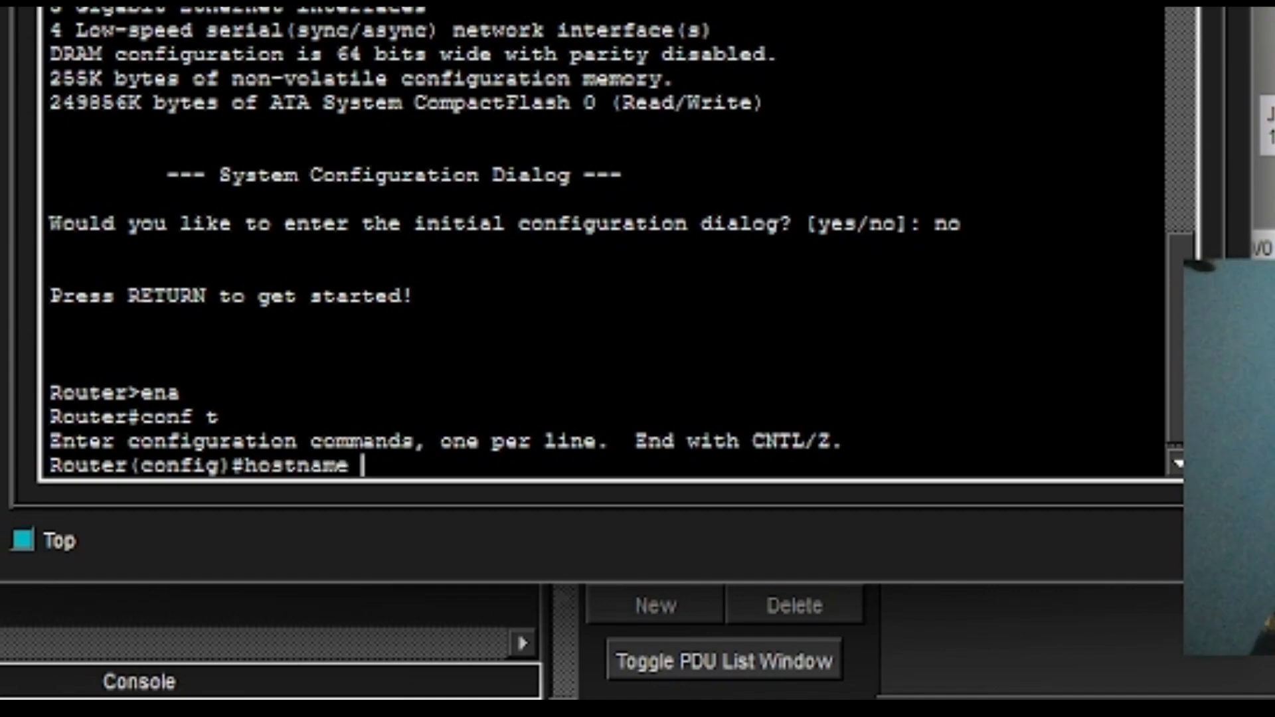
type("R2-,")
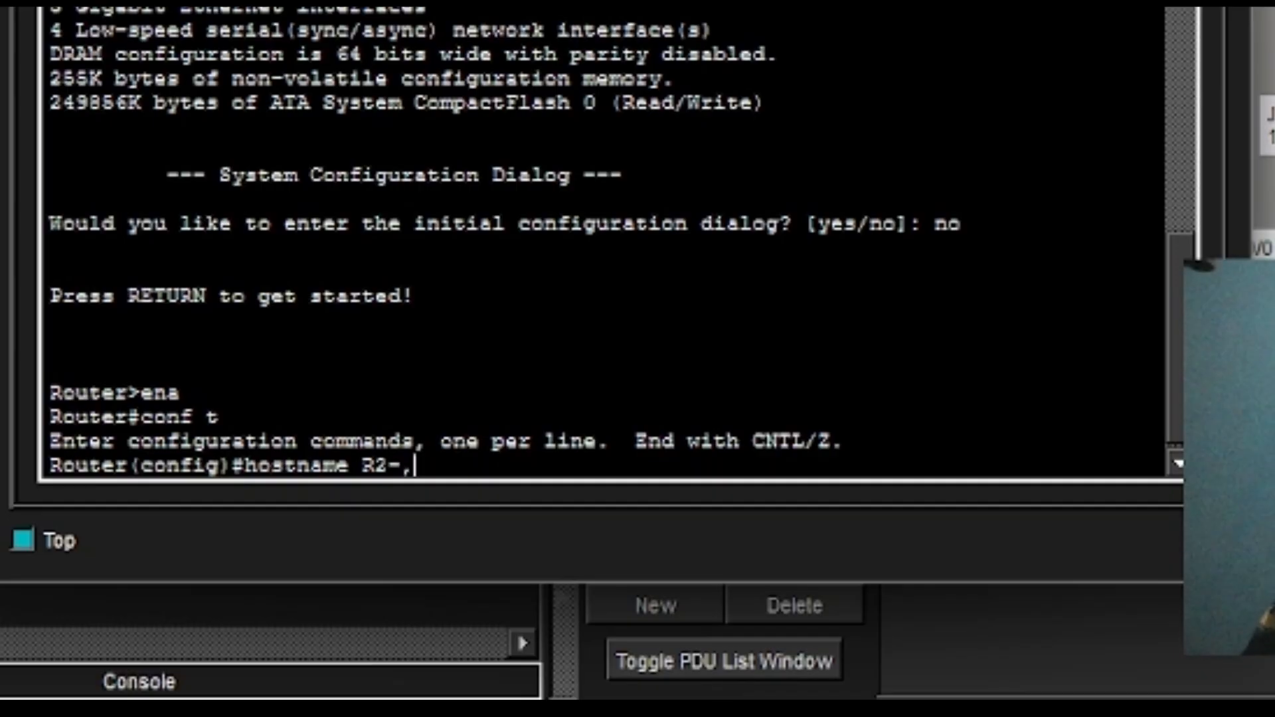
key("BackSpace")
type("Malang")
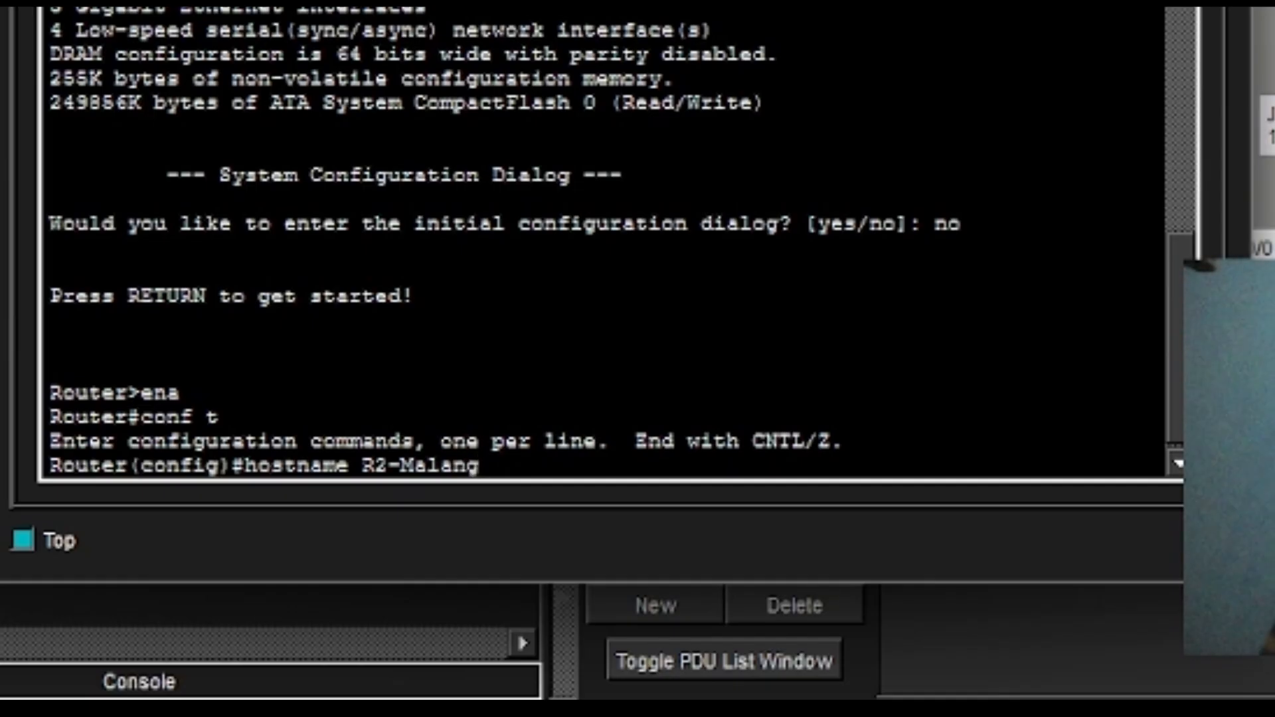
key("Return")
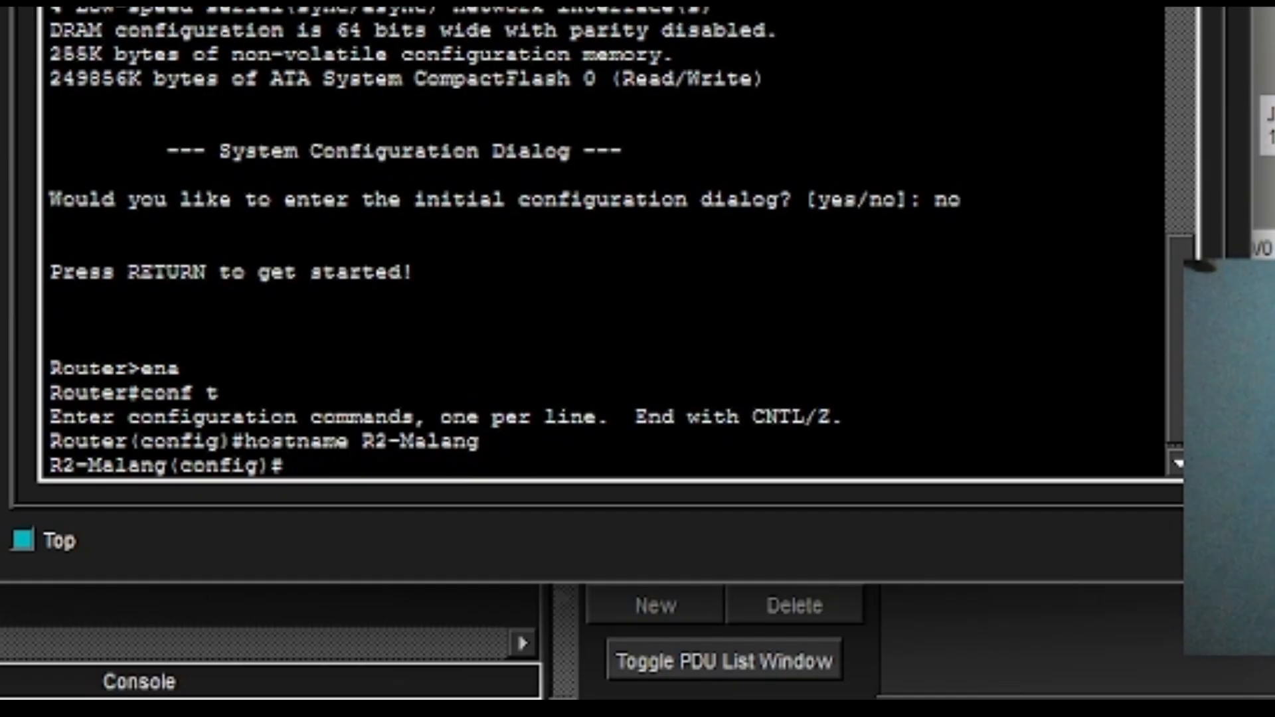
Apply the enable secret with the lab password after a misspelled 'enabla' attempt fails.
type("enabla")
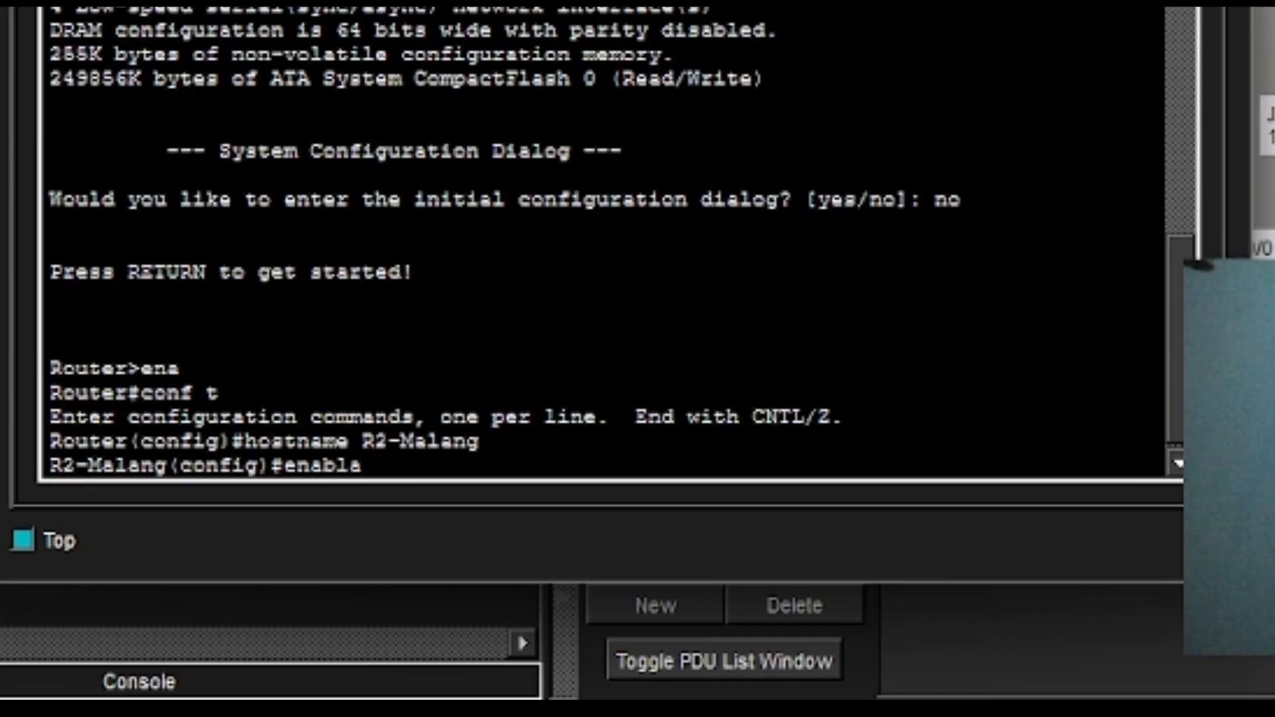
type(" secret")
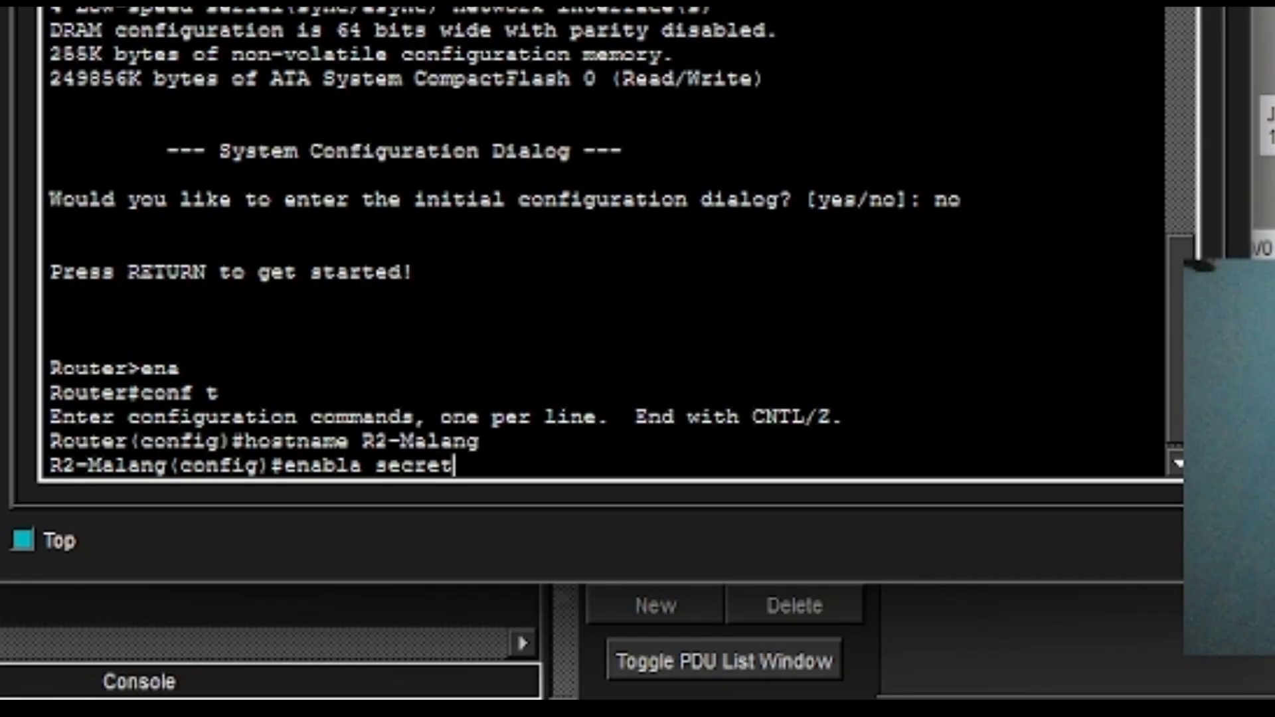
type(" c")
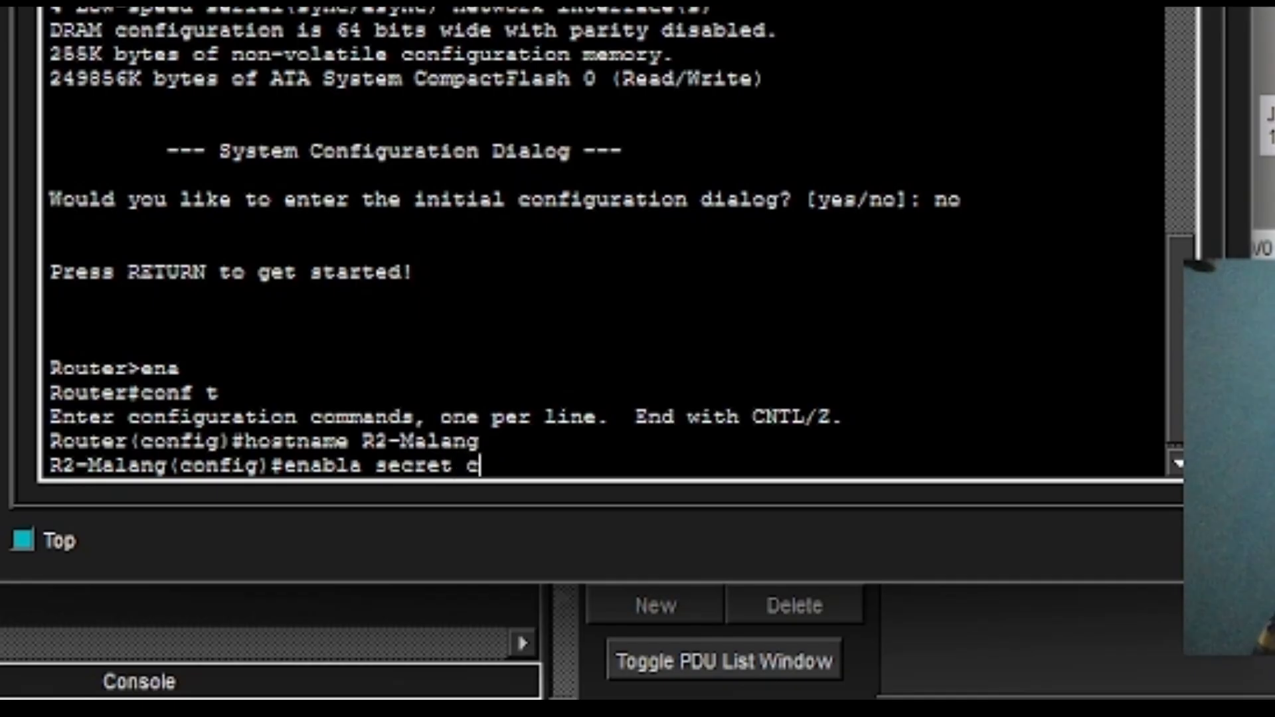
type("lass")
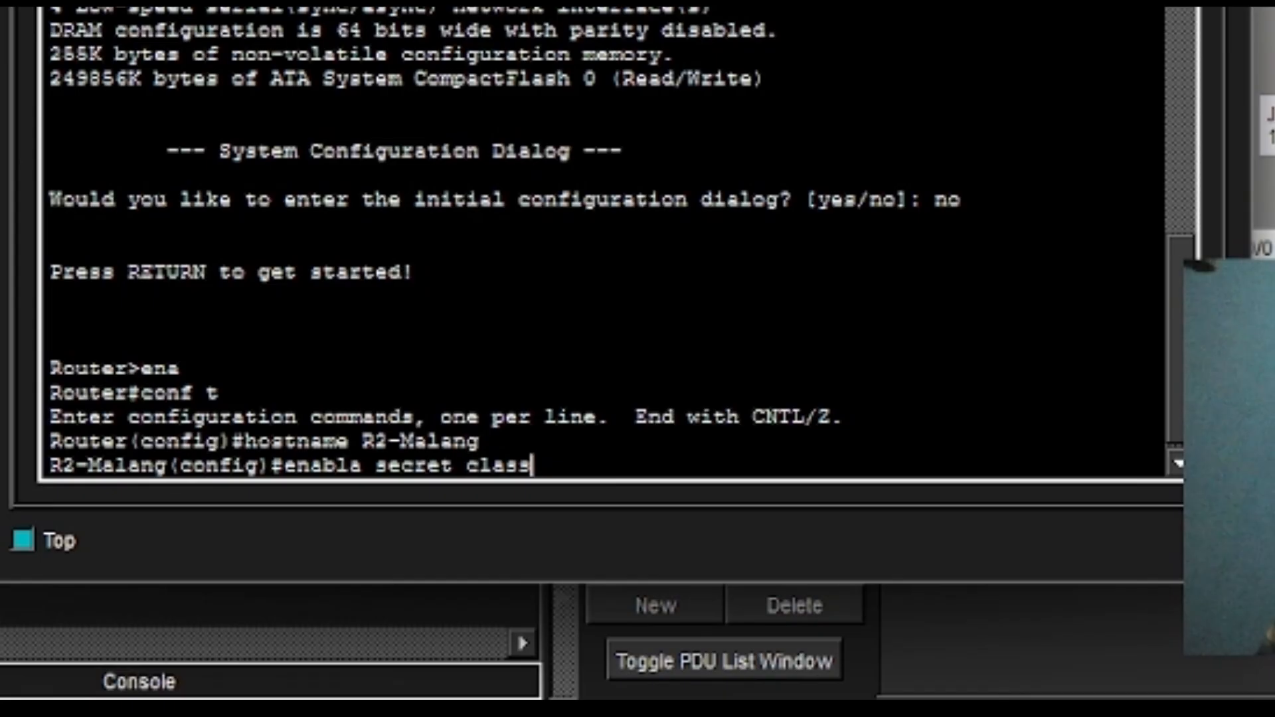
key("Return")
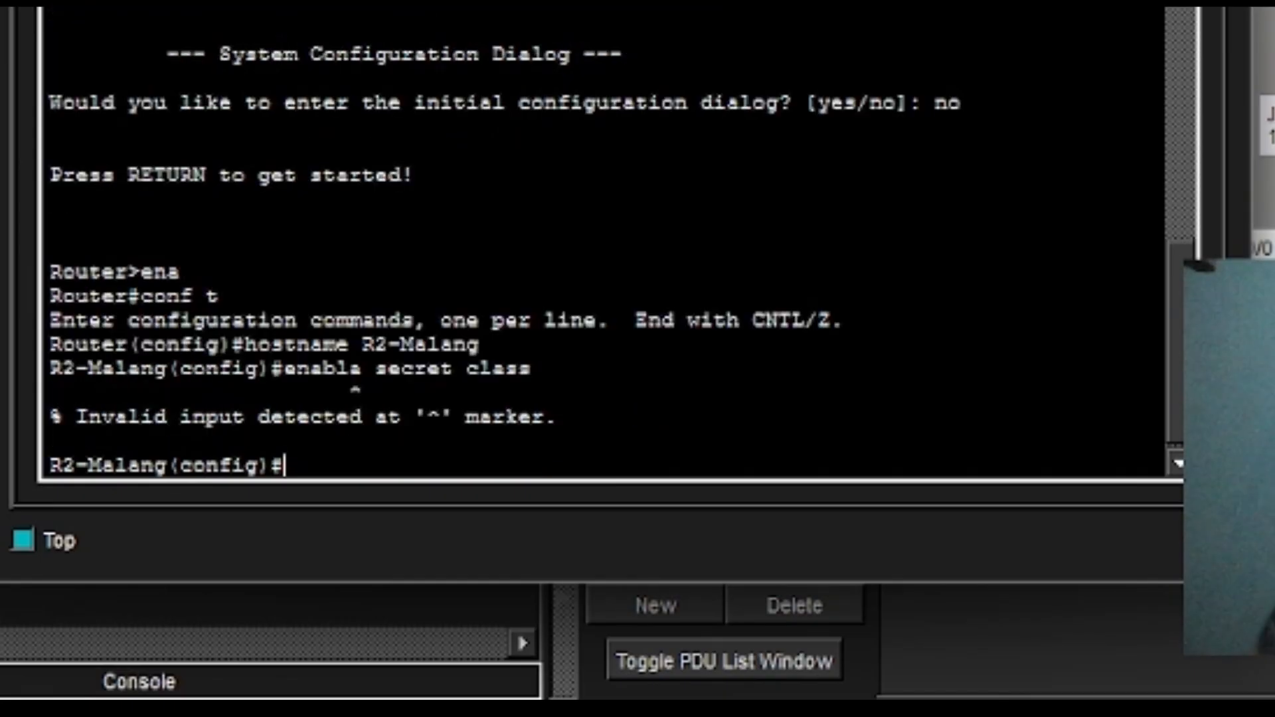
type("ena")
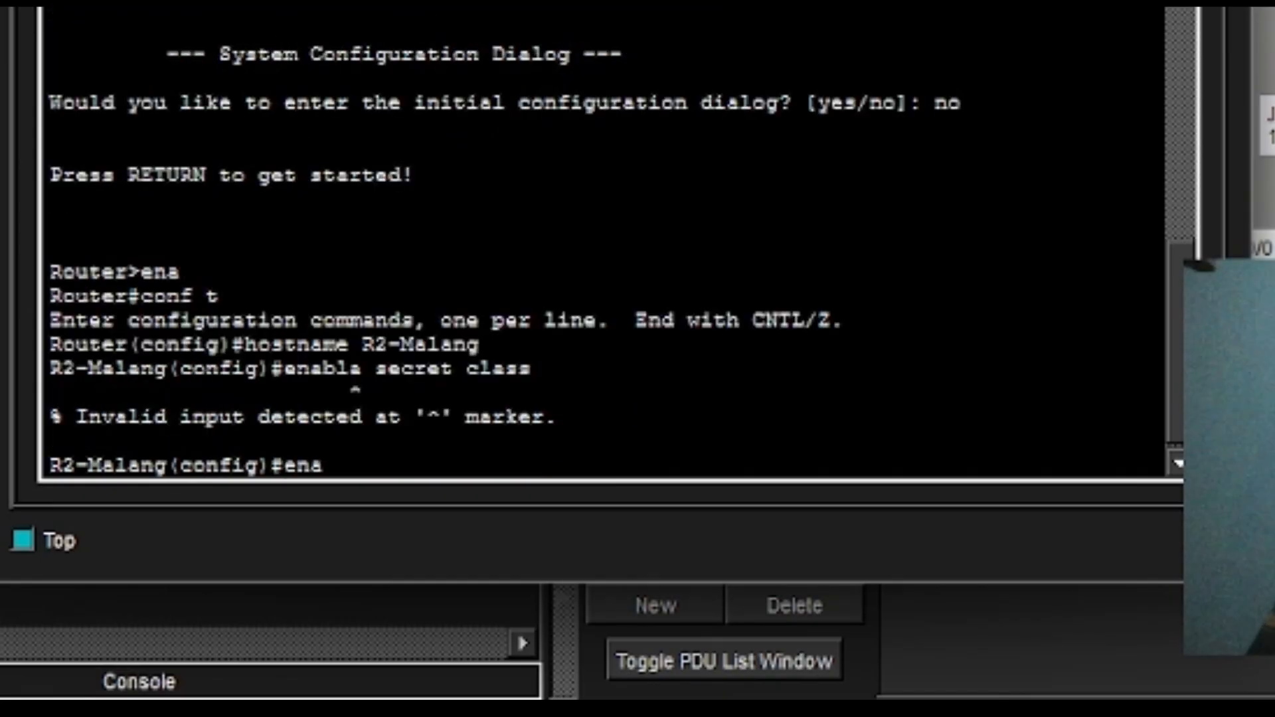
type("ble sect")
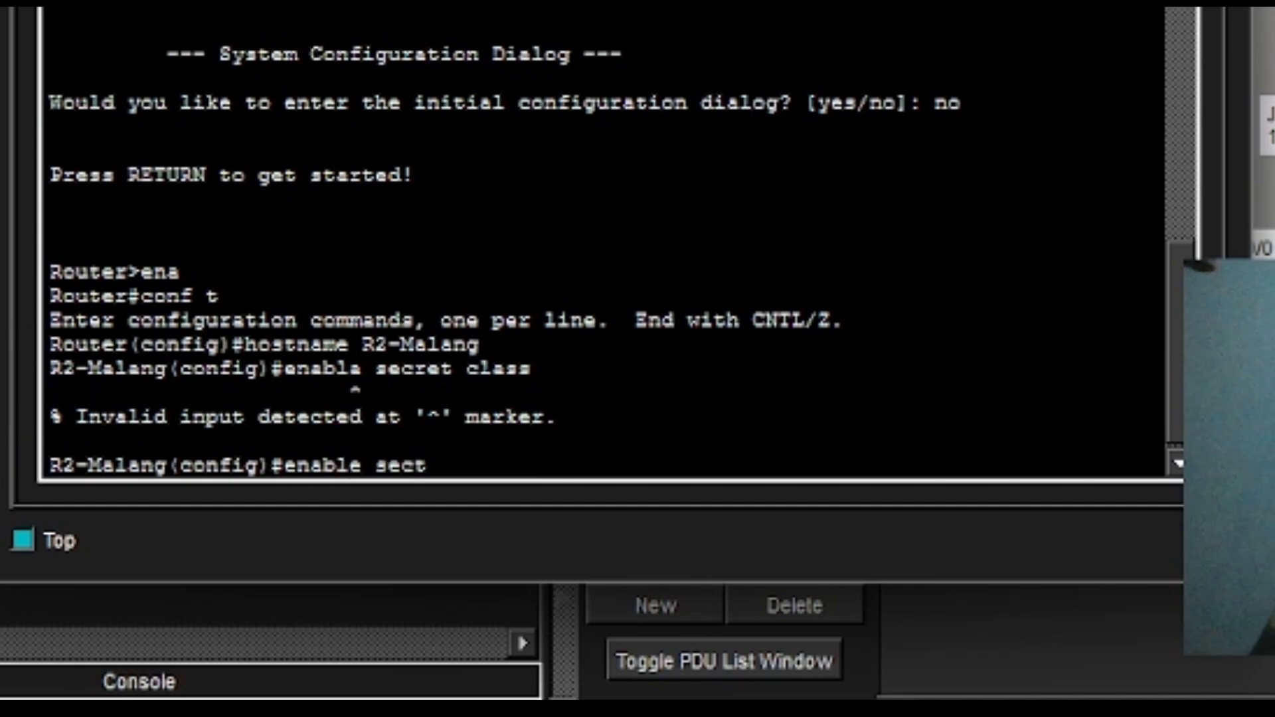
key("BackSpace")
type("ret class")
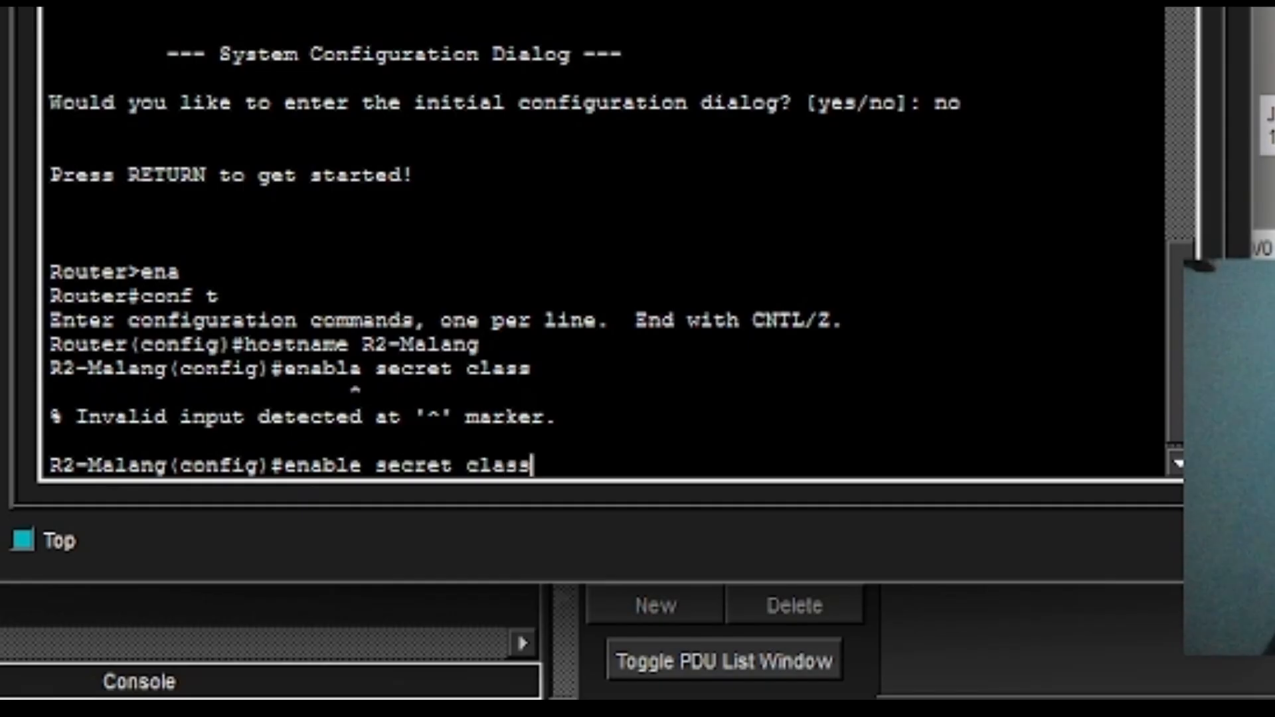
key("Return")
Begin entering the Loopback0 interface command at a cleared prompt.
key("Up")
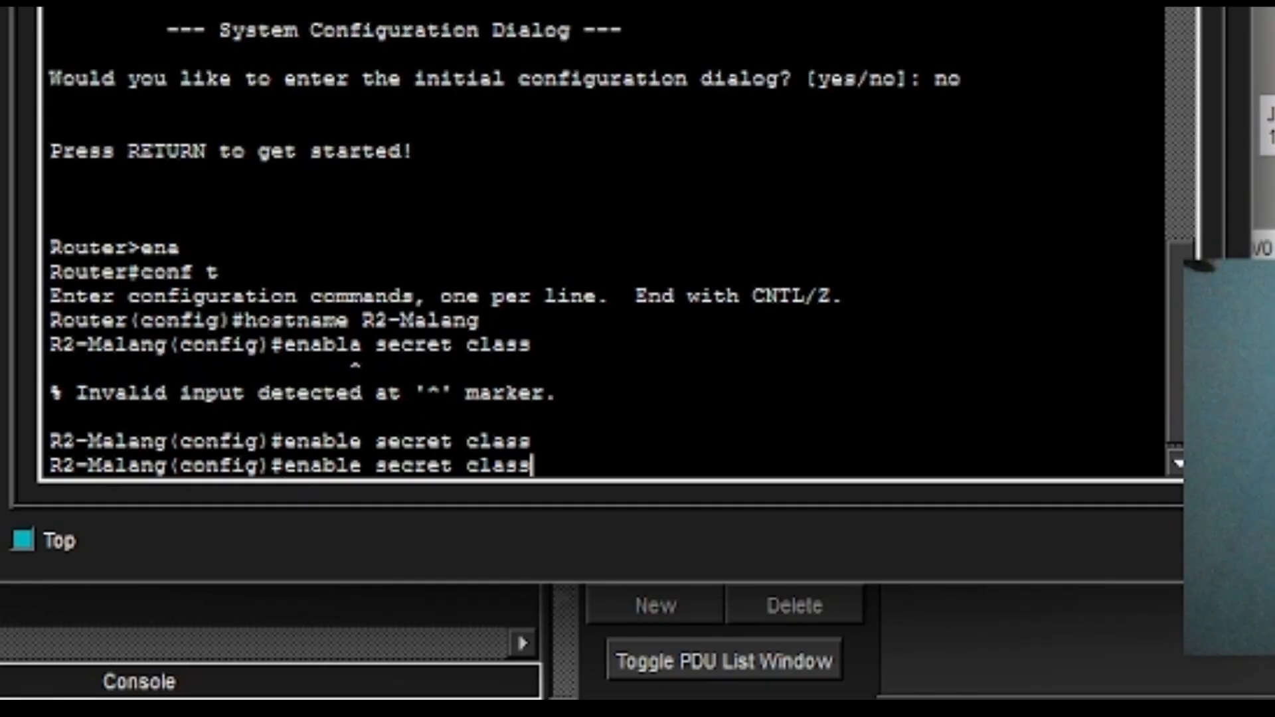
key("Down")
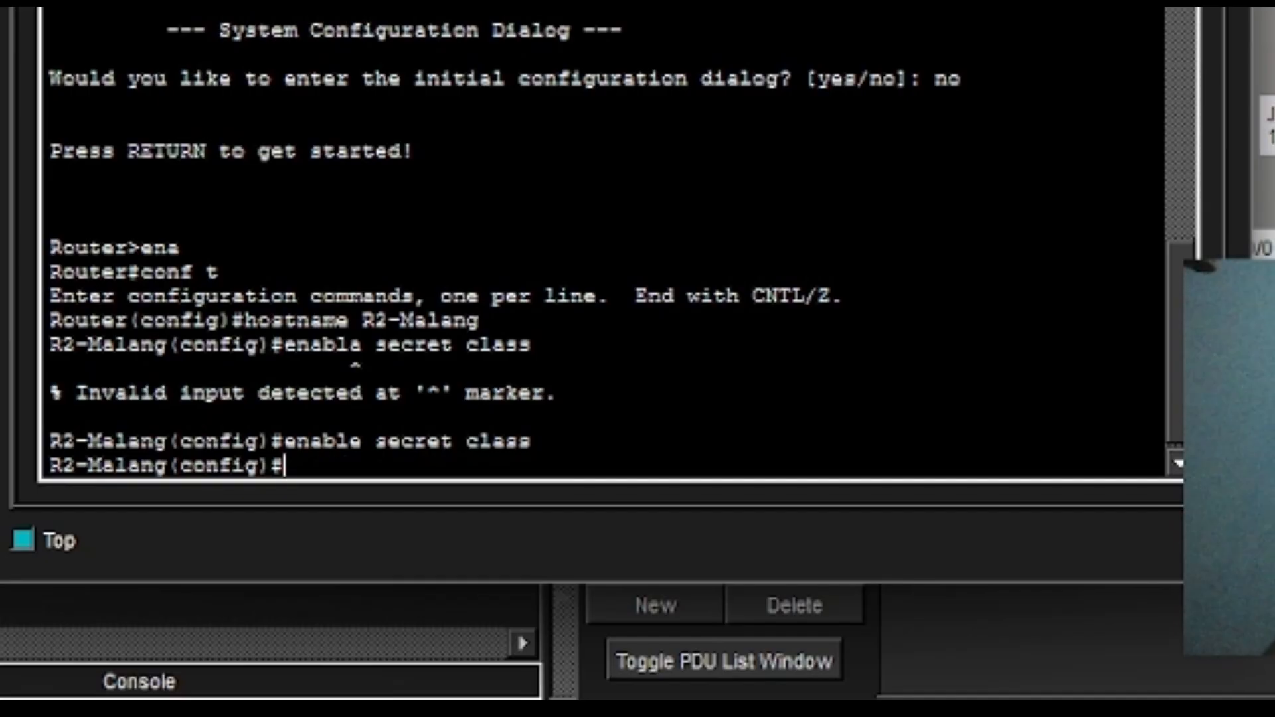
type("int ")
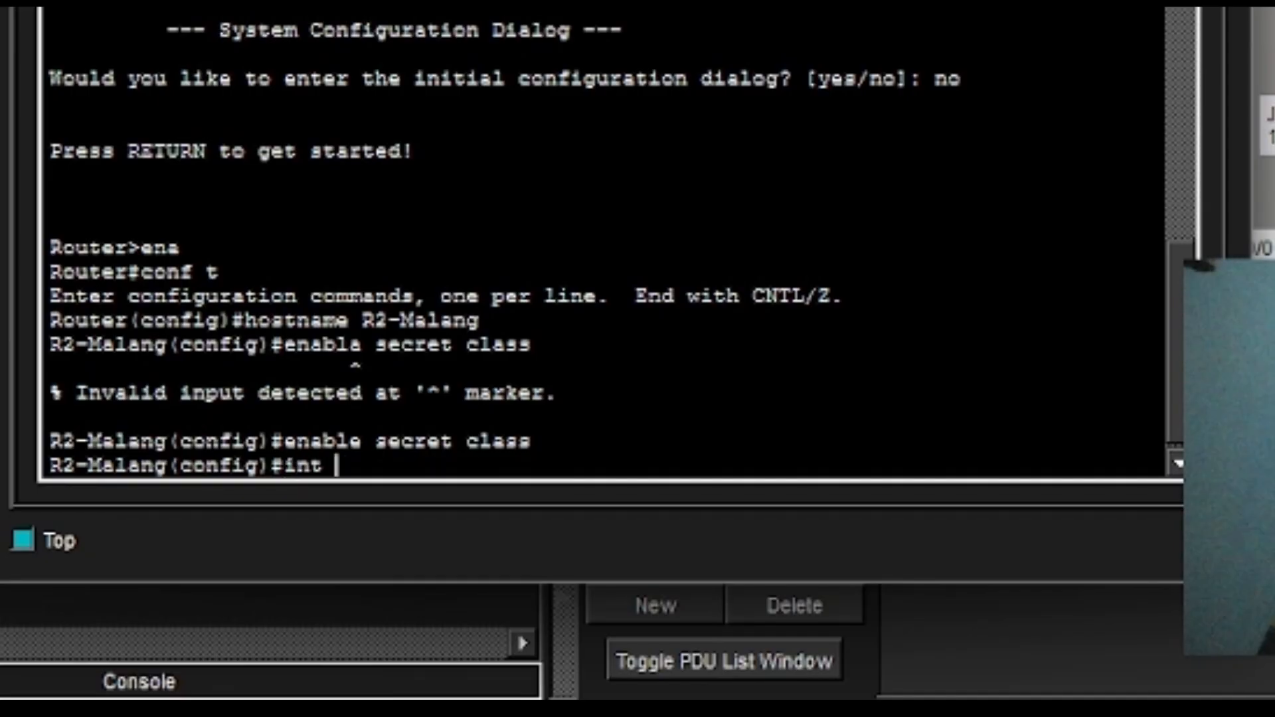
type("loppbacl")
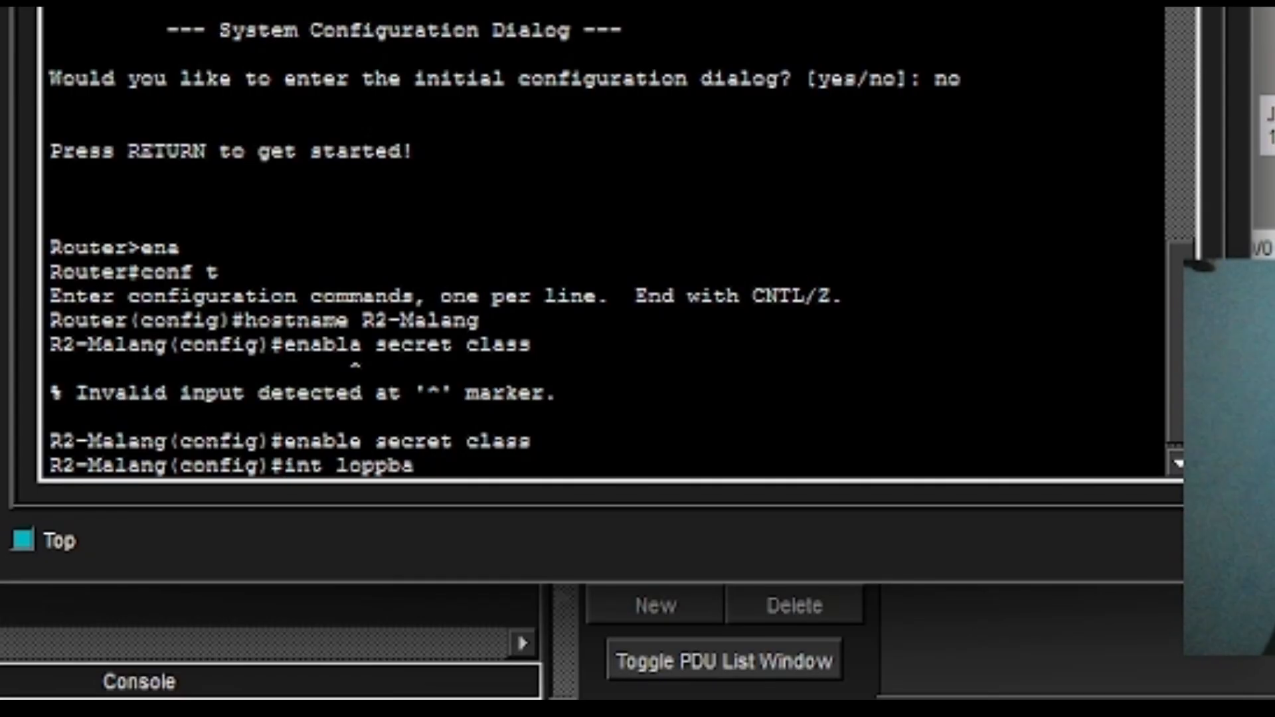
Fix the loopback typo, enter Loopback0, and assign it 2.2.2.2 255.255.255.255.
key("BackSpace")
type("k0")
key("Left")
key("Left")
key("Left")
key("Left")
key("BackSpace")
type("o")
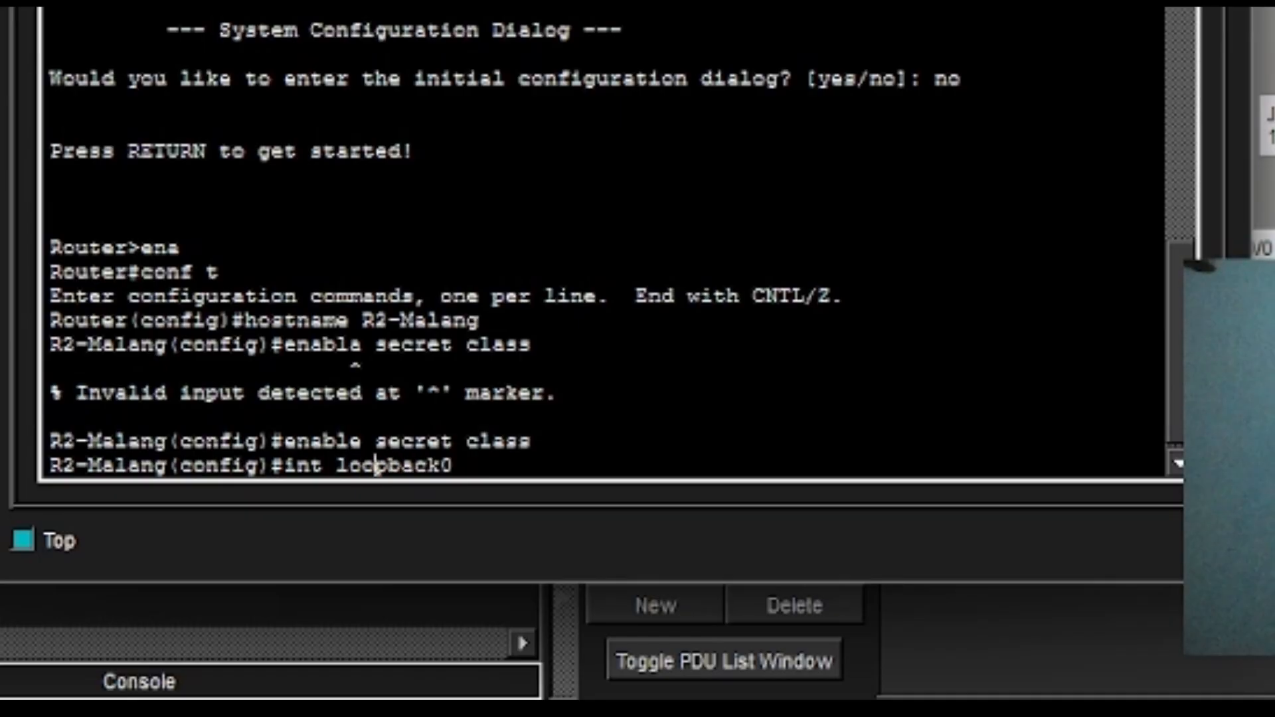
key("Return")
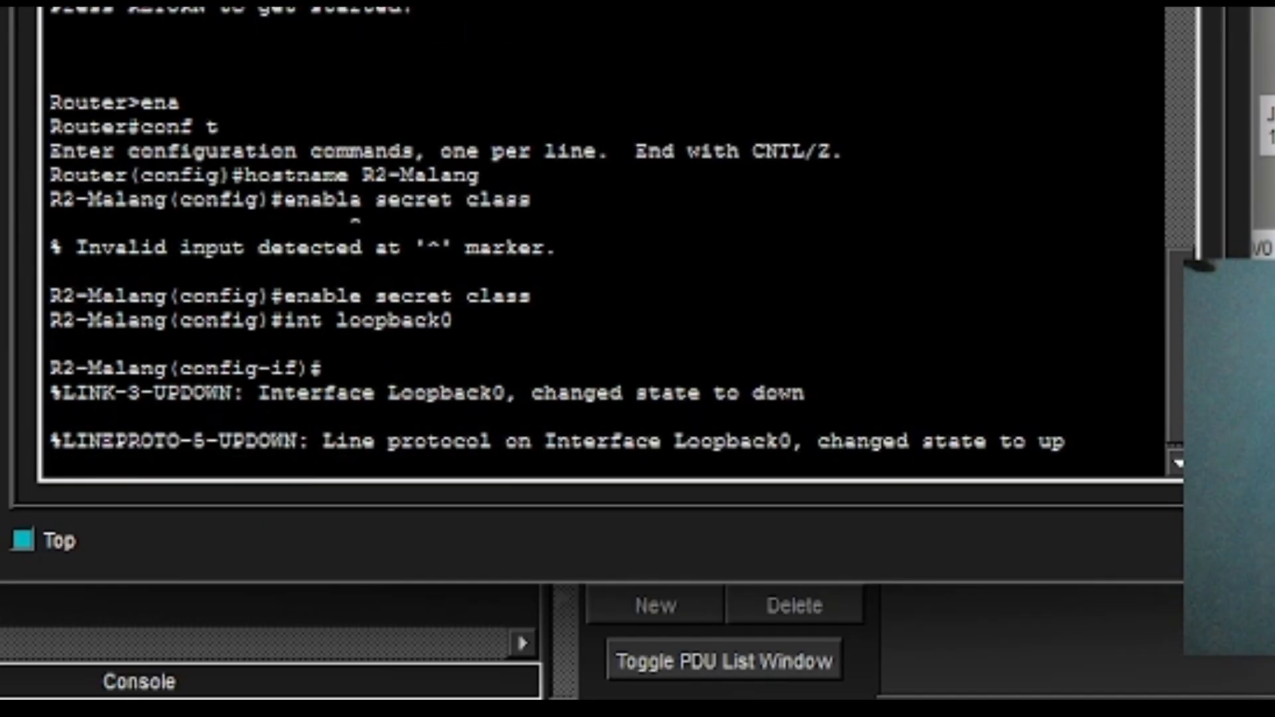
key("Return")
type("ip")
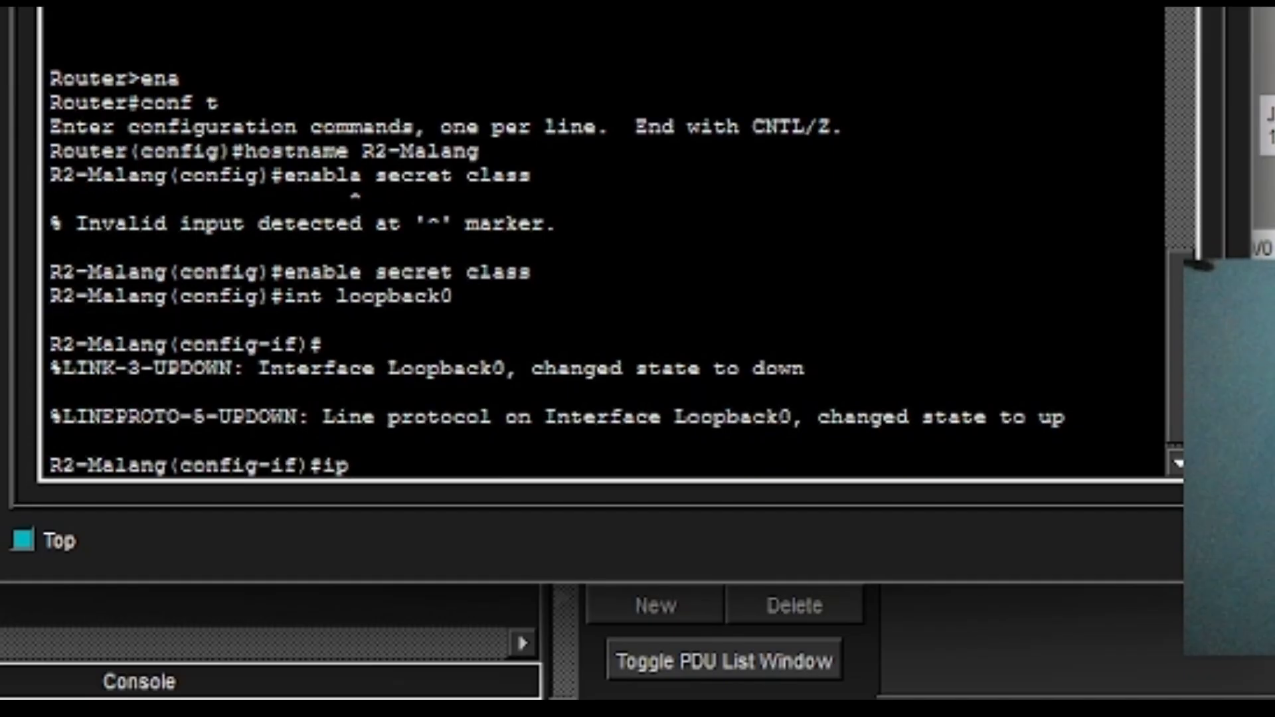
type(" add 2.2.2.2.")
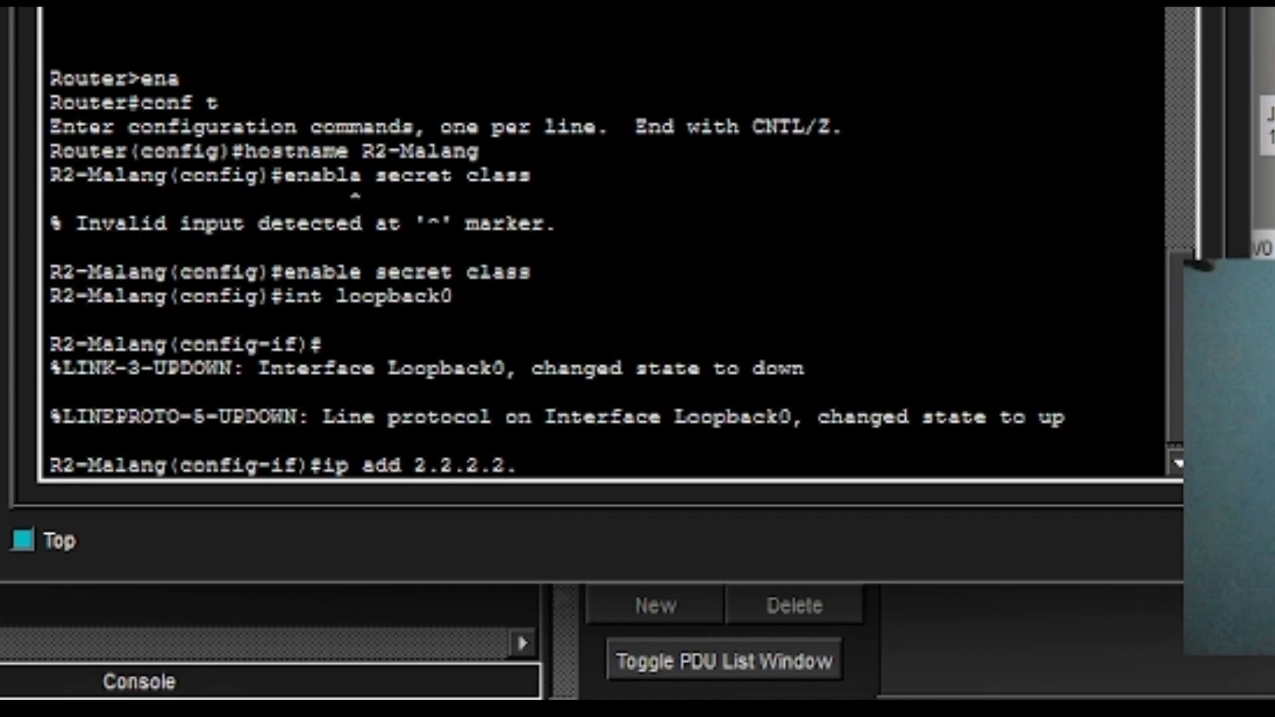
key("BackSpace")
type(" 255.255")
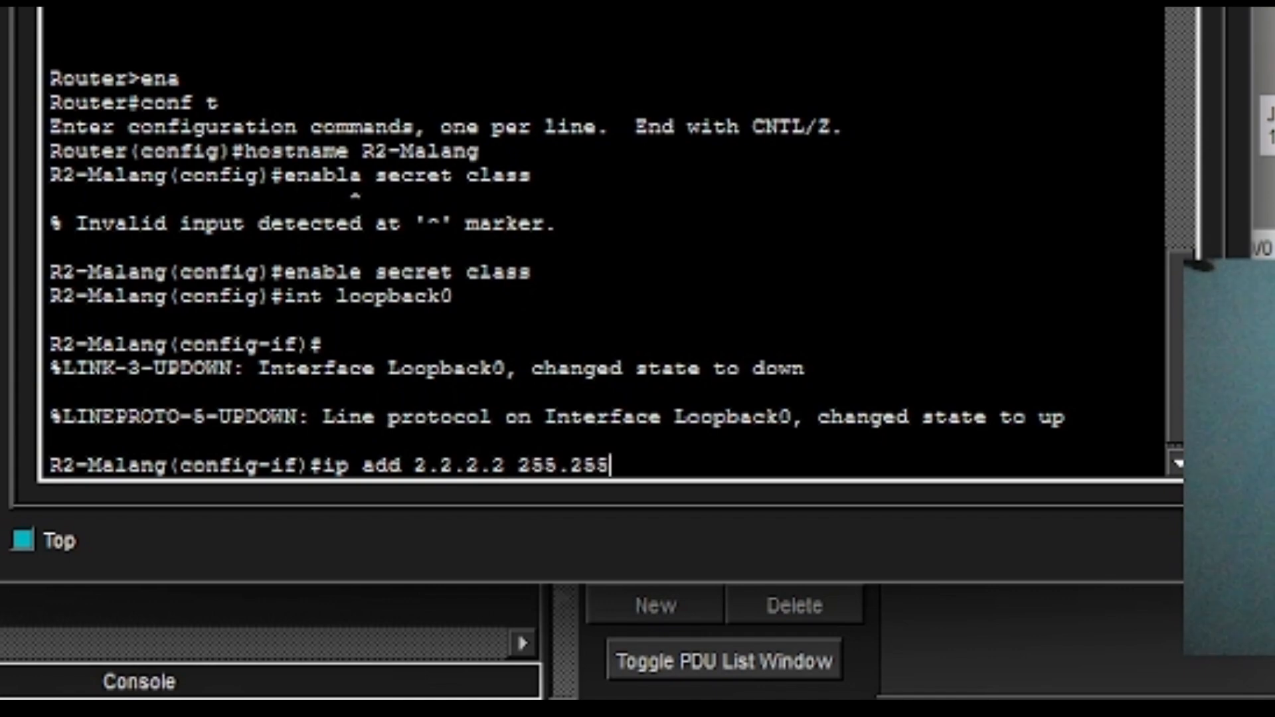
type(".255.")
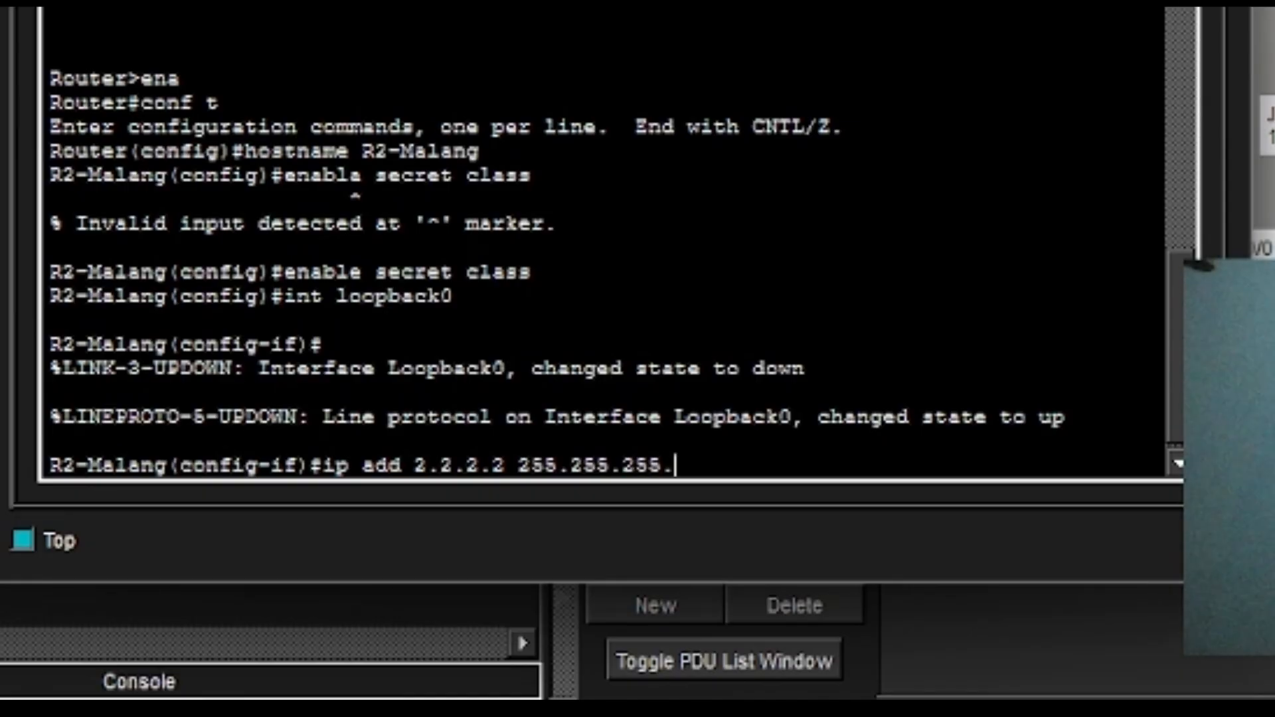
type("255")
key("Return")
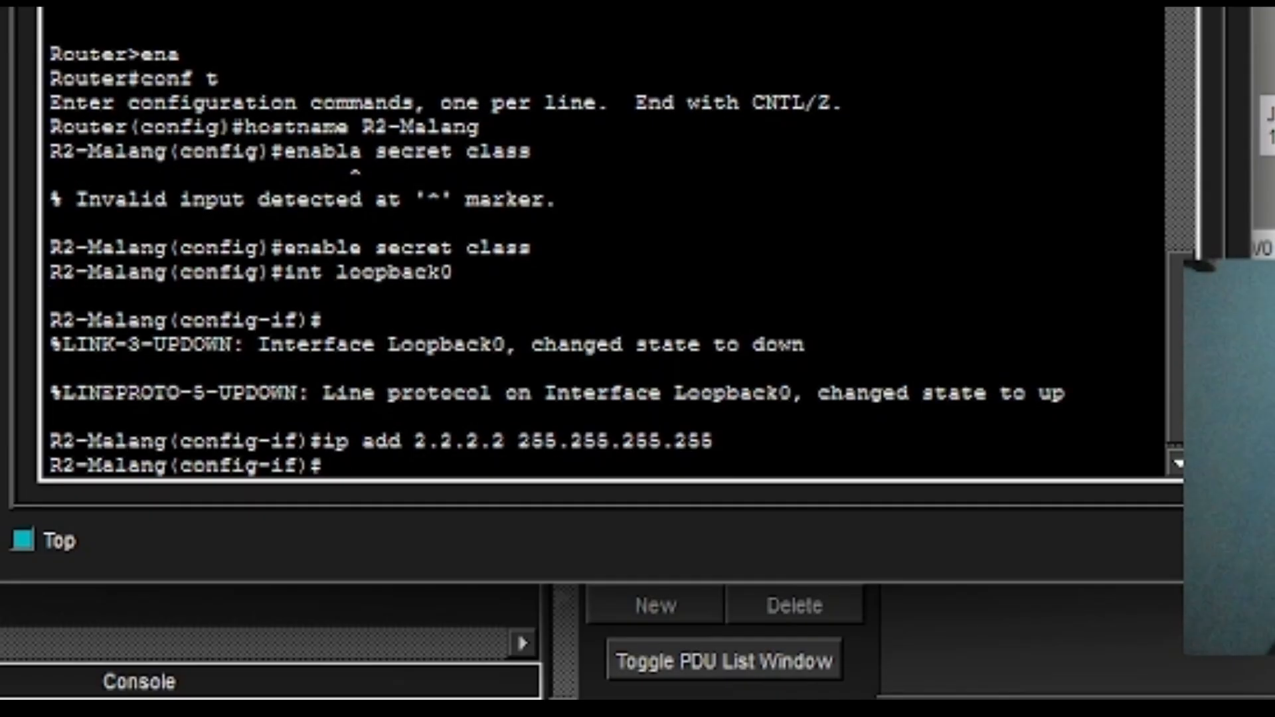
type("int g")
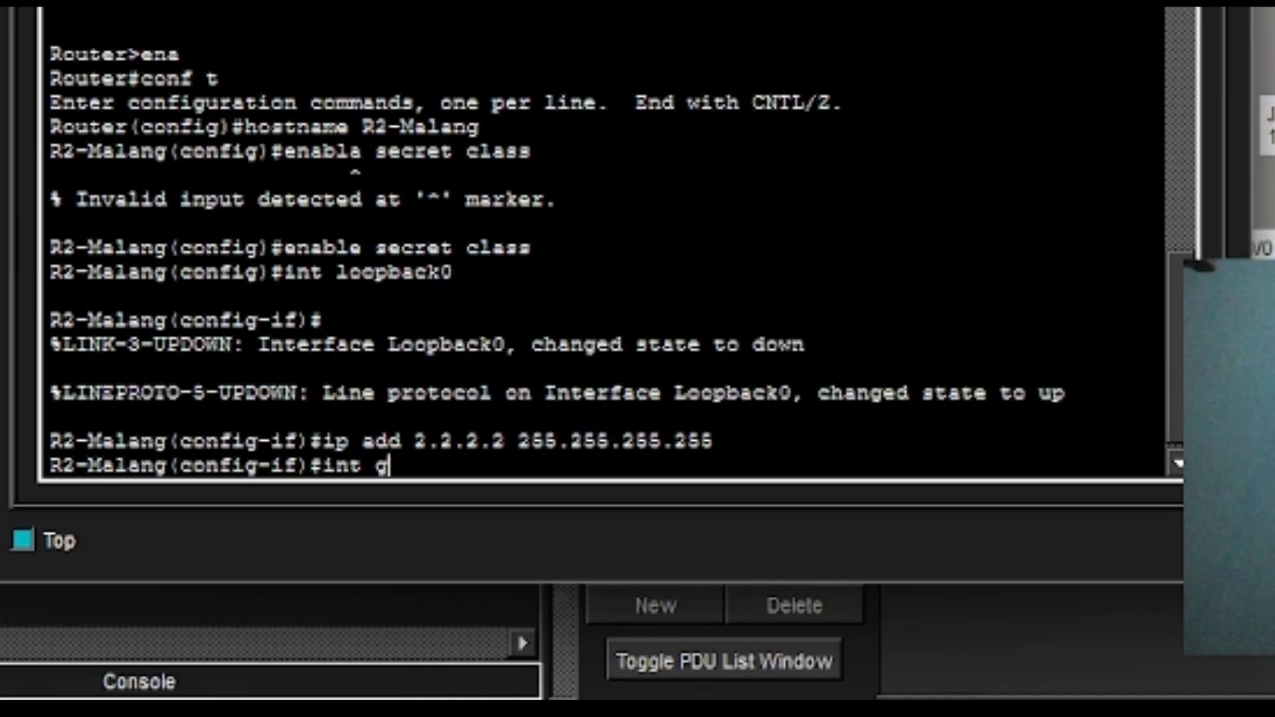
type("0/0")
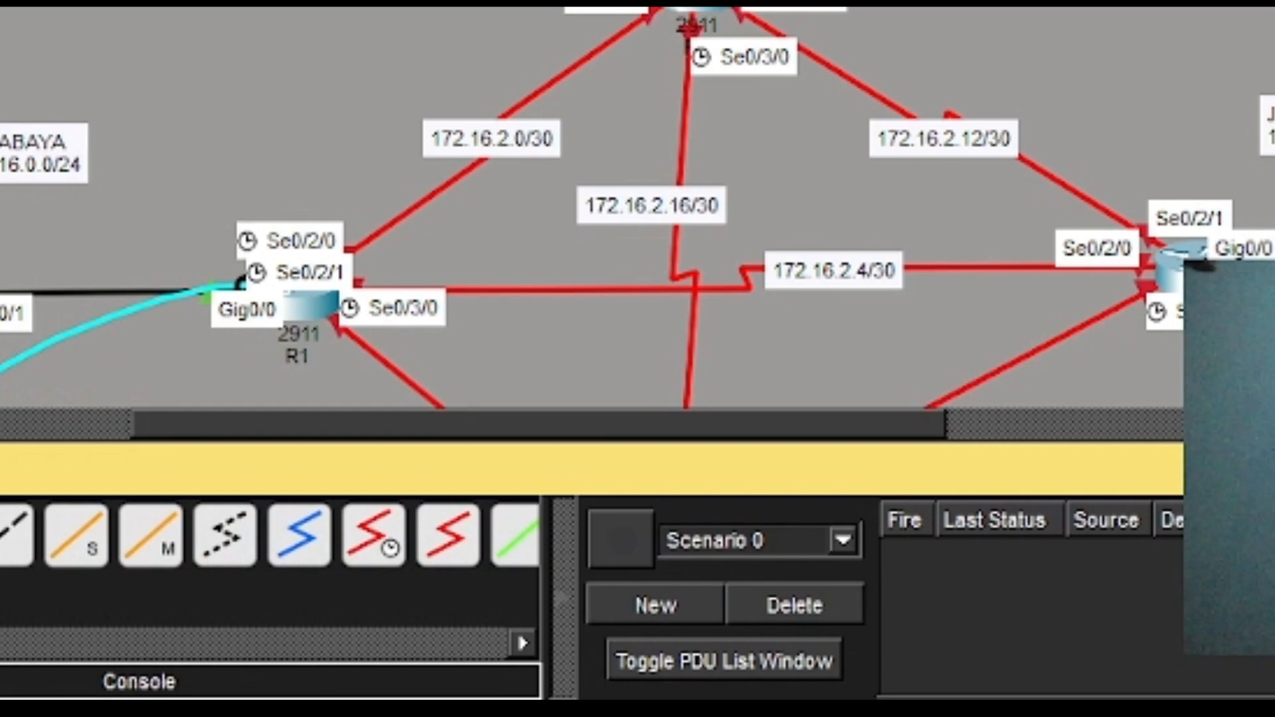
Enter GigabitEthernet0/0 and edit the recalled address command to 172.16.1.1 255.255.255.128.
left_click(687, 38)
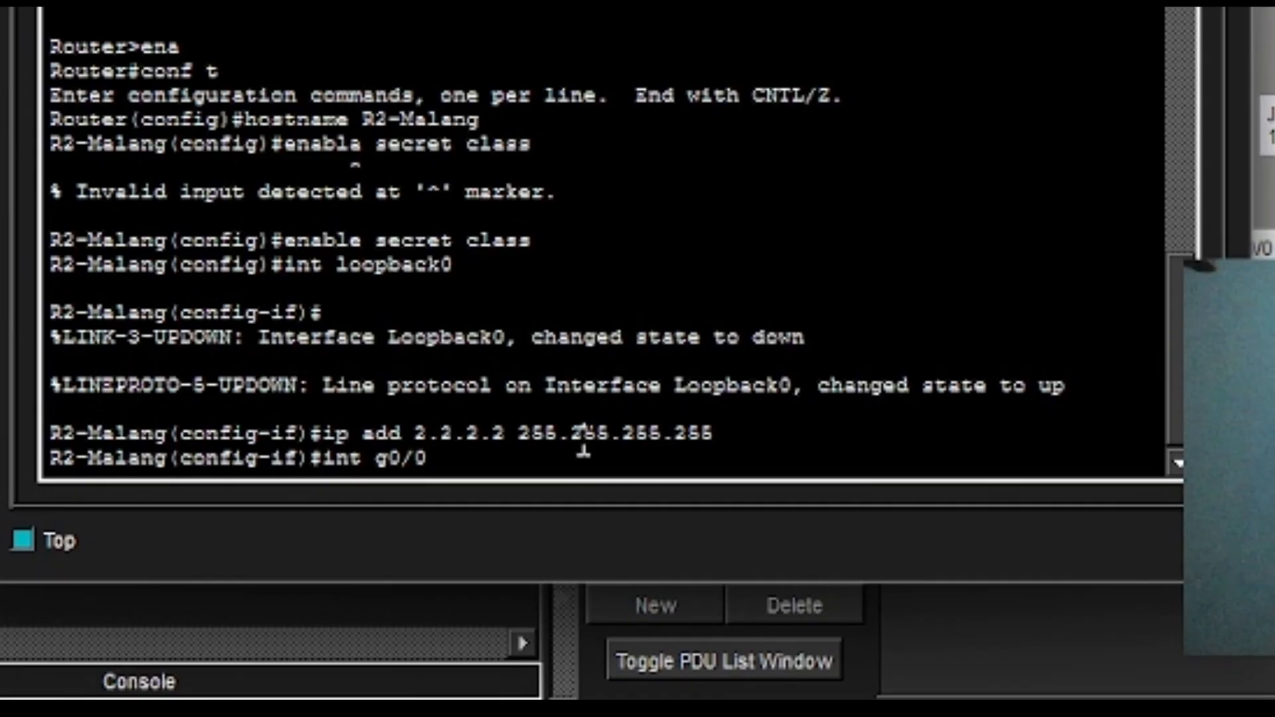
key("Return")
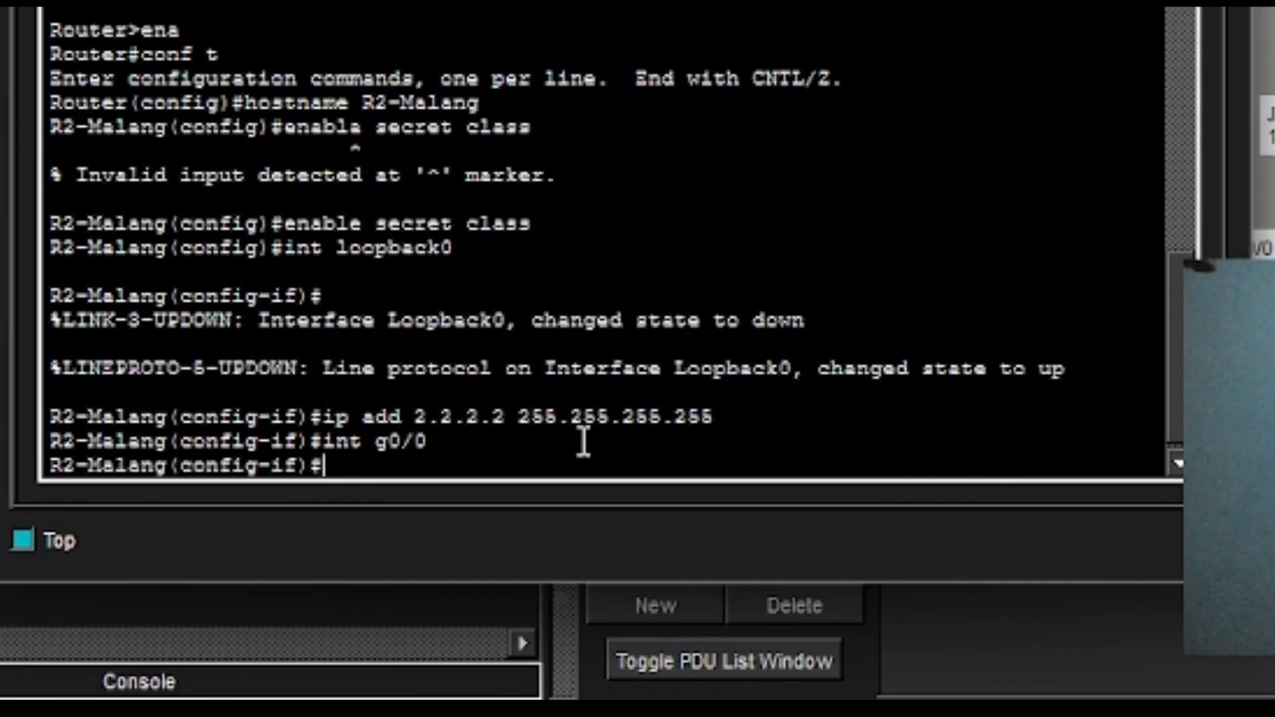
key("Up")
key("Up")
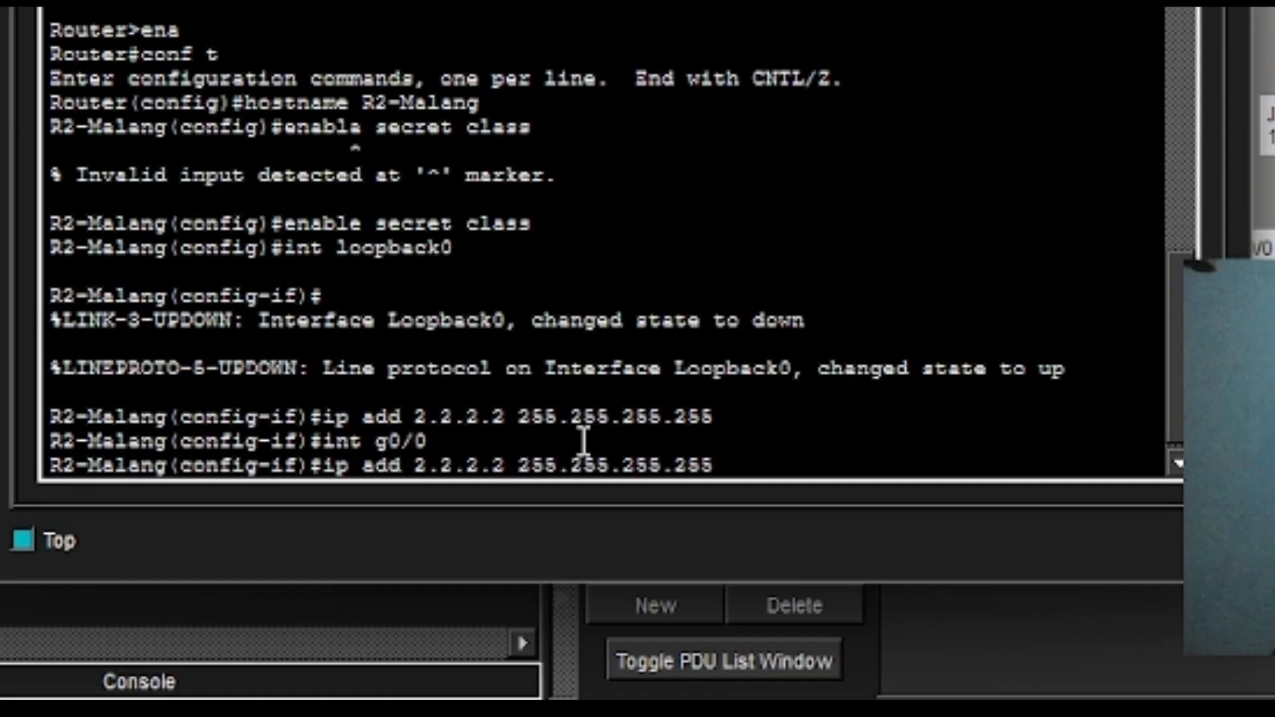
key("Left")
key("Left")
key("Left")
key("Left")
key("Left")
key("Left")
key("Left")
key("Left")
key("Left")
key("Left")
key("Left")
key("Left")
key("Left")
key("Left")
key("Left")
key("Left")
key("BackSpace")
key("BackSpace")
key("BackSpace")
key("BackSpace")
key("BackSpace")
key("BackSpace")
key("BackSpace")
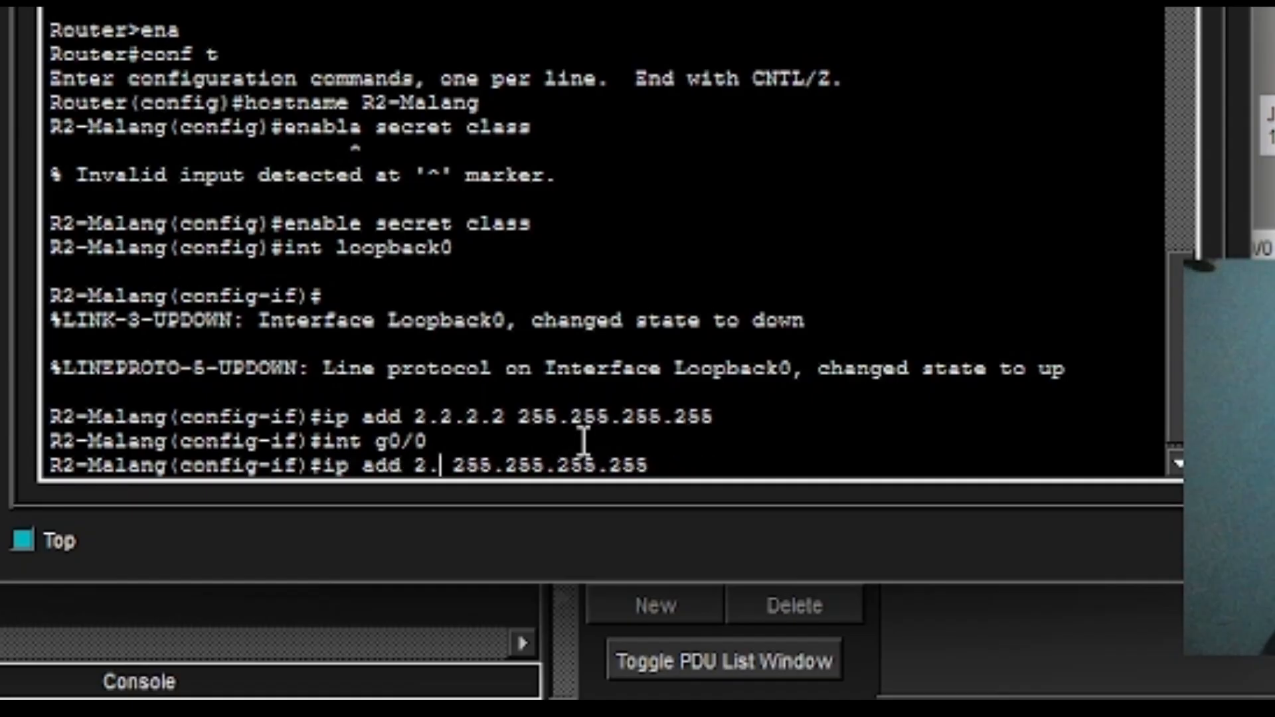
type("172")
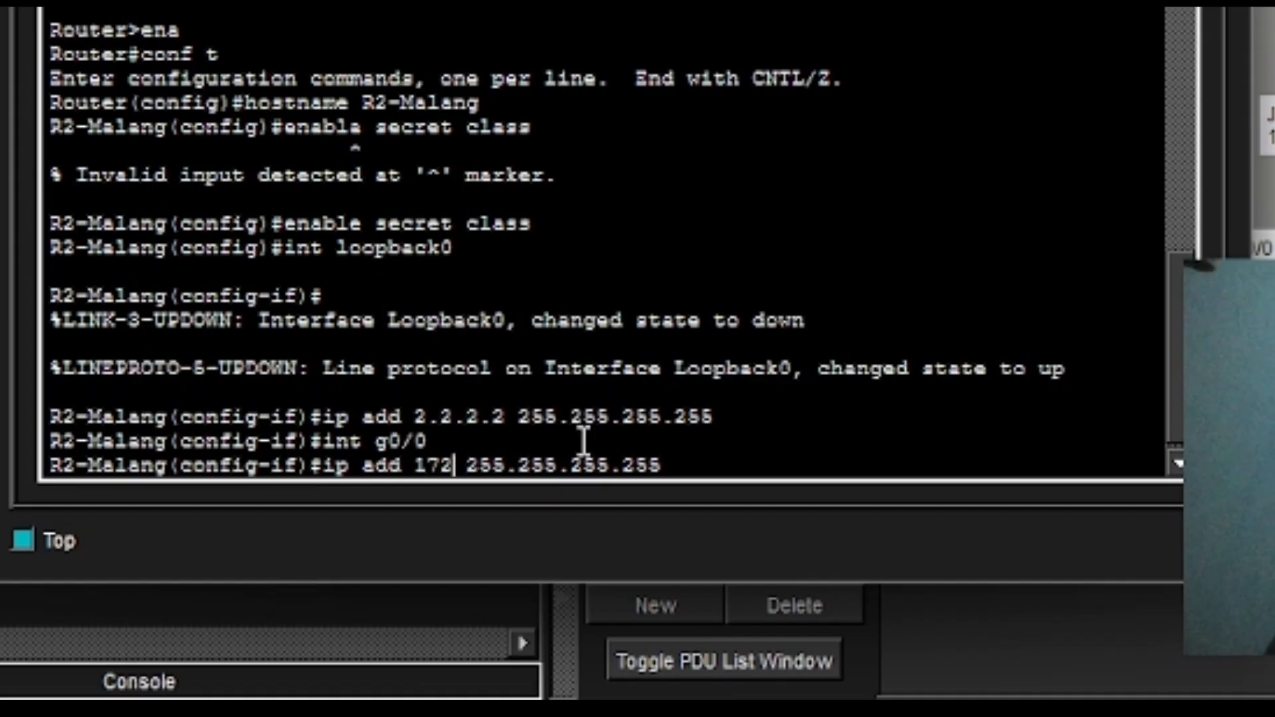
type("/")
key("BackSpace")
type(".16")
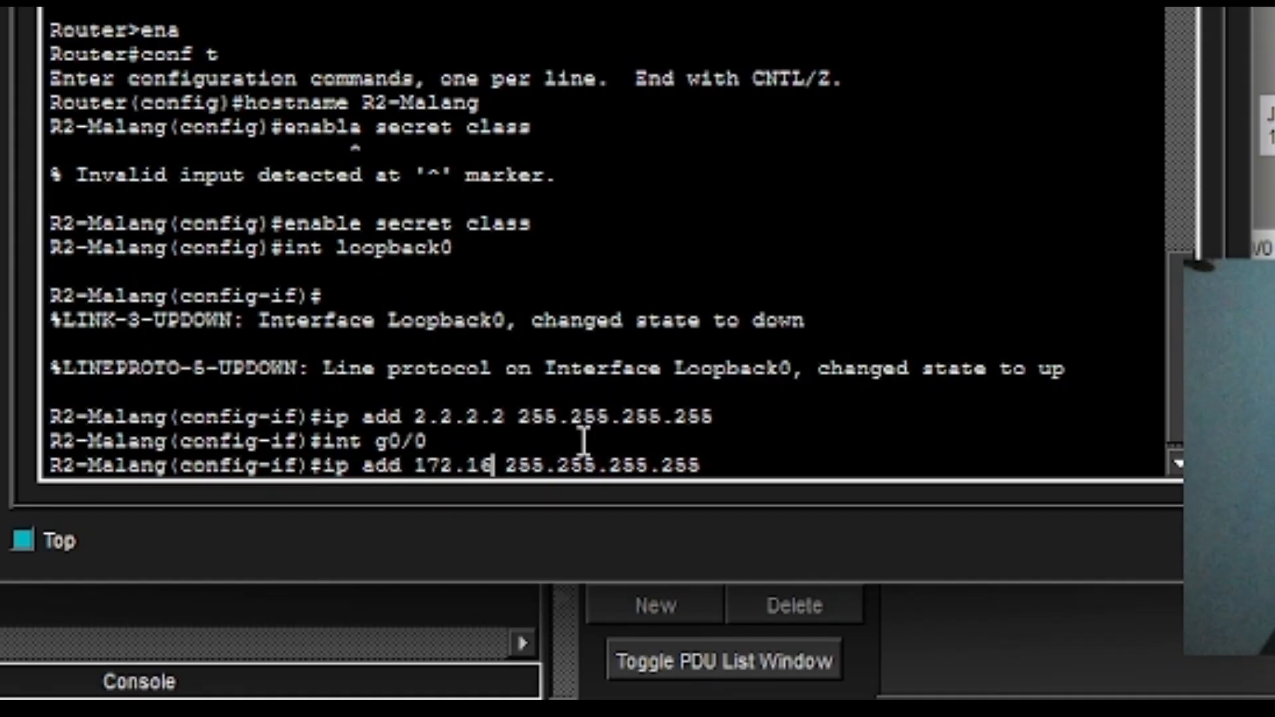
type(".1.1")
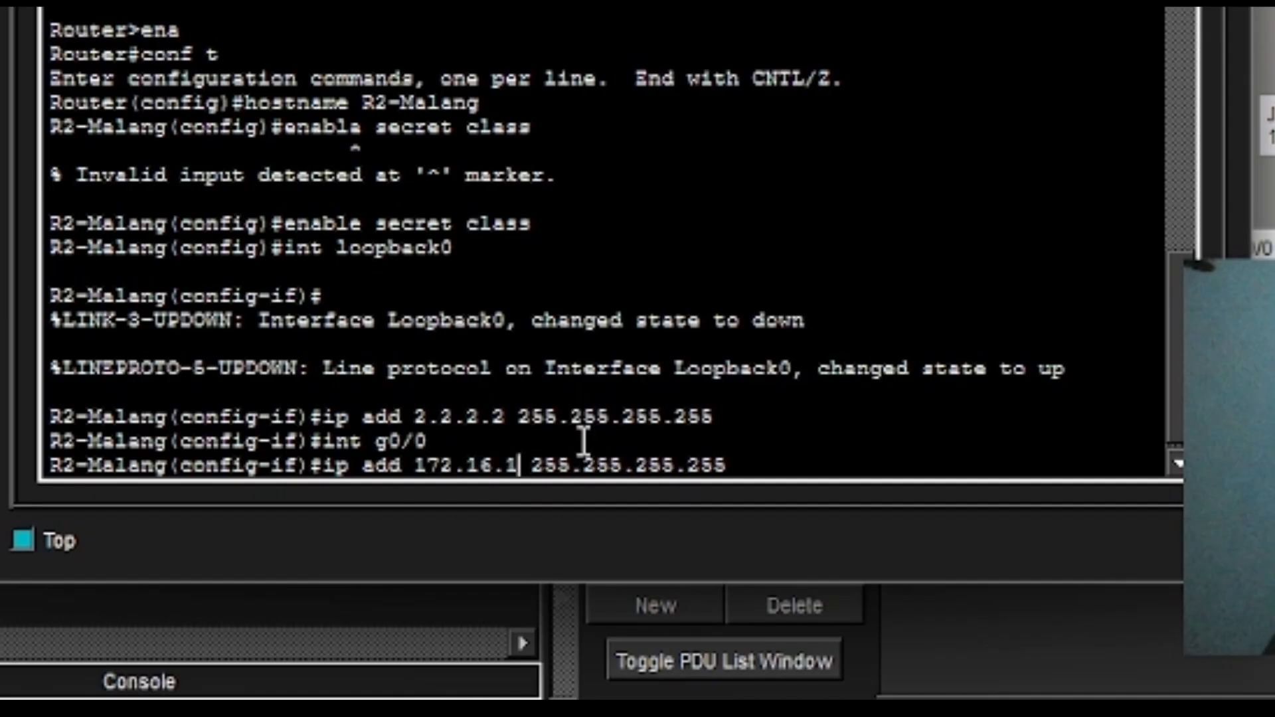
key("Right")
key("Right")
key("Right")
key("Right")
key("Right")
key("Right")
key("Right")
key("Right")
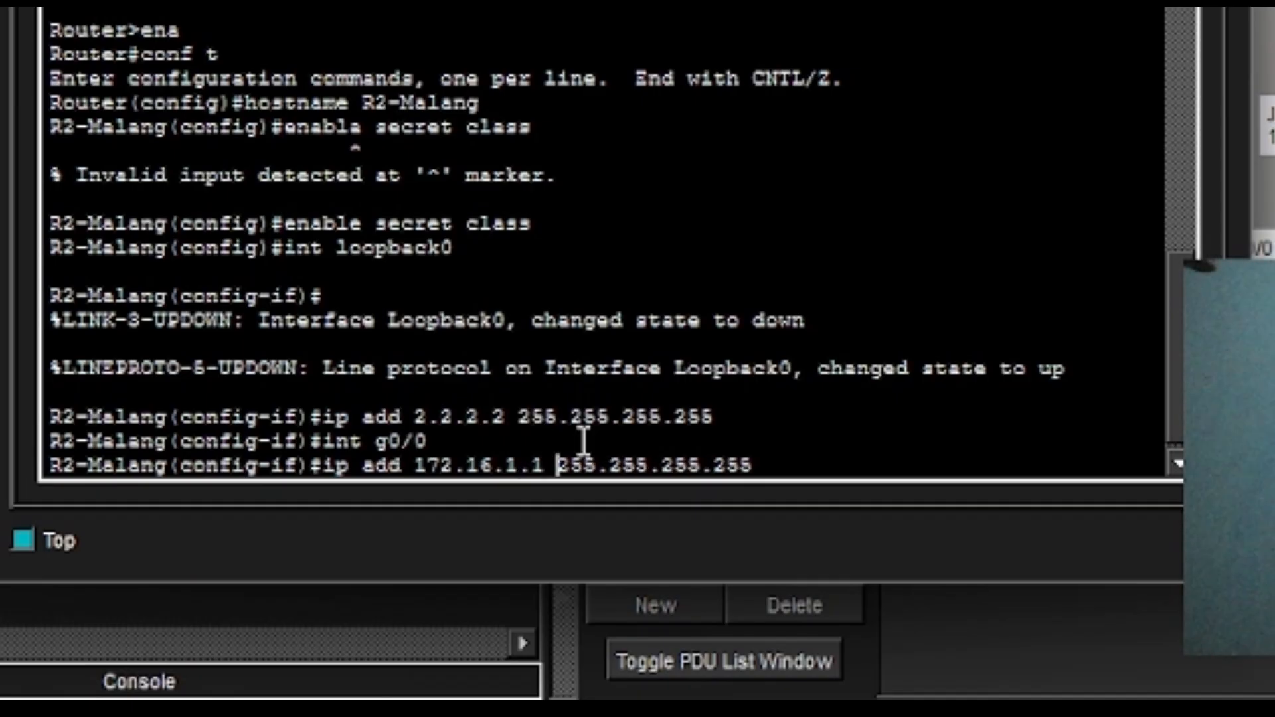
key("Right")
key("Right")
key("Delete")
key("Delete")
key("BackSpace")
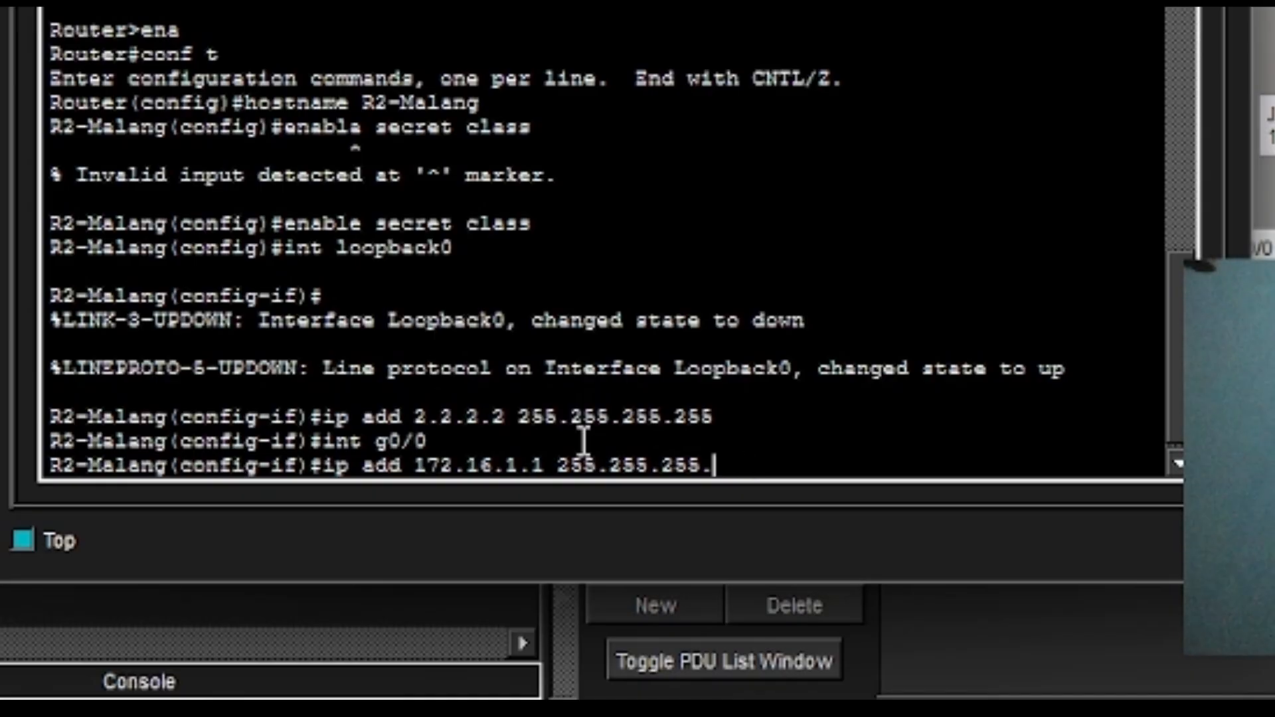
type("128")
key("Return")
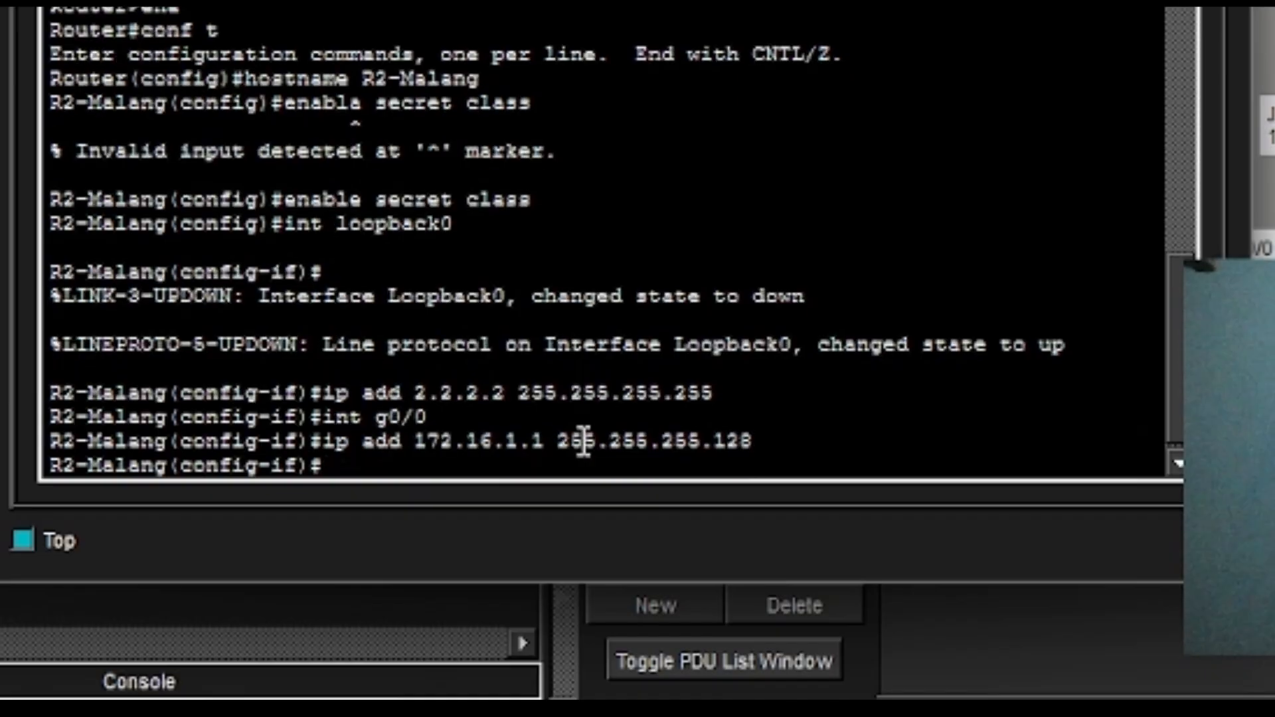
Bring GigabitEthernet0/0 up with no shutdown.
type("no sh")
key("Return")
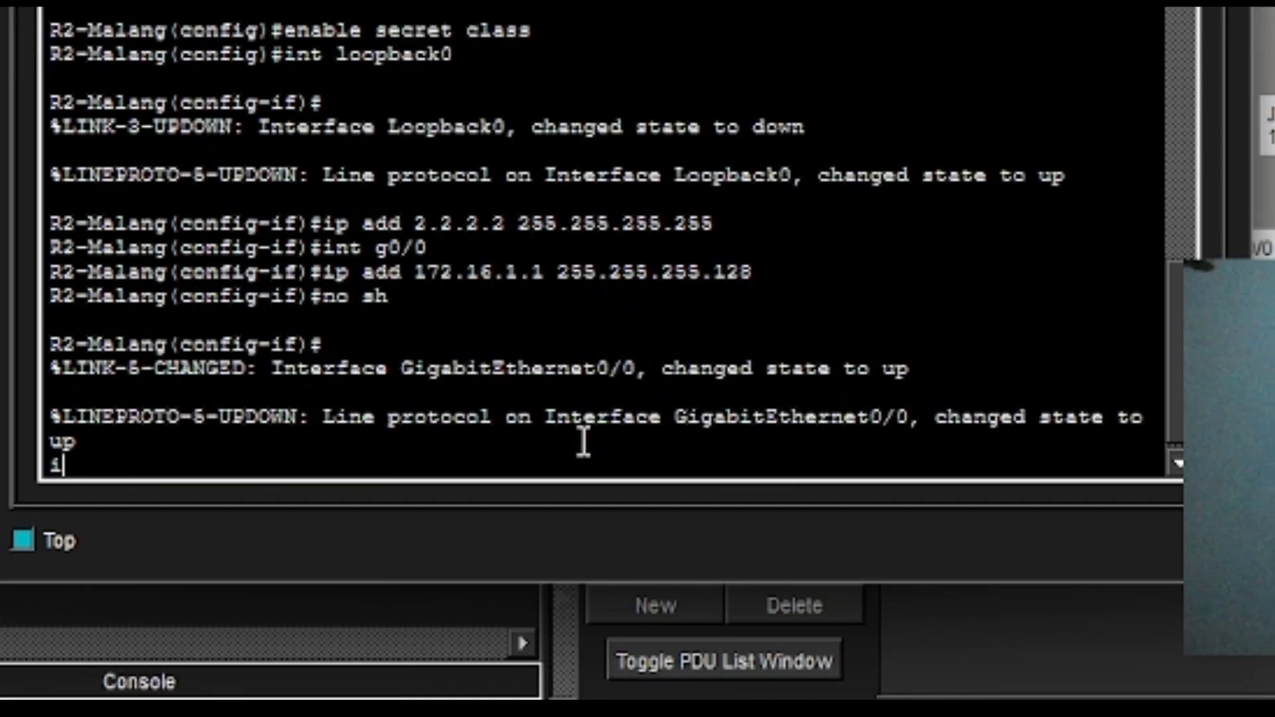
key("Return")
type("int se")
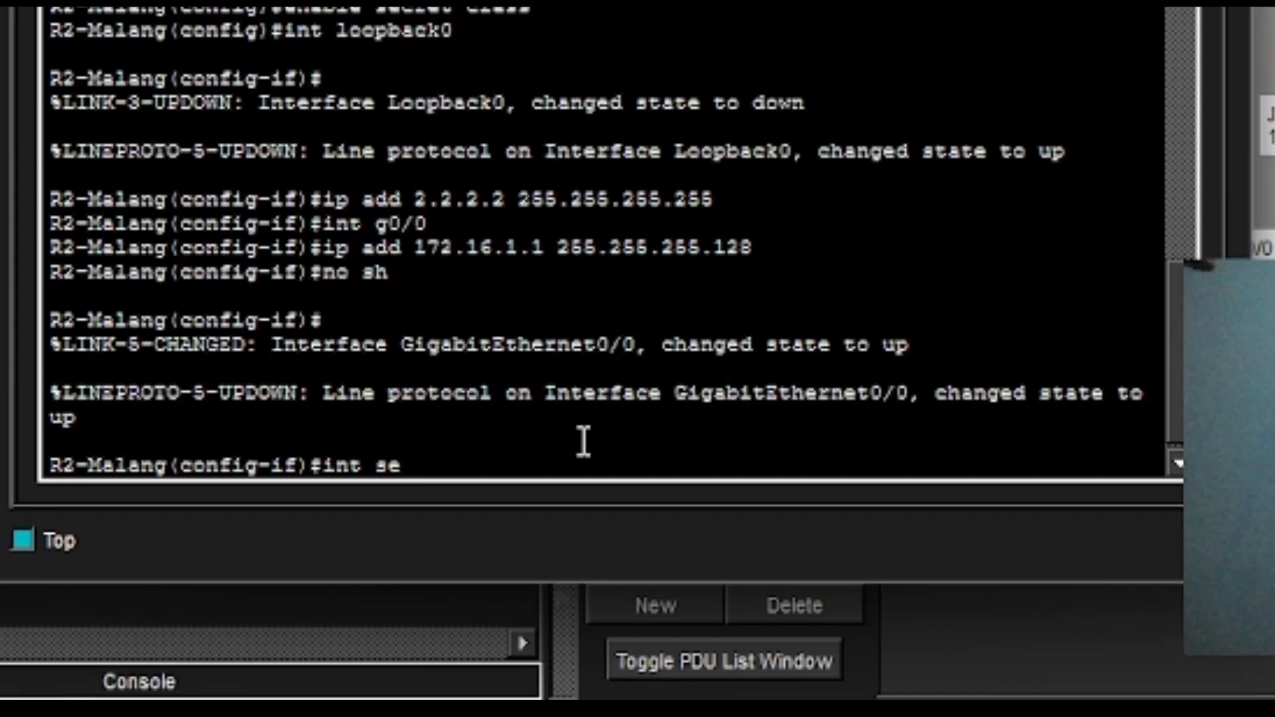
Enter Serial0/2/0 and assign it 172.16.2.2 255.255.255.252 by editing the recalled command.
type("0/2/0")
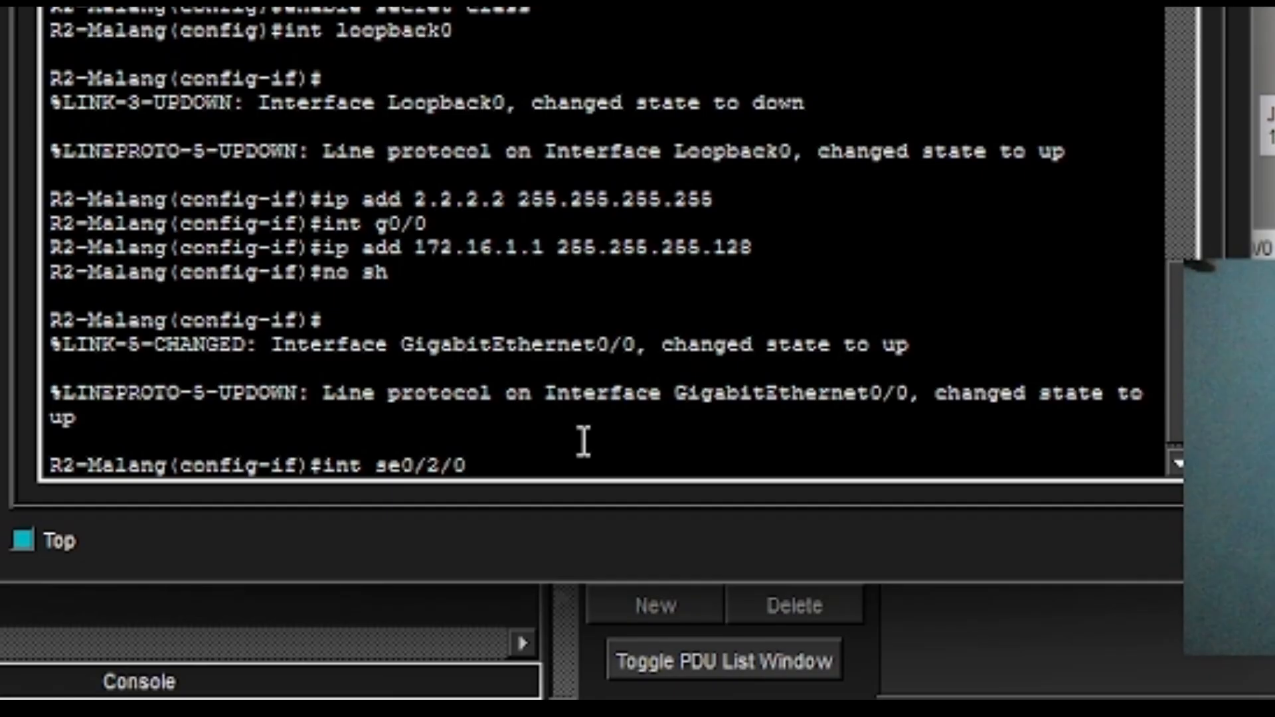
key("Return")
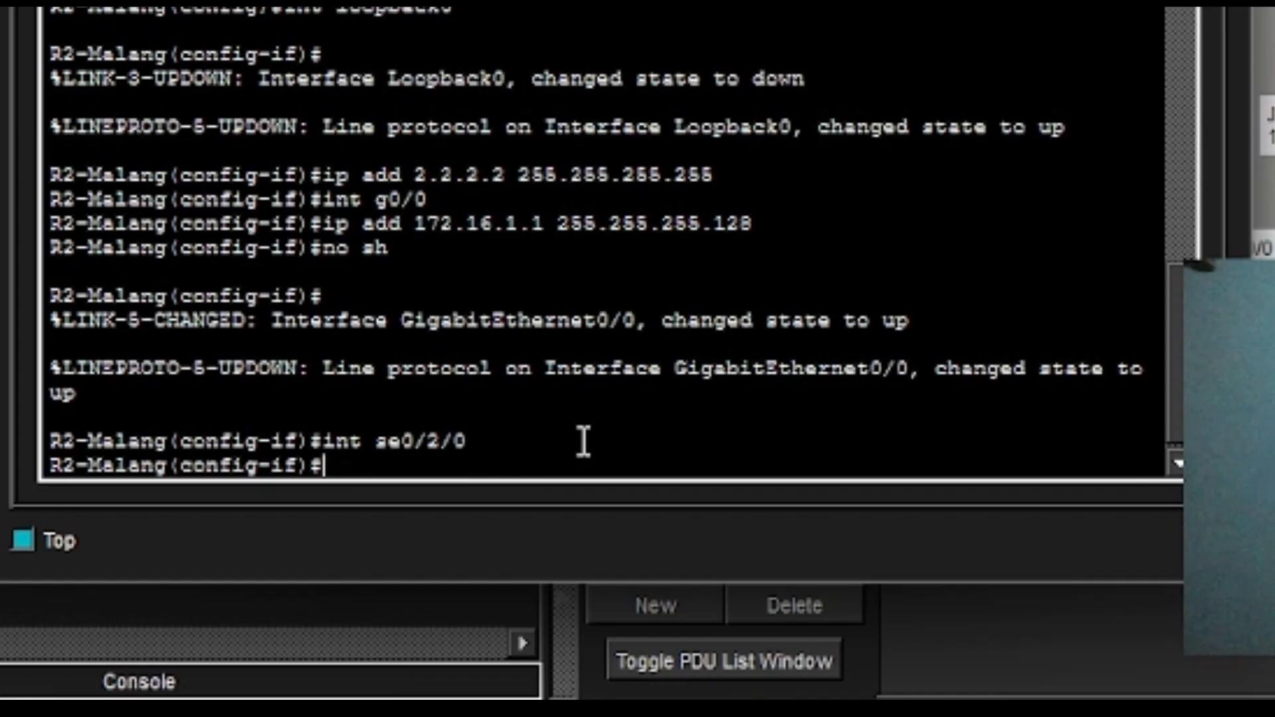
key("Up")
key("Up")
key("Up")
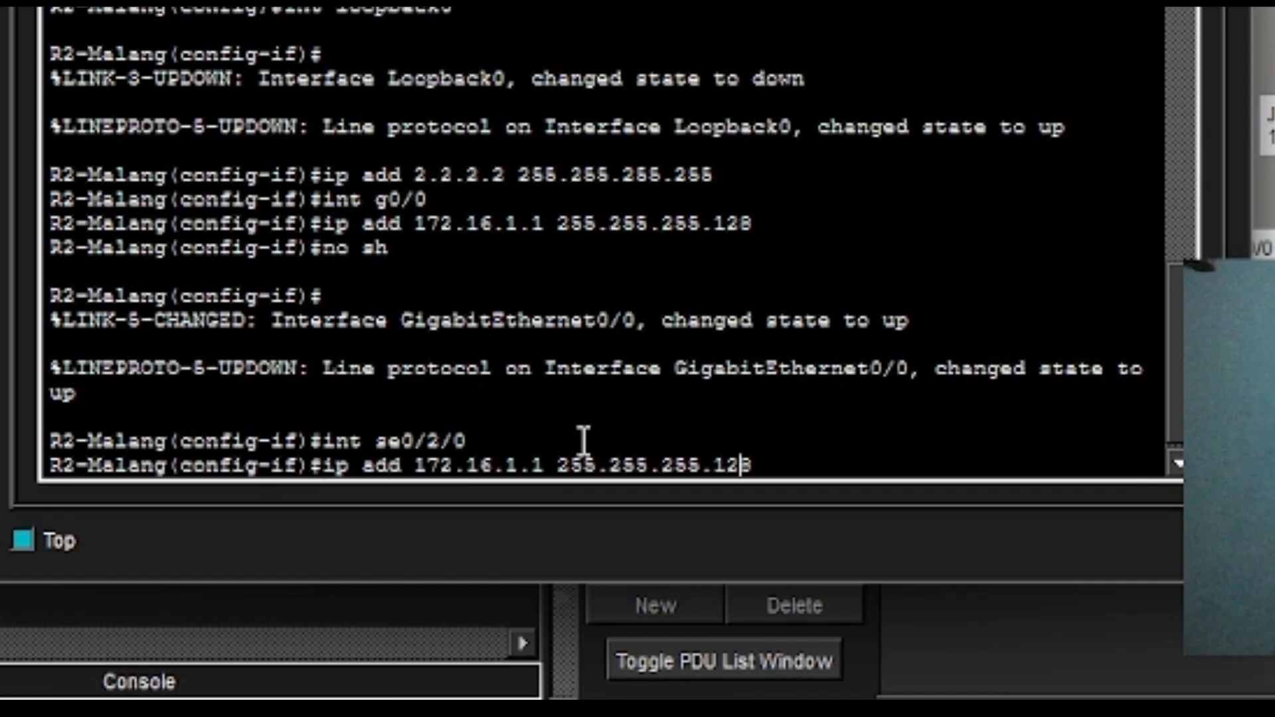
key("Left")
key("Left")
key("Left")
key("Left")
key("Left")
key("Left")
key("Left")
key("Left")
key("BackSpace")
key("BackSpace")
key("BackSpace")
type("2")
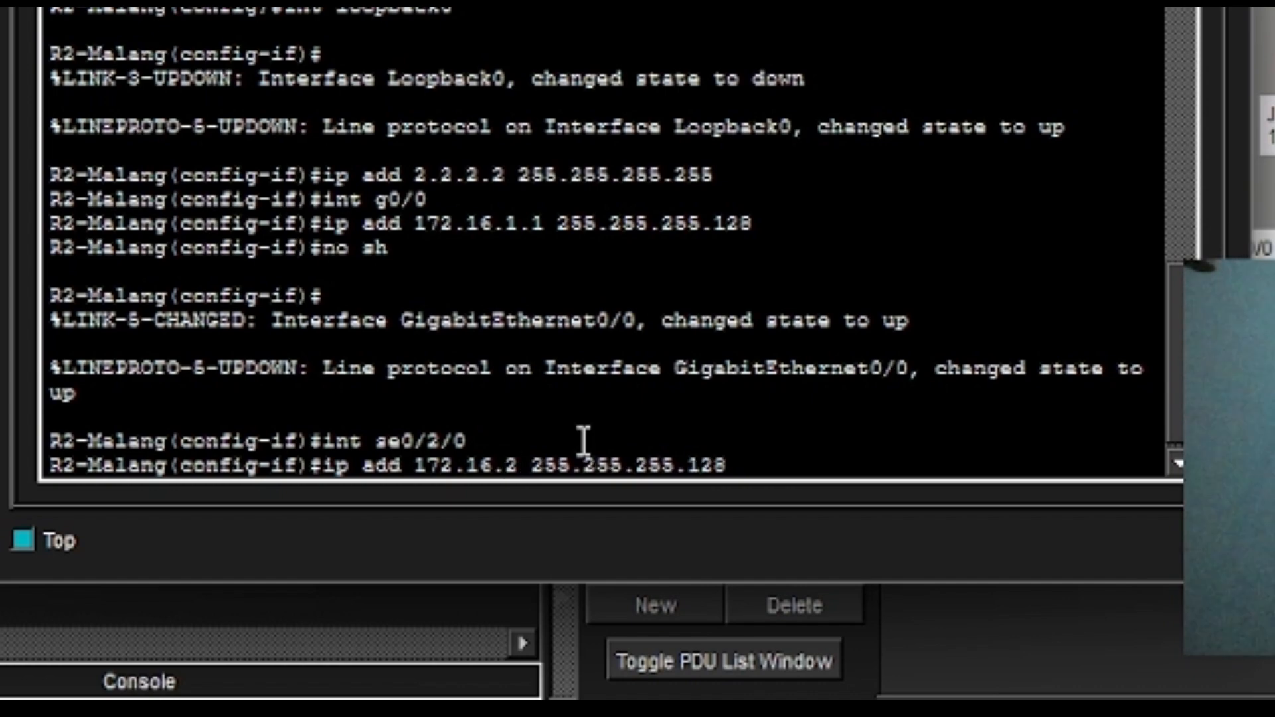
type(".2")
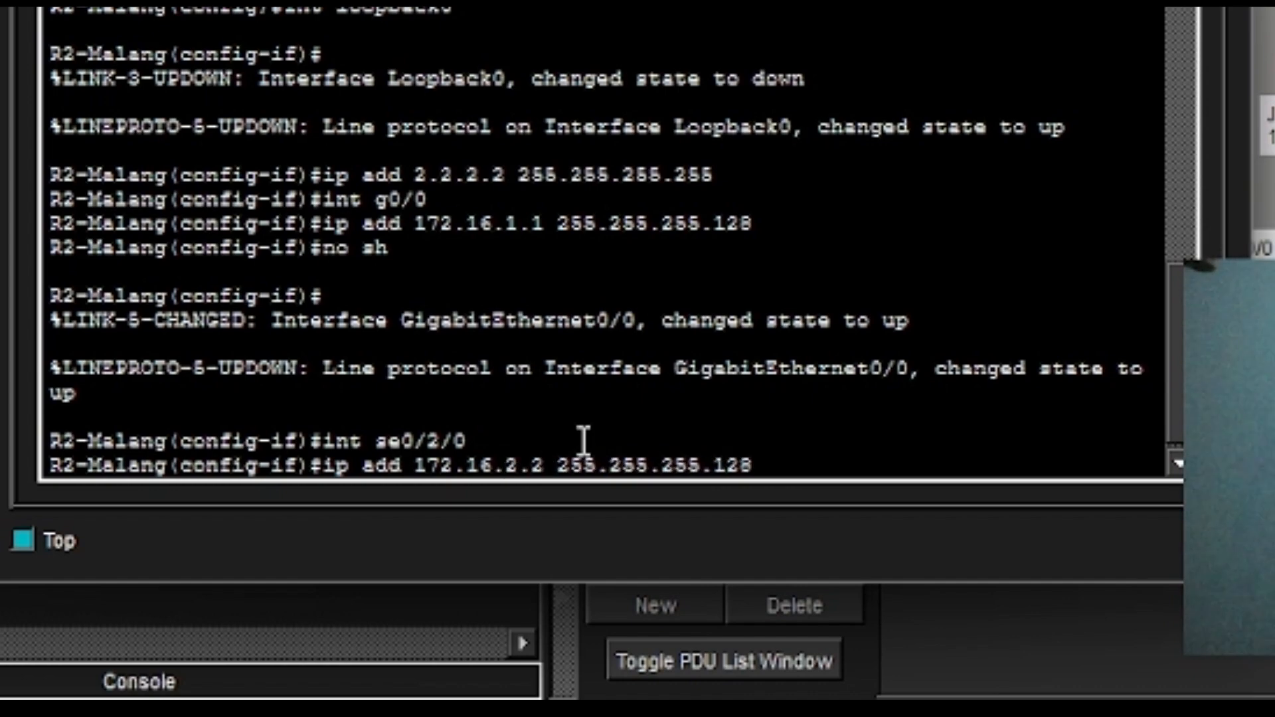
key("Right")
key("Right")
key("Right")
key("Right")
key("Right")
key("Right")
key("Right")
key("Right")
key("Right")
key("Right")
key("Right")
key("Right")
key("Right")
key("Right")
key("Right")
key("BackSpace")
key("BackSpace")
key("BackSpace")
type("252")
key("Return")
Enable Serial0/2/0 with no shutdown.
type("no sh")
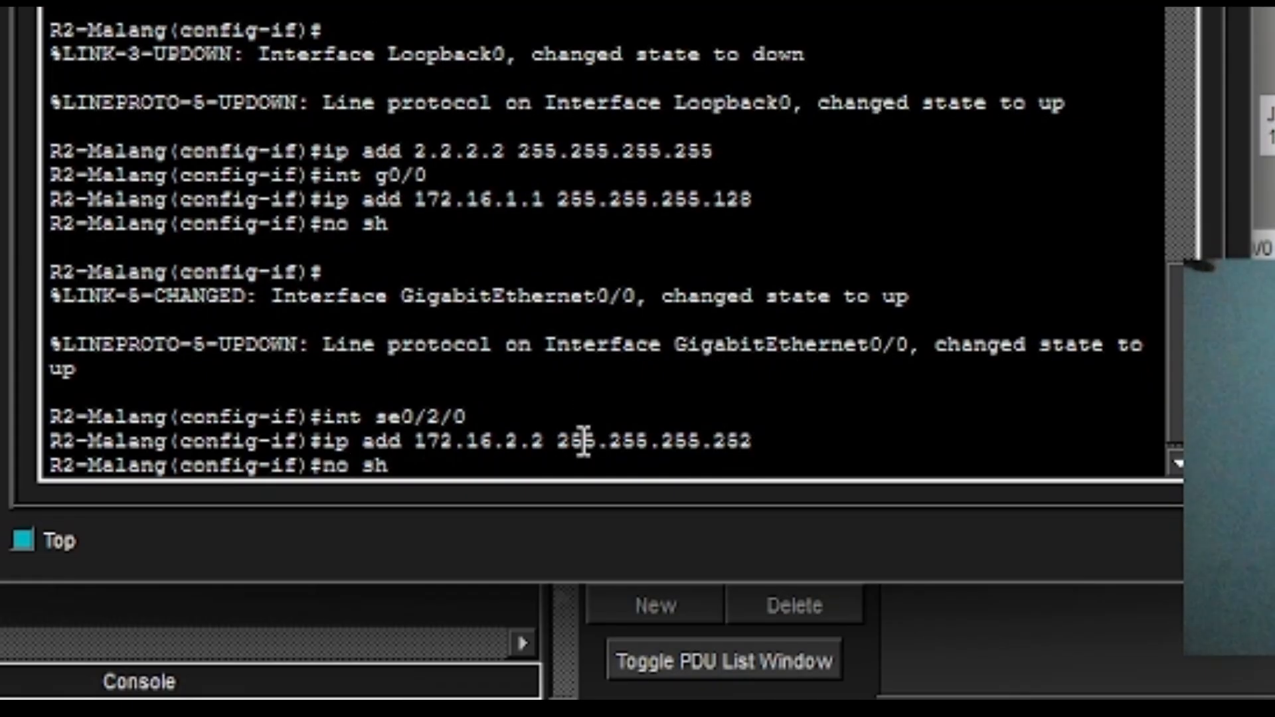
key("Return")
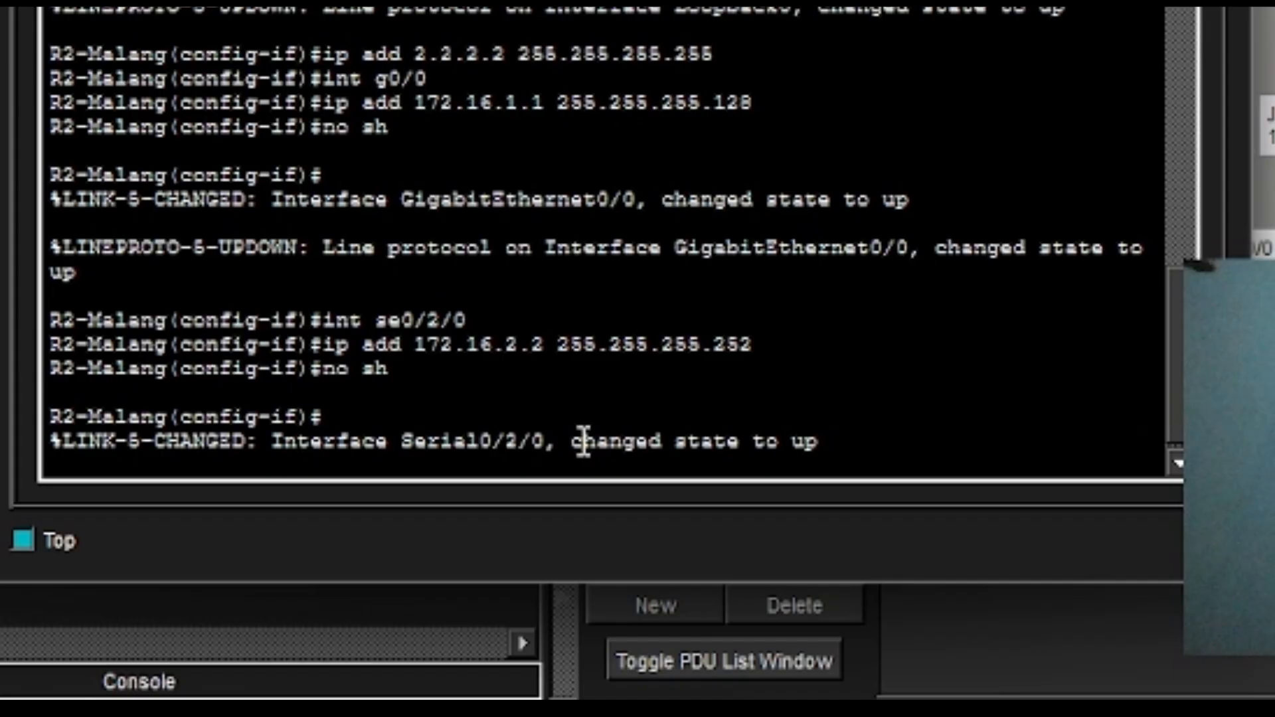
key("Return")
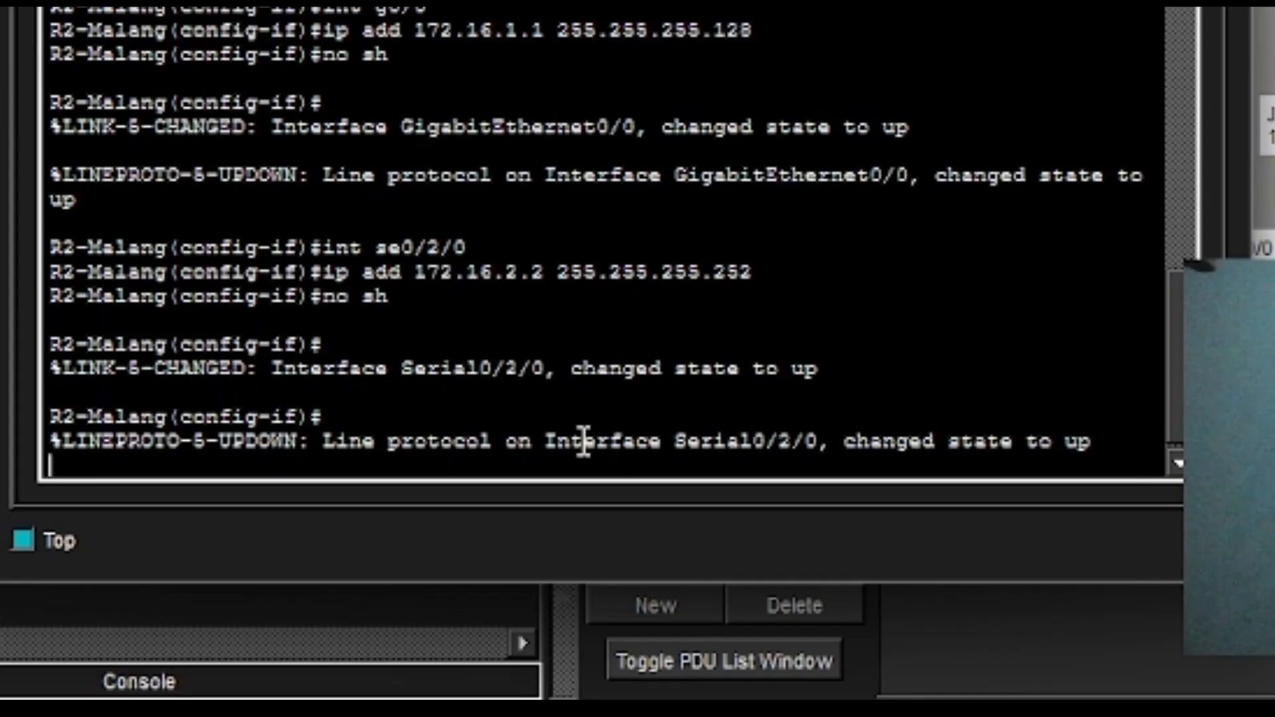
Enter Serial0/2/1 and assign it 172.16.2.13 255.255.255.252.
key("Return")
type("in")
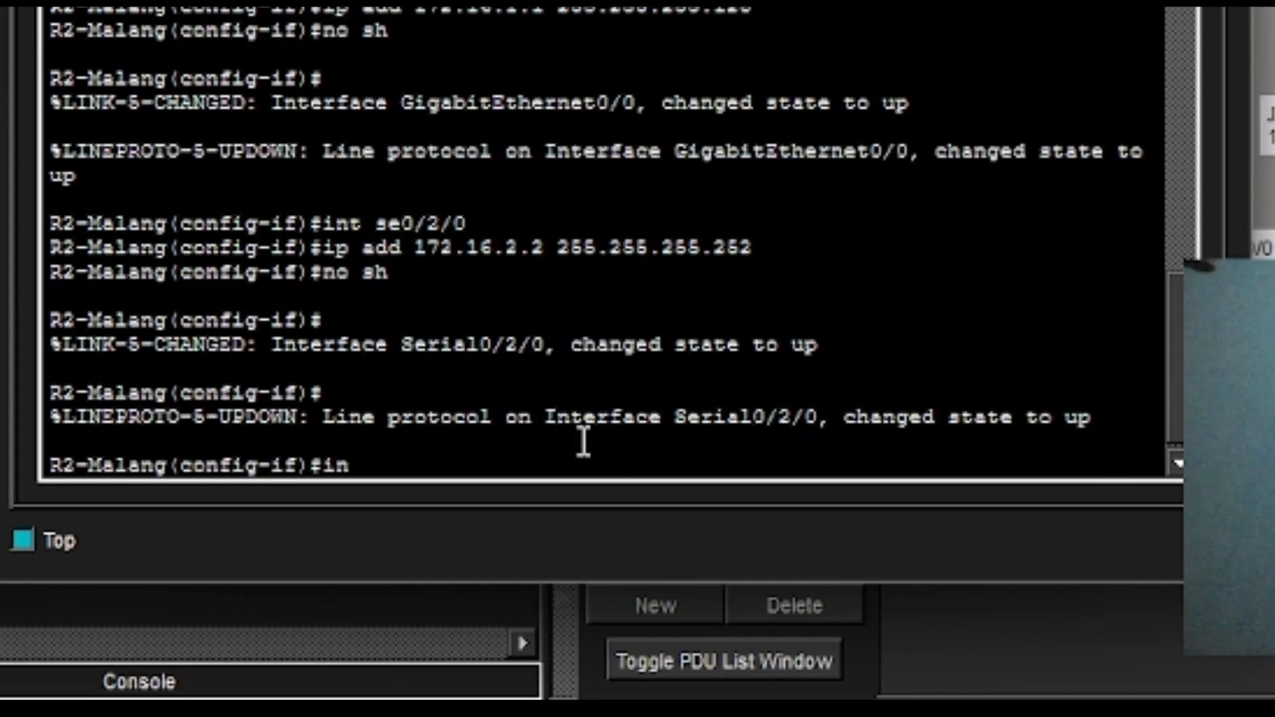
type("t se0/")
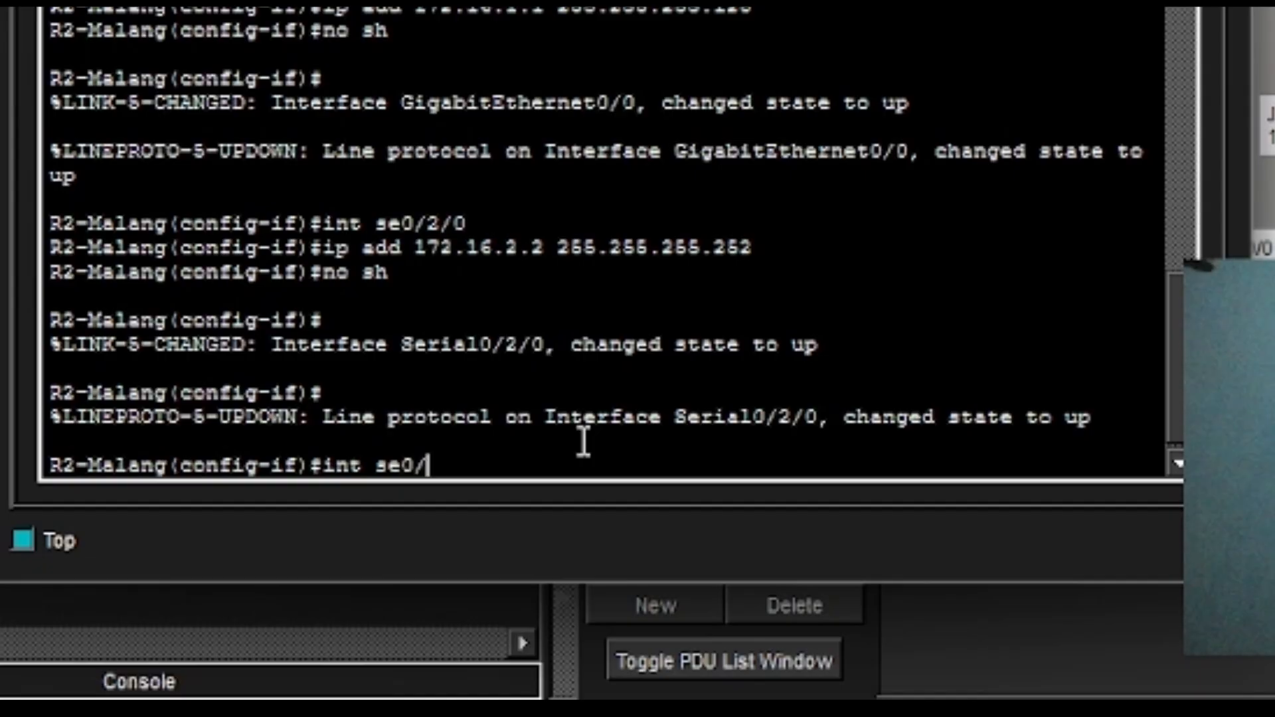
type("2/1")
key("Return")
key("Up")
key("Up")
key("Up")
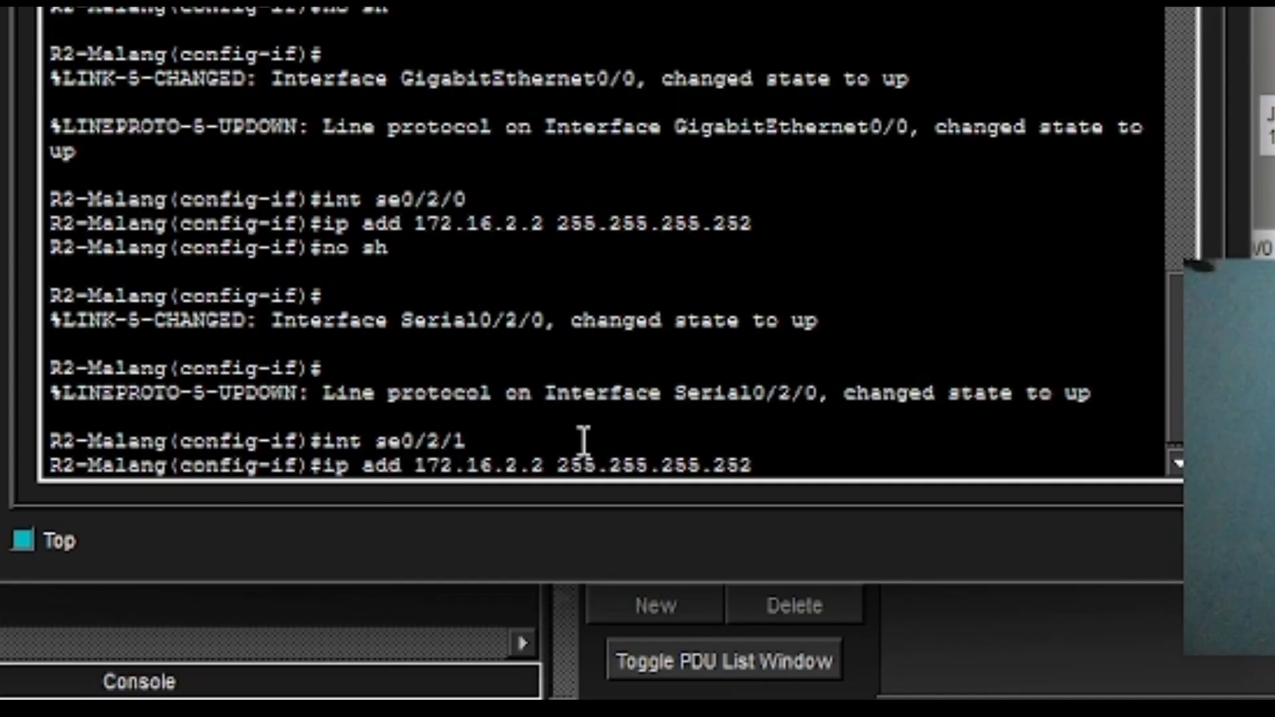
key("Left")
key("Left")
key("Left")
key("Left")
key("Left")
key("Left")
key("Left")
key("Left")
key("Left")
key("Left")
key("Left")
key("Left")
key("Left")
key("Left")
key("Left")
key("Left")
key("BackSpace")
key("BackSpace")
key("BackSpace")
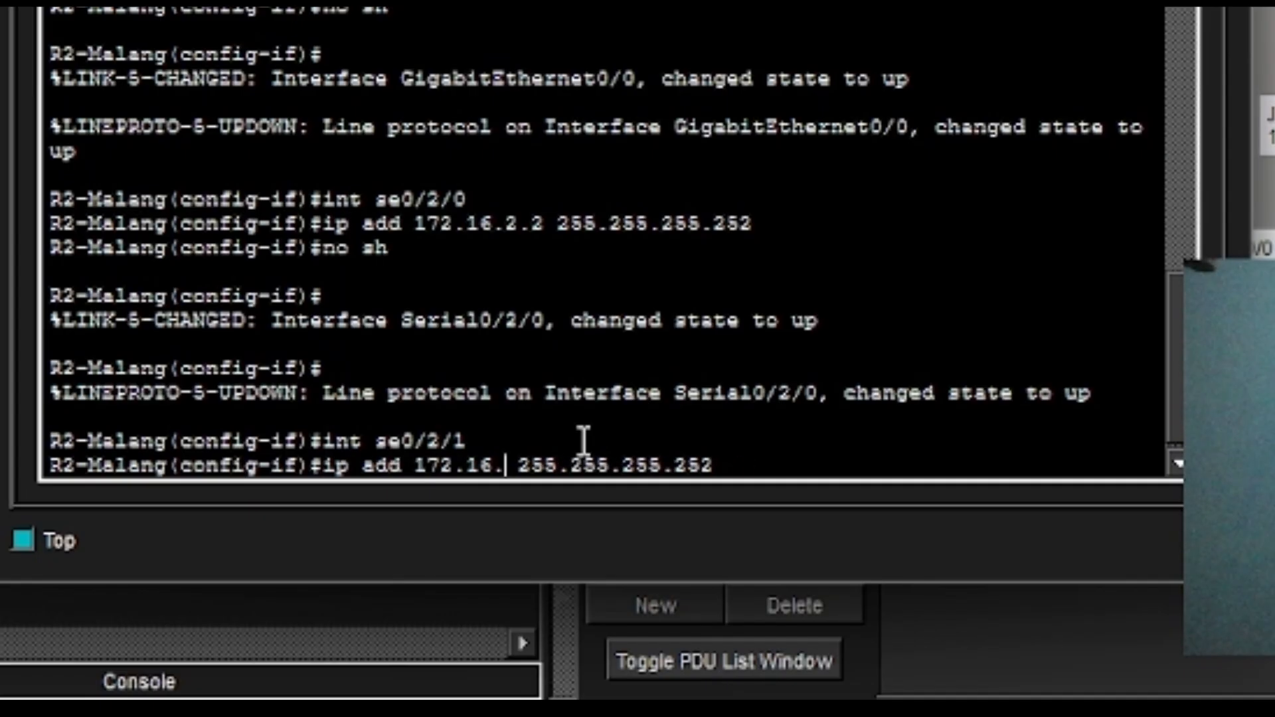
type("2.14")
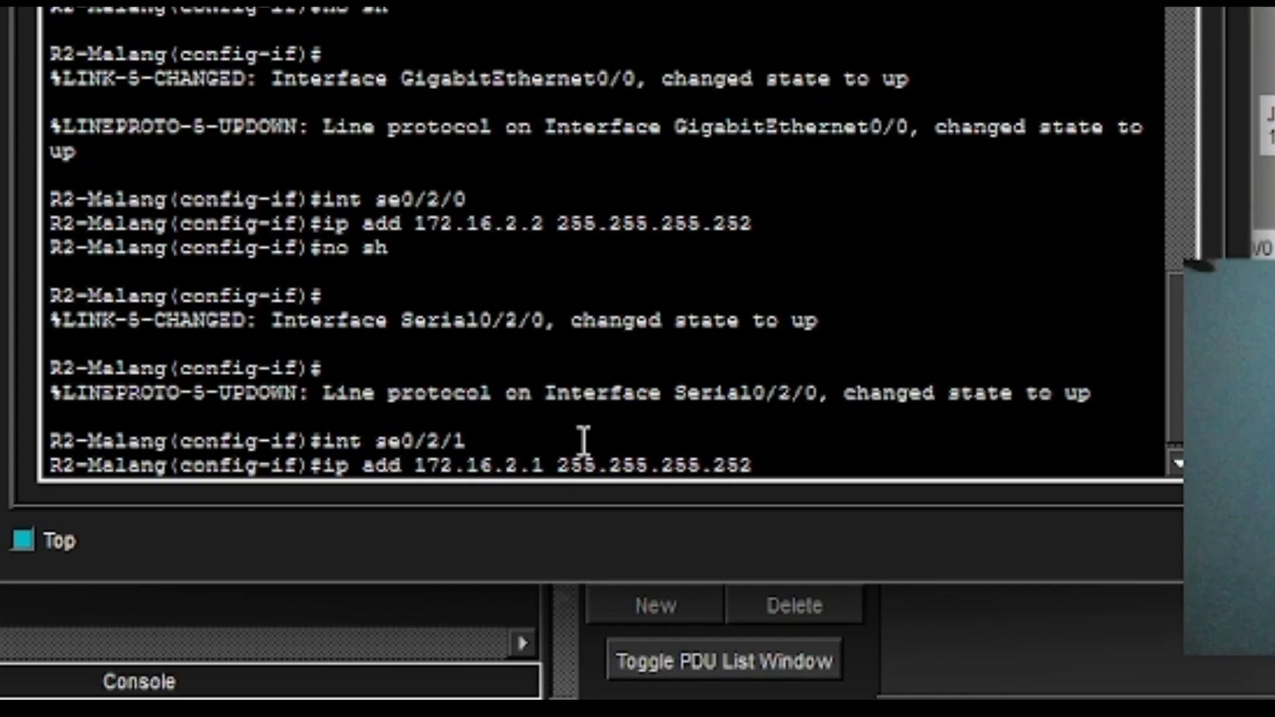
key("BackSpace")
type("3")
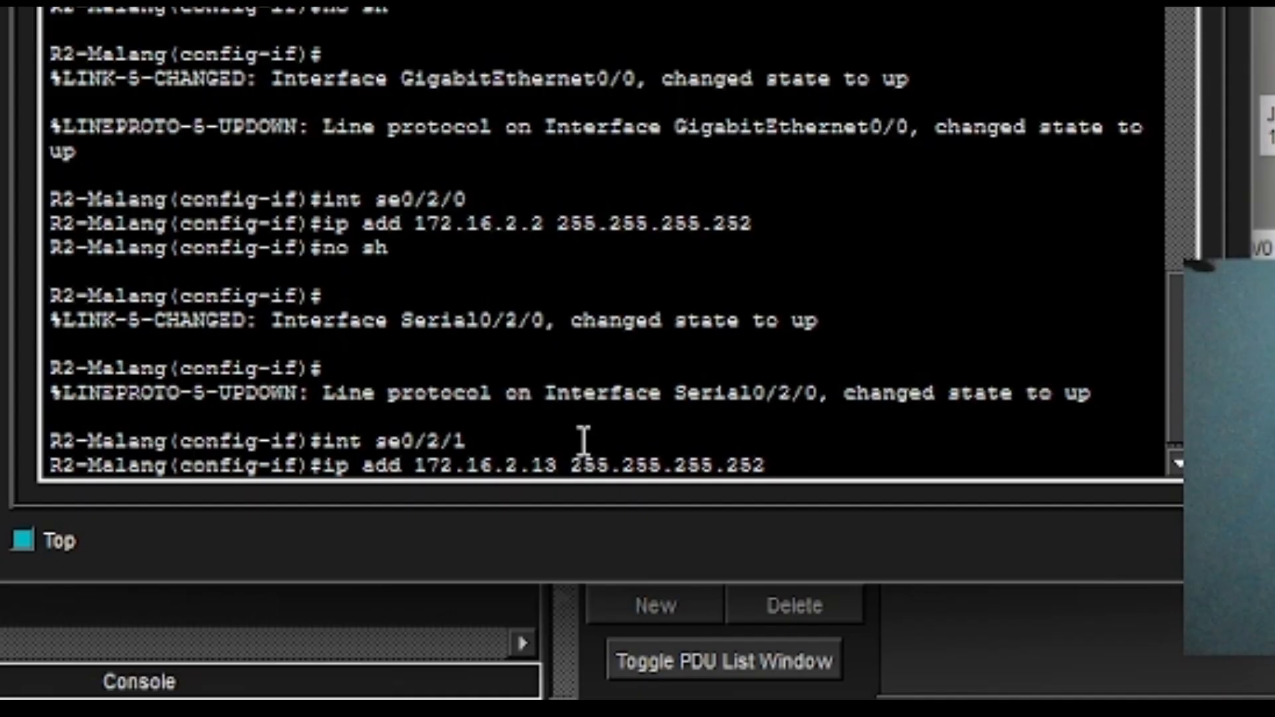
key("Return")
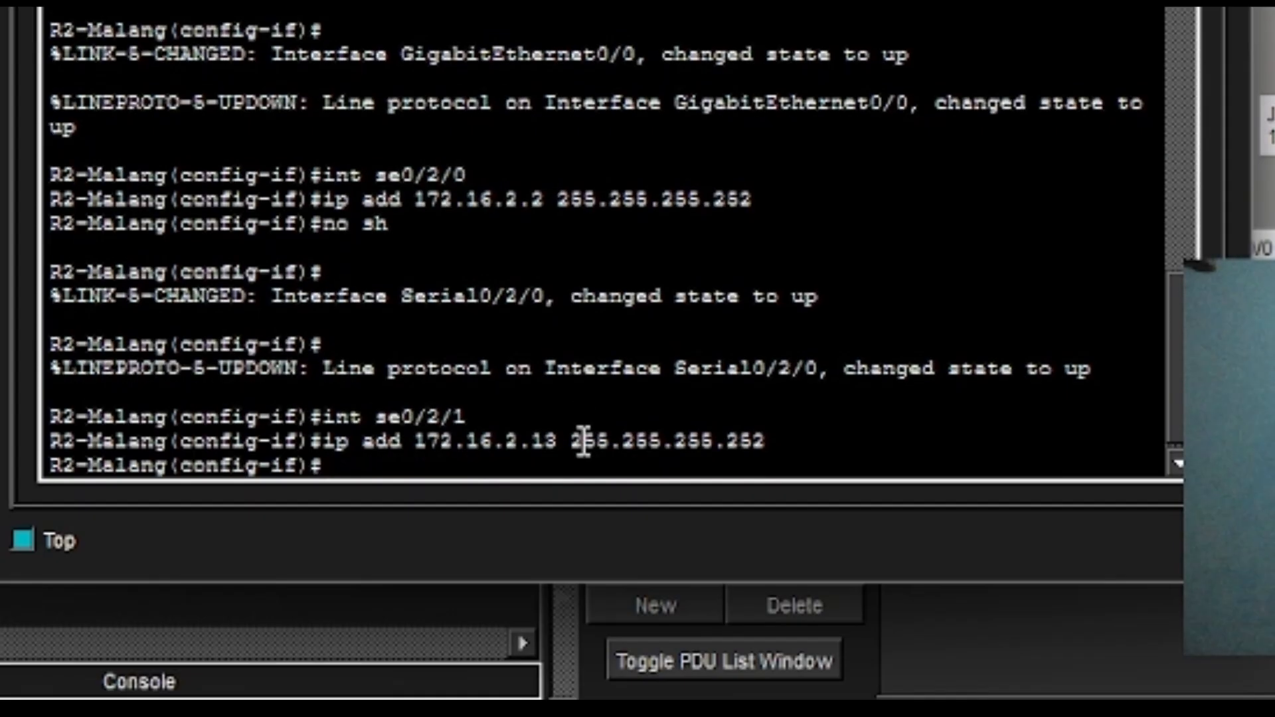
Enable Serial0/2/1 with no shutdown, then start editing the recalled interface command for another serial port.
type("no sh")
key("Return")
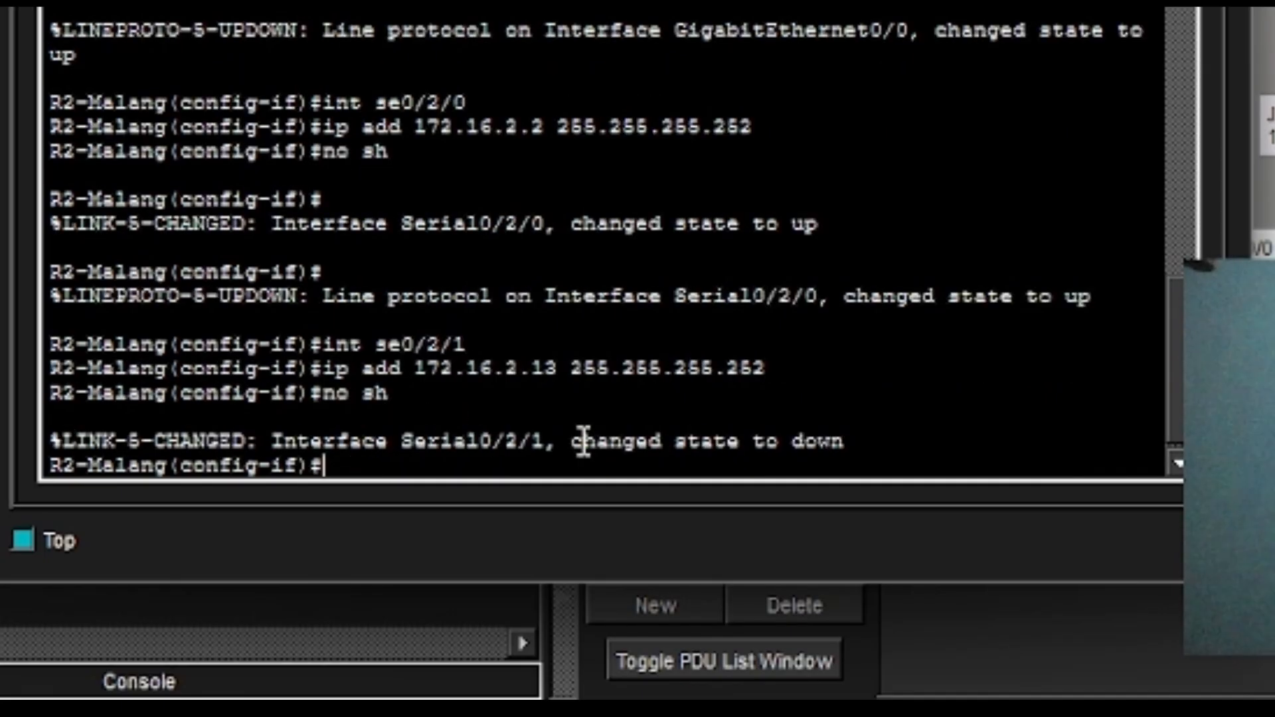
key("Up")
key("Up")
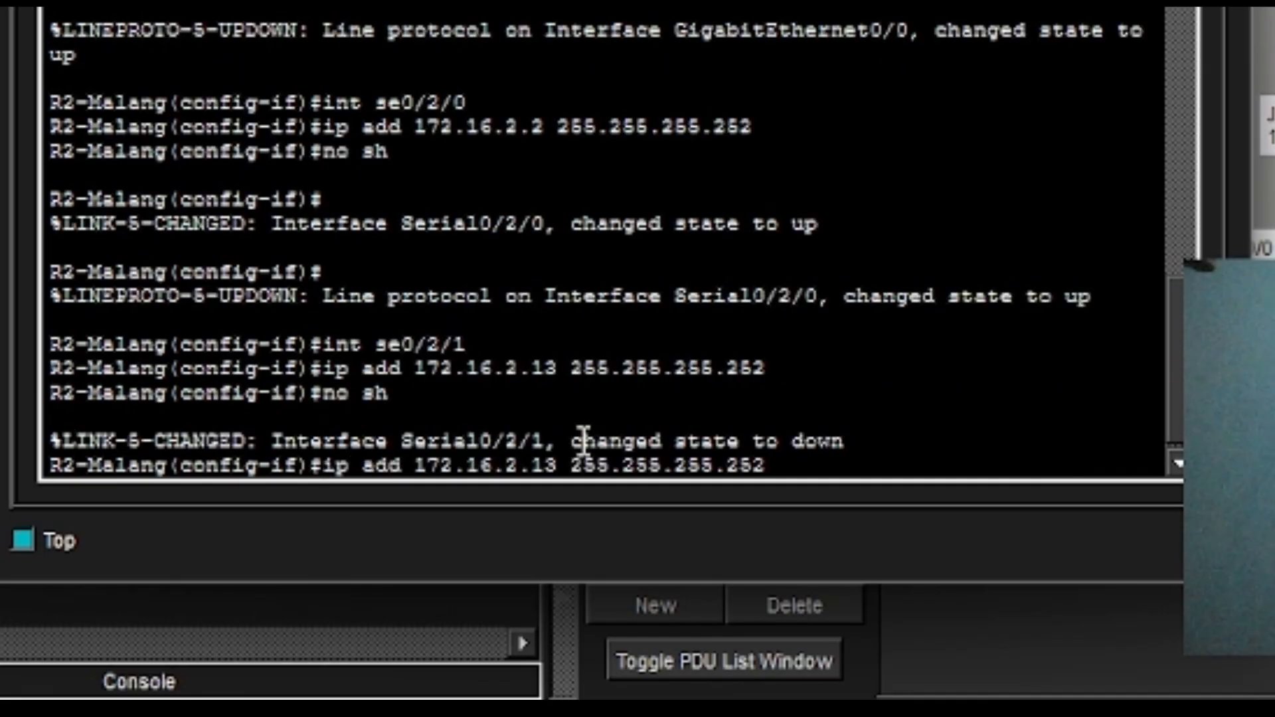
key("Up")
key("BackSpace")
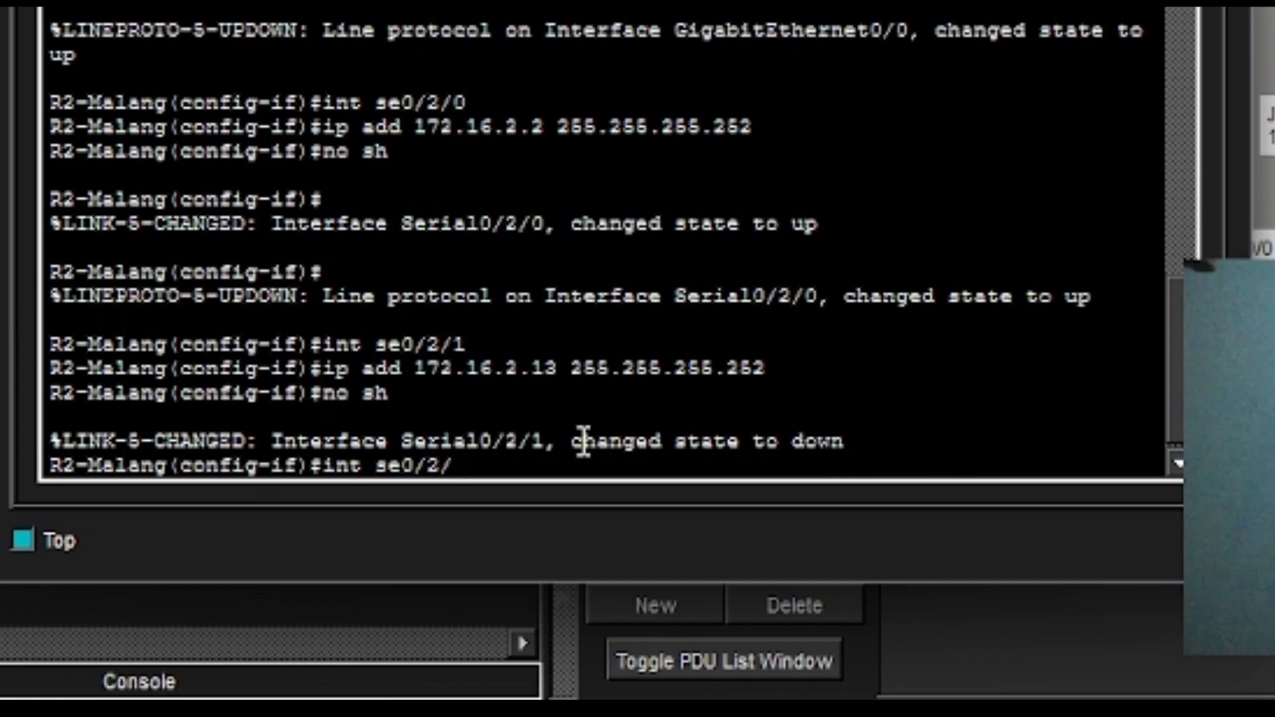
key("BackSpace")
type("3/0")
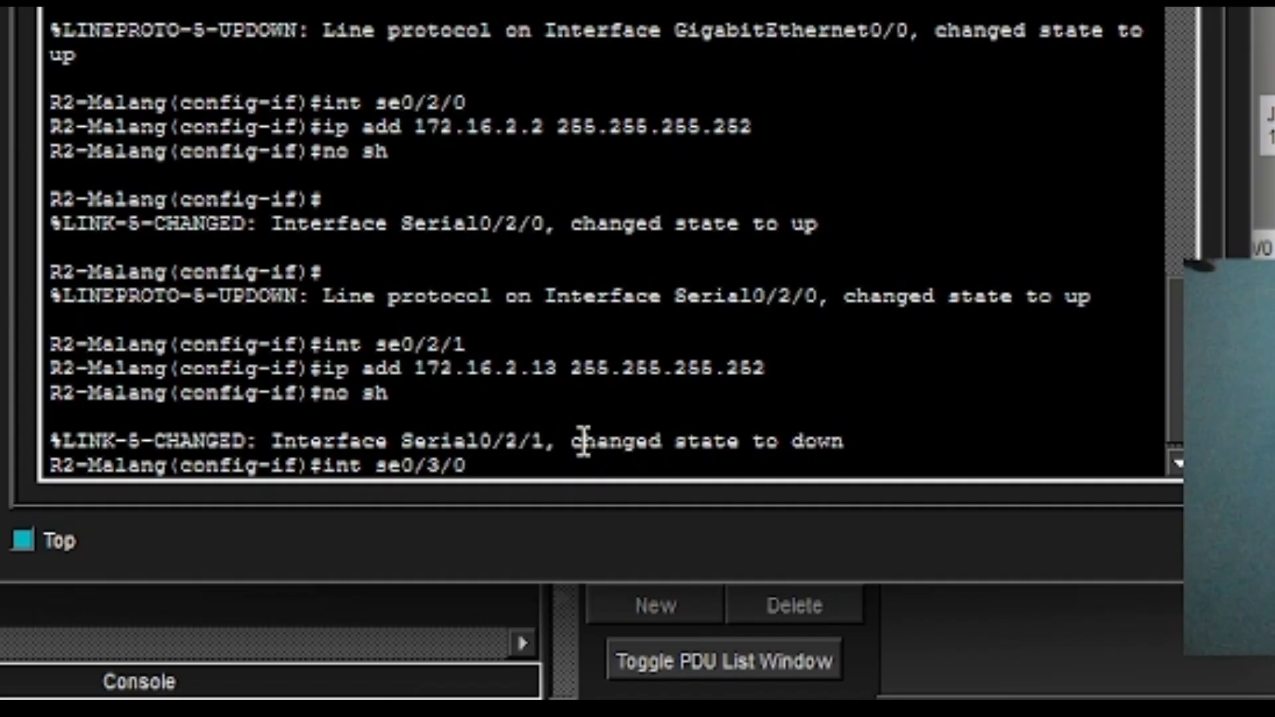
Assign Serial0/3/0 the address 172.16.2.17 255.255.255.252 by editing the recalled command.
key("Return")
key("Up")
key("Up")
key("Up")
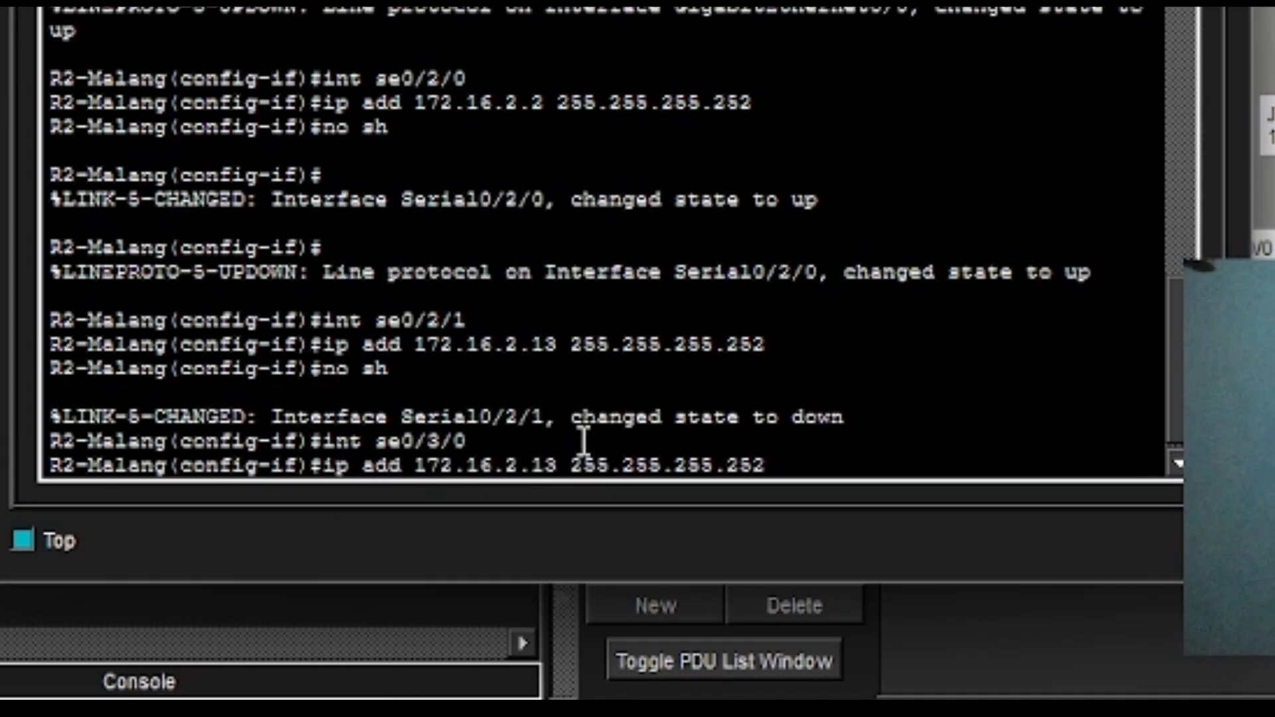
key("Left")
key("Left")
key("Left")
key("Left")
key("Left")
key("Left")
key("Left")
key("Left")
key("Left")
key("Left")
key("Left")
key("Left")
key("Left")
key("Left")
key("Left")
key("Left")
key("Left")
key("Delete")
type("7")
key("Return")
Enable Serial0/3/0 with no shutdown, then recall the Serial0/2/1 interface command.
type("no sh")
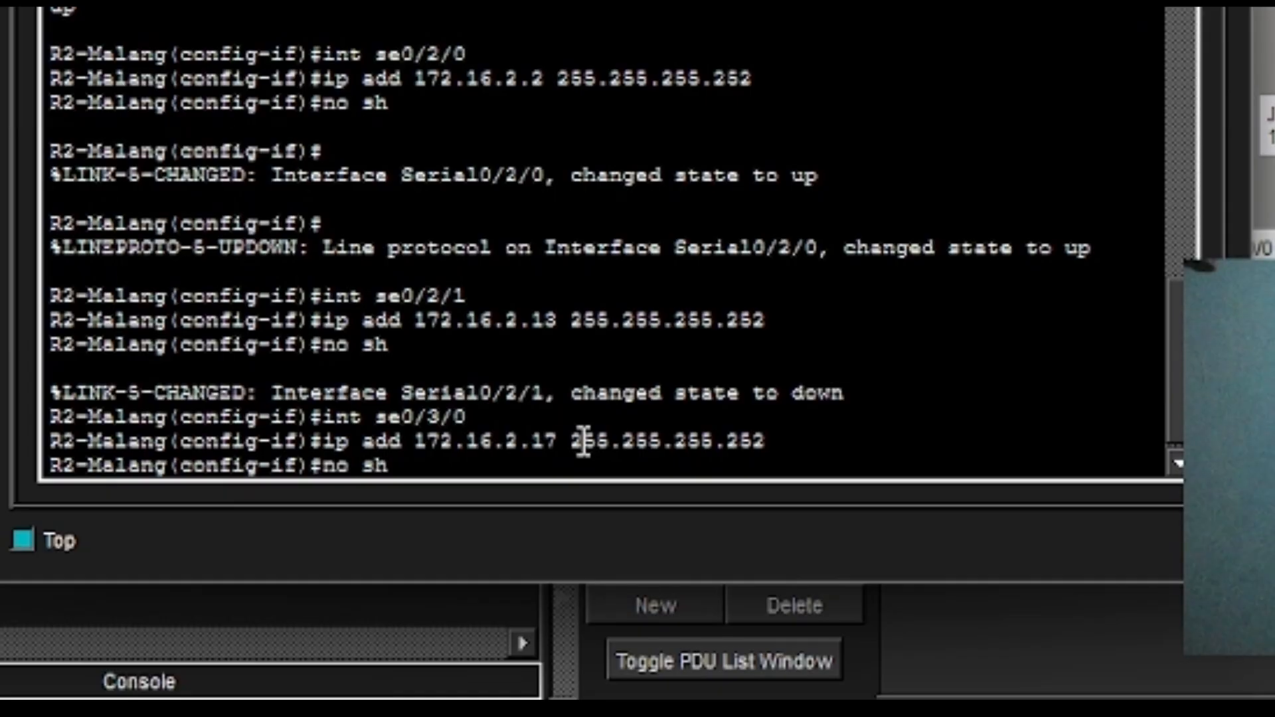
key("Return")
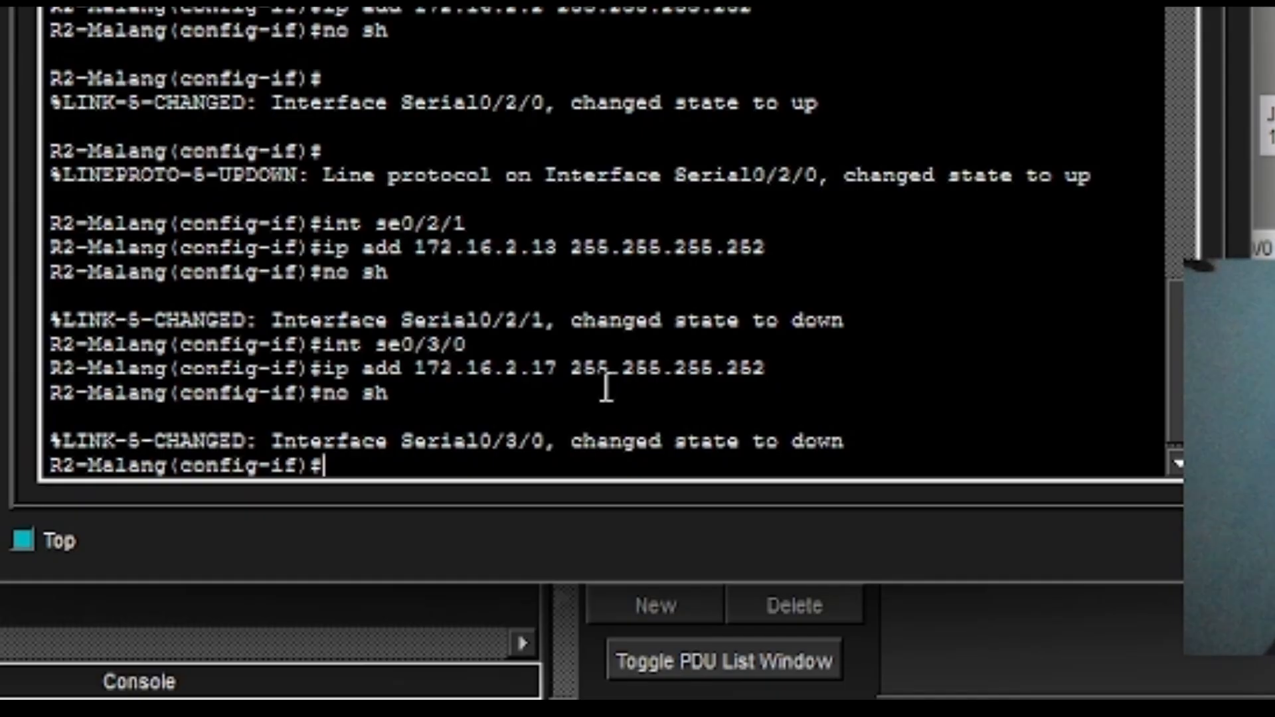
key("Up")
key("Up")
key("Up")
key("Up")
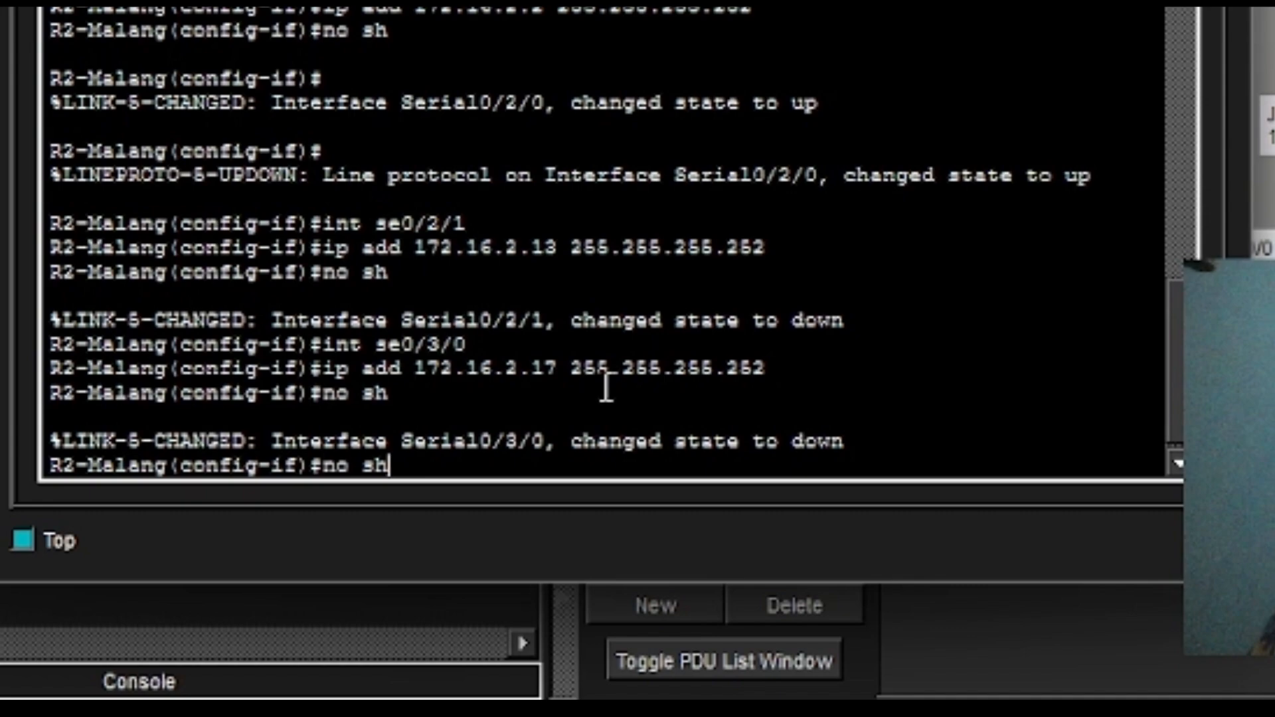
key("Up")
key("Up")
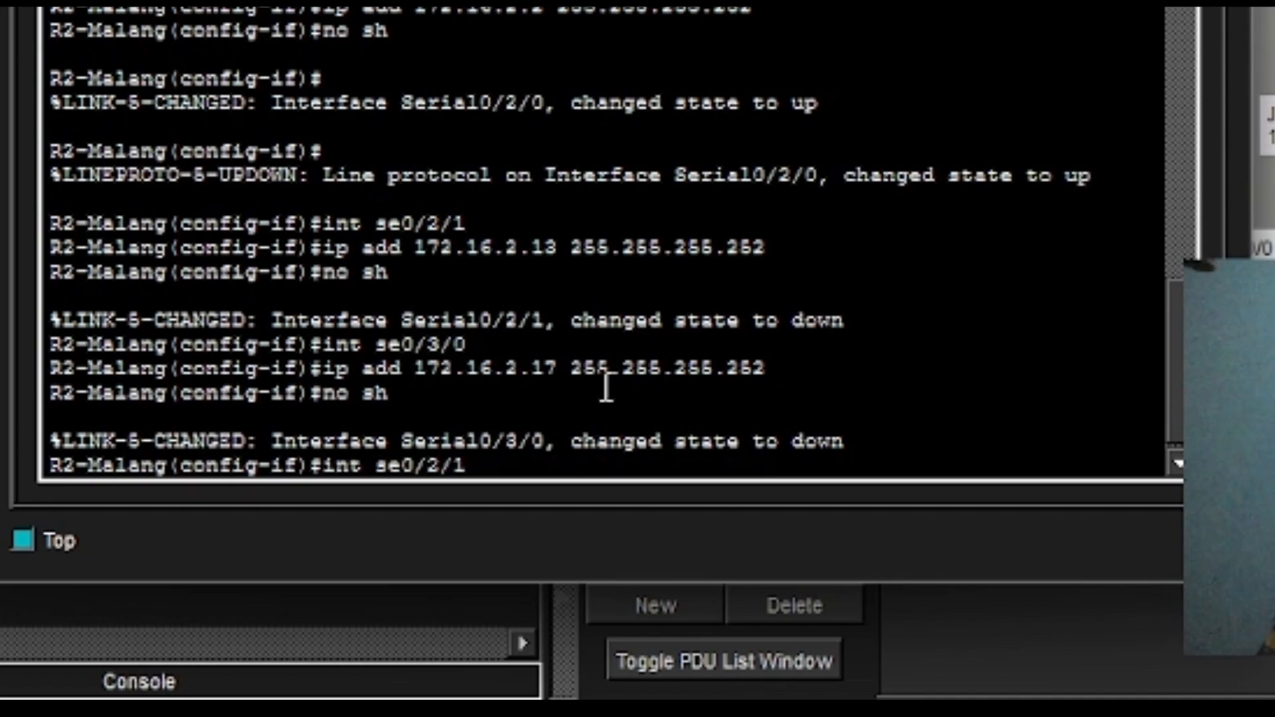
key("Down")
Set clock rate 64000 on Serial0/2/1.
key("Return")
type("clo")
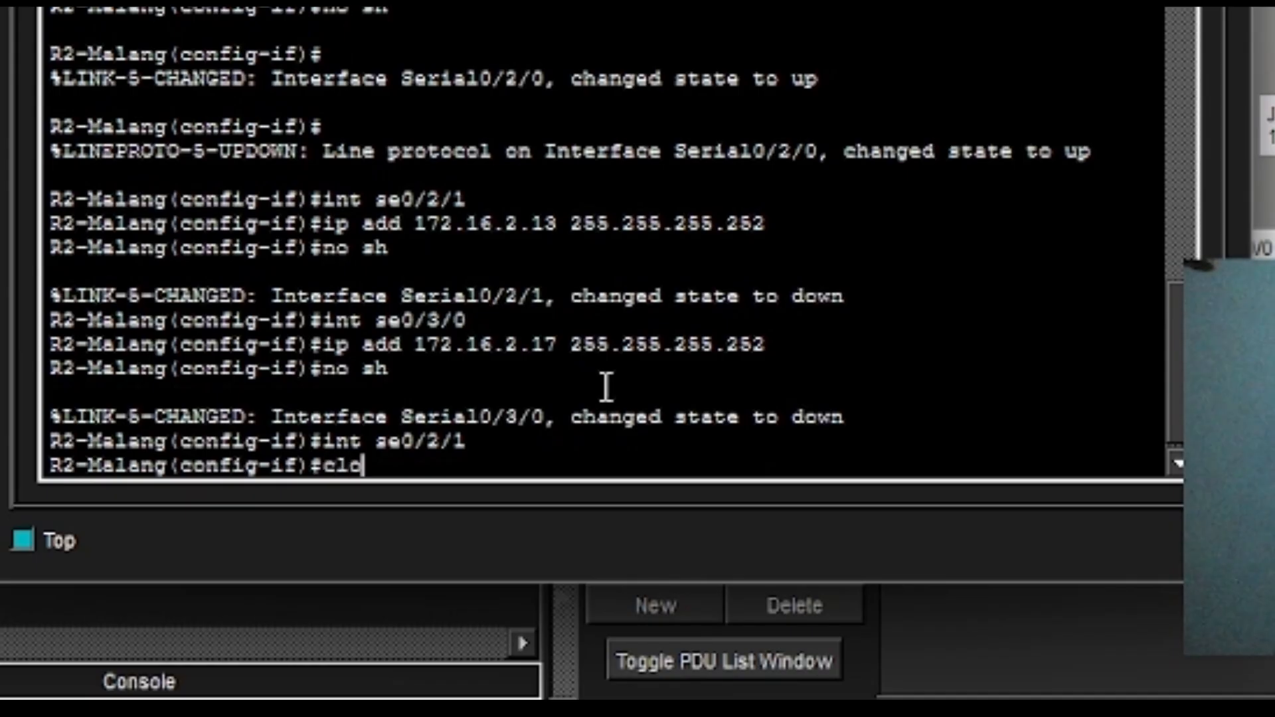
type("ckrate")
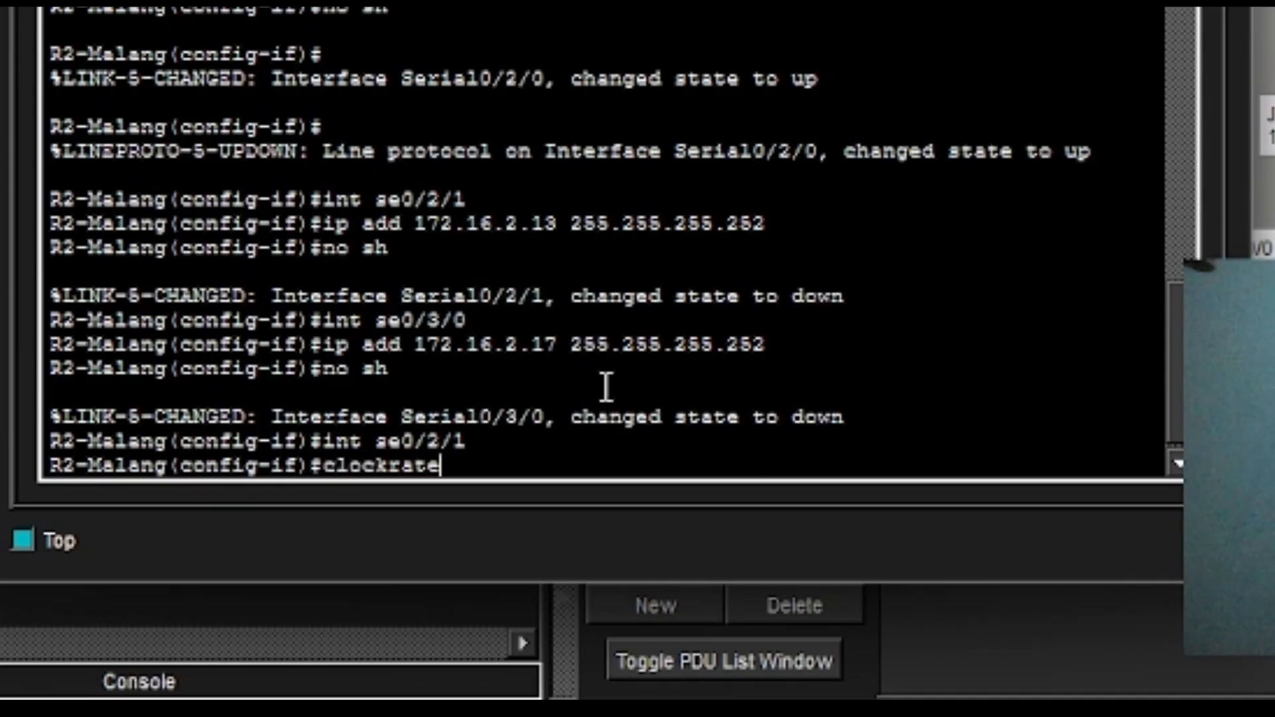
key("BackSpace")
key("BackSpace")
key("BackSpace")
key("BackSpace")
type("rate 64000")
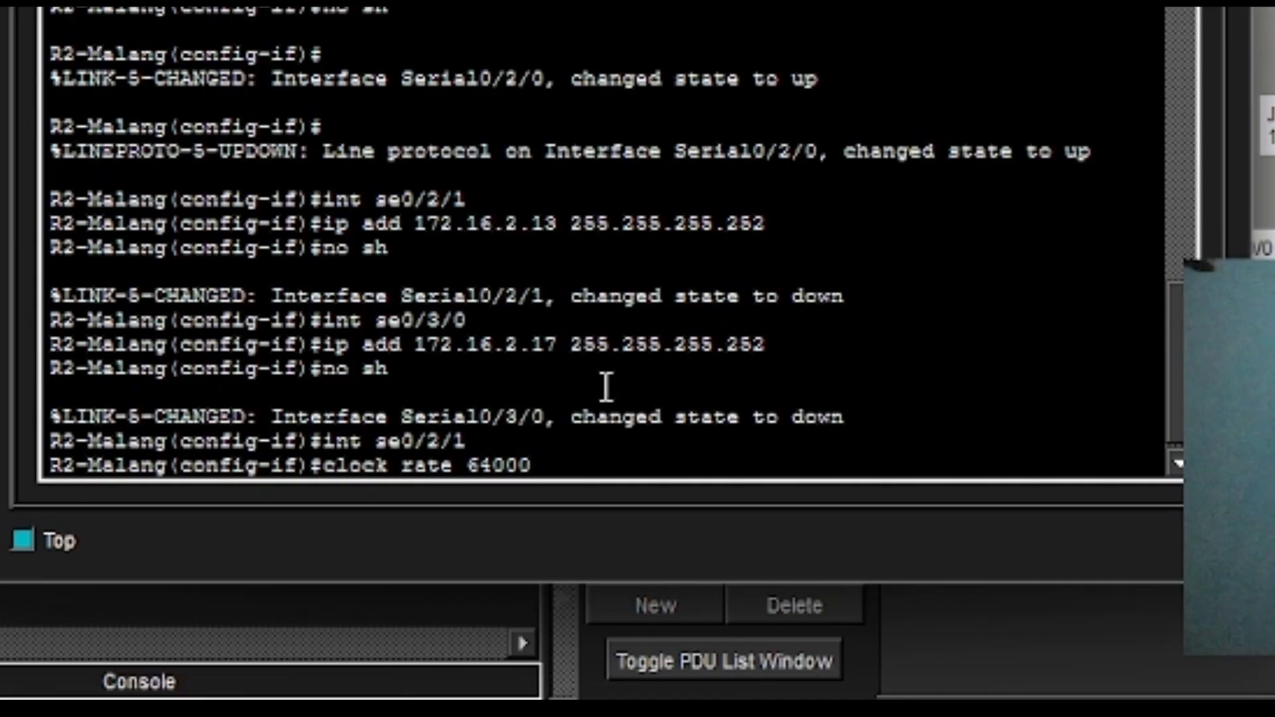
key("Return")
Enter Serial0/3/0 and apply the recalled clock rate 64000 to it.
key("Up")
key("Up")
key("Up")
key("Up")
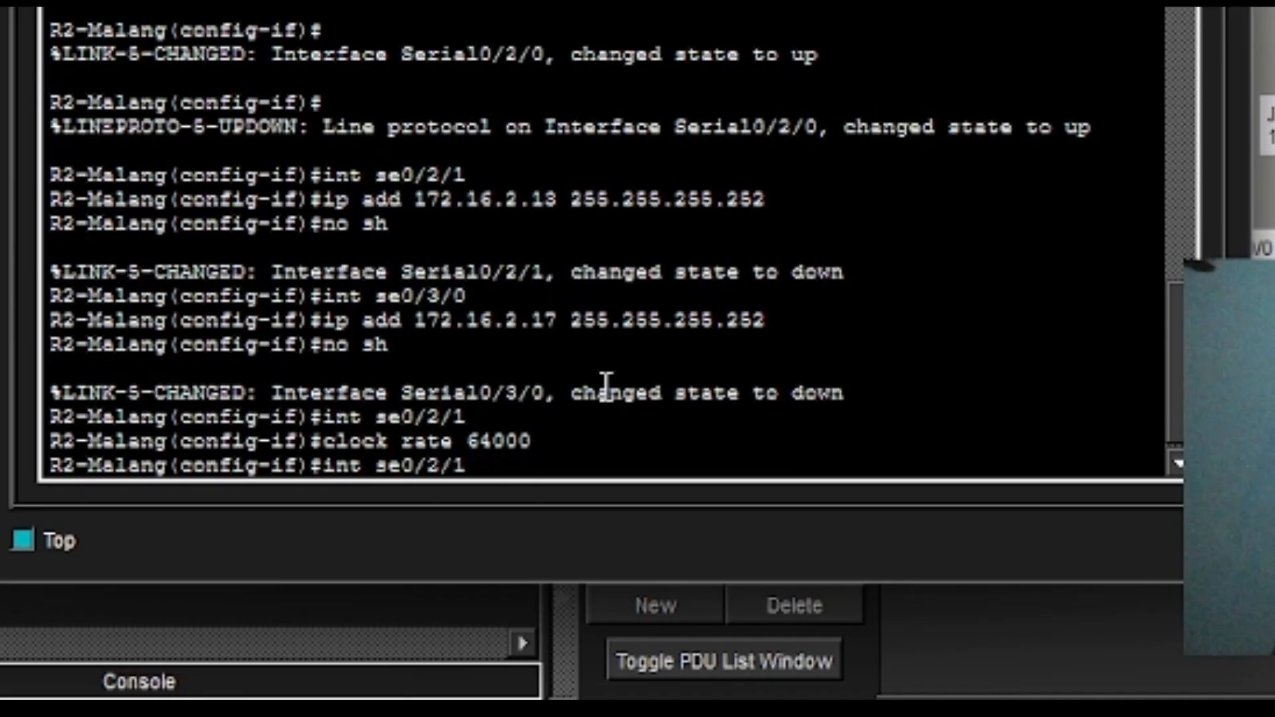
key("Up")
key("Up")
key("Down")
key("Return")
type("cl")
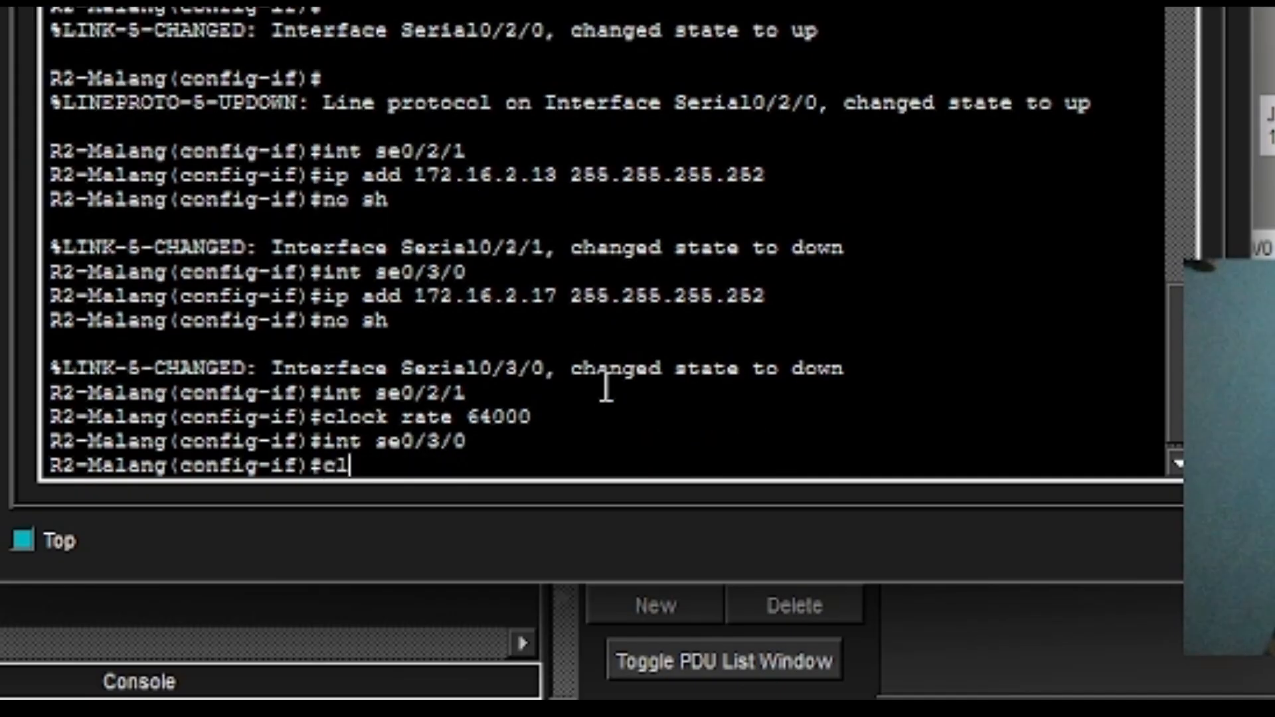
key("BackSpace")
key("BackSpace")
key("Up")
key("Up")
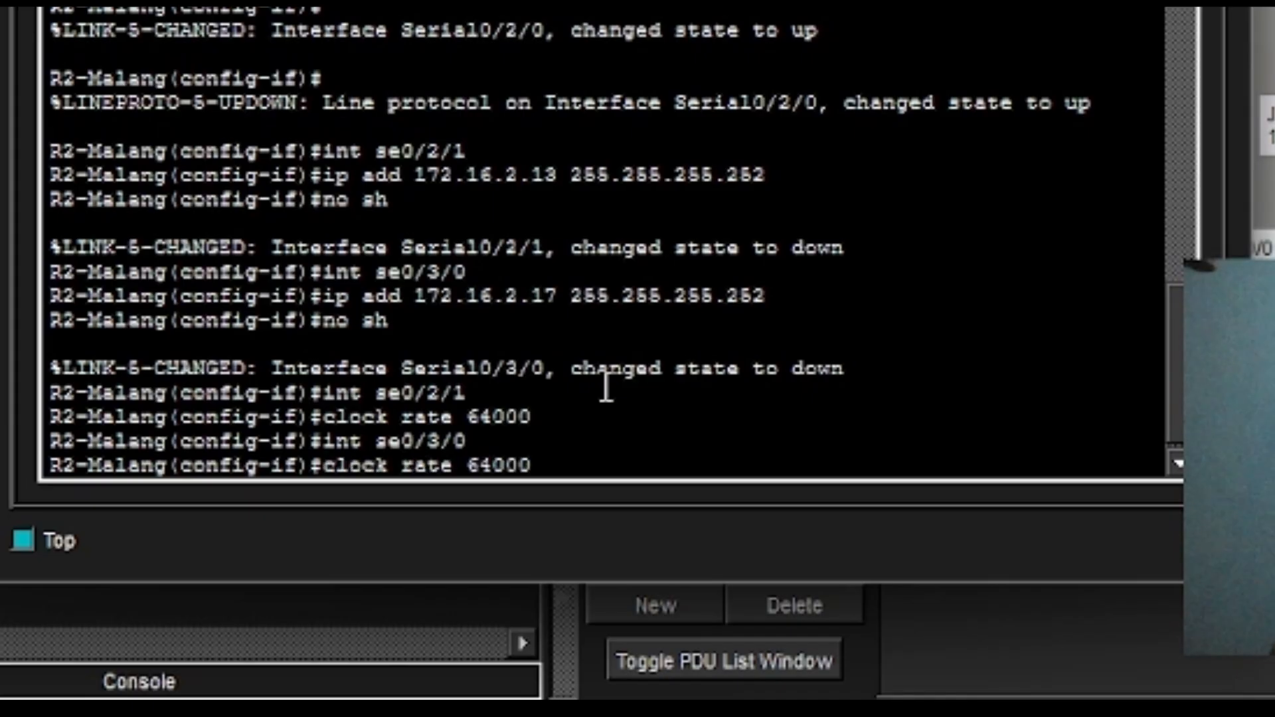
key("Return")
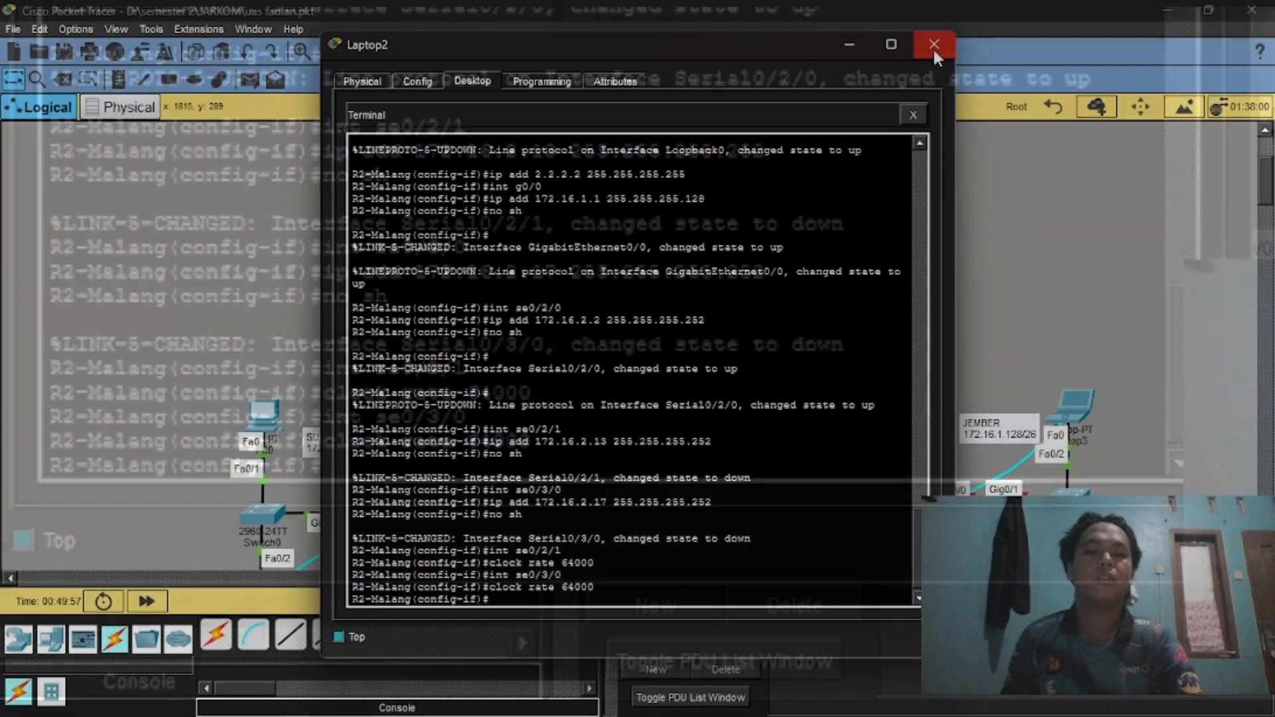
Close R2-Malang's CLI and connect to the router console from Laptop3's Terminal with default settings.
left_click(932, 45)
scroll(867, 353, "down", 3)
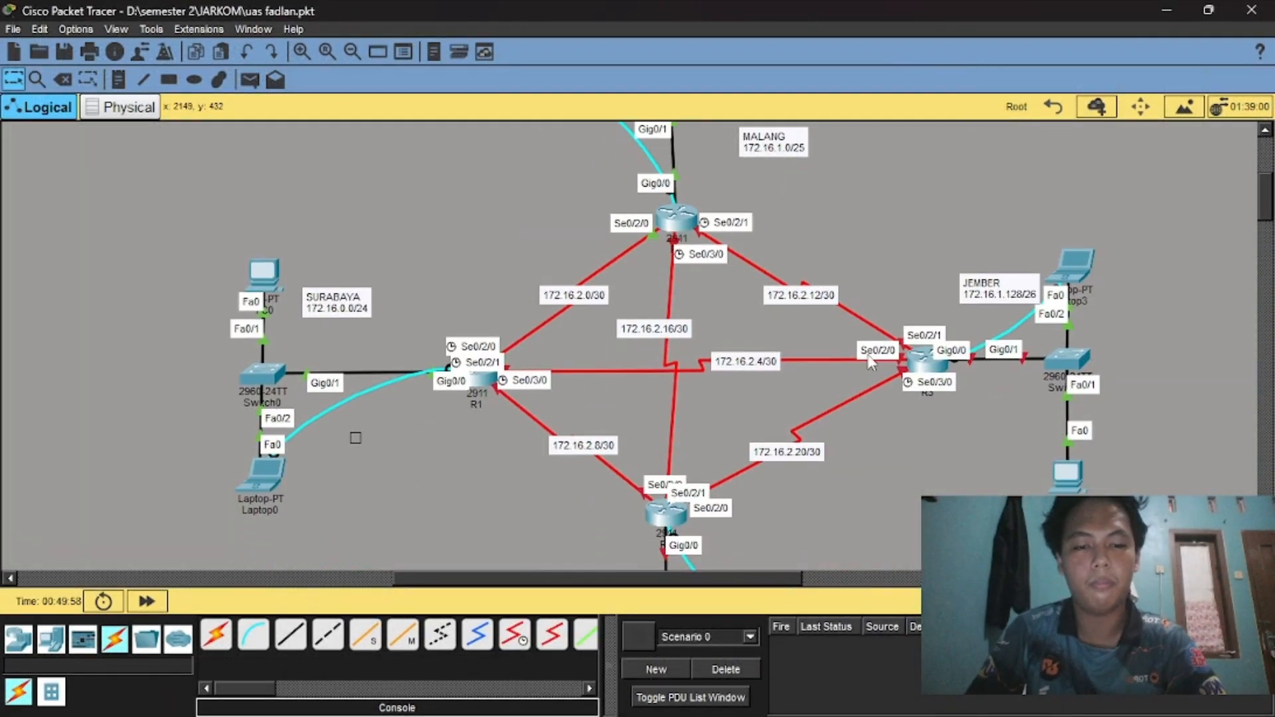
left_click(913, 366)
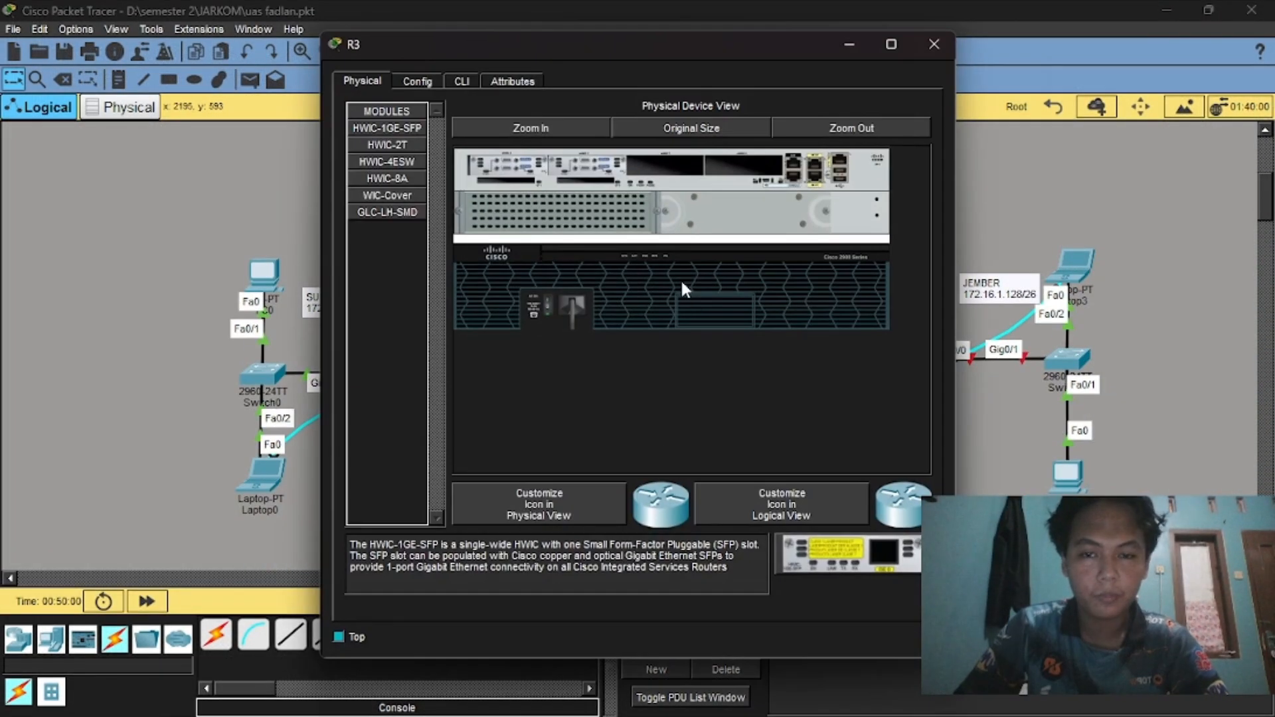
left_click(932, 46)
left_click(1068, 261)
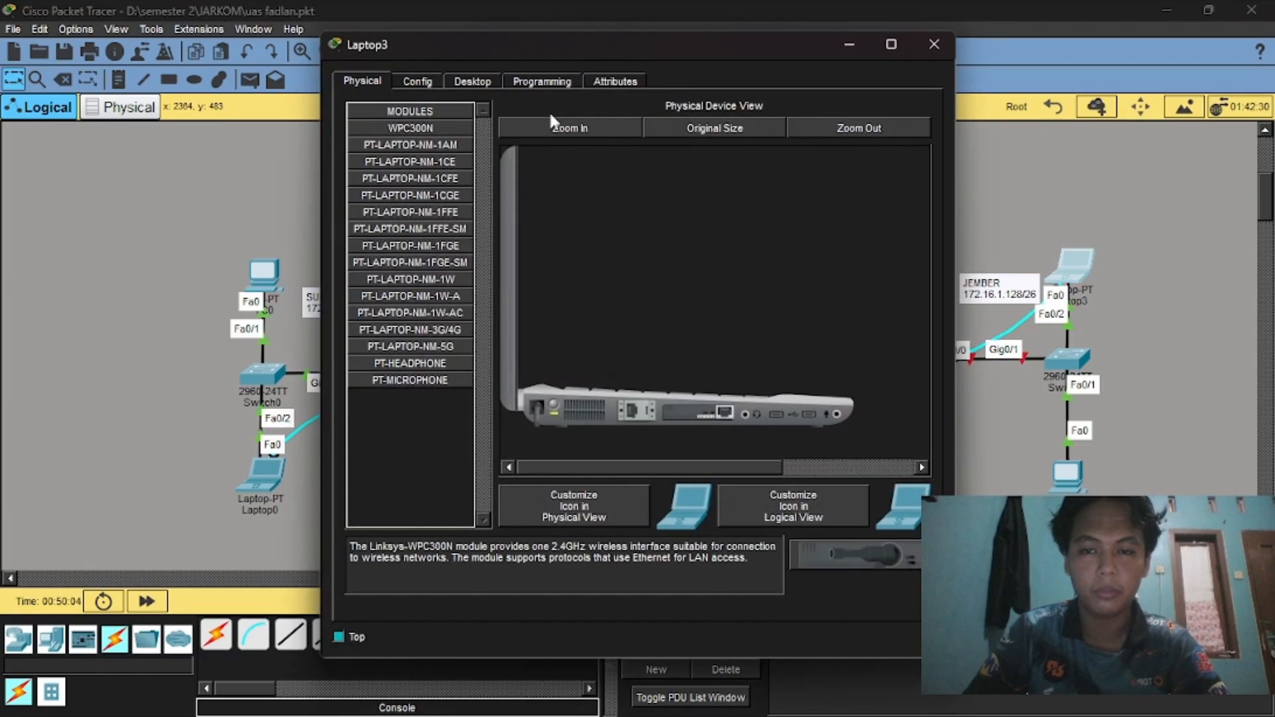
left_click(467, 79)
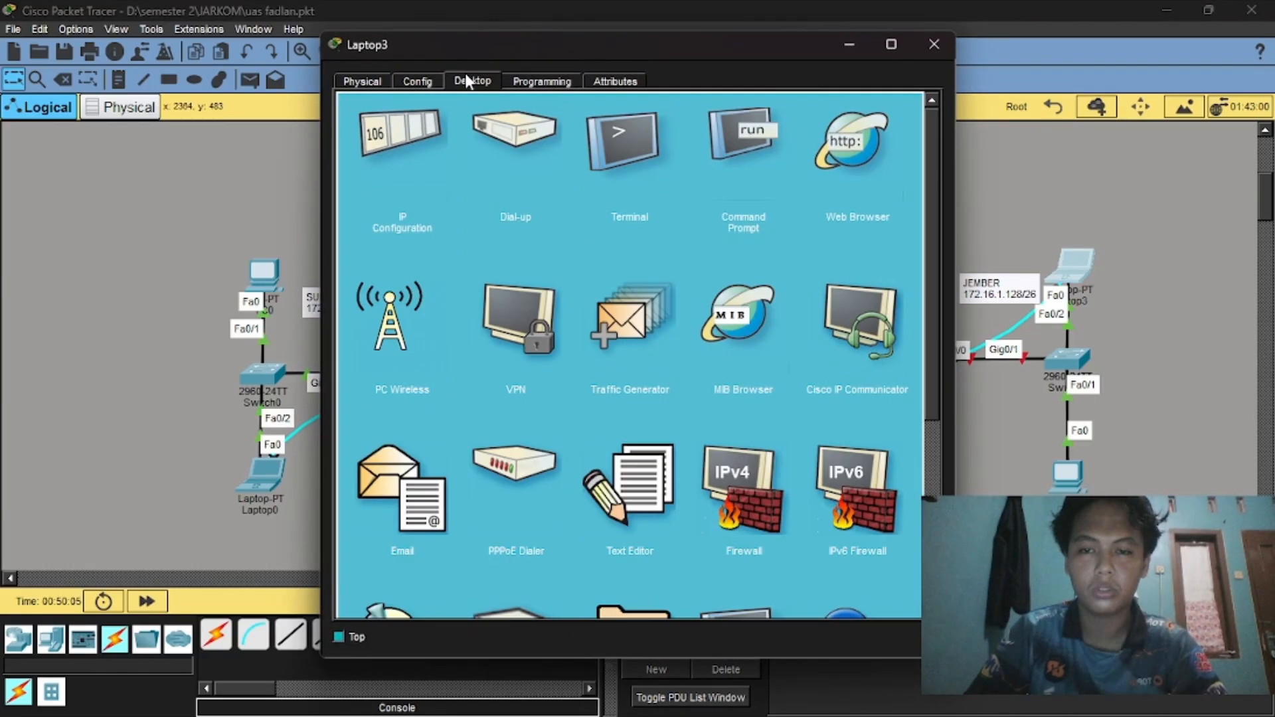
left_click(676, 152)
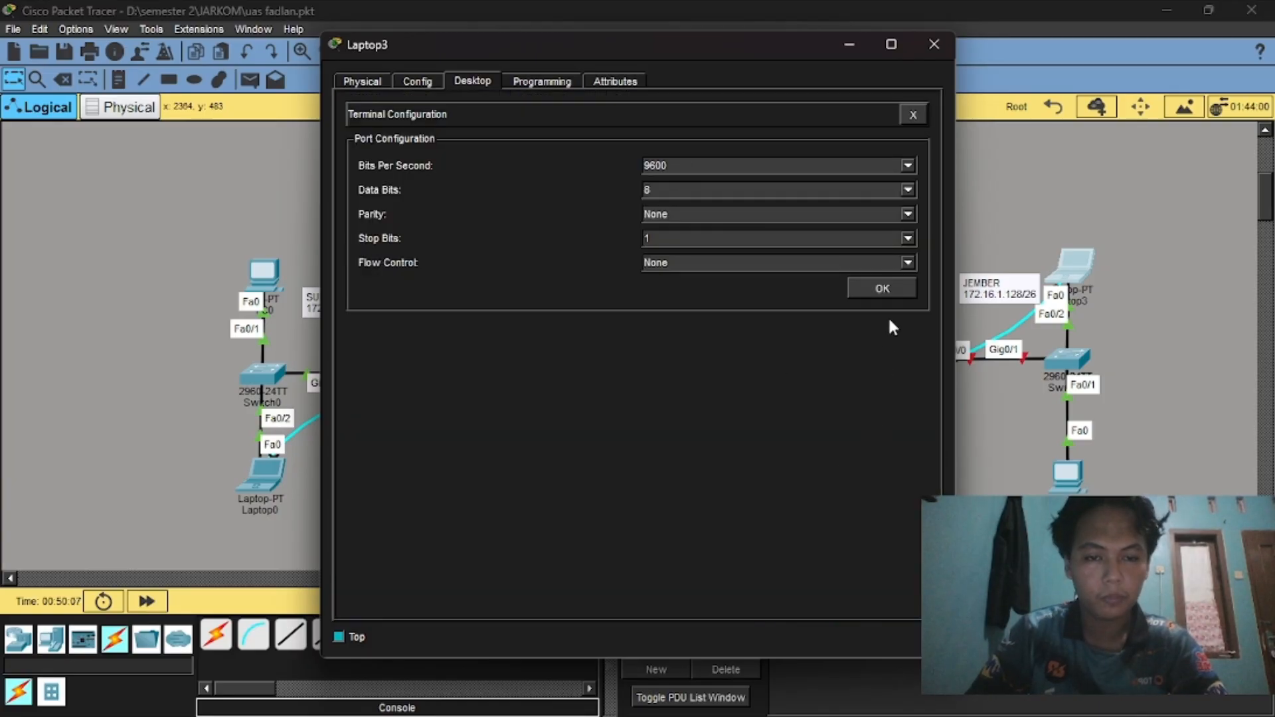
left_click(884, 289)
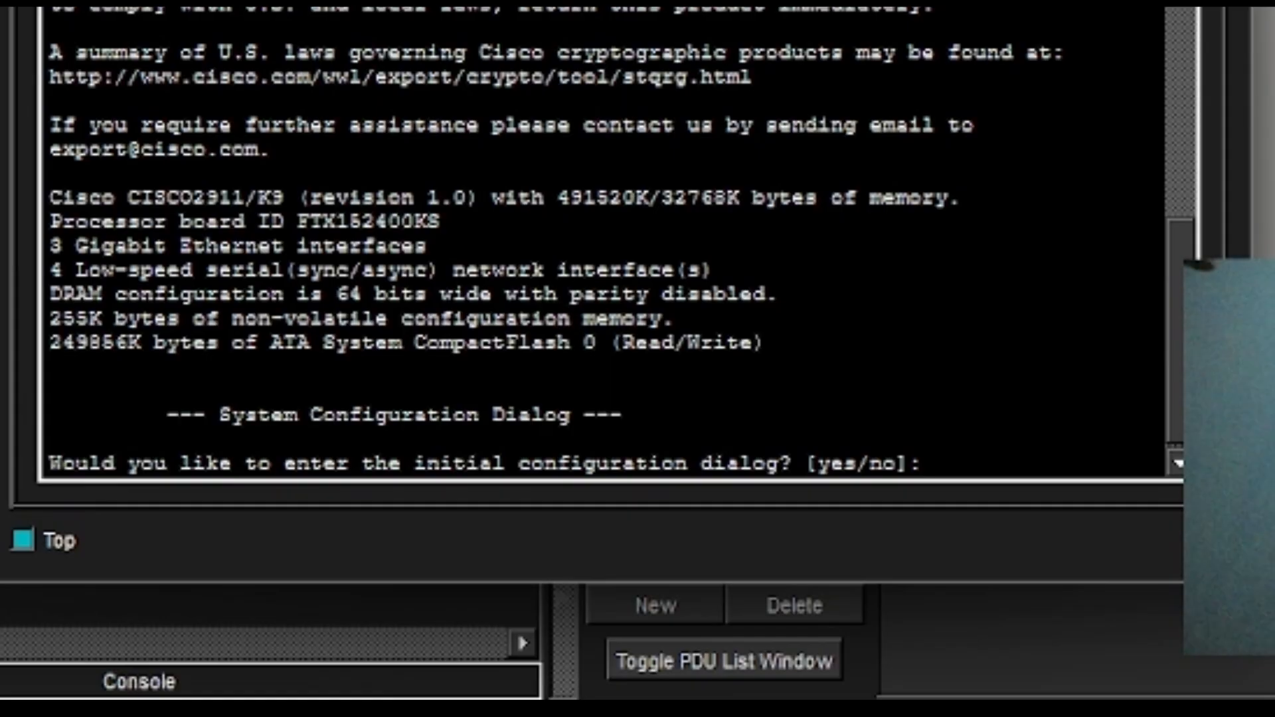
Decline the initial configuration dialog and enter privileged and global configuration modes.
type("no")
key("Return")
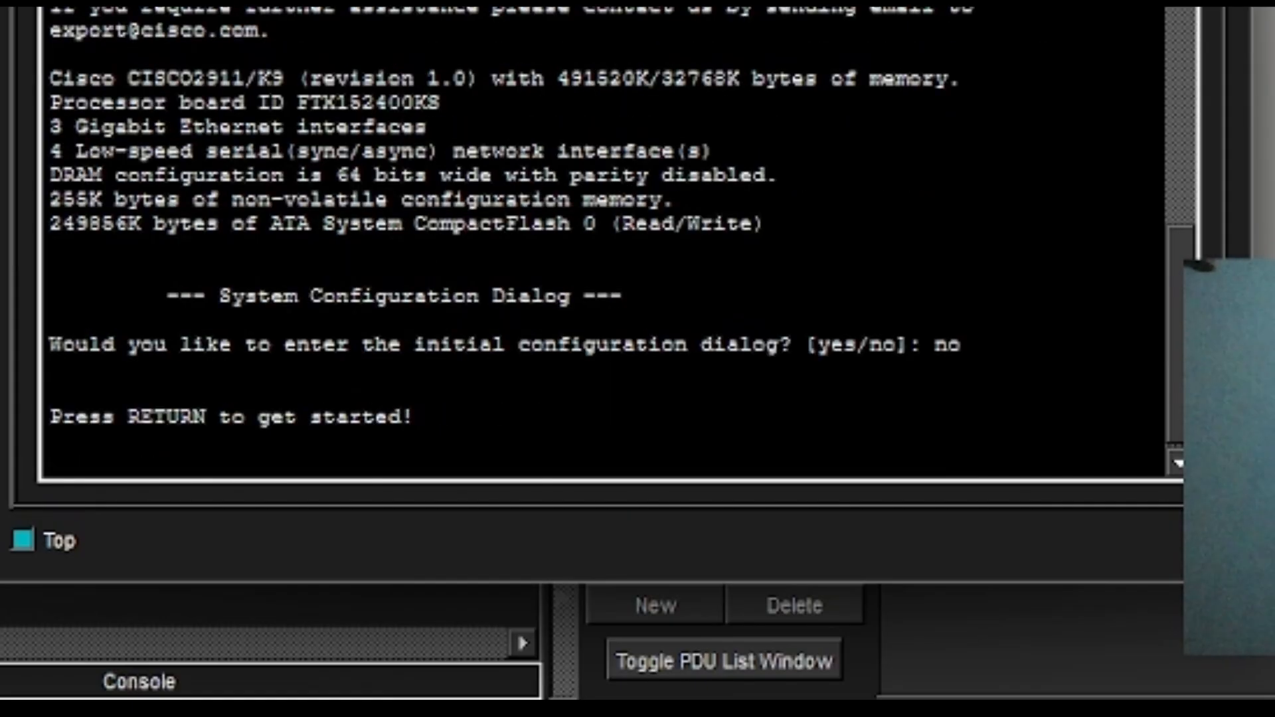
key("Return")
type("ena")
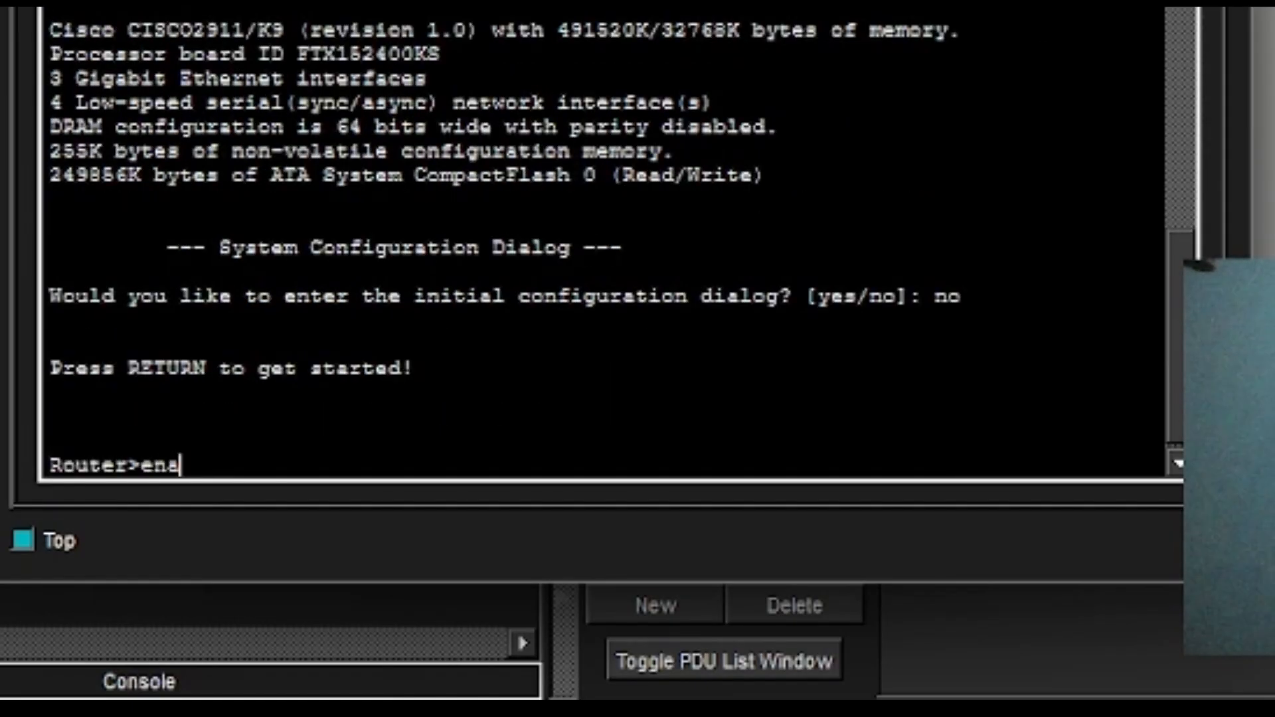
key("Return")
type("co")
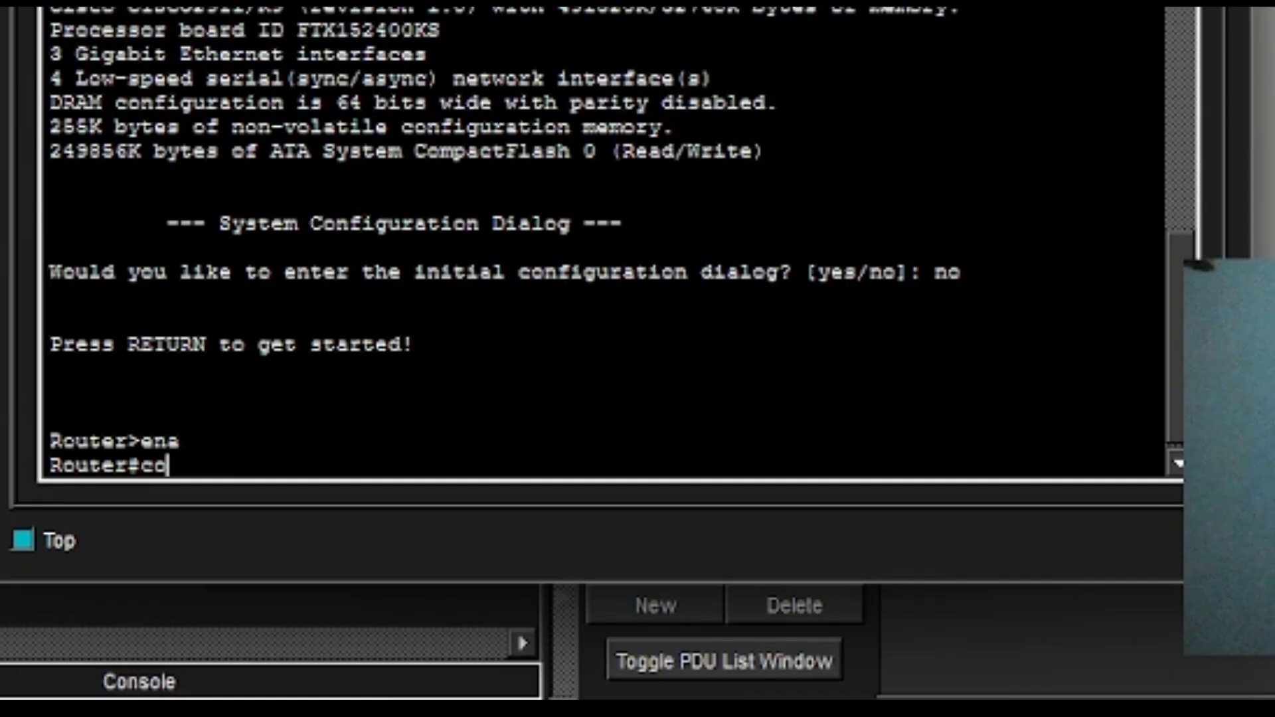
type("nf t")
key("Return")
Set the hostname to R3-Jember and configure an enable secret password.
type("h")
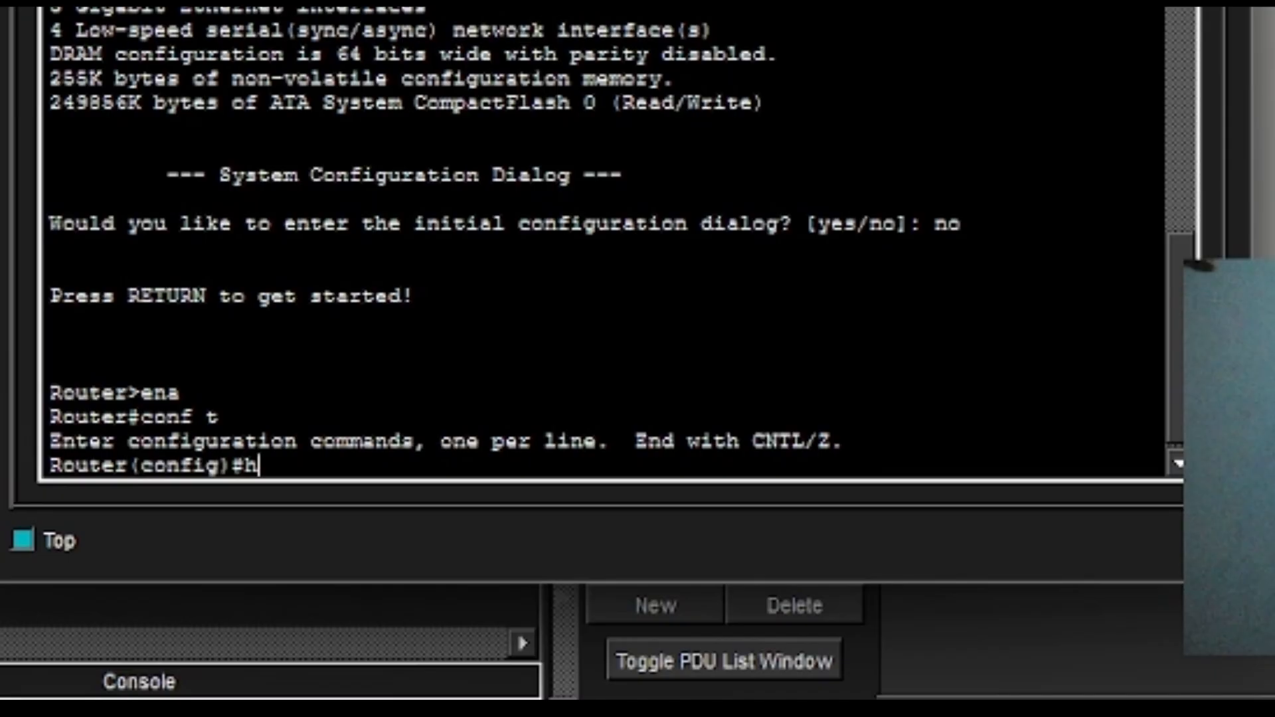
type("ostm")
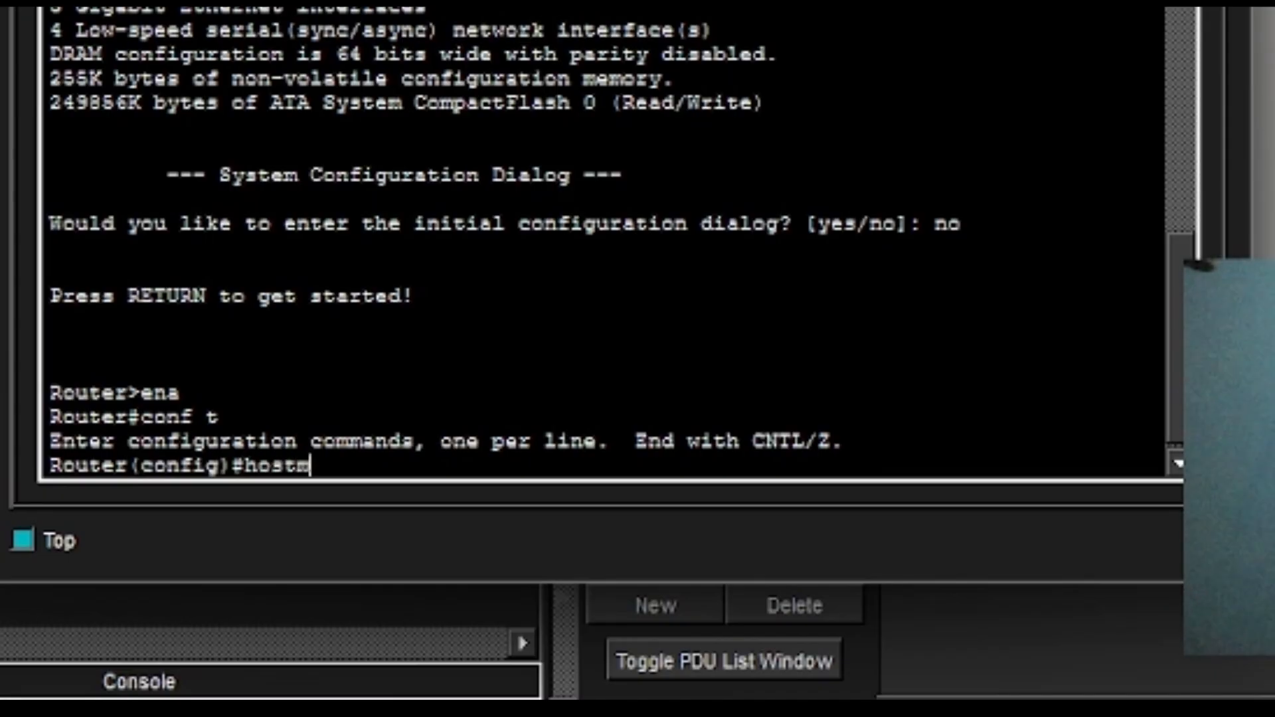
key("BackSpace")
type("name R")
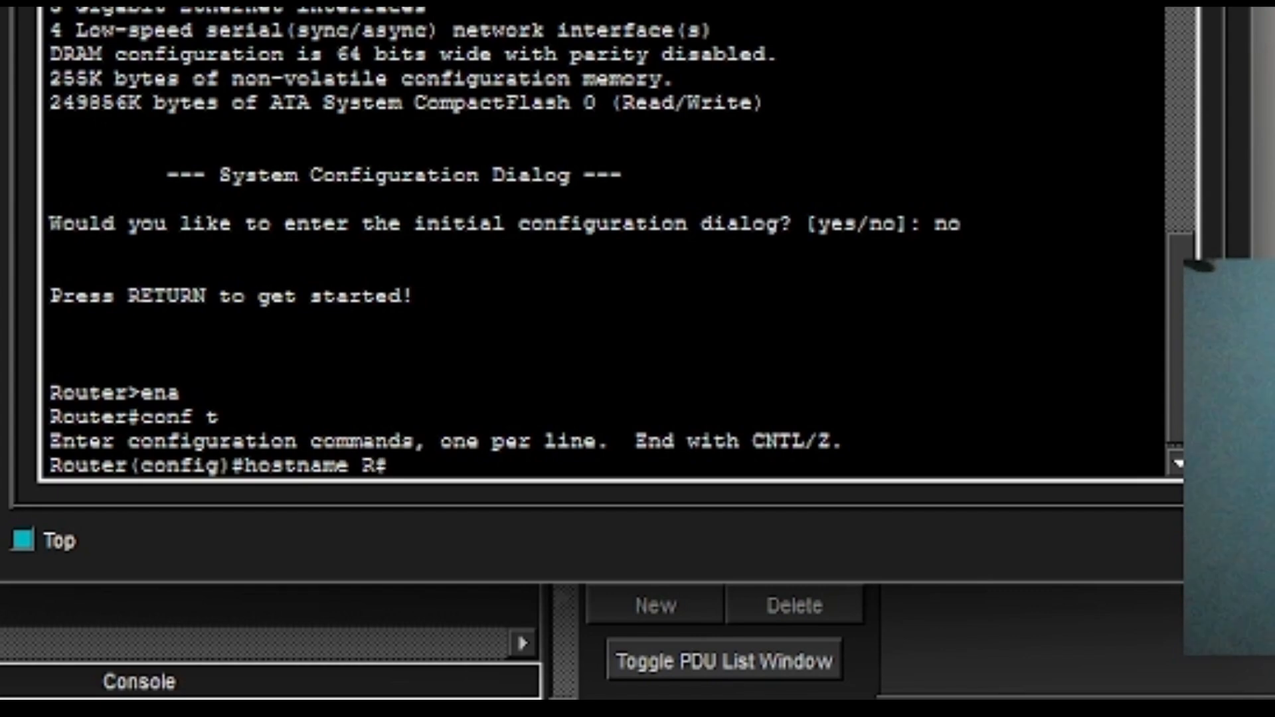
type("3-Jember")
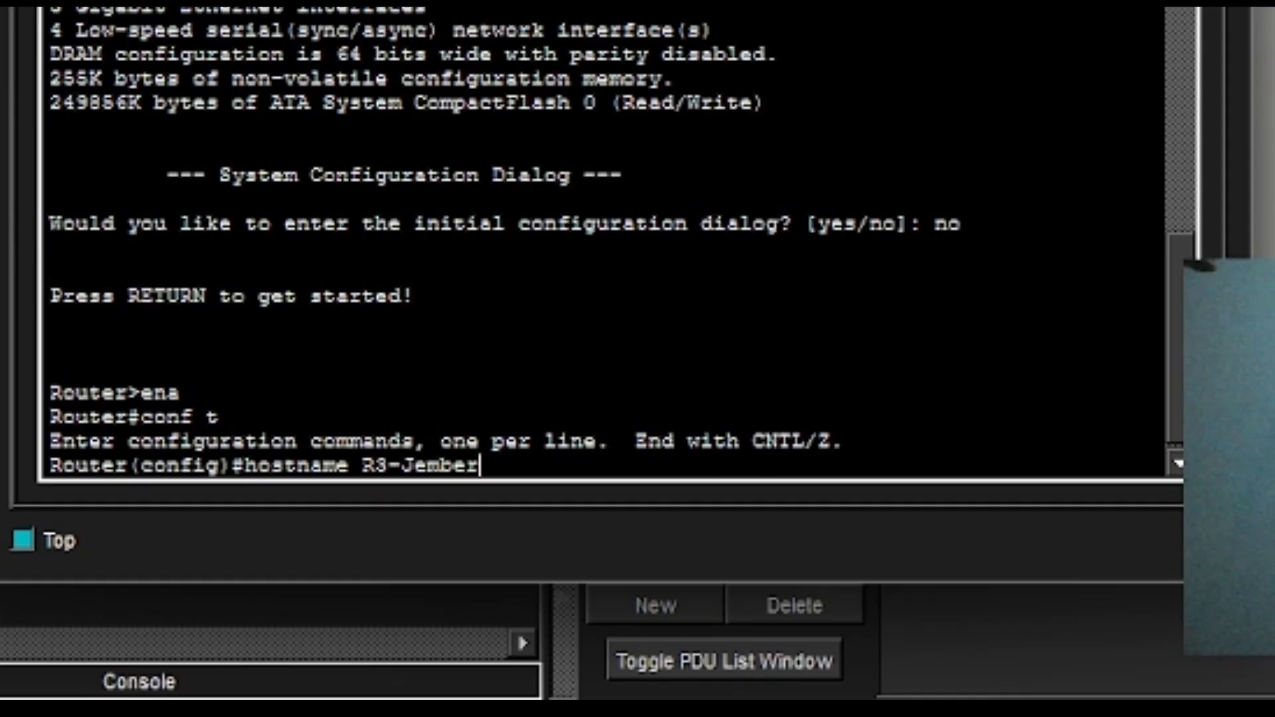
key("Return")
type("ena")
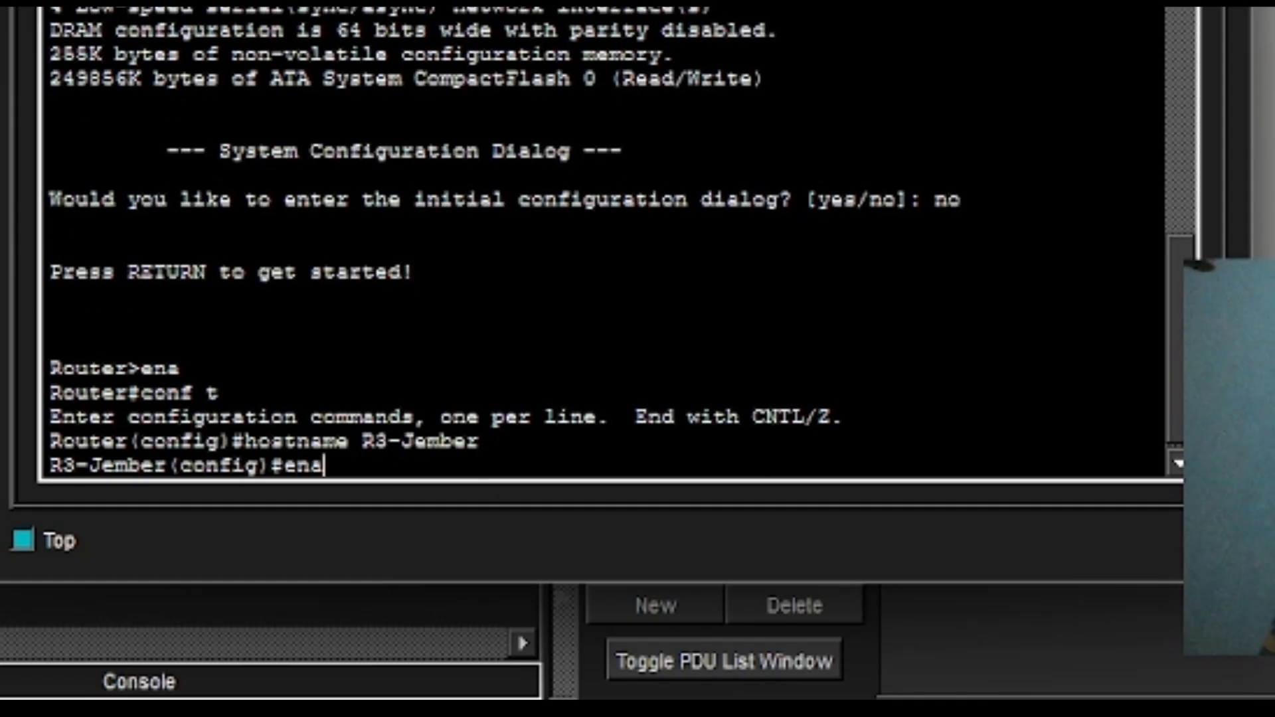
type("ble sec")
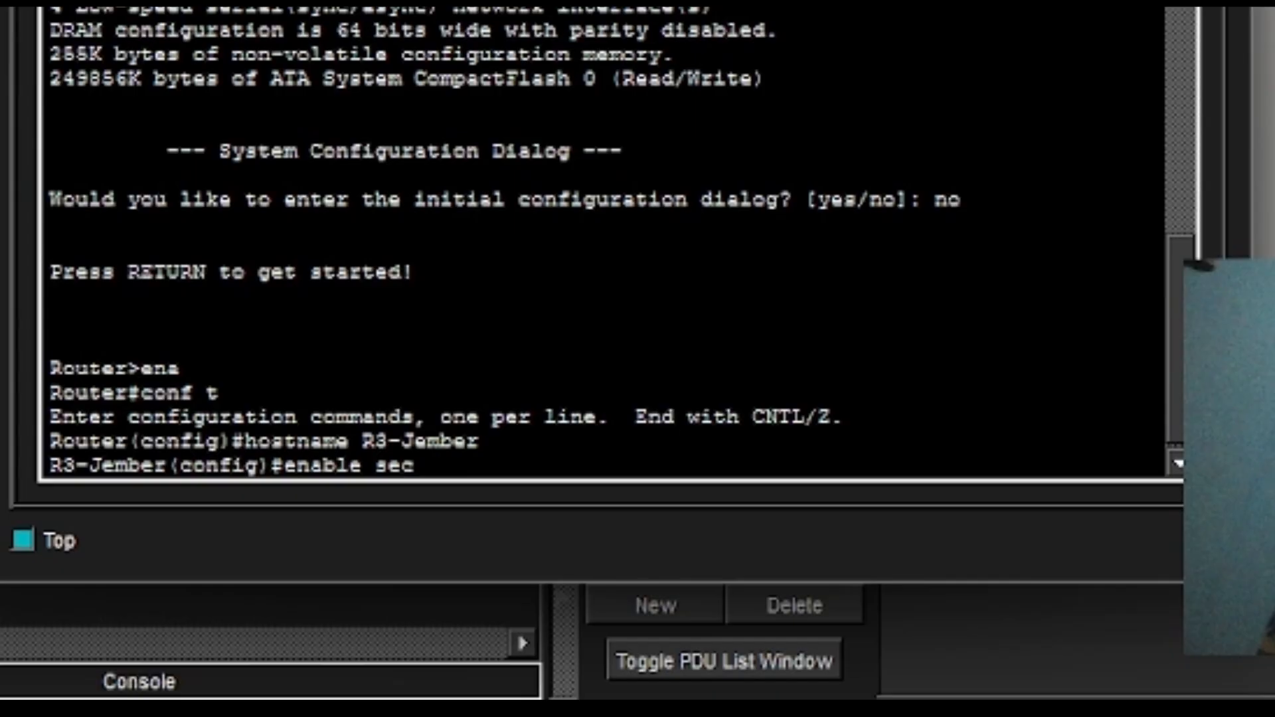
type("ret class")
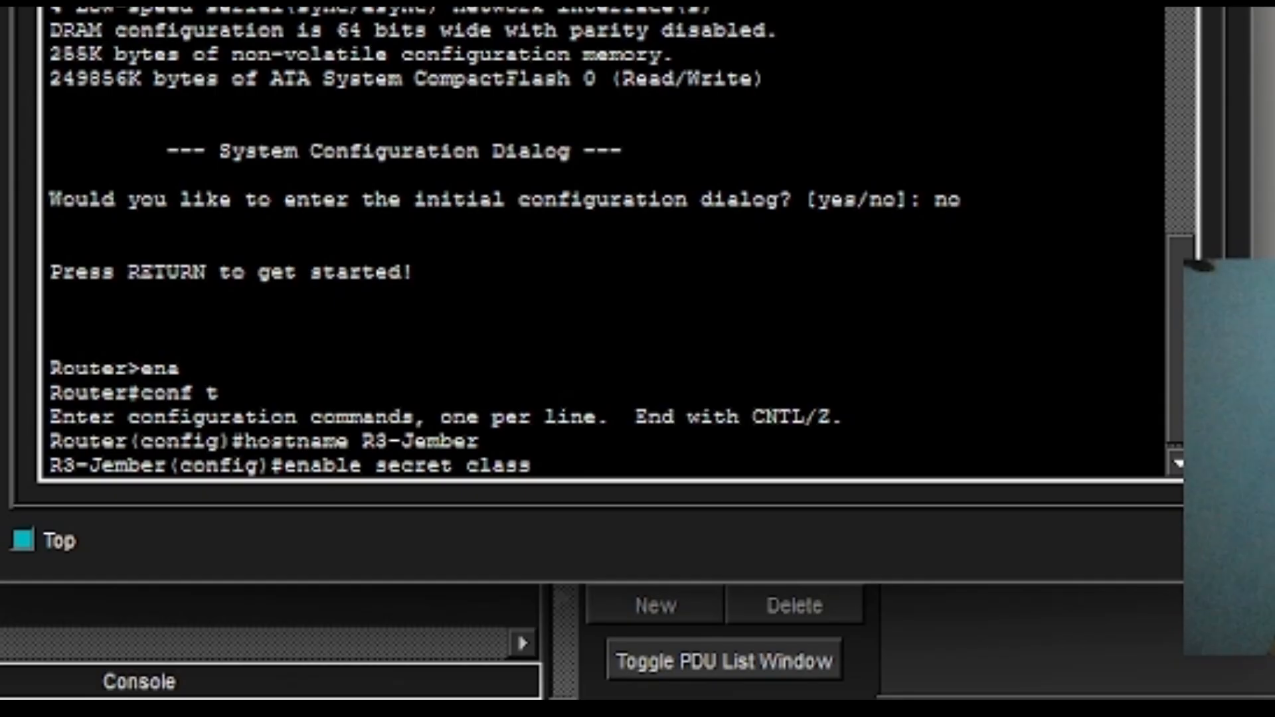
key("Return")
type("int")
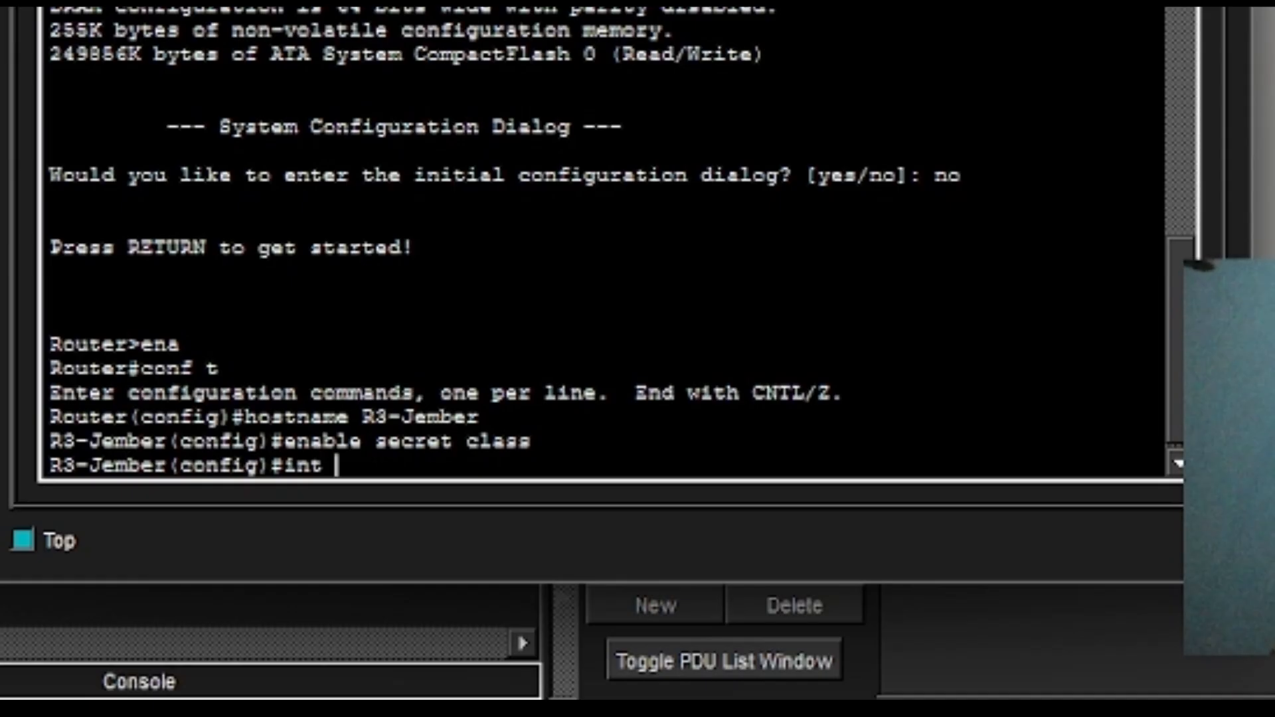
Create Loopback0 with 3.3.3.3 255.255.255.255, then enter interface g0/0.
type("loopba")
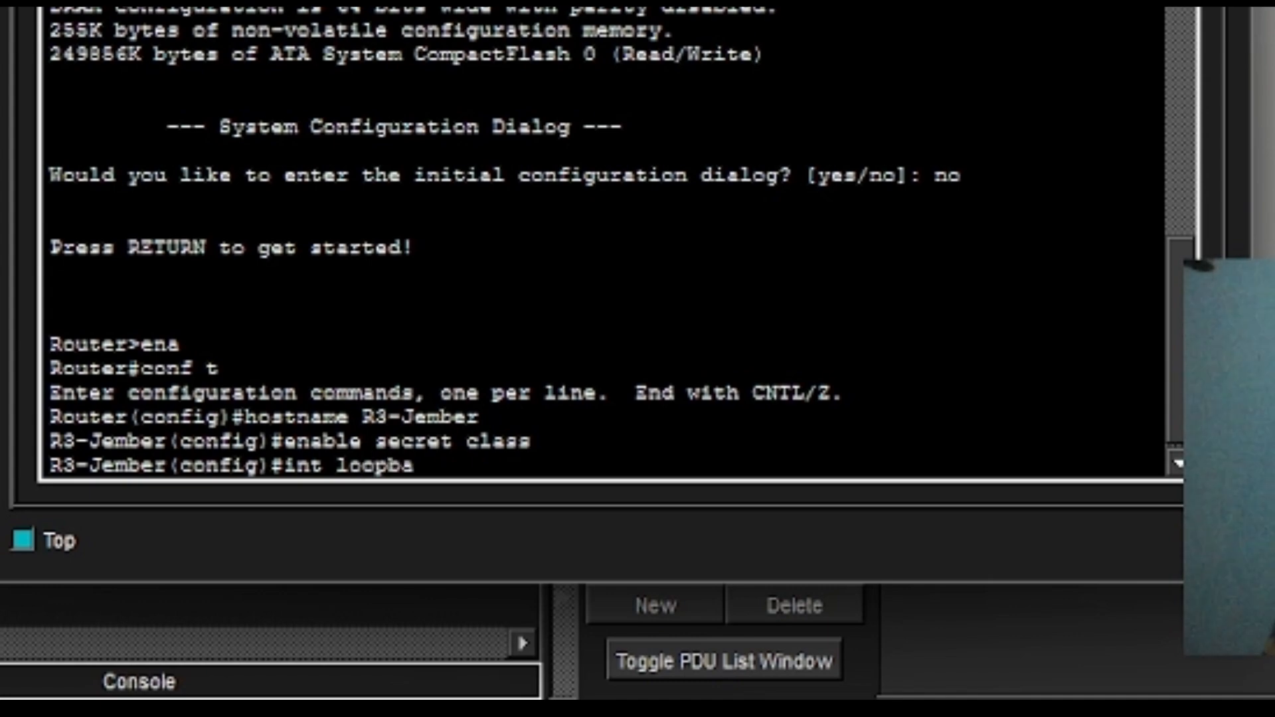
type("ck0")
key("Return")
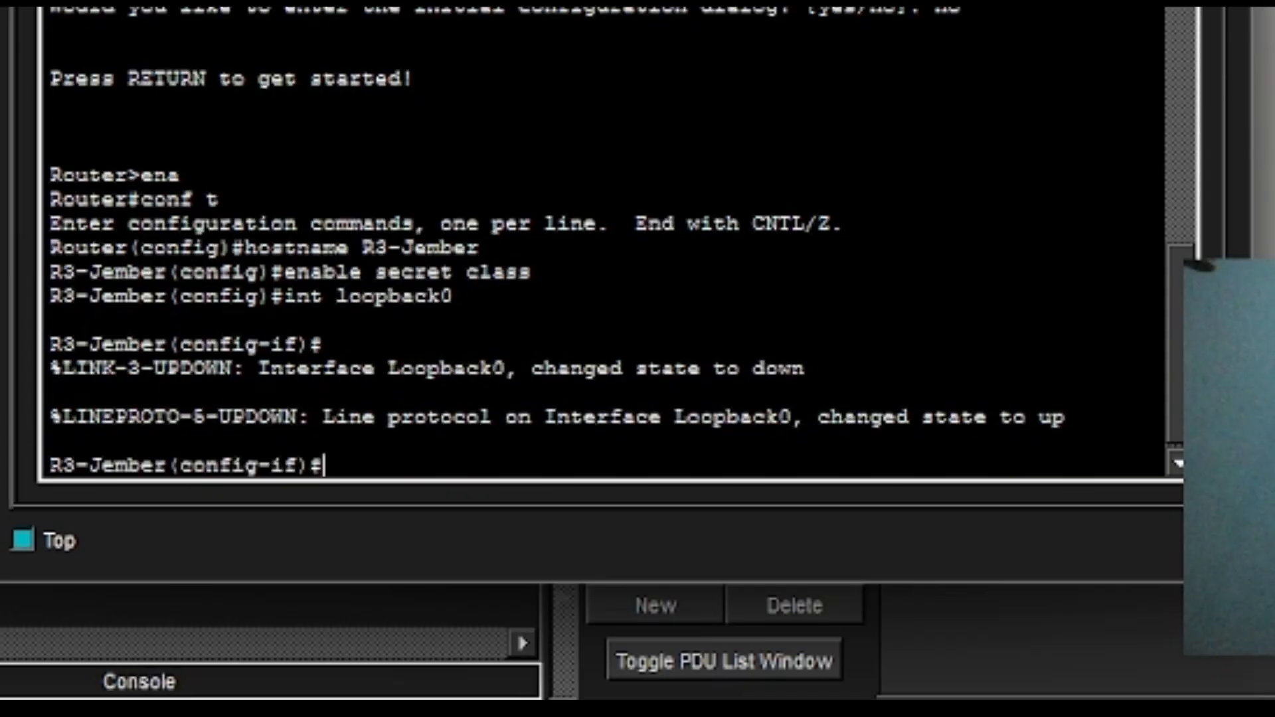
type("i")
key("BackSpace")
type("ip add 3.3.3.3")
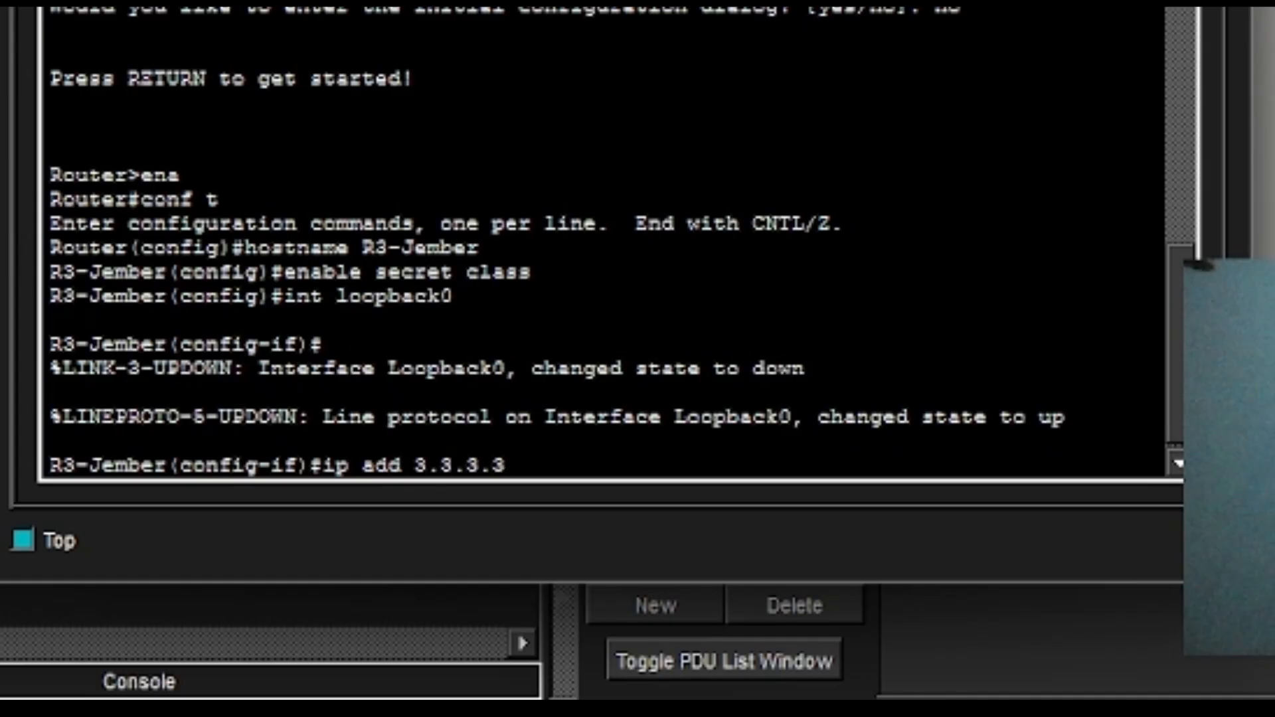
type("255.255")
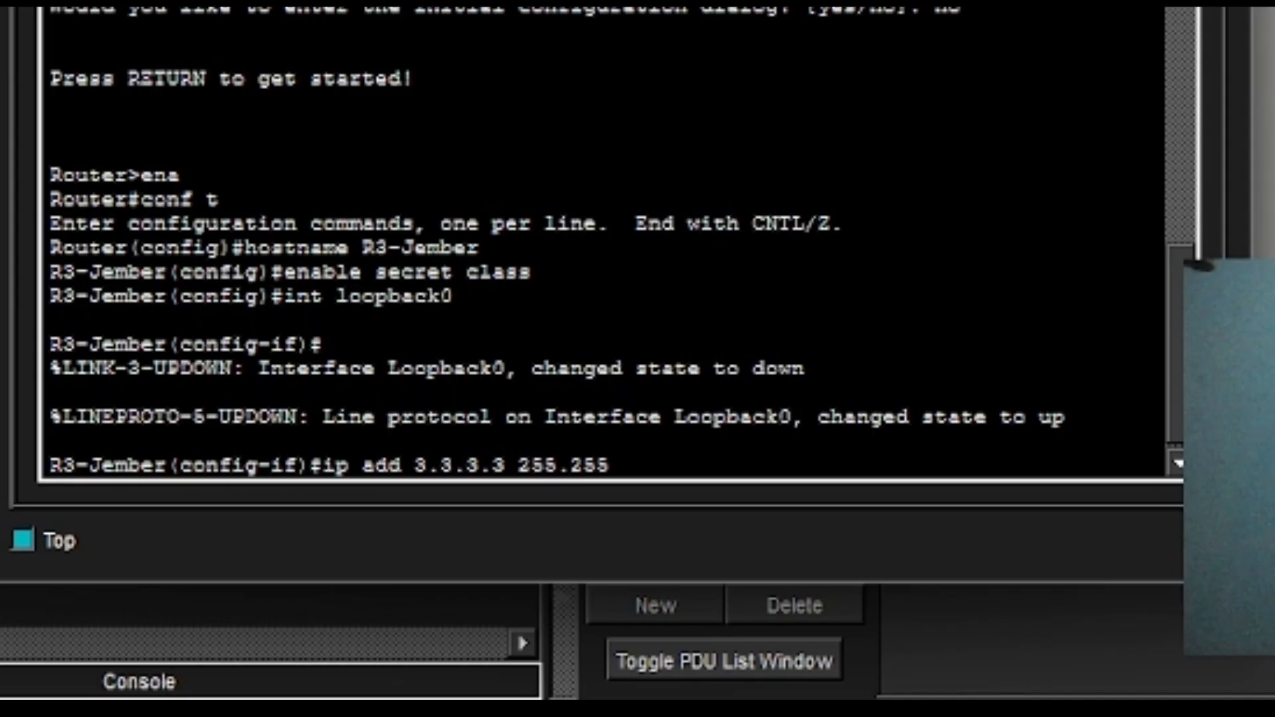
type(".255.255")
key("Return")
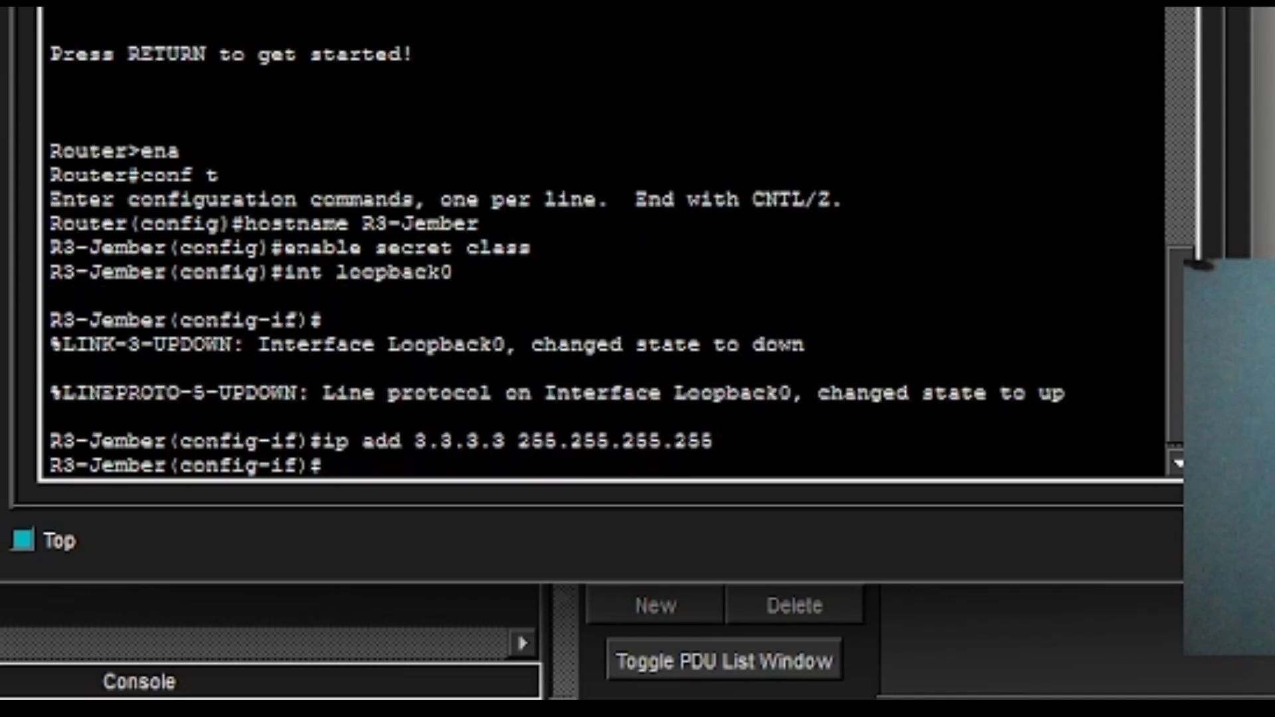
type("int g0/0")
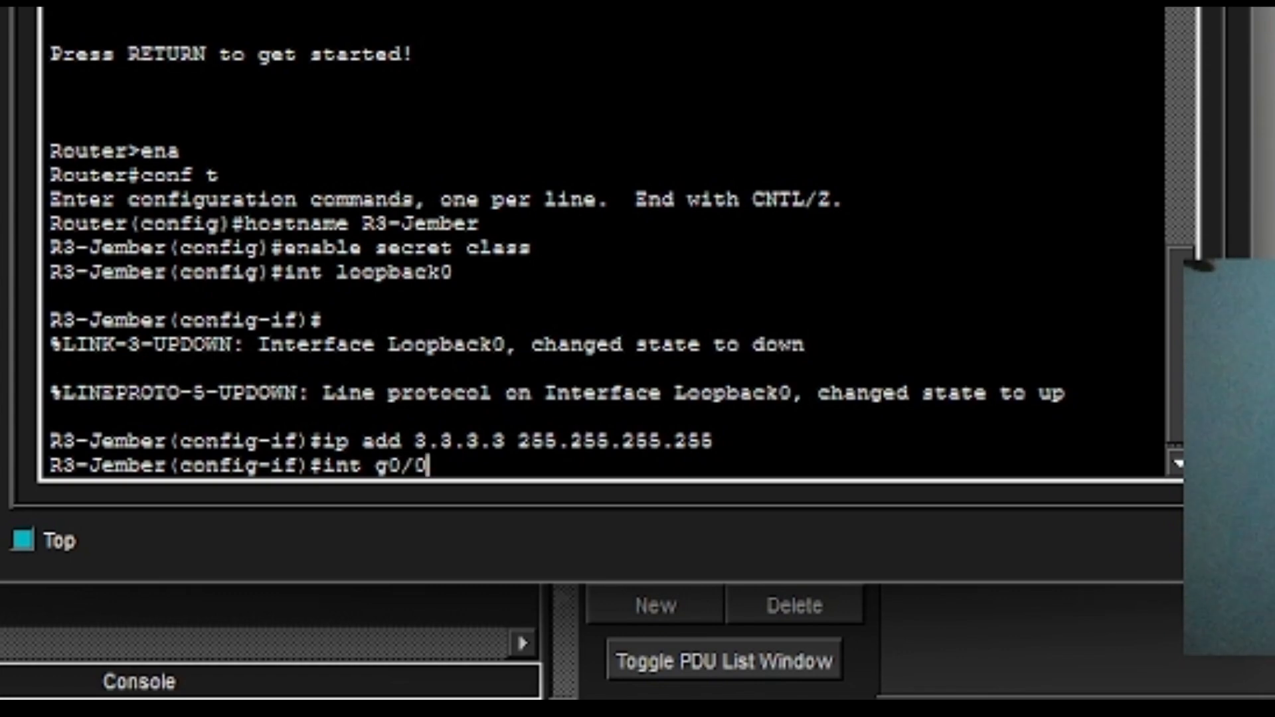
key("Return")
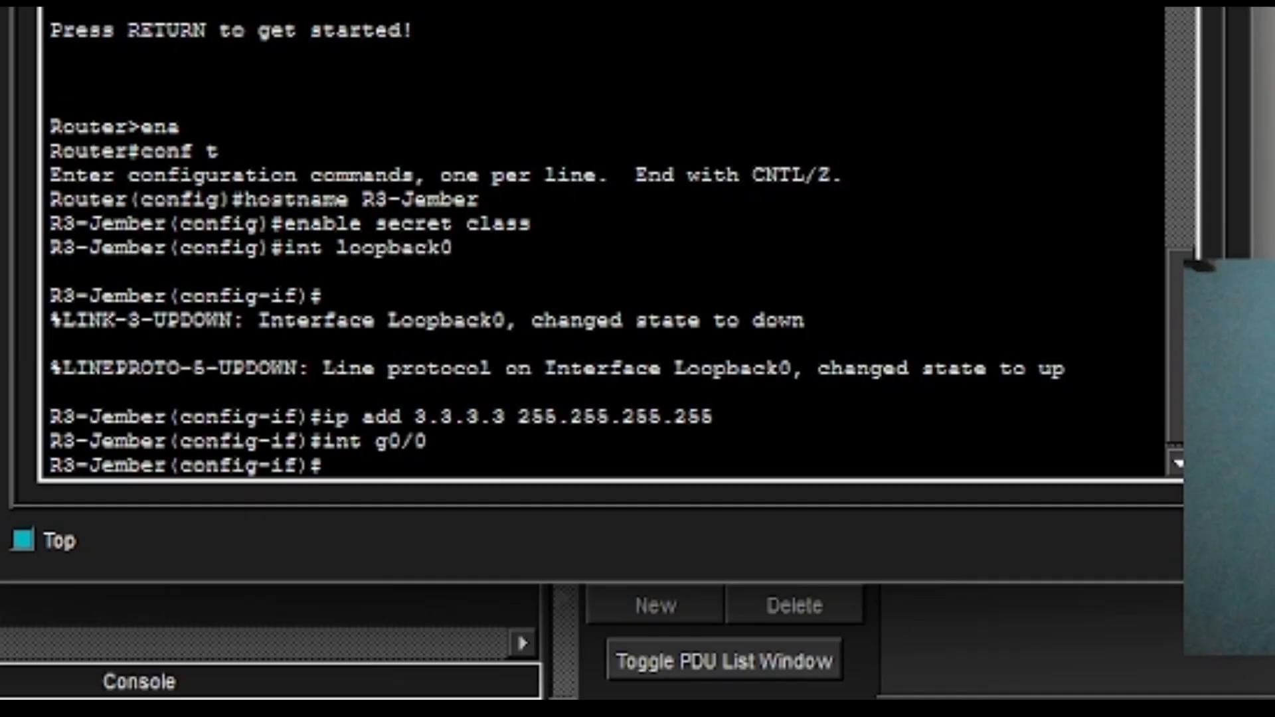
Assign g0/0 the address 172.16.1.129 255.255.255.192 by editing the recalled command.
key("Up")
key("Up")
key("Left")
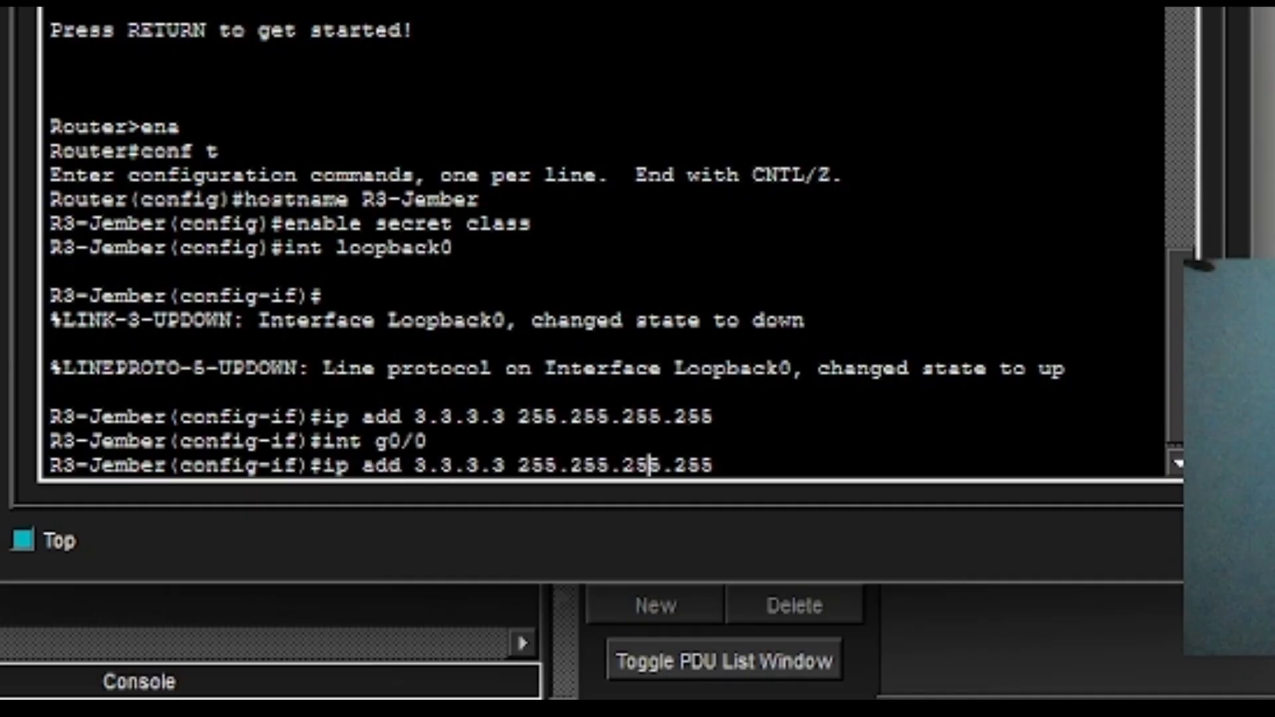
key("Left")
key("Left")
key("Left")
key("Left")
key("Left")
key("Left")
key("Left")
key("Left")
key("Left")
key("Left")
key("Left")
key("Left")
key("BackSpace")
key("BackSpace")
key("BackSpace")
key("BackSpace")
key("BackSpace")
key("BackSpace")
key("BackSpace")
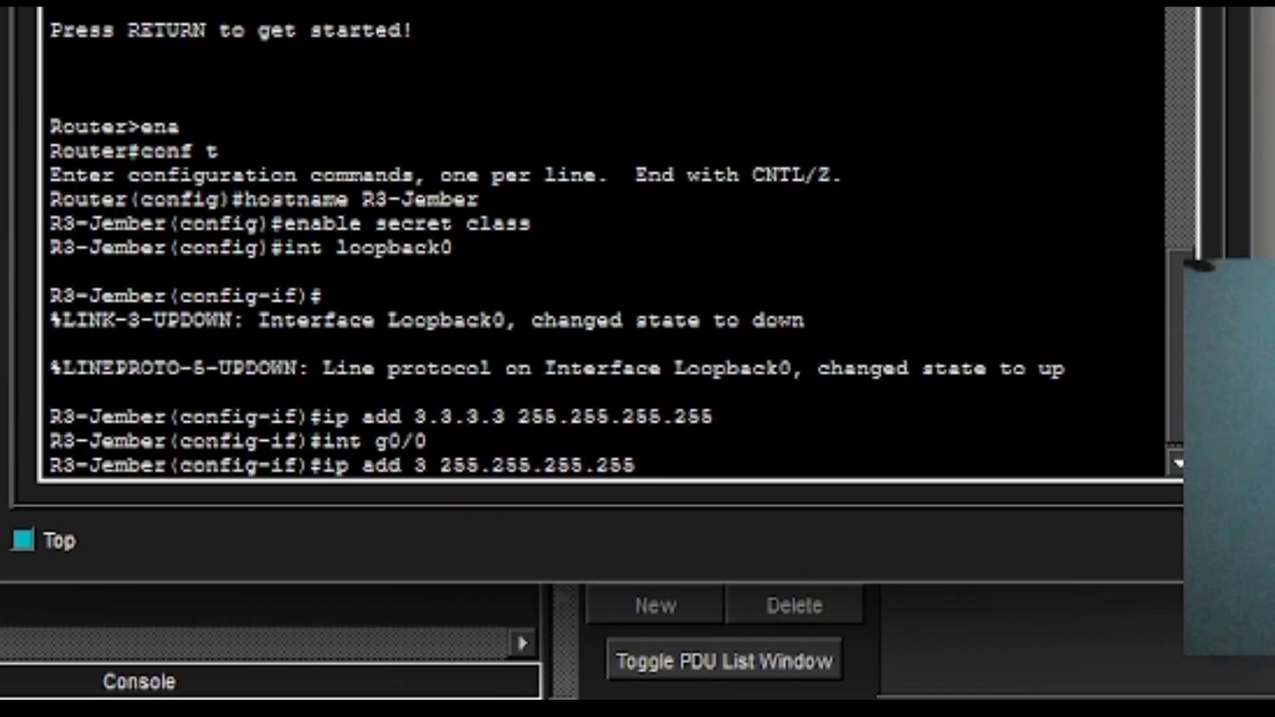
type("172")
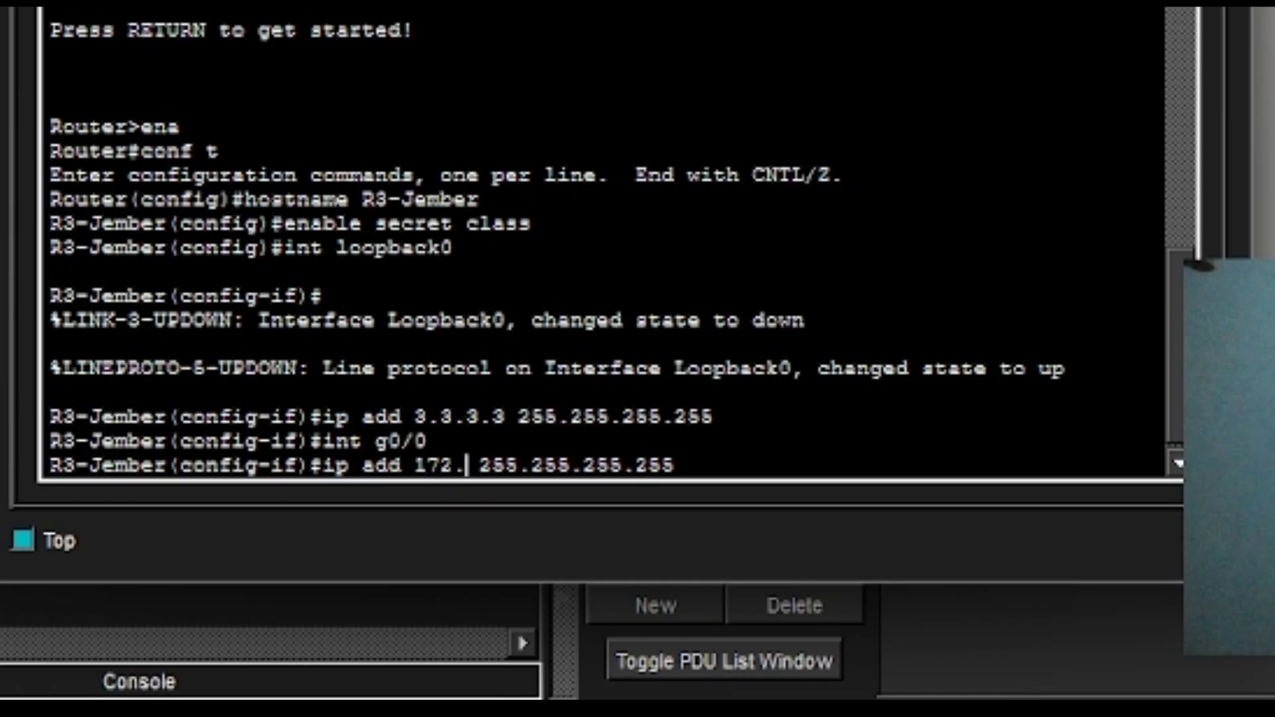
type(".16/")
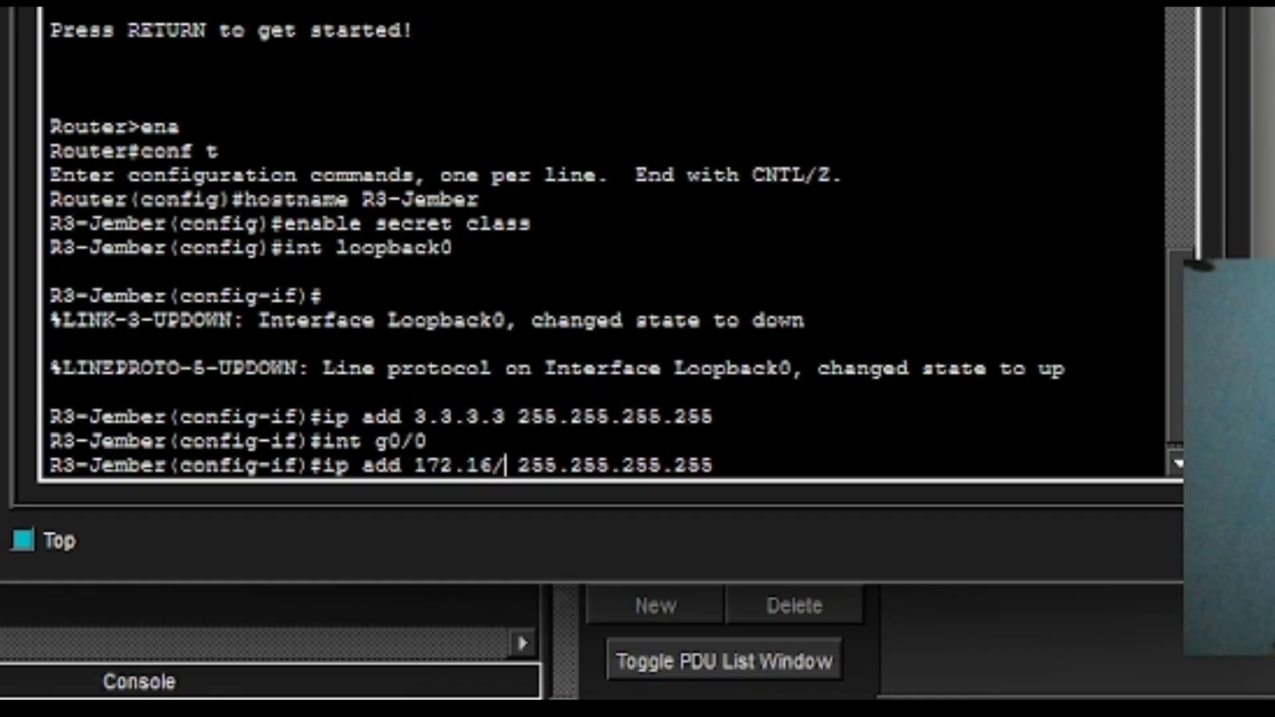
key("BackSpace")
type(".2.")
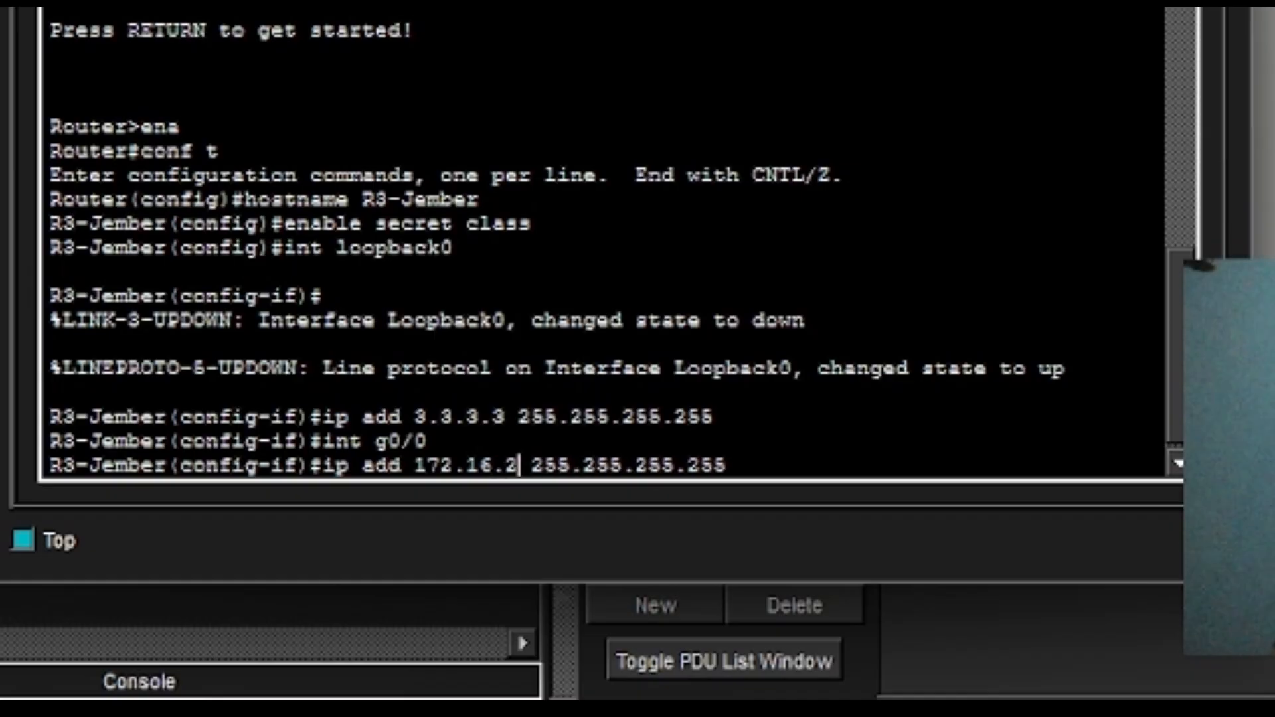
type("6")
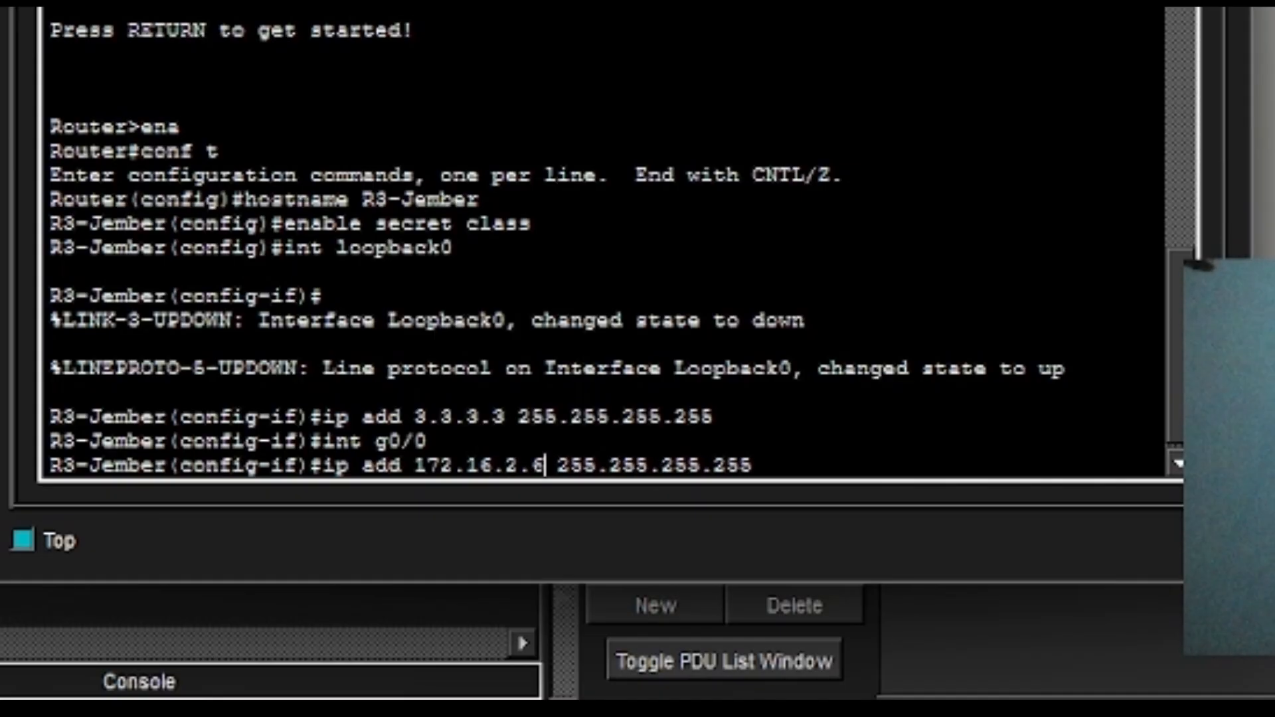
key("BackSpace")
key("BackSpace")
key("BackSpace")
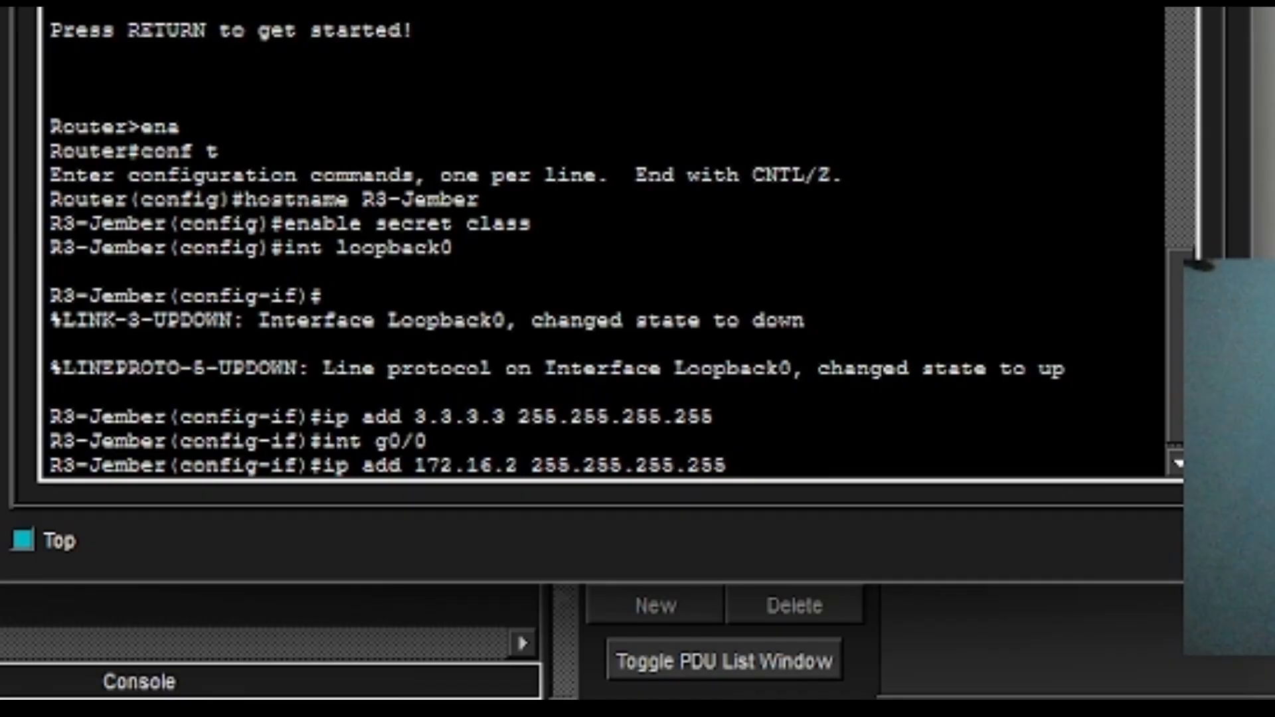
type("1.1")
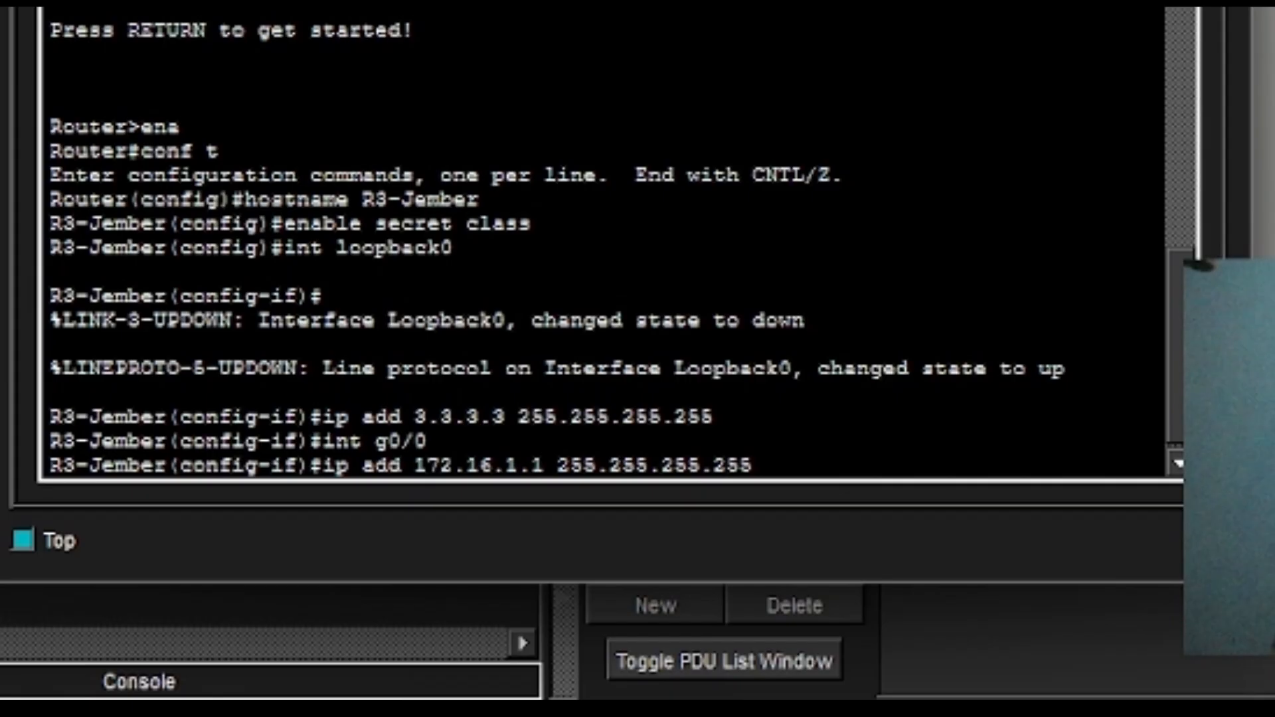
type("29")
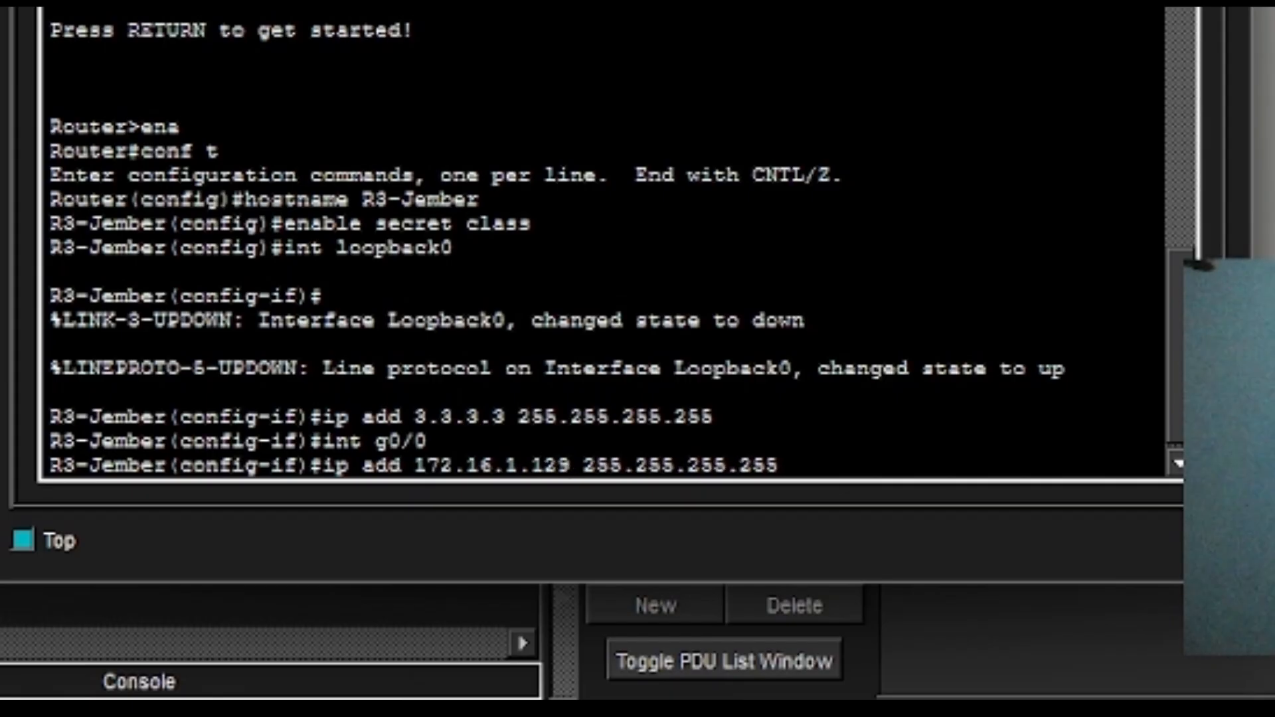
key("Right")
key("Right")
key("Right")
key("Right")
key("Right")
key("BackSpace")
key("BackSpace")
key("BackSpace")
type("192")
key("Return")
Bring GigabitEthernet0/0 up with no shutdown.
type("no sh")
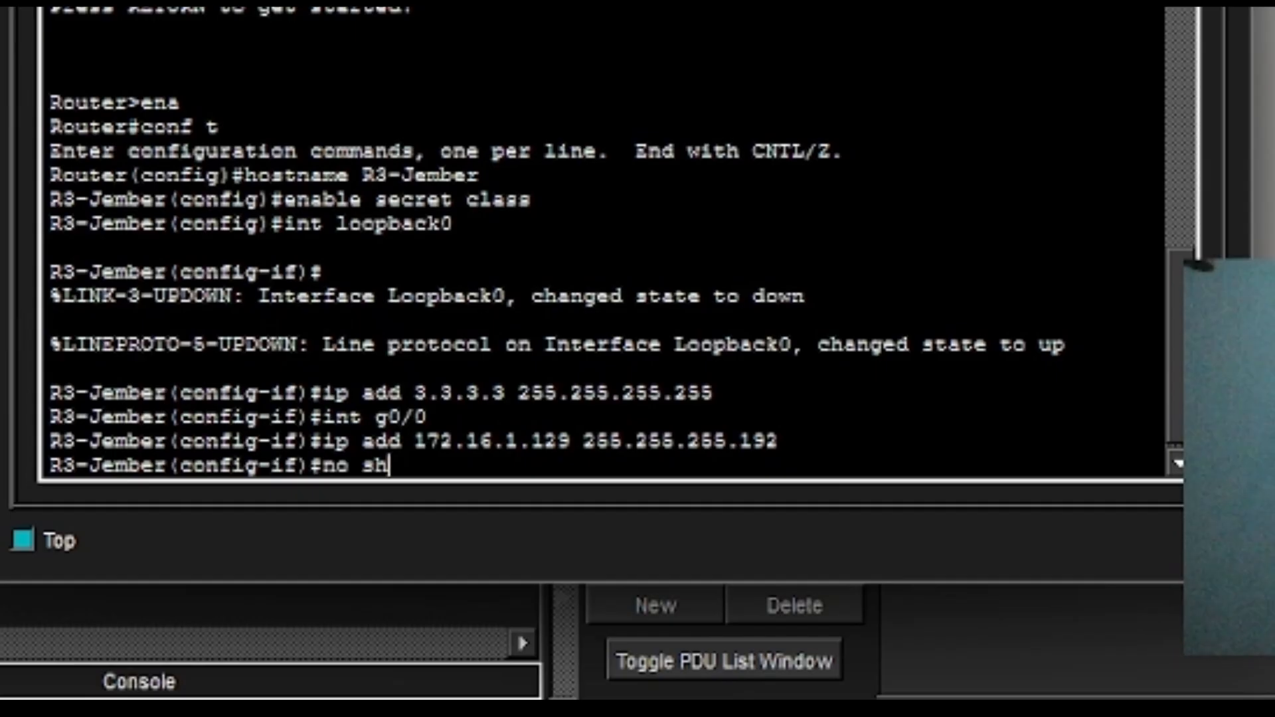
key("Return")
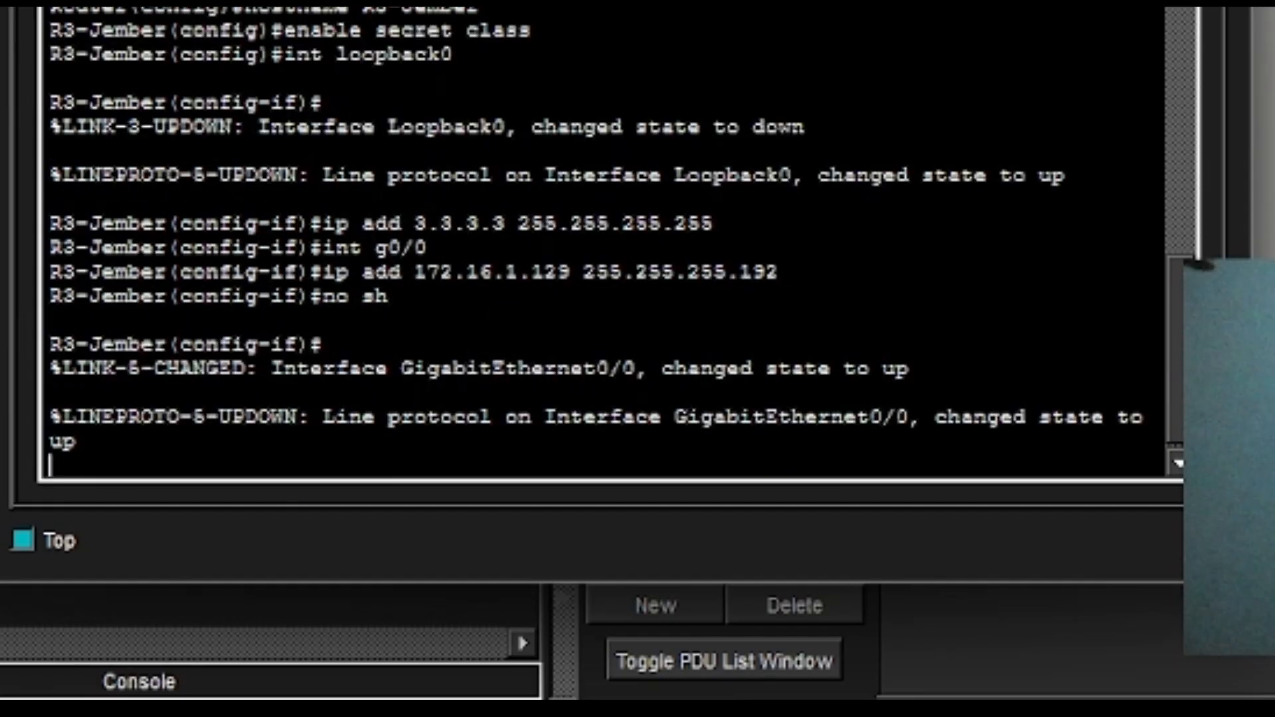
key("Return")
Enter Serial0/2/0 and assign it 172.16.2.6 255.255.255.252.
type("int")
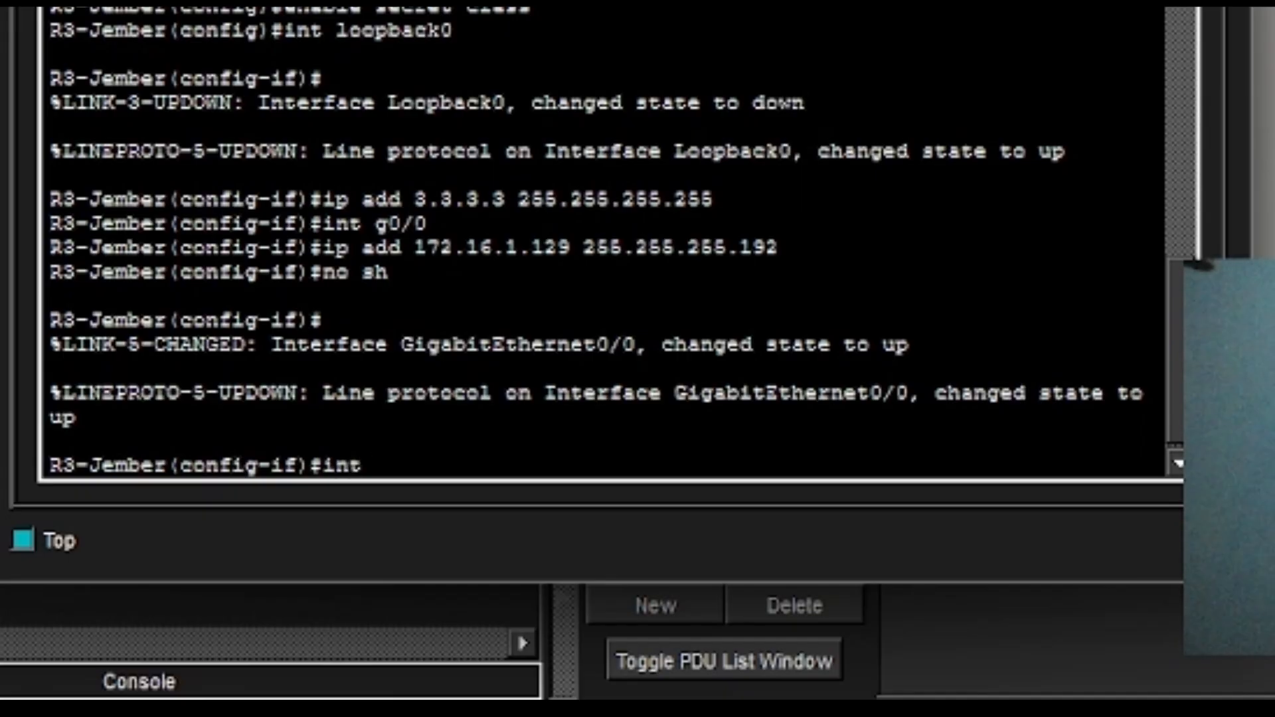
type(" se0/2/0")
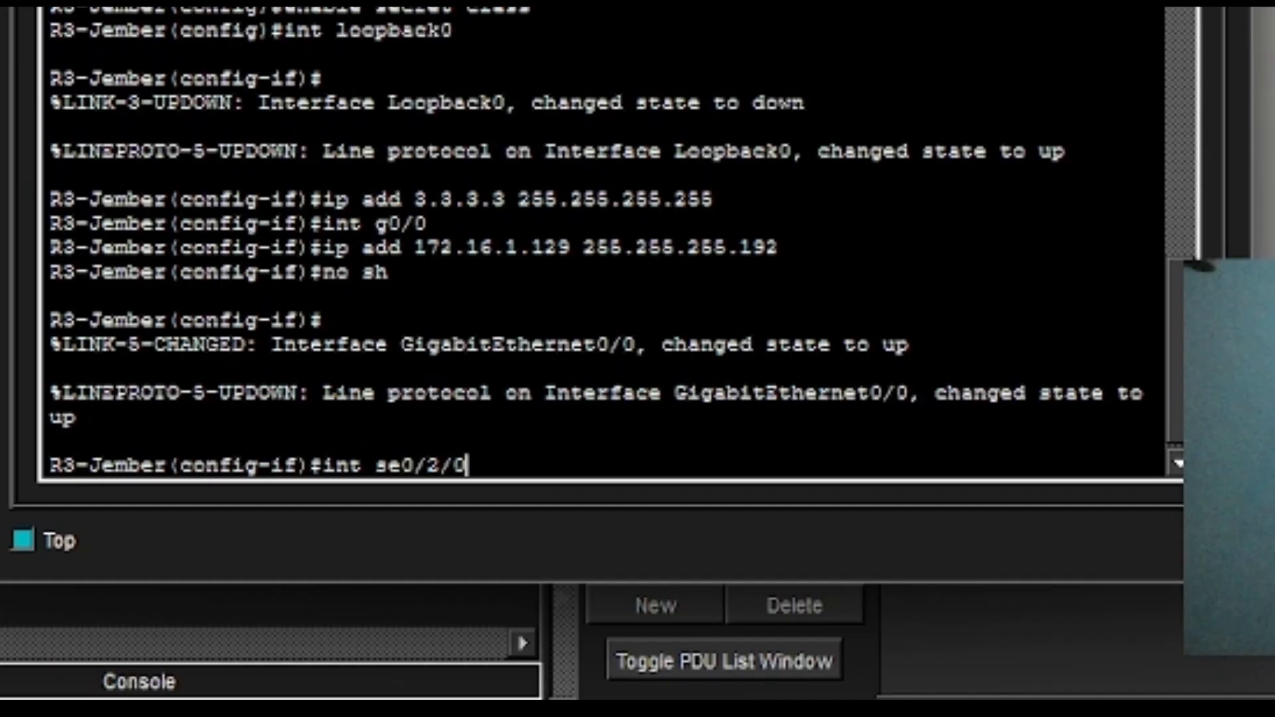
key("Return")
type("ip")
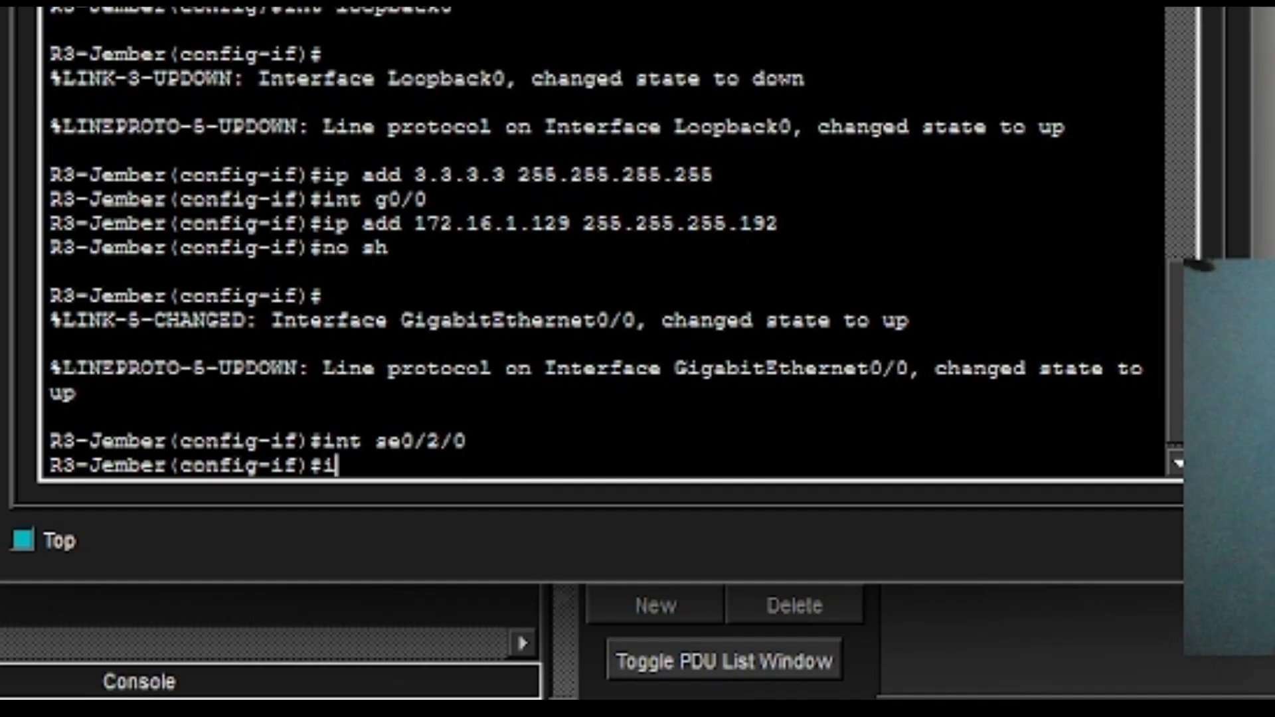
key("BackSpace")
key("BackSpace")
key("Up")
key("Up")
key("Up")
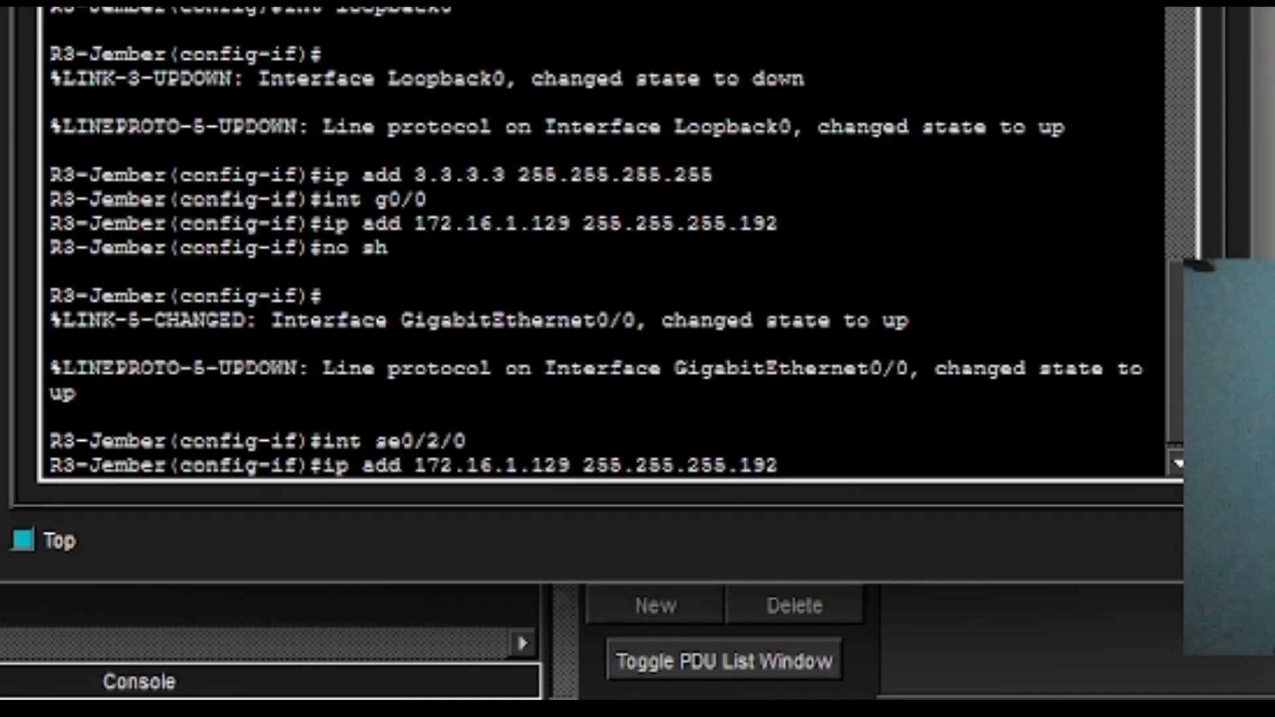
key("Left")
key("Left")
key("Left")
key("Left")
key("Left")
key("Left")
key("Left")
key("Left")
key("Left")
key("Left")
key("Left")
key("Left")
key("Left")
key("Left")
key("Left")
key("Left")
key("BackSpace")
key("BackSpace")
key("BackSpace")
key("BackSpace")
key("BackSpace")
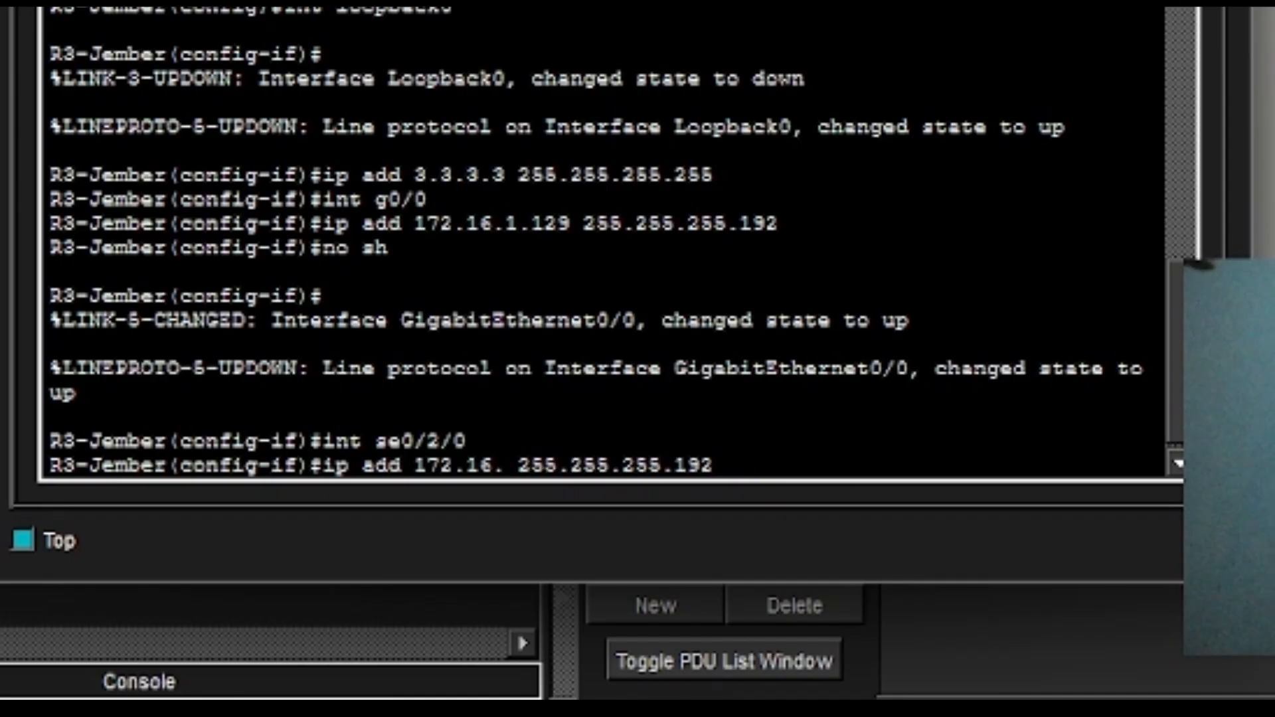
type("2.1")
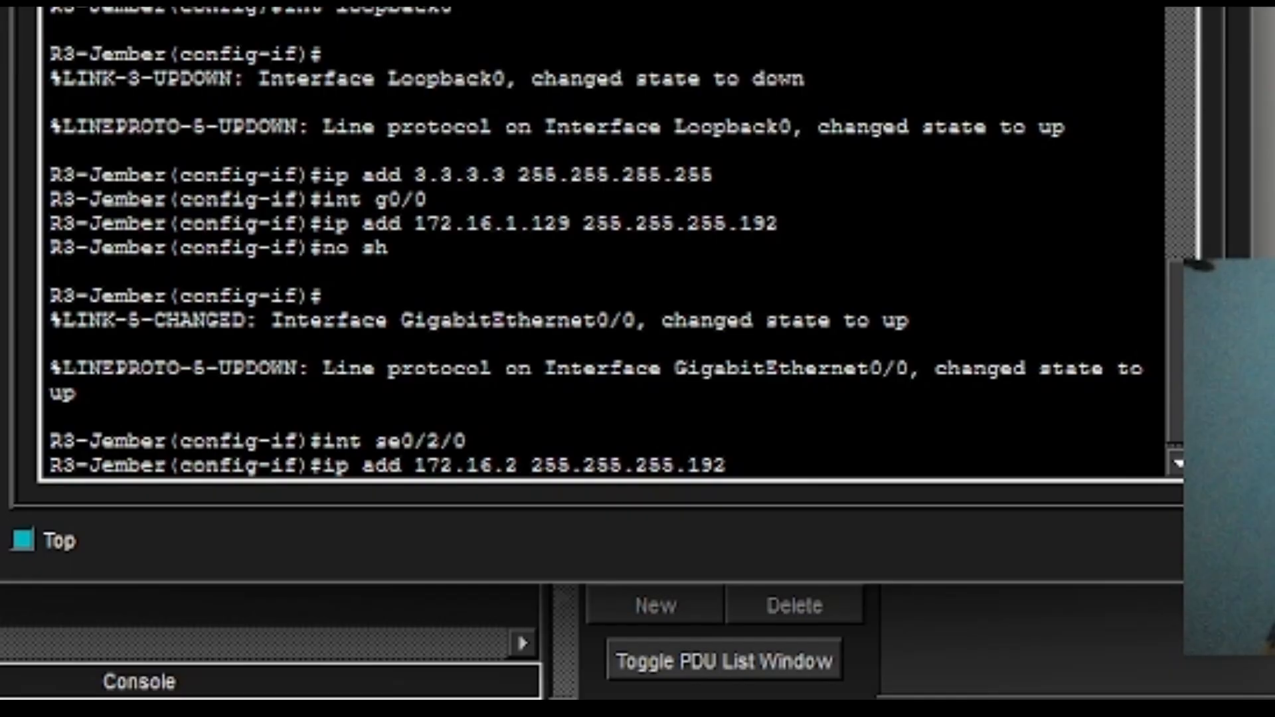
type("6")
key("BackSpace")
type(".6")
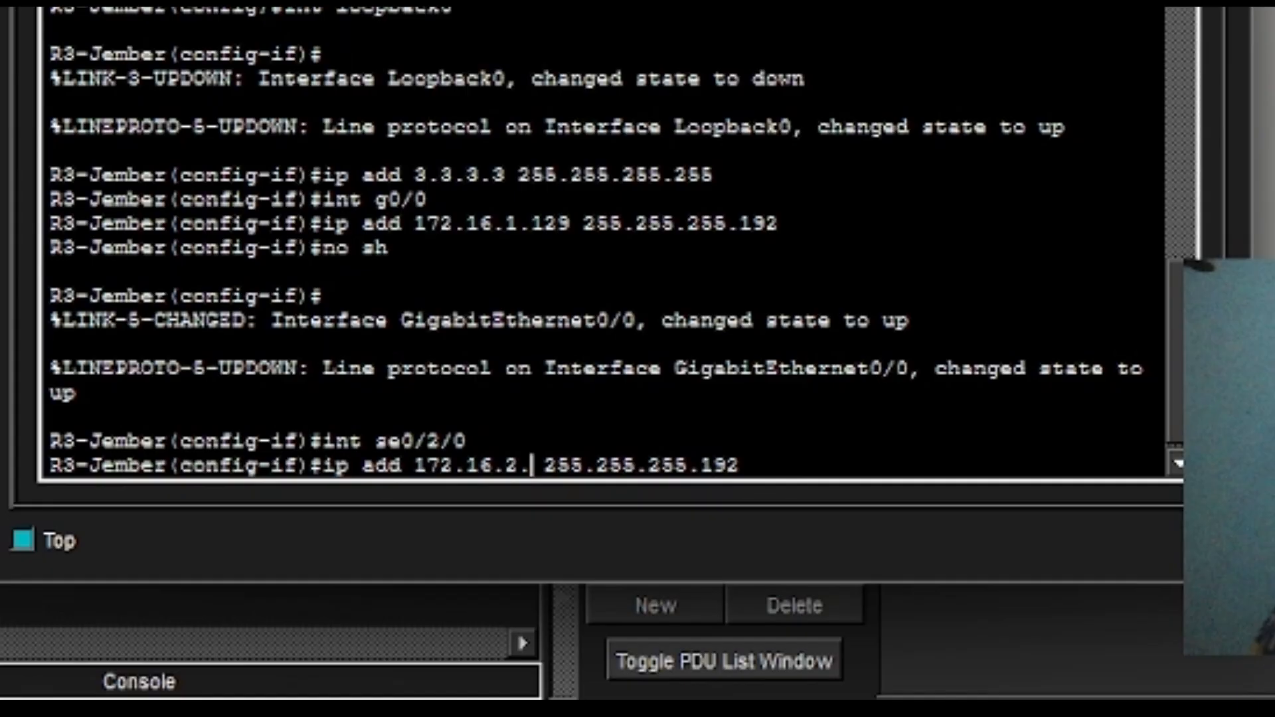
key("Right")
key("Right")
key("Right")
key("Right")
key("Right")
key("Right")
key("Right")
key("Right")
key("Right")
key("Right")
key("Right")
key("Right")
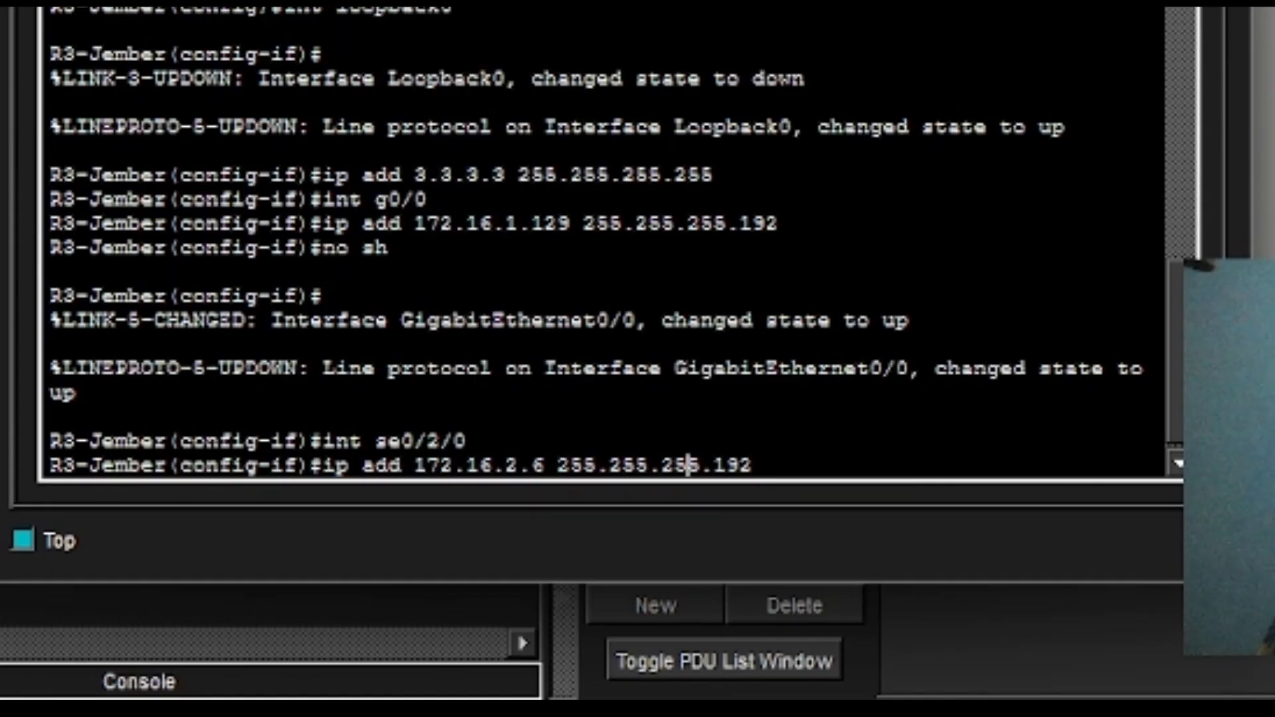
key("Right")
key("BackSpace")
key("BackSpace")
key("BackSpace")
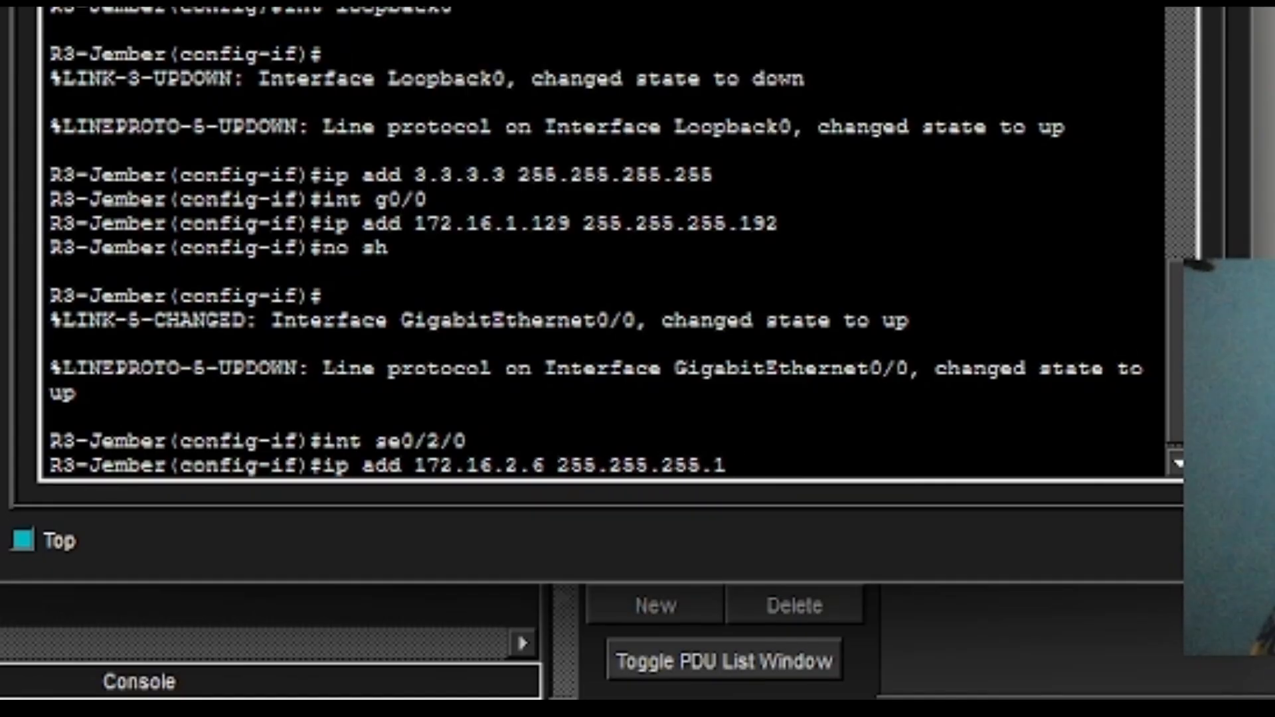
type("252")
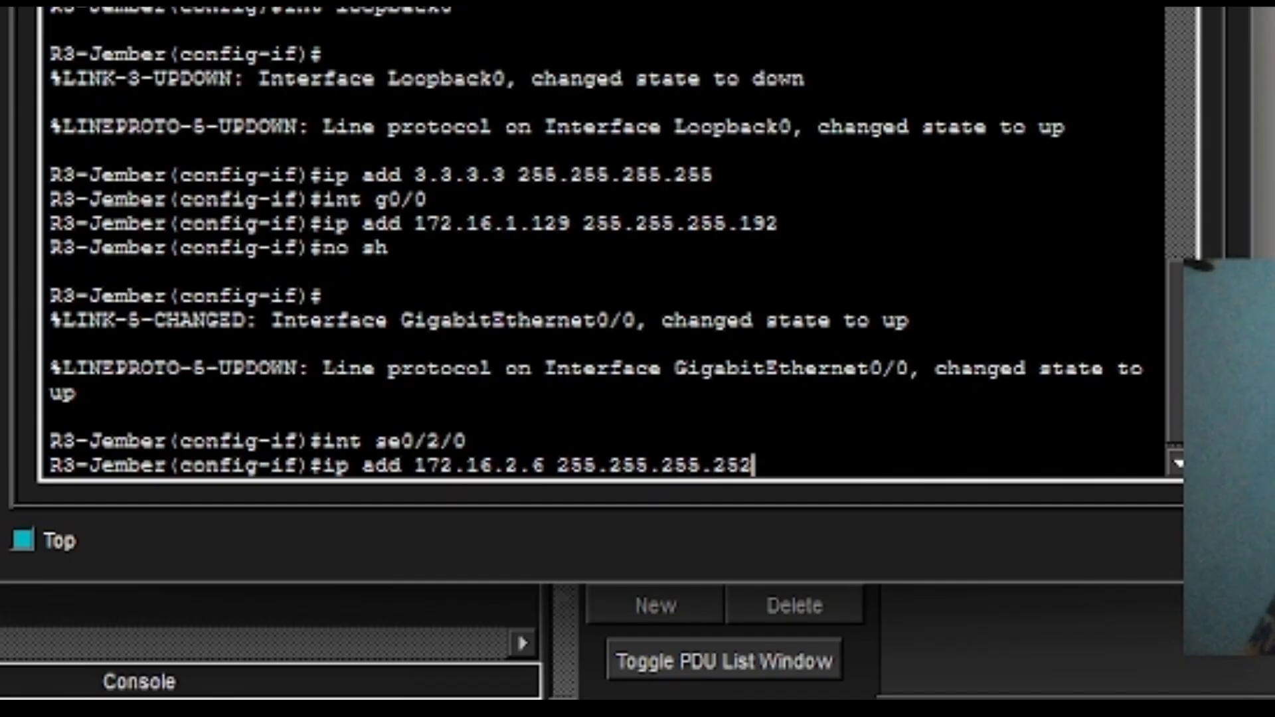
key("Return")
Enable Serial0/2/0 with no shutdown.
type("no s")
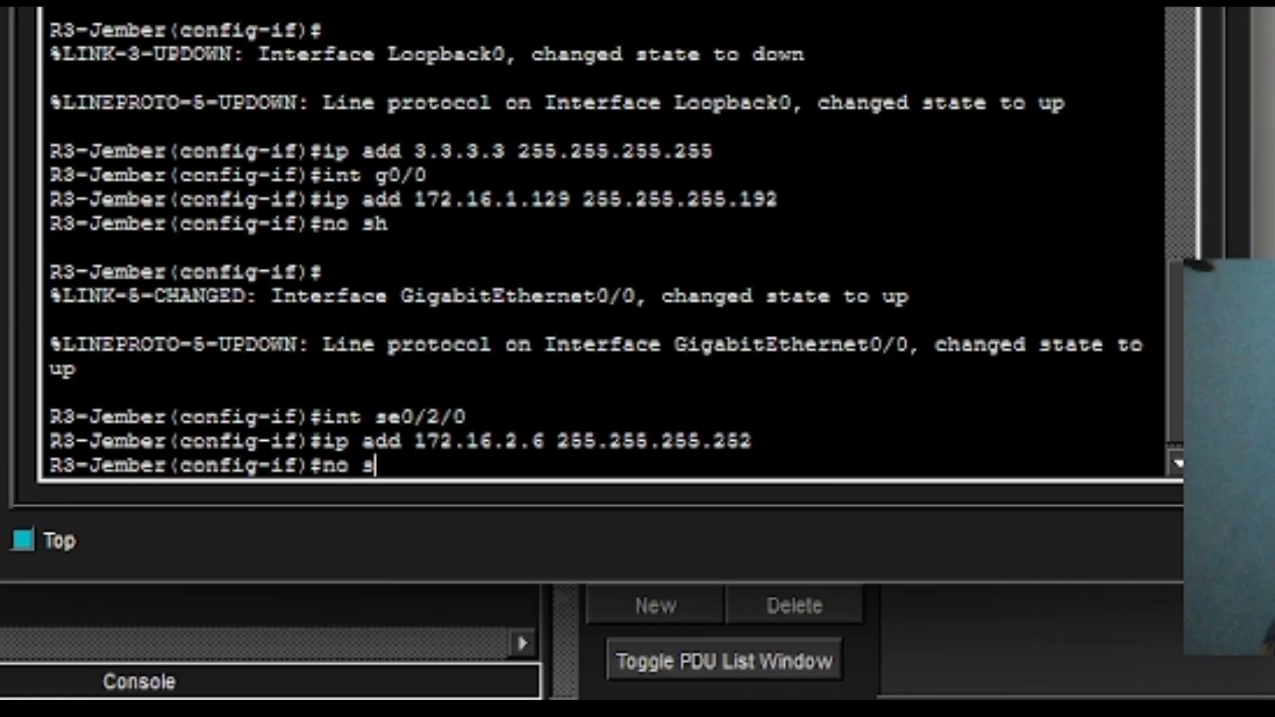
type("h")
key("Return")
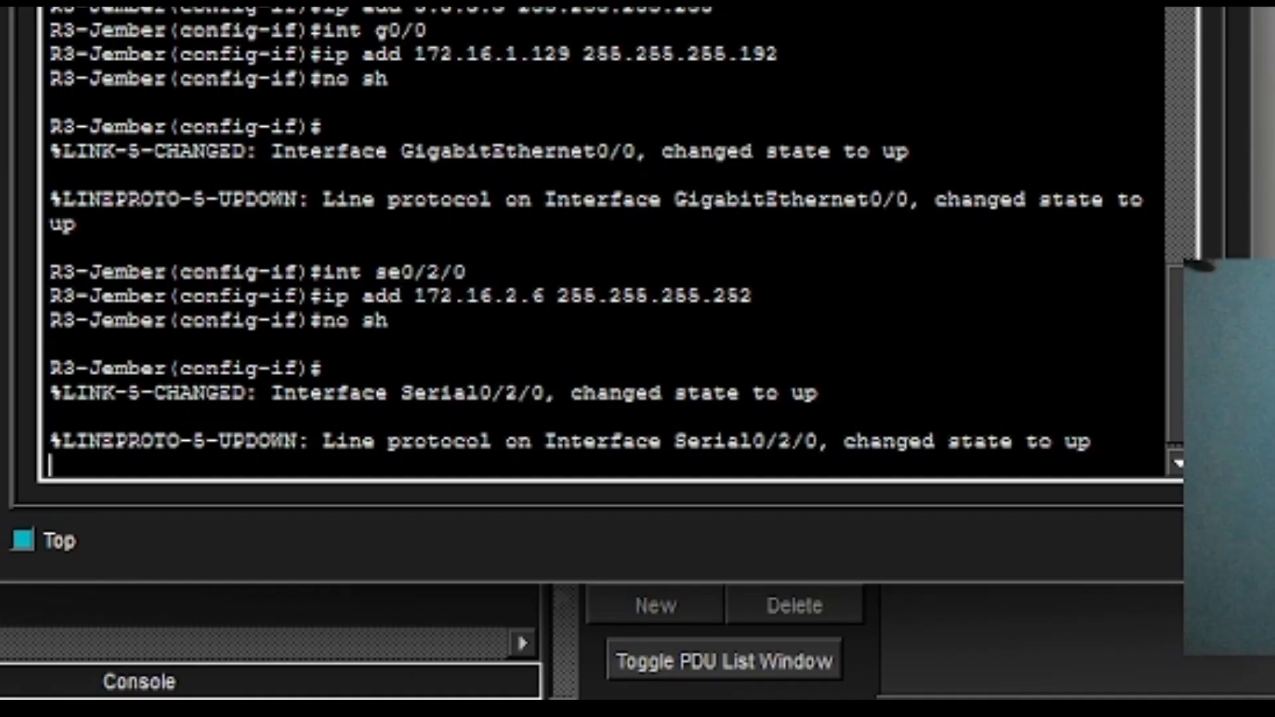
key("Return")
Enter Serial0/2/1 and assign it 172.16.2.14 255.255.255.252.
type("int ")
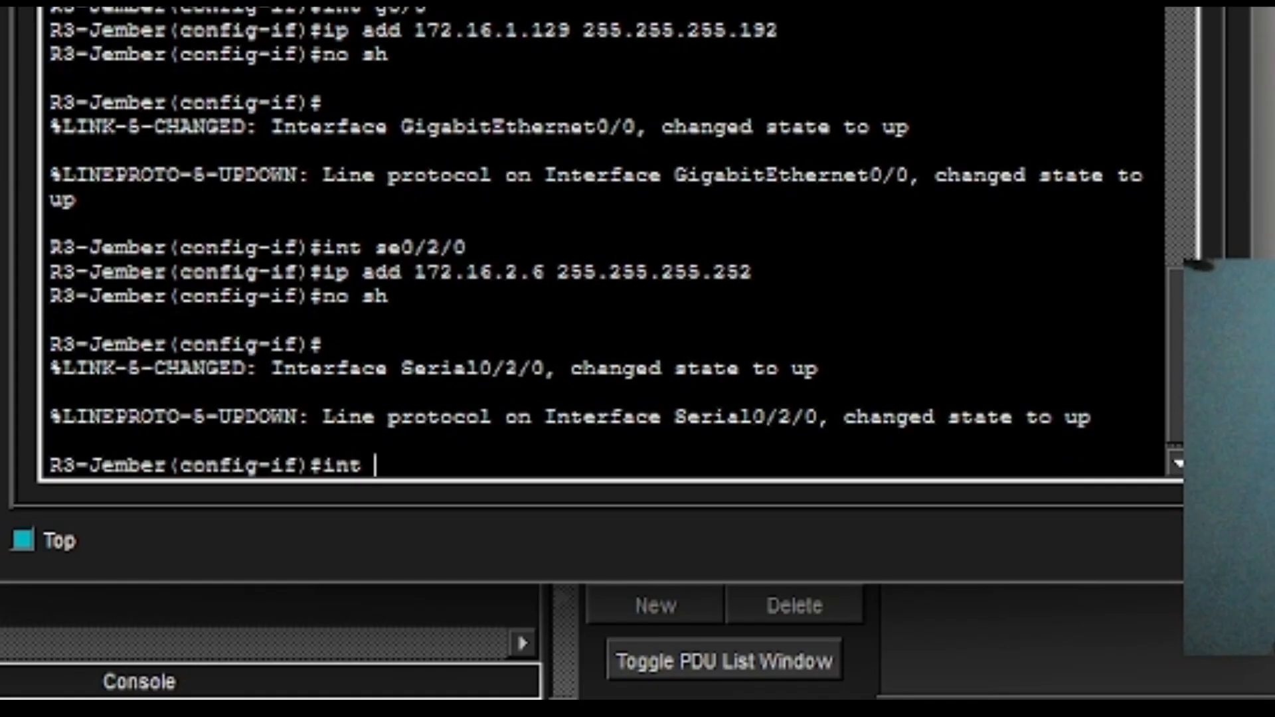
type("se.")
type("/")
type("02/")
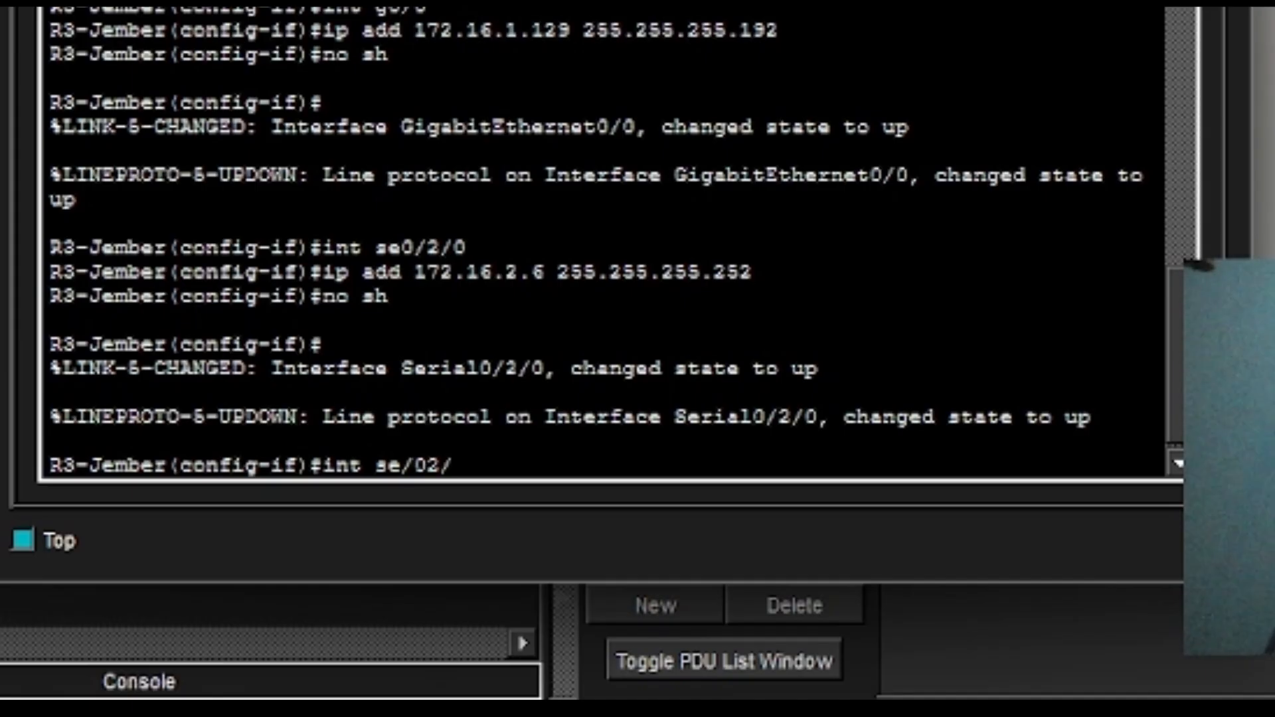
key("BackSpace")
key("BackSpace")
key("BackSpace")
key("BackSpace")
type("-")
type("0/2/1")
key("Return")
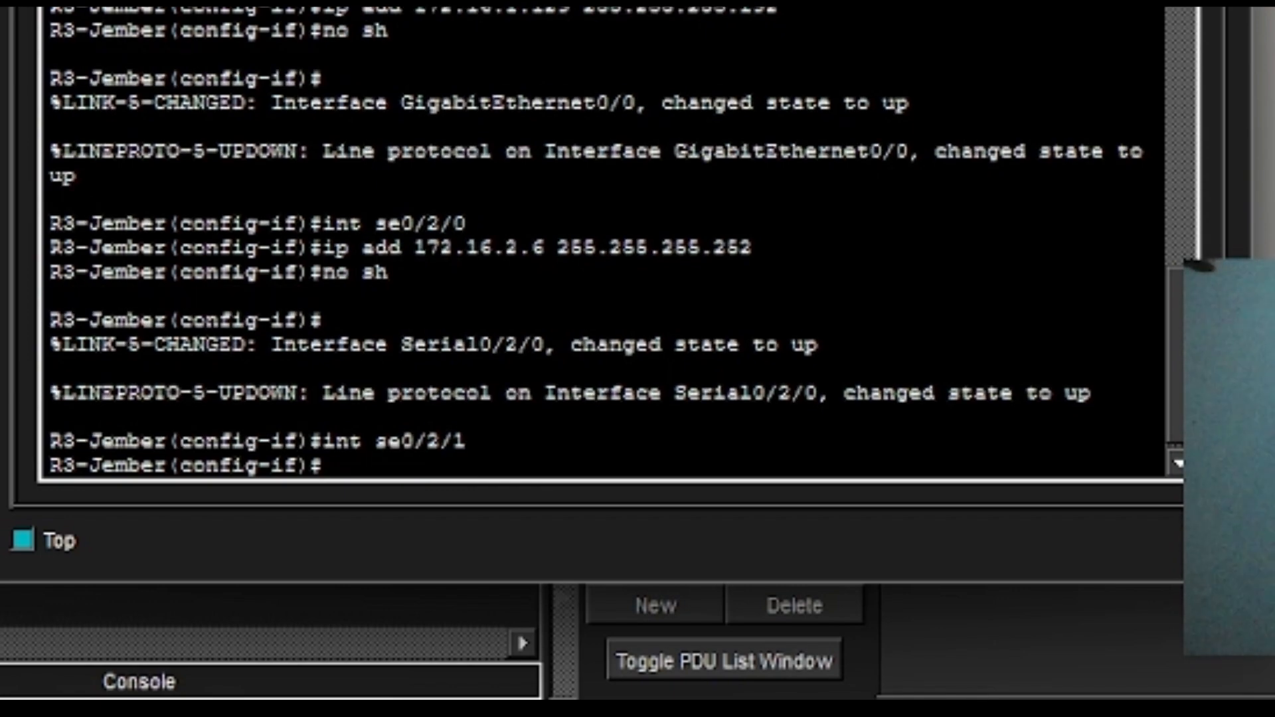
key("Up")
key("Up")
key("Up")
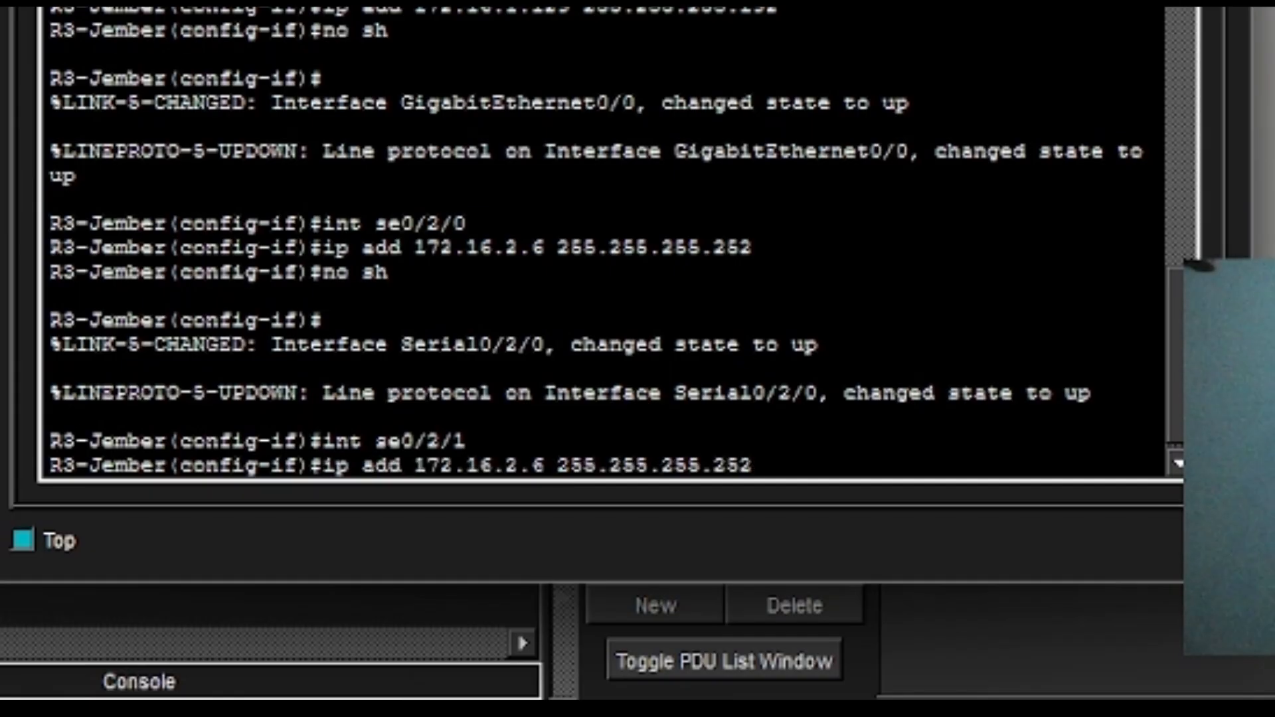
key("Left")
key("Left")
key("Left")
key("Left")
key("Left")
key("Left")
key("Left")
key("Left")
key("Left")
key("Left")
key("Left")
key("Left")
key("Left")
key("Left")
key("Left")
key("Left")
key("Left")
key("Right")
key("BackSpace")
type("14")
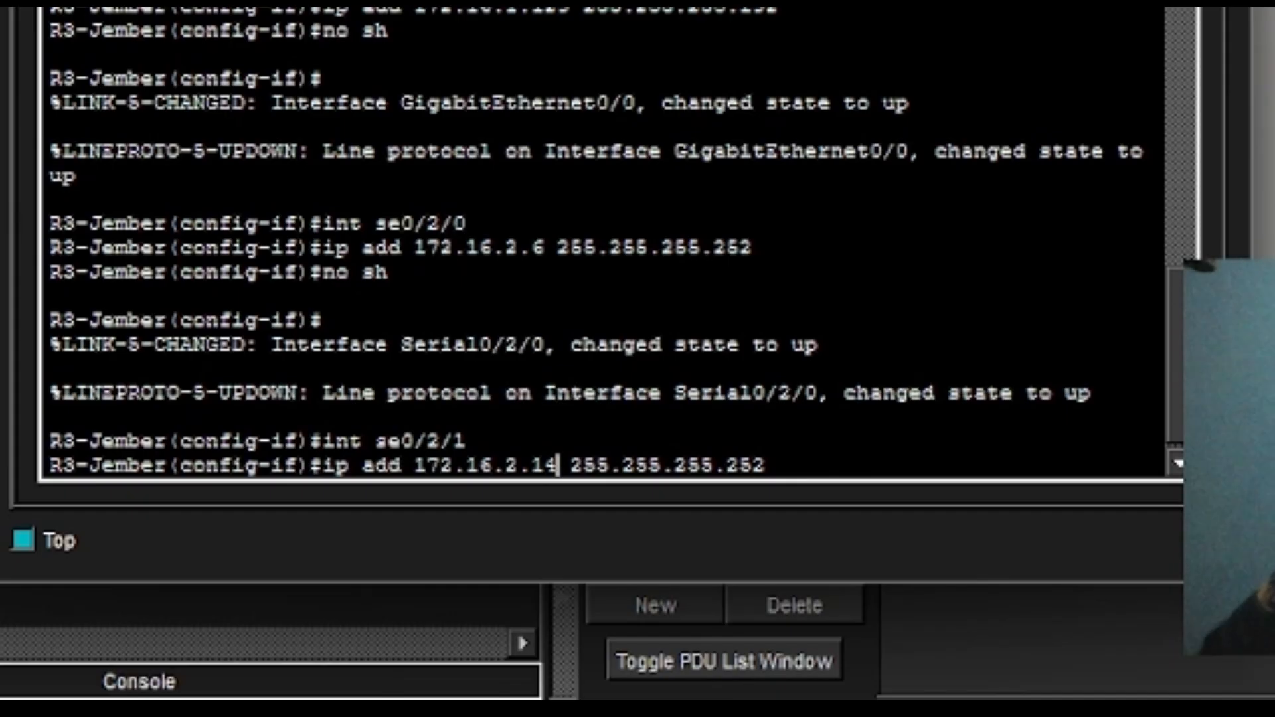
key("Return")
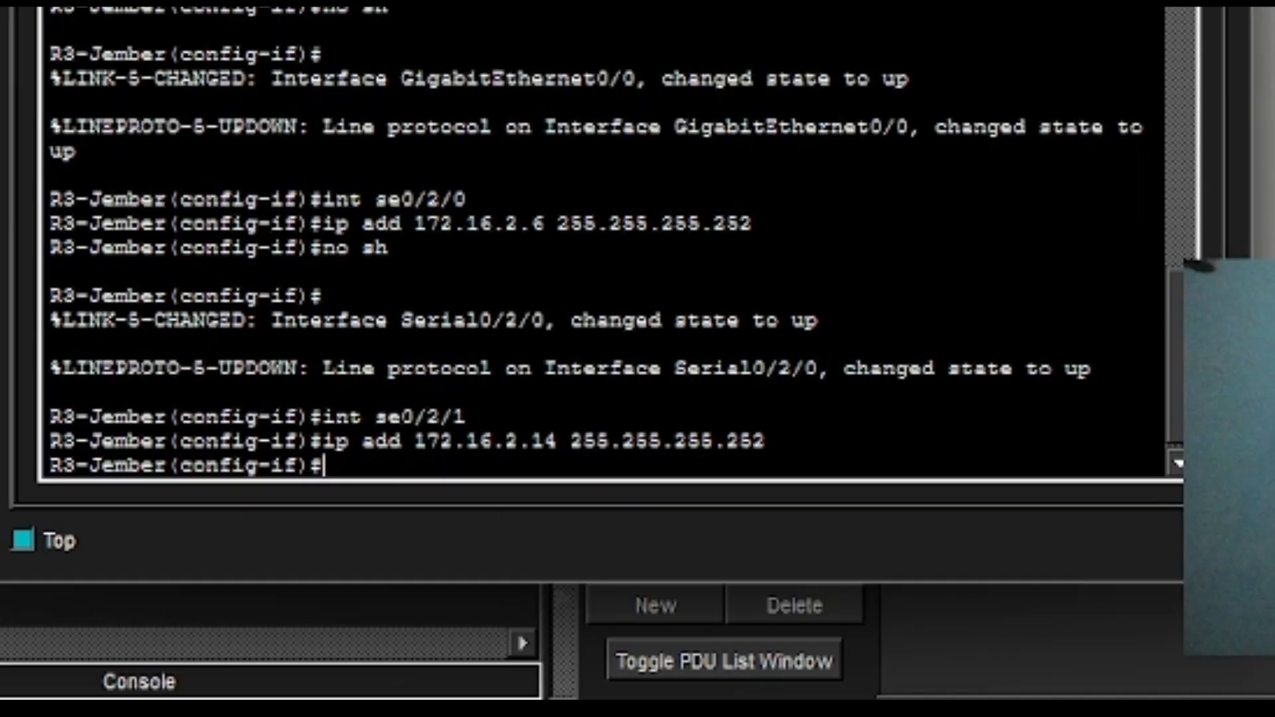
Enable Serial0/2/1 with no shutdown.
type("no sh")
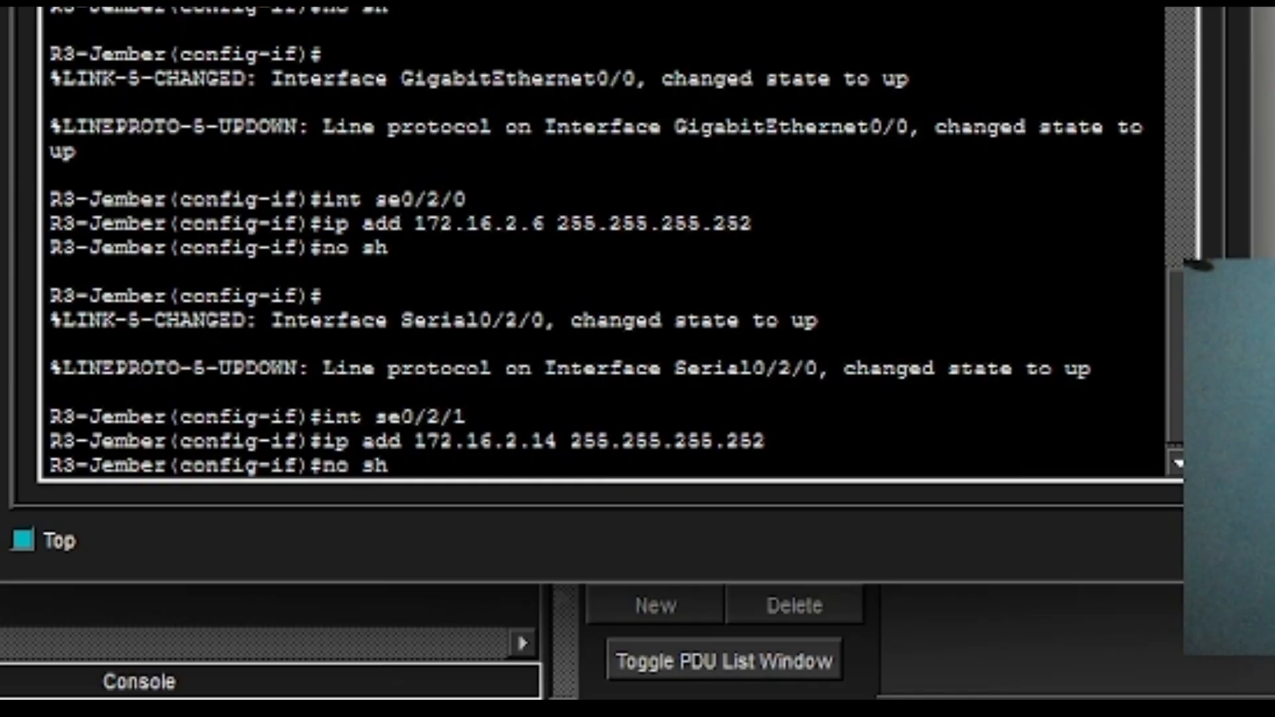
key("Return")
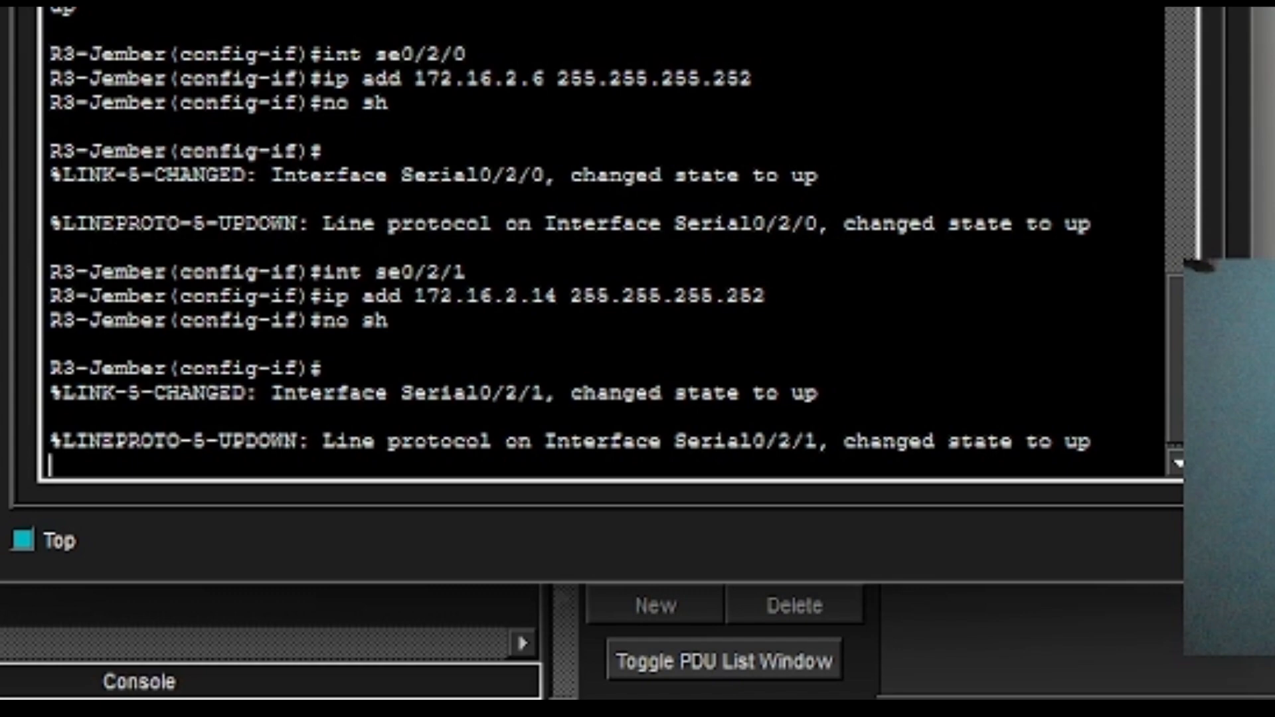
key("Return")
Enter Serial0/3/0 and assign it 172.16.2.21 255.255.255.252.
type("int ")
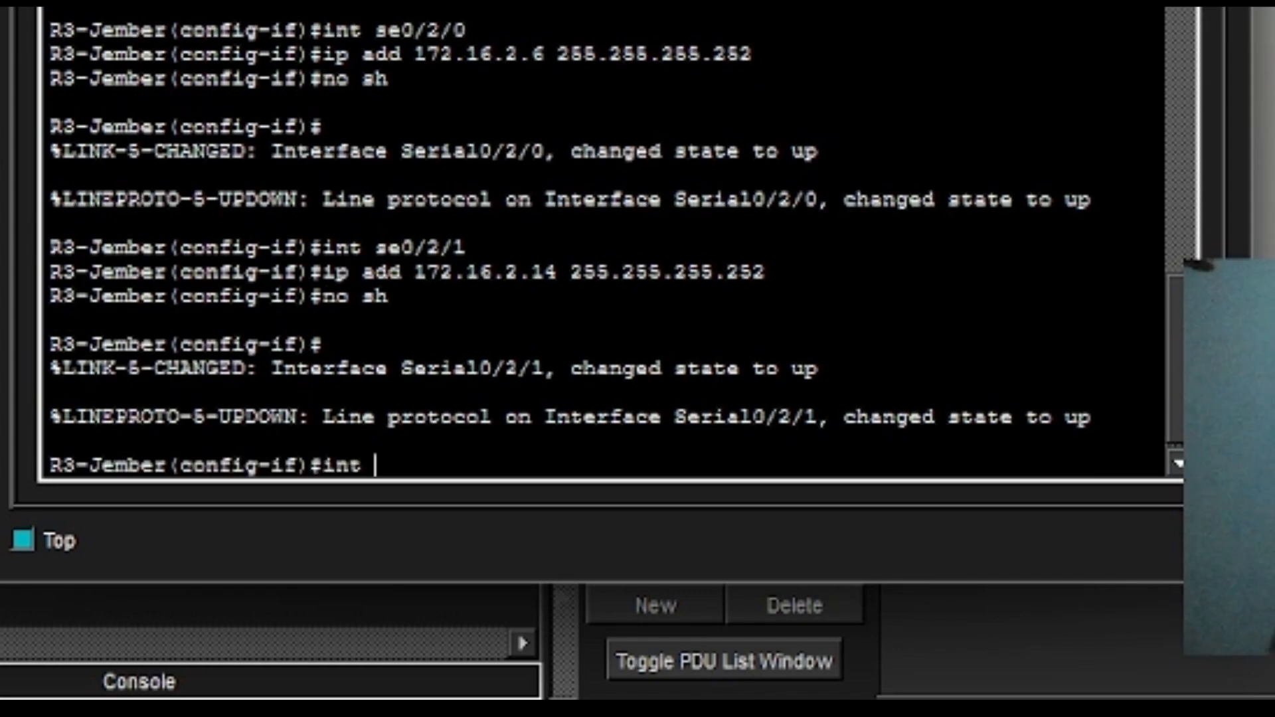
type("se0/")
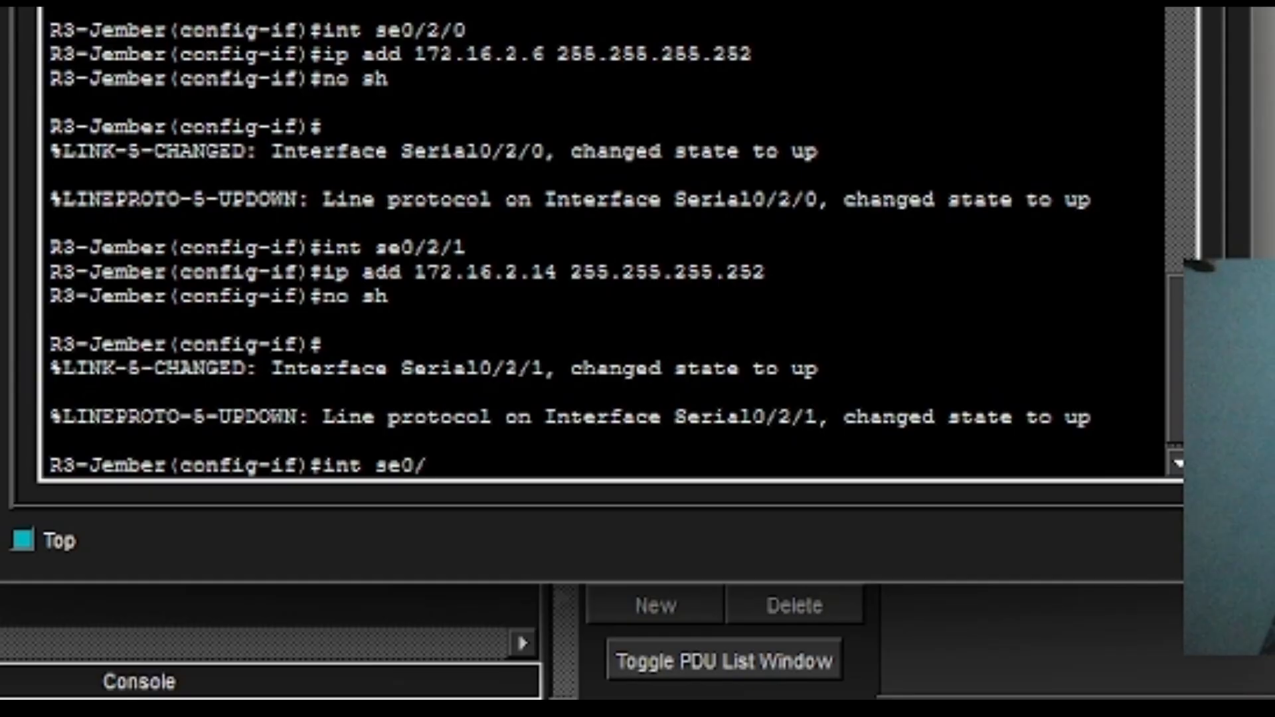
type("3/0")
key("Return")
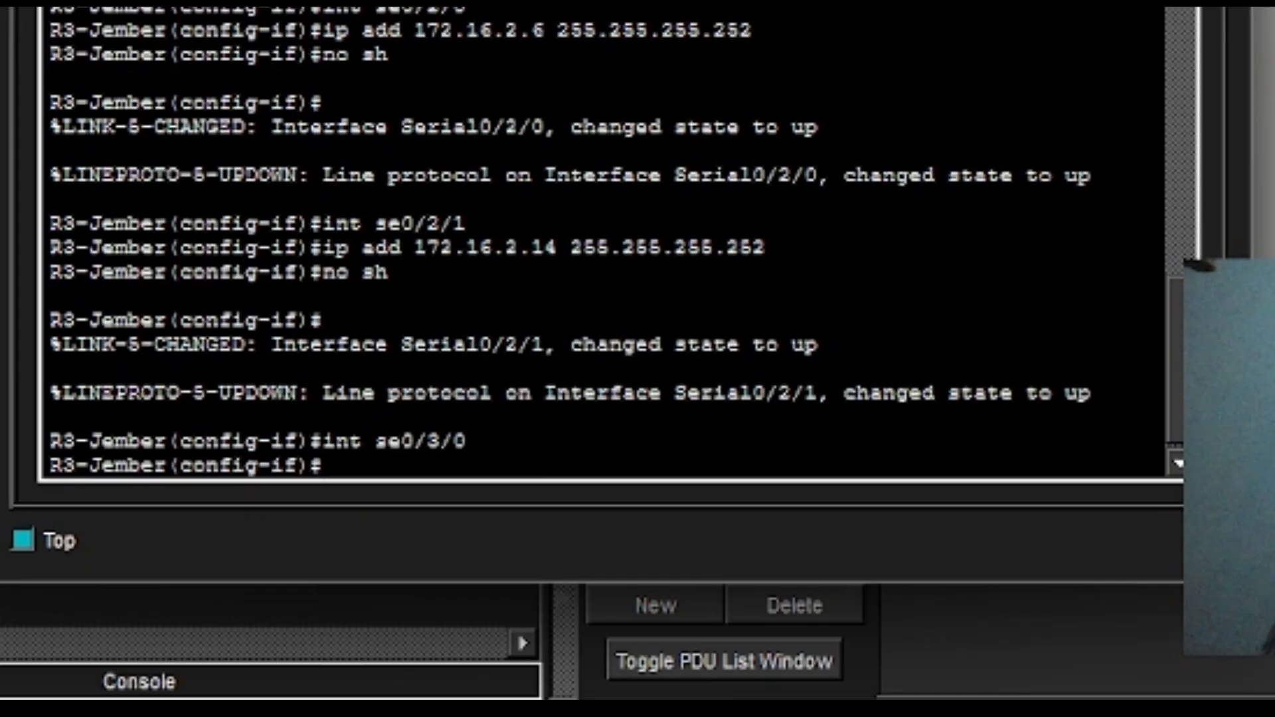
key("Up")
key("Up")
key("Up")
key("Left")
key("Left")
key("Left")
key("Left")
key("Left")
key("Left")
key("Left")
key("Left")
key("Left")
key("Left")
key("Left")
key("Left")
key("Left")
key("Left")
key("Left")
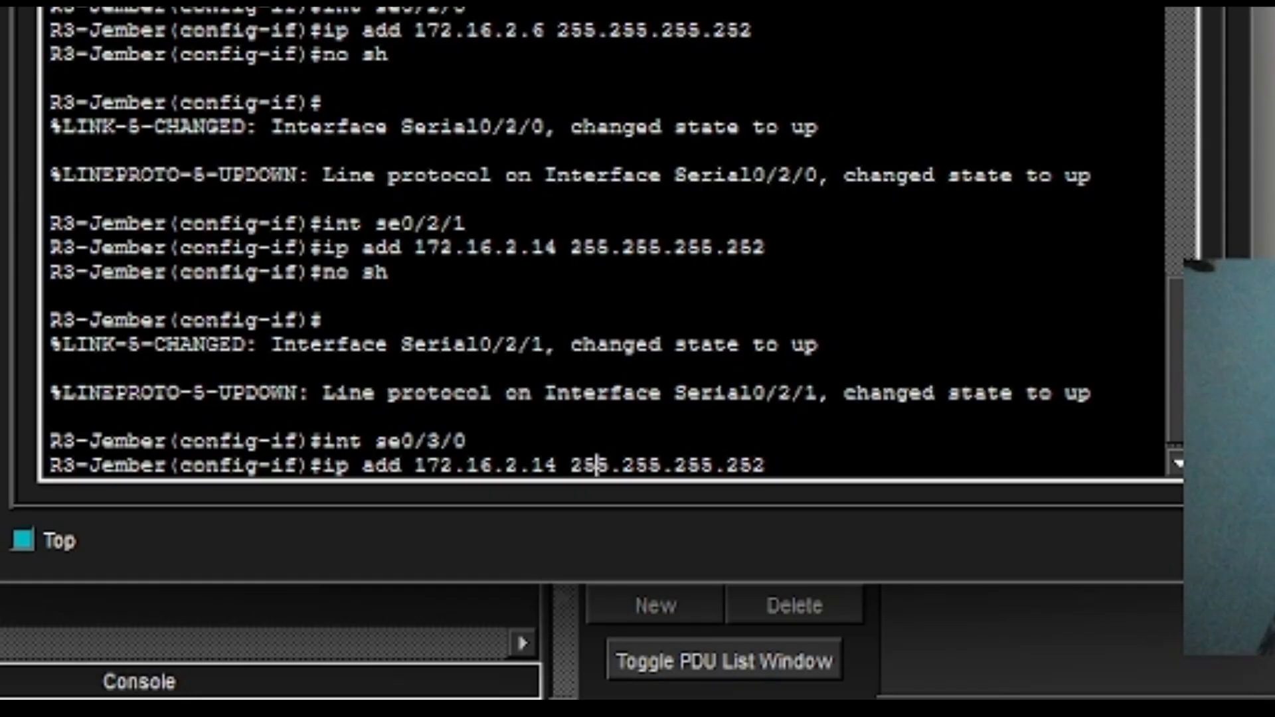
key("Right")
key("BackSpace")
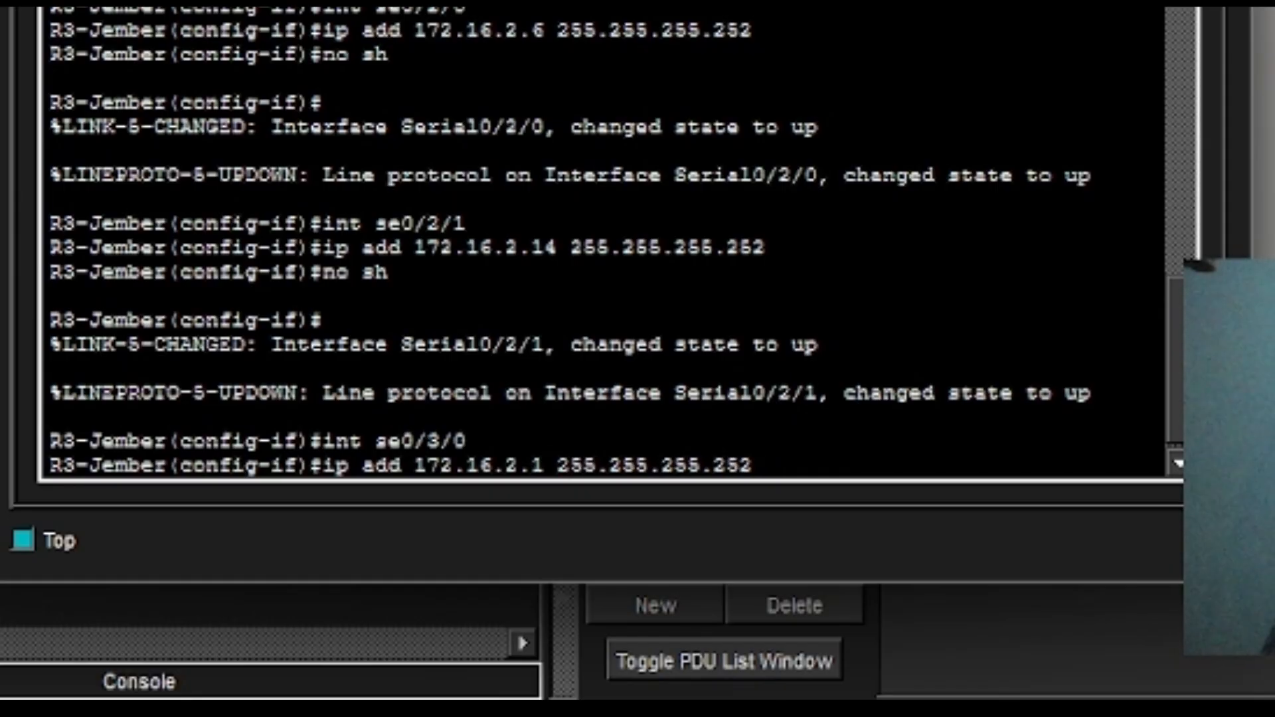
key("BackSpace")
type("21")
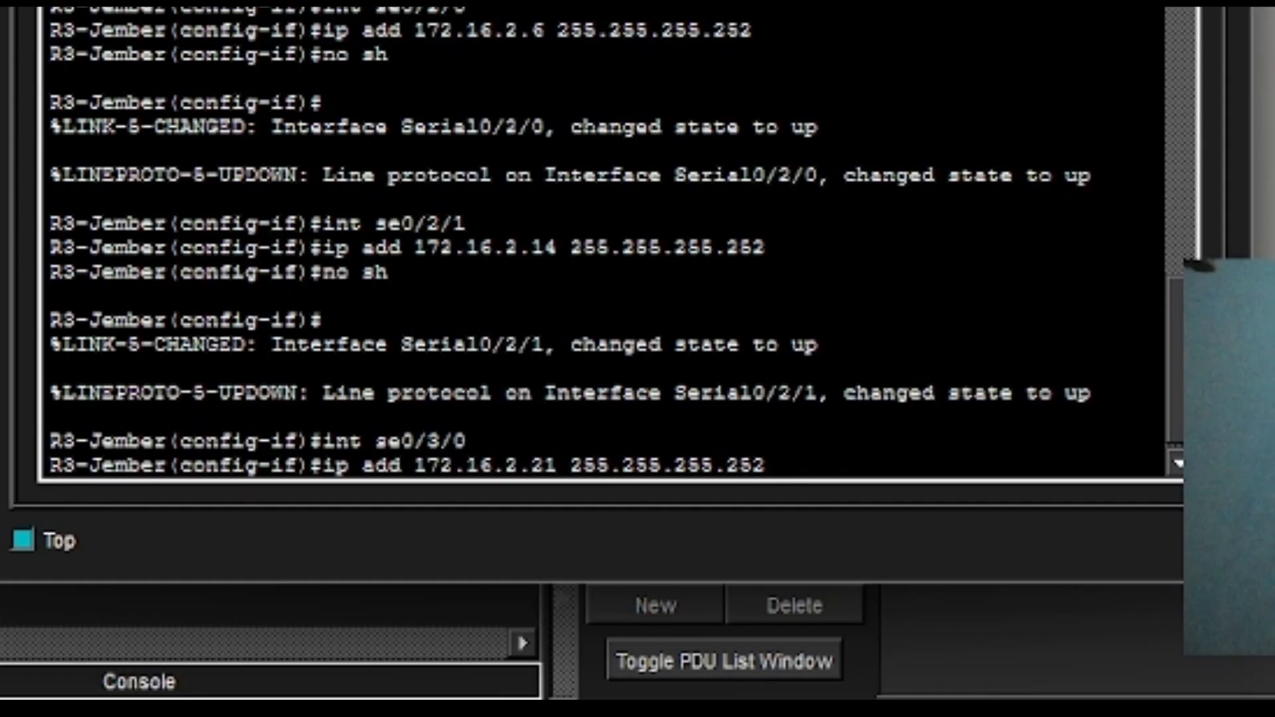
key("Return")
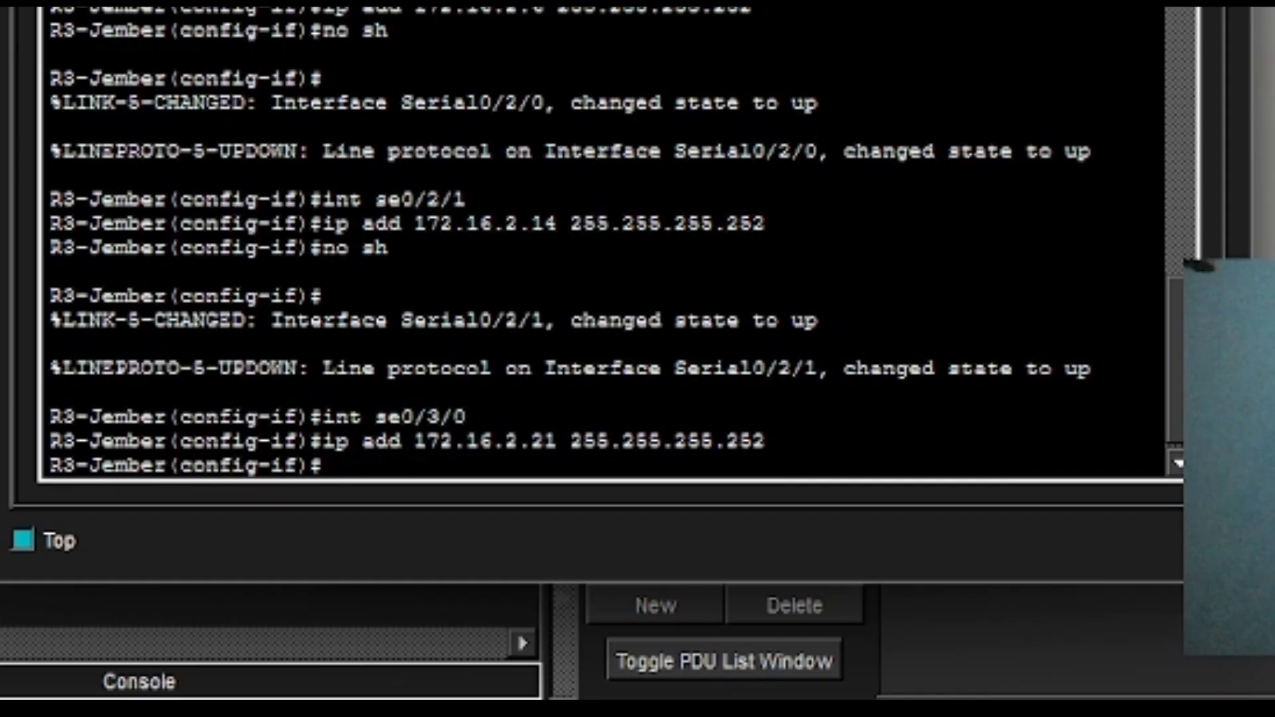
Set Serial0/3/0's clock rate to 64000 and enable it with no shutdown.
type("clco")
key("BackSpace")
key("BackSpace")
type("ock ")
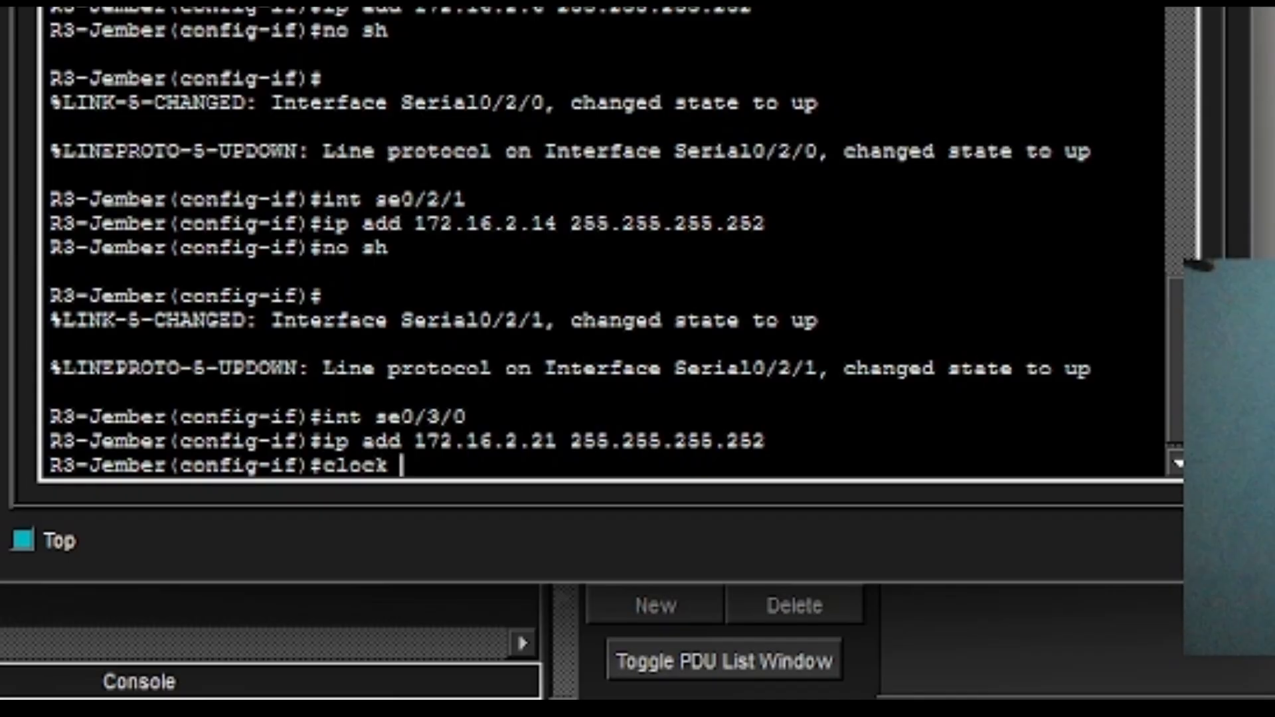
type("rate 6")
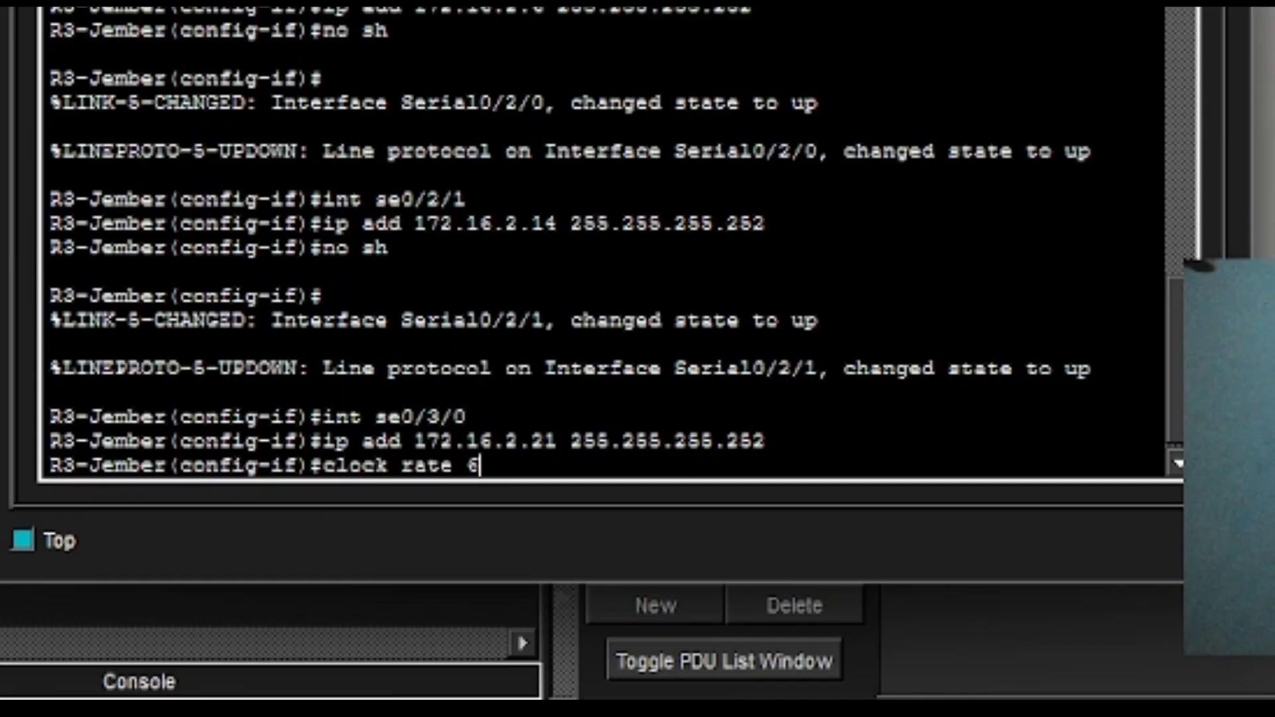
type("400")
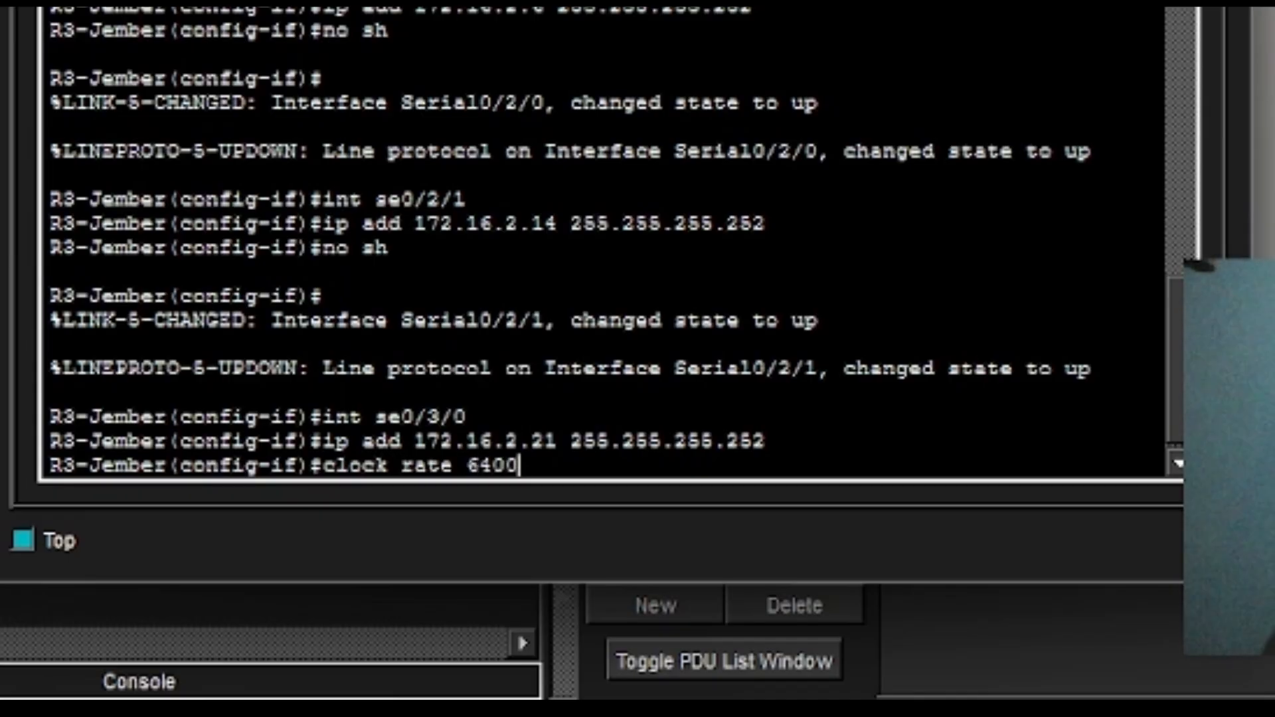
type("0")
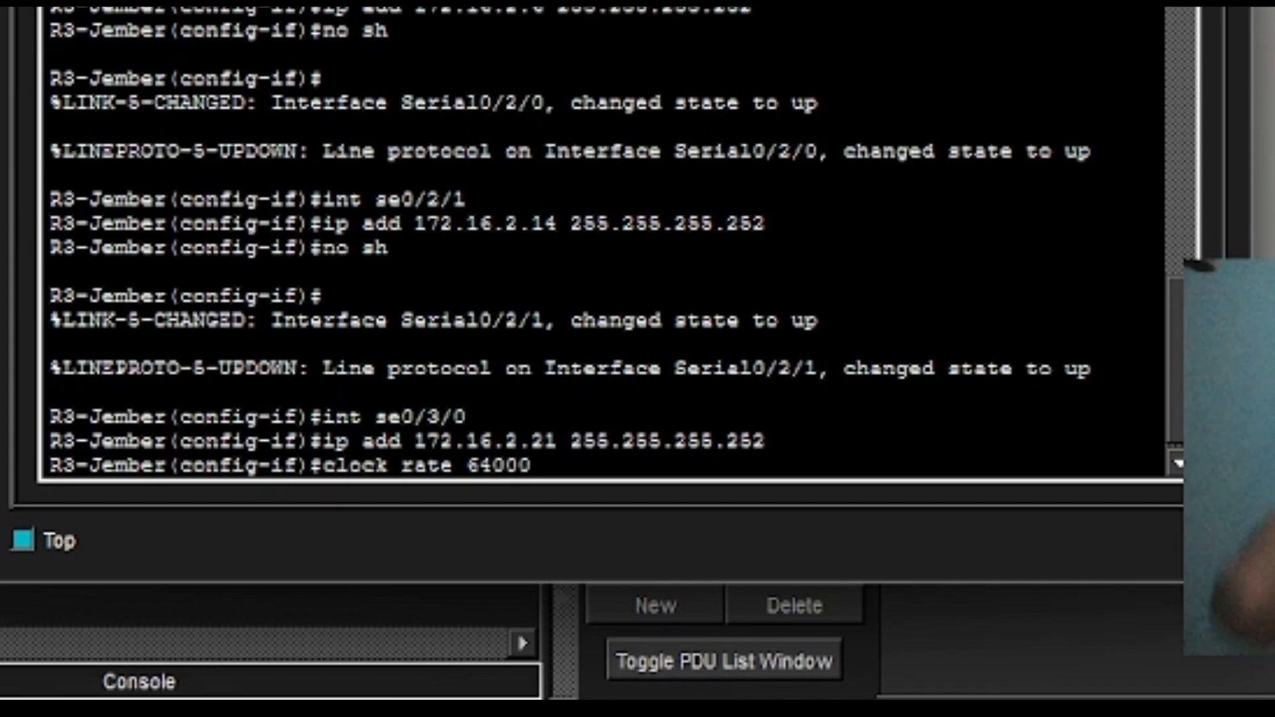
key("Return")
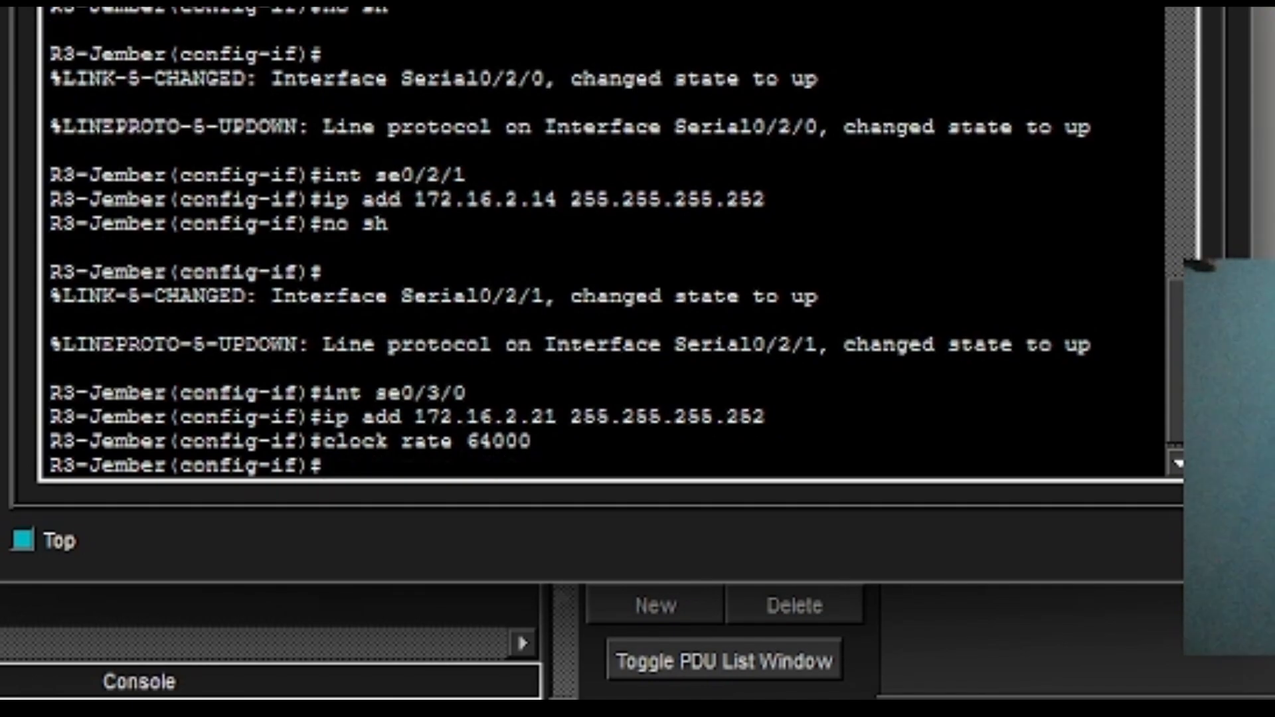
type("no sh")
key("Return")
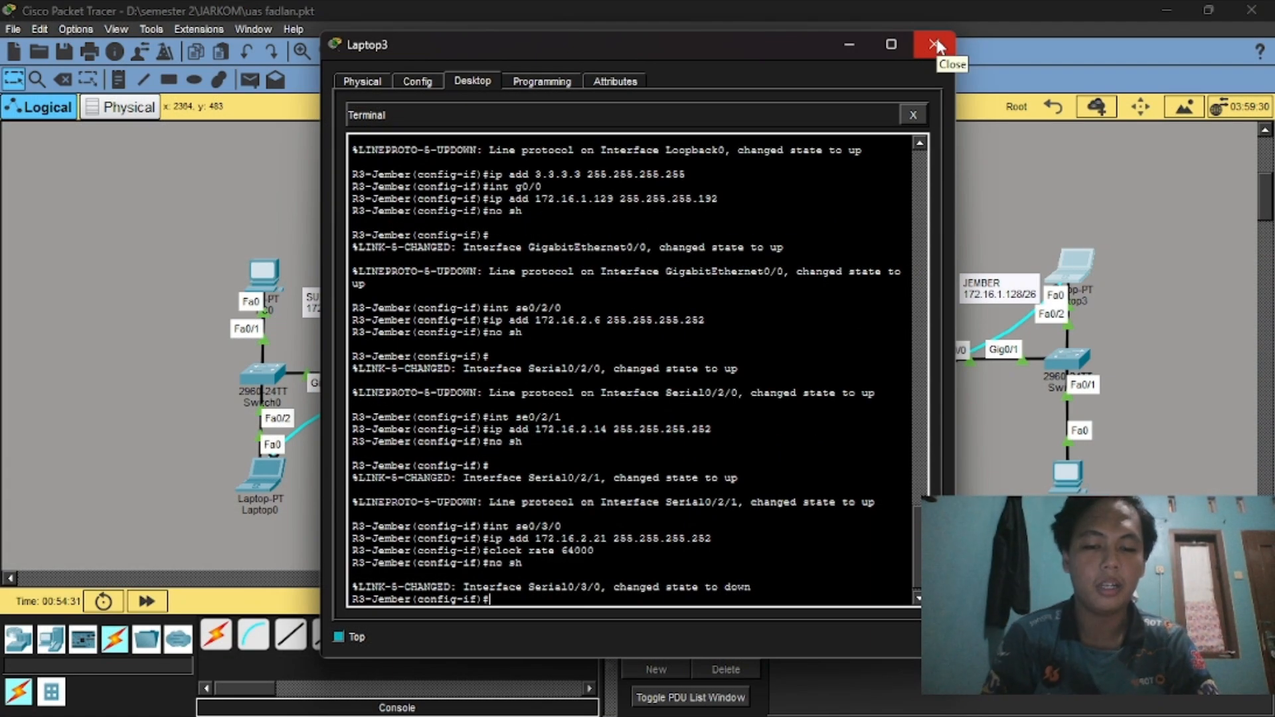
Close Laptop3, connect to the router console from Laptop1's Terminal, and decline the initial configuration dialog.
left_click(936, 45)
scroll(799, 320, "down", 3)
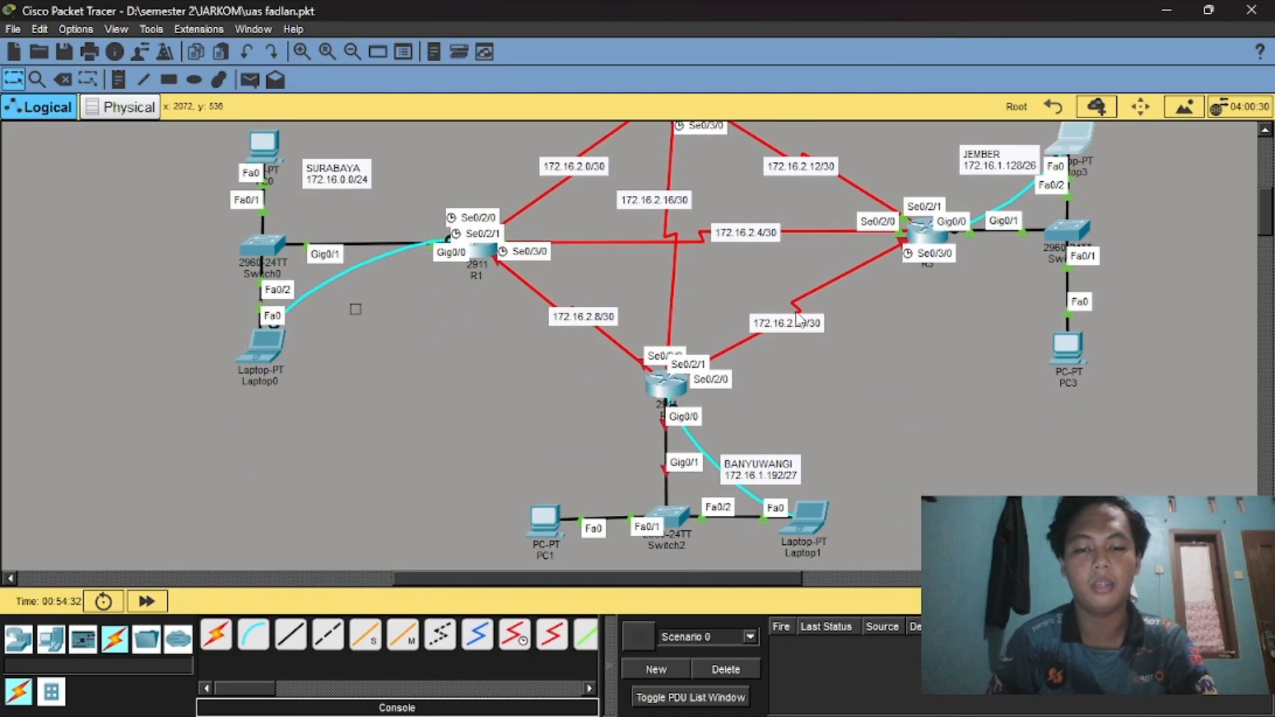
left_click(813, 512)
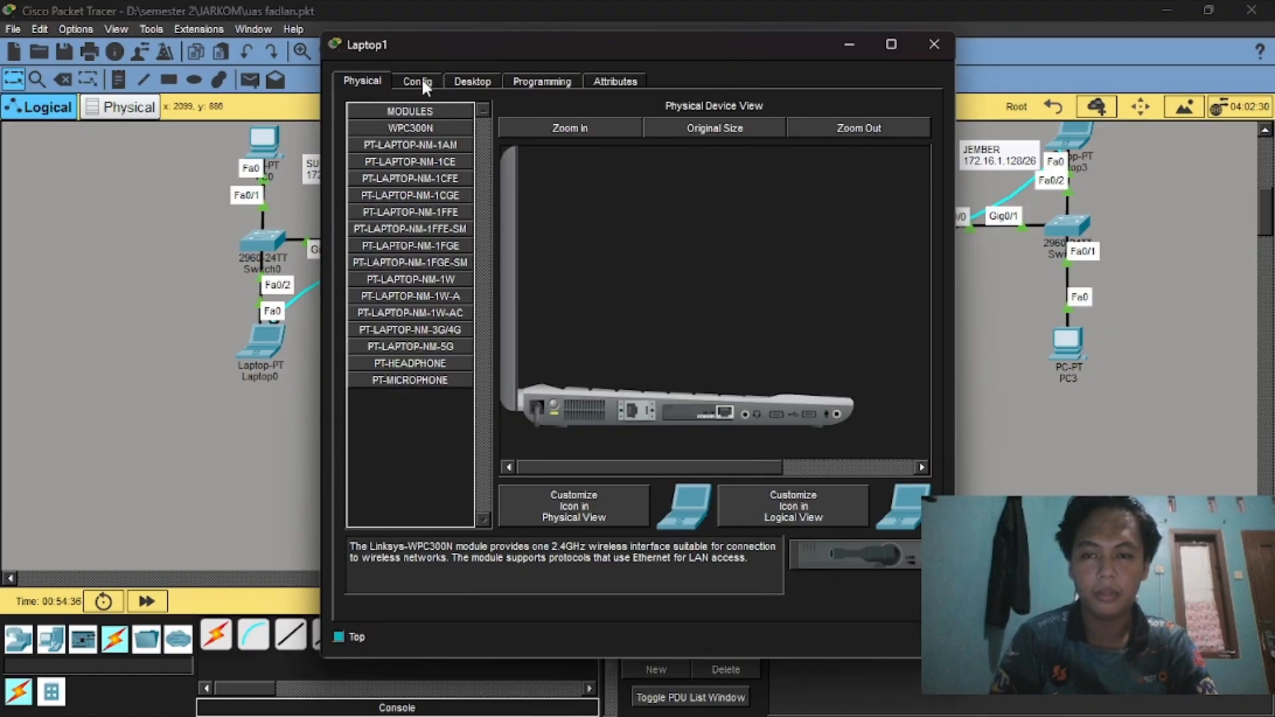
left_click(458, 81)
left_click(619, 145)
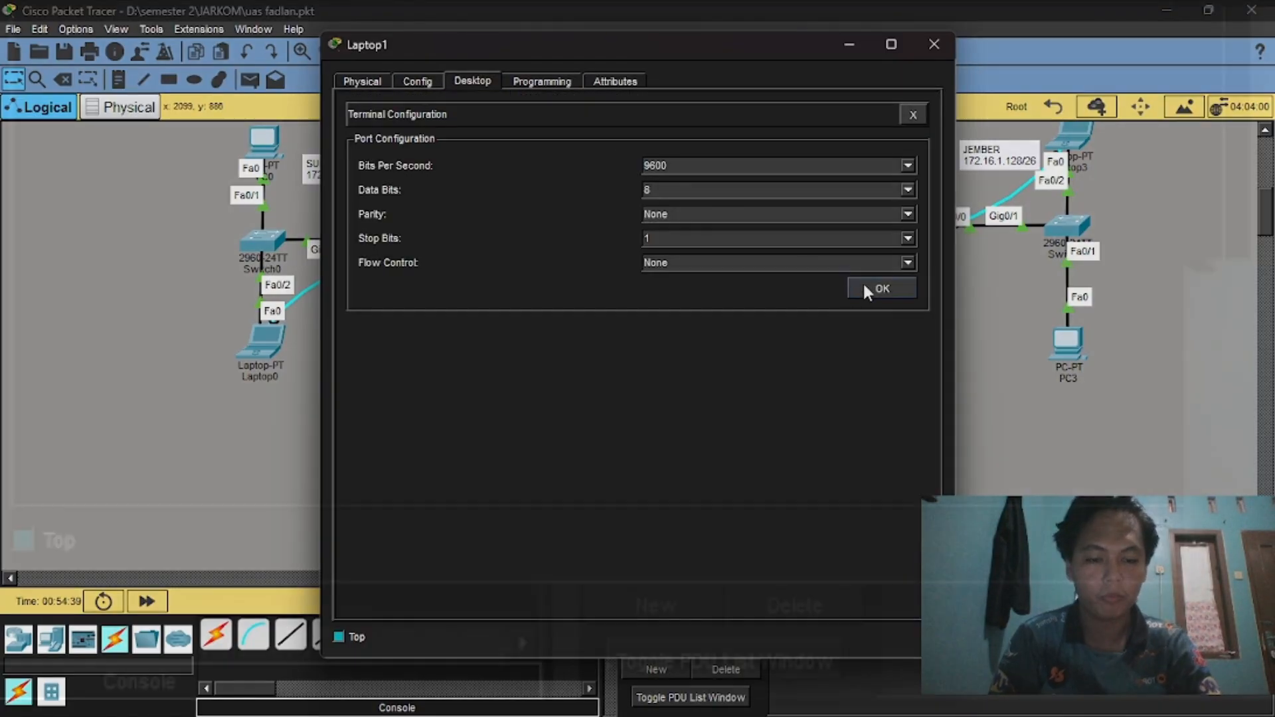
left_click(863, 281)
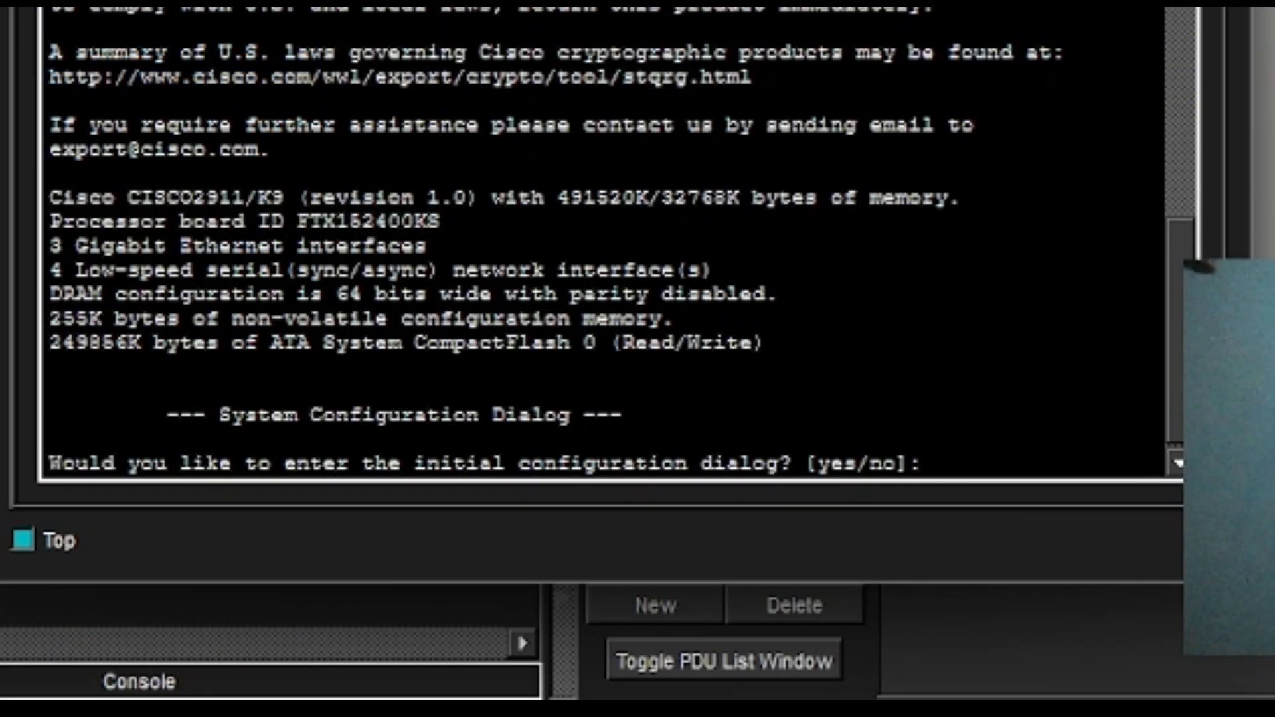
type("no")
key("Return")
Enter global configuration mode and set the router hostname to R4-Banyuwangi.
key("Return")
type("ena")
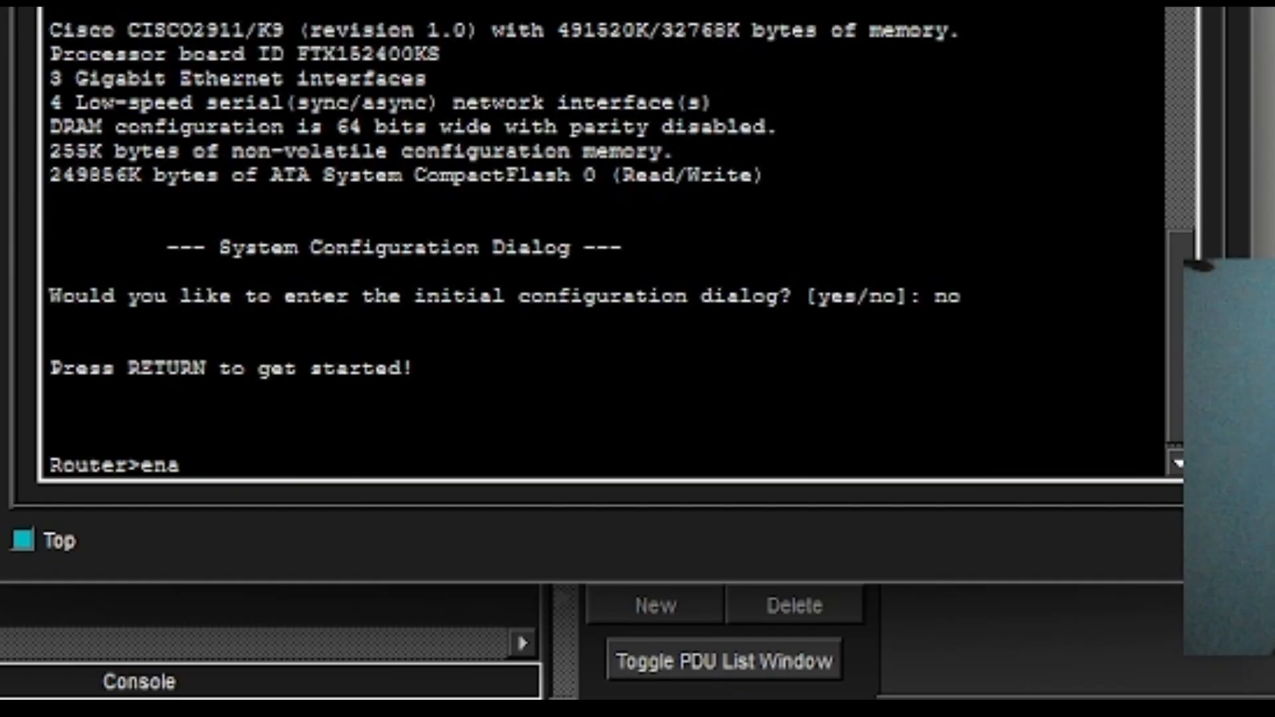
key("Return")
type("co")
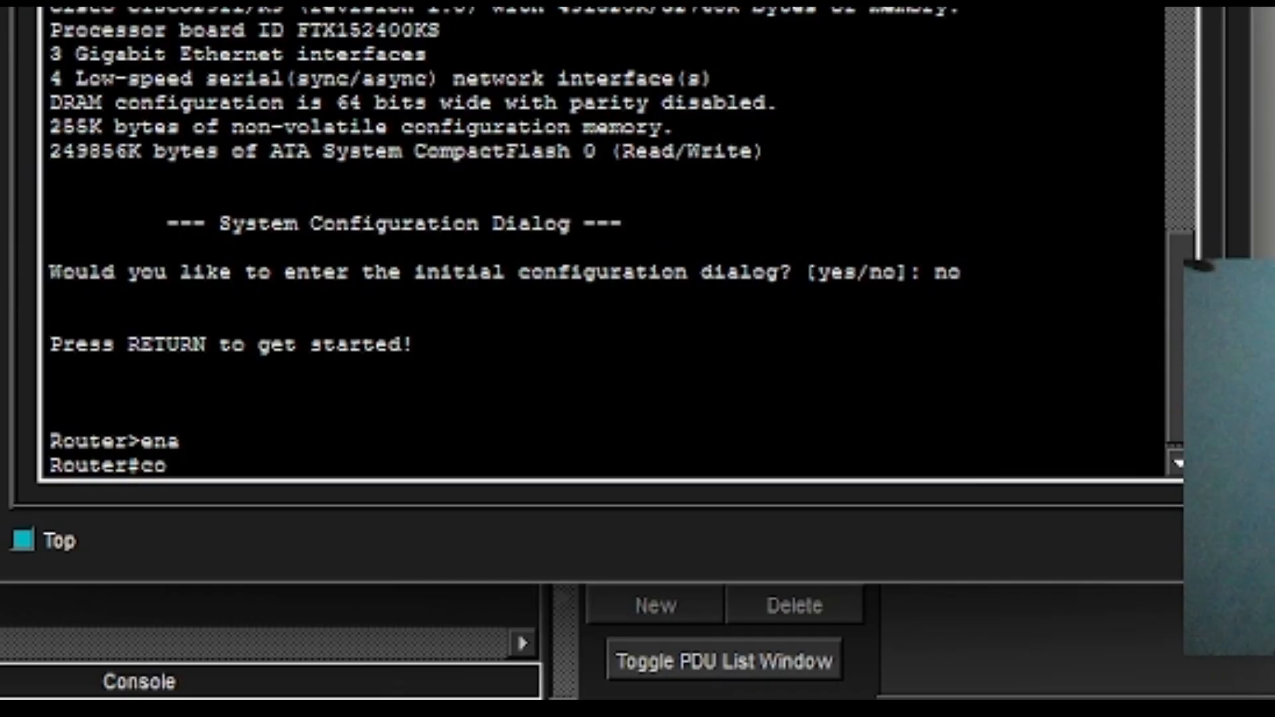
type("nf t")
key("Return")
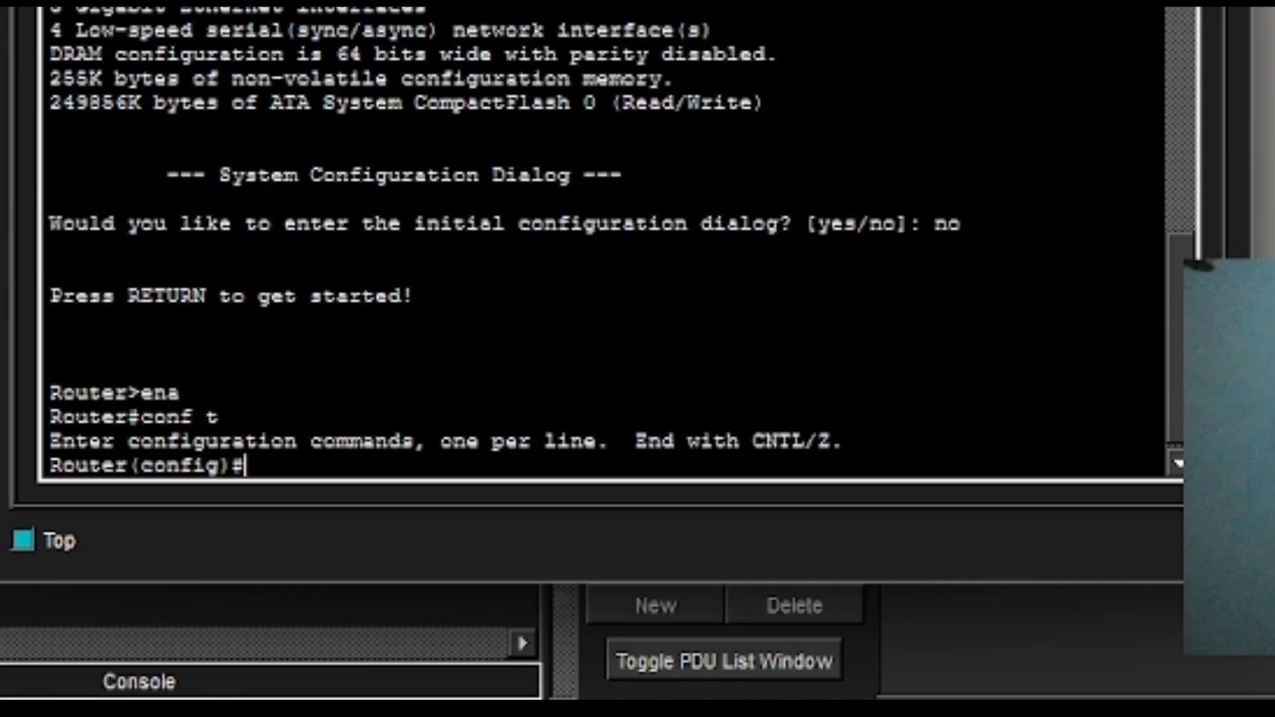
type("hostnam")
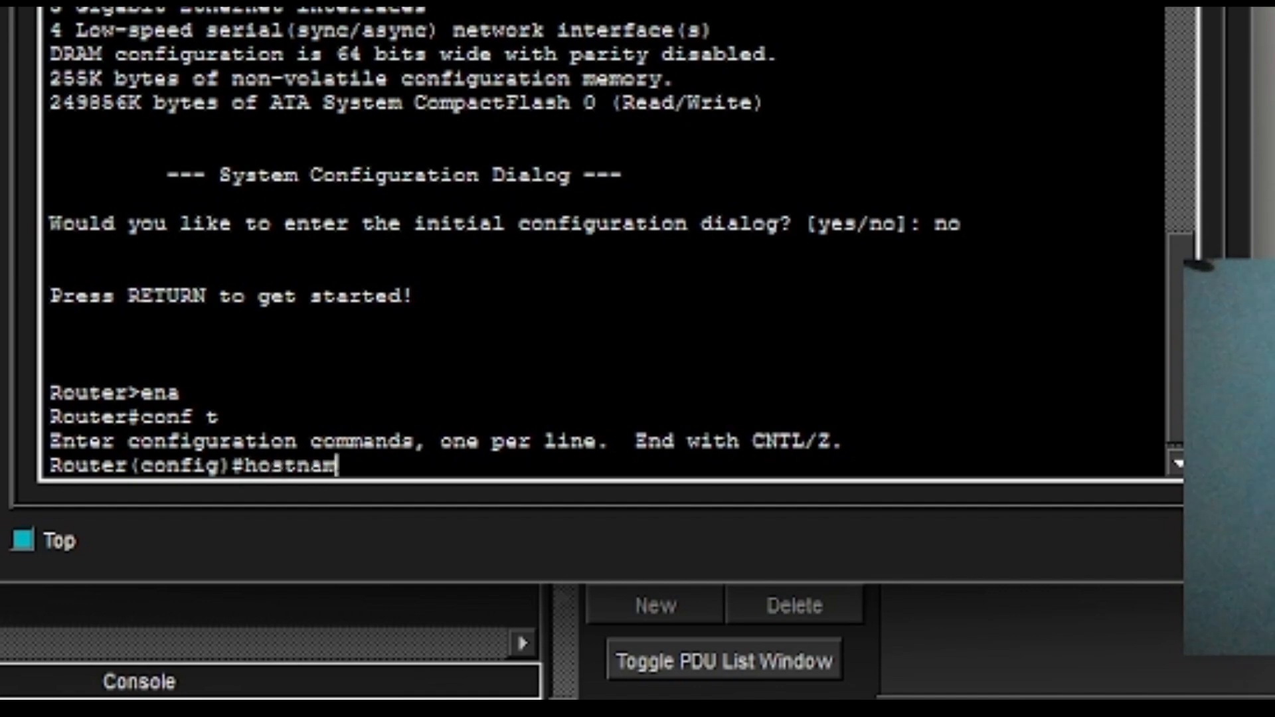
type("e R4-")
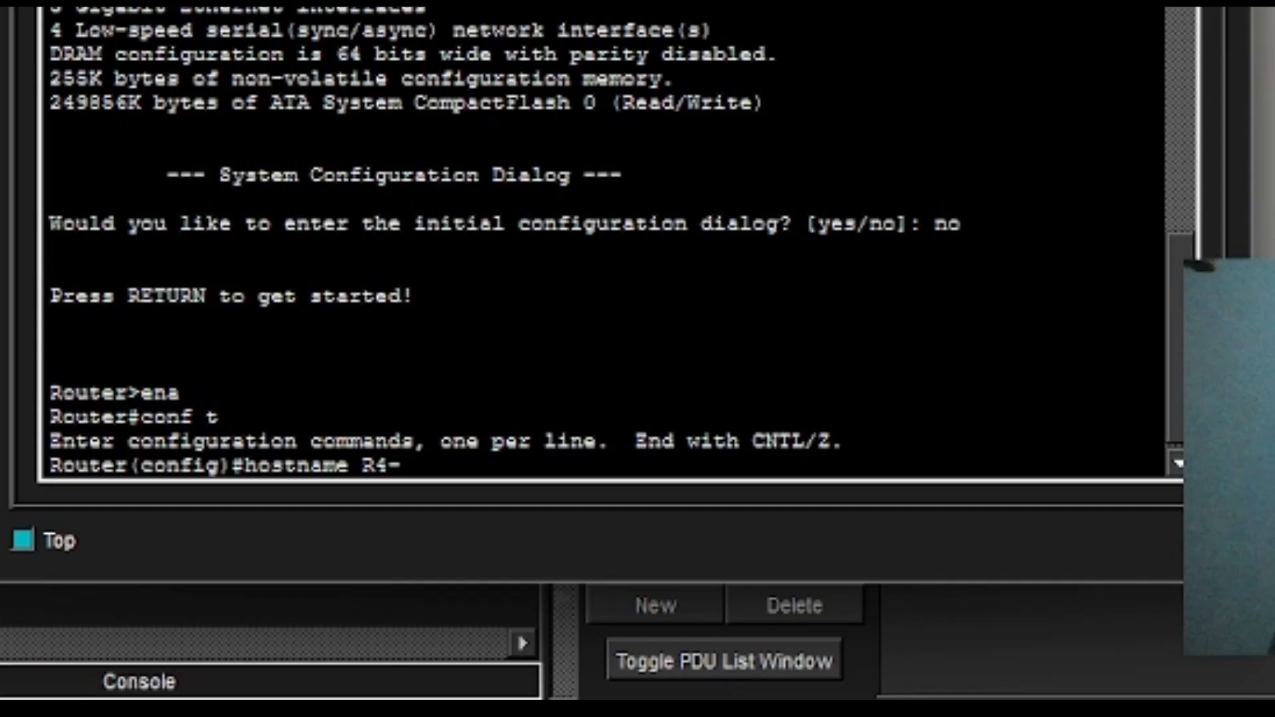
type("Banyu")
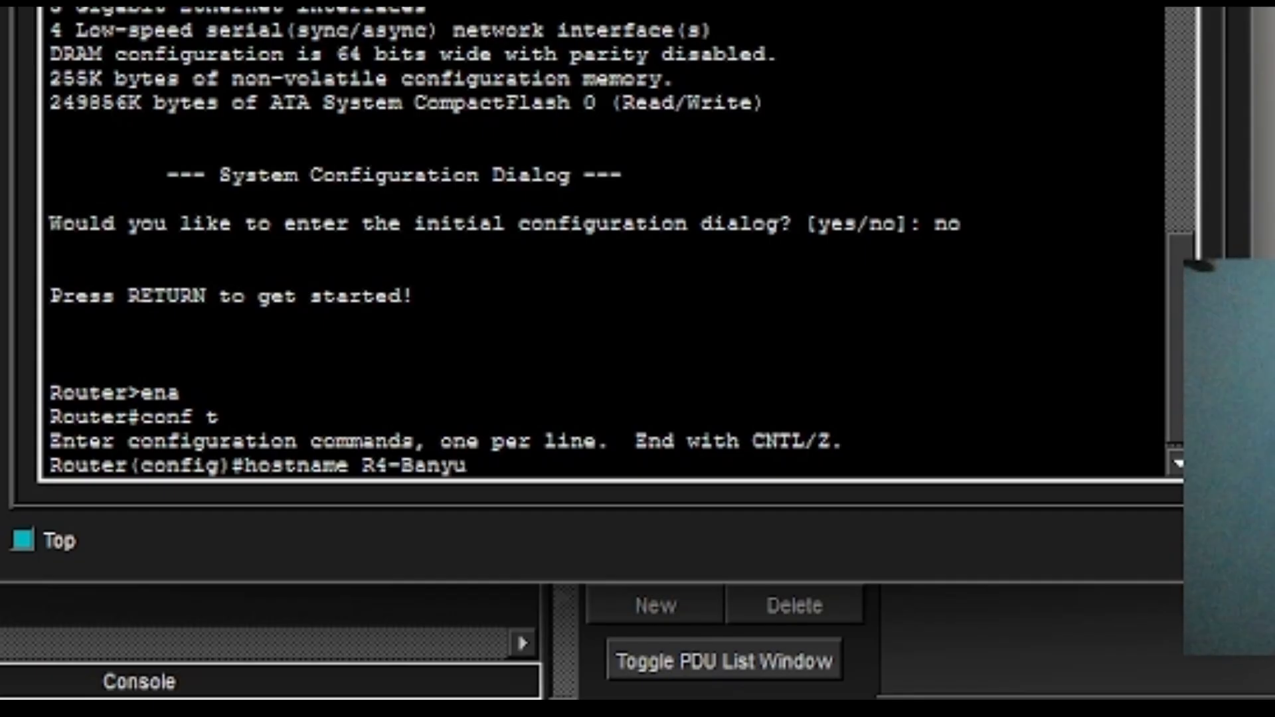
type("wangi")
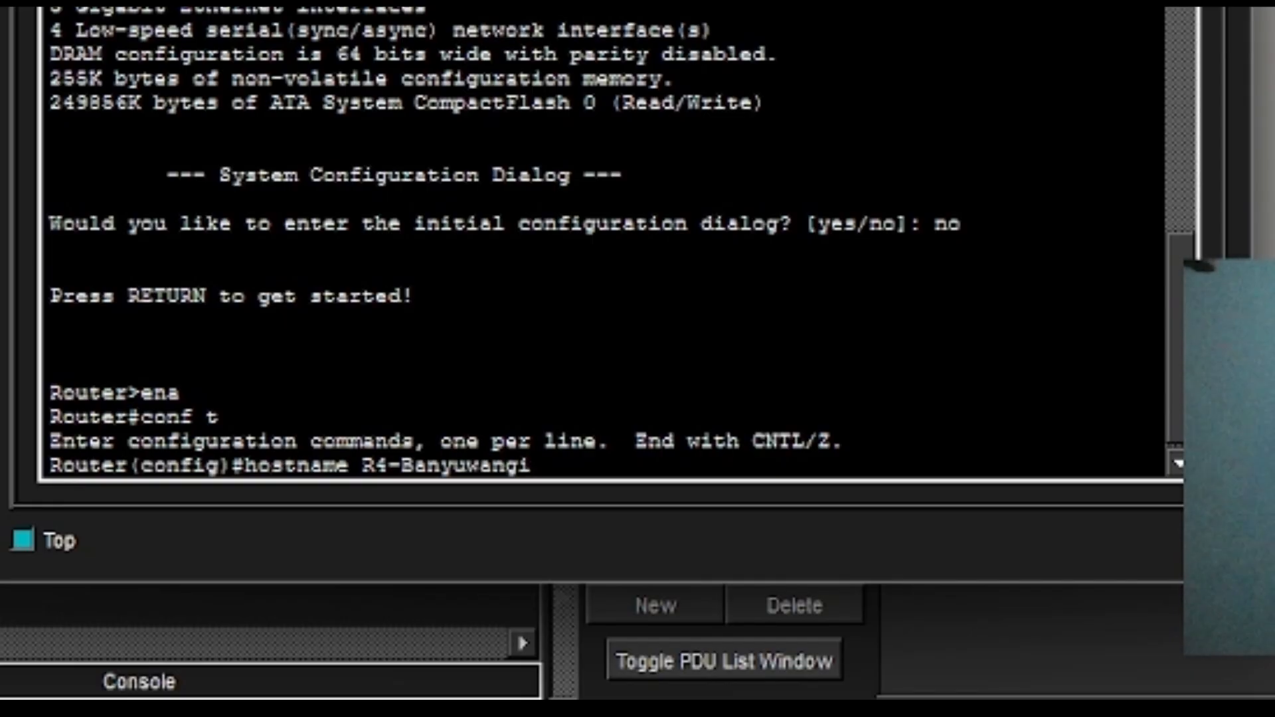
key("Return")
Set the enable secret password, then start the int loopback0 command.
type("env")
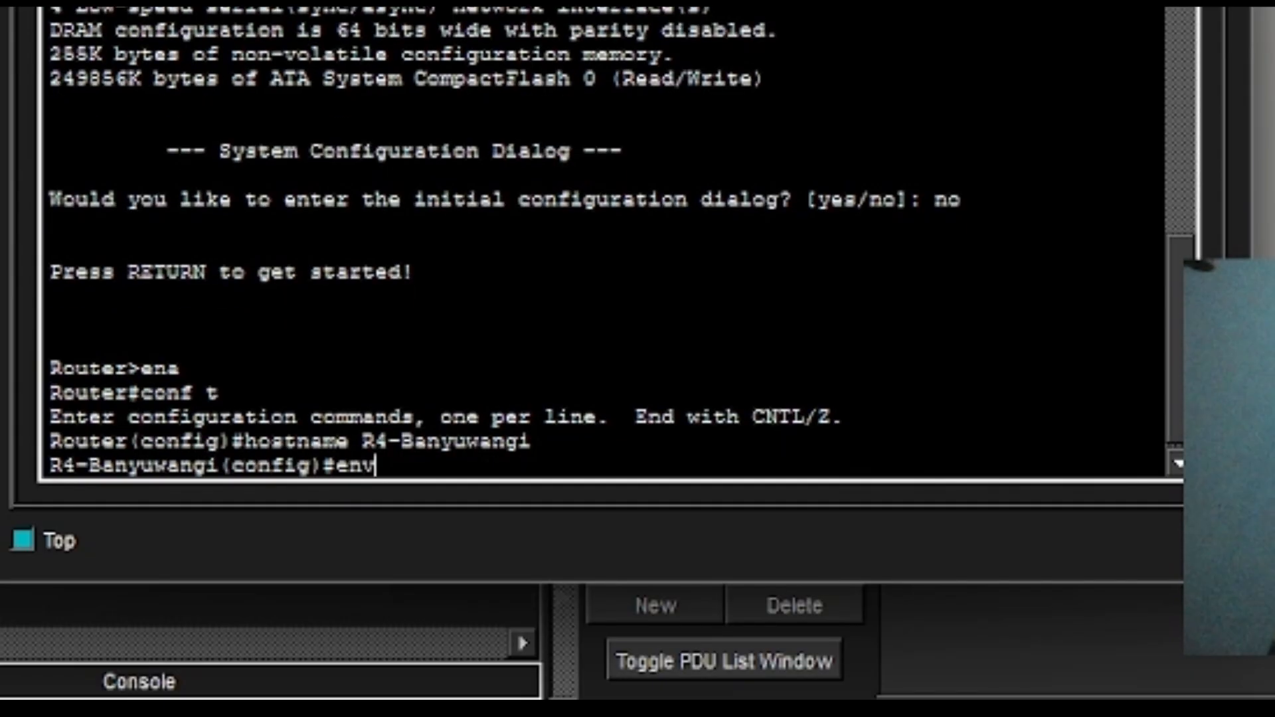
key("BackSpace")
type("abl")
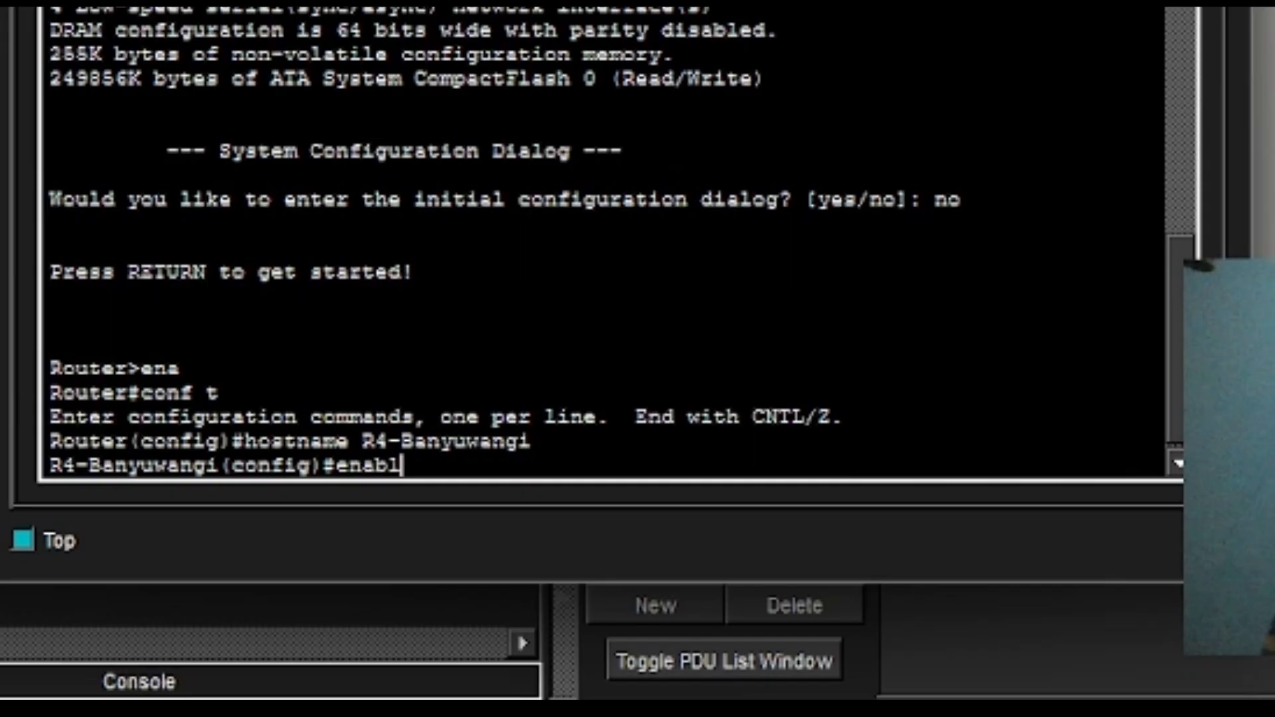
type("e secret")
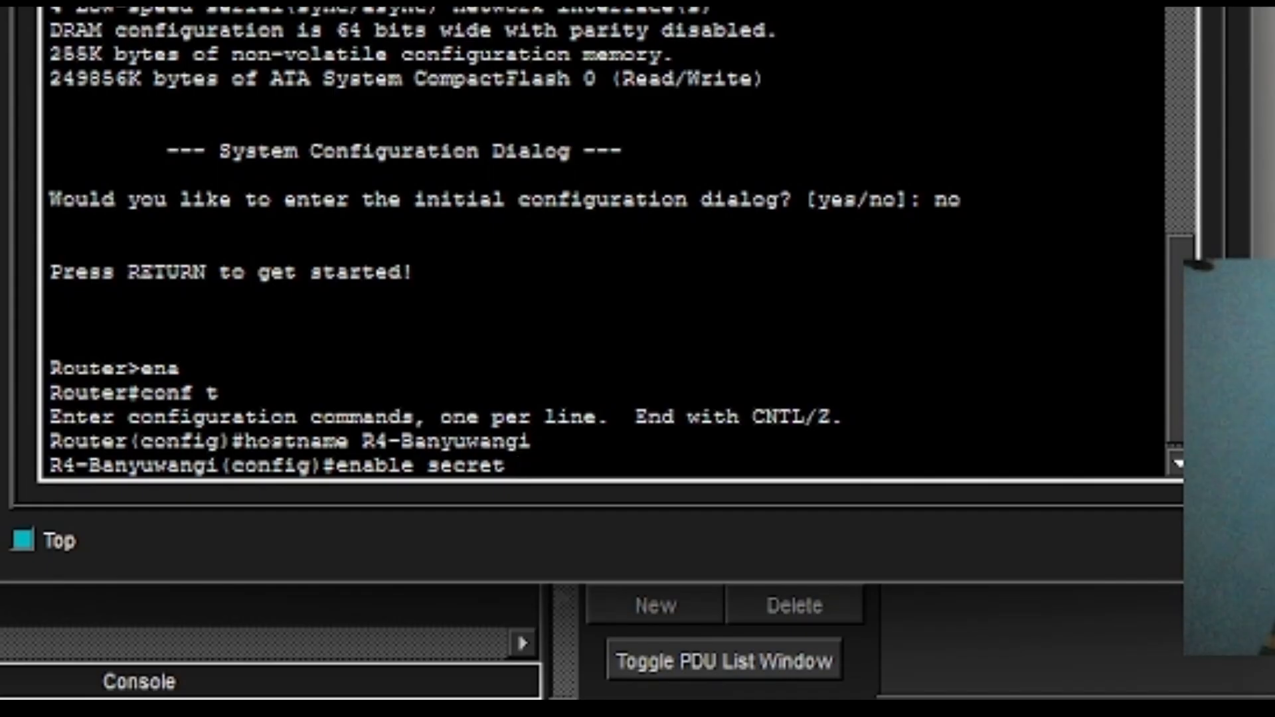
type("class")
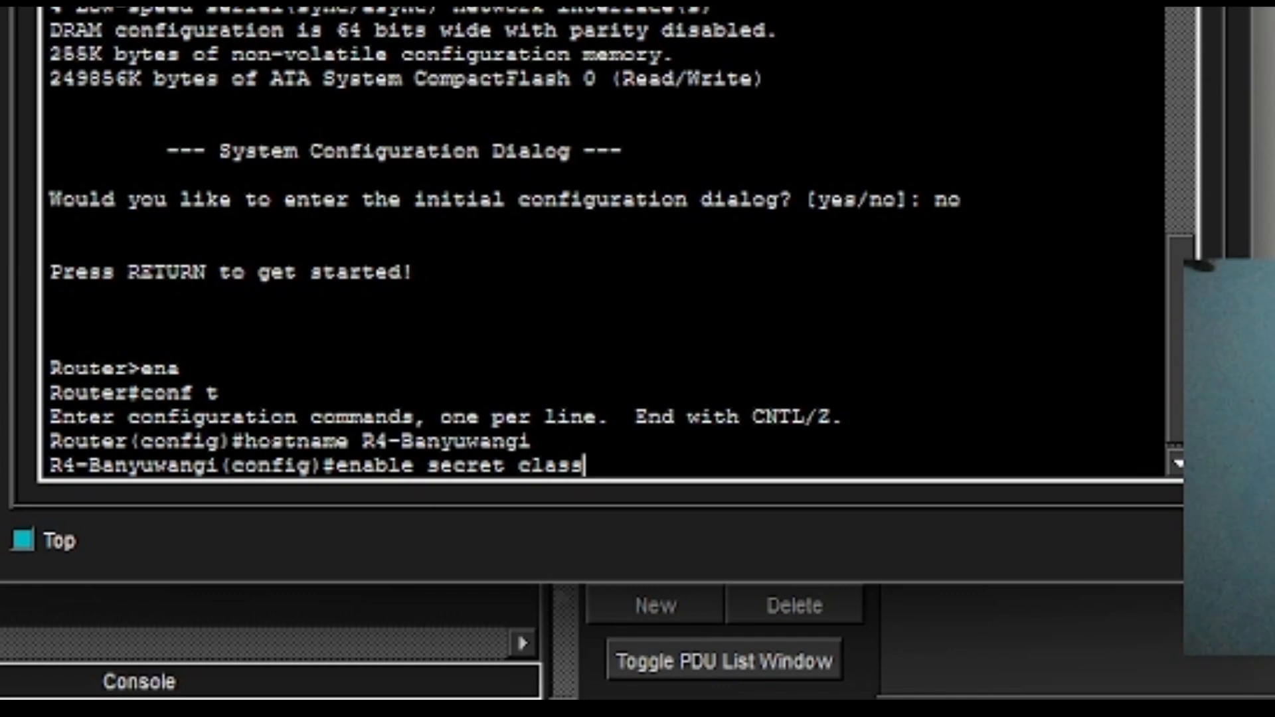
key("Return")
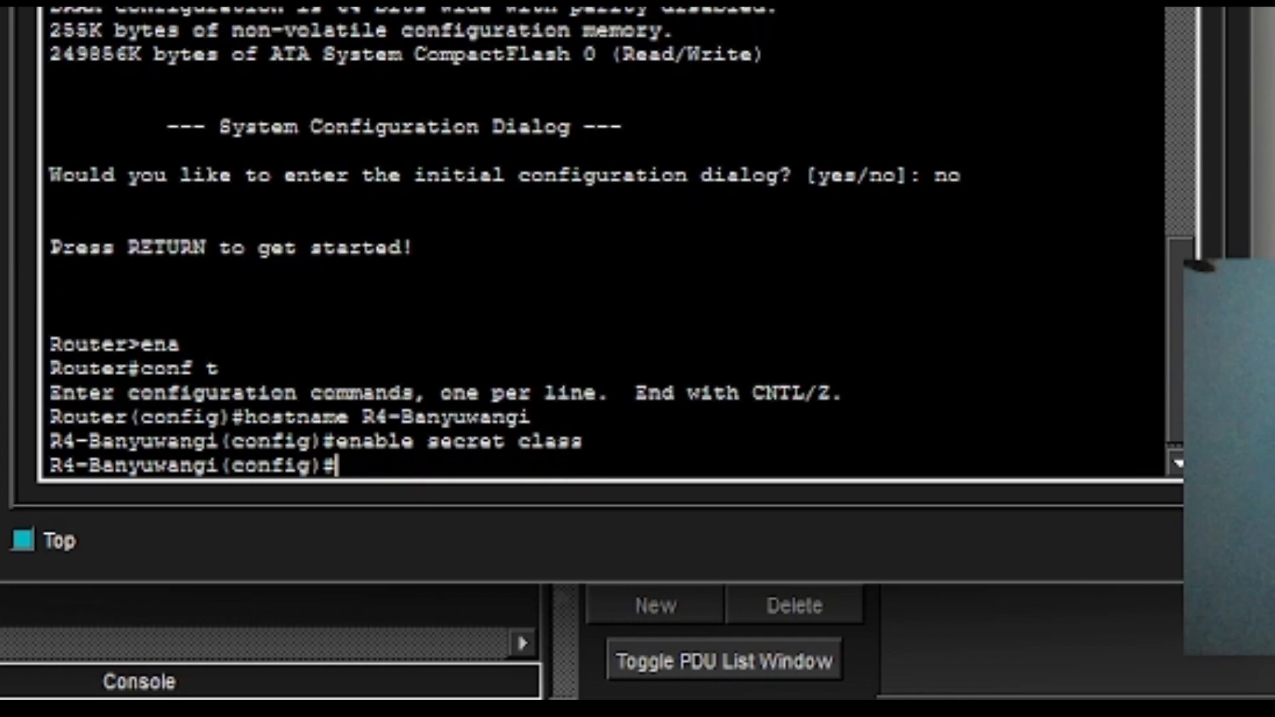
type("int l")
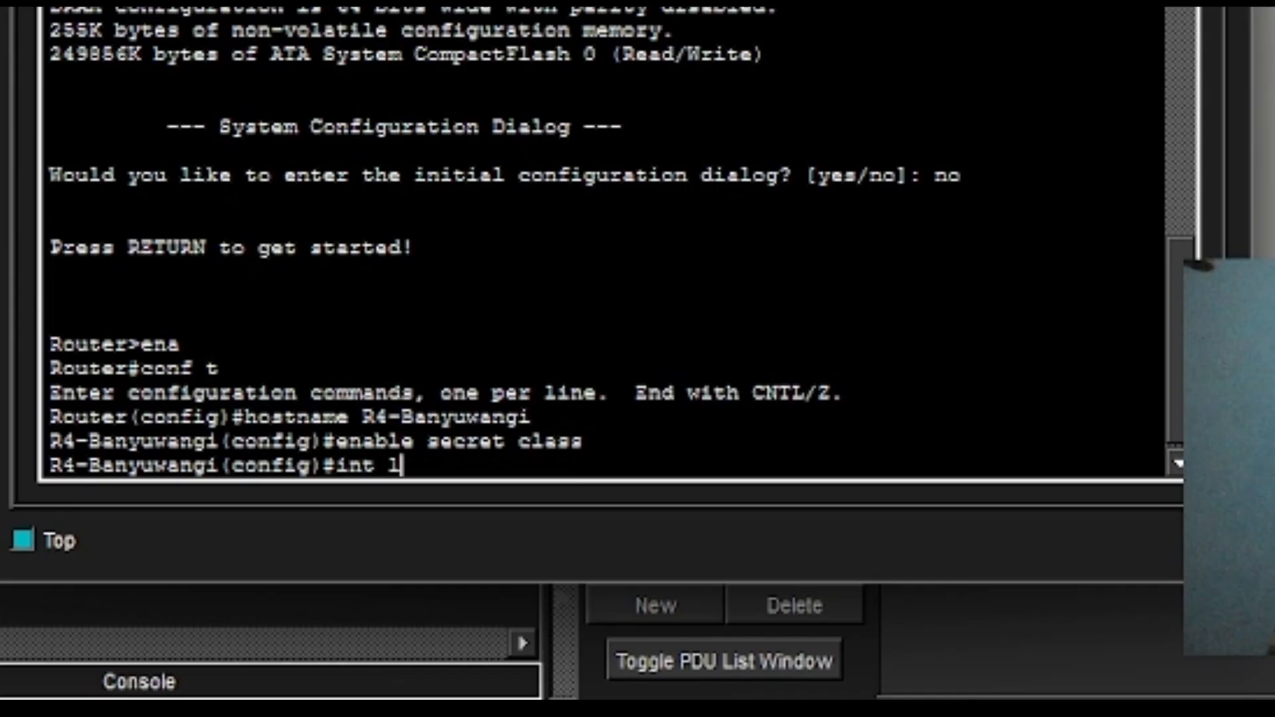
type("oopback")
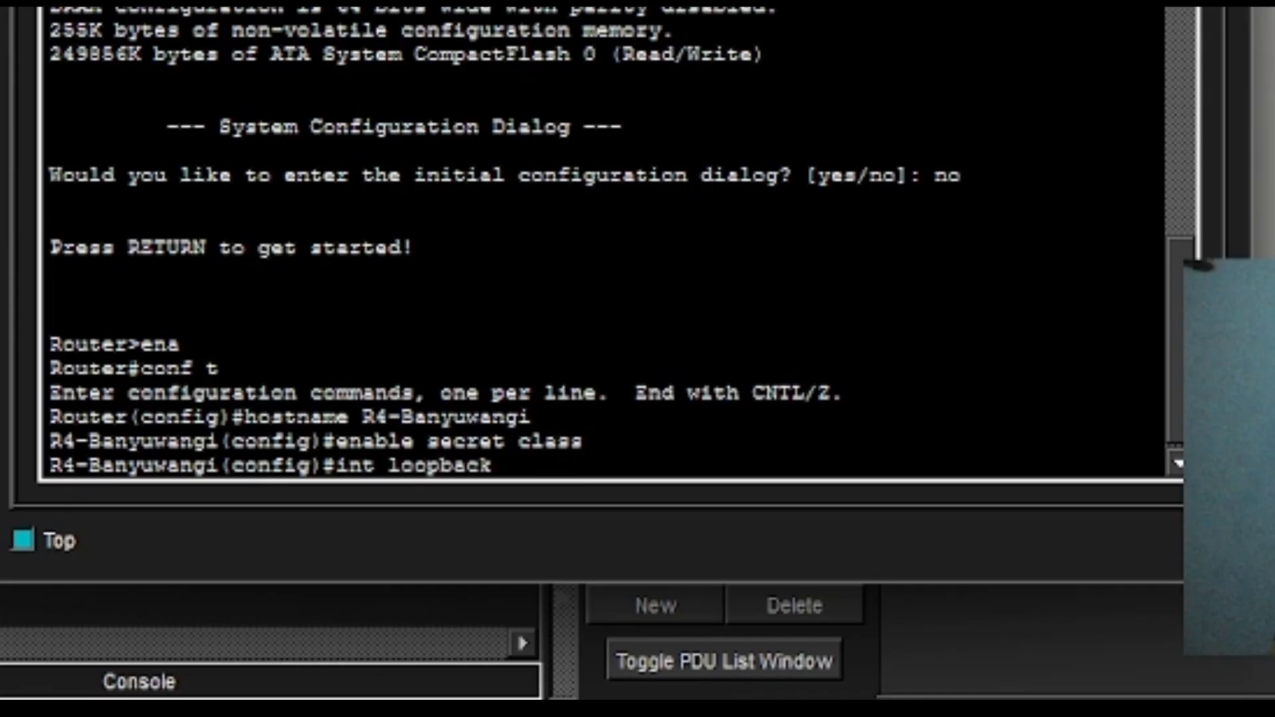
type("0")
Create Loopback0 with IP address 4.4.4.4 and mask 255.255.255.255, then begin the int g0/0 command.
key("Return")
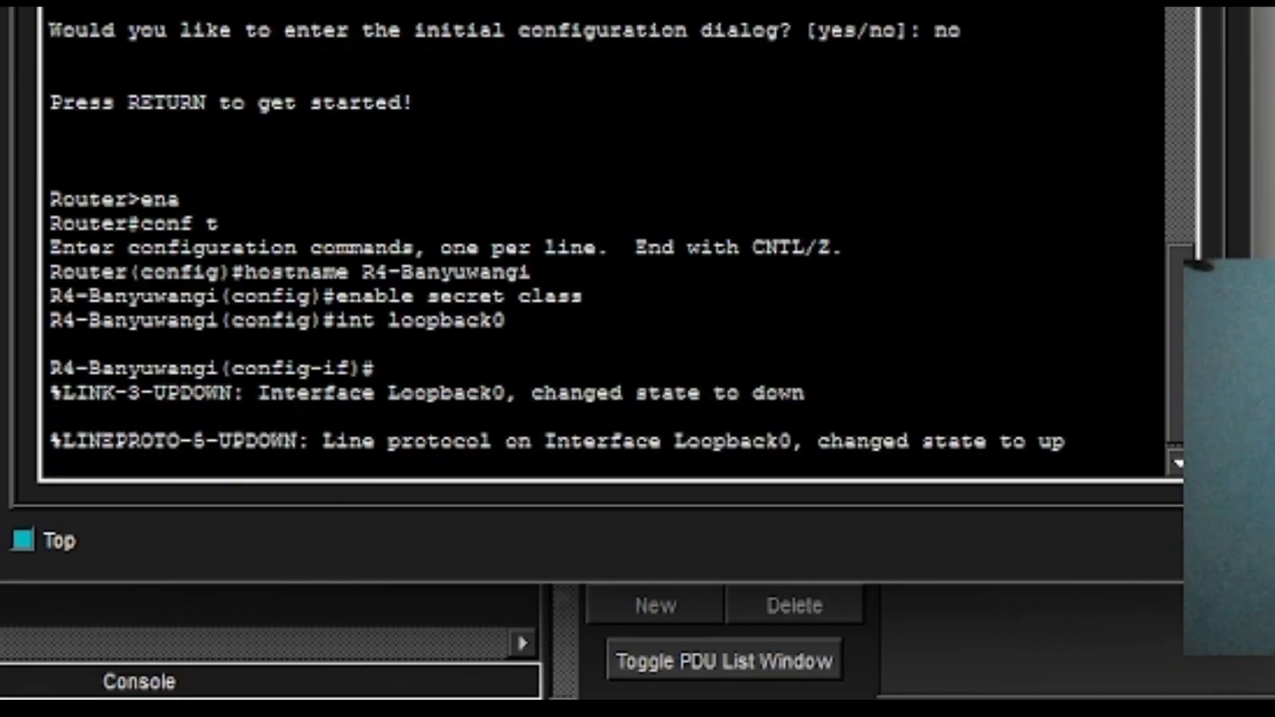
key("Return")
type("int")
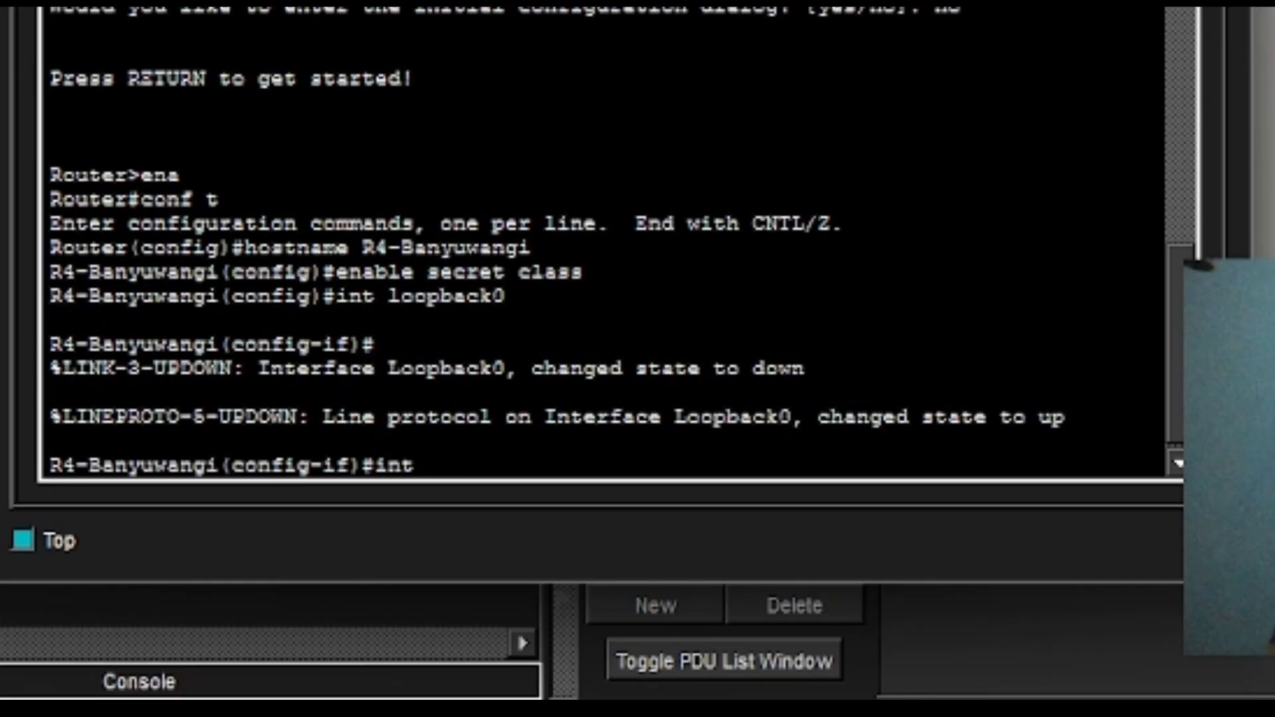
key("BackSpace")
key("BackSpace")
type("p add 4.4.4.4")
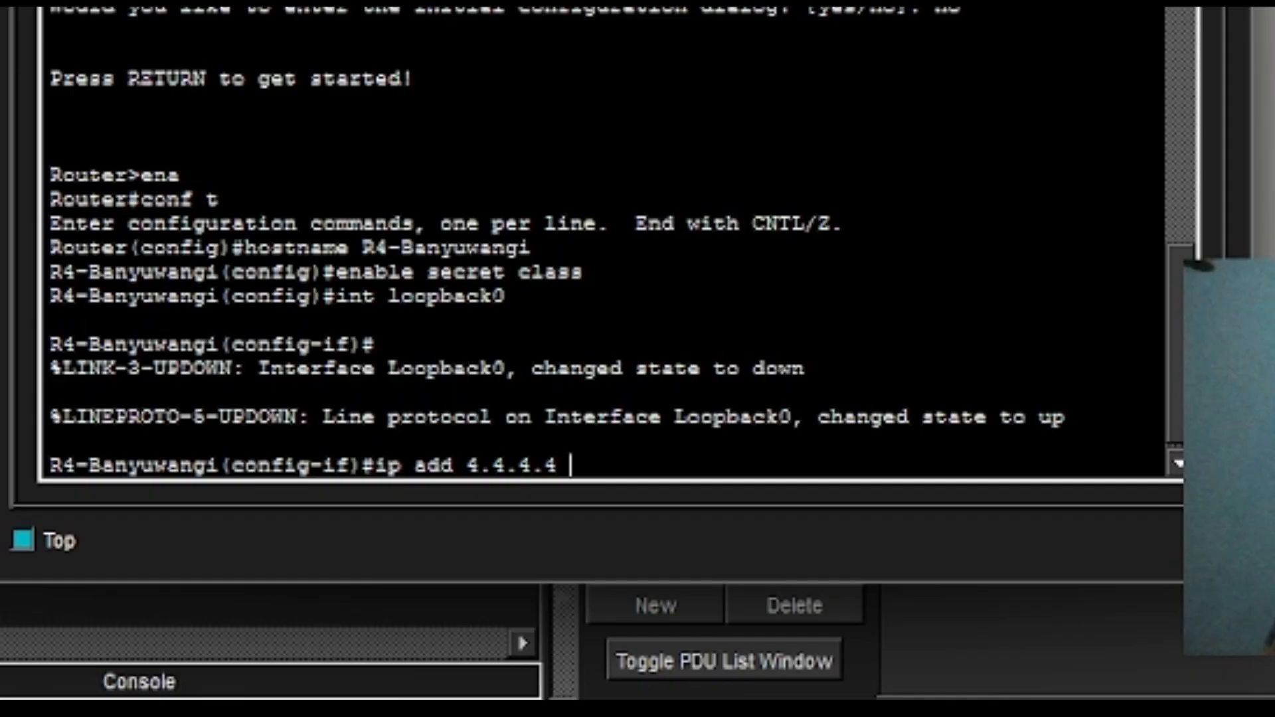
type(" 255.")
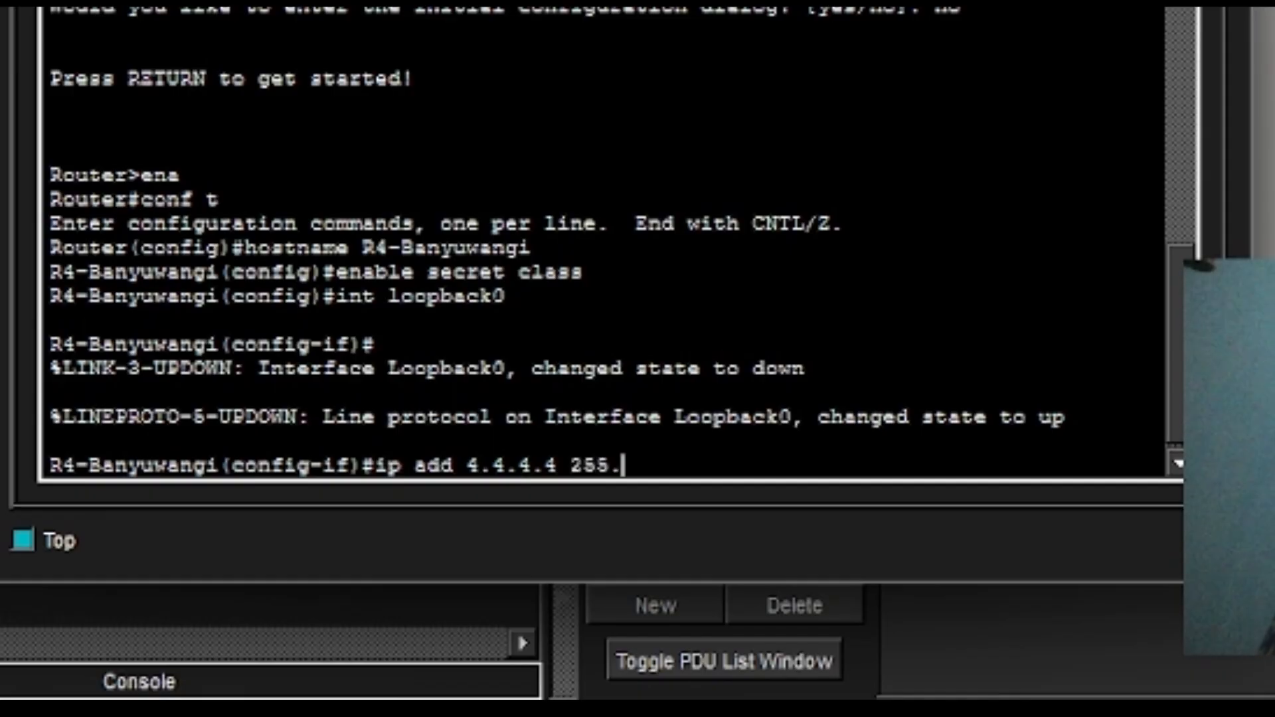
type("55.255")
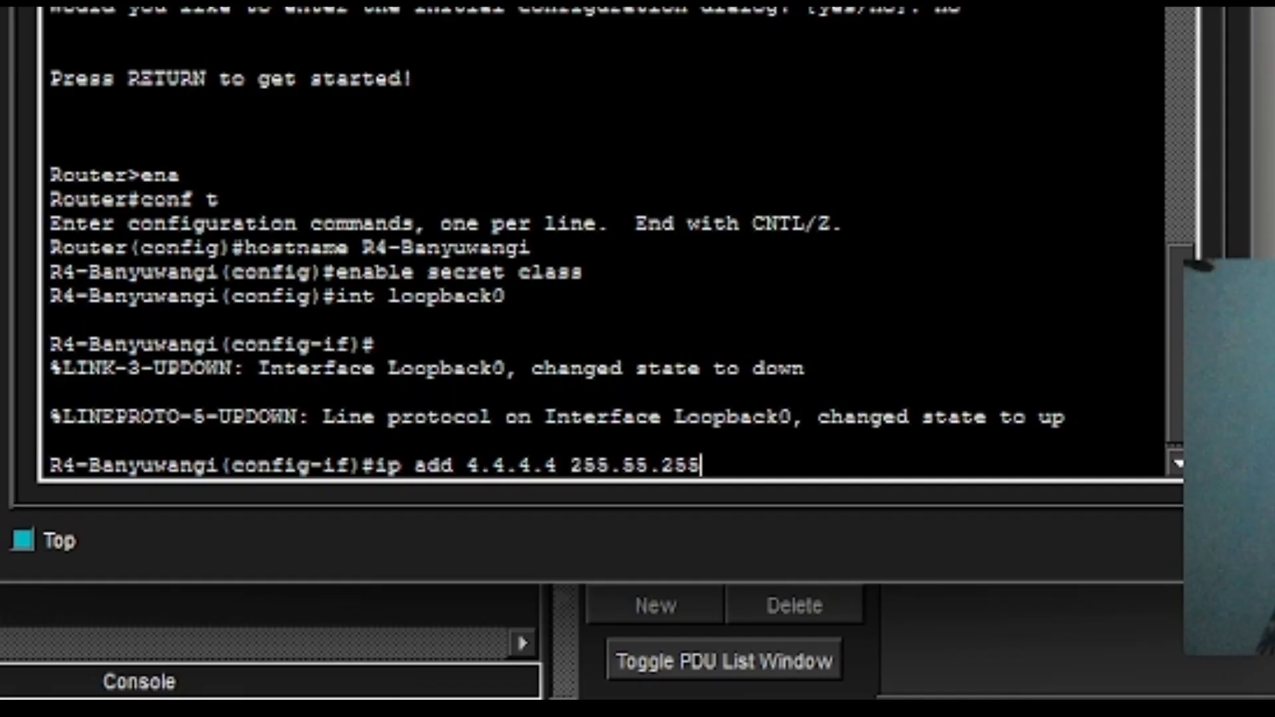
key("Left")
key("Left")
key("Left")
key("Left")
key("Left")
type("255")
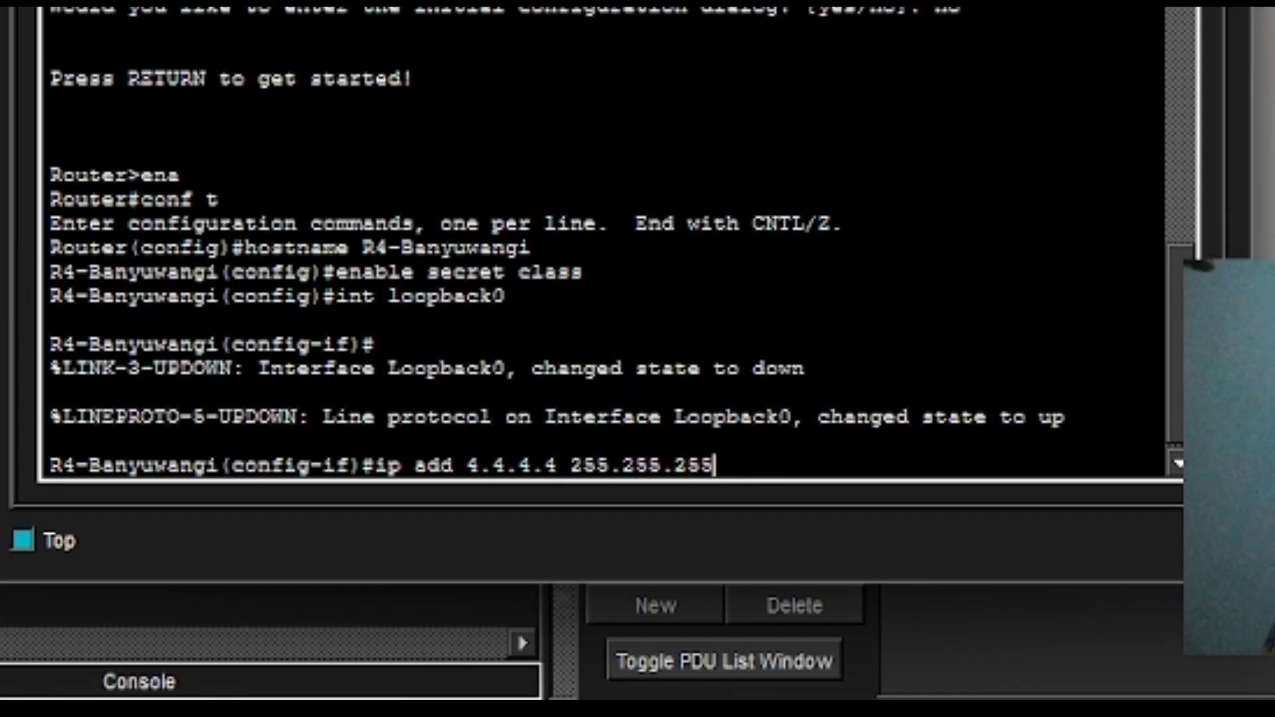
type(".255")
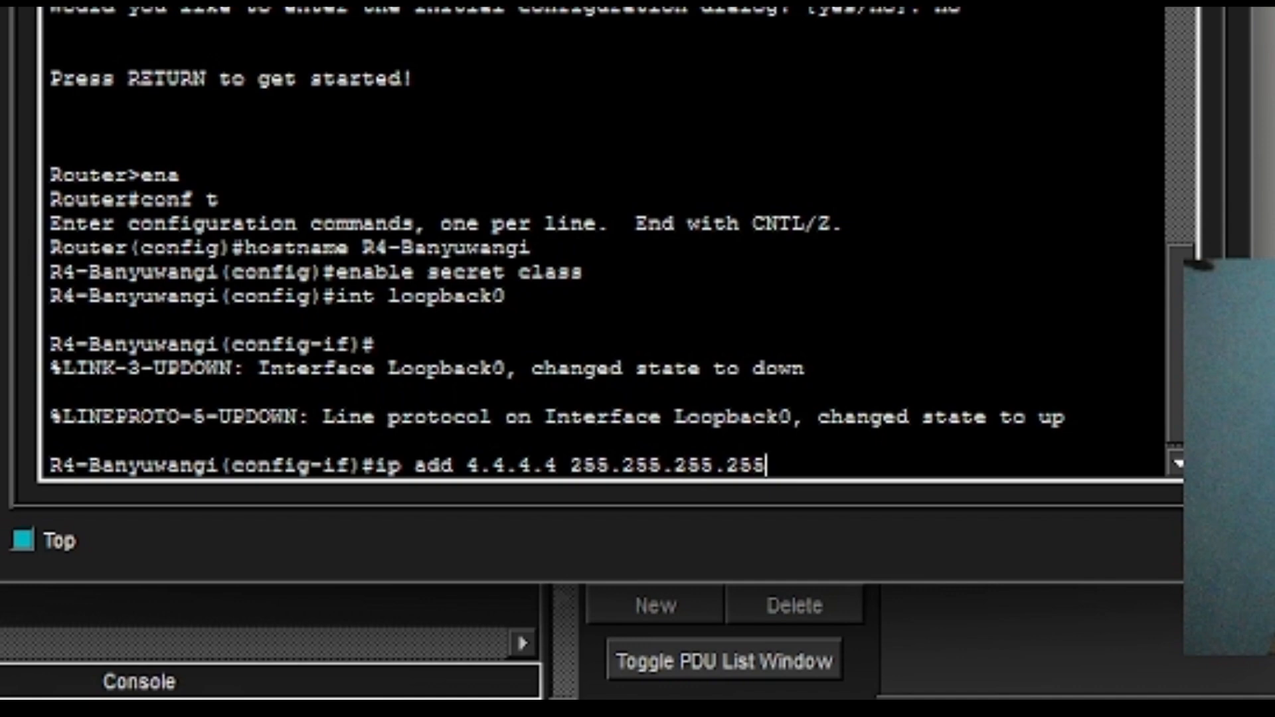
key("Return")
type("u")
key("BackSpace")
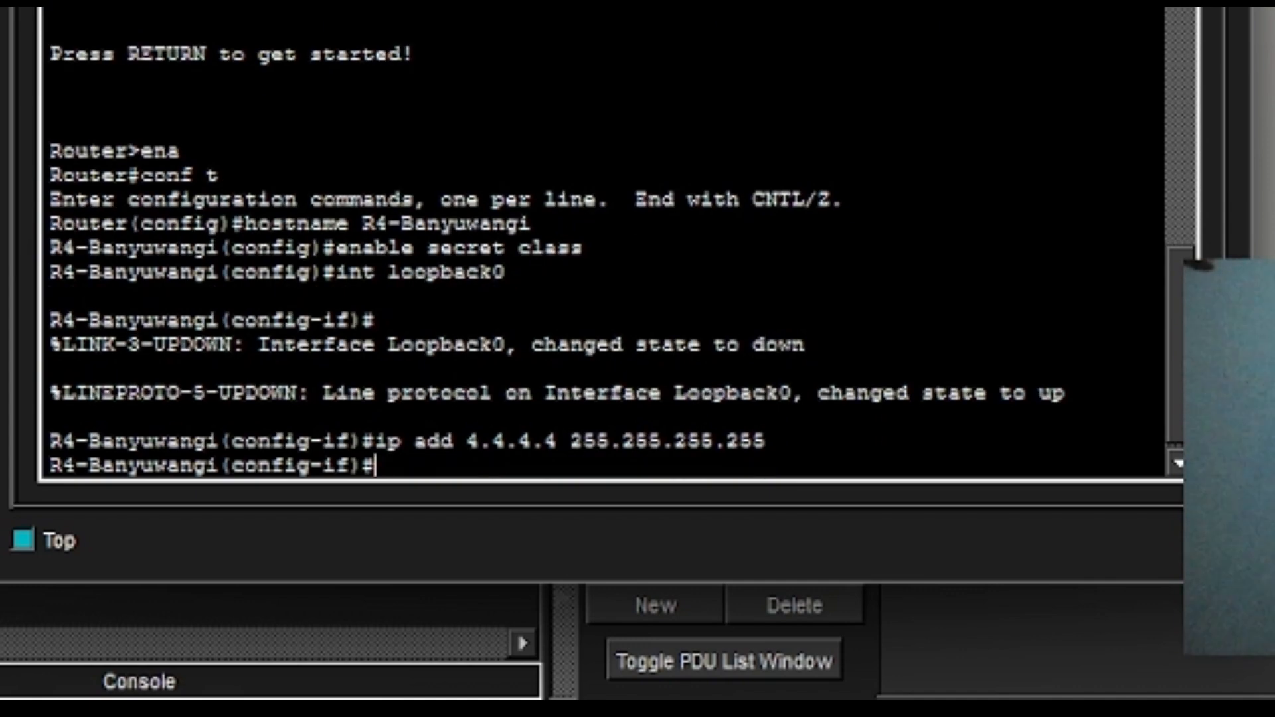
type("int")
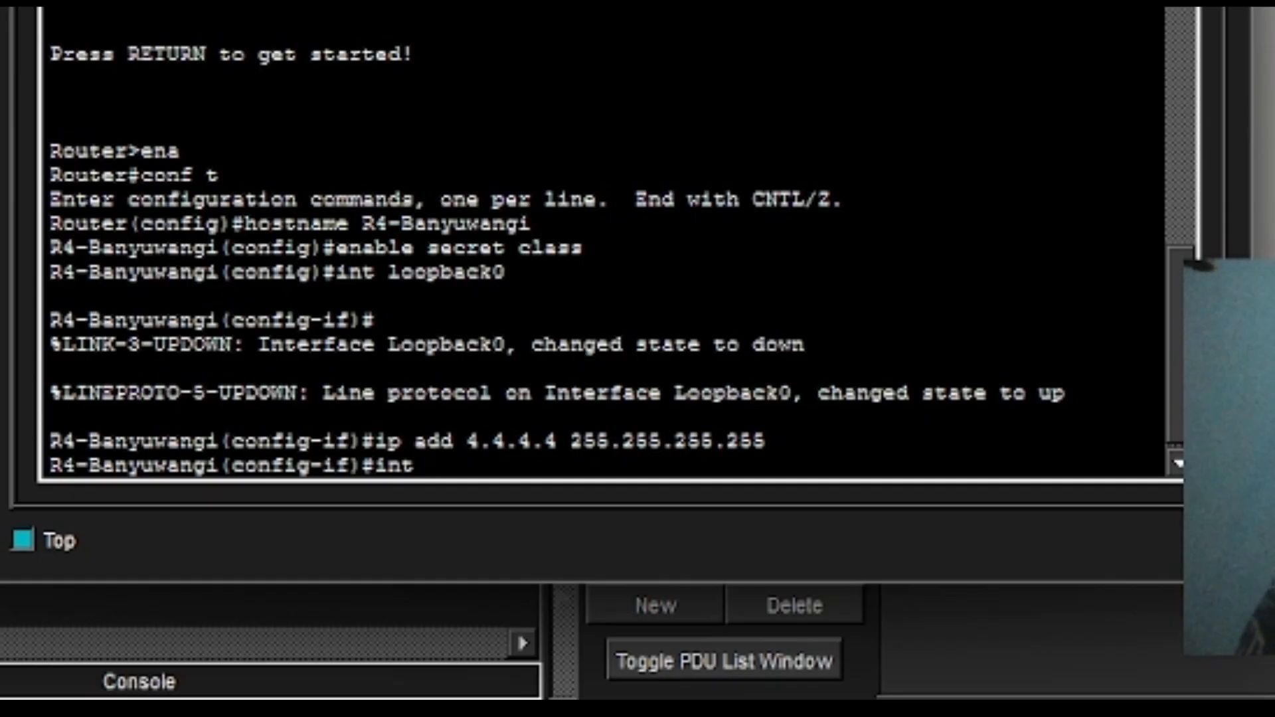
type(" g/0/")
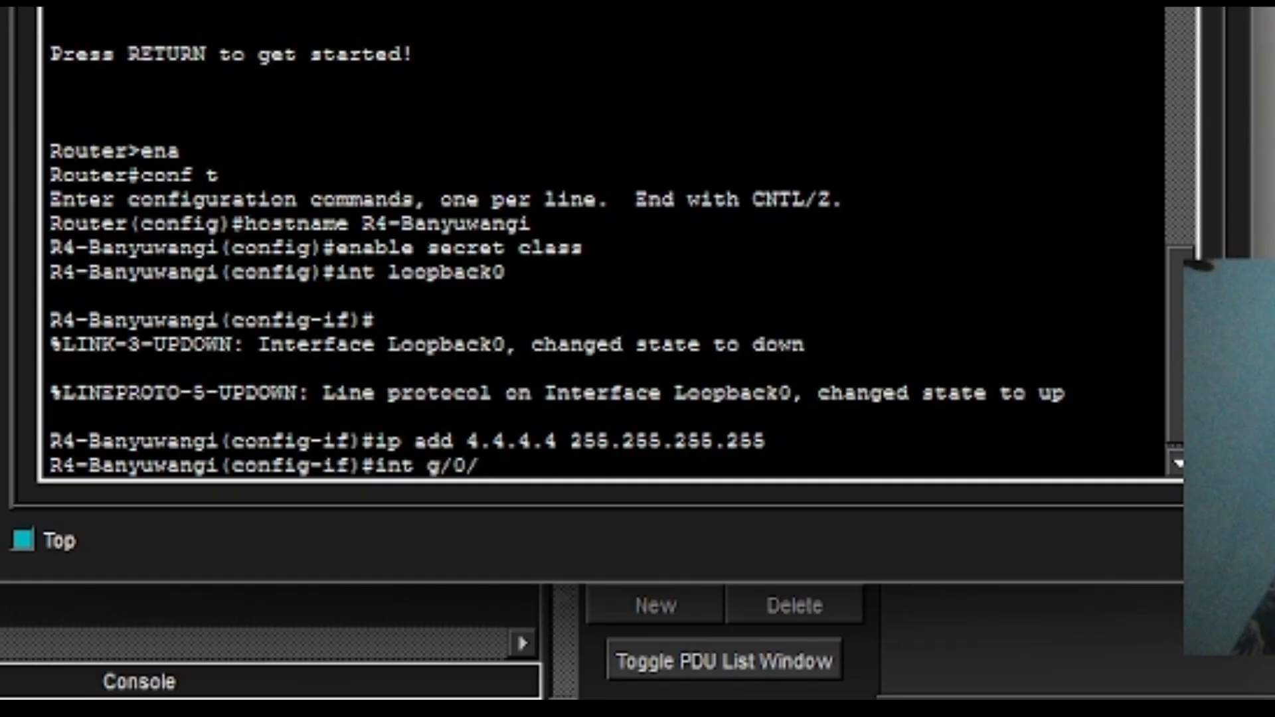
Enter GigabitEthernet0/0 configuration and recall the previous ip address command for editing.
key("BackSpace")
key("BackSpace")
key("BackSpace")
type("0/0")
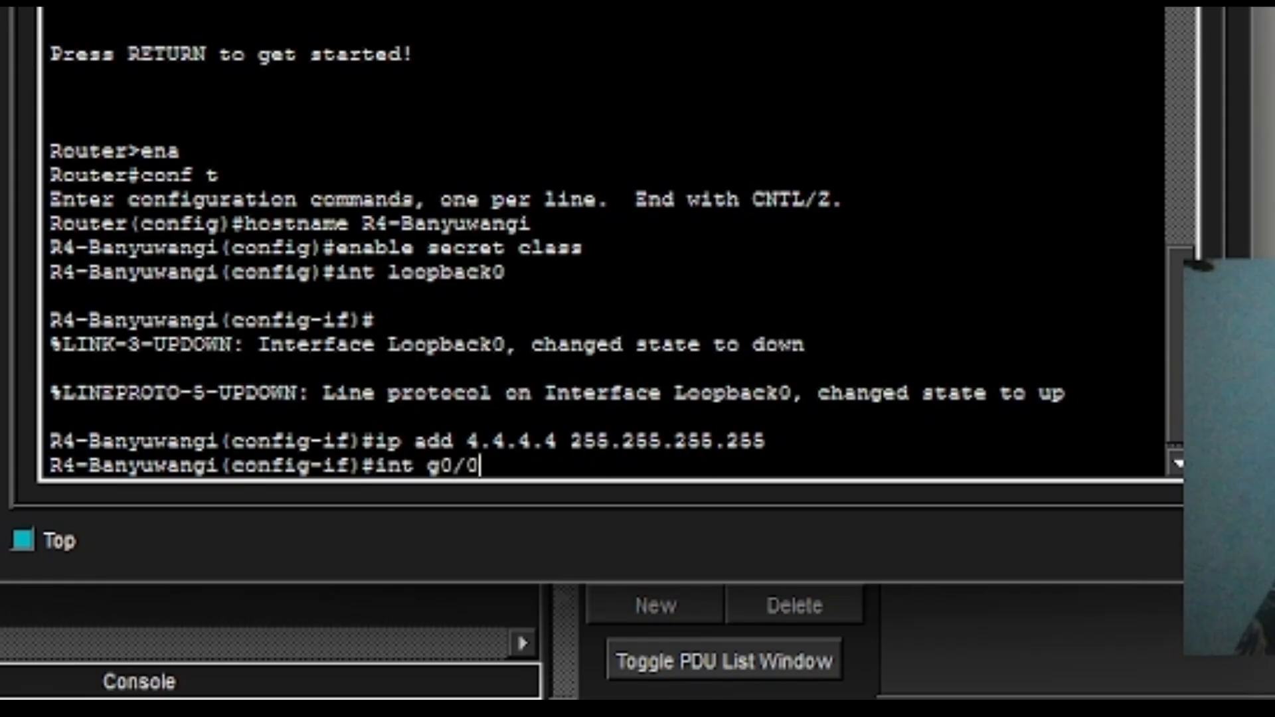
key("Return")
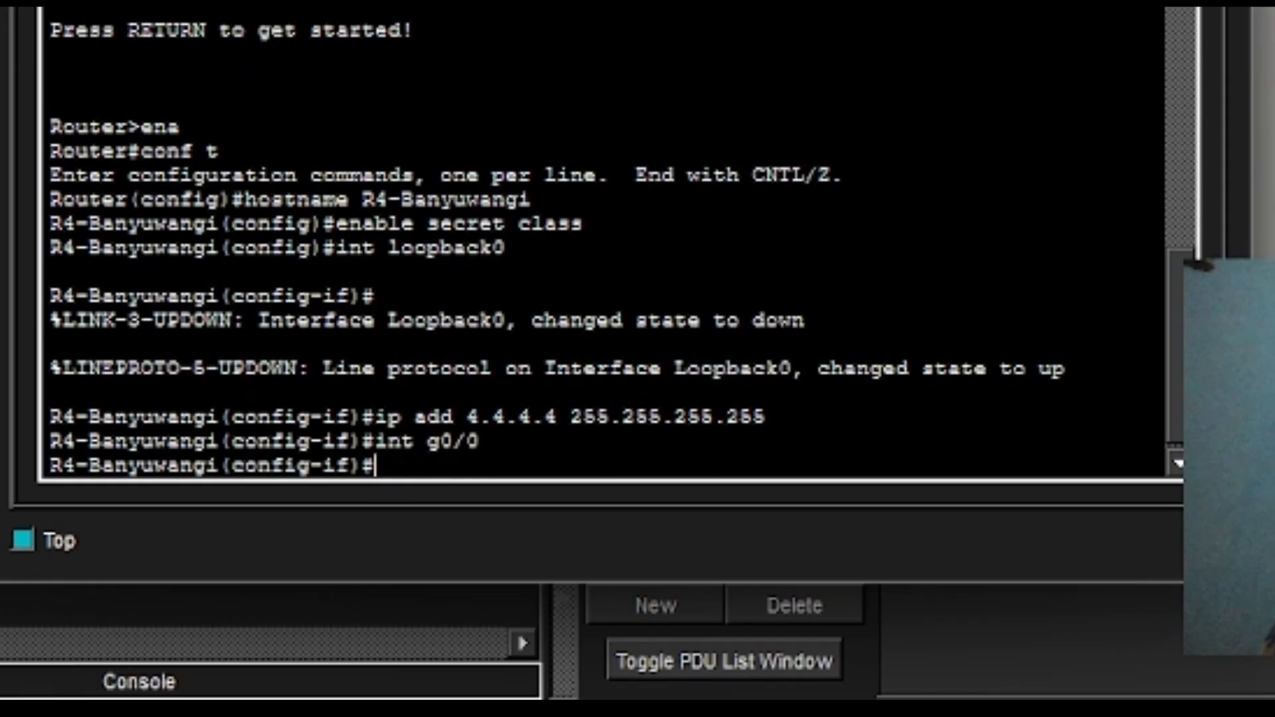
type("i")
key("Up")
key("Up")
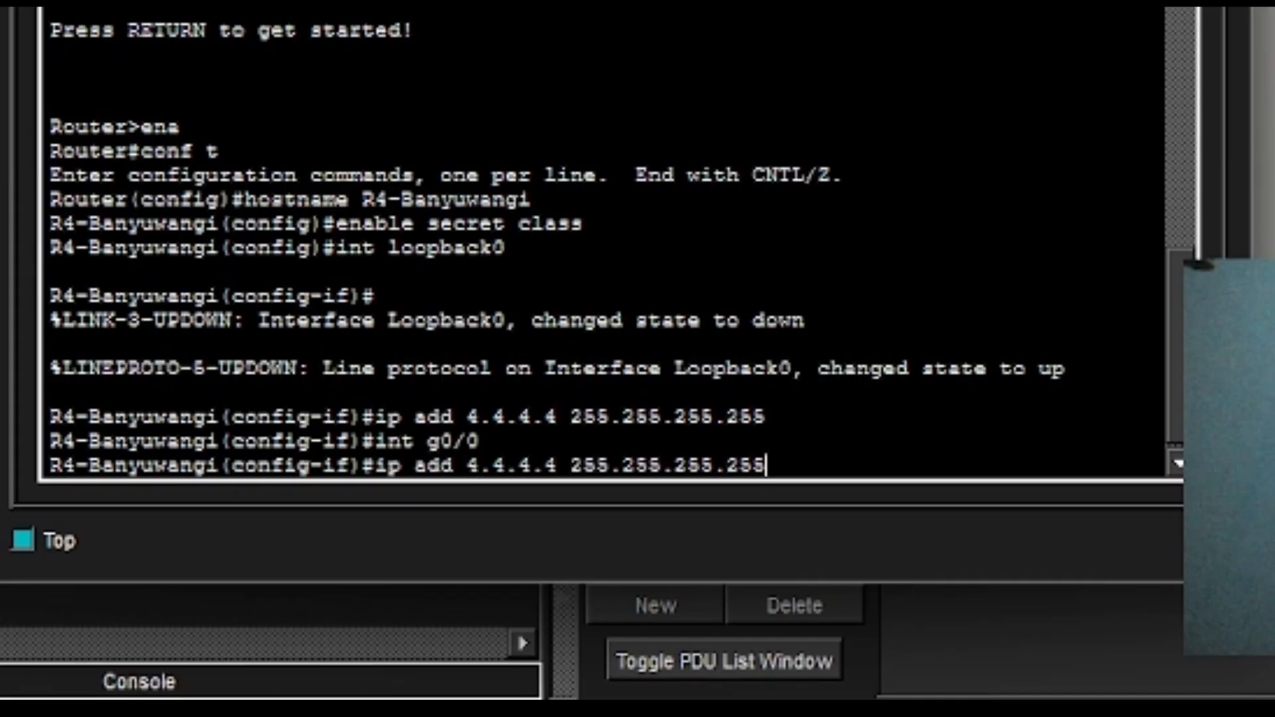
key("Left")
key("Left")
key("Left")
key("Left")
key("Left")
key("Left")
key("Left")
key("Left")
key("Left")
key("Left")
key("Left")
key("Left")
key("Left")
key("Left")
key("Left")
key("Left")
key("BackSpace")
key("BackSpace")
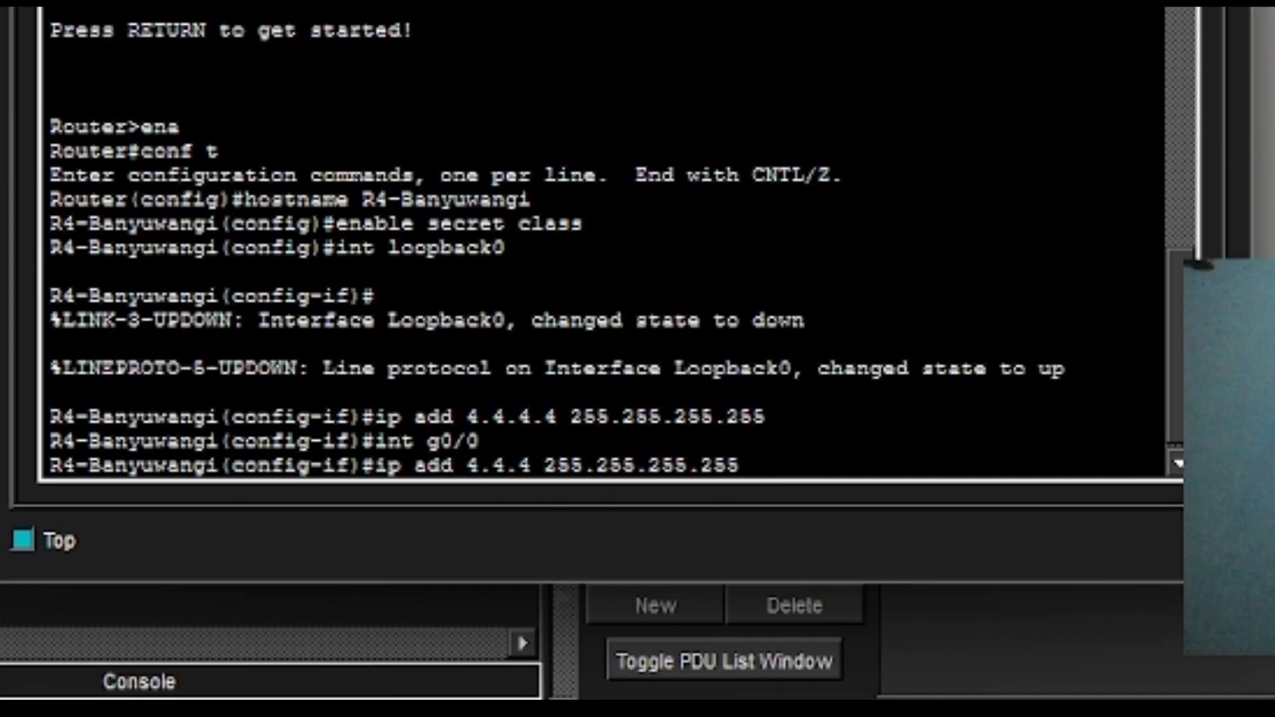
key("BackSpace")
key("BackSpace")
key("BackSpace")
key("BackSpace")
key("BackSpace")
Change the recalled command to assign 172.16.1.193 255.255.255.224 to GigabitEthernet0/0.
type("1")
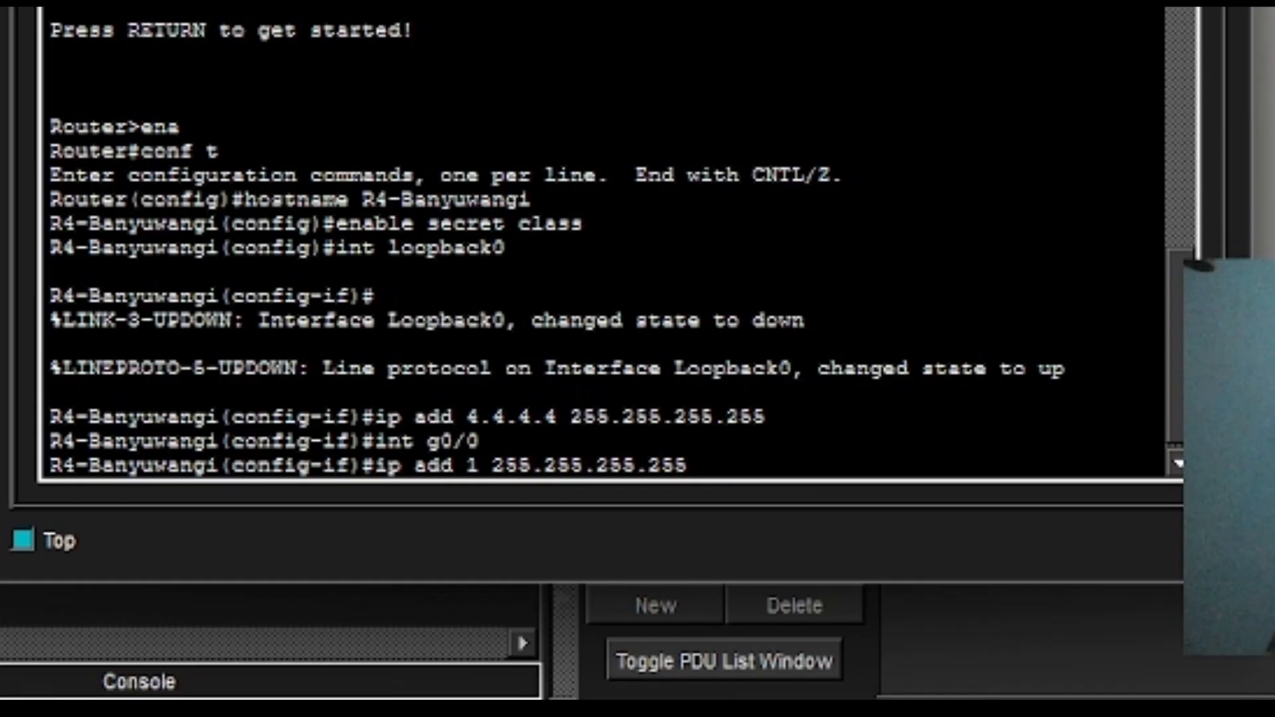
type("72.")
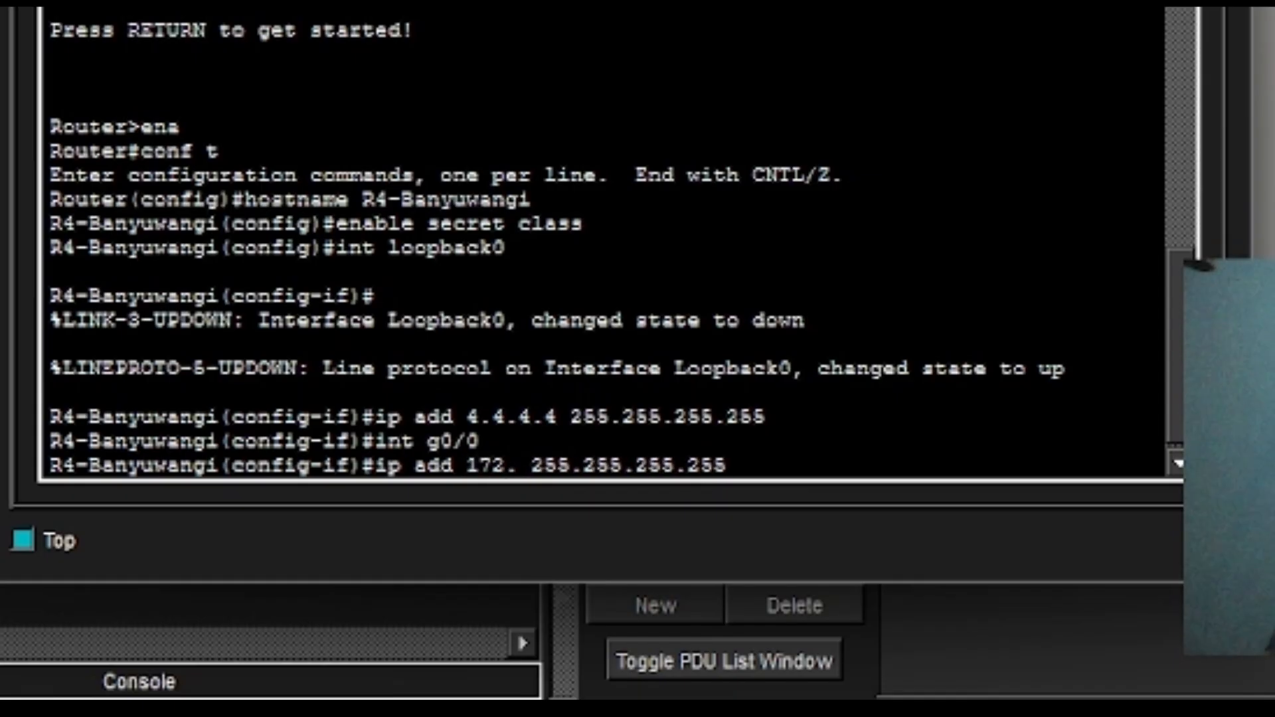
type("16")
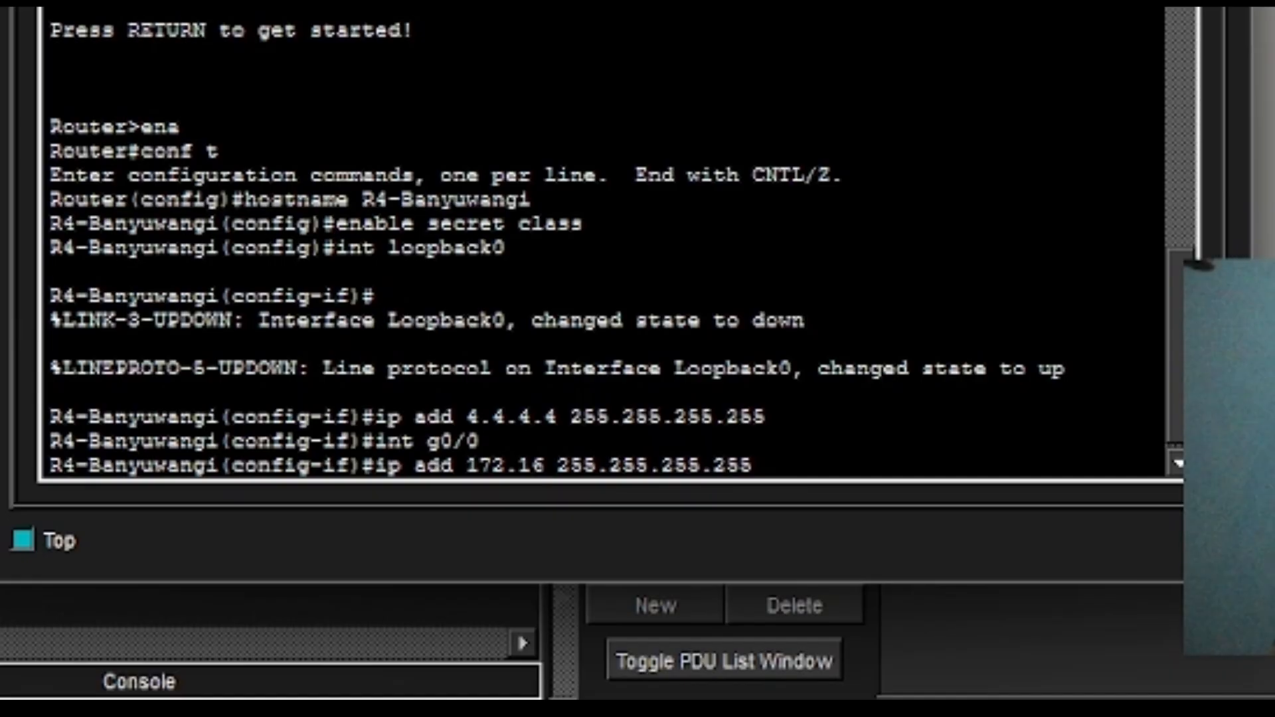
type(".2")
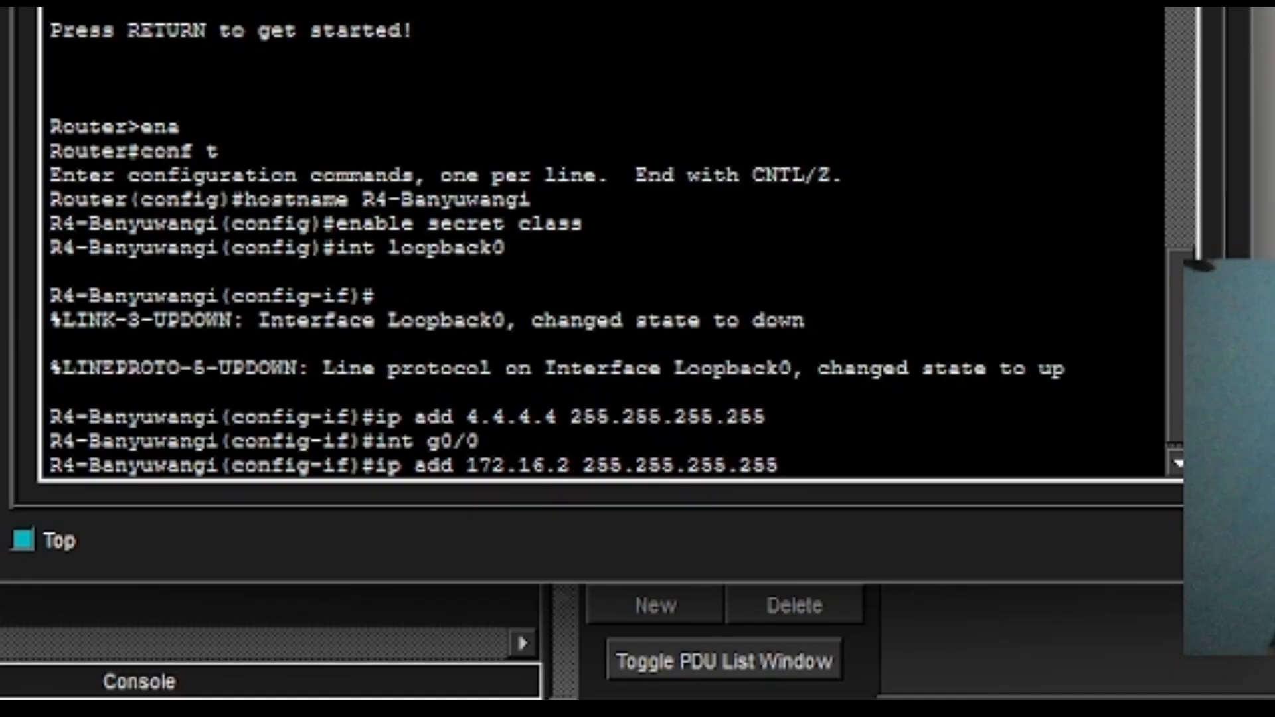
key("BackSpace")
type("1.19")
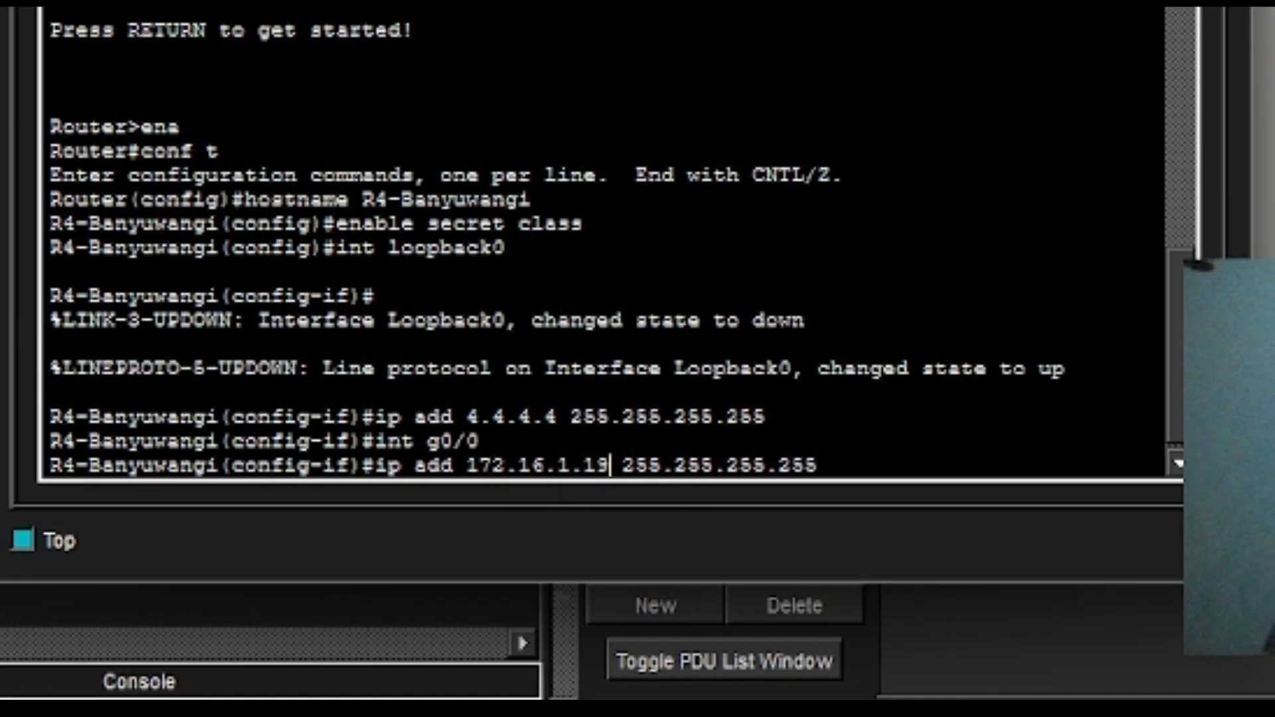
type("3")
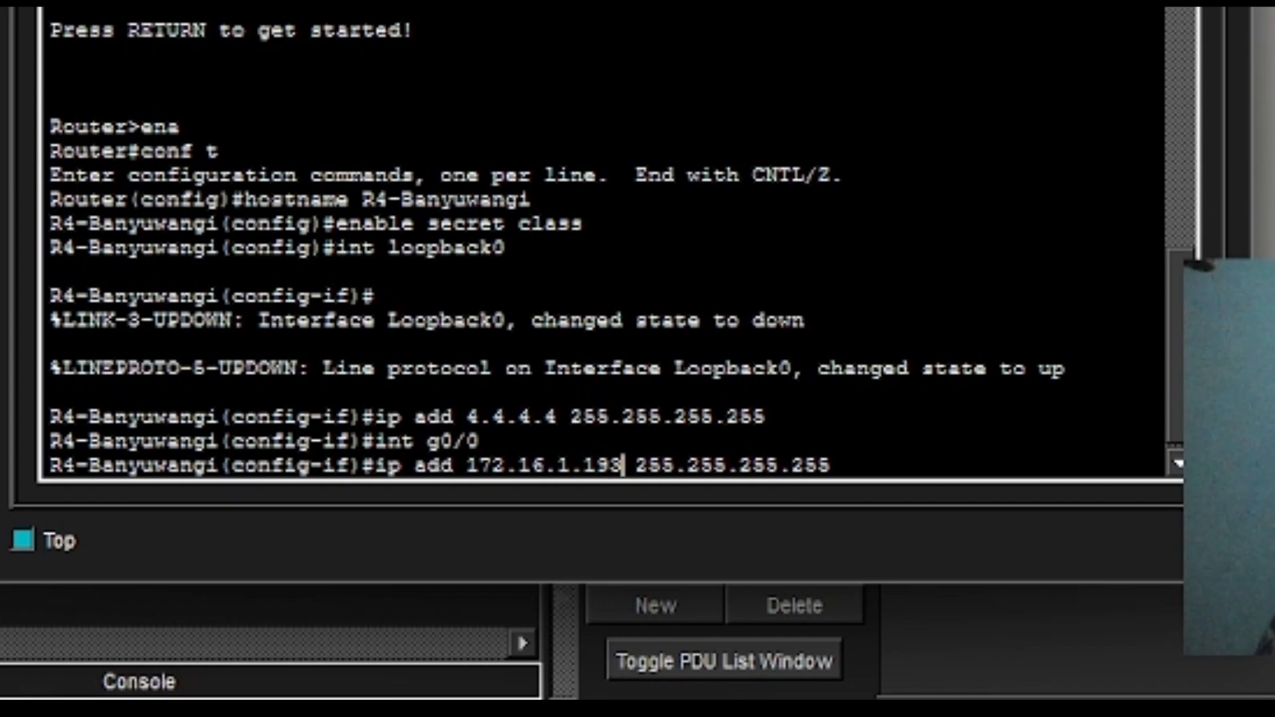
key("Right")
key("Right")
key("Right")
key("Right")
key("Right")
key("Right")
key("Right")
key("Right")
key("Right")
key("Right")
key("Right")
key("Right")
key("Right")
key("Right")
key("Right")
key("BackSpace")
key("BackSpace")
key("BackSpace")
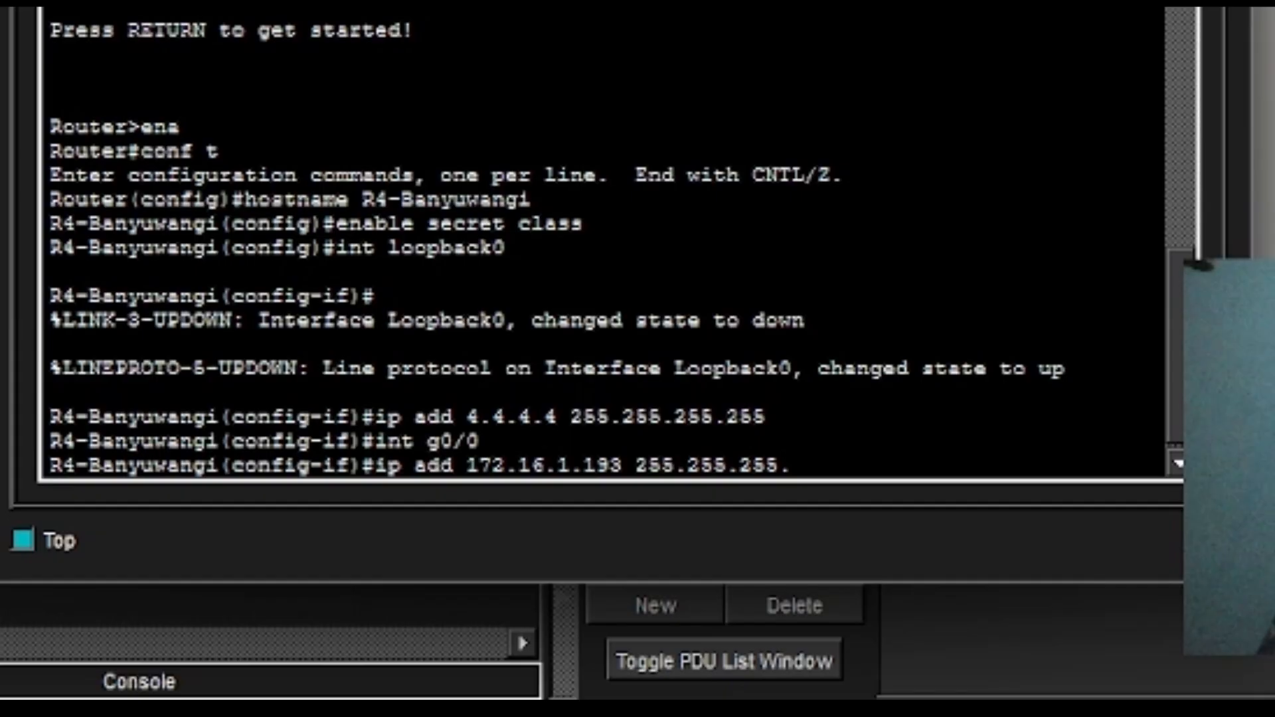
type("224")
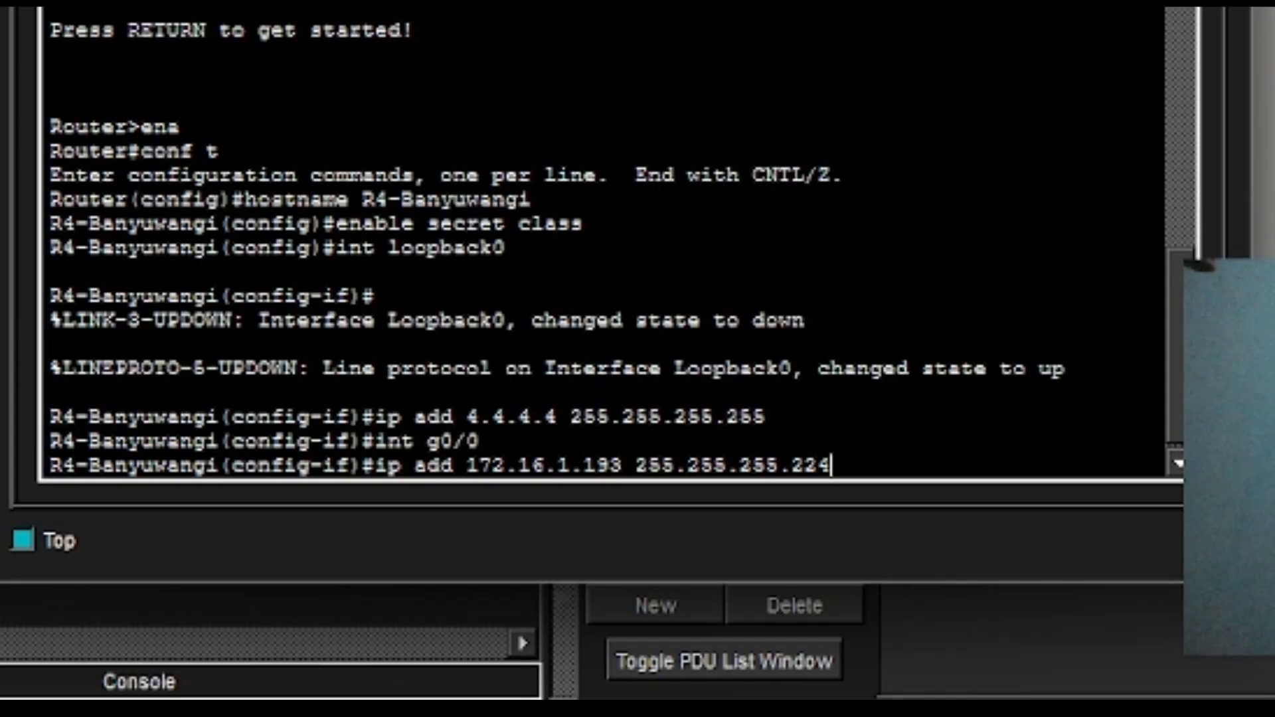
key("Return")
Bring GigabitEthernet0/0 up with no shutdown, then type int se0/2/0.
type("no sh")
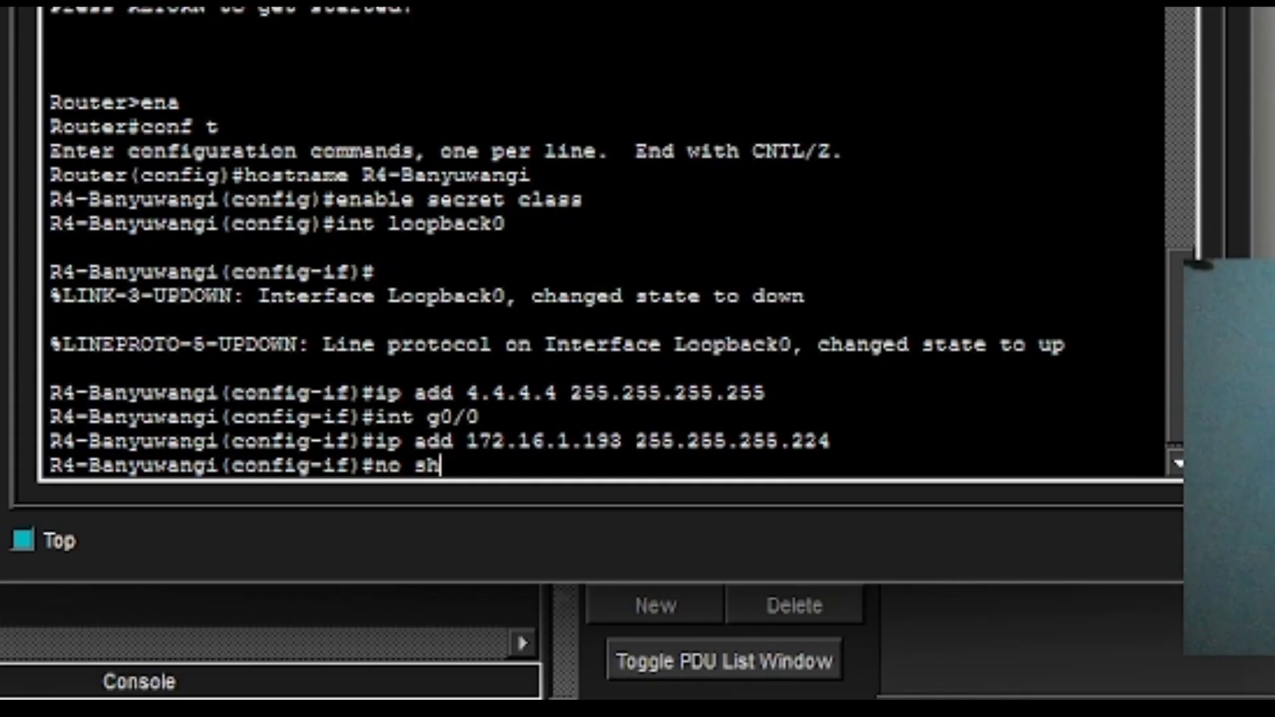
key("Return")
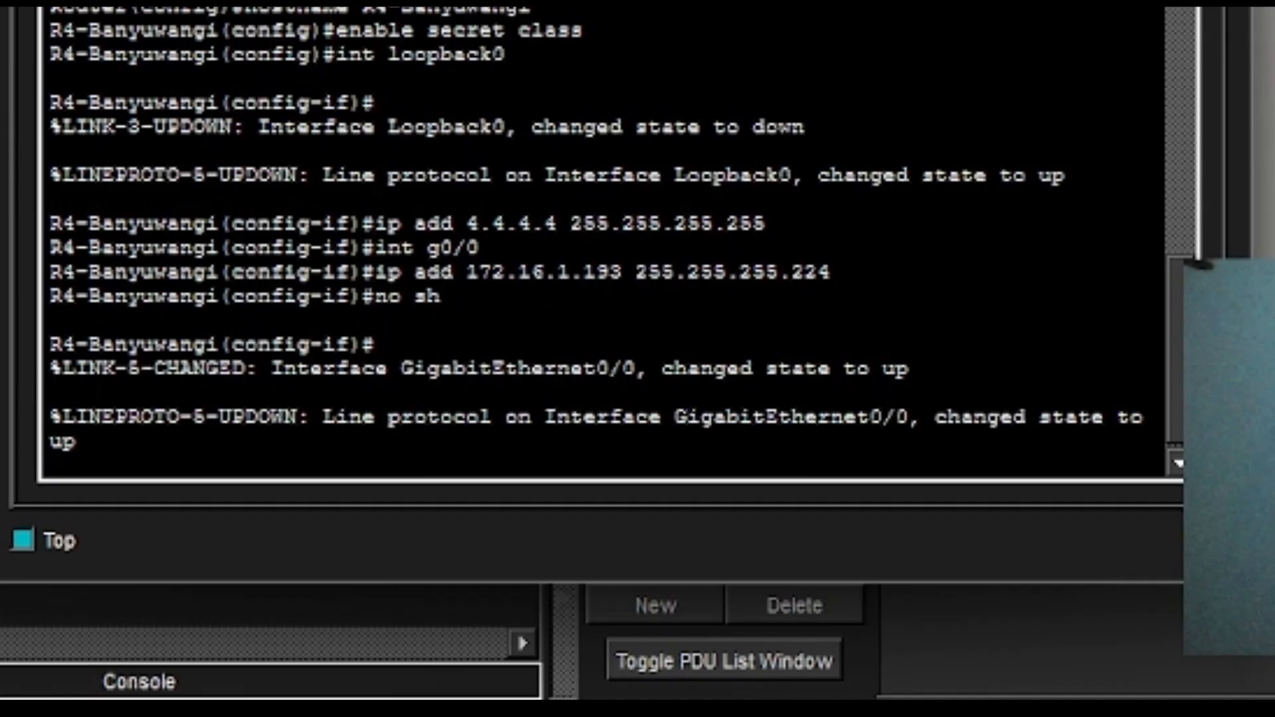
key("Return")
type("int se")
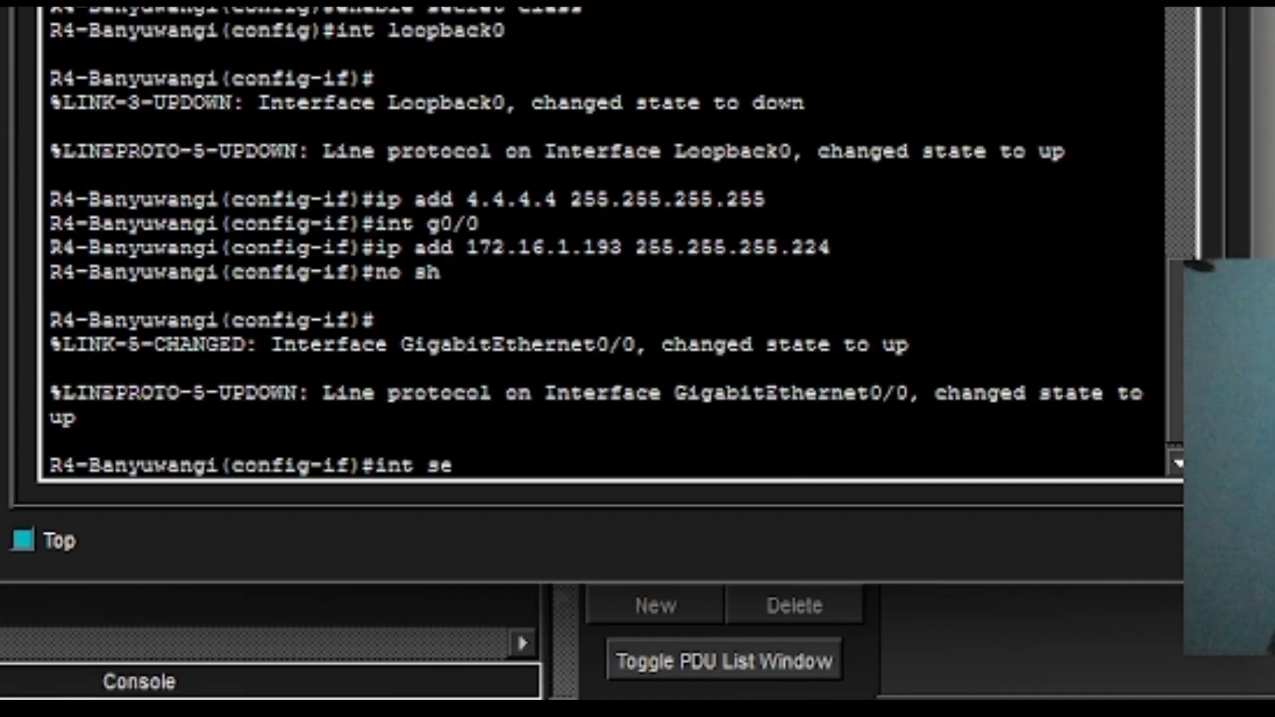
type("0/2/0")
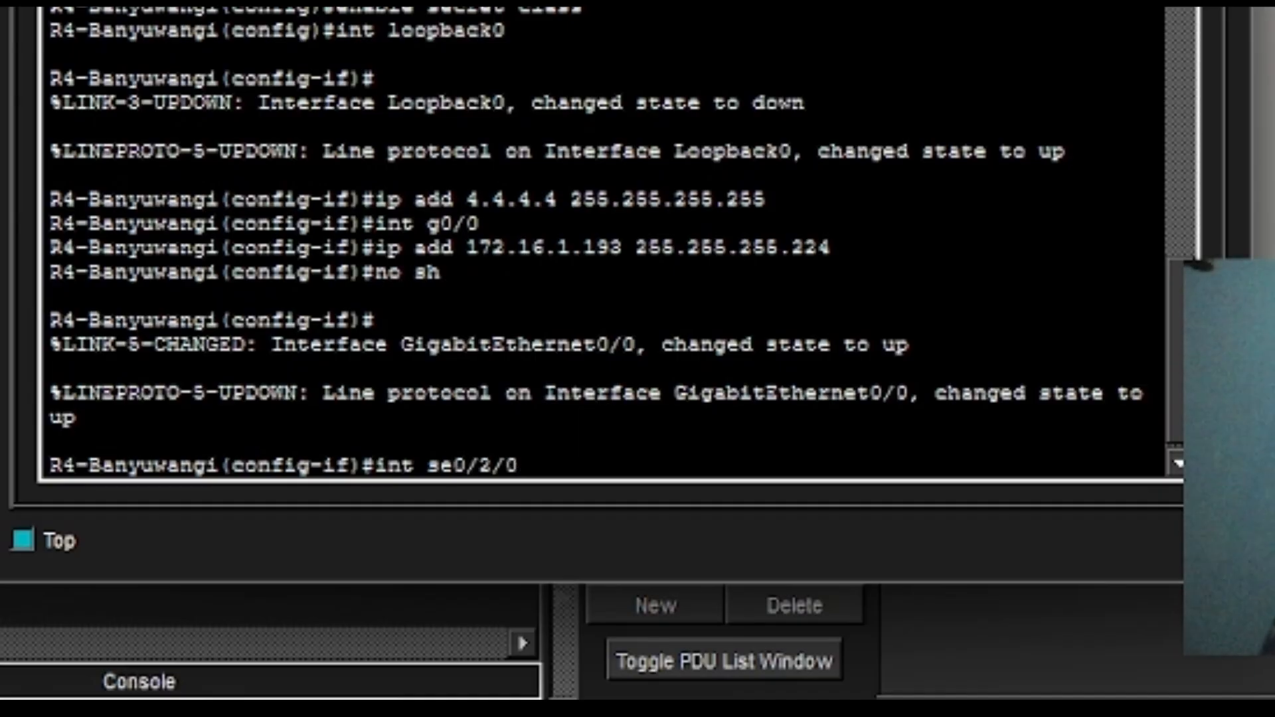
Assign Serial0/2/0 the address 172.16.2.22 with mask 255.255.255.252.
key("Return")
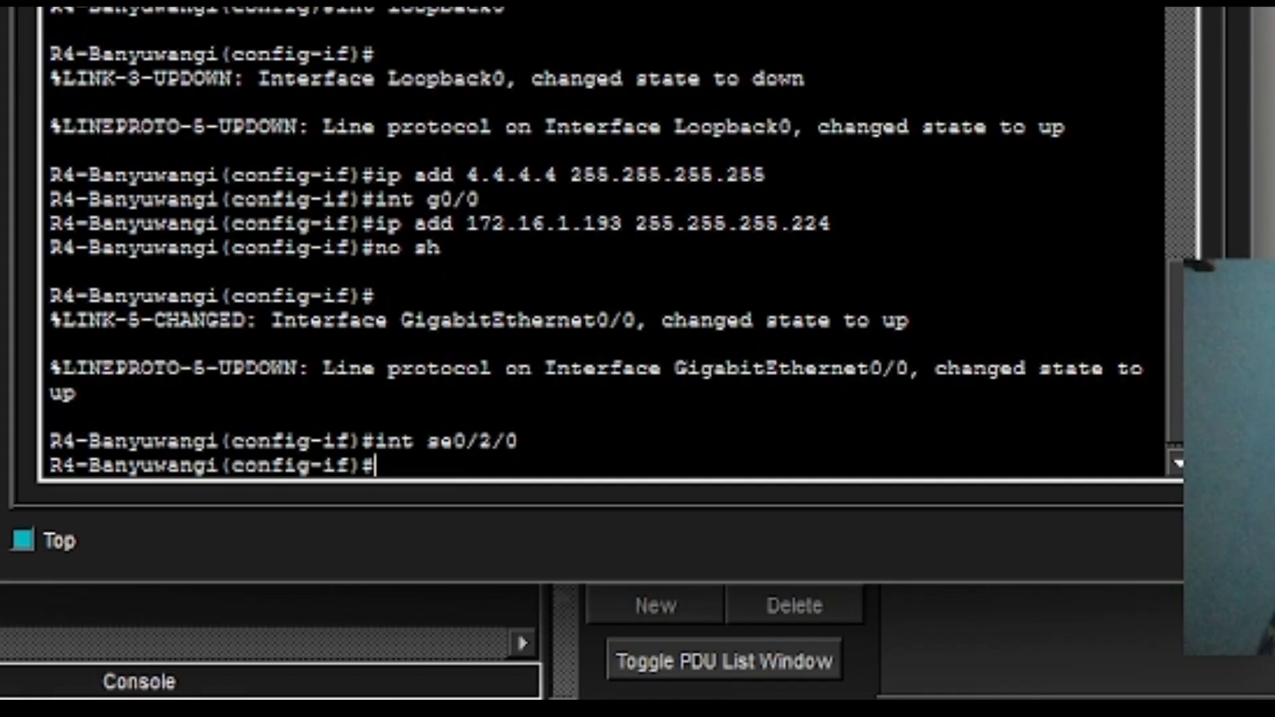
type("ip")
key("BackSpace")
key("BackSpace")
key("Up")
key("Up")
key("Up")
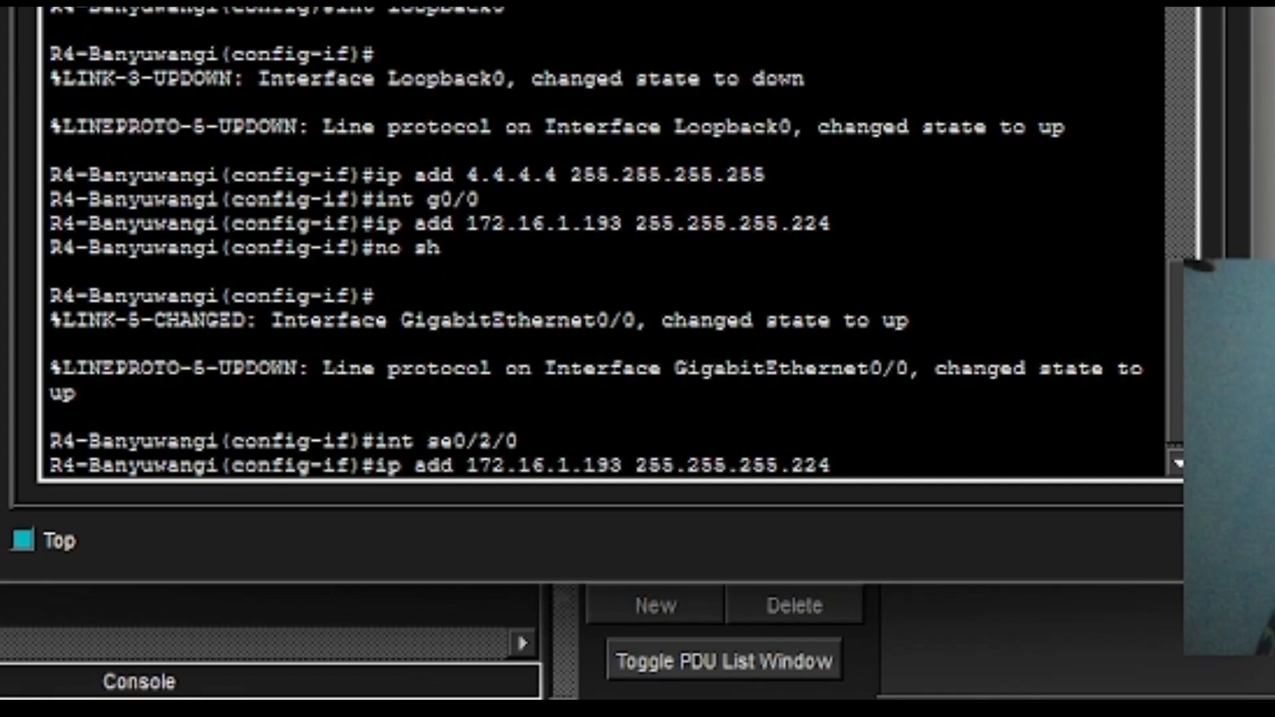
key("Left")
key("Left")
key("Left")
key("Left")
key("Left")
key("Left")
key("Left")
key("Left")
key("Left")
key("Left")
key("Left")
key("Left")
key("Left")
key("Left")
key("Left")
key("Left")
key("BackSpace")
key("BackSpace")
key("BackSpace")
key("BackSpace")
key("BackSpace")
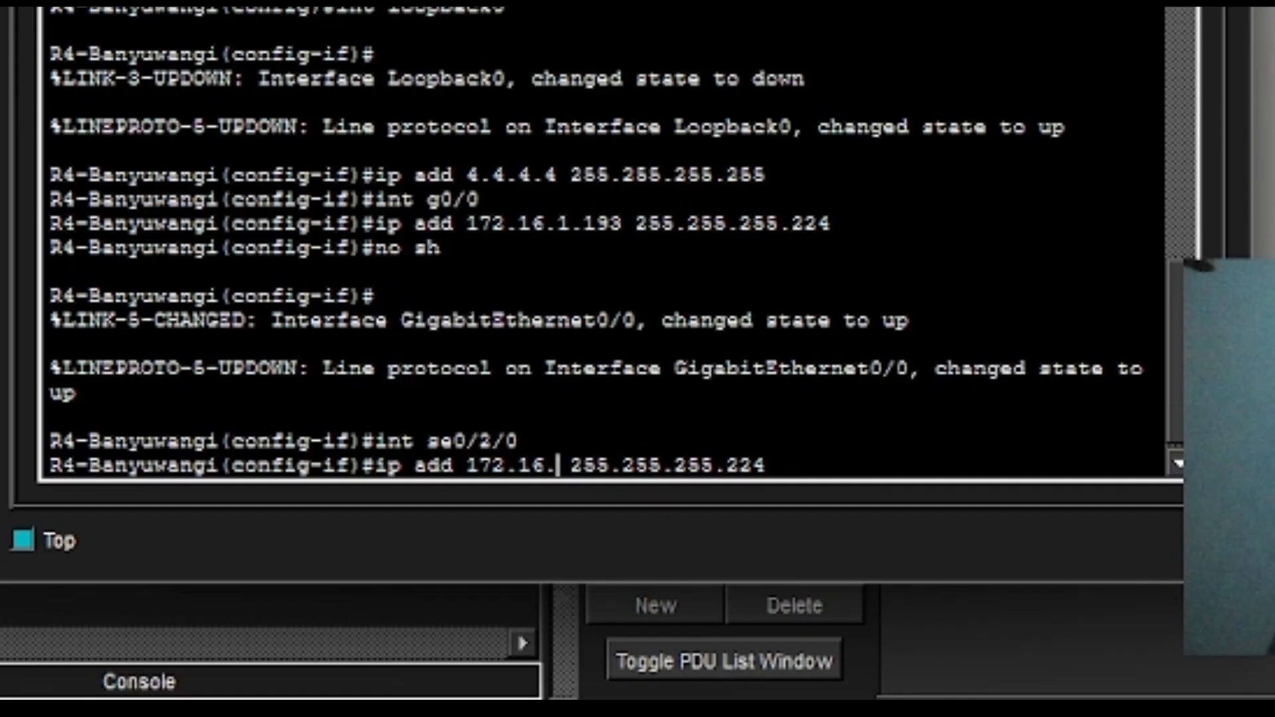
type("2.22")
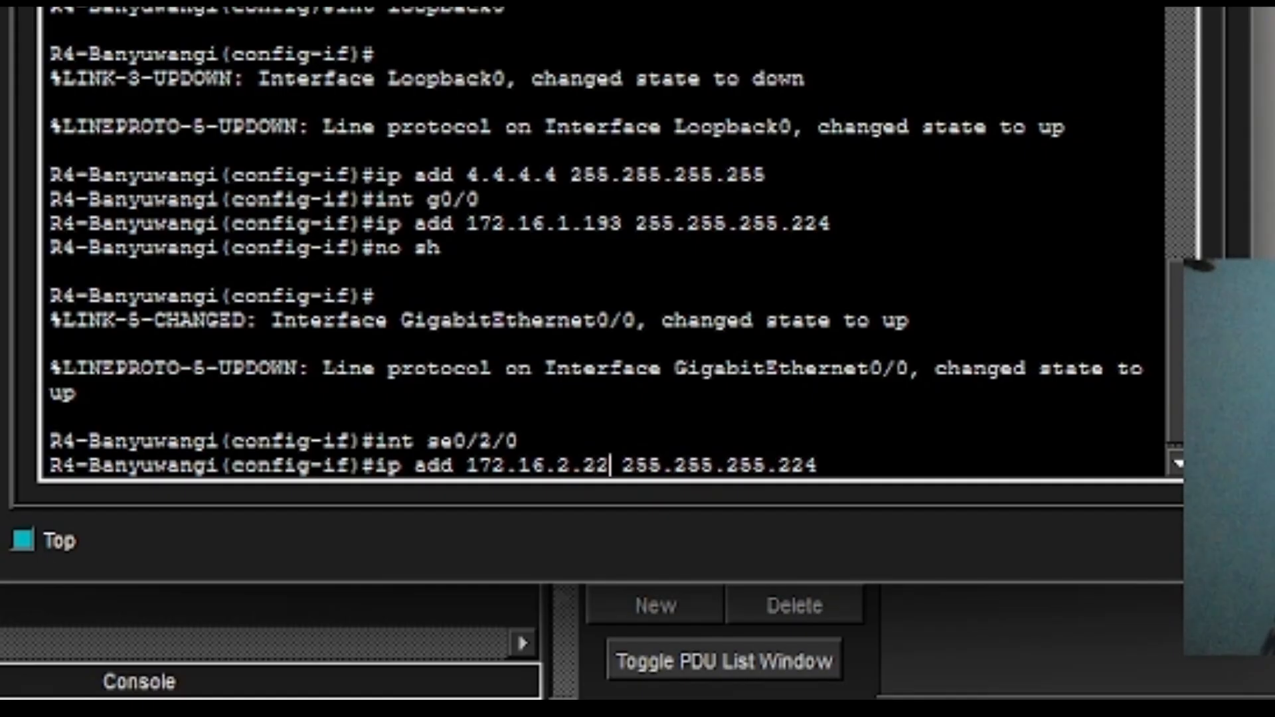
key("Right")
key("Right")
key("Right")
key("Right")
key("Right")
key("Right")
key("Right")
key("Right")
key("Right")
key("Right")
key("Right")
key("Right")
key("Right")
key("Right")
key("Right")
key("Right")
key("BackSpace")
type("52")
key("Return")
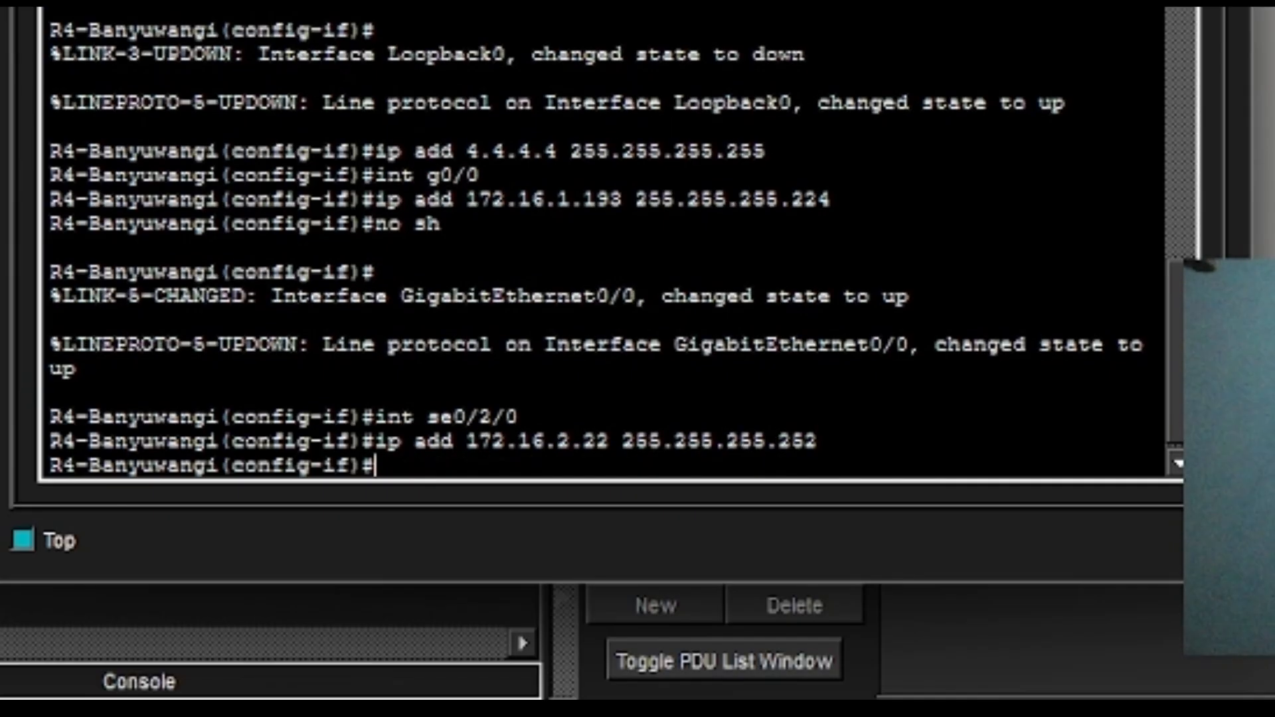
Enable Serial0/2/0 with no shutdown.
type("no sh")
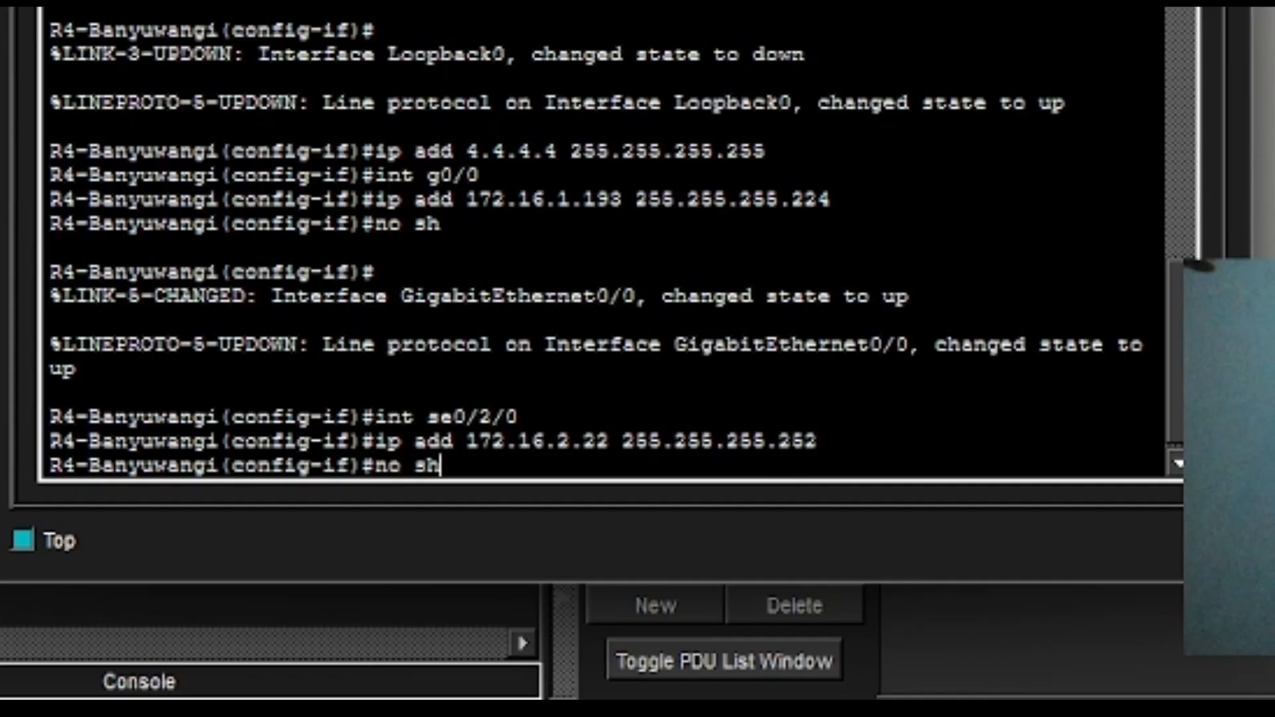
key("Return")
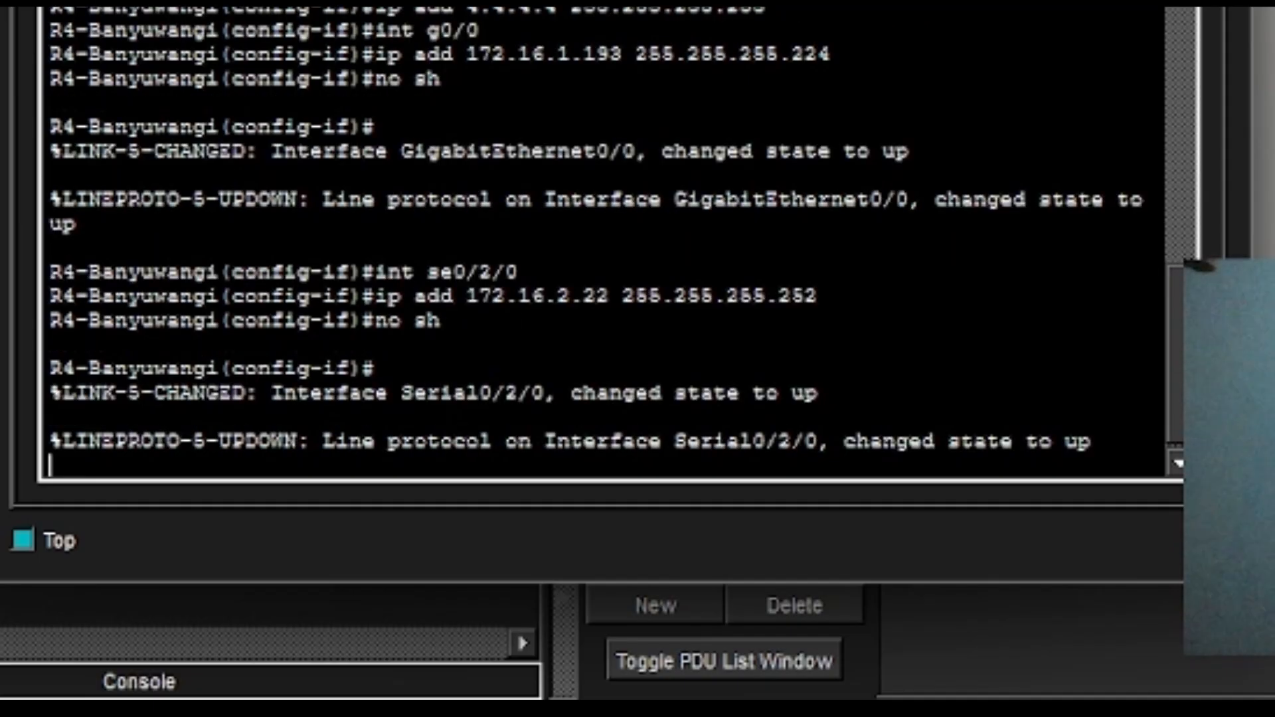
key("Return")
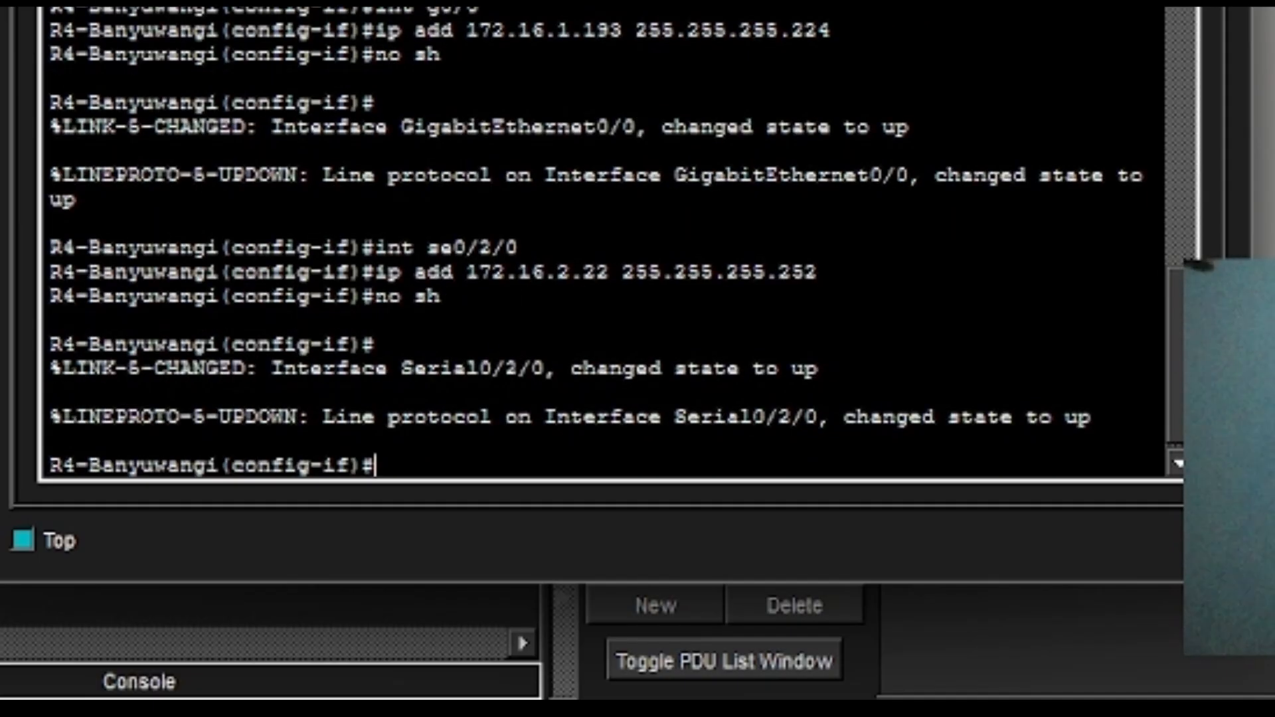
Enter interface configuration for Serial0/2/1.
type("int ")
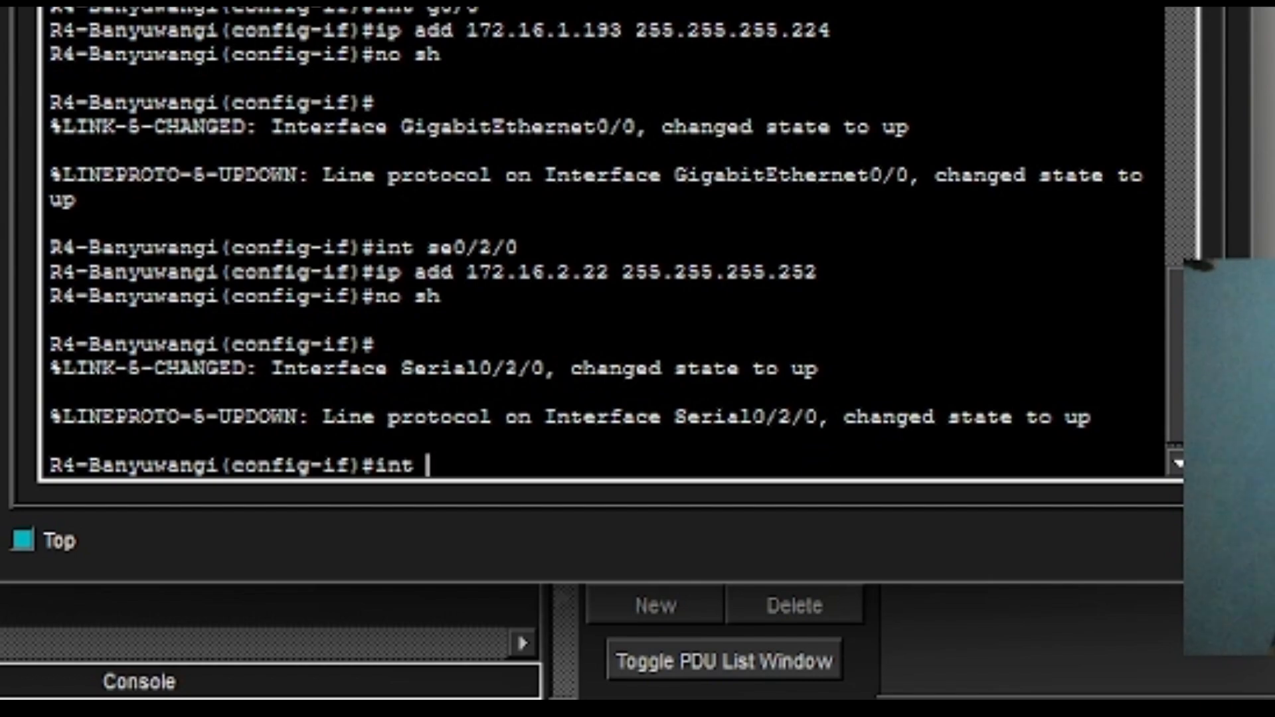
type("se/")
key("BackSpace")
type("0/2/01")
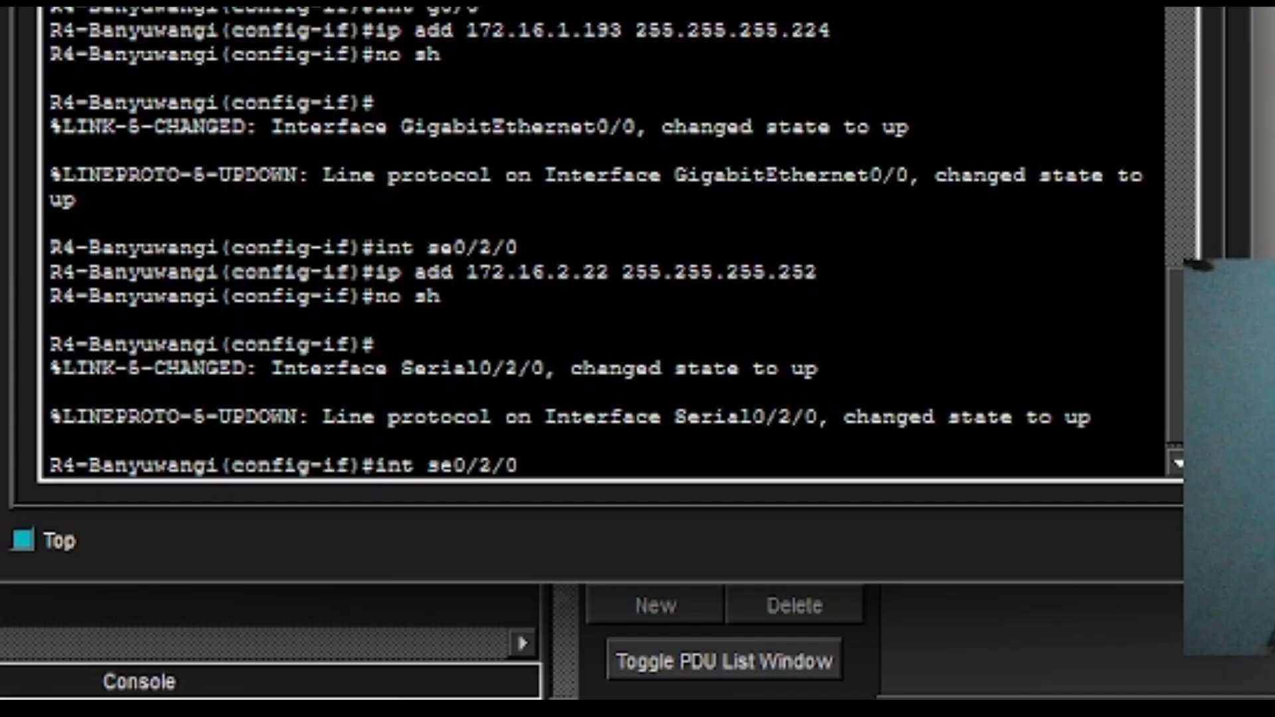
key("BackSpace")
key("BackSpace")
type("1")
key("Return")
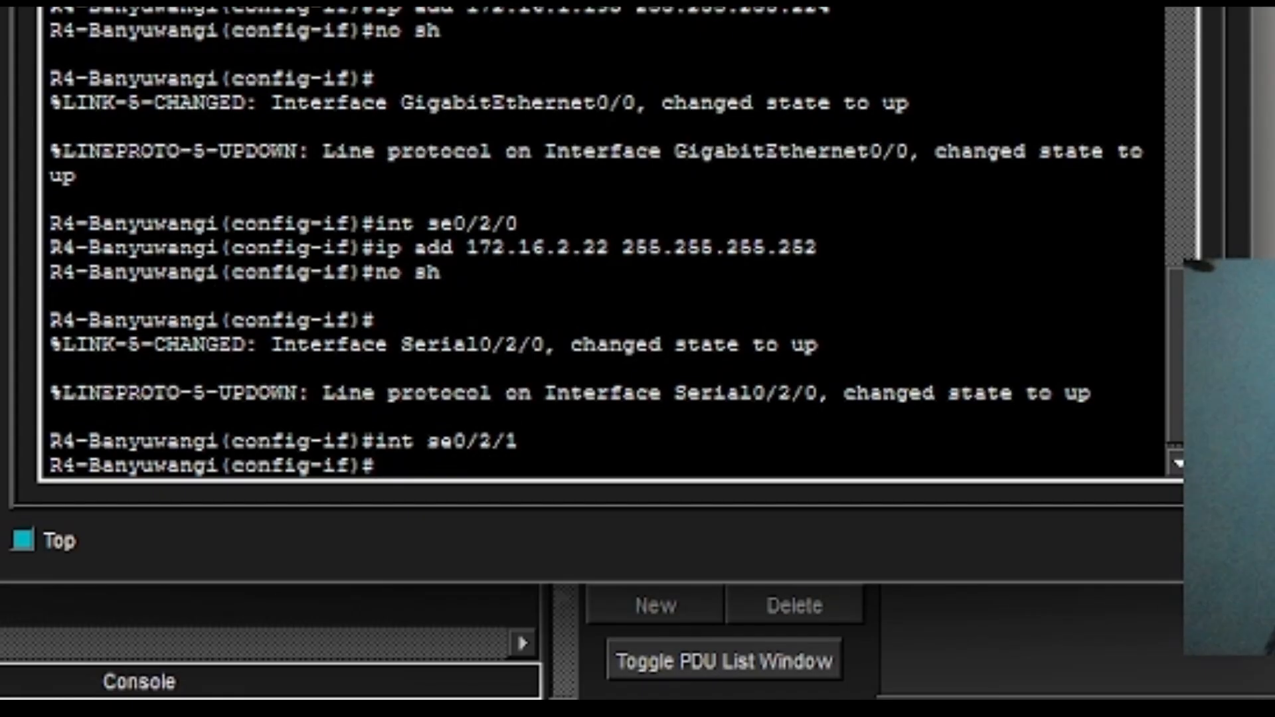
Assign 172.16.2.18 255.255.255.252 to Serial0/2/1 and enable it with no shutdown.
type("i")
key("Up")
key("Up")
key("Up")
key("Left")
key("Left")
key("Left")
key("Left")
key("Left")
key("Left")
key("Left")
key("Left")
key("Left")
key("Left")
key("Left")
key("Left")
key("Left")
key("Left")
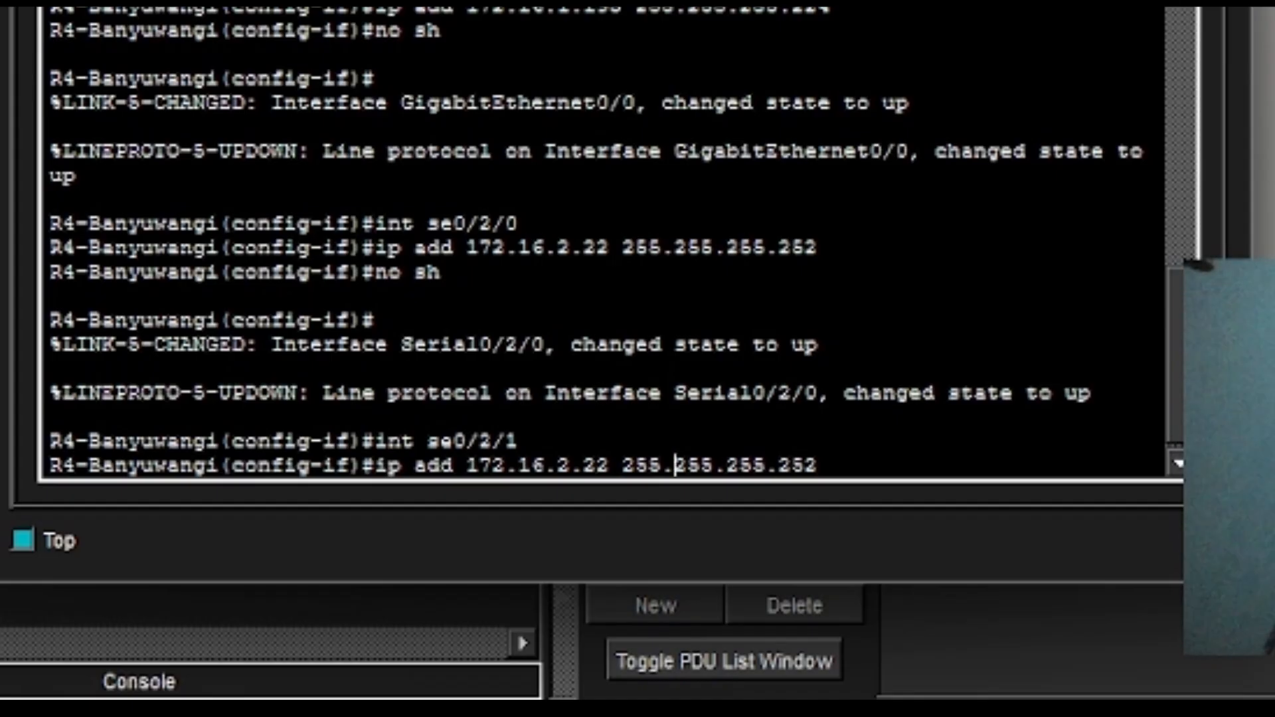
key("Left")
key("BackSpace")
key("BackSpace")
type("18")
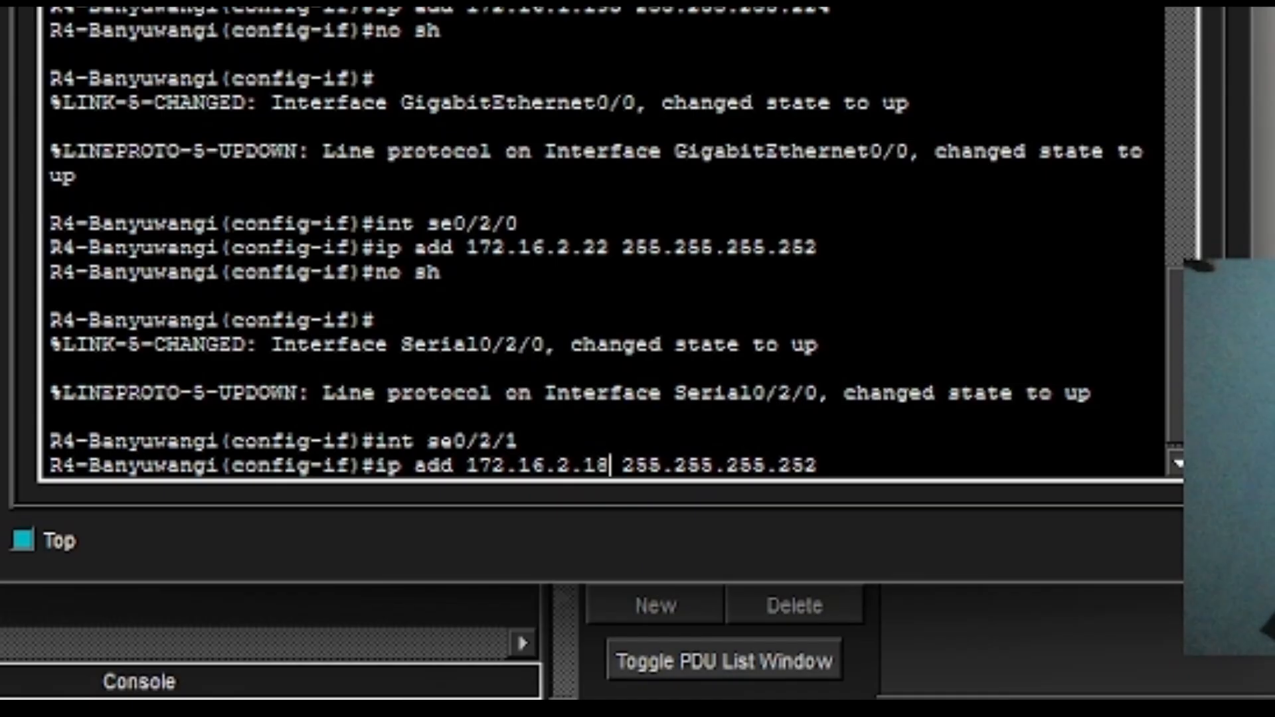
key("Return")
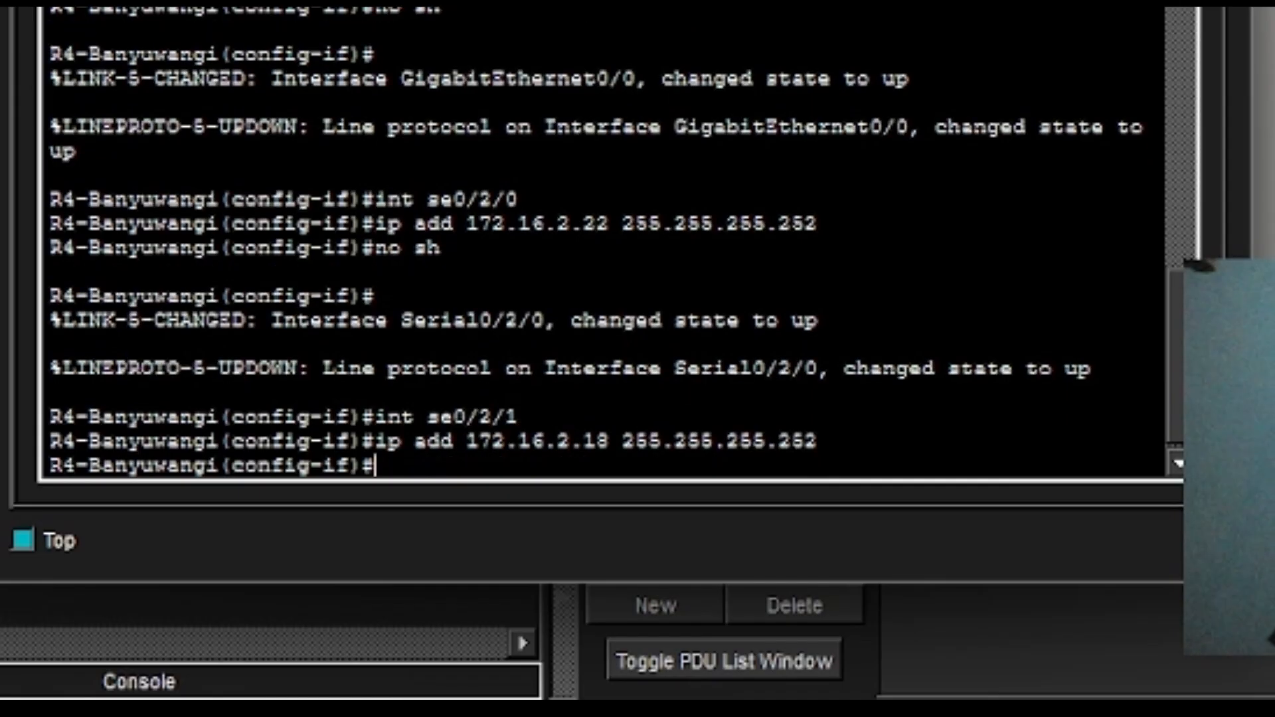
type("no sh")
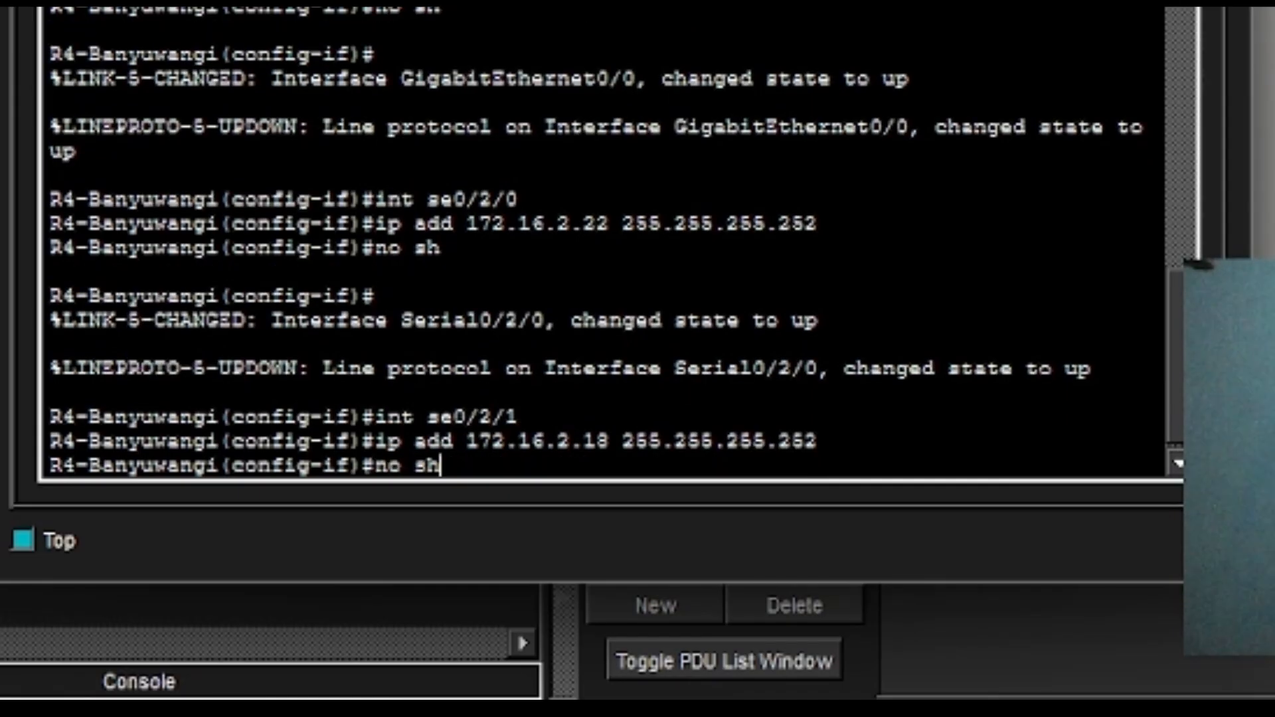
key("Return")
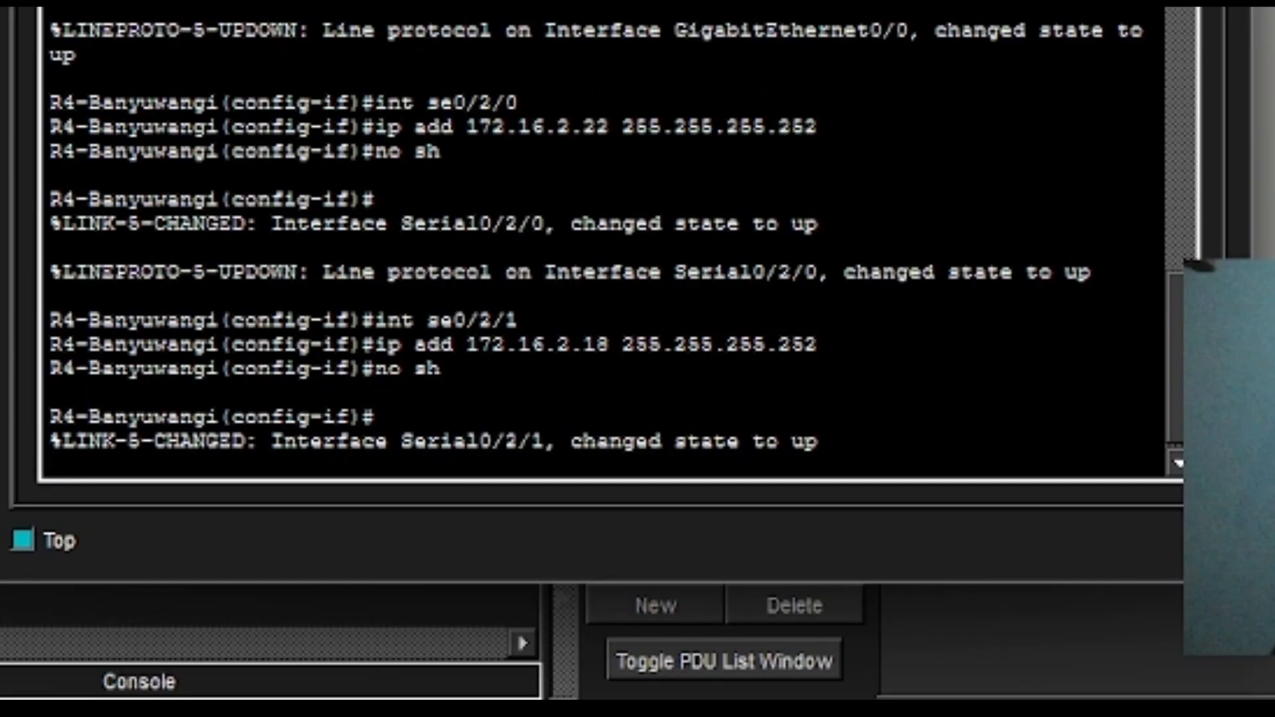
Enter interface configuration for Serial0/3/0.
key("Return")
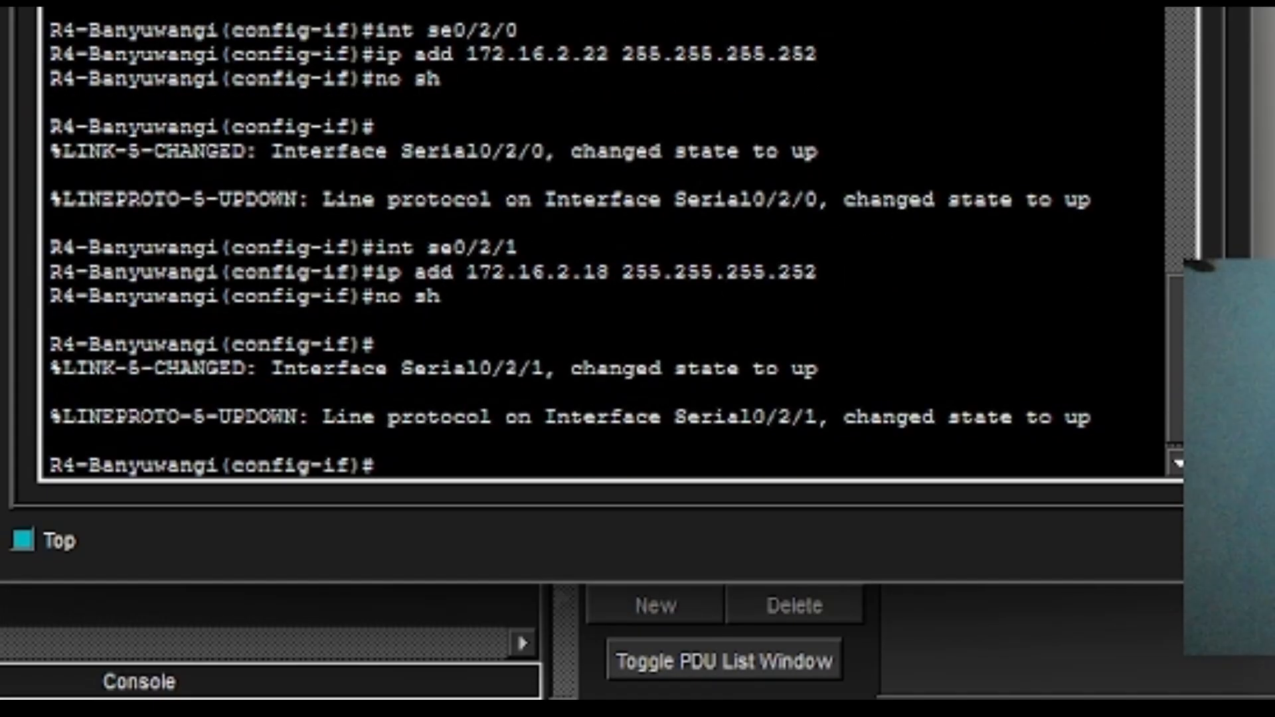
type("int se")
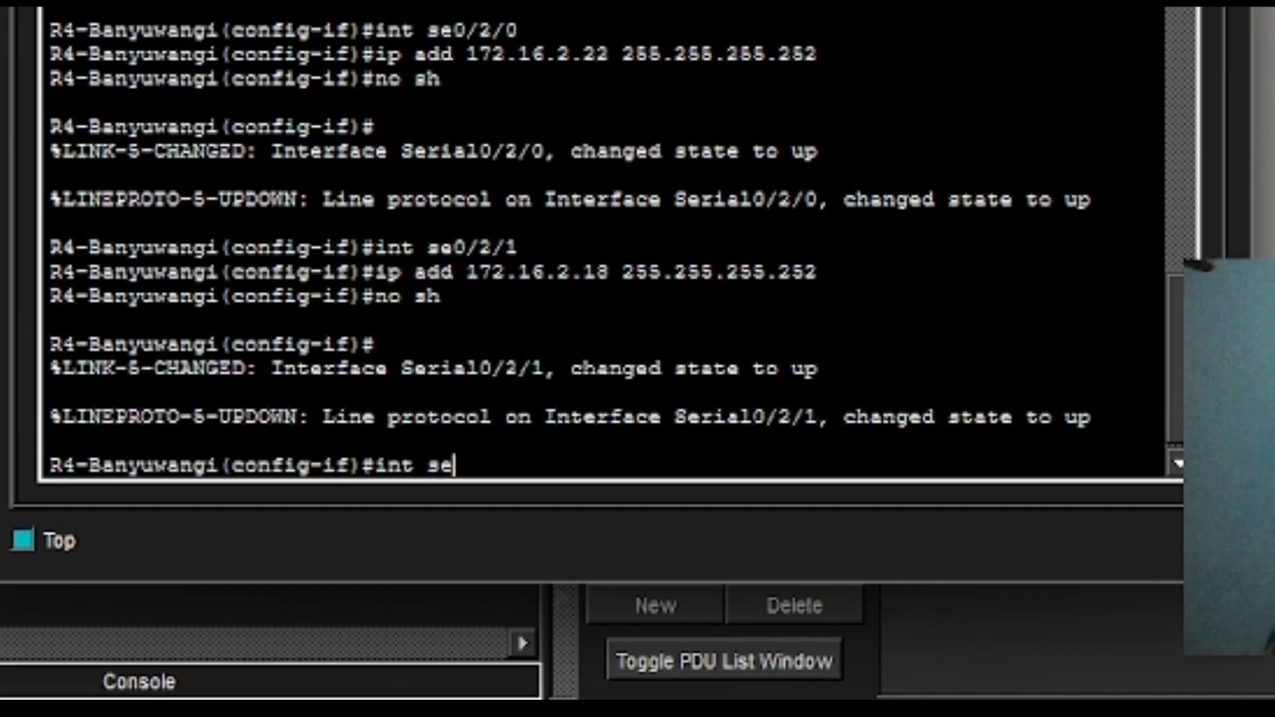
type("3")
key("BackSpace")
type("0/3/2")
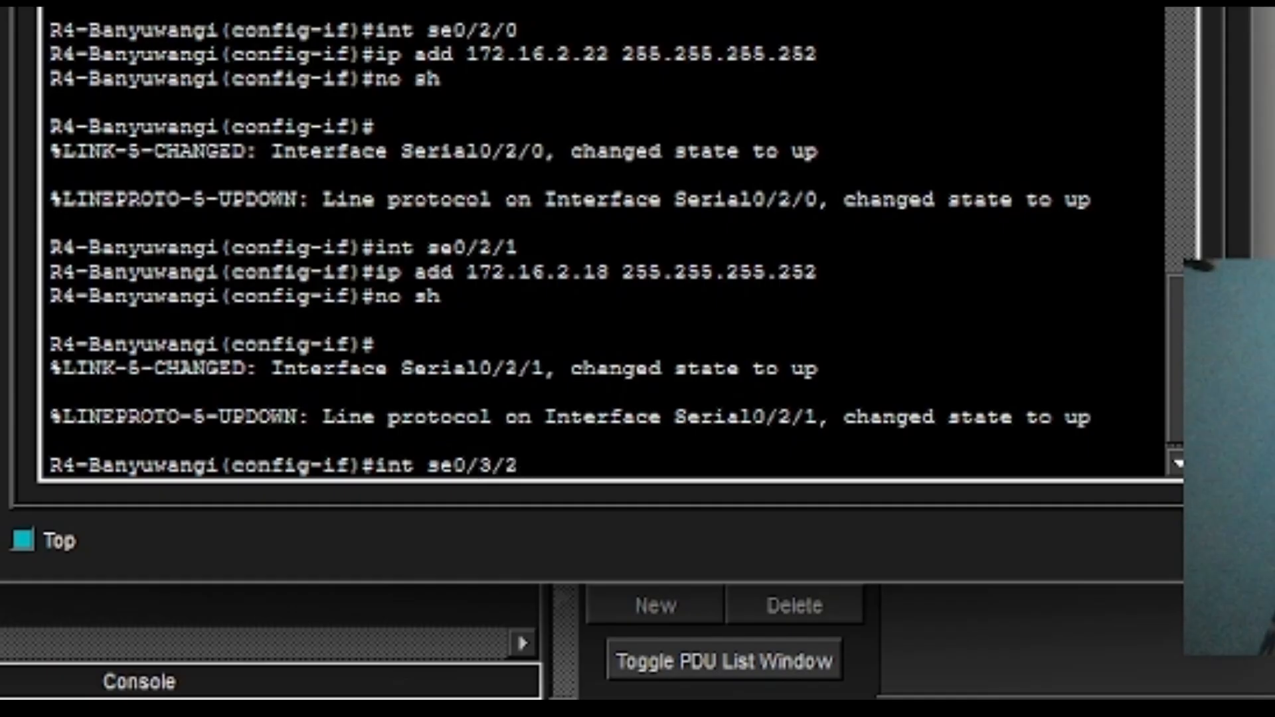
type("0")
key("BackSpace")
key("BackSpace")
type("0")
key("Return")
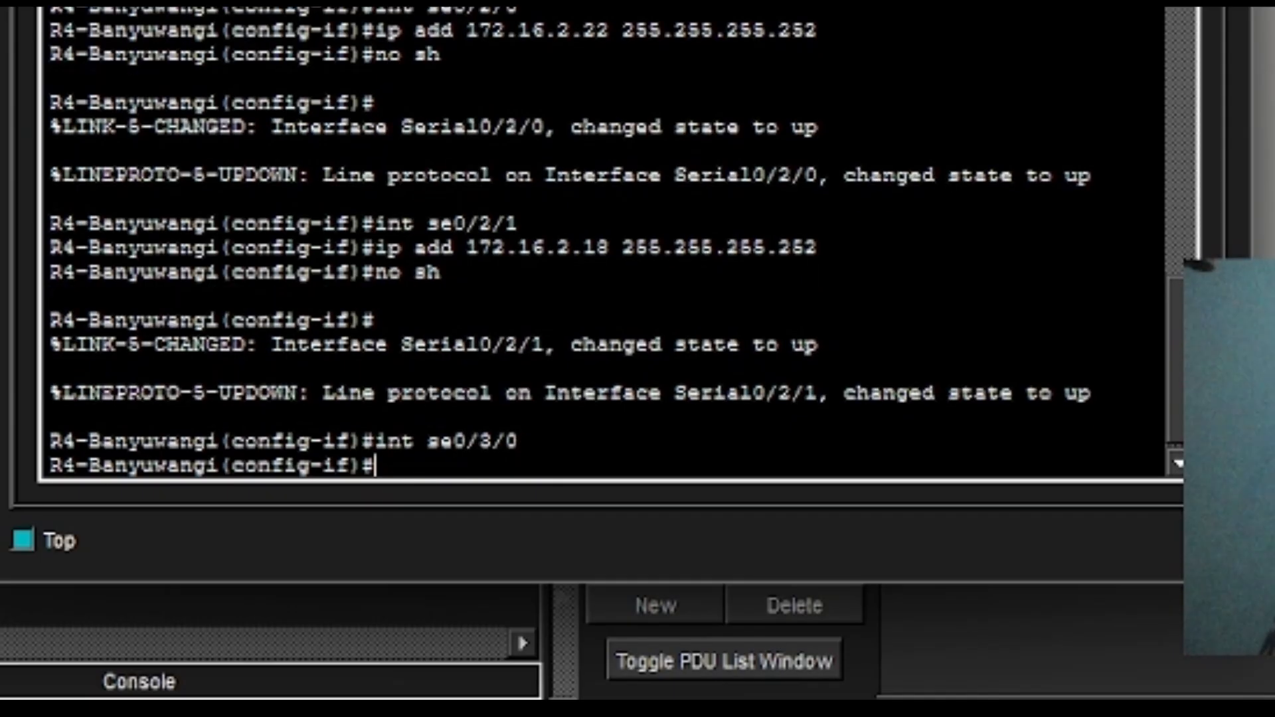
Assign 172.16.2.10 255.255.255.252 to Serial0/3/0 and enable it with no shutdown.
key("Up")
key("Up")
key("Up")
key("Left")
key("Left")
key("Left")
key("Left")
key("Left")
key("Left")
key("Left")
key("Left")
key("Left")
key("Left")
key("Left")
key("Left")
key("Left")
key("Left")
key("Left")
key("Left")
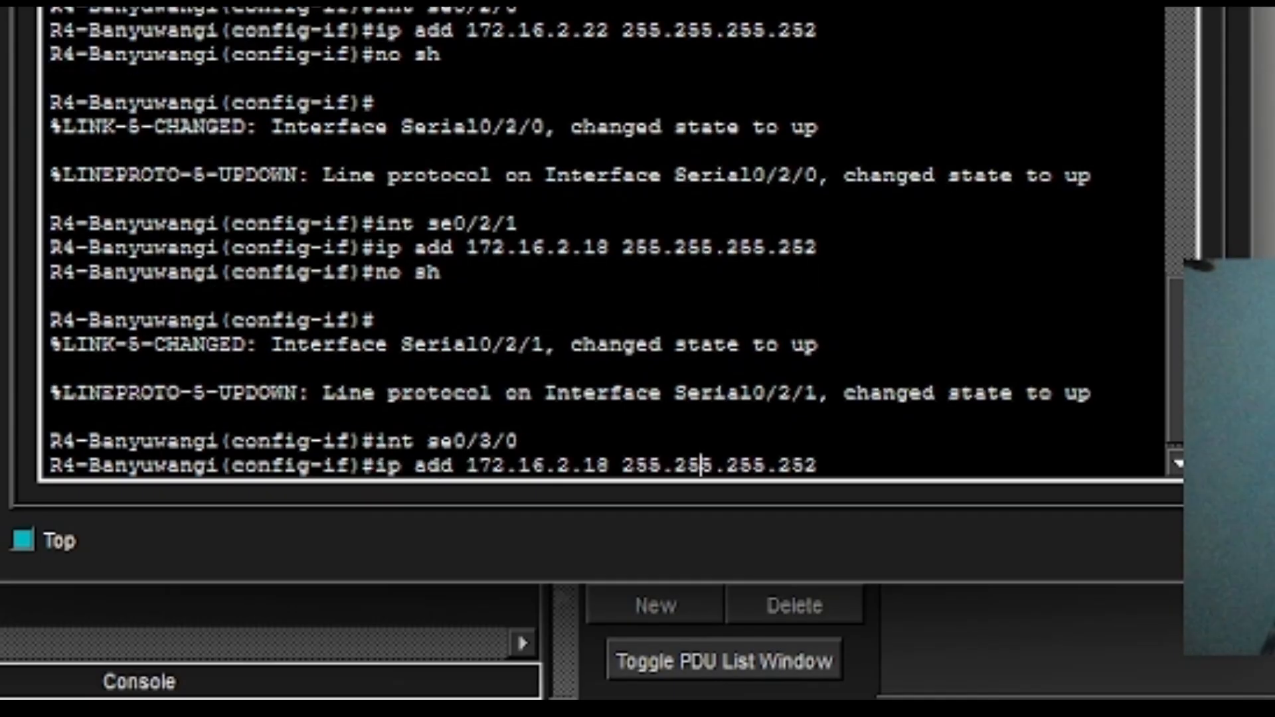
key("BackSpace")
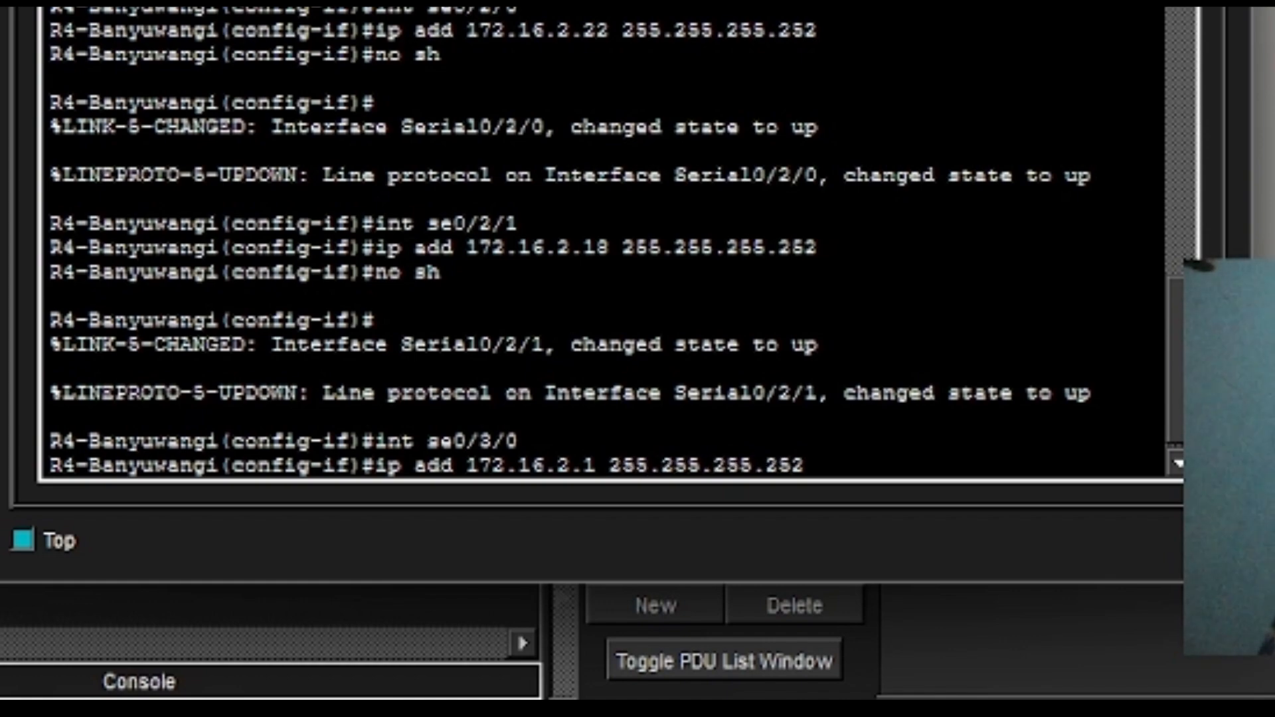
type("0")
key("Return")
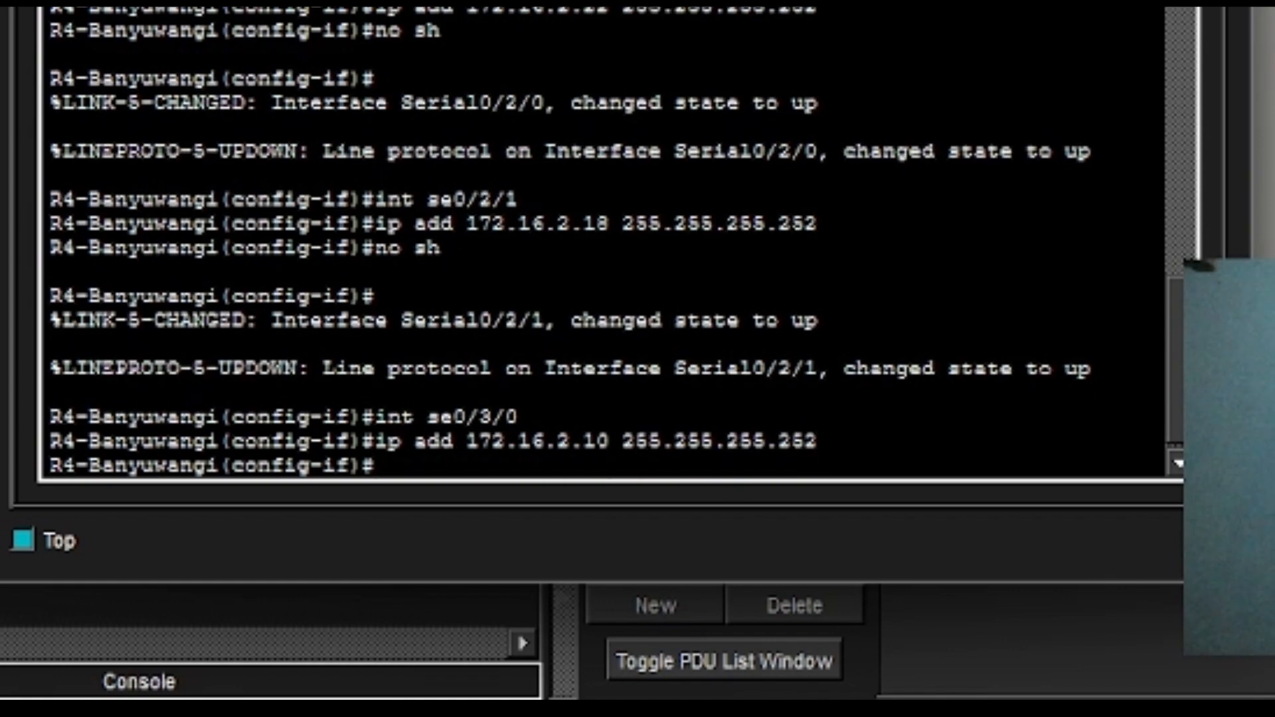
type("no sh")
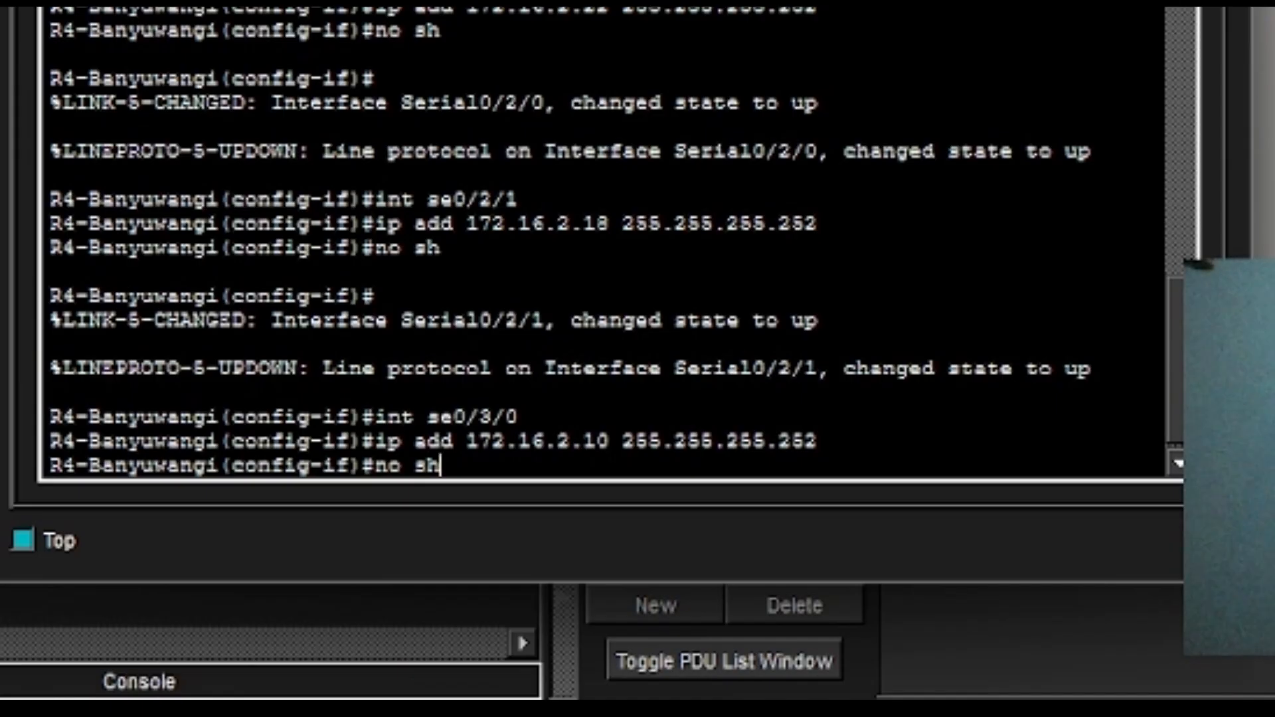
key("Return")
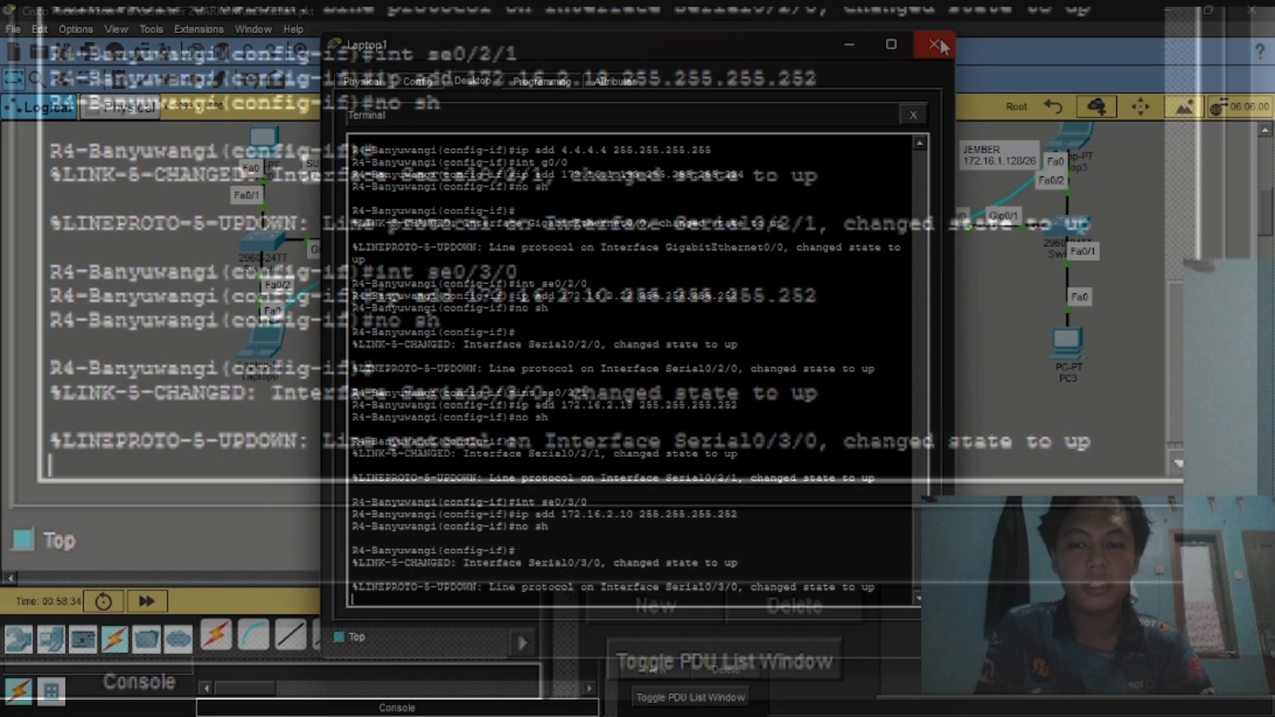
Close the Laptop1 console window to return to the topology.
left_click(934, 45)
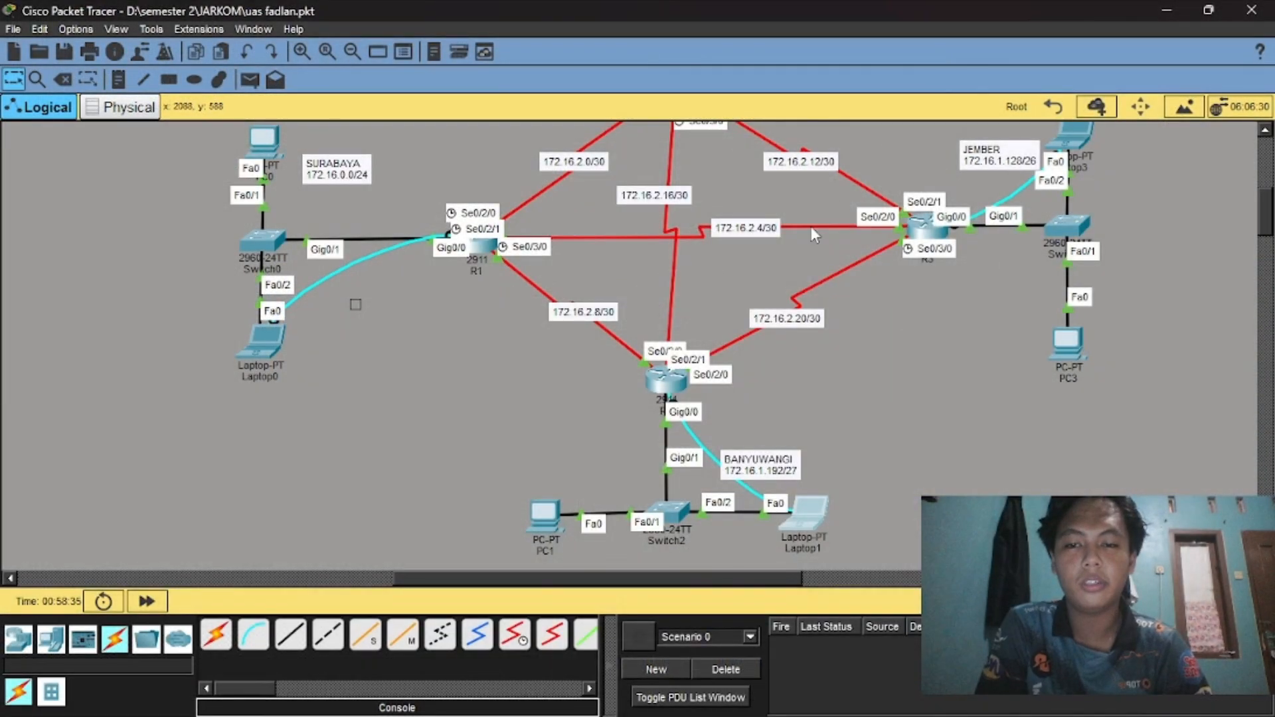
scroll(811, 226, "up", 5)
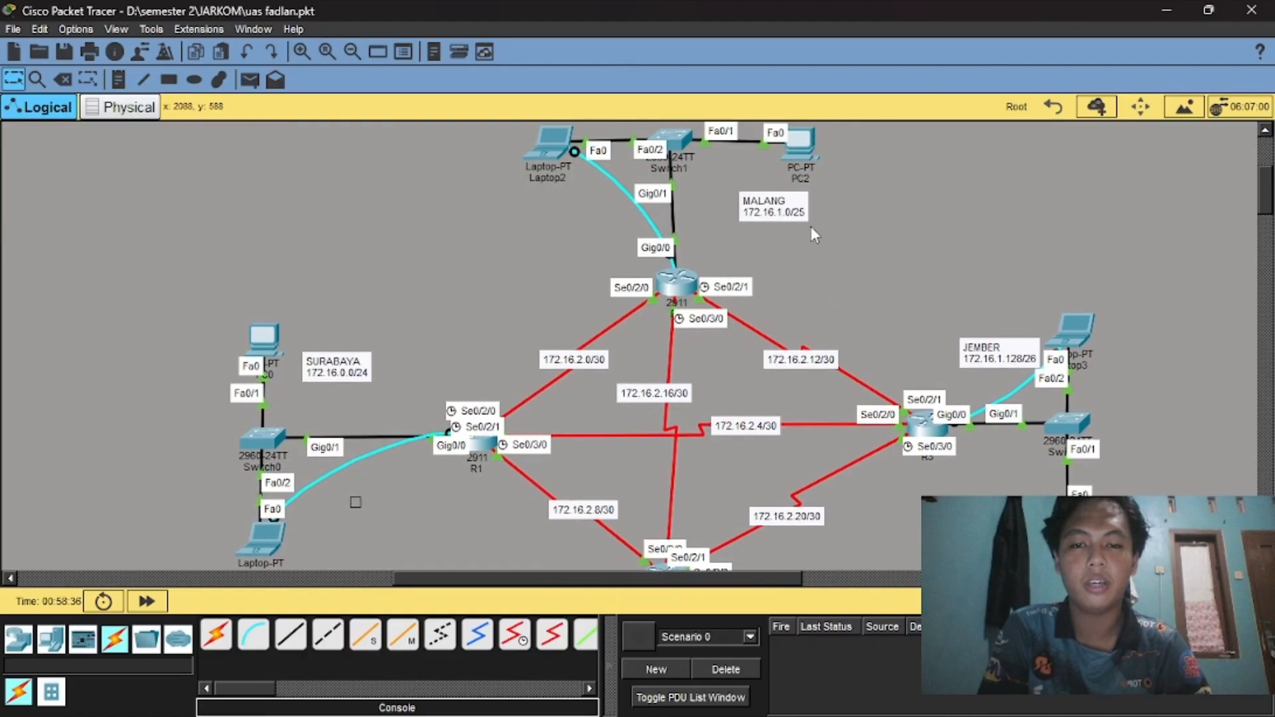
scroll(811, 226, "up", 2)
scroll(811, 226, "down", 4)
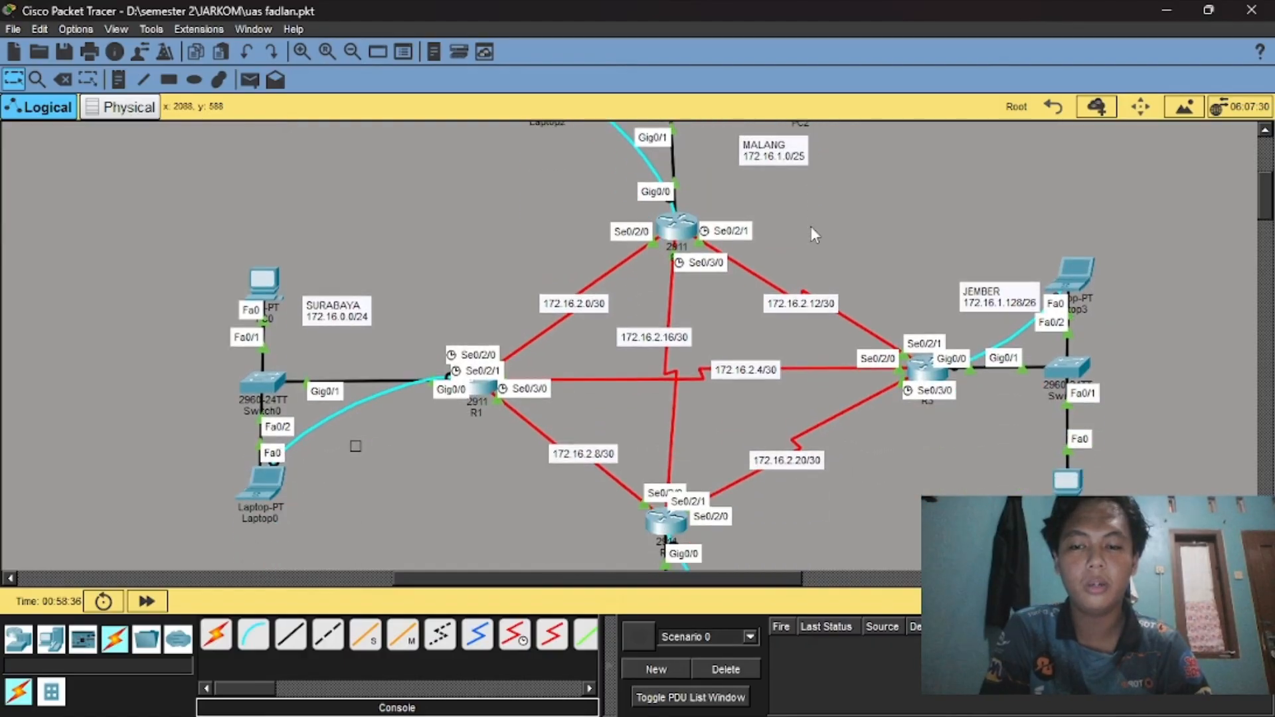
scroll(730, 318, "down", 3)
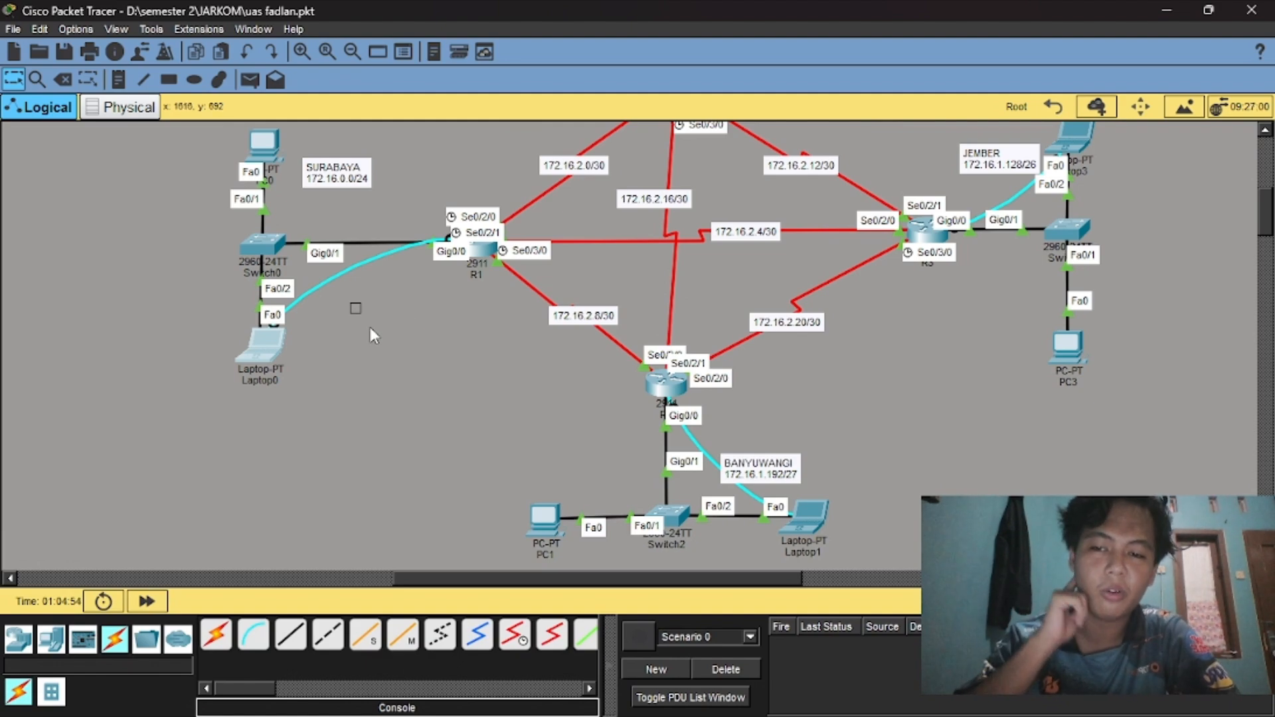
Delete the stray note from the canvas and open Laptop0's device window.
double_click(358, 309)
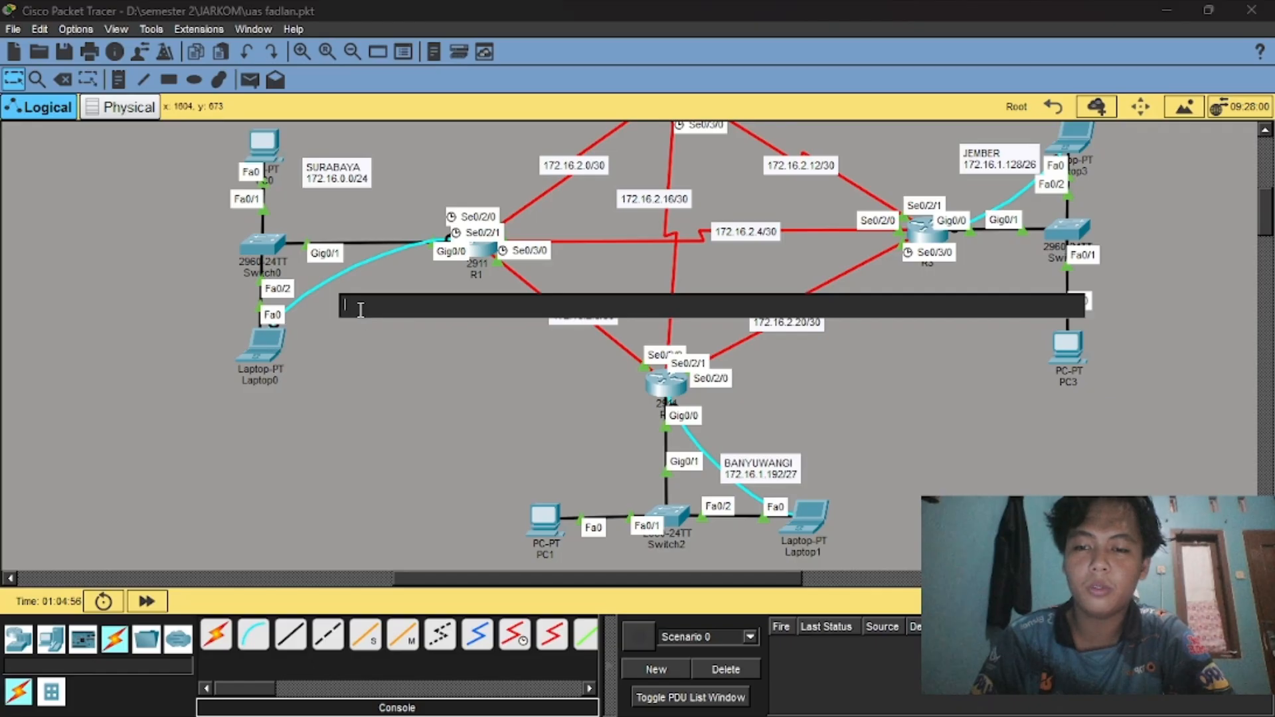
left_click(62, 79)
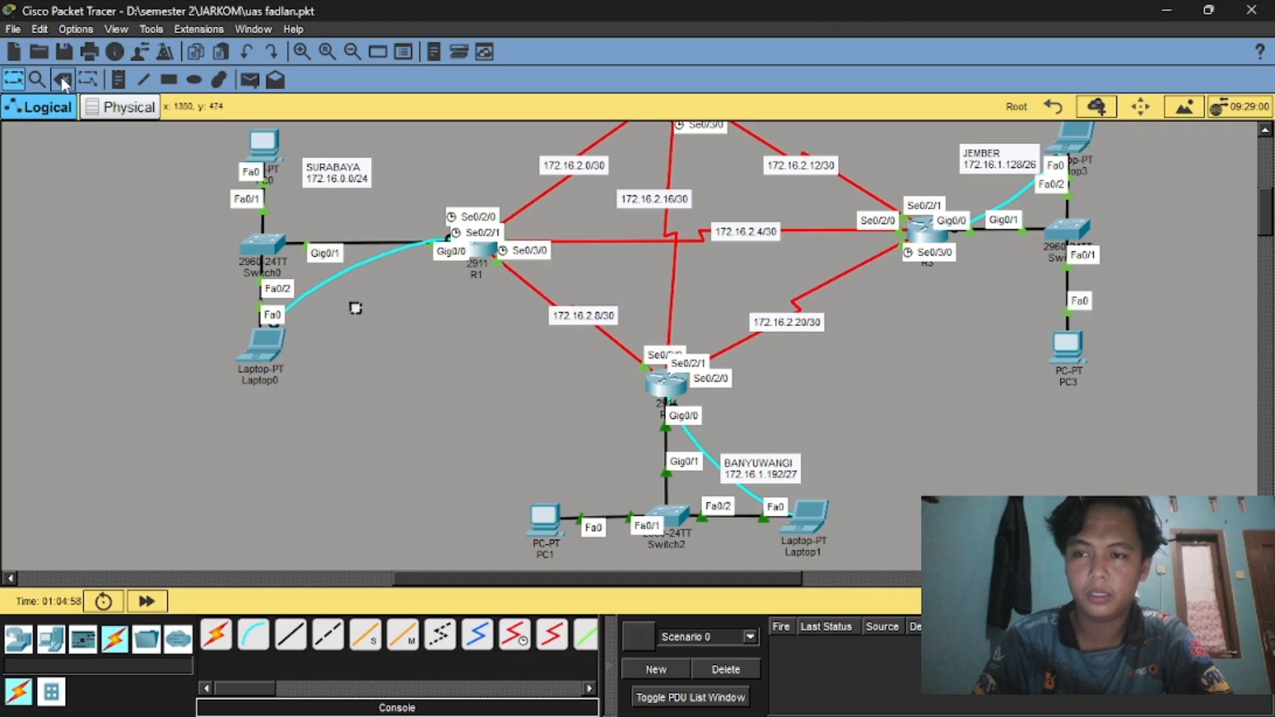
left_click(351, 306)
left_click(589, 372)
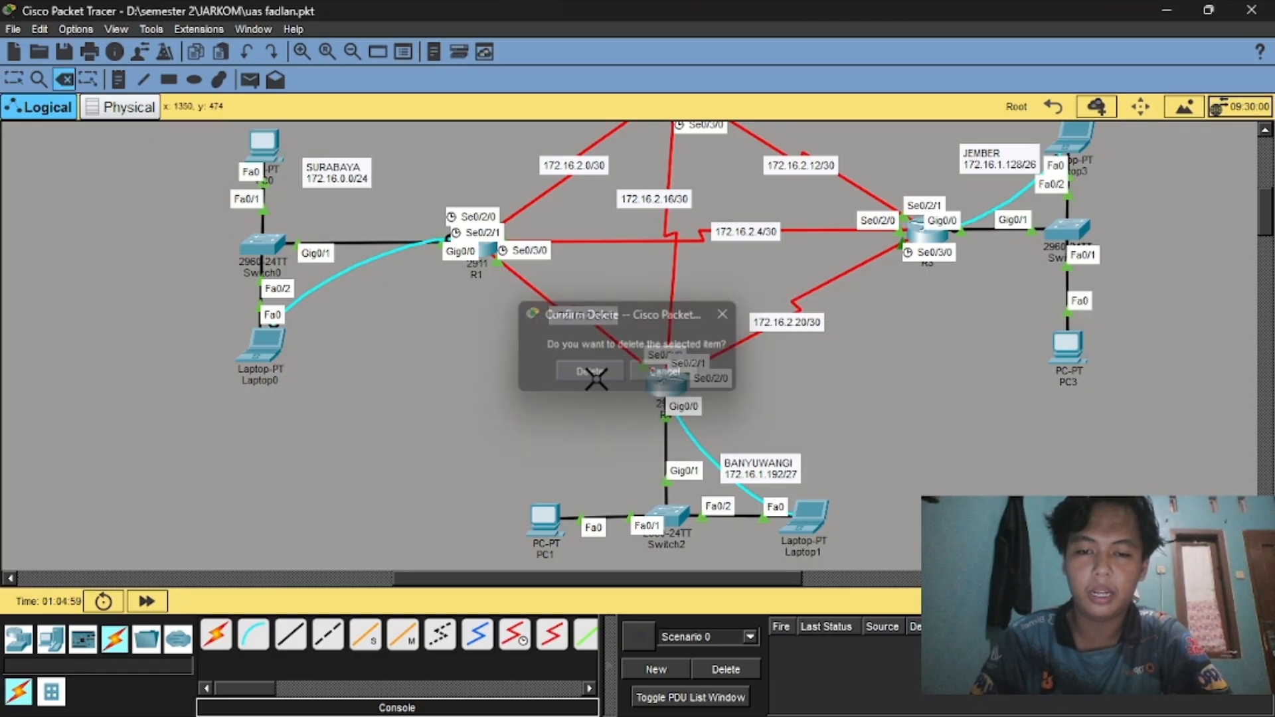
left_click(13, 78)
left_click(264, 342)
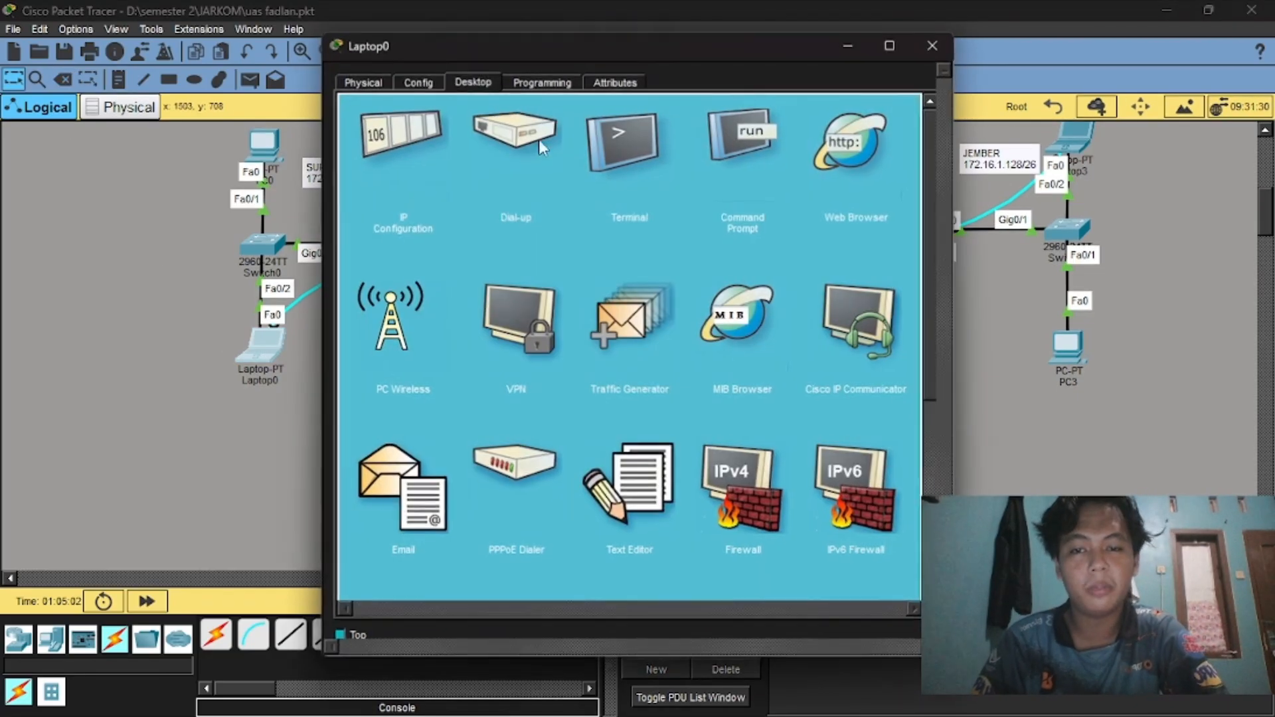
Connect to R1-Surabaya's console from Laptop0's Terminal and enter privileged mode.
left_click(580, 145)
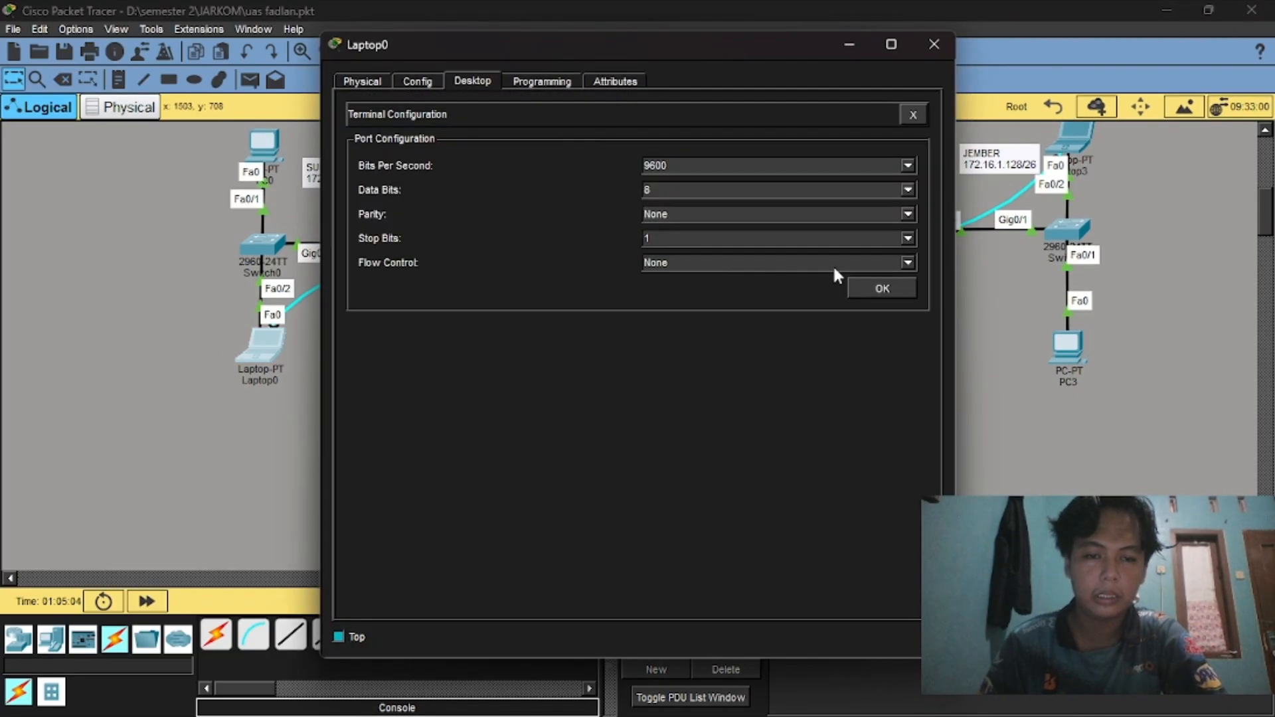
left_click(873, 291)
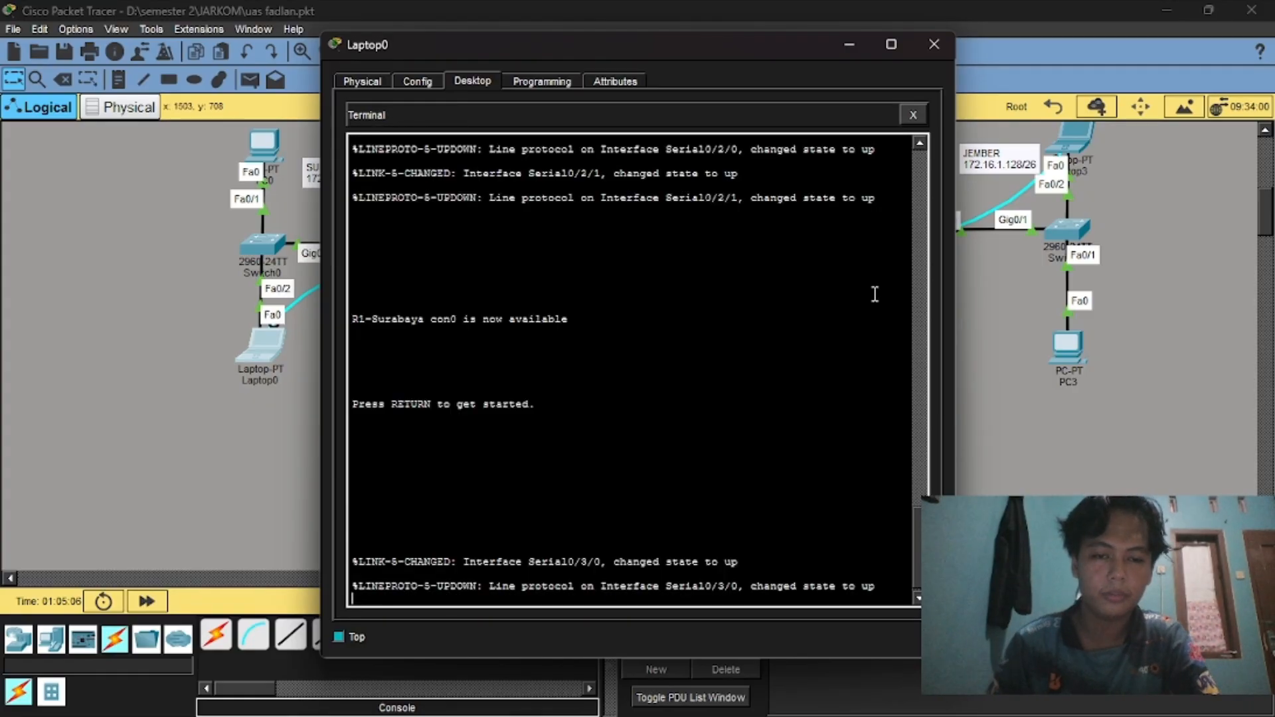
key("Return")
type("ena")
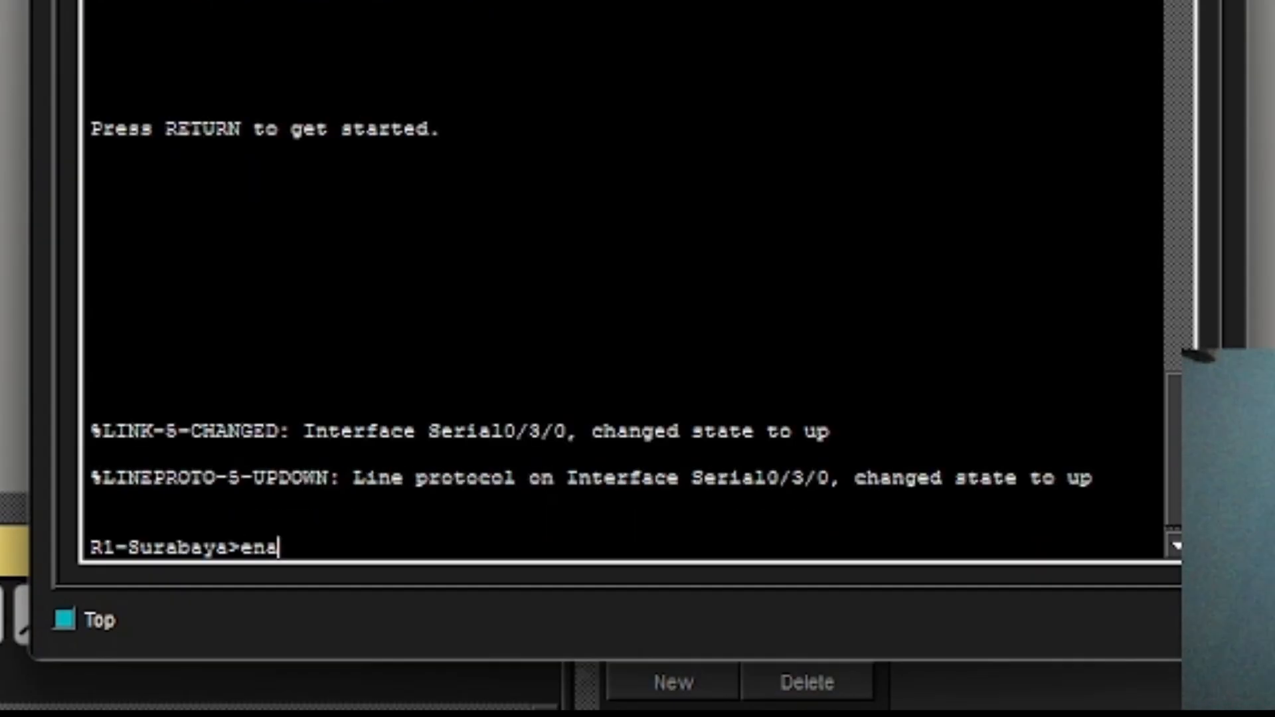
key("Return")
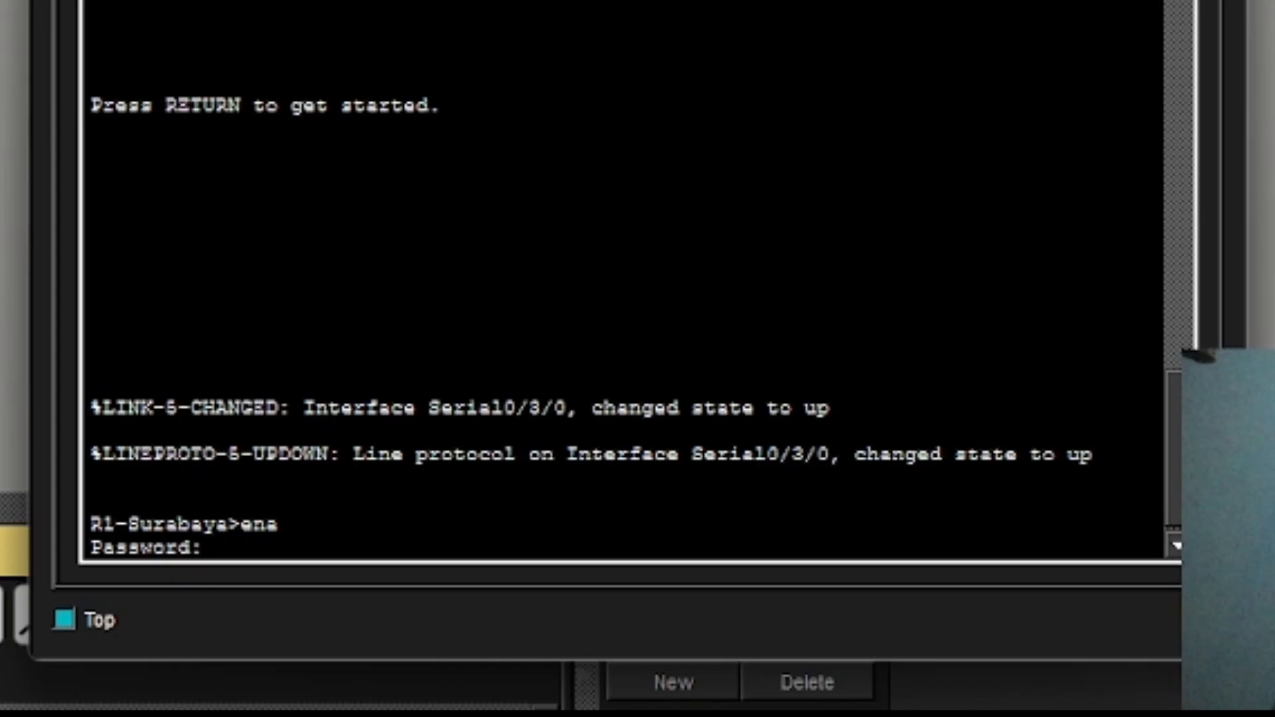
key("Return")
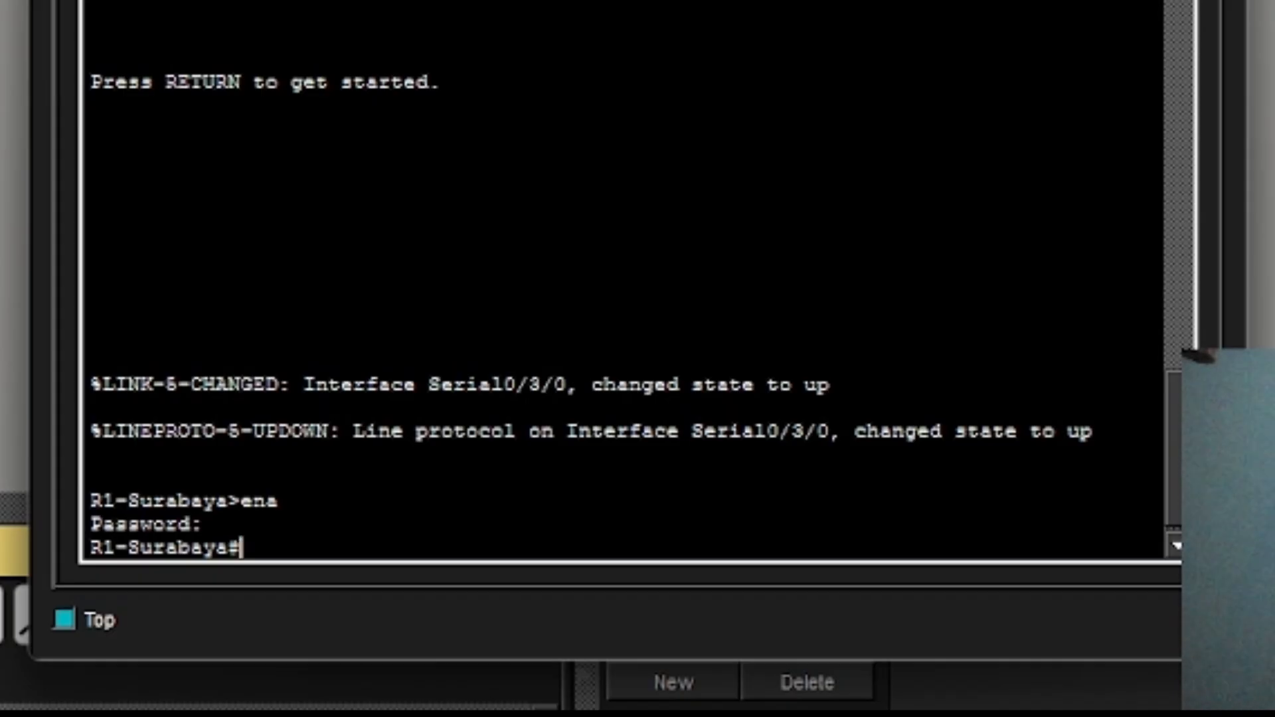
Try line vty 0 4 from privileged mode, then type conf t.
type("line")
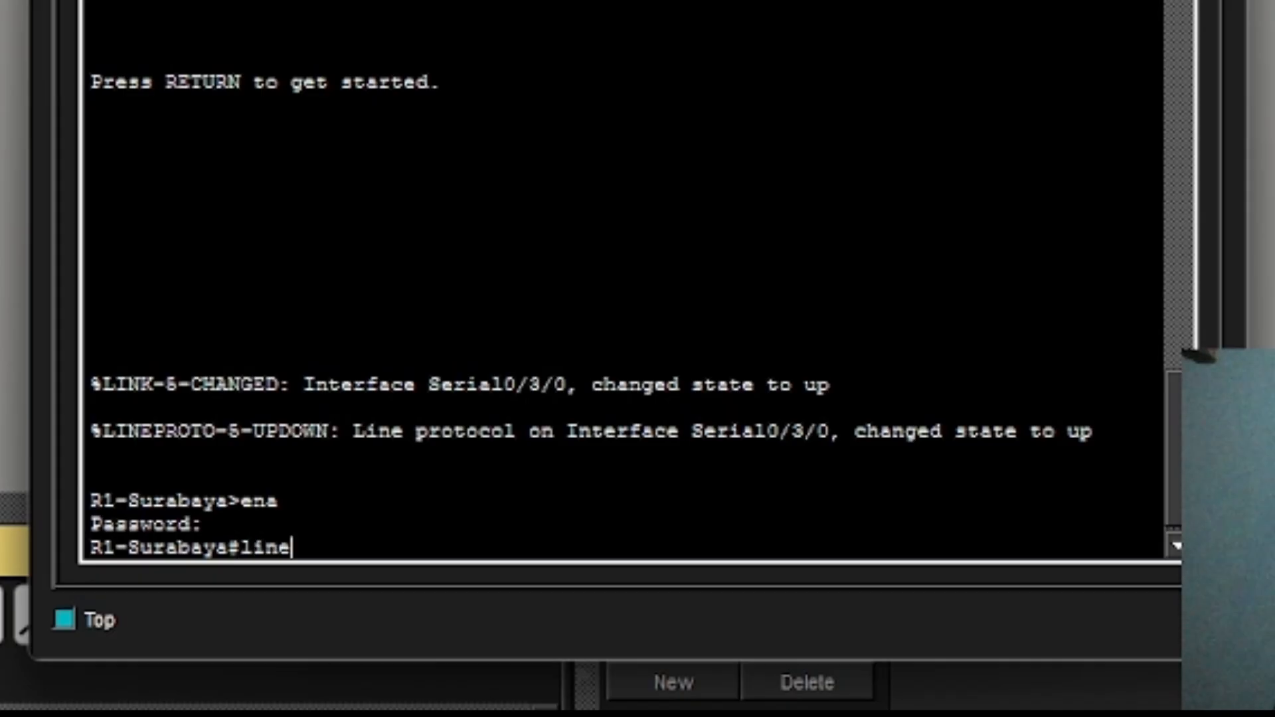
type(" vty 0 4")
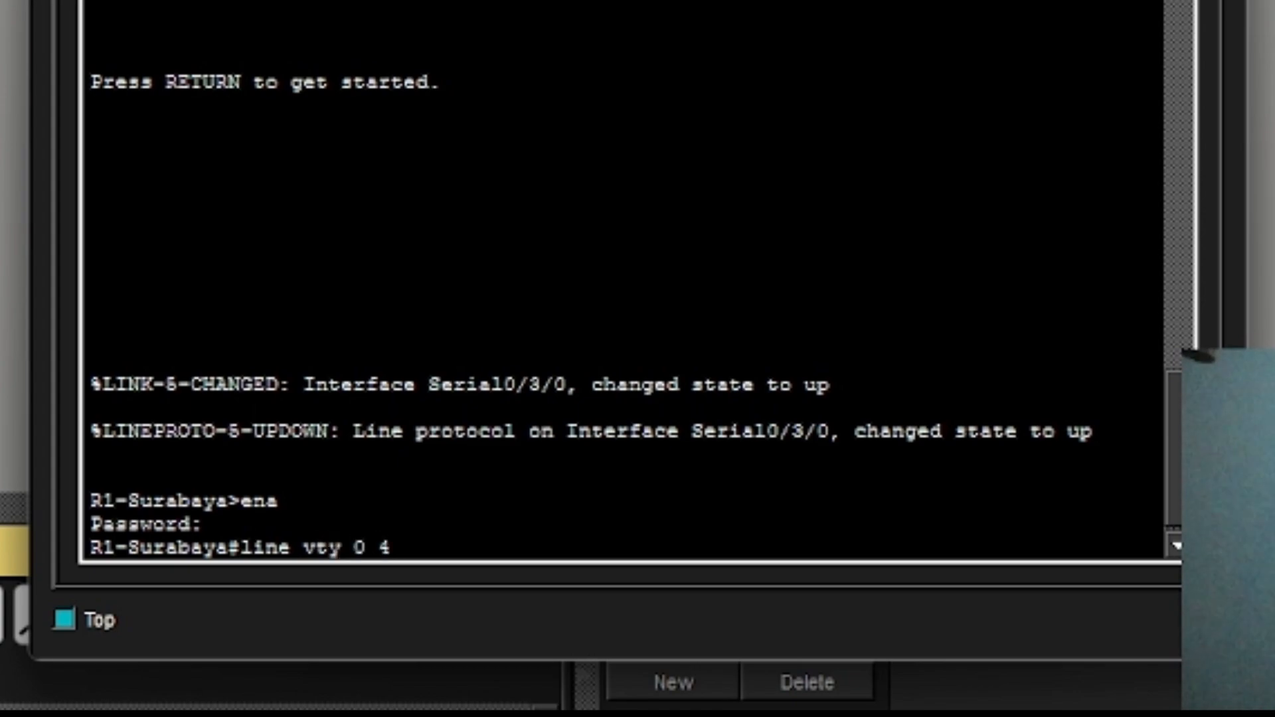
key("Return")
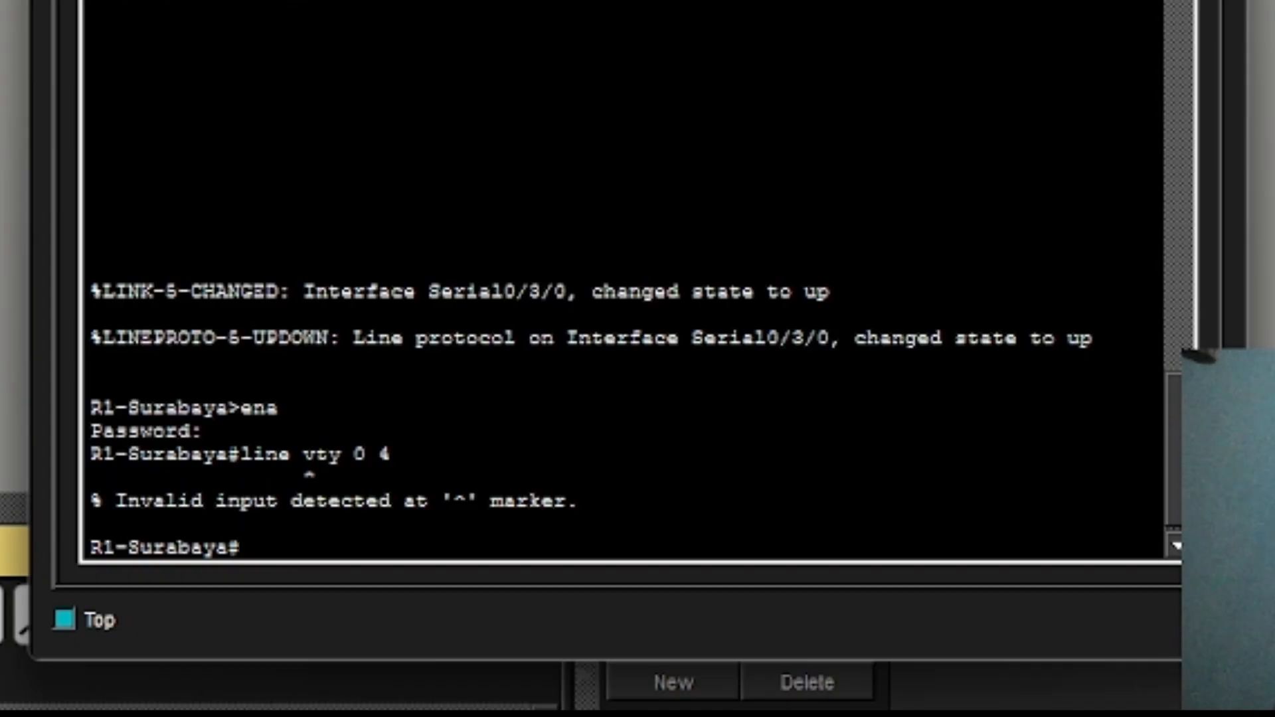
type("conf t")
Enter global configuration, open VTY lines 0 to 4, and start typing their password command.
key("Return")
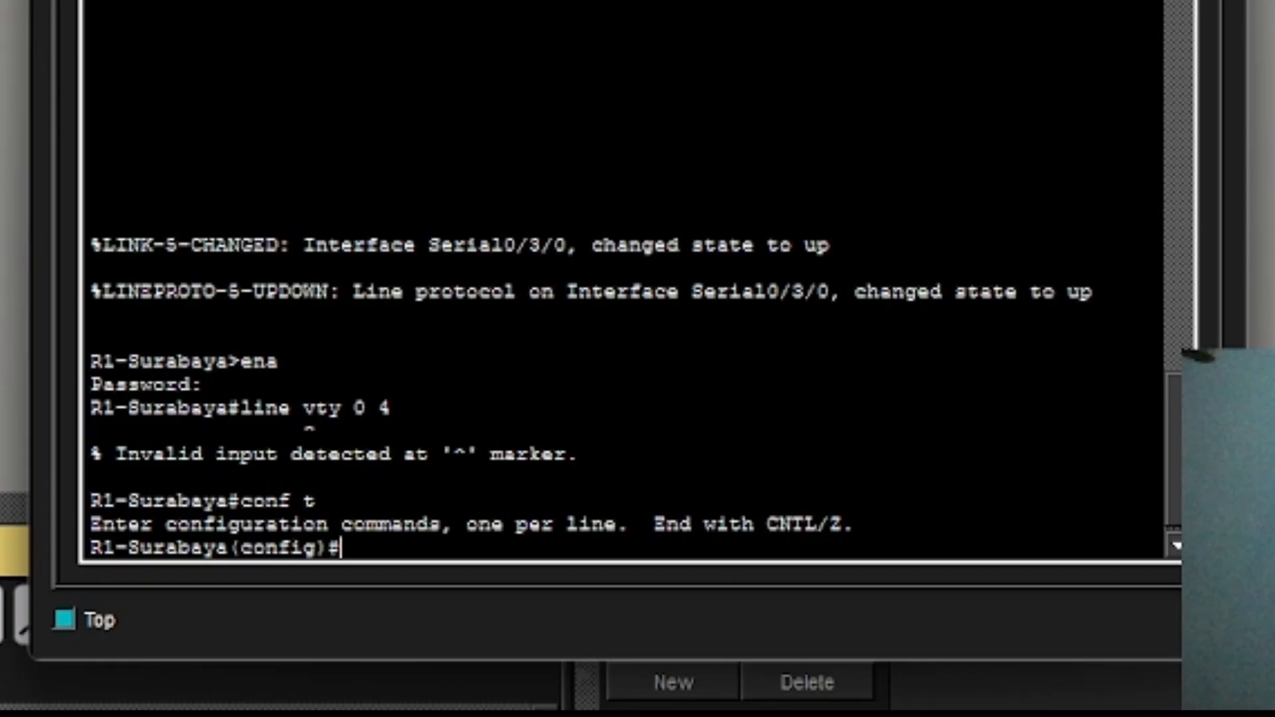
type("line")
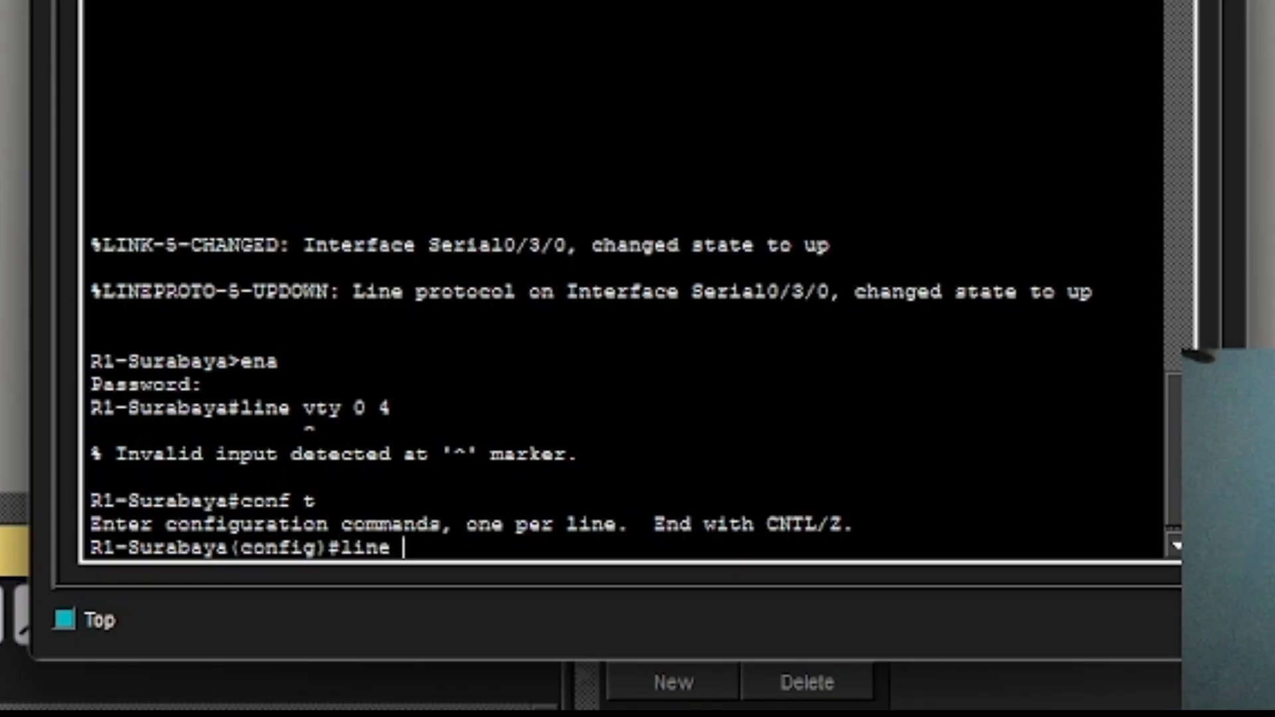
type(" vty 0")
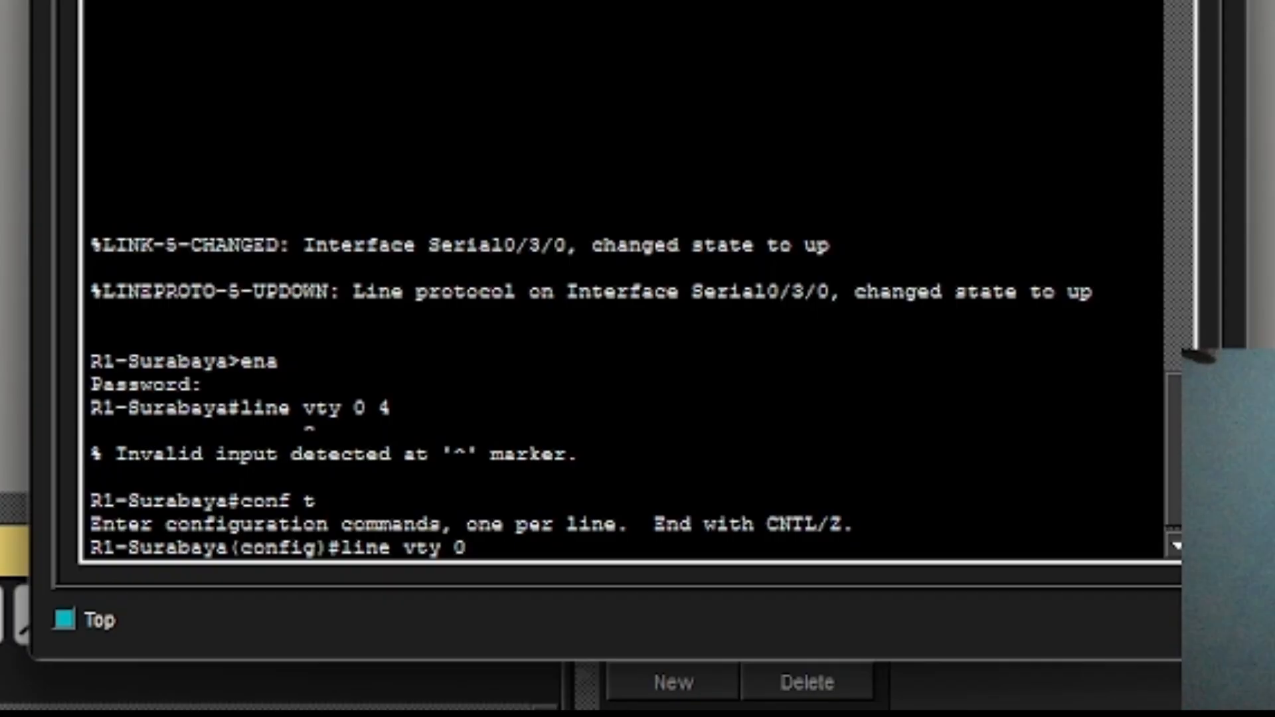
type(" 5")
key("BackSpace")
type("4")
key("Return")
type("pas")
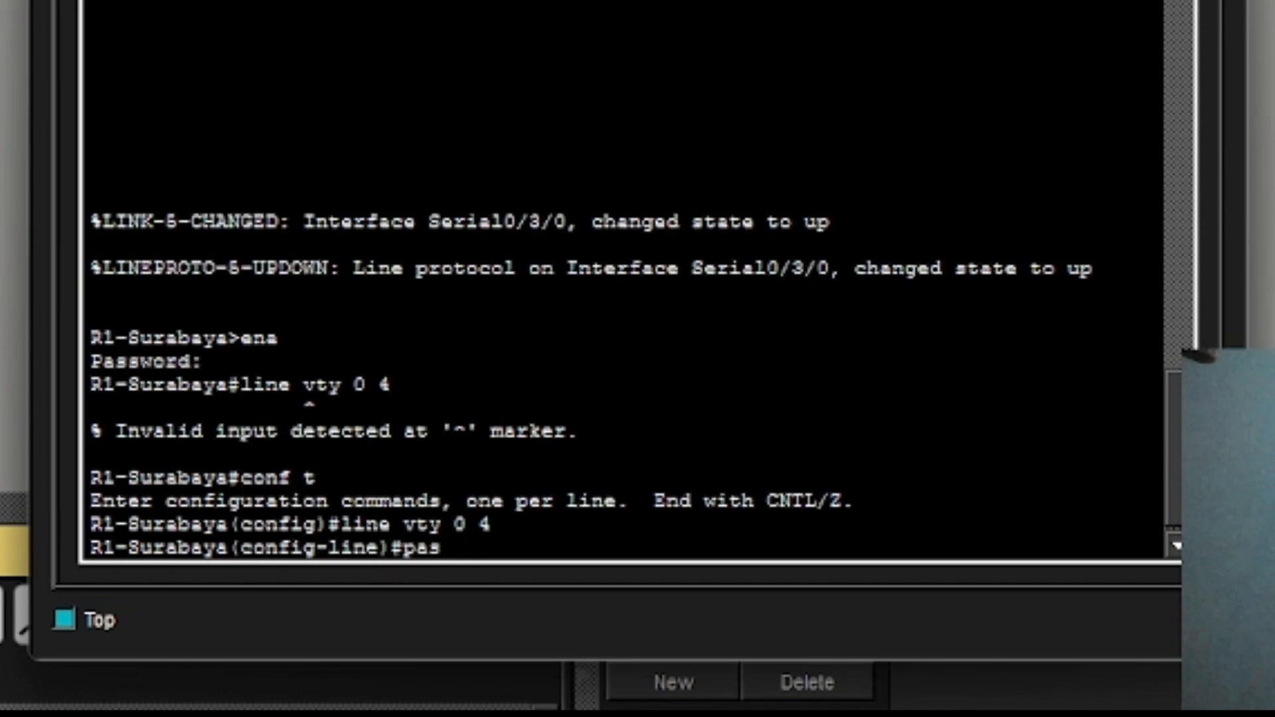
type("sword")
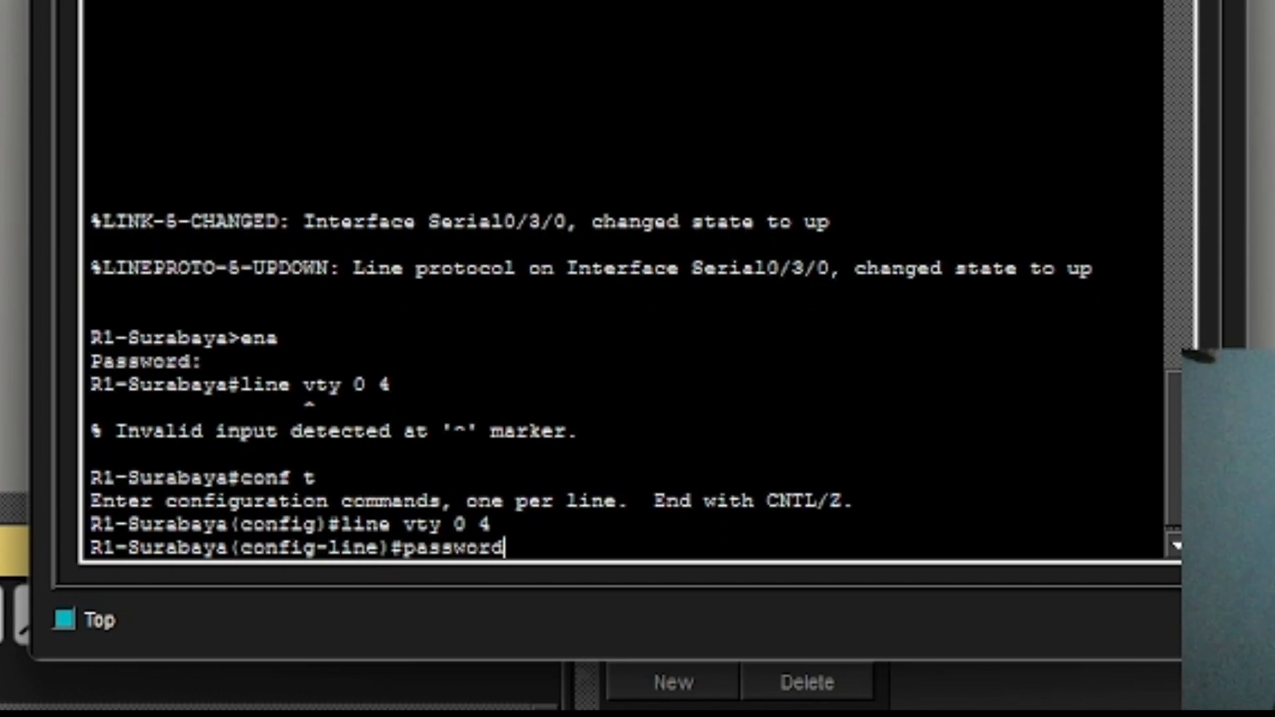
type(" uas")
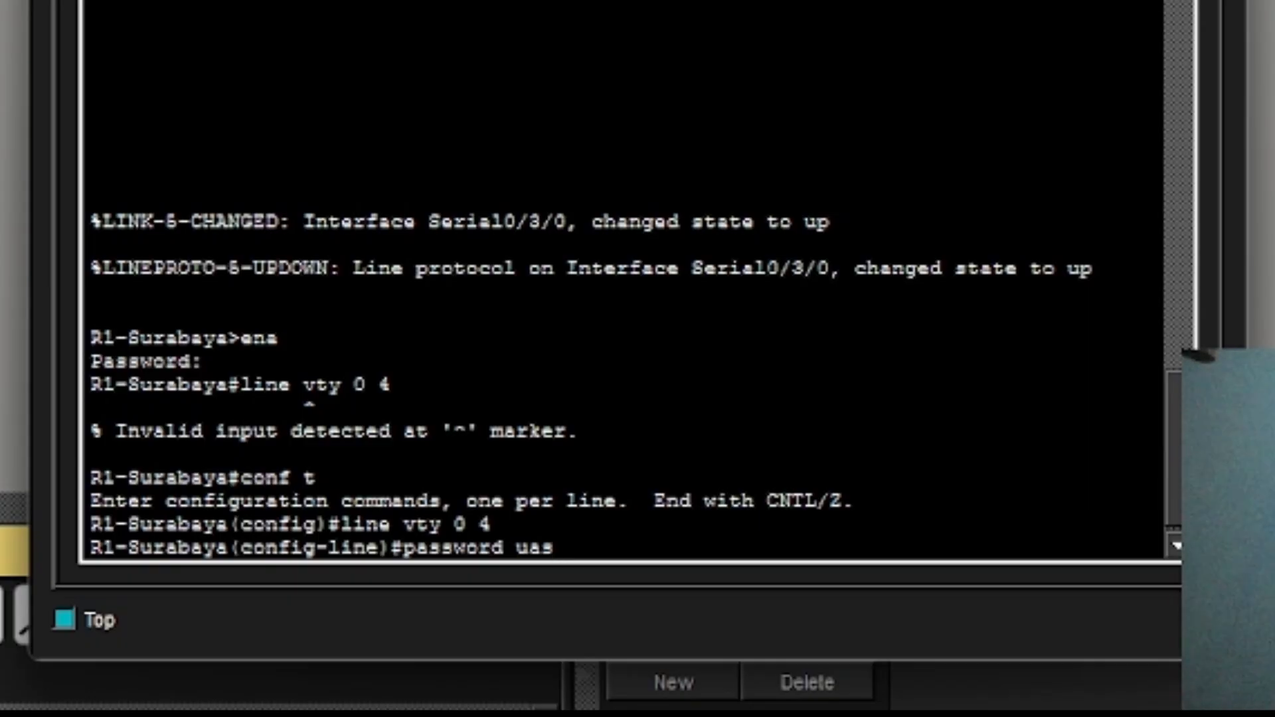
Apply the VTY password, require login, and allow only telnet on R1-Surabaya's lines 0–4.
key("Return")
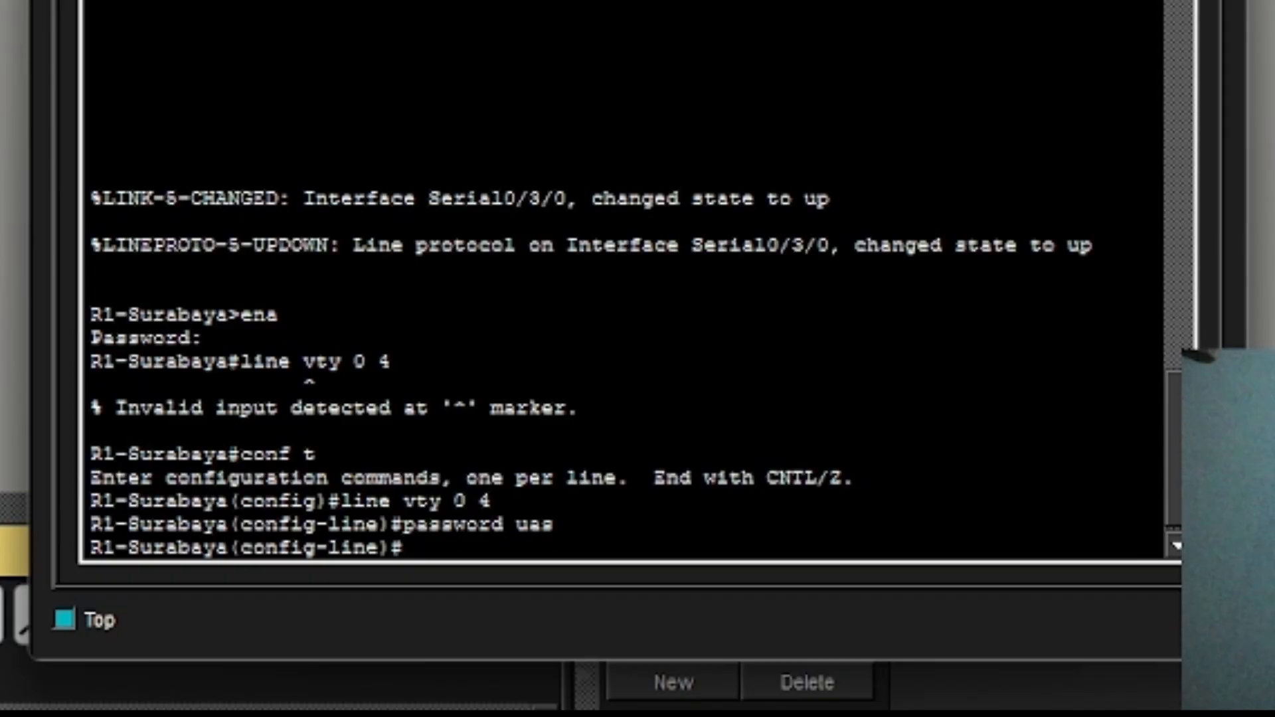
type("login")
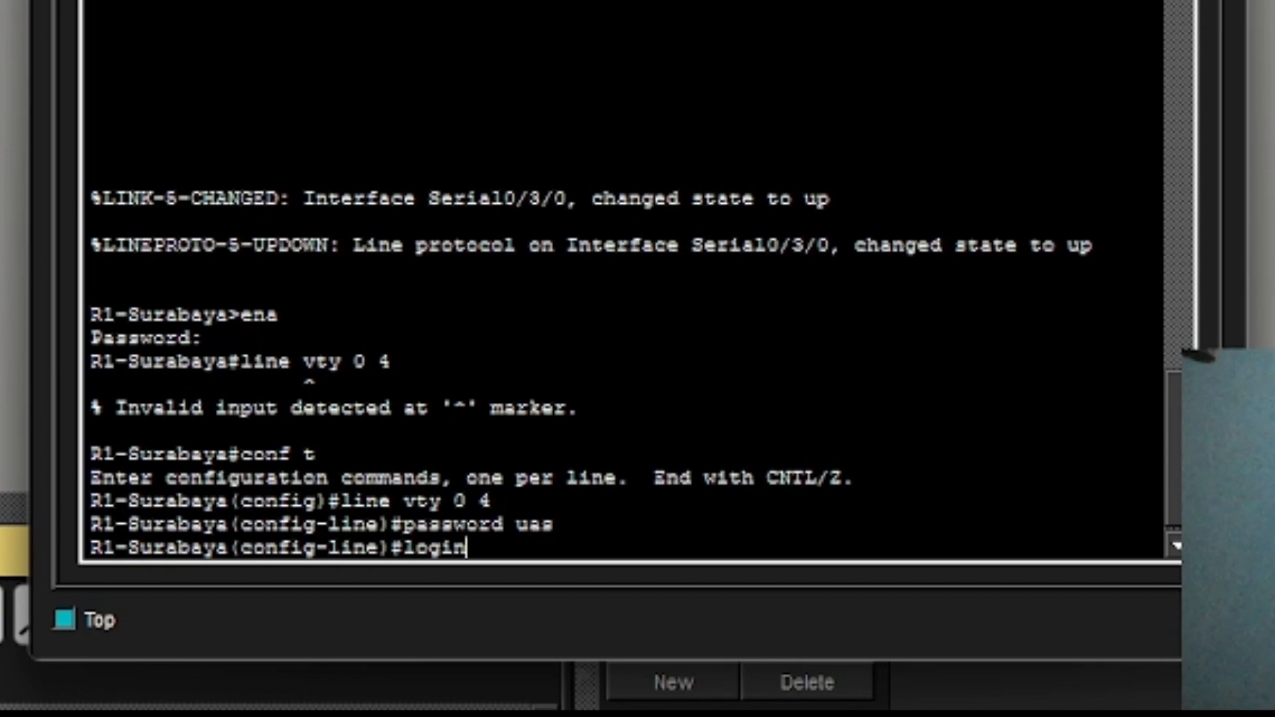
key("Return")
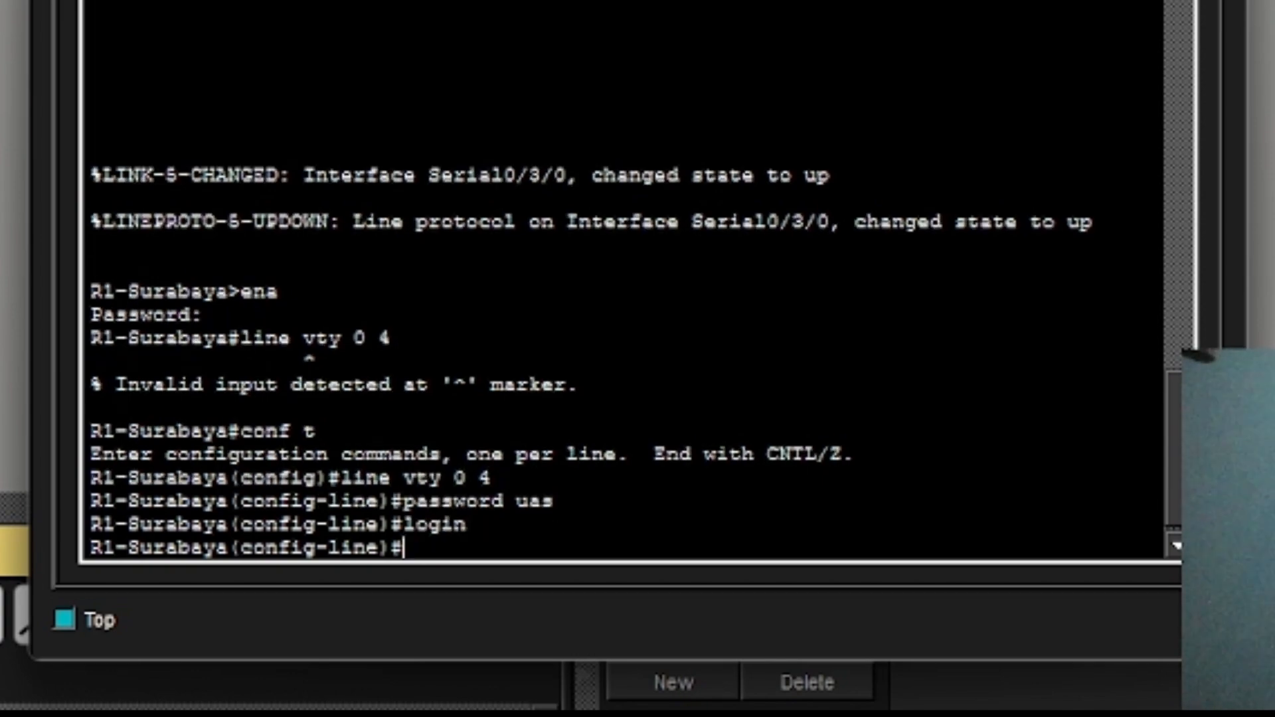
type("tras")
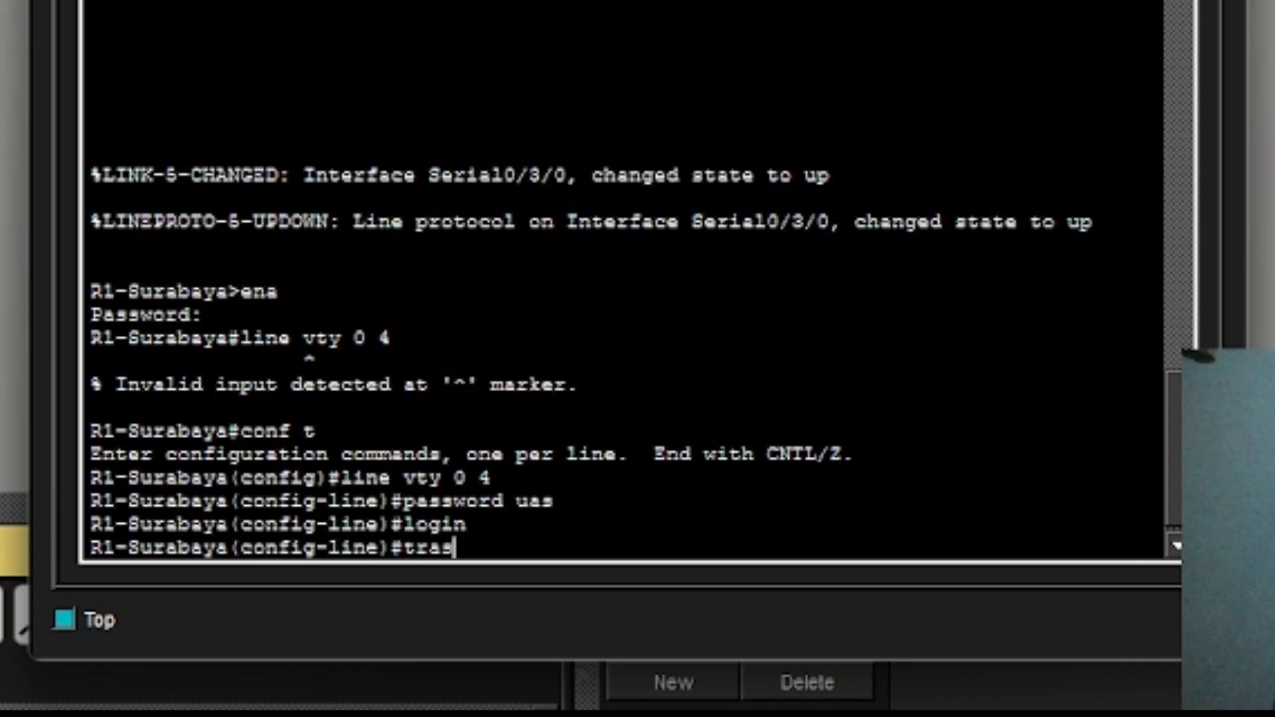
key("BackSpace")
type("nm")
key("BackSpace")
type("s")
key("Tab")
type("inp")
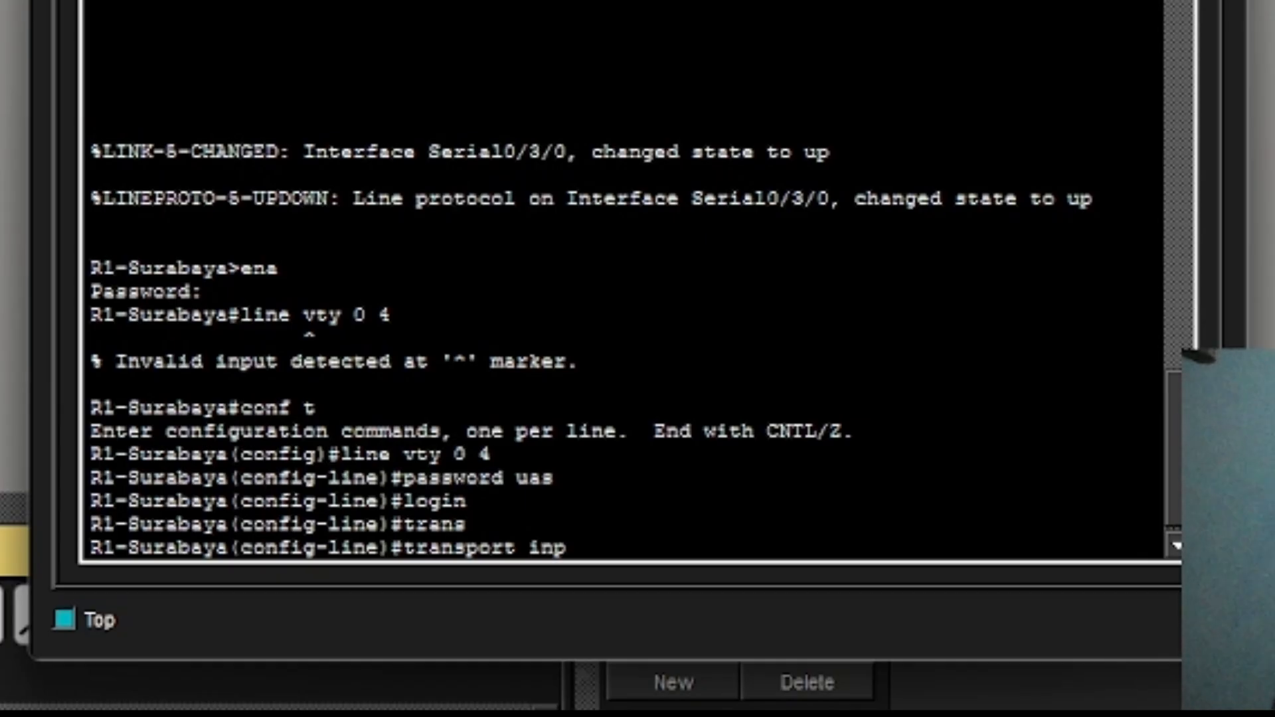
type("ut telnet")
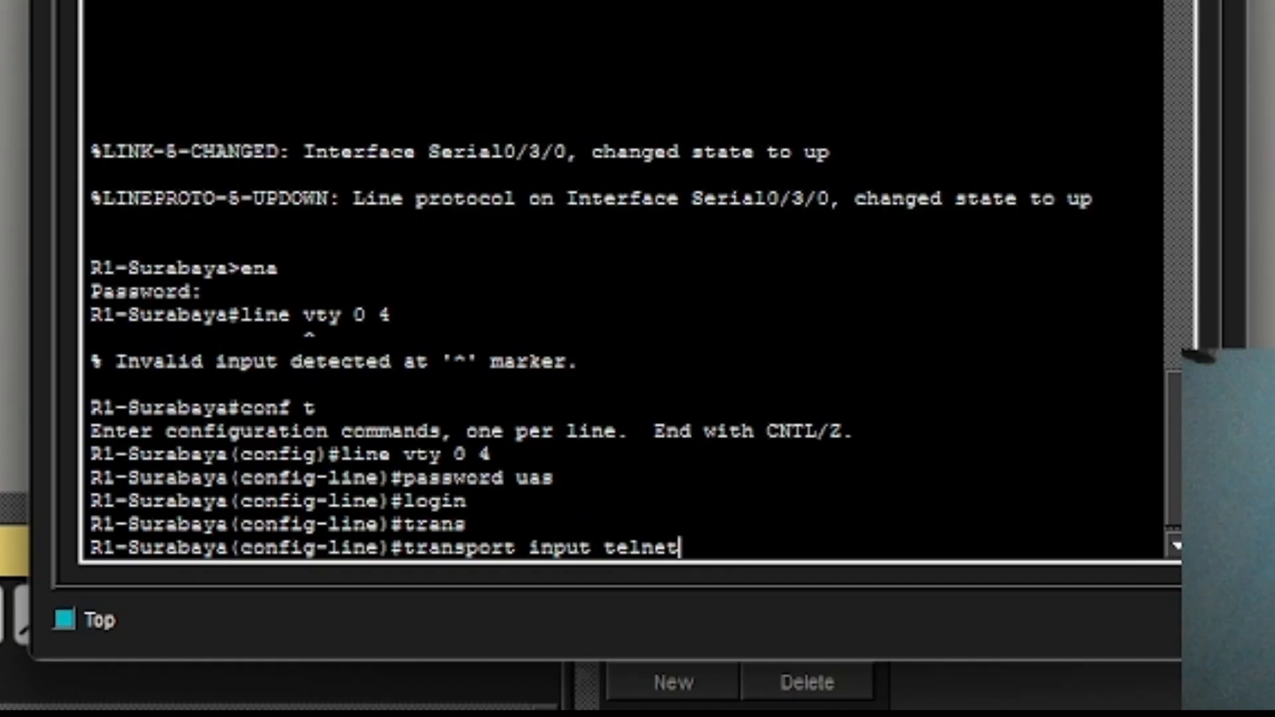
key("Return")
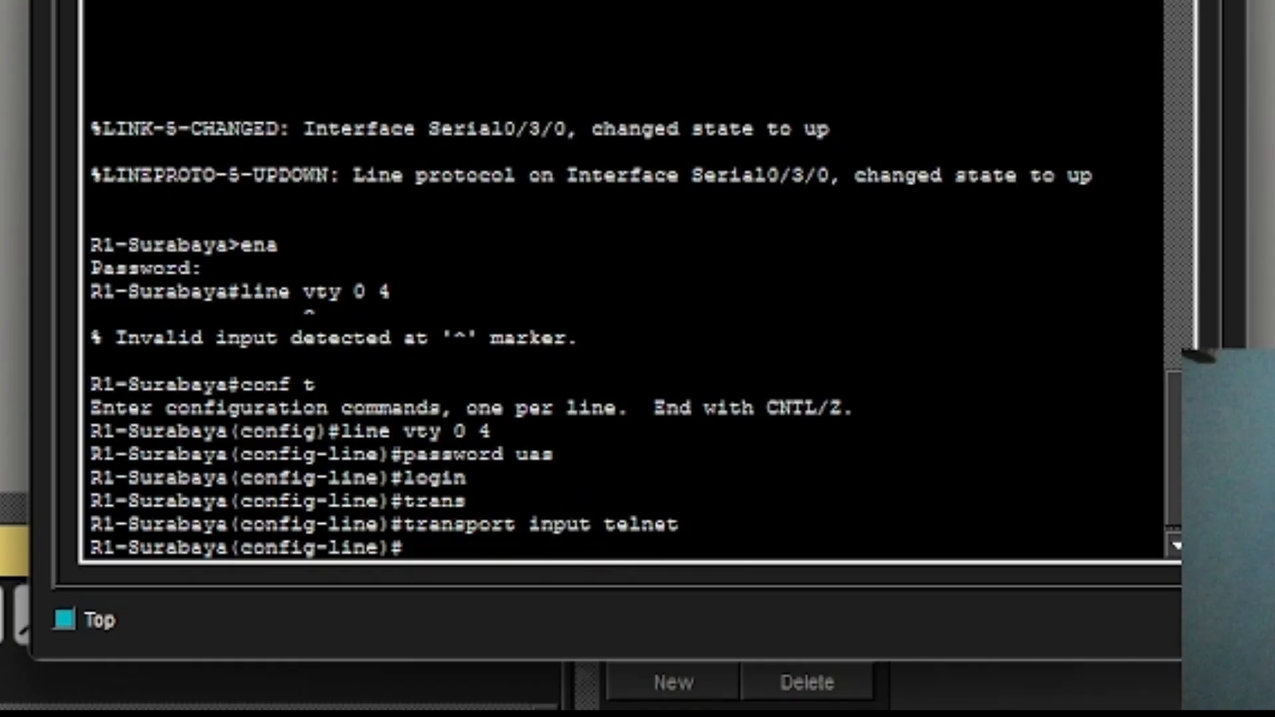
Exit to privileged mode and save R1-Surabaya's configuration with wr.
type("exit")
key("Return")
type("end")
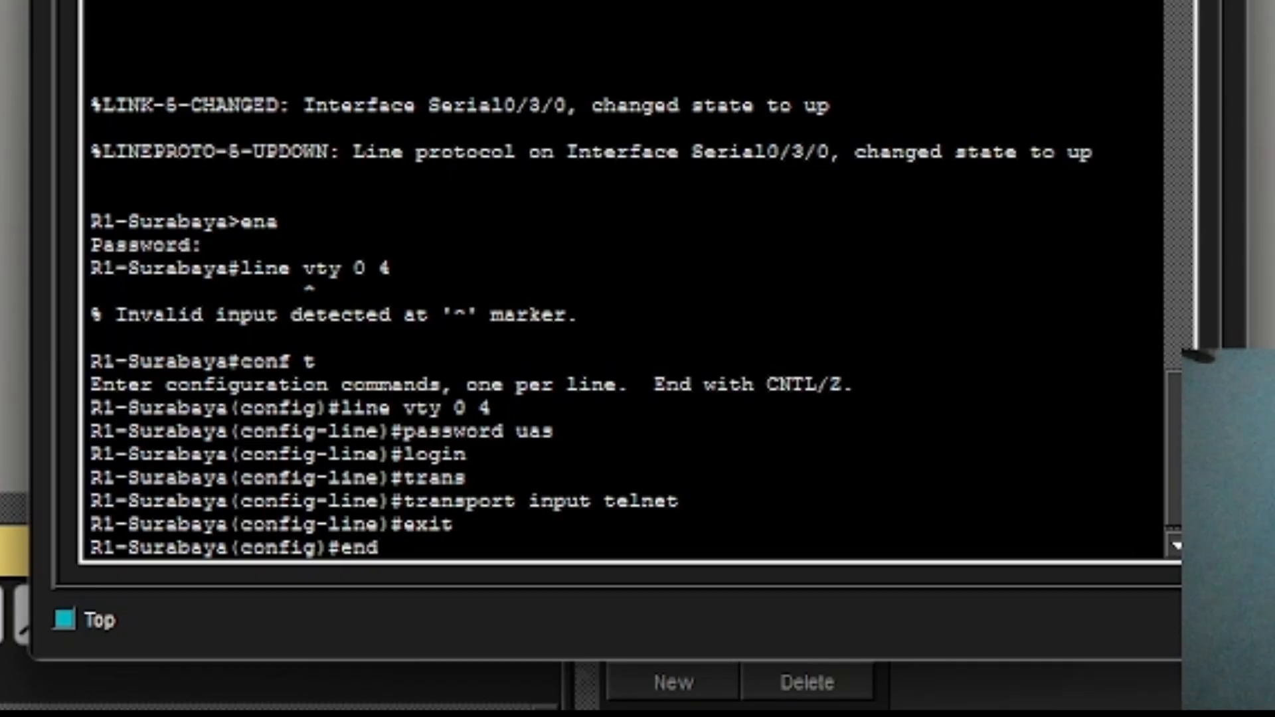
key("Return")
key("Return")
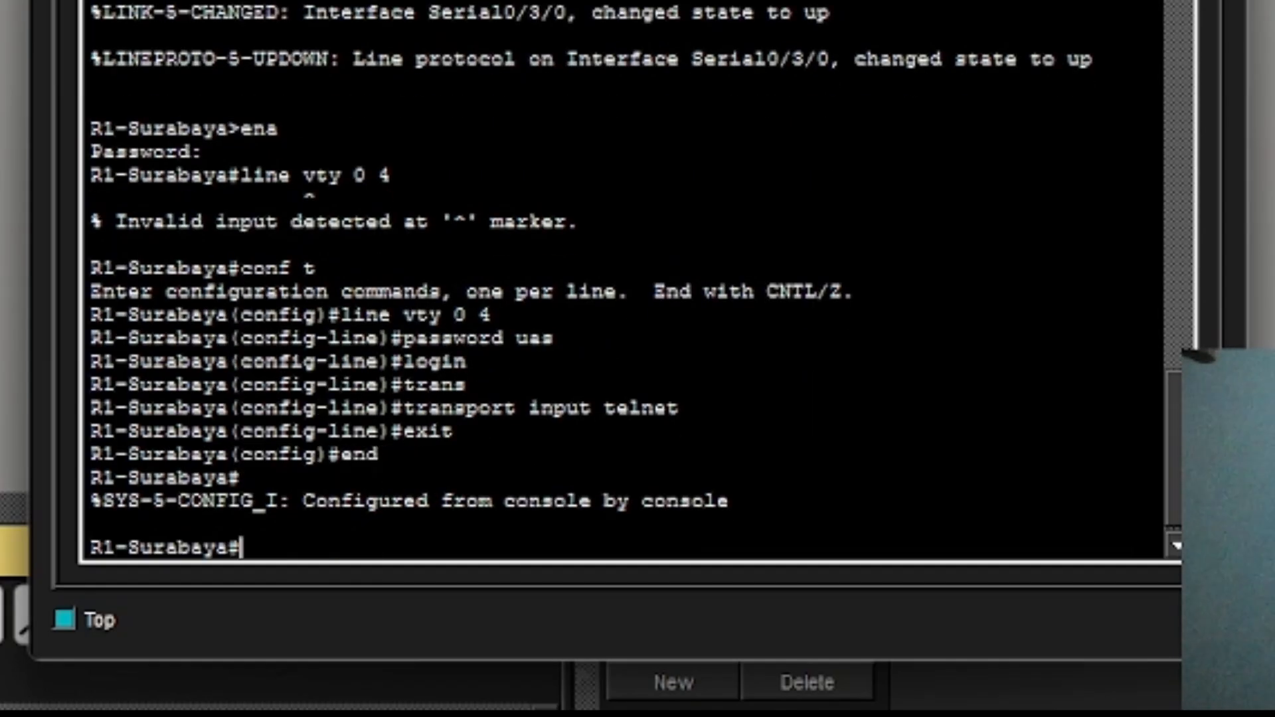
type("wr")
key("Return")
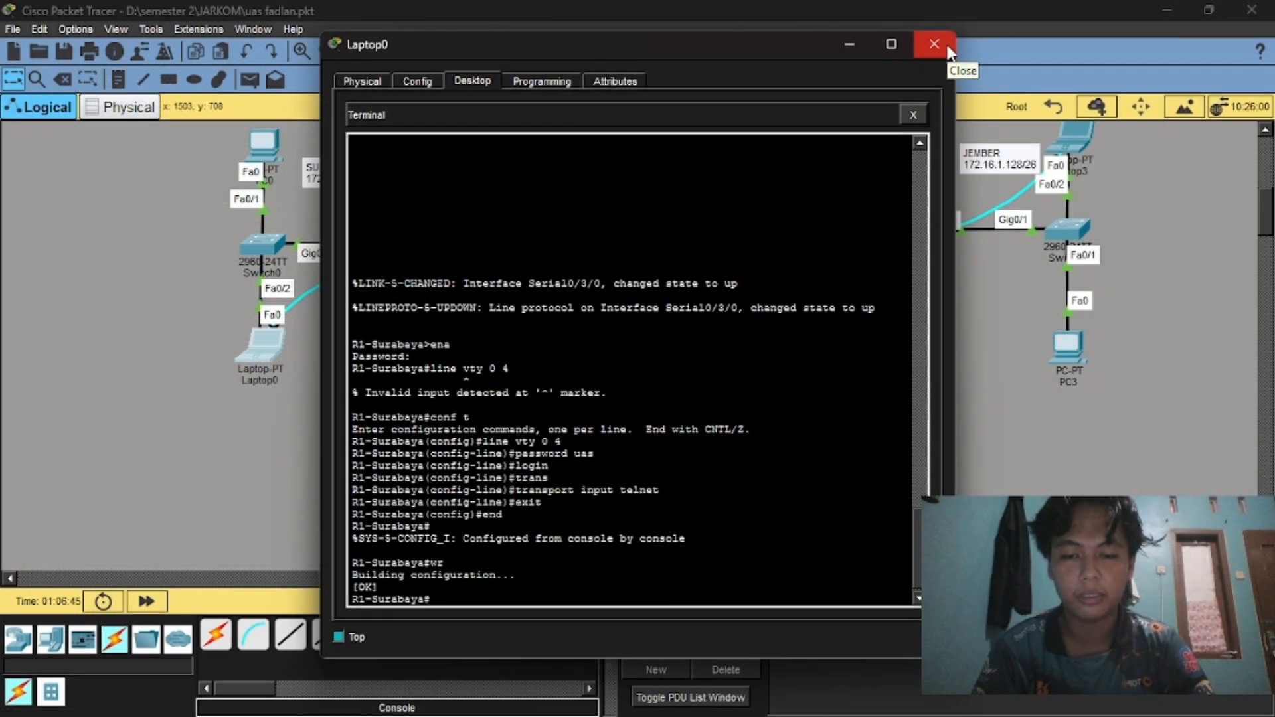
Close Laptop0 and start a Terminal console session on Laptop2 with default port settings.
left_click(944, 44)
scroll(661, 268, "up", 4)
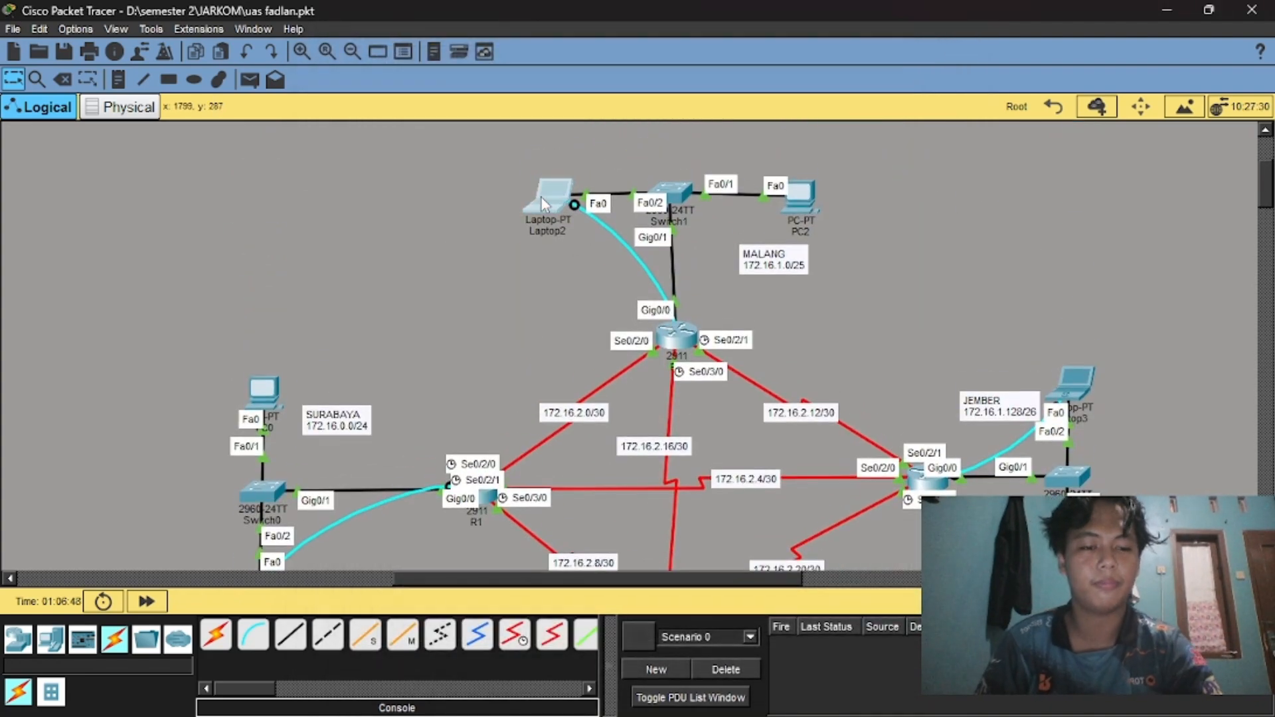
left_click(541, 198)
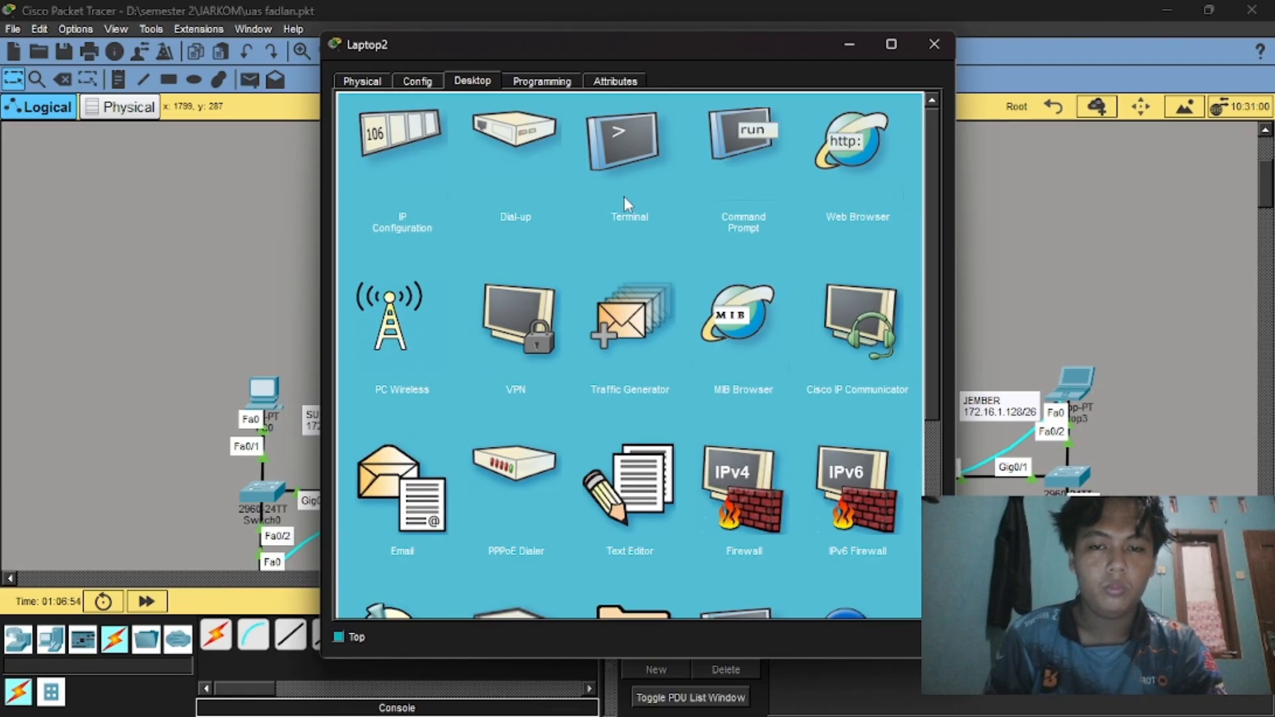
left_click(661, 180)
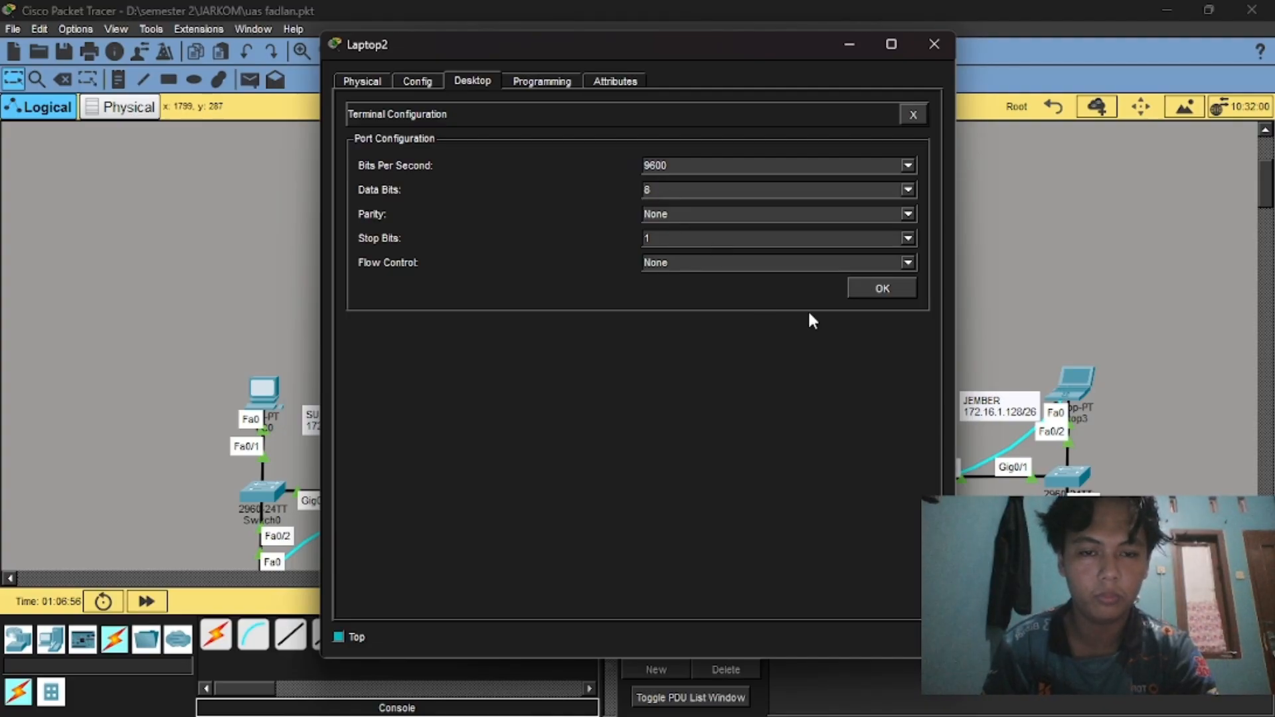
left_click(880, 288)
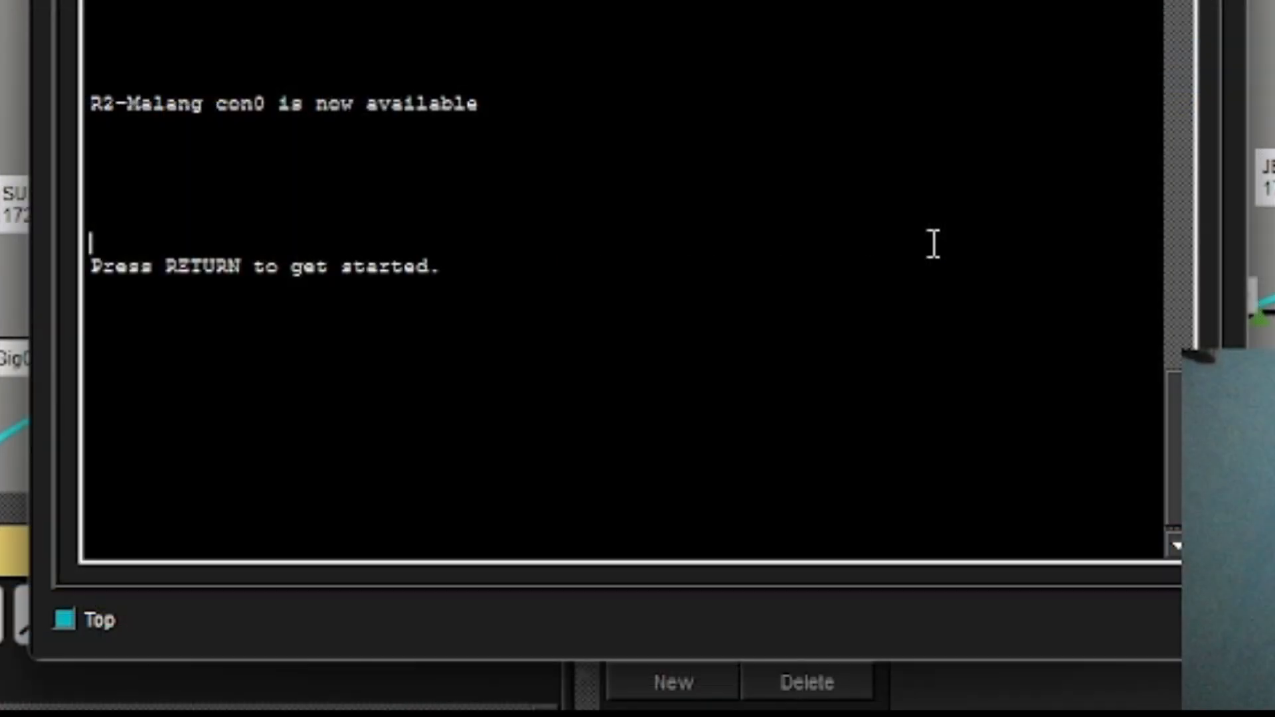
Enter privileged mode on R2-Malang and go into configuration of line vty 0 4.
key("Return")
type("ena")
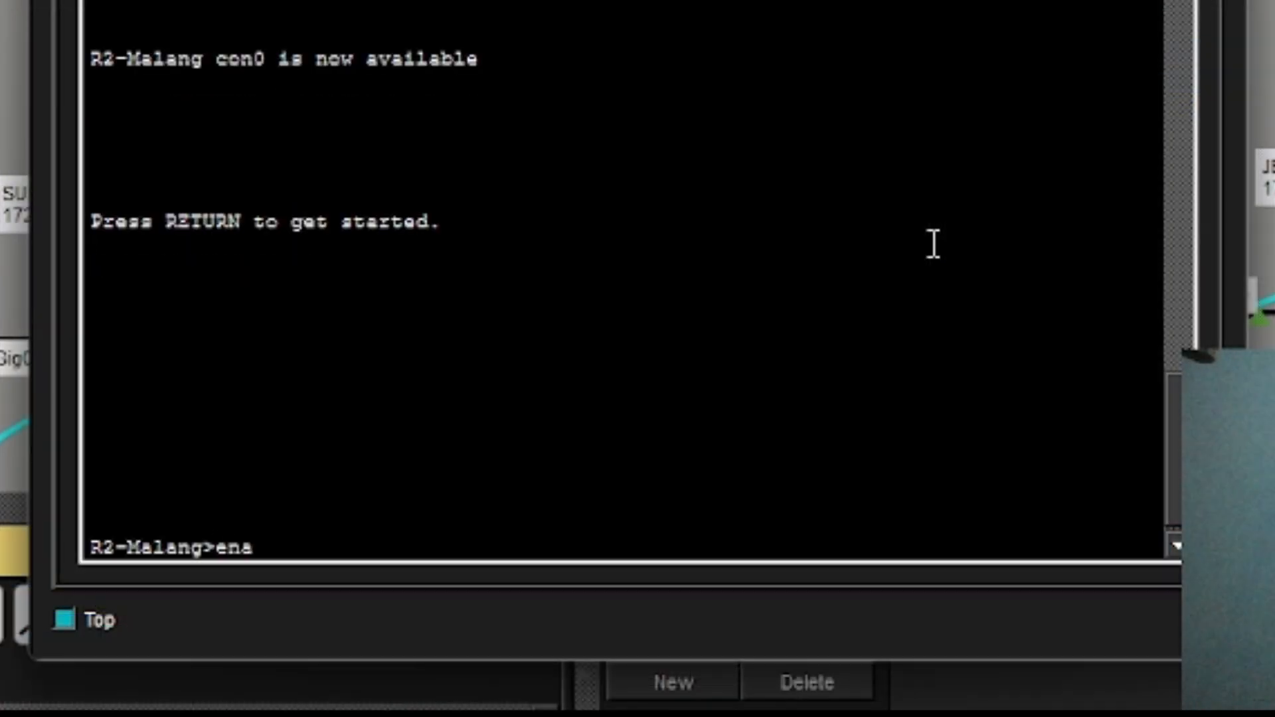
key("Return")
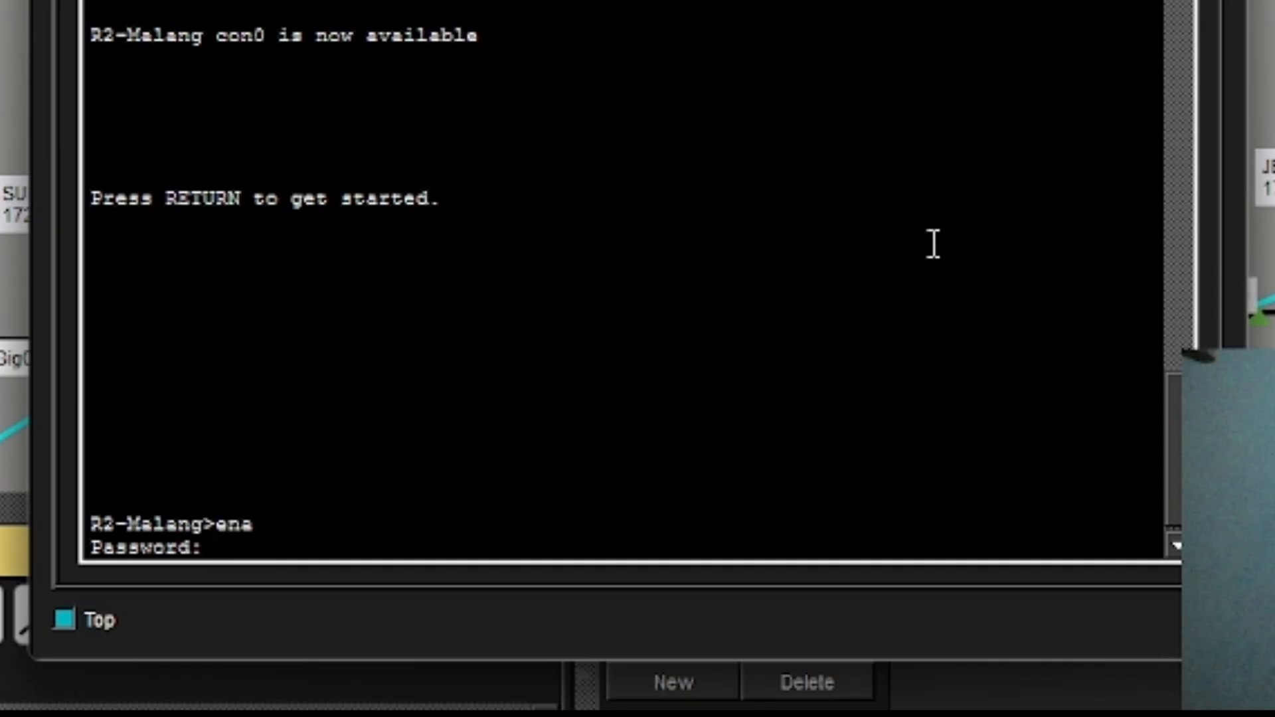
key("Return")
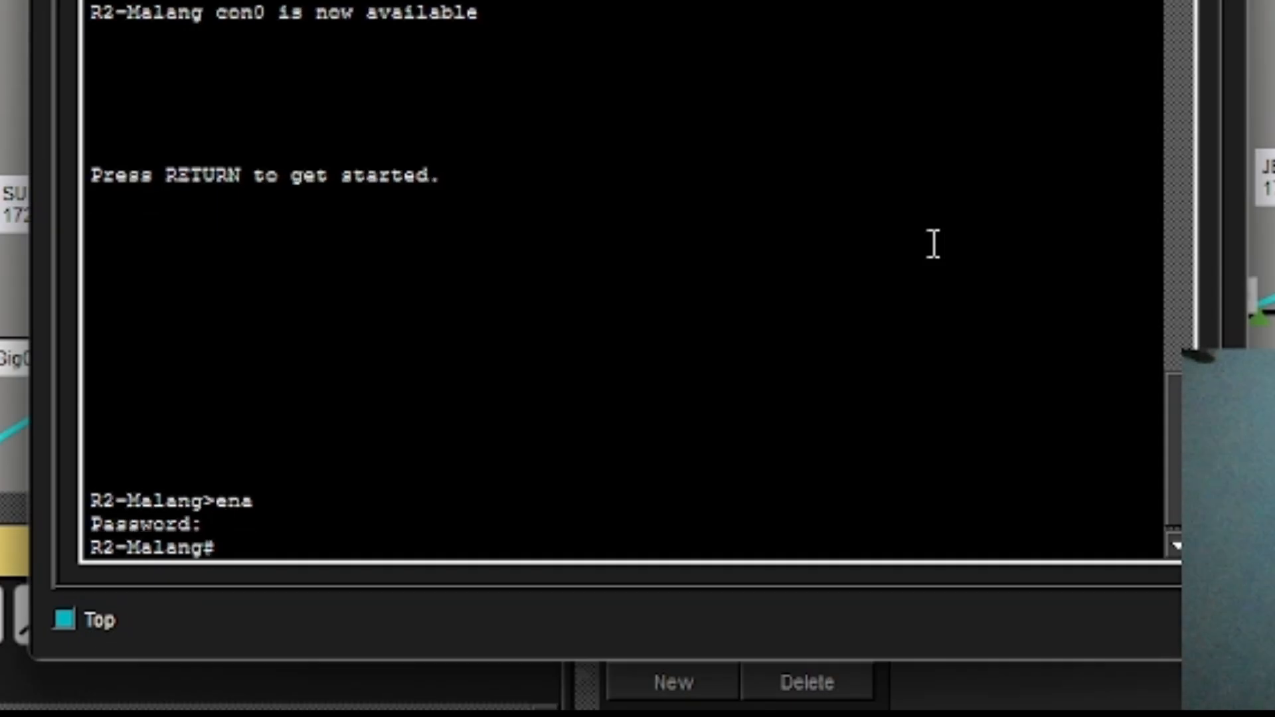
type("conf t")
key("Return")
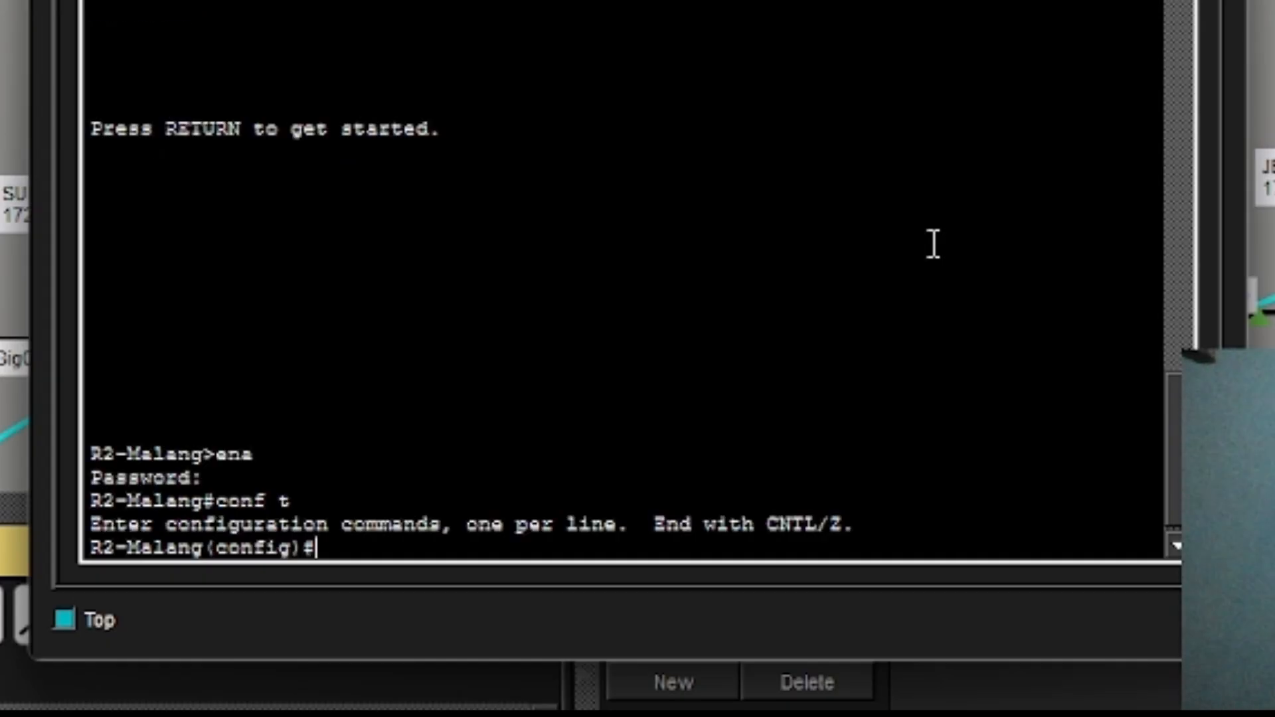
type("line ")
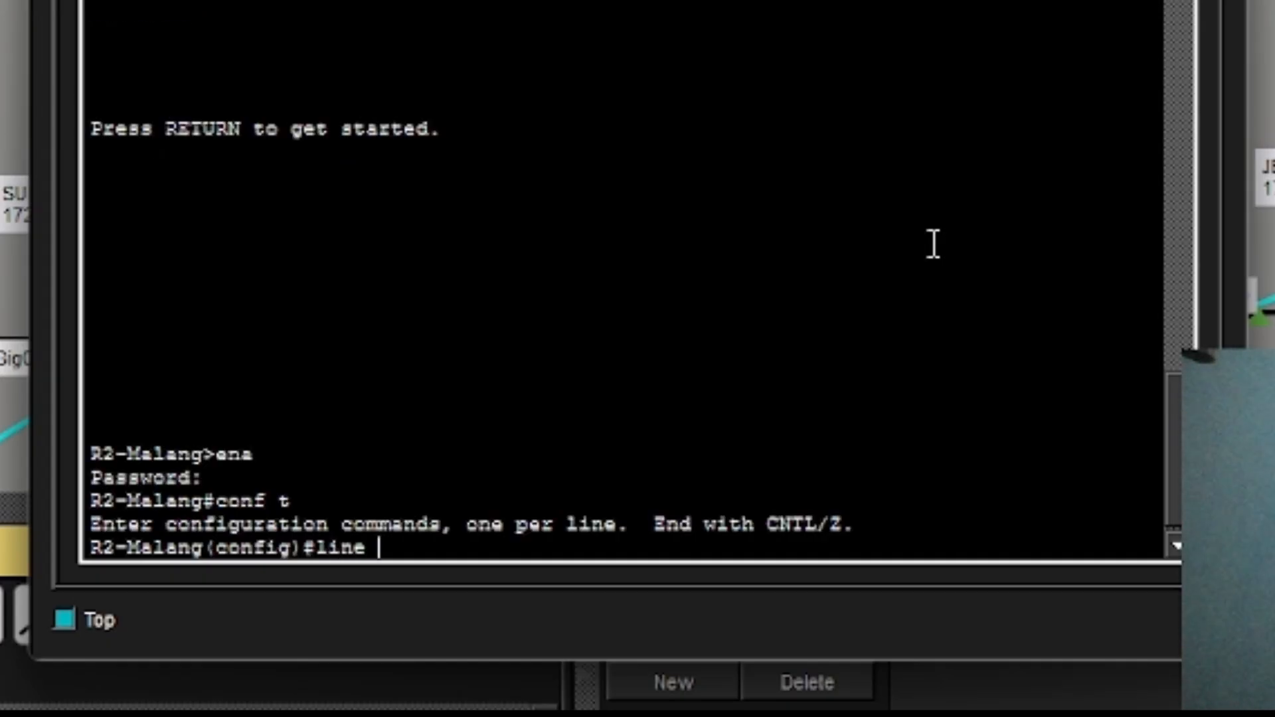
type("vty 0 4")
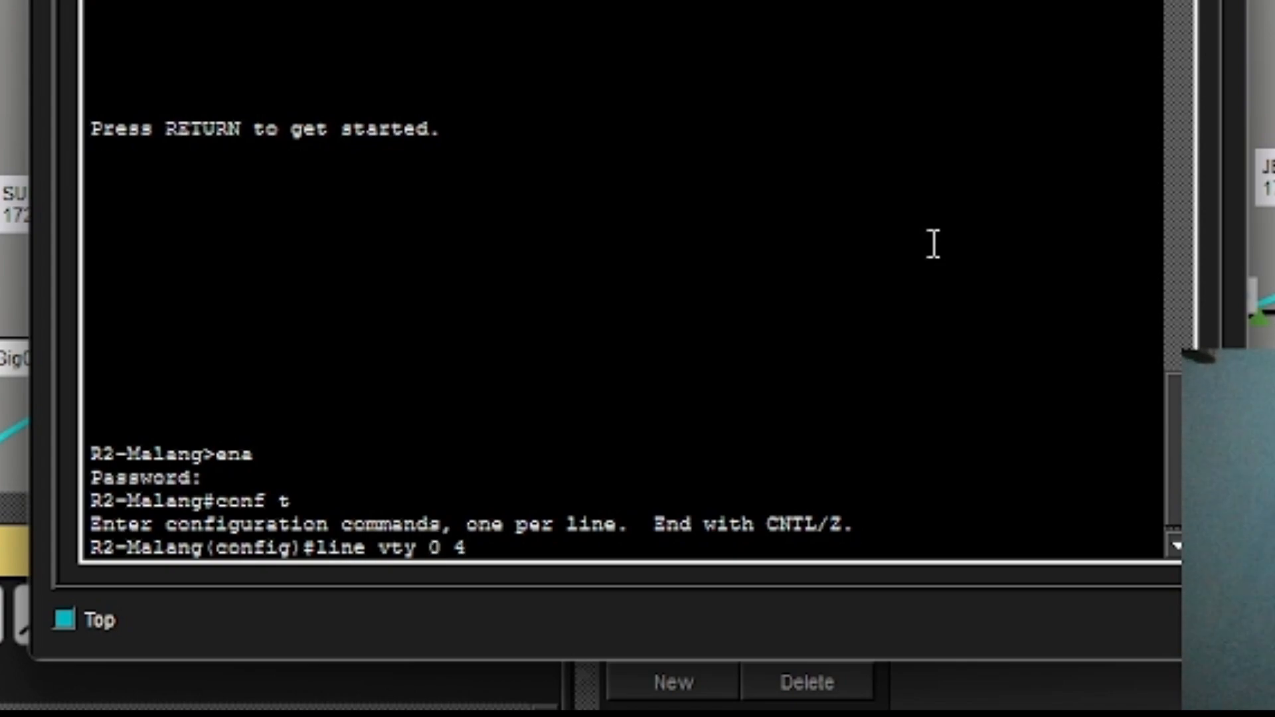
key("Return")
Set the VTY line password, require login, and allow only telnet input.
type("pa")
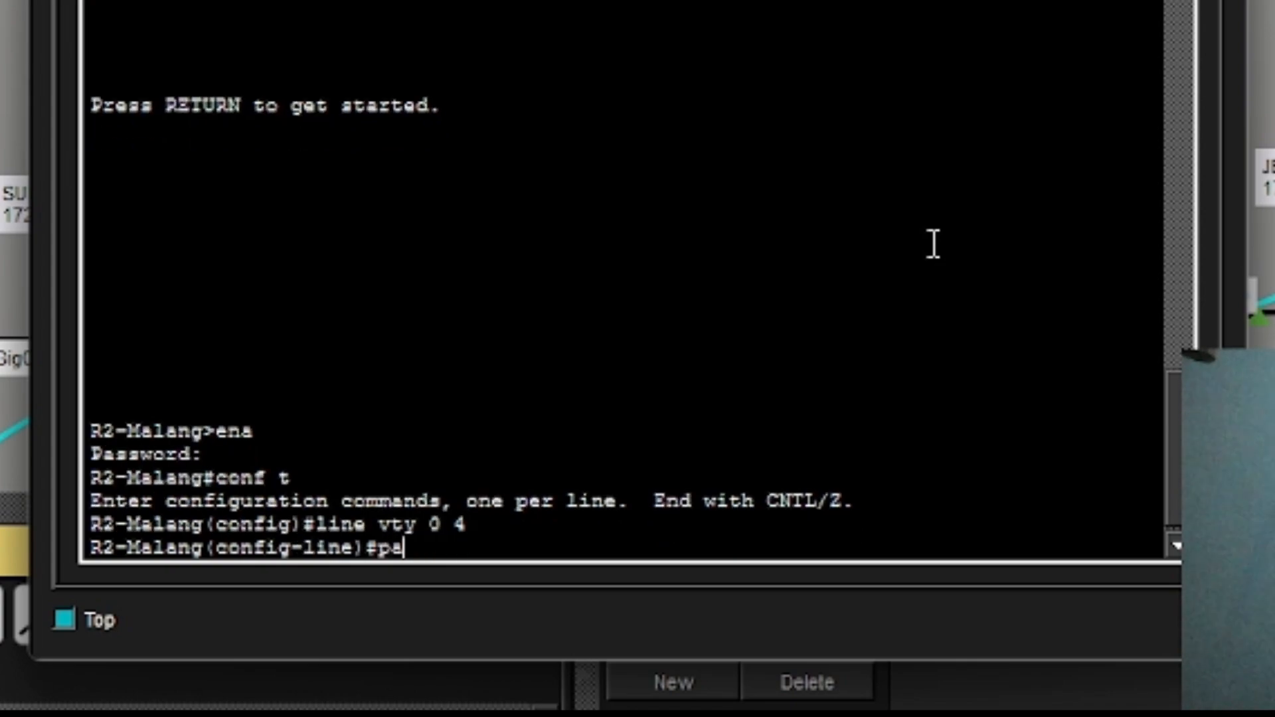
type("ssword n")
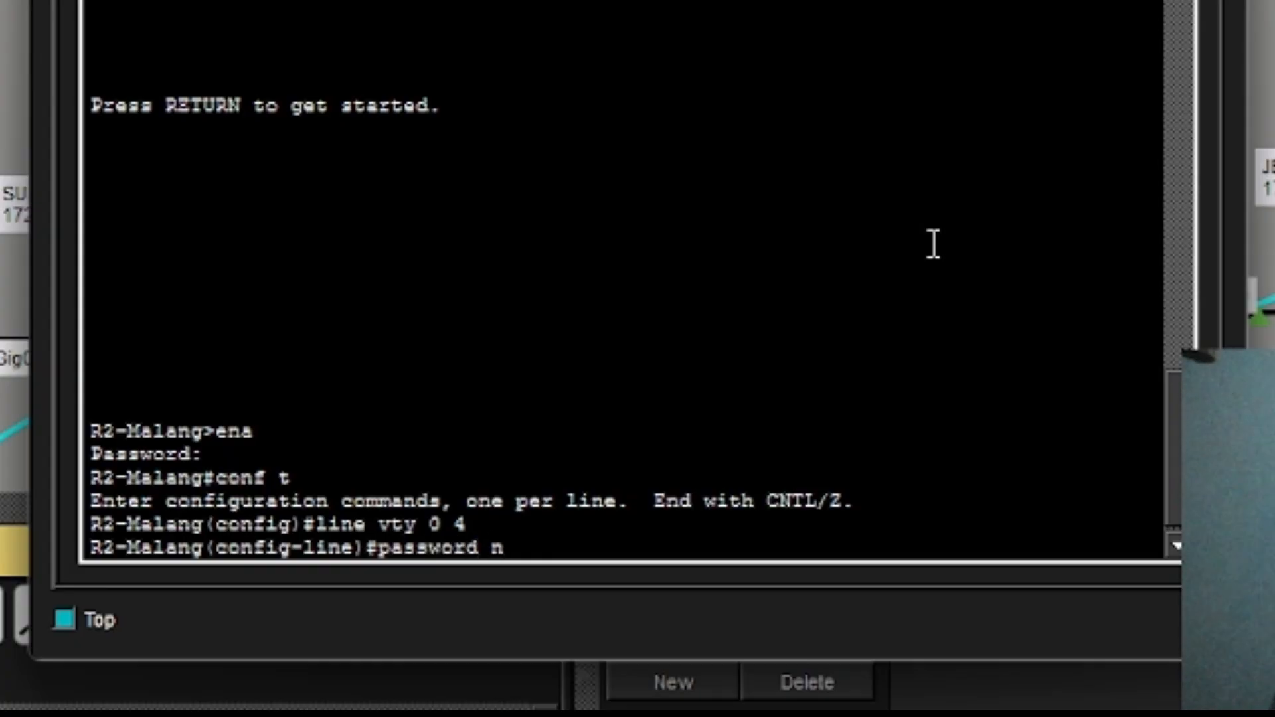
key("BackSpace")
type("uas")
key("Return")
type("lo")
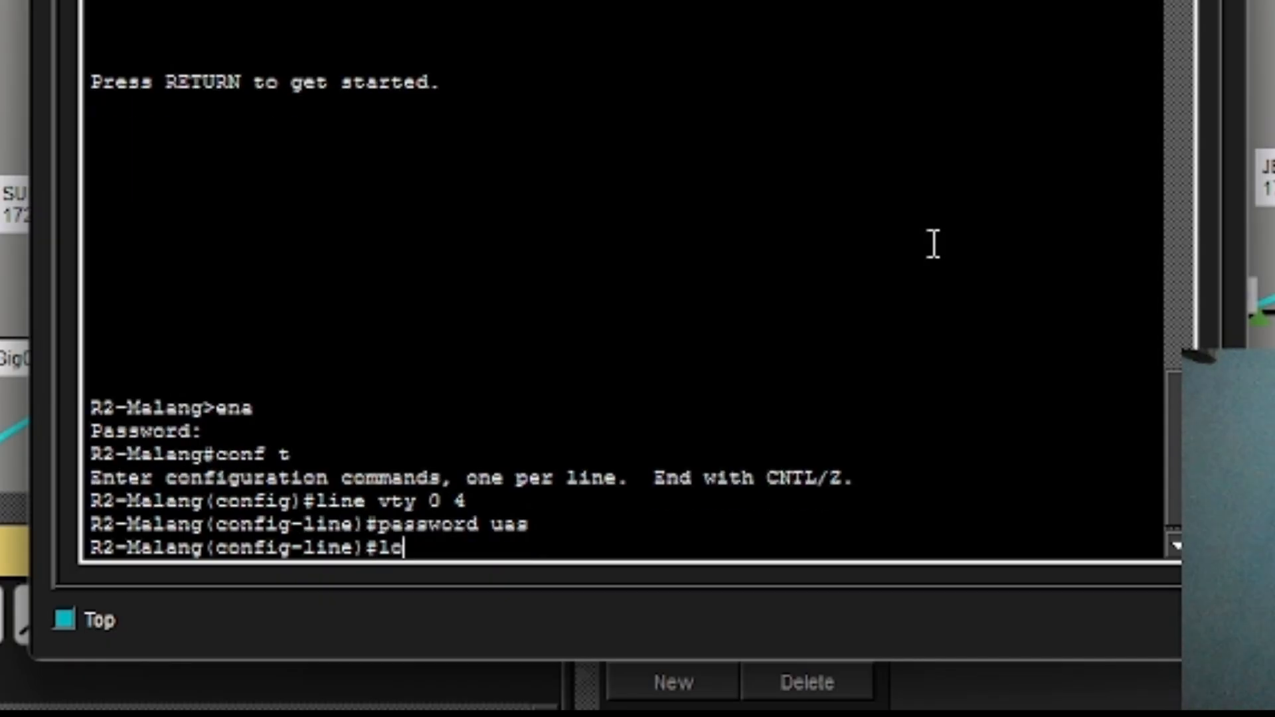
type("gin")
key("Return")
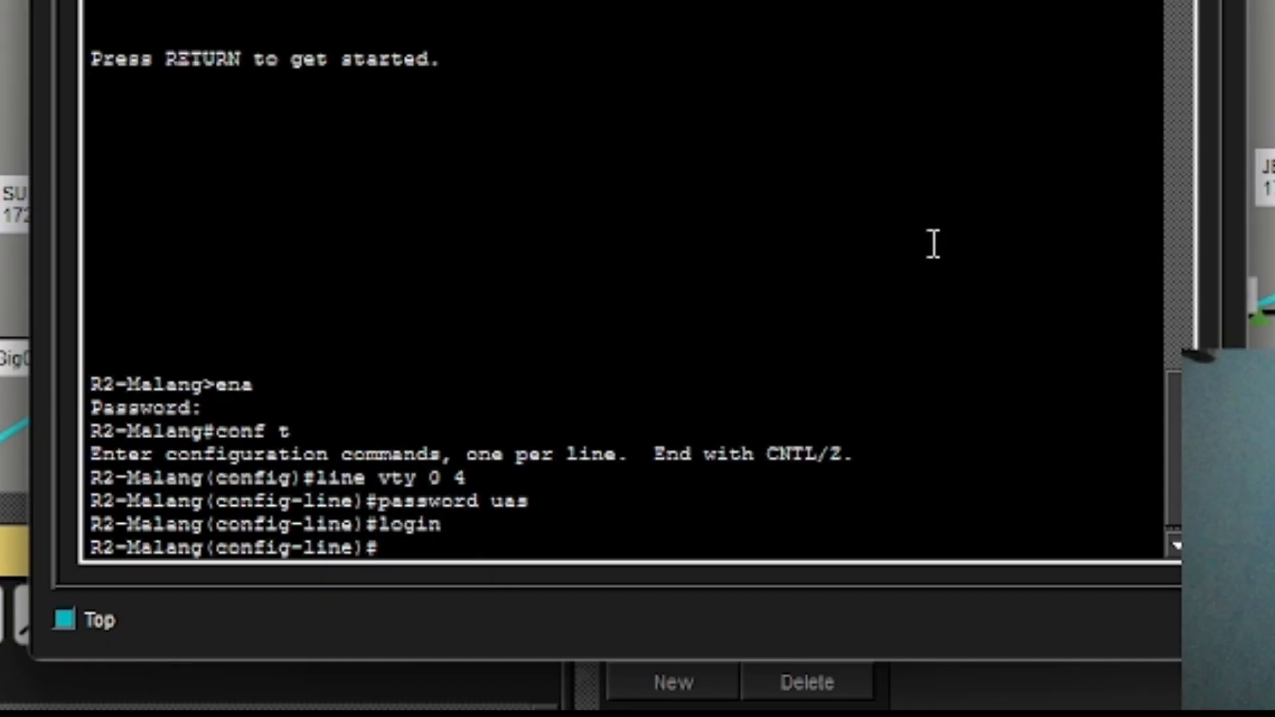
type("trans")
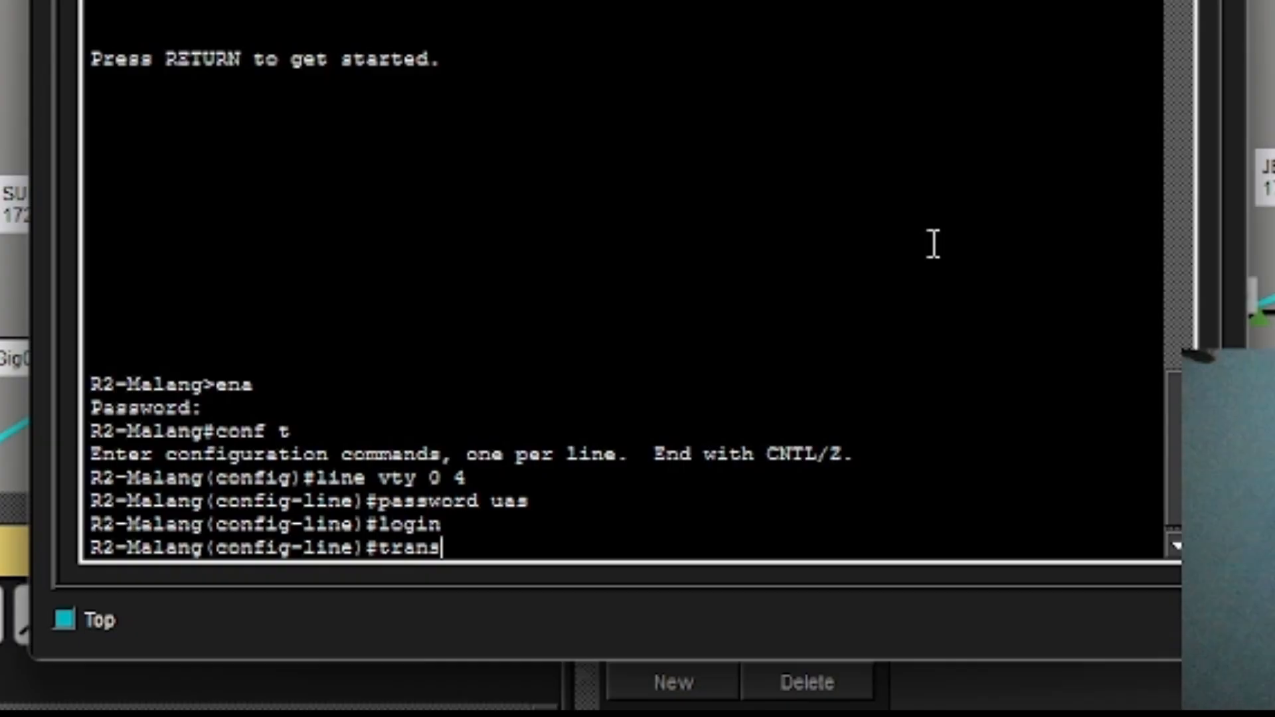
key("Tab")
type("in")
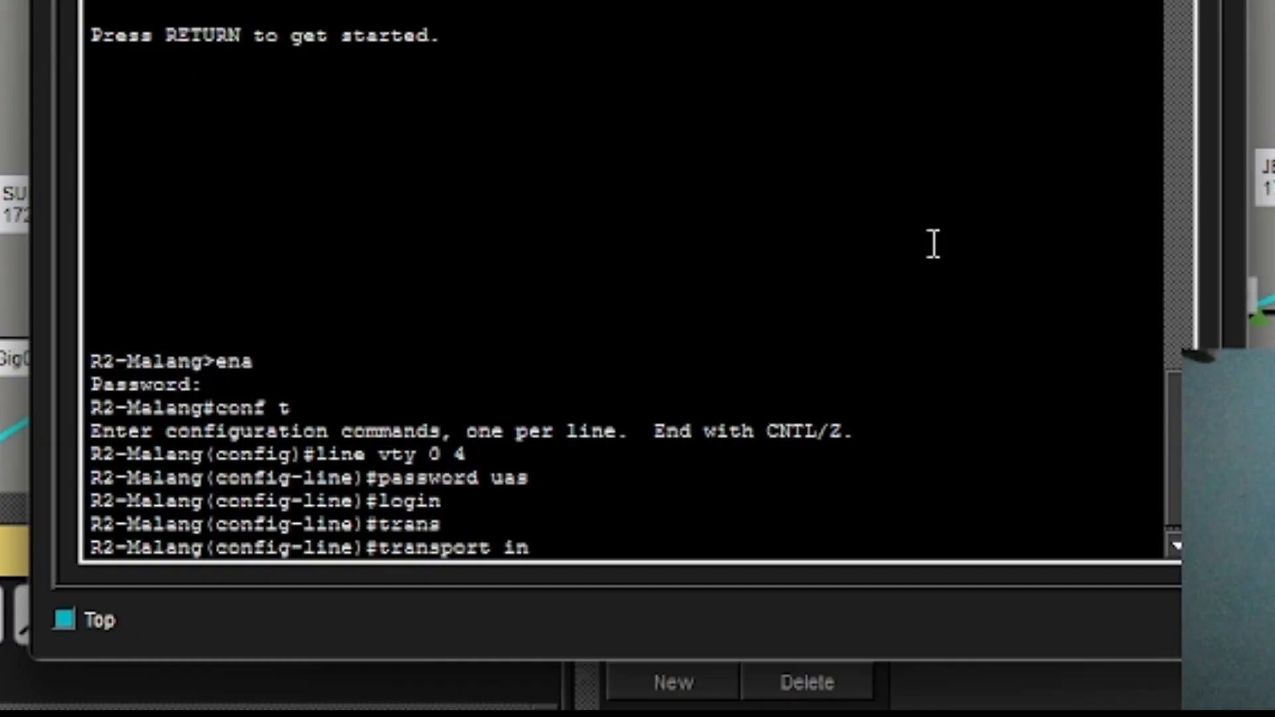
type("put telnet")
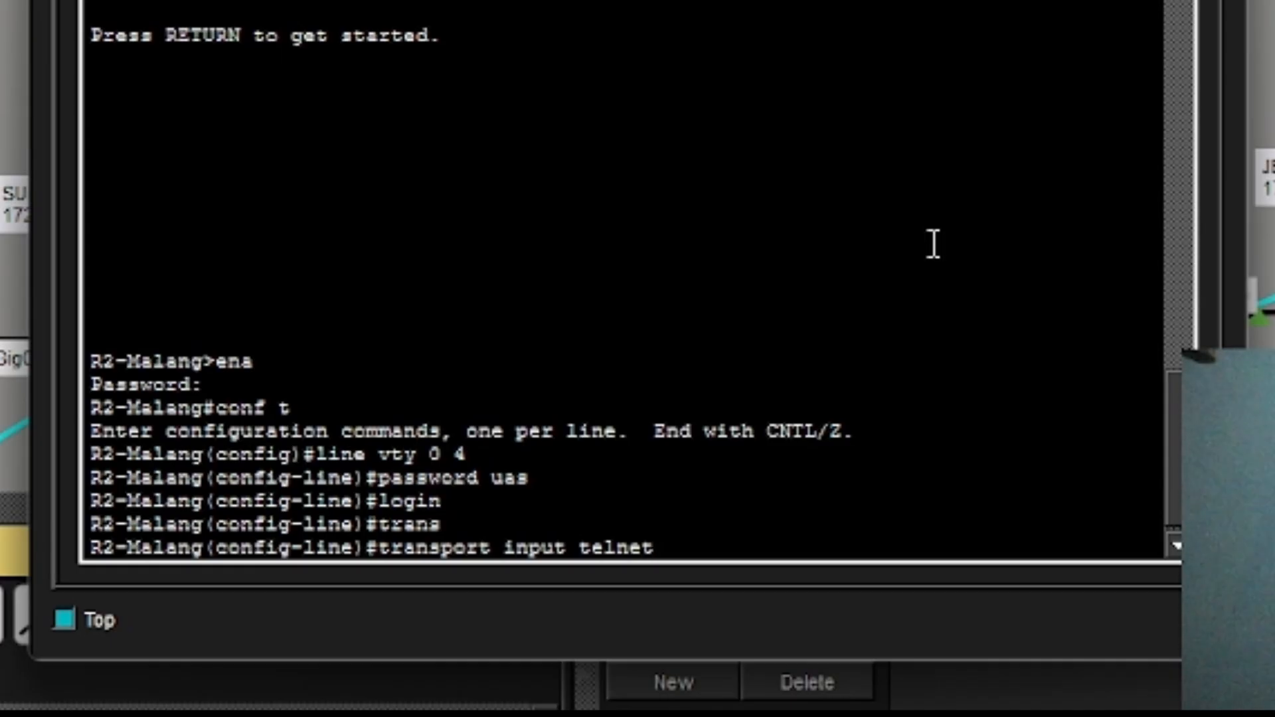
key("Return")
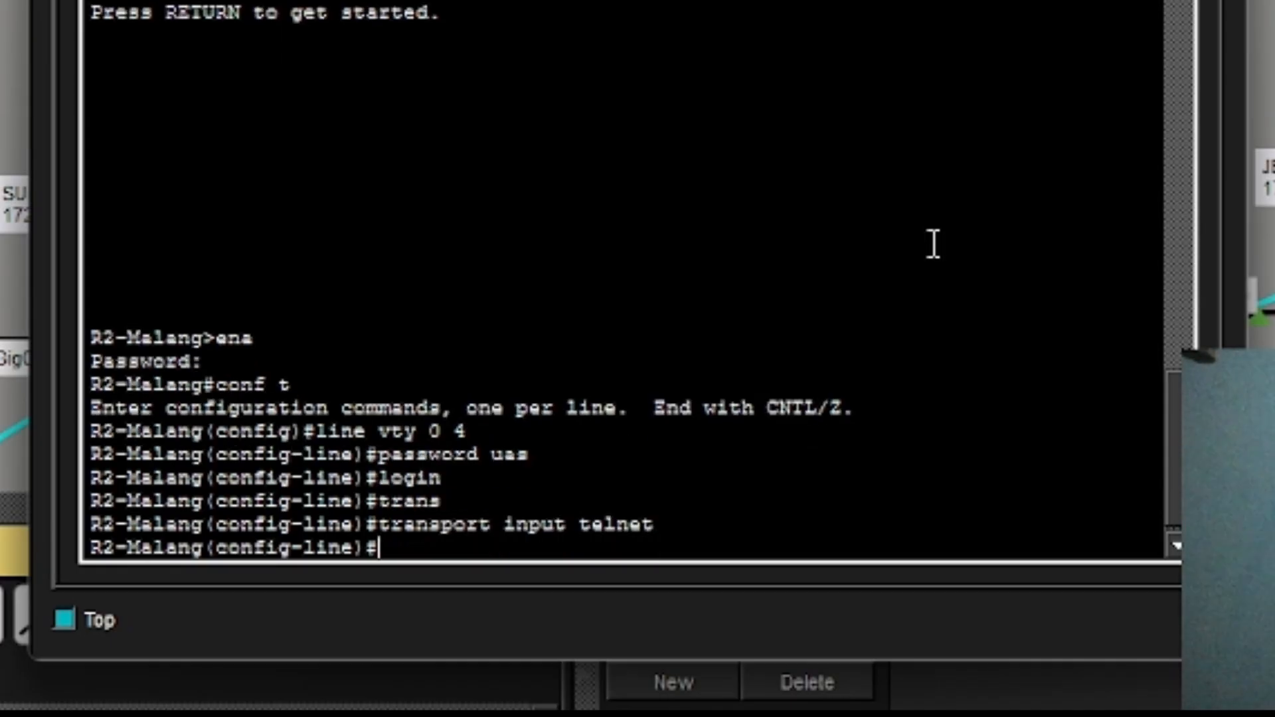
Exit to privileged mode and save R2-Malang's configuration with wr.
type("ex")
key("Return")
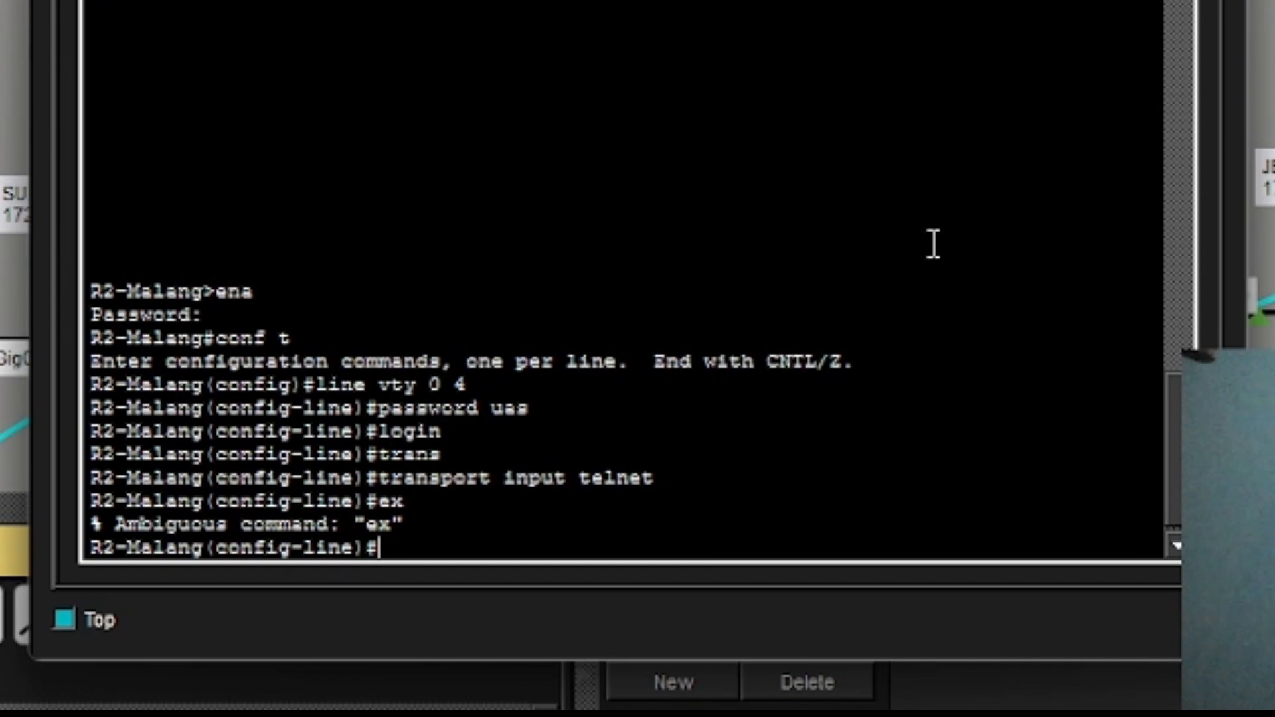
type("exit")
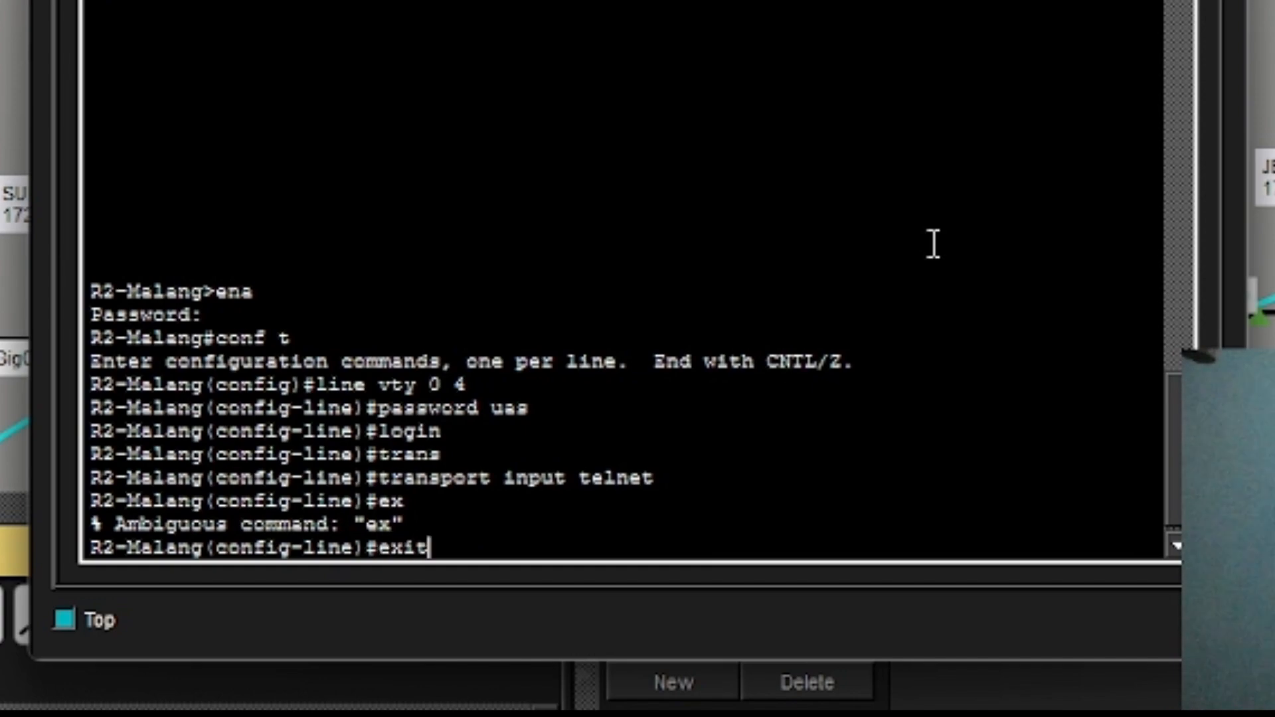
key("Return")
type("end")
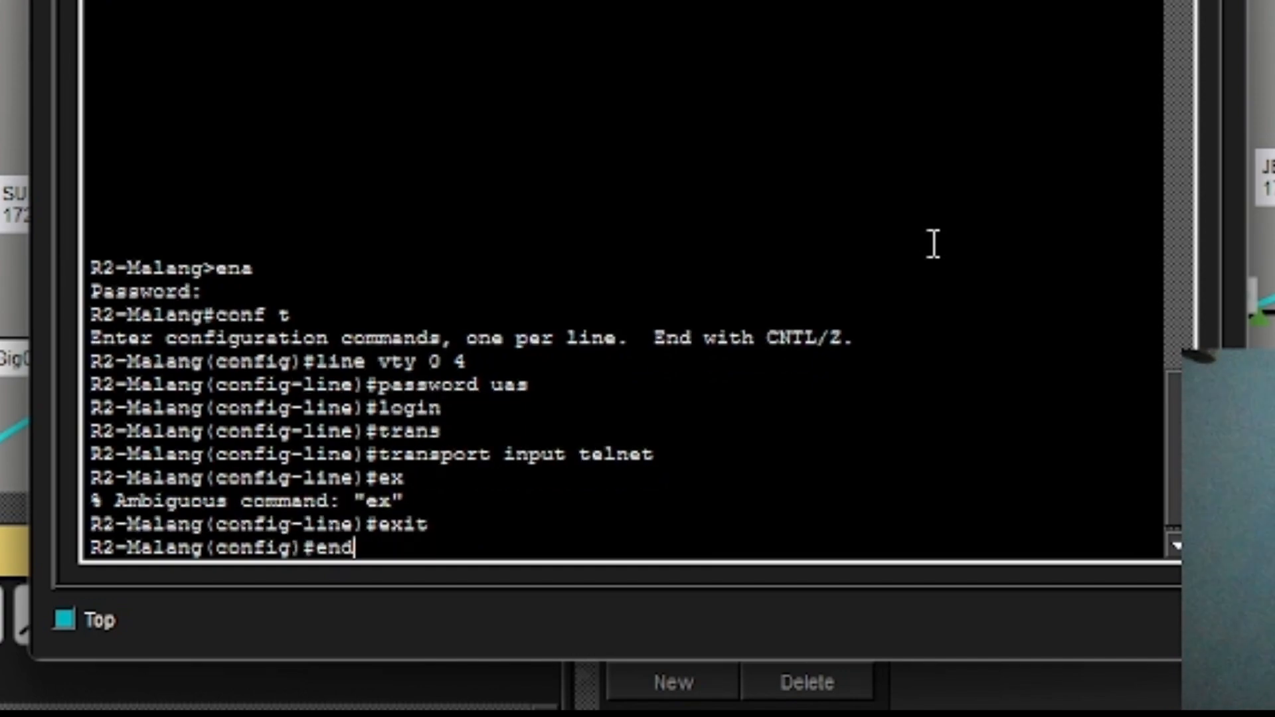
key("Return")
key("Return")
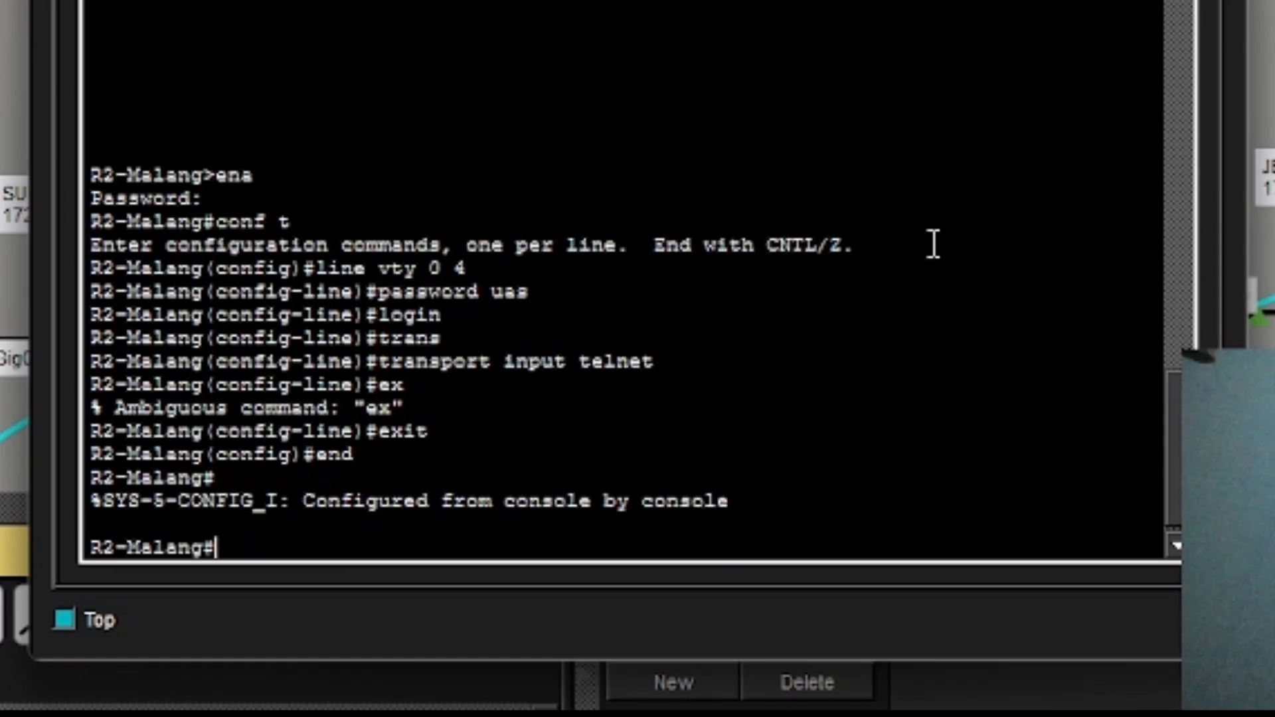
type("wr")
key("Return")
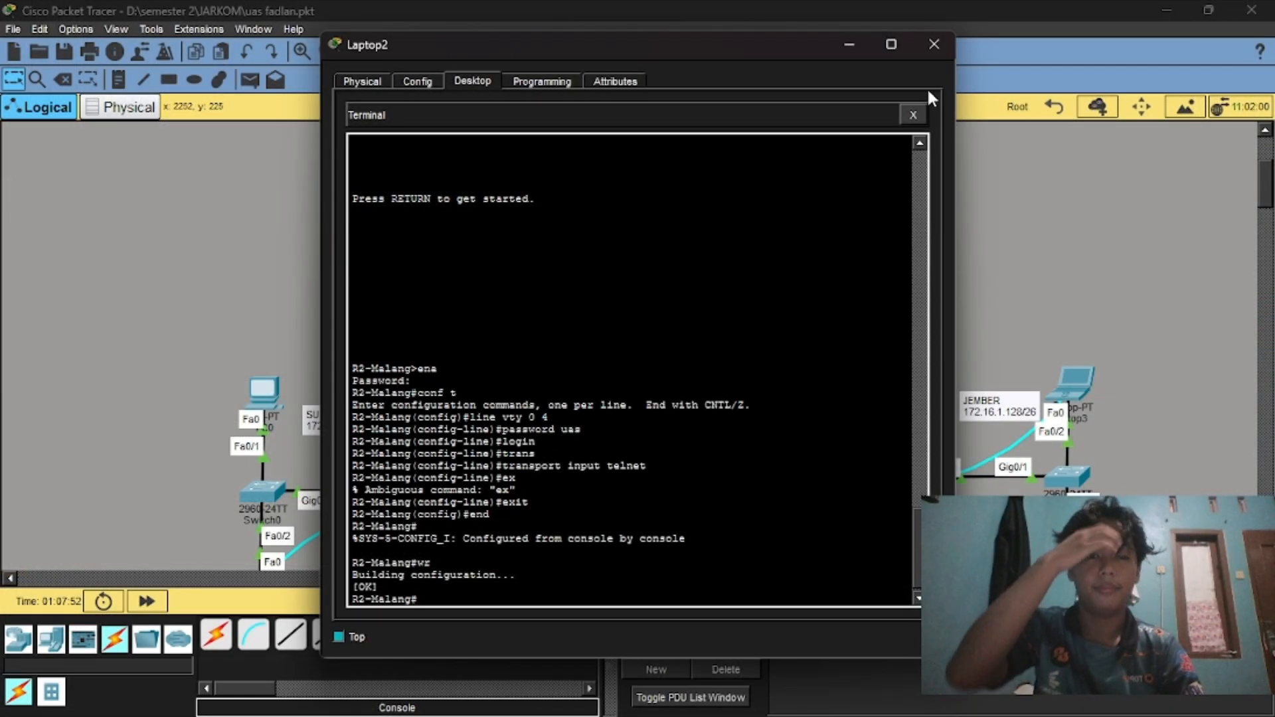
Close Laptop2 and start a Terminal console session on Laptop3 with default settings.
left_click(933, 44)
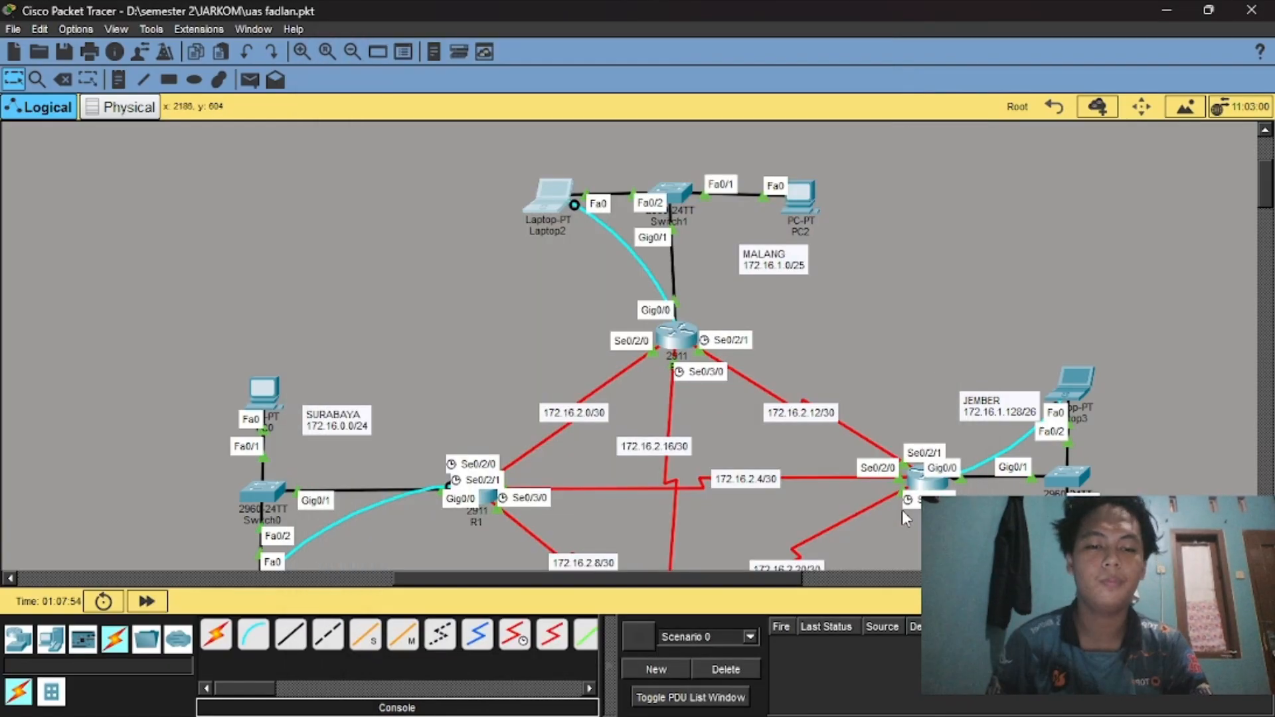
scroll(901, 451, "down", 3)
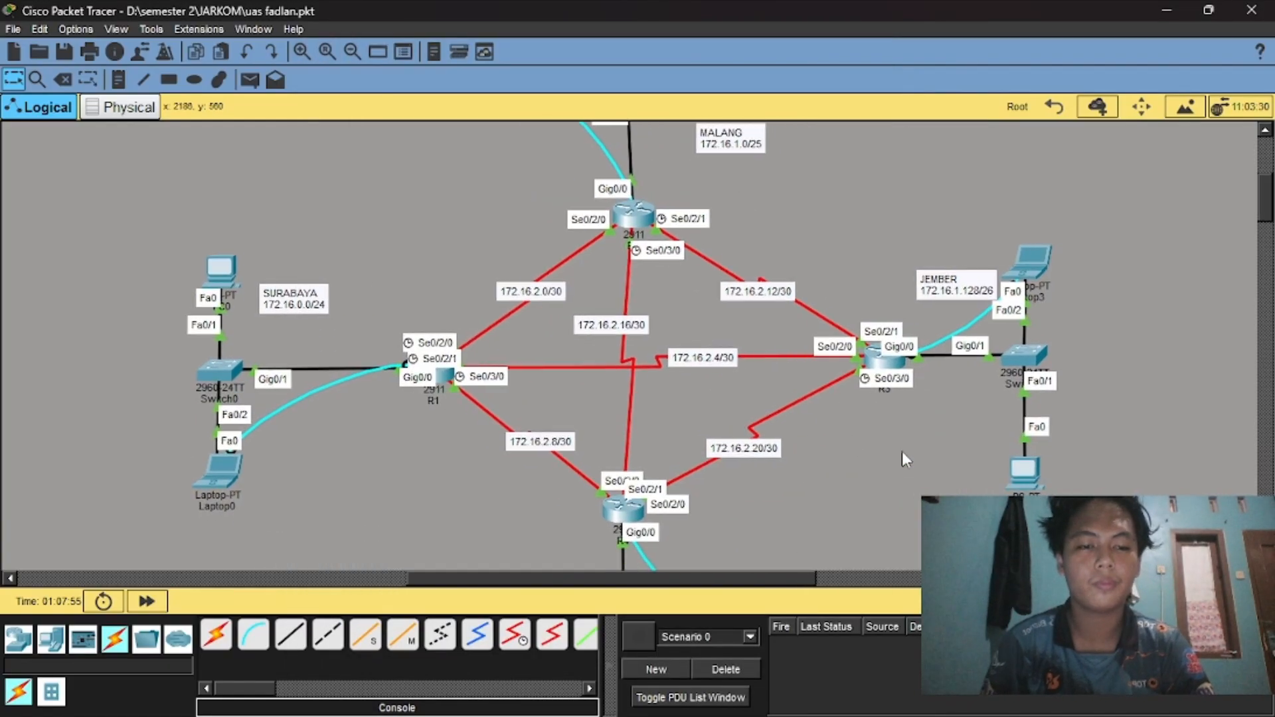
left_click(1031, 281)
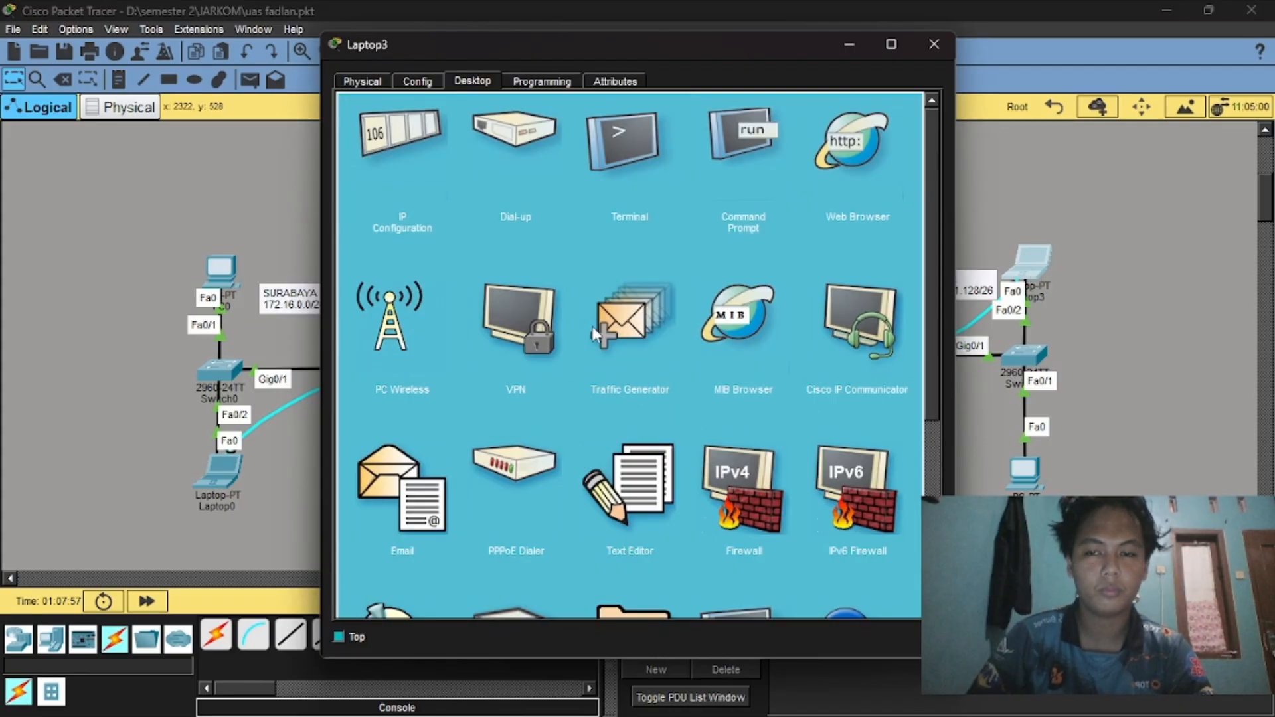
left_click(615, 152)
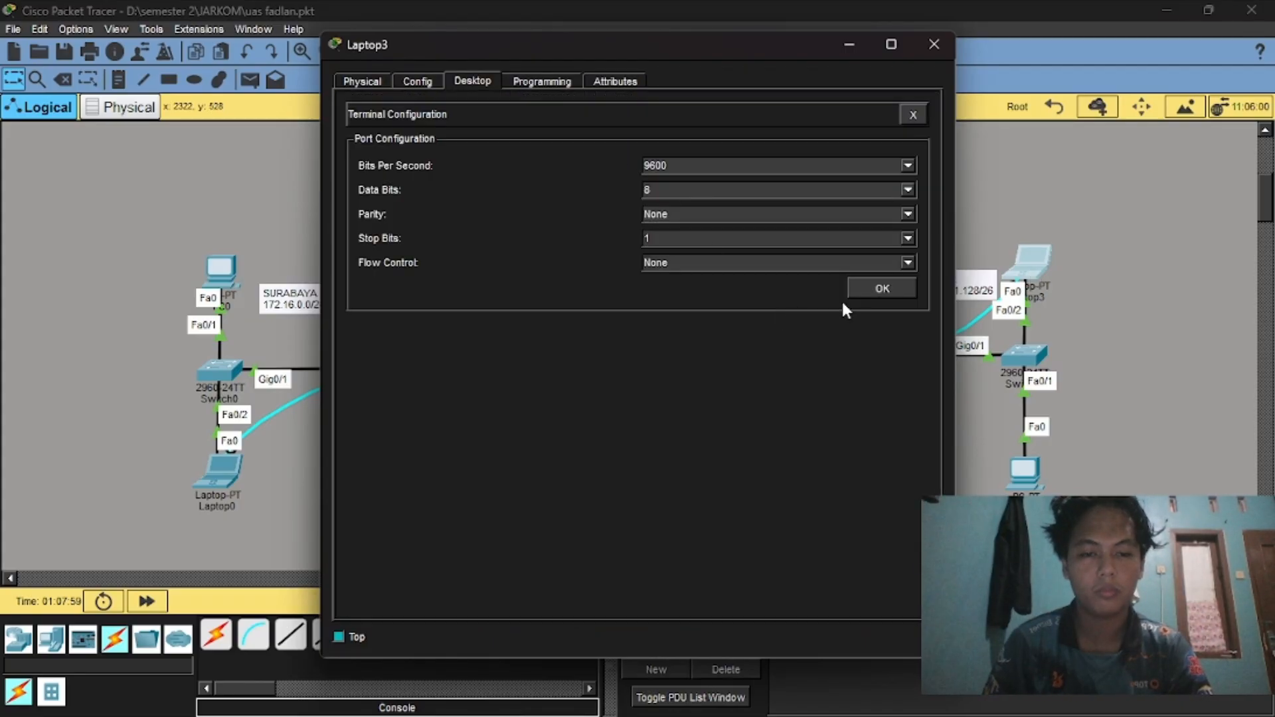
left_click(861, 287)
Enter privileged mode on R3-Jember and go into configuration of line vty 0 4.
key("Return")
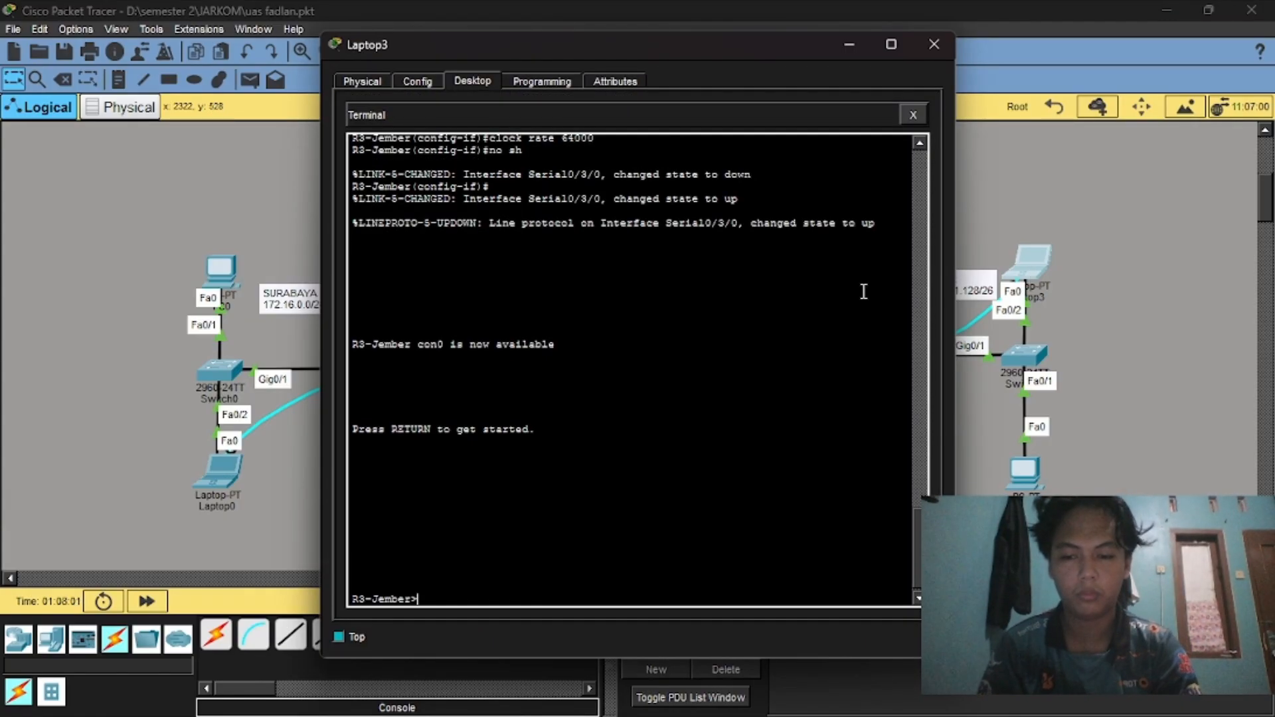
type("ena")
key("Return")
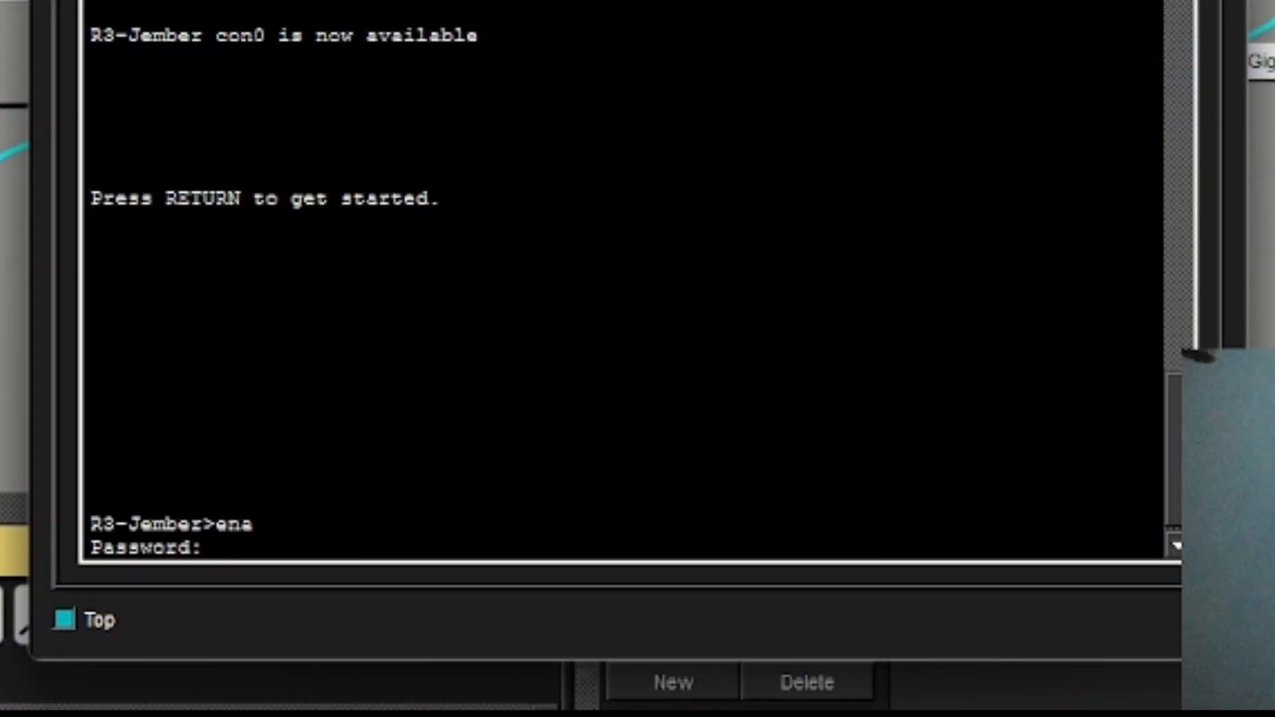
key("Return")
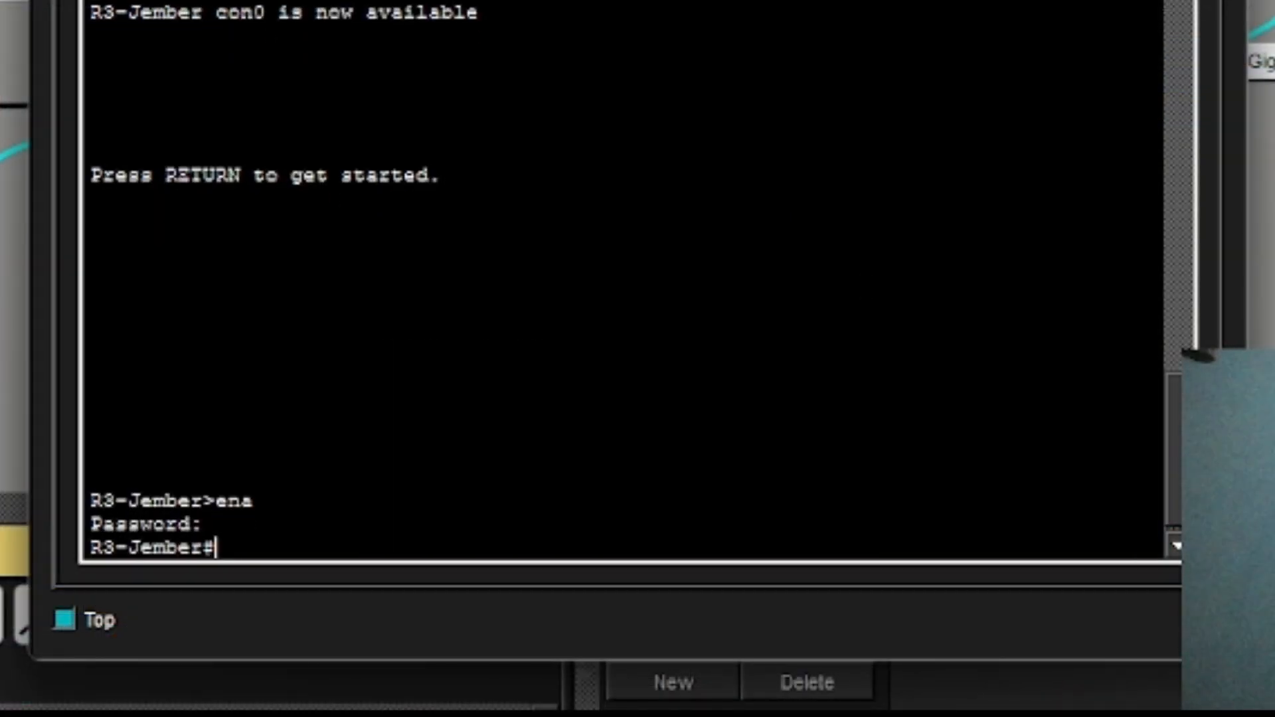
type("conf ")
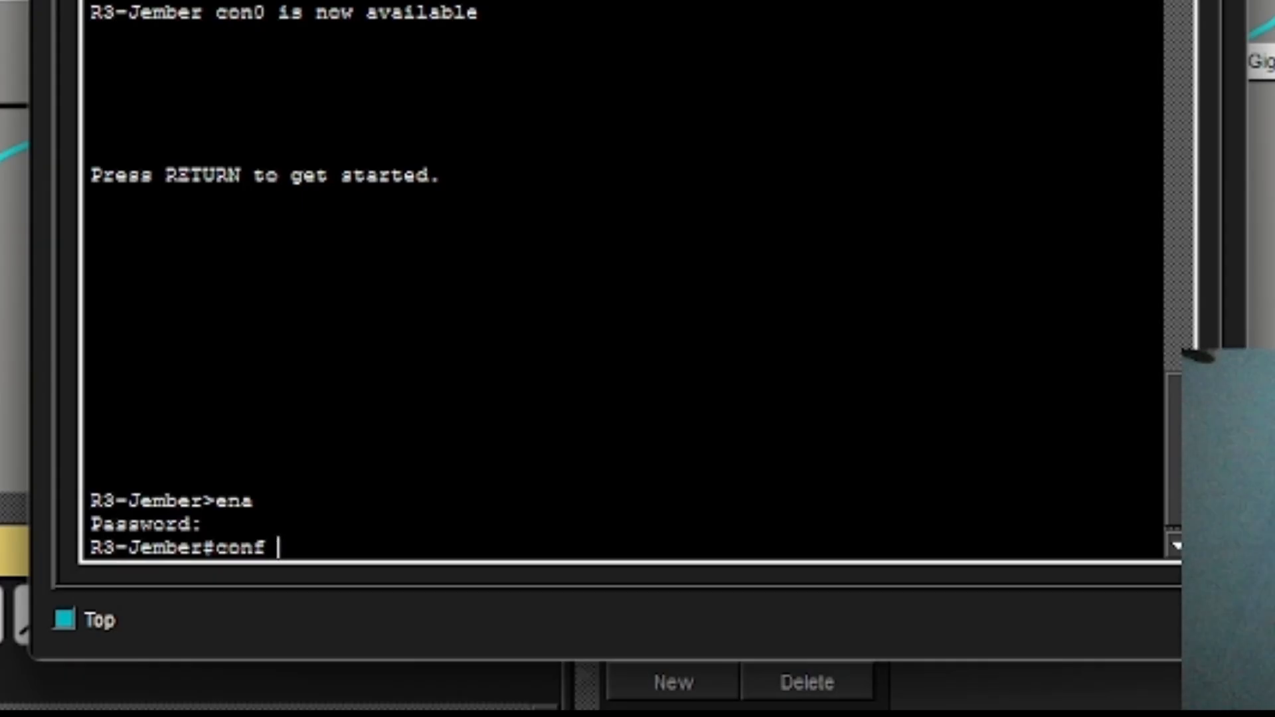
type("t")
key("Return")
type("l")
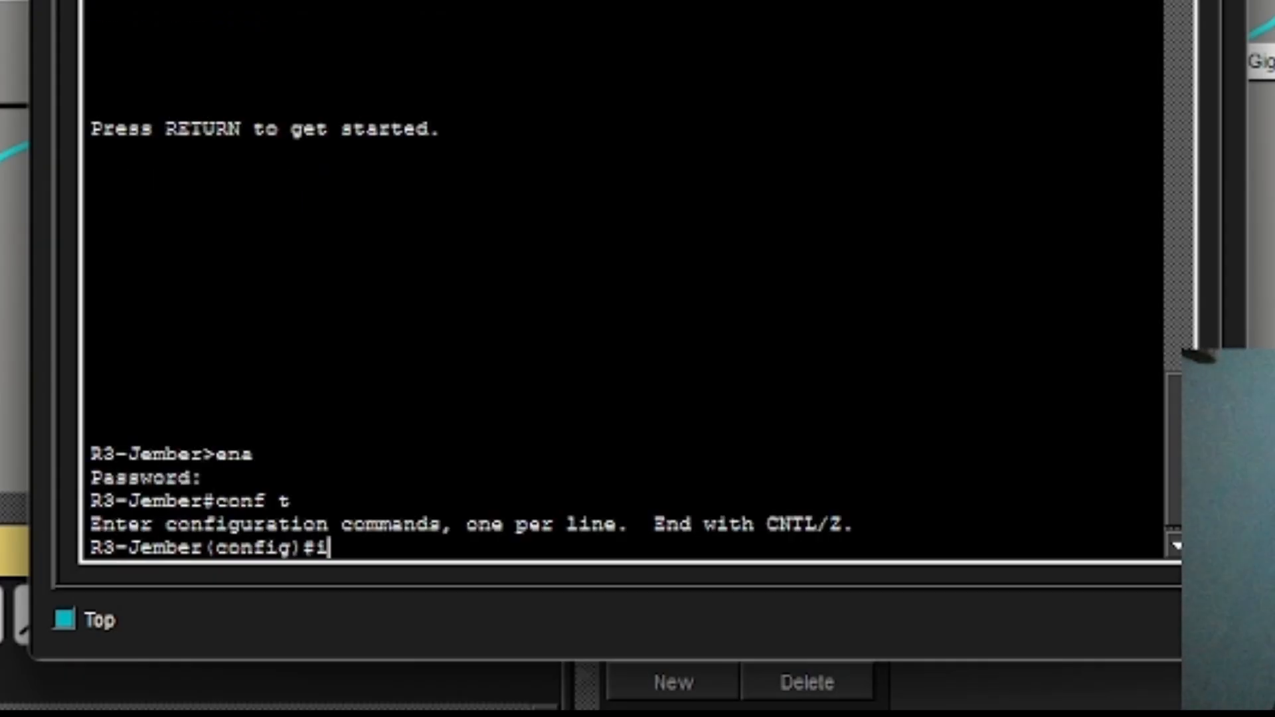
key("BackSpace")
type("lib")
key("BackSpace")
type("ne vty")
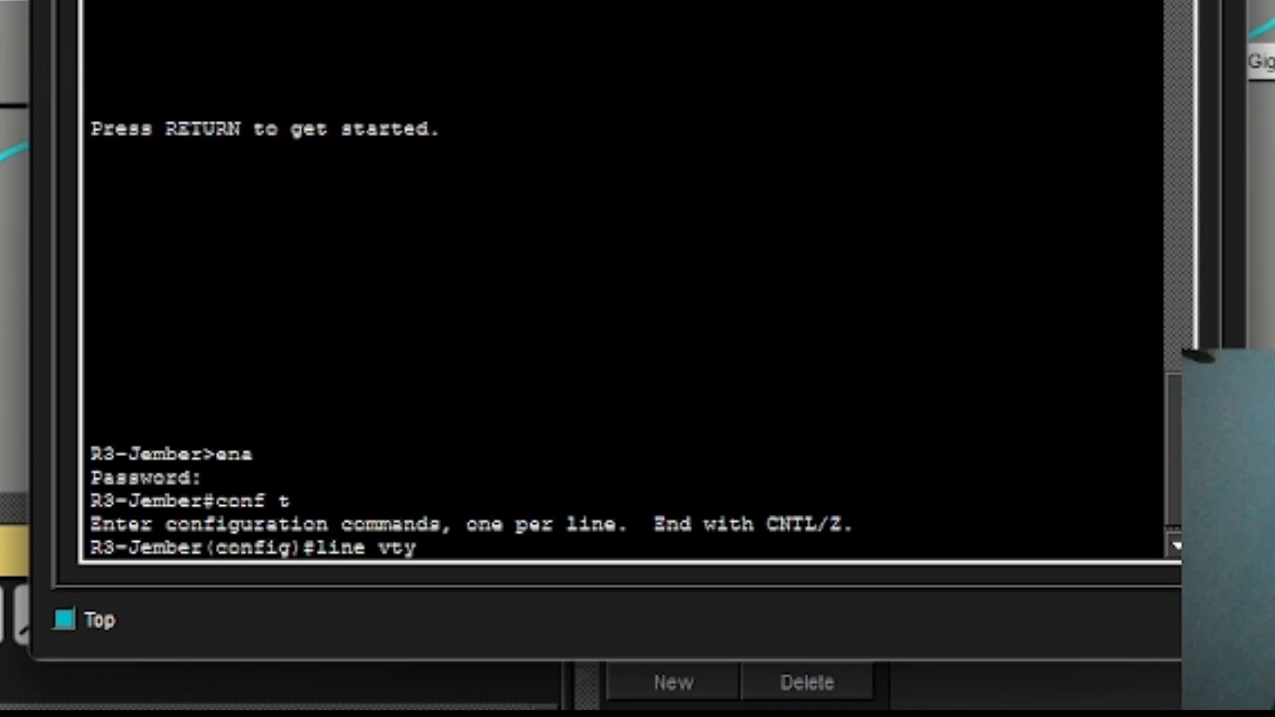
type(" 0 4")
key("Return")
Set the VTY line password, require login, and allow only telnet input.
type("pass")
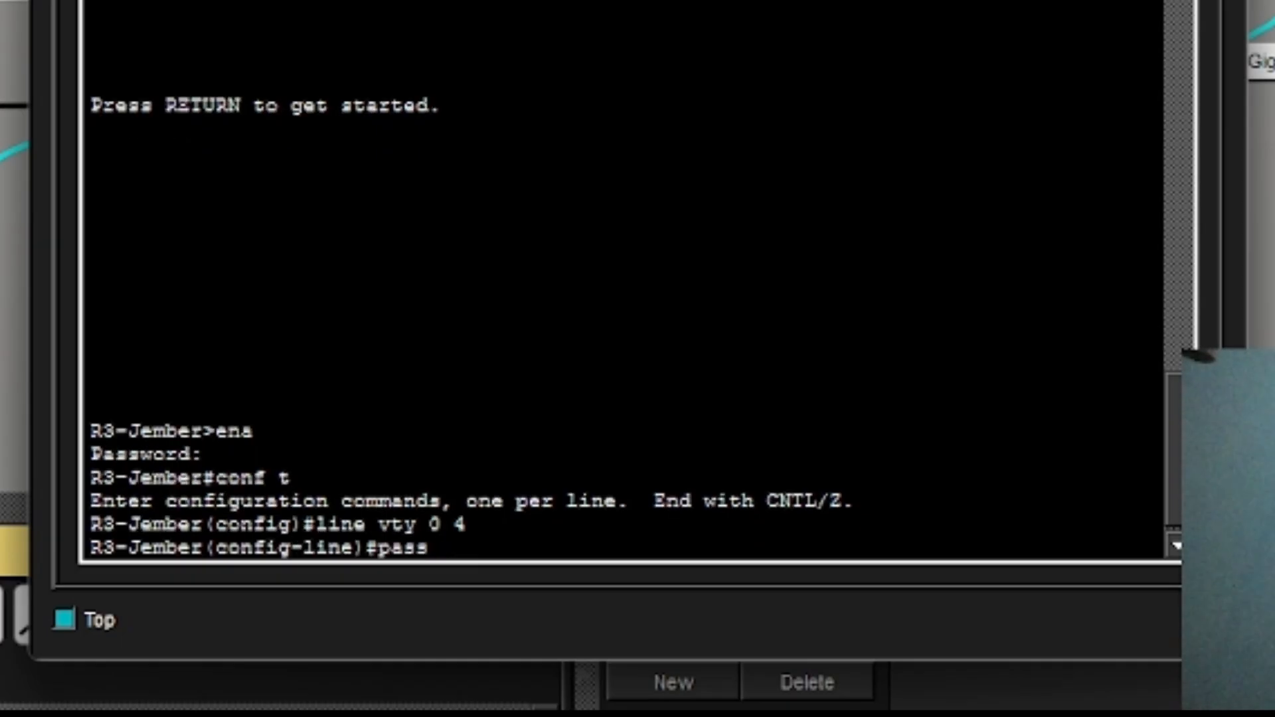
type("word uas")
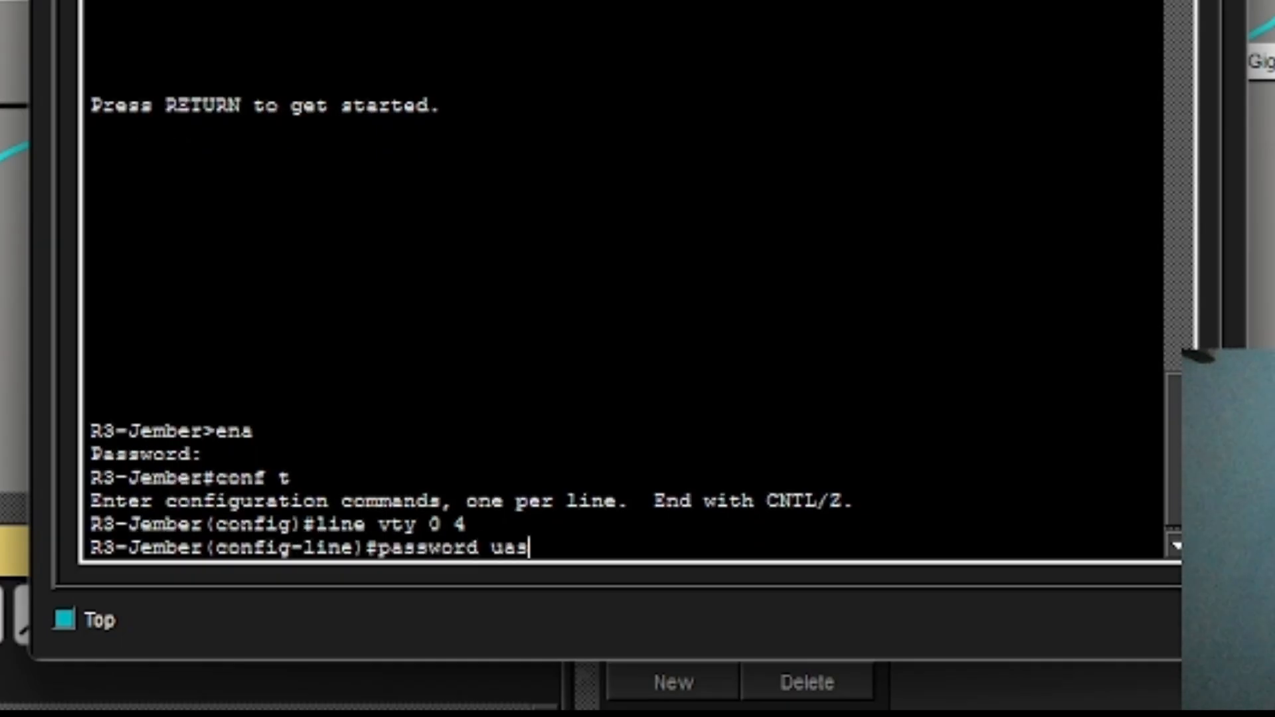
key("Return")
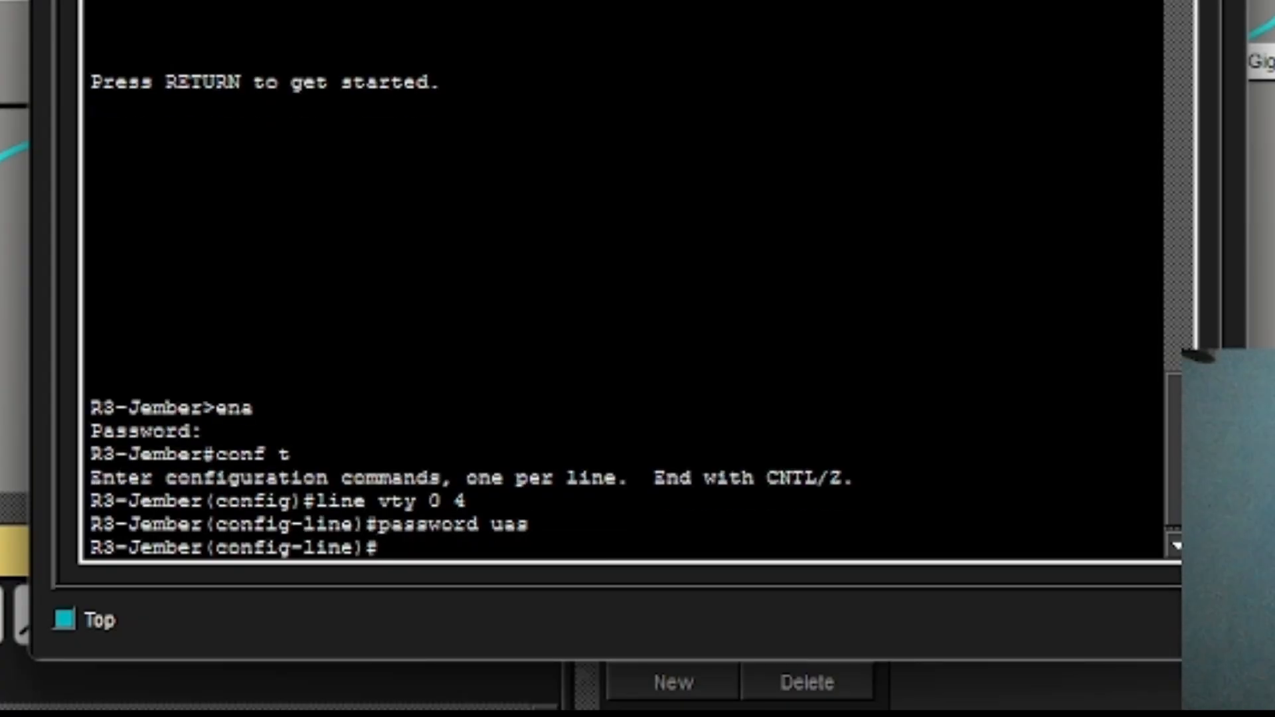
type("logib")
key("BackSpace")
type("n")
key("Return")
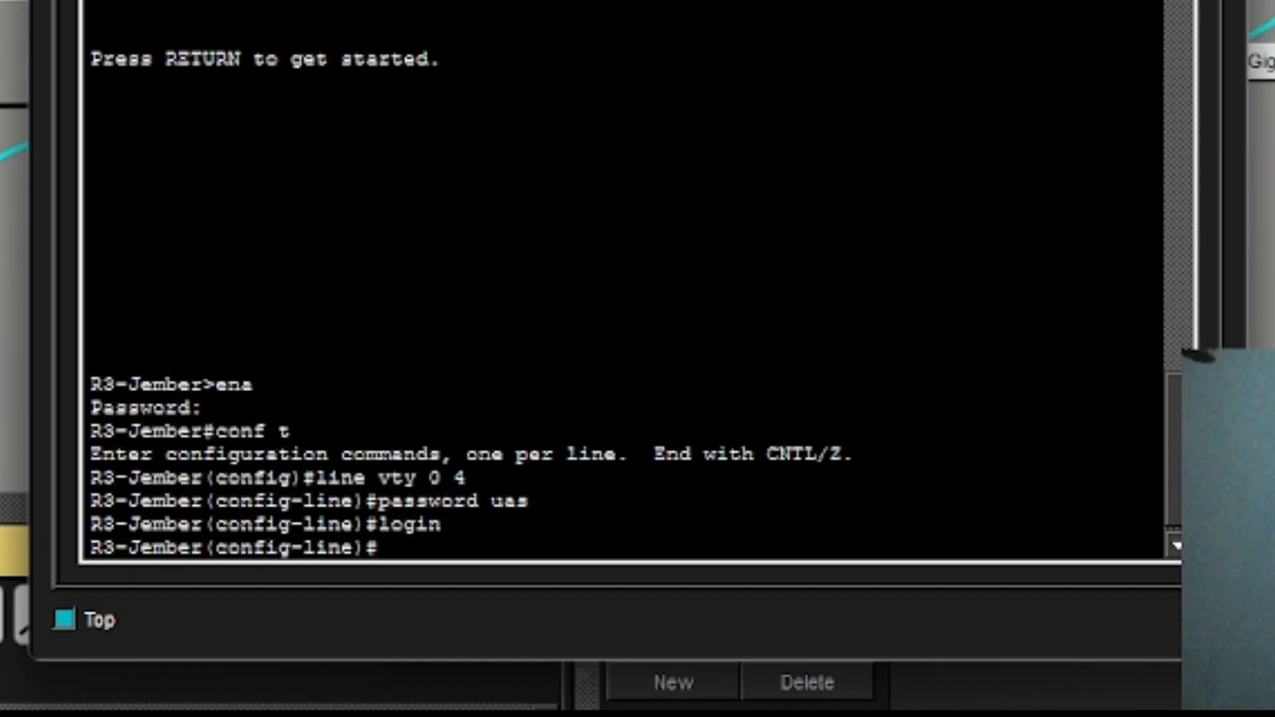
type("trans")
key("Tab")
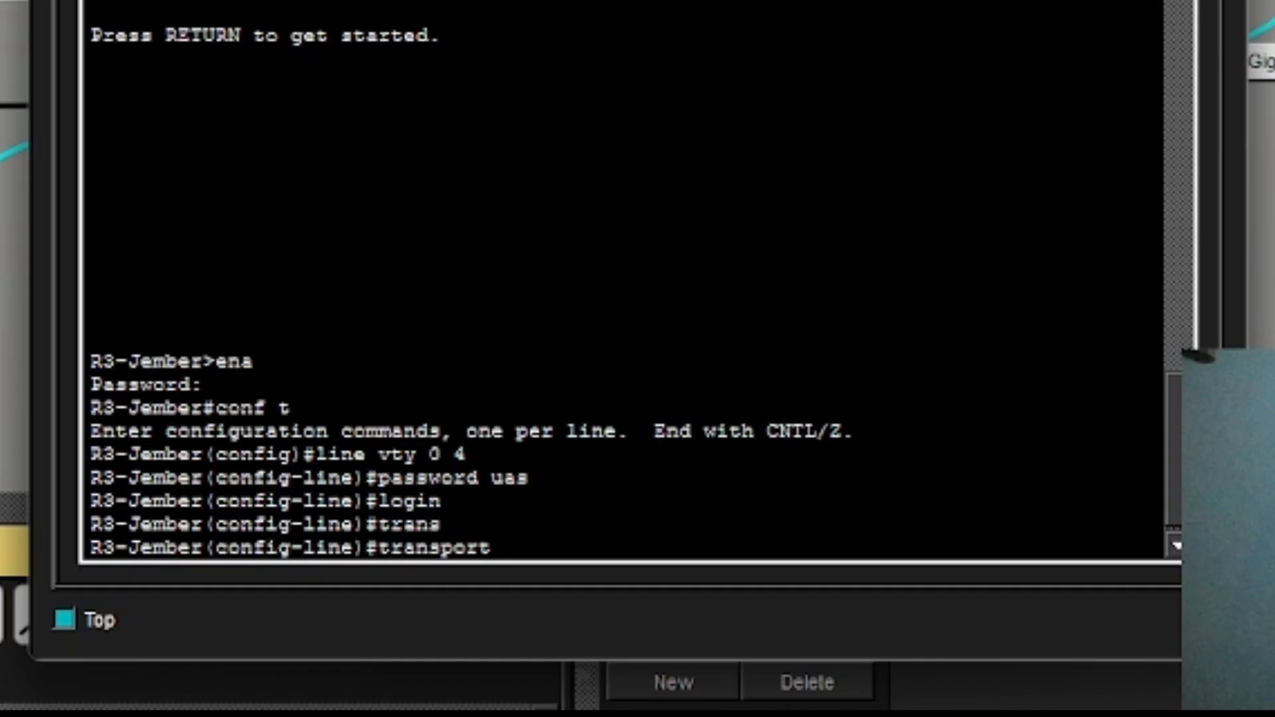
type("input telnet")
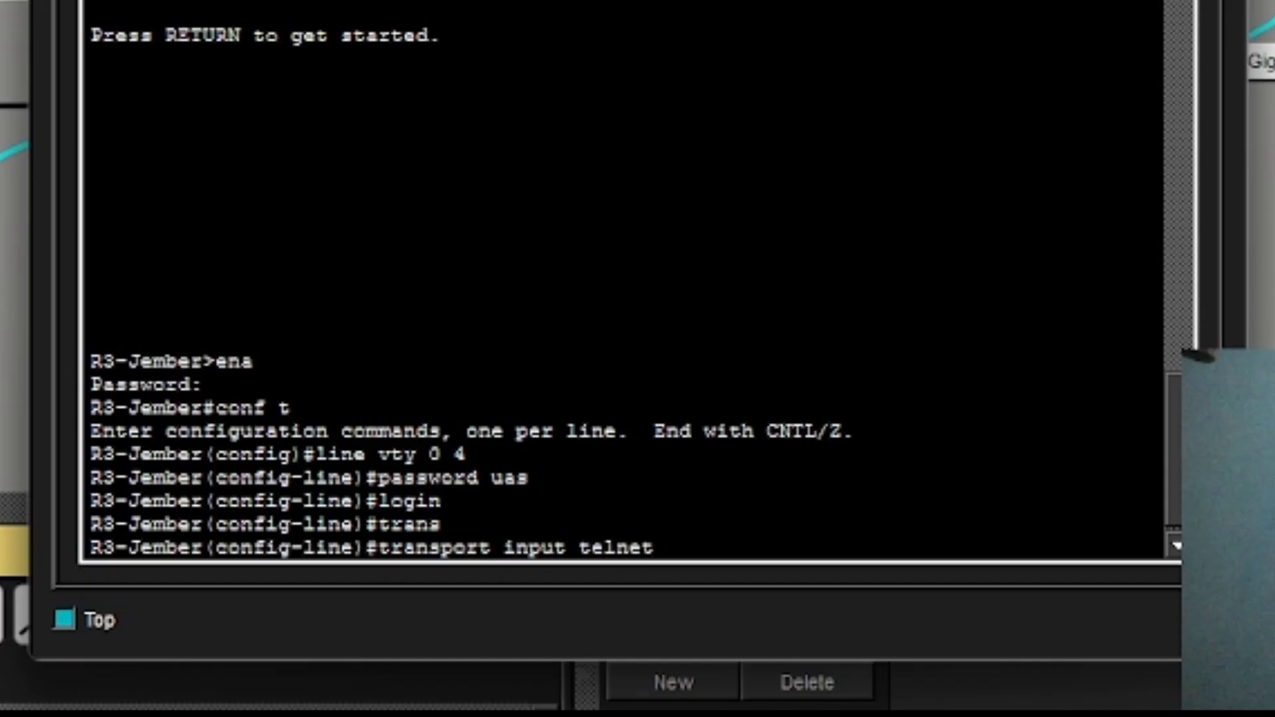
key("Return")
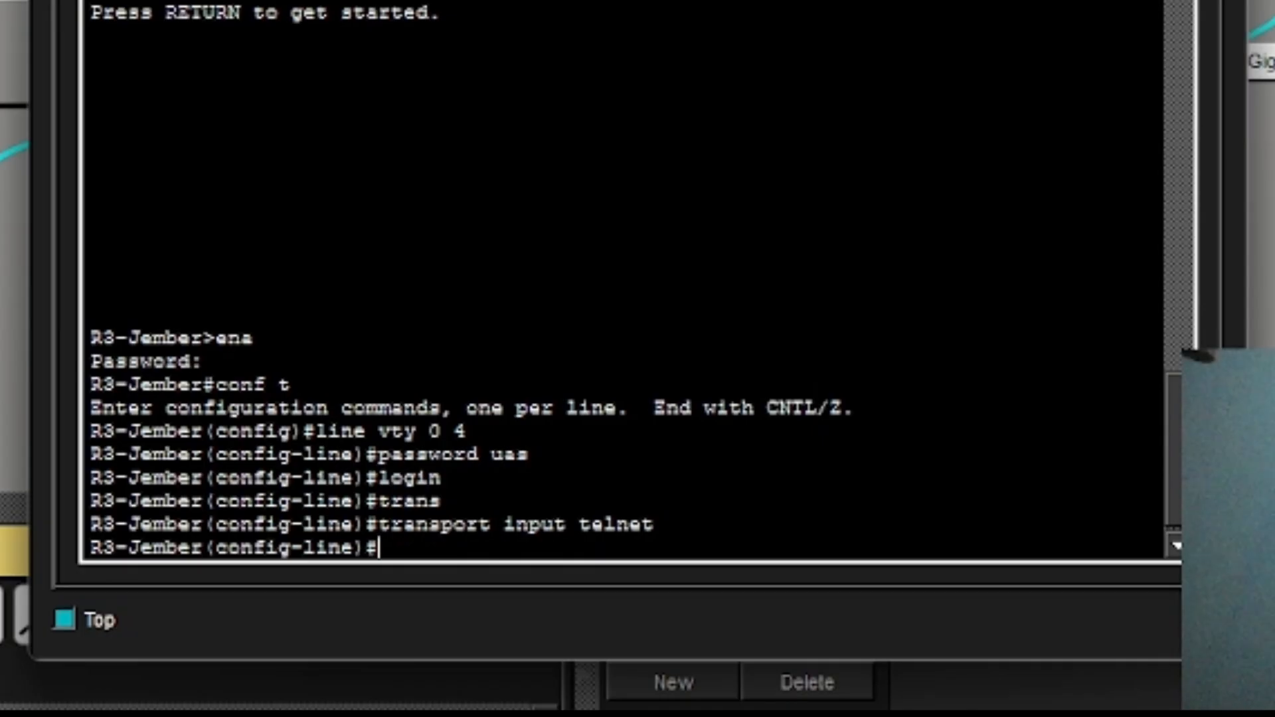
Exit to privileged mode and save R3-Jember's configuration with wr.
type("exit")
key("Return")
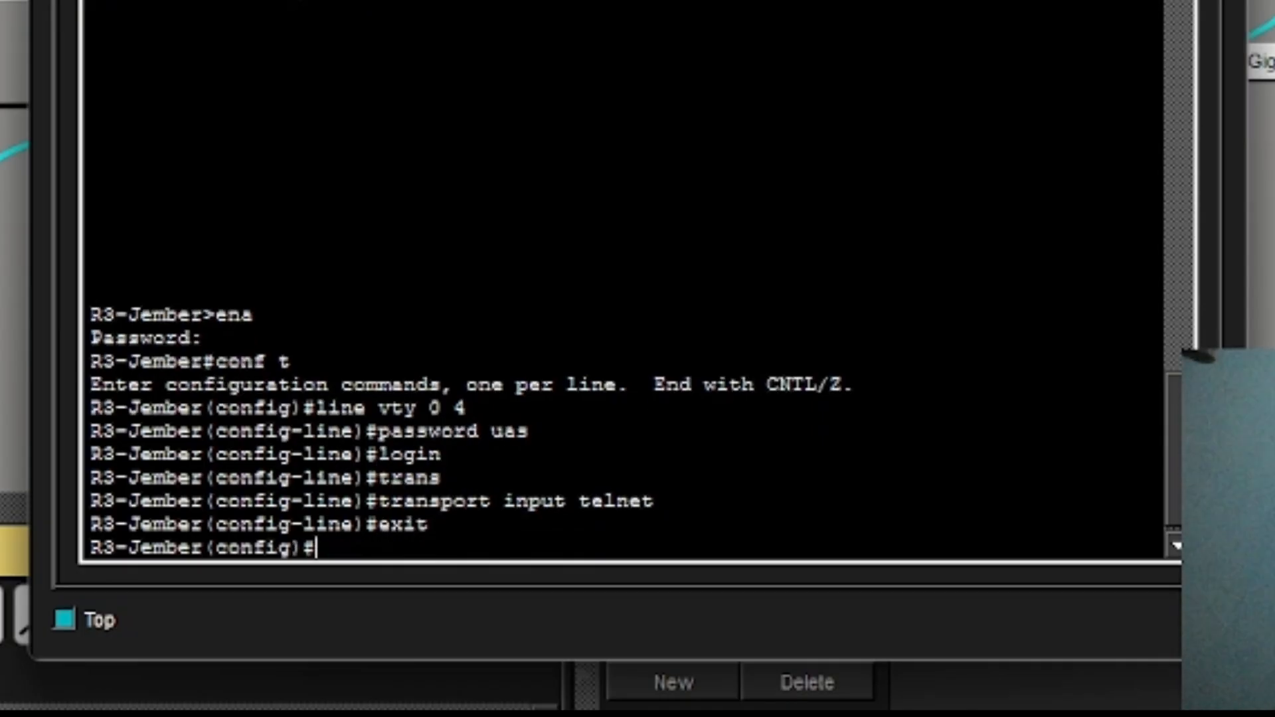
type("end")
key("Return")
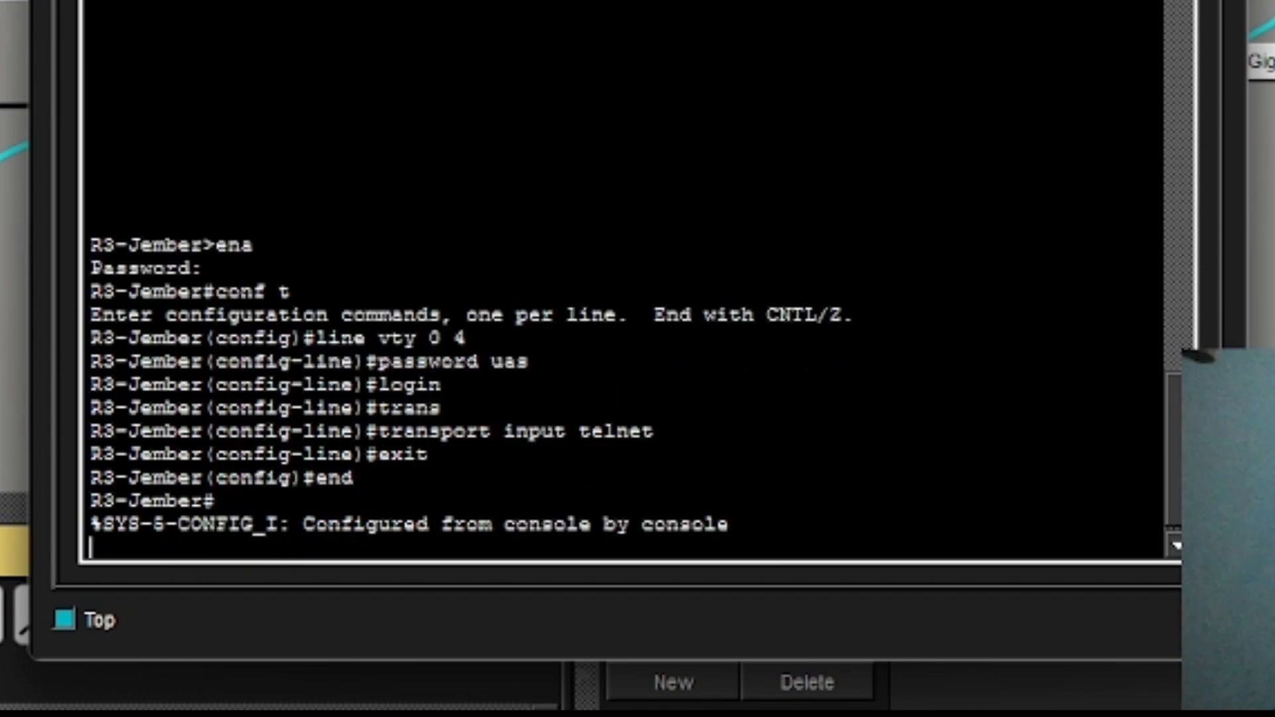
key("Return")
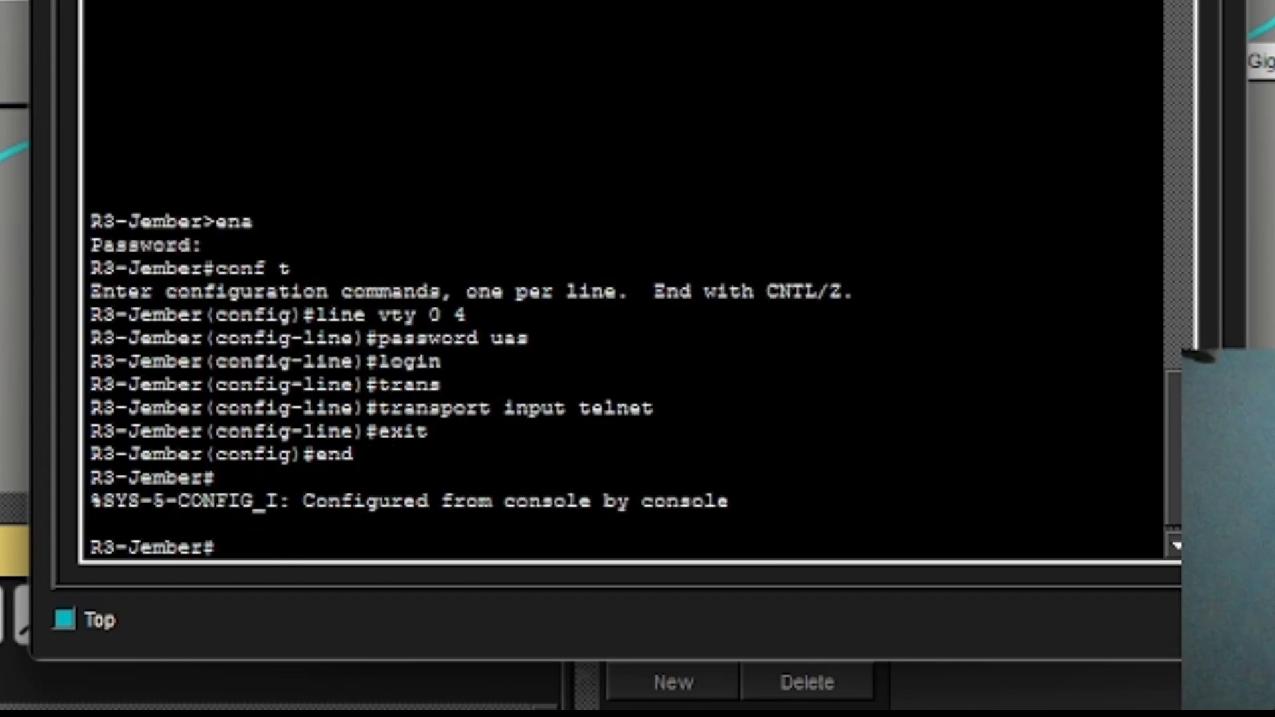
type("wt")
key("BackSpace")
type("r")
key("Return")
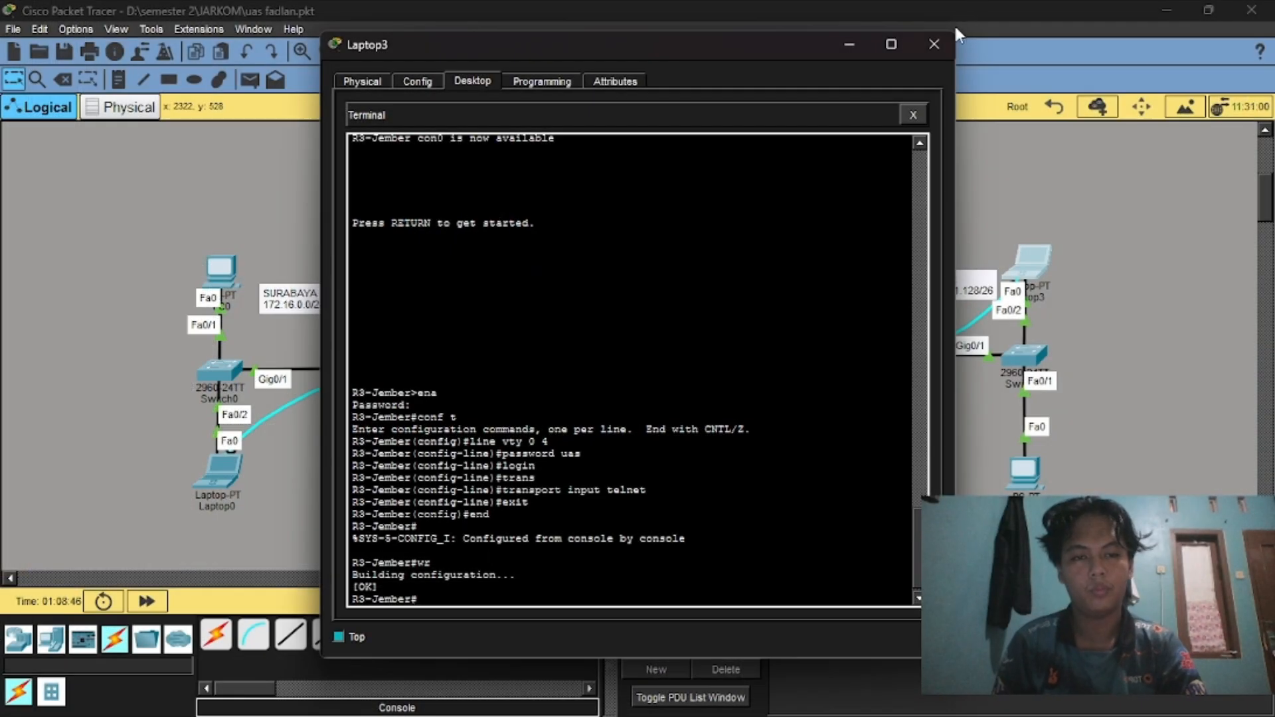
Close Laptop3 and start a Terminal console session on Laptop1 with default settings.
left_click(935, 45)
scroll(667, 439, "down", 5)
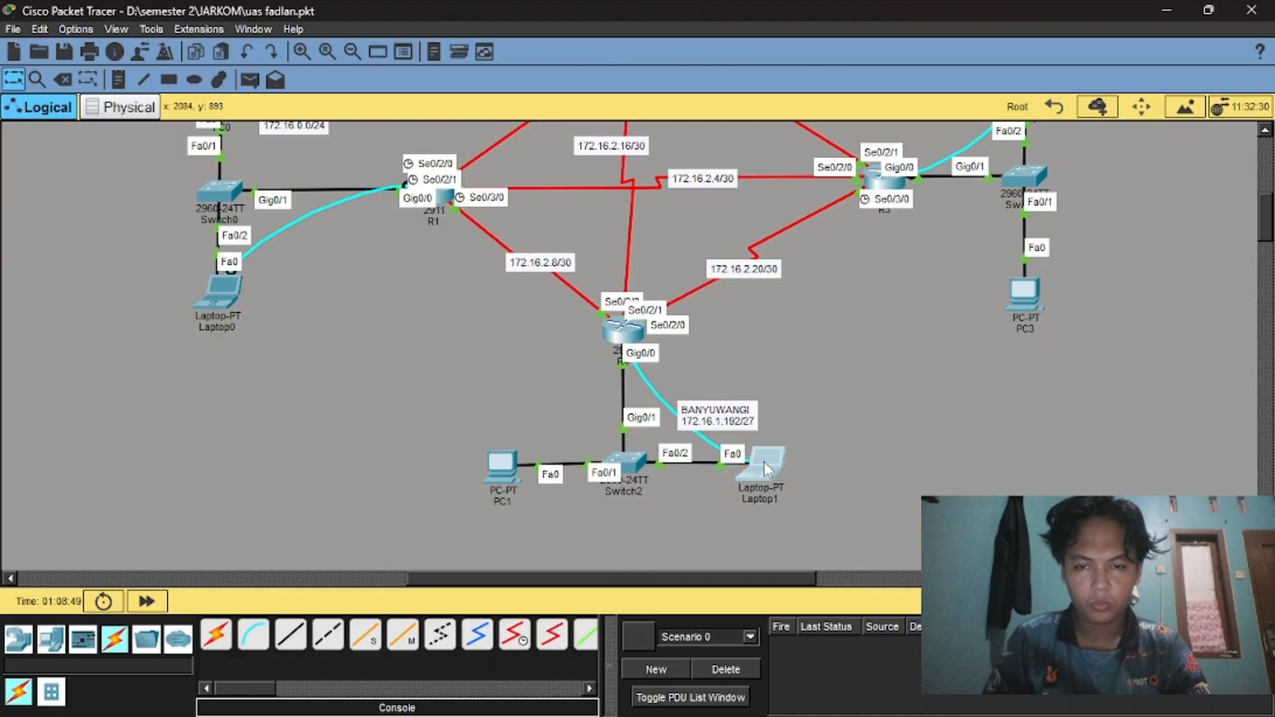
left_click(764, 463)
left_click(595, 151)
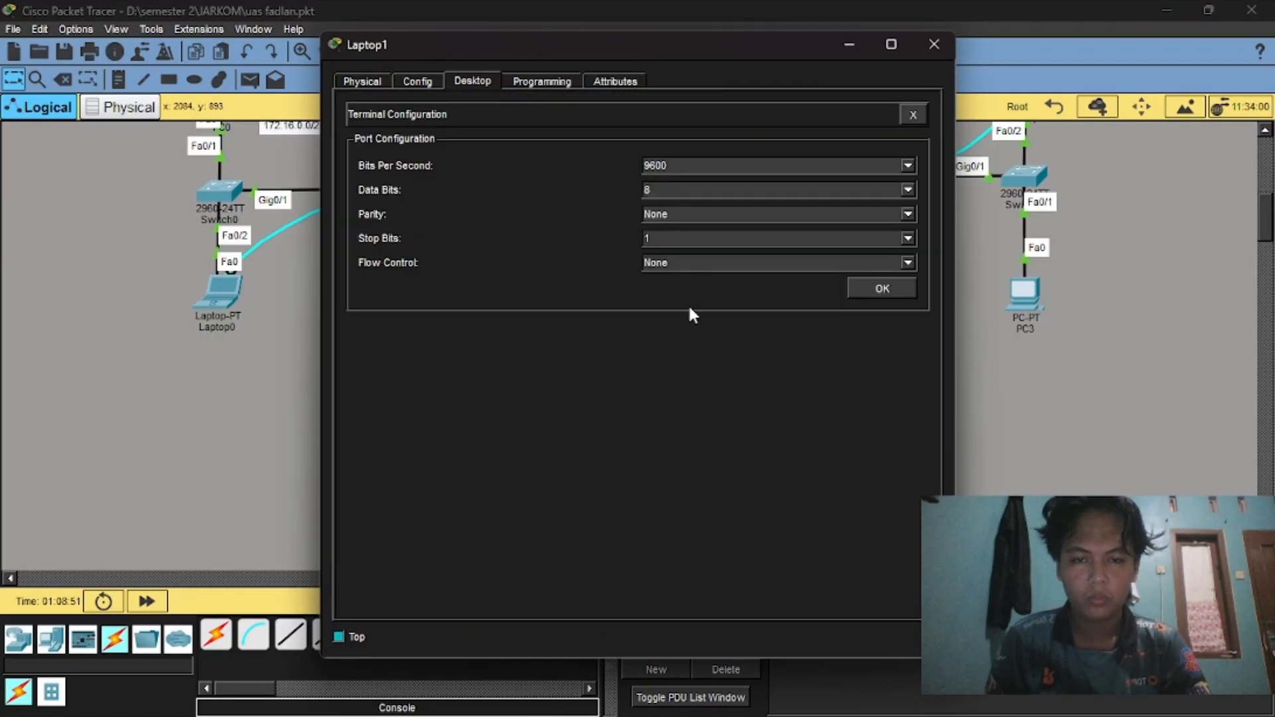
left_click(863, 288)
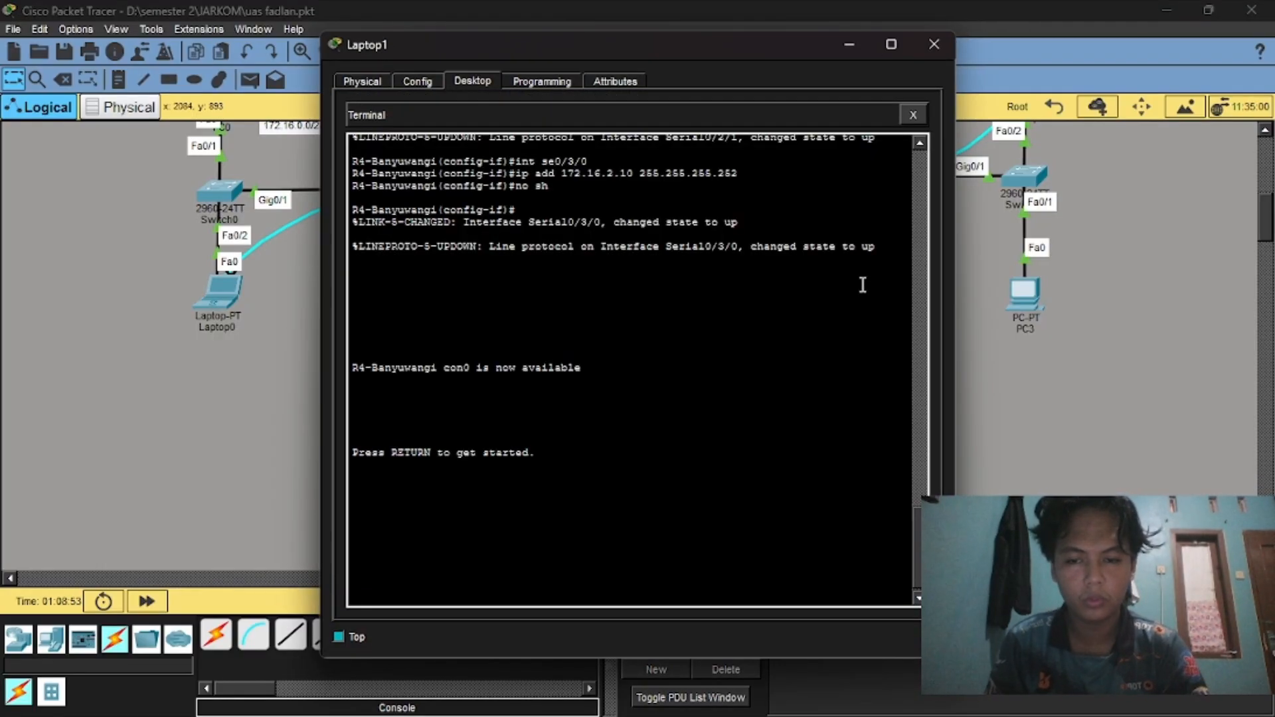
Enter privileged mode on R4-Banyuwangi, then global config and line vty 0 4.
key("Return")
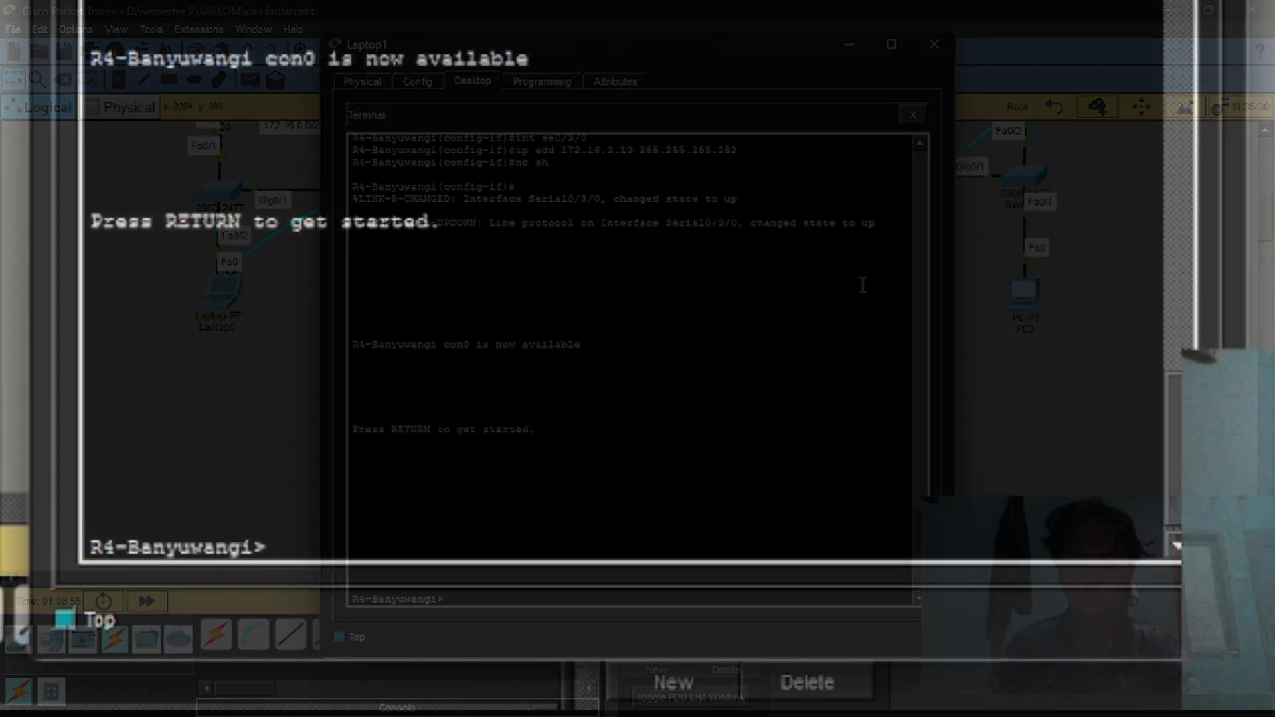
type("ena")
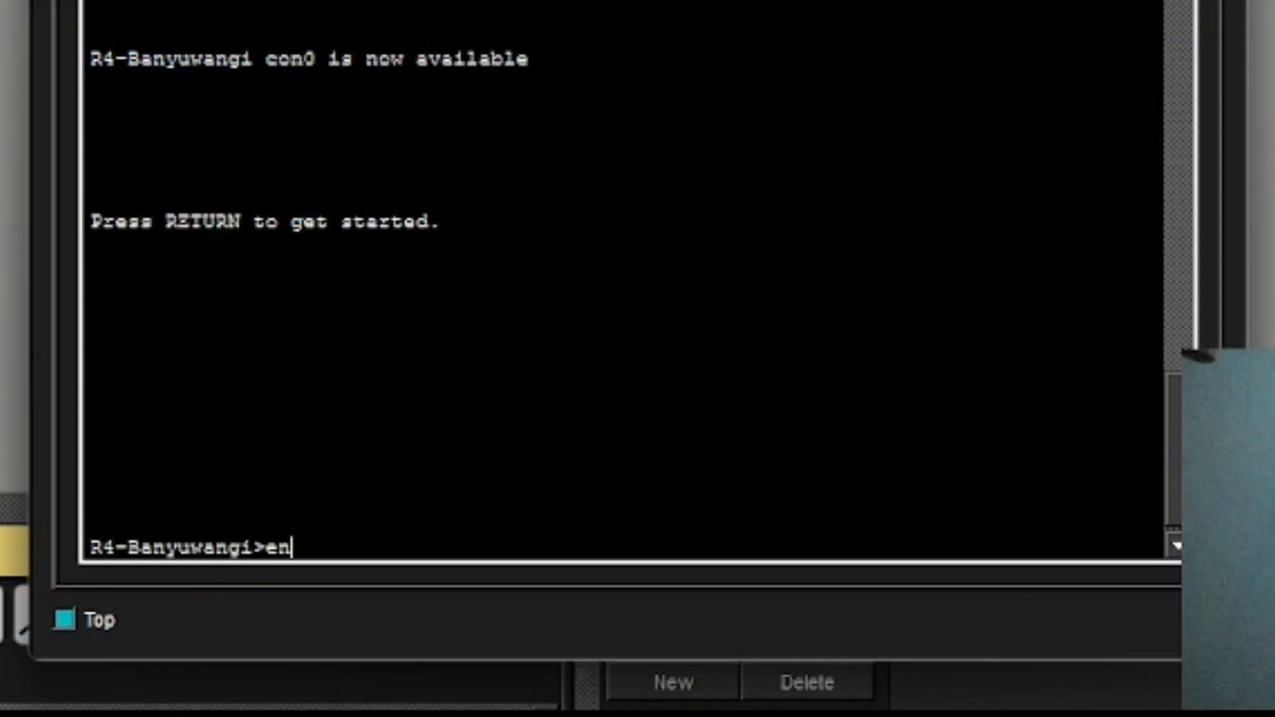
key("Return")
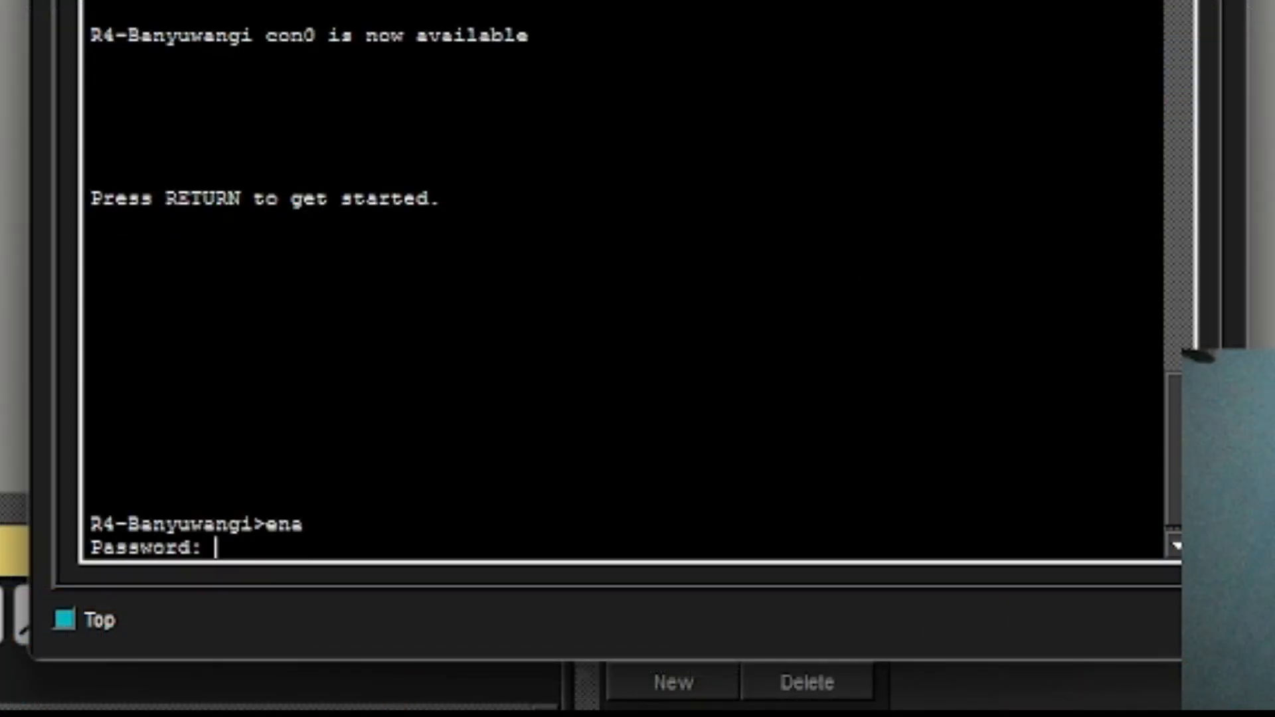
key("Return")
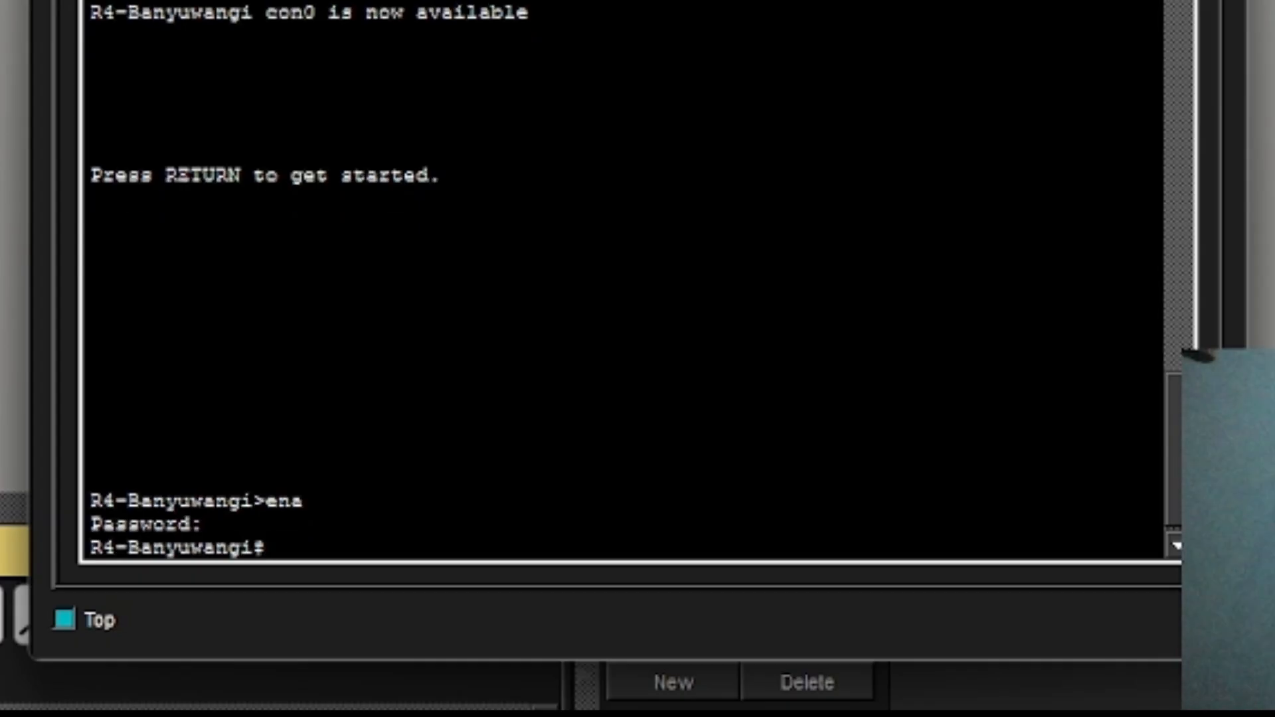
type("line v")
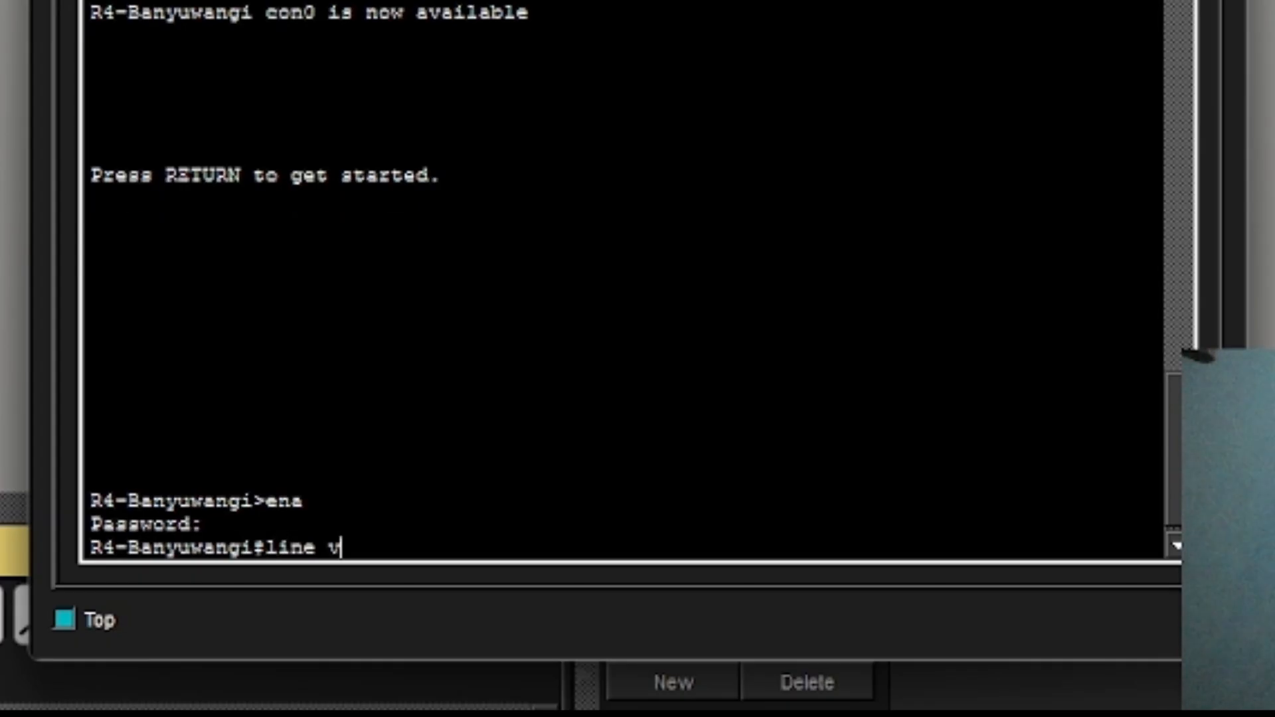
type("ty 0 4")
key("Return")
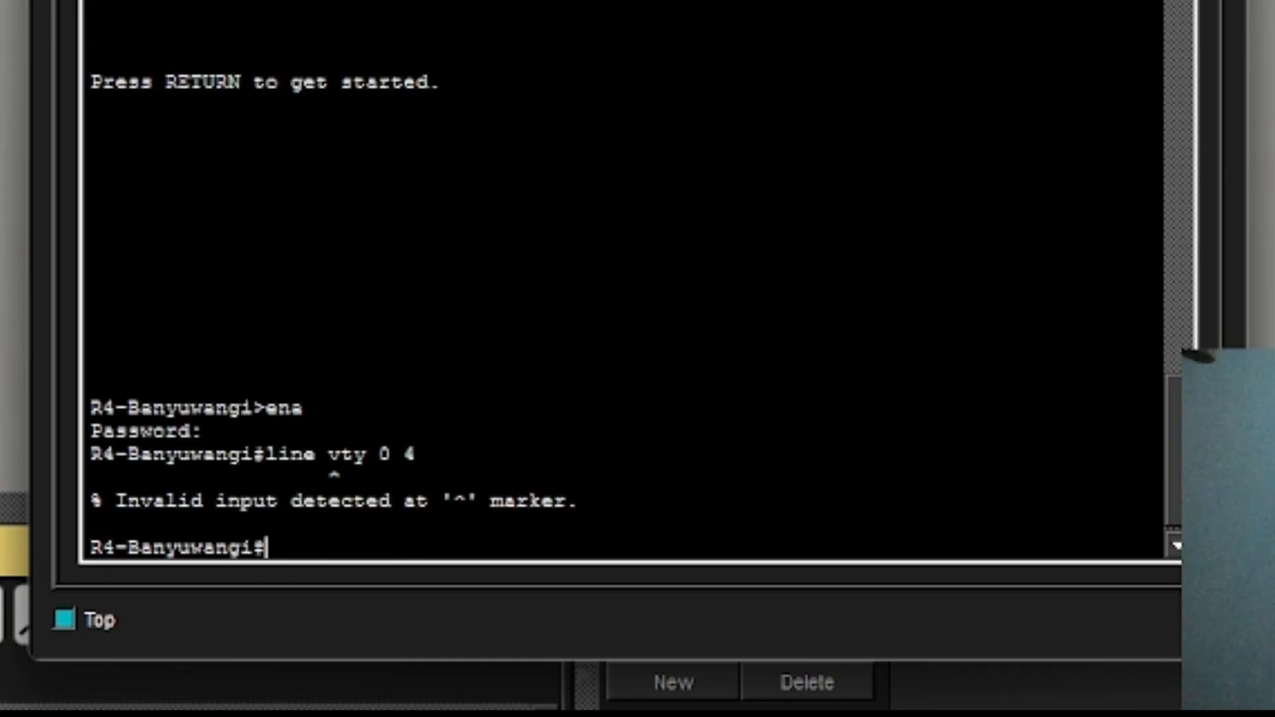
type("conf t")
key("Return")
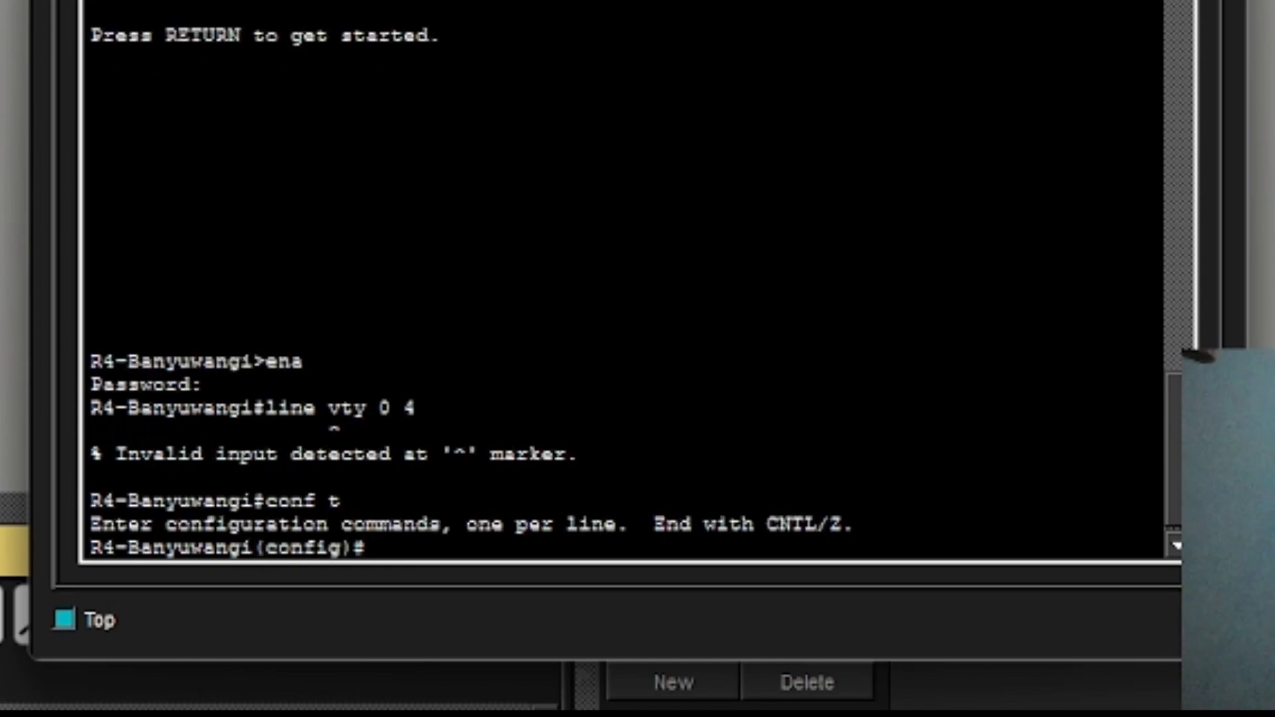
type("line vty")
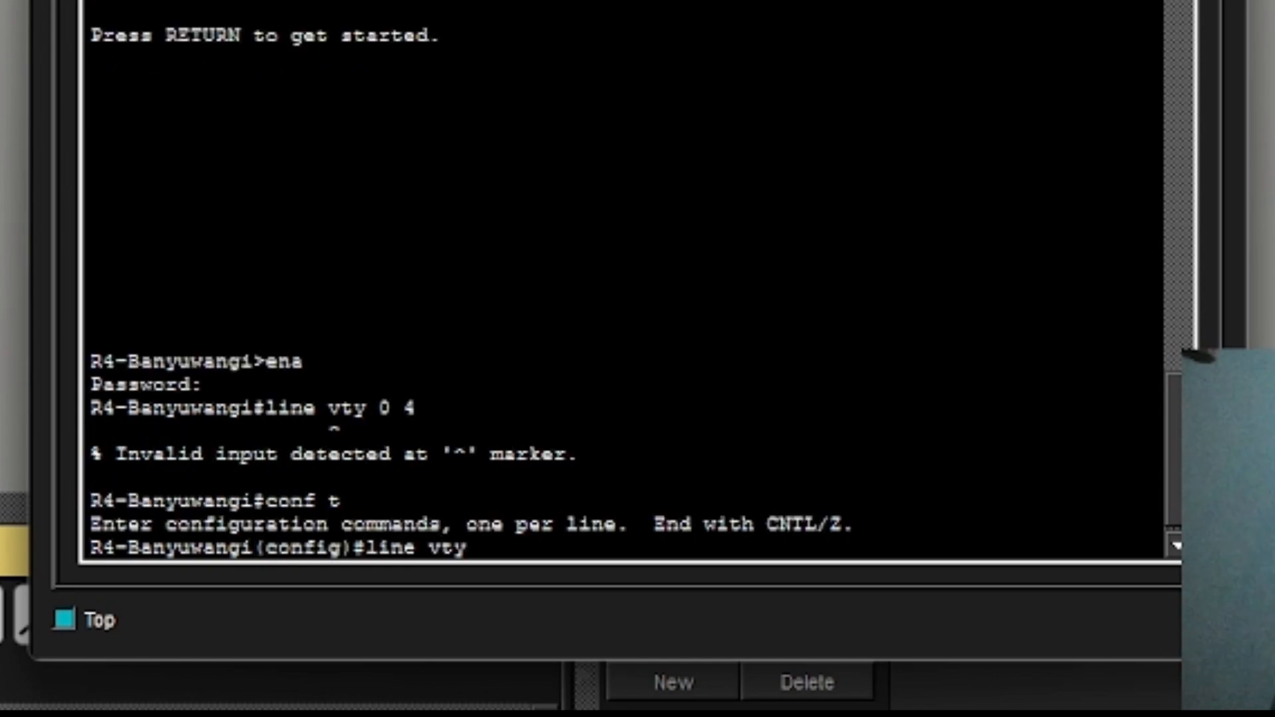
type(" 0 4")
key("Return")
Set the VTY line password, require login, and allow only telnet input.
type("p")
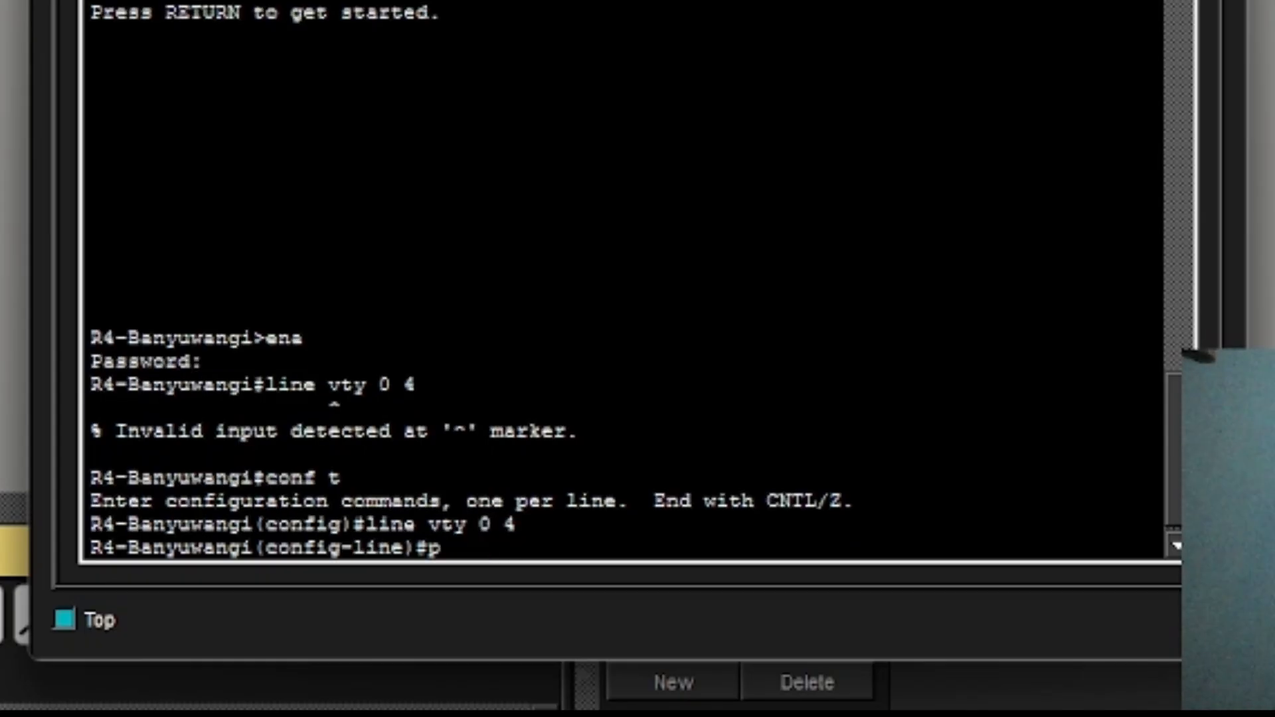
type("assword ")
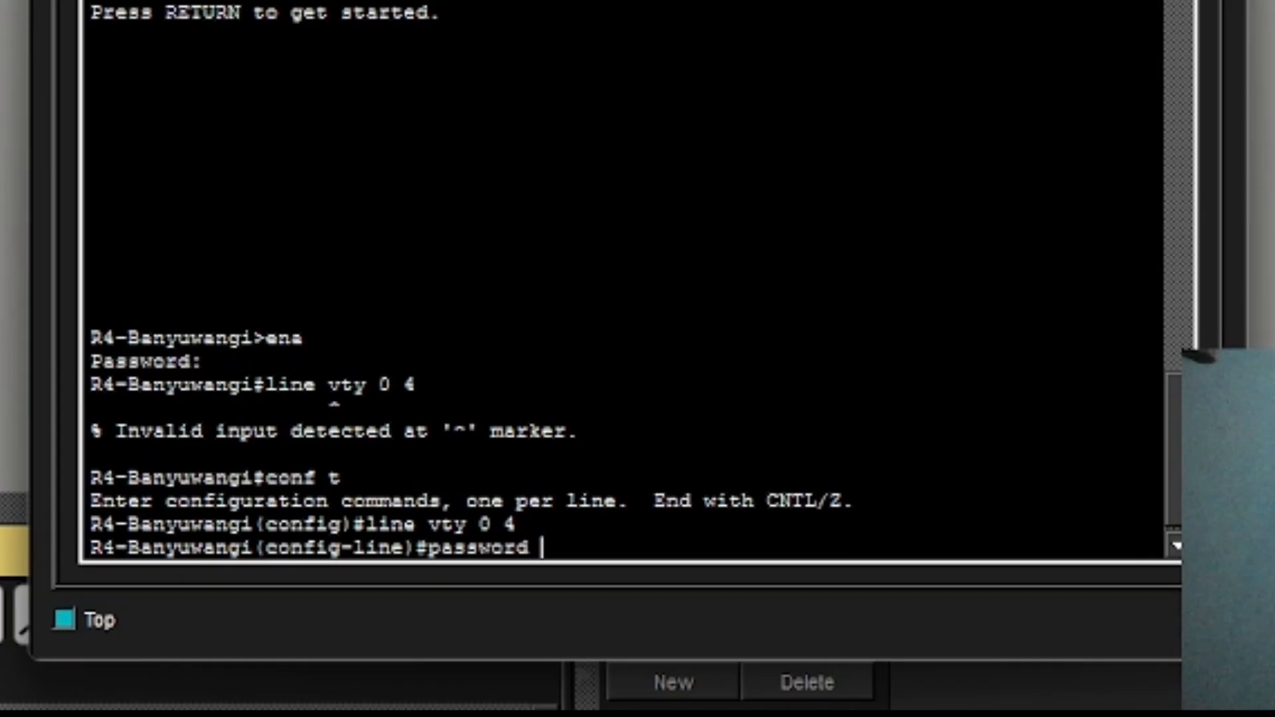
type("uas")
key("Return")
type("line)#l")
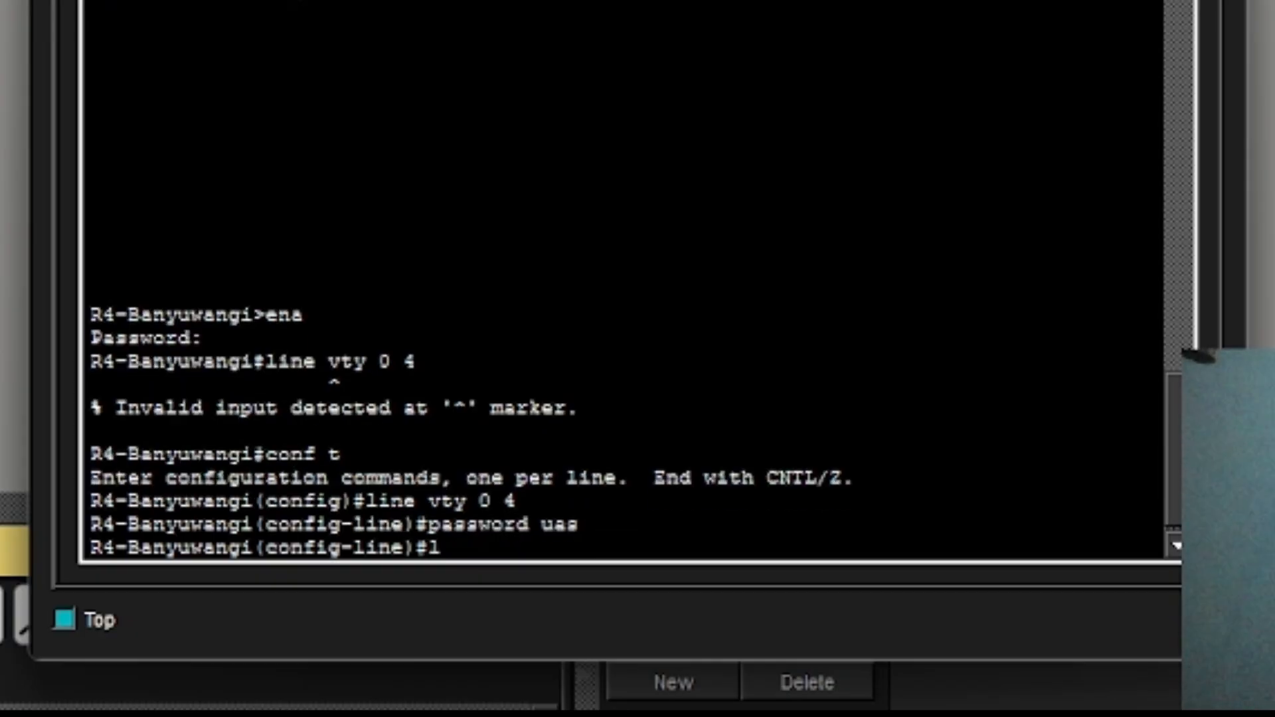
type("og")
type("9n")
key("BackSpace")
key("BackSpace")
type("in")
key("Return")
type("trab")
key("BackSpace")
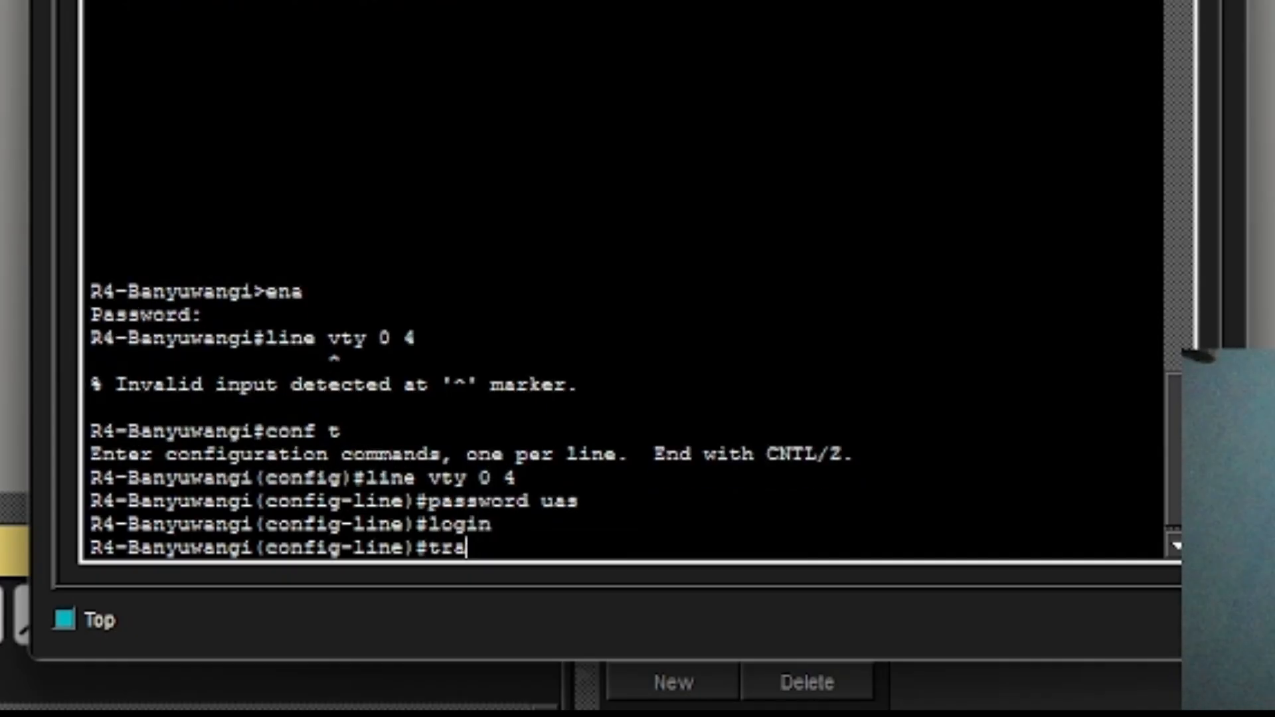
type("nspo")
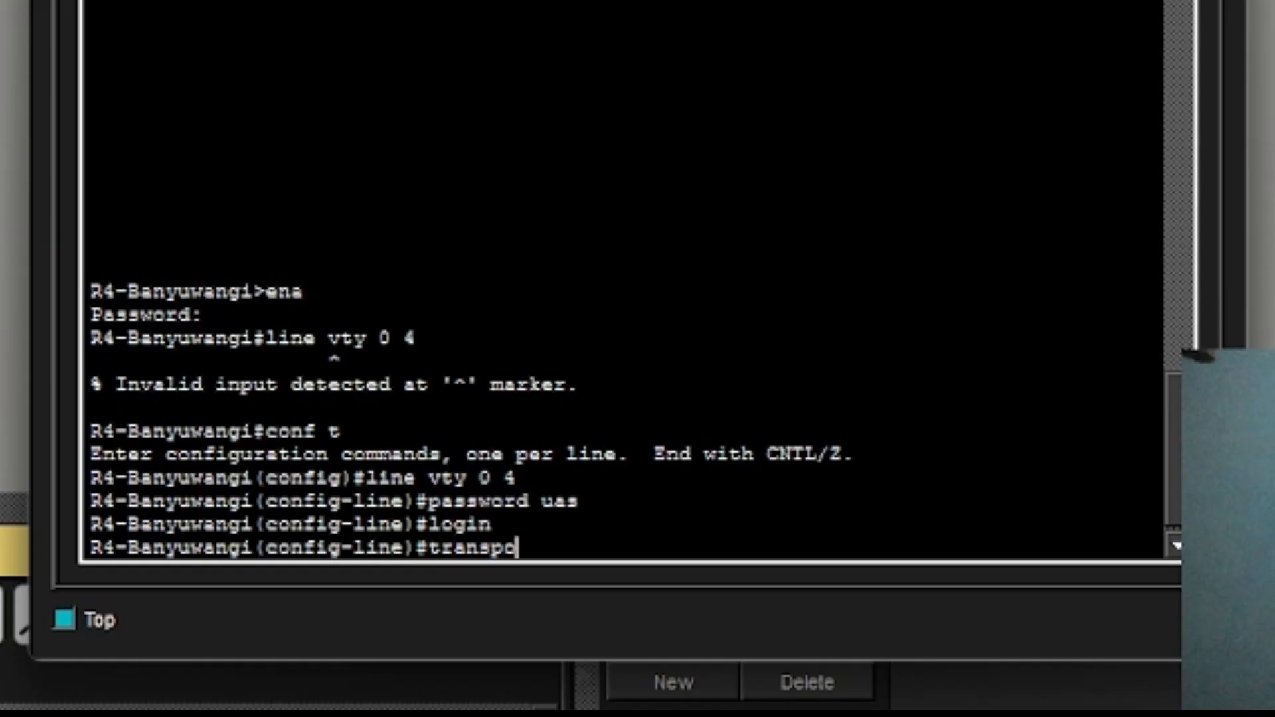
key("Tab")
type("in")
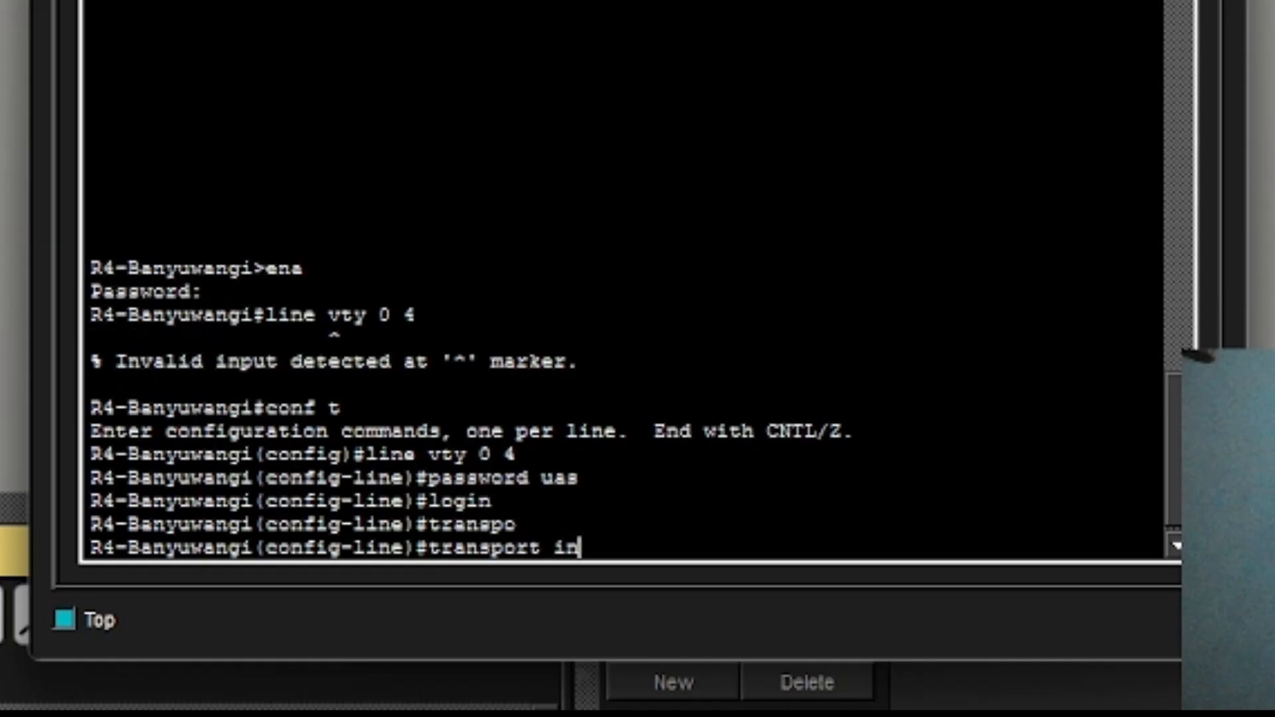
type("put telnet")
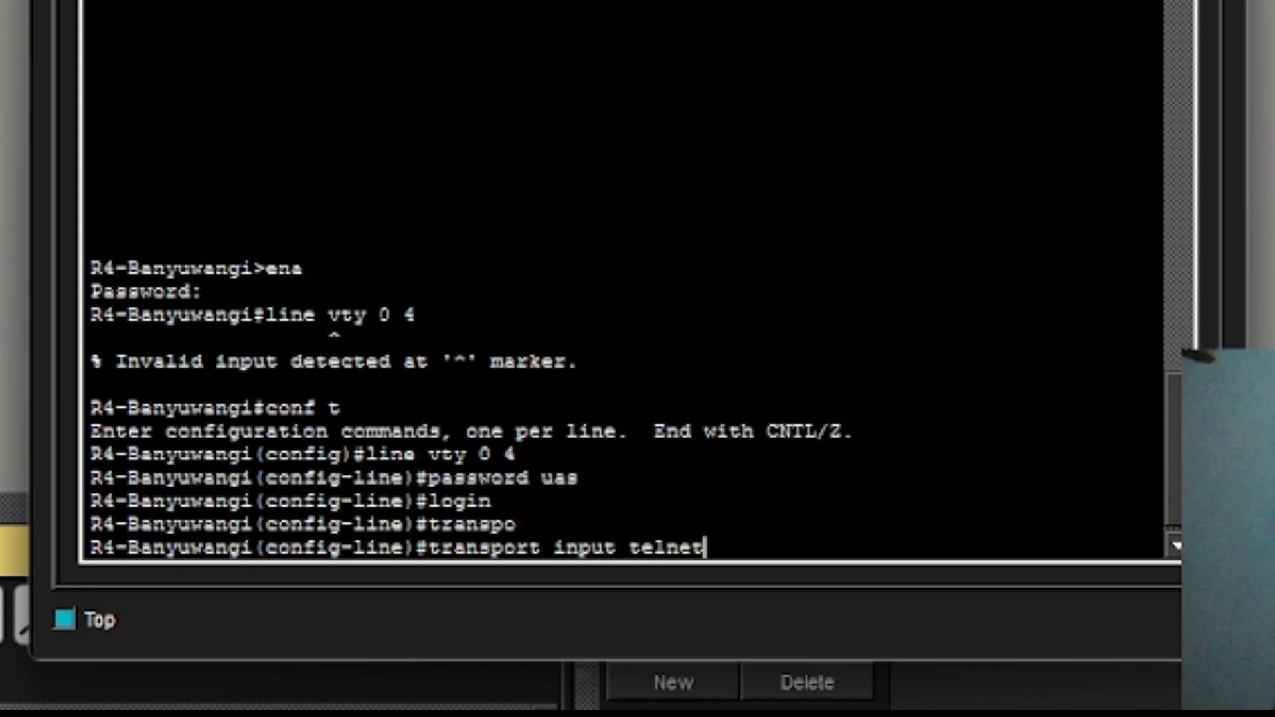
key("Return")
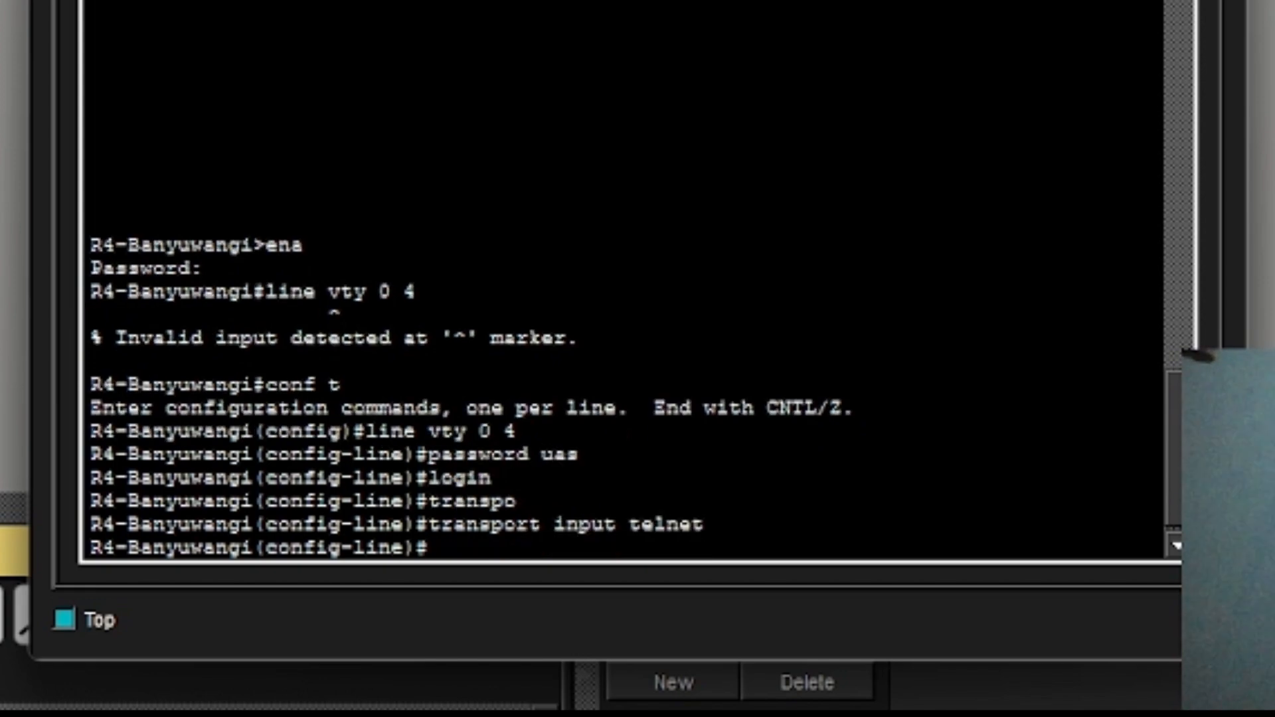
Exit to privileged mode and save R4-Banyuwangi's configuration with wr.
type("exi")
key("Return")
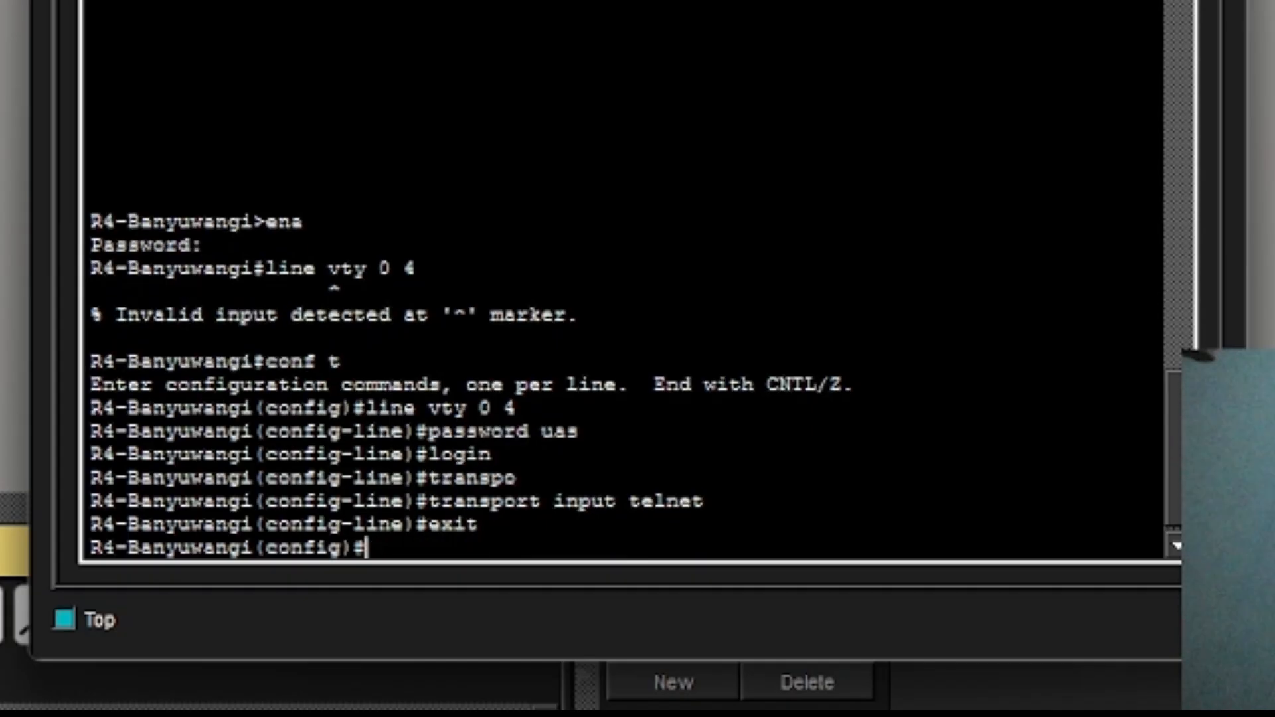
type("end")
key("Return")
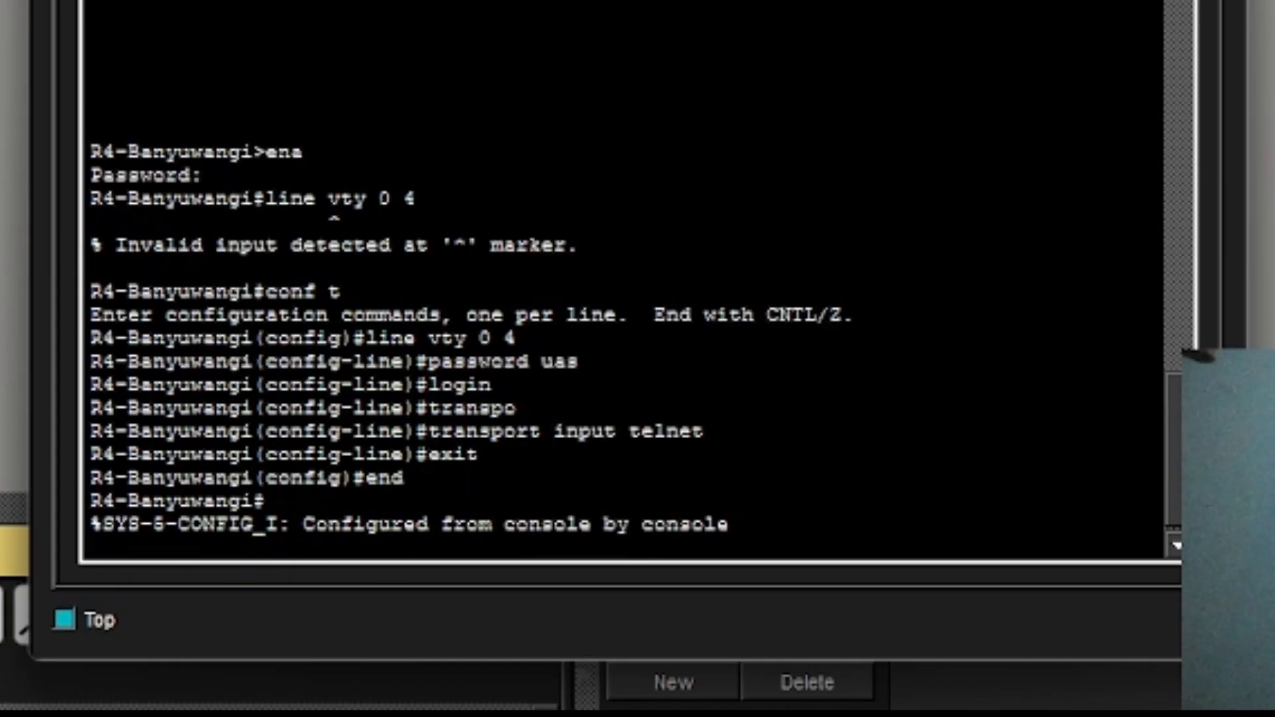
key("Return")
type("wr")
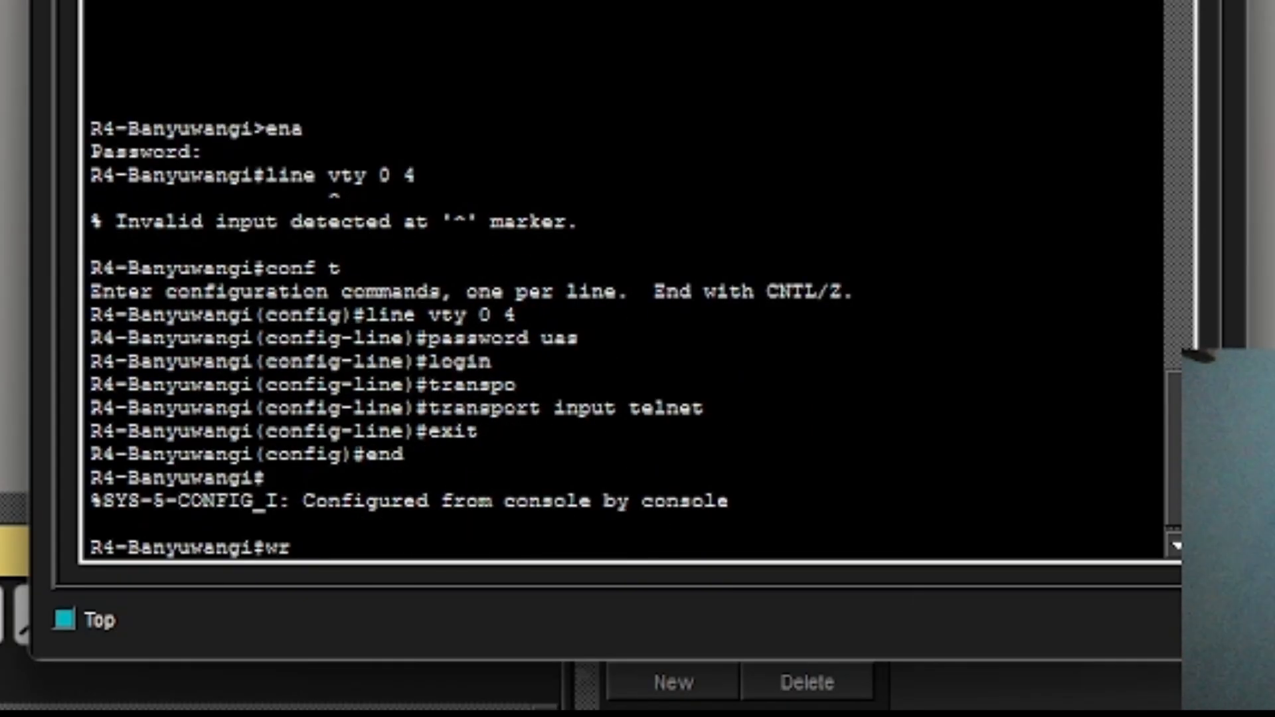
key("Return")
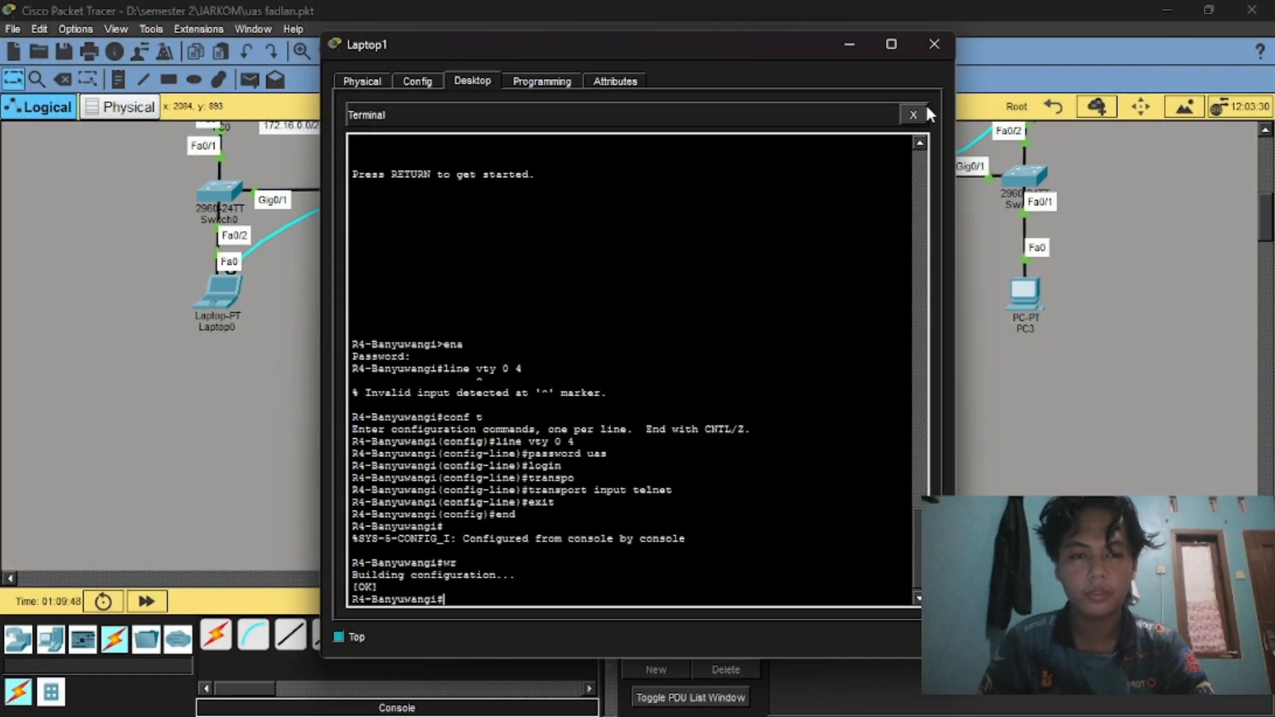
Close Laptop1 and bring up Laptop0's device window.
left_click(934, 44)
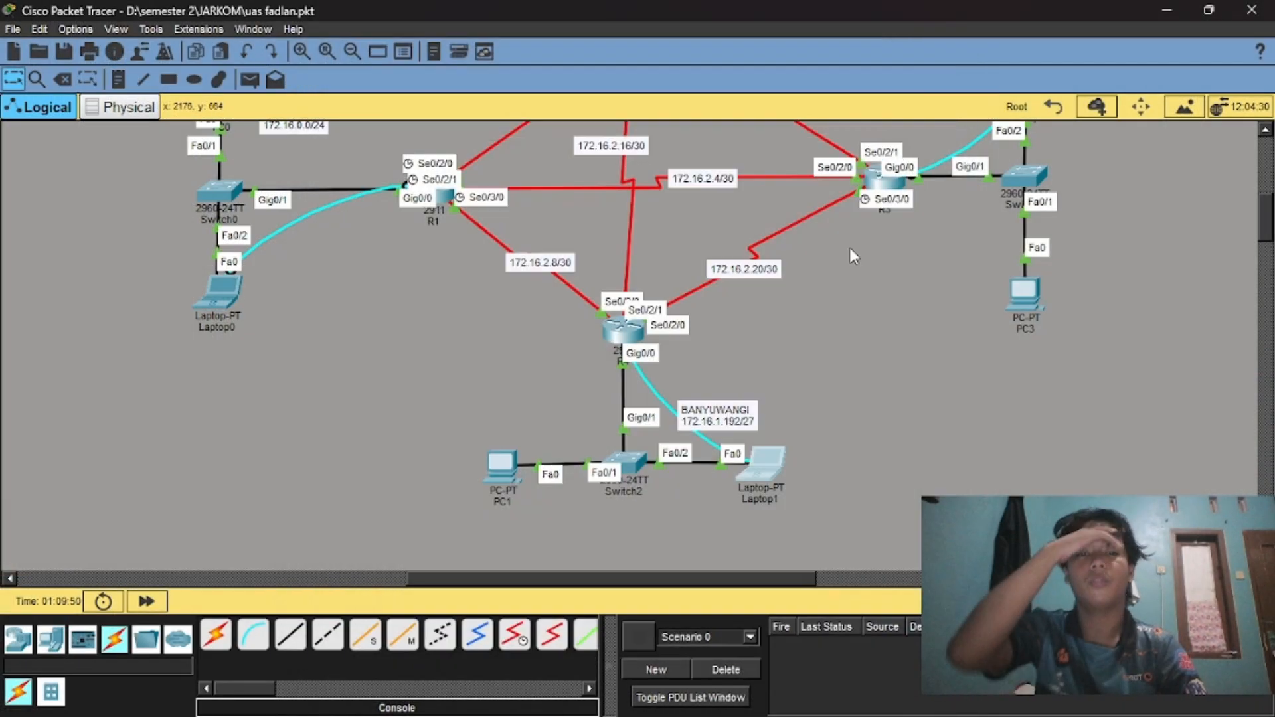
scroll(852, 252, "up", 3)
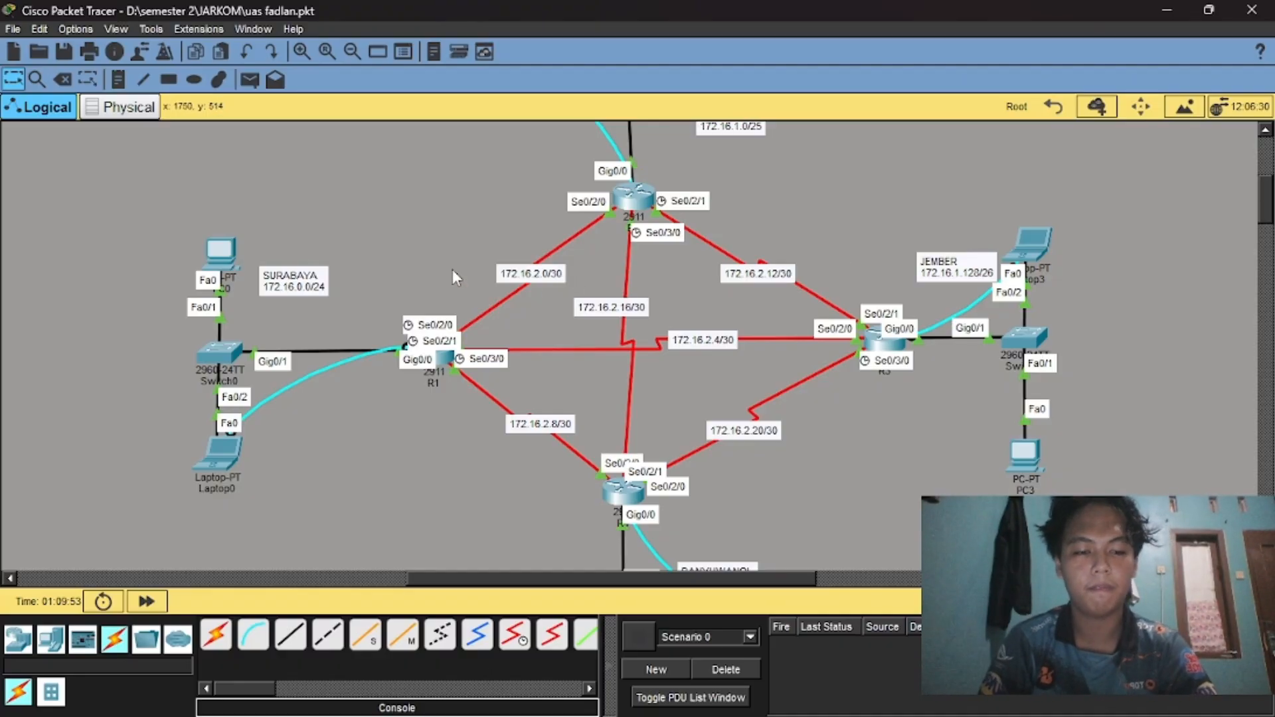
left_click(218, 452)
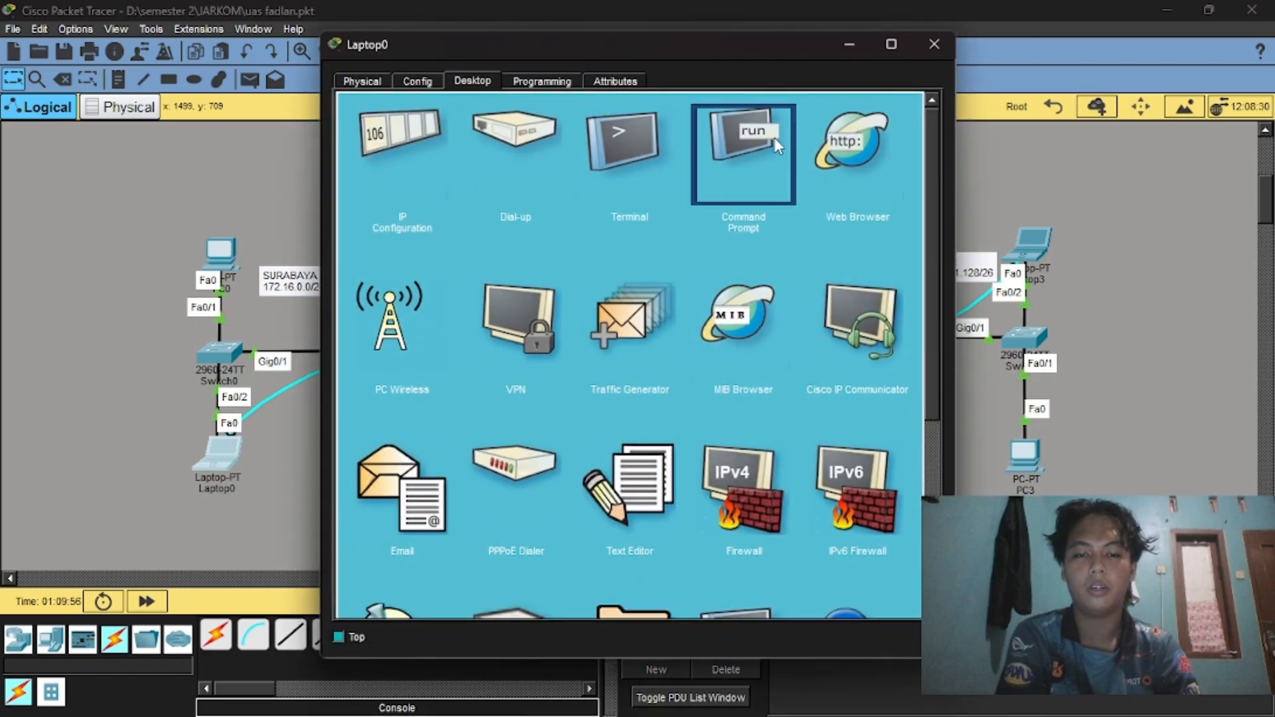
From Laptop0's Command Prompt, telnet to 172.16.0.1, enter the VTY password, and request enable mode.
left_click(776, 139)
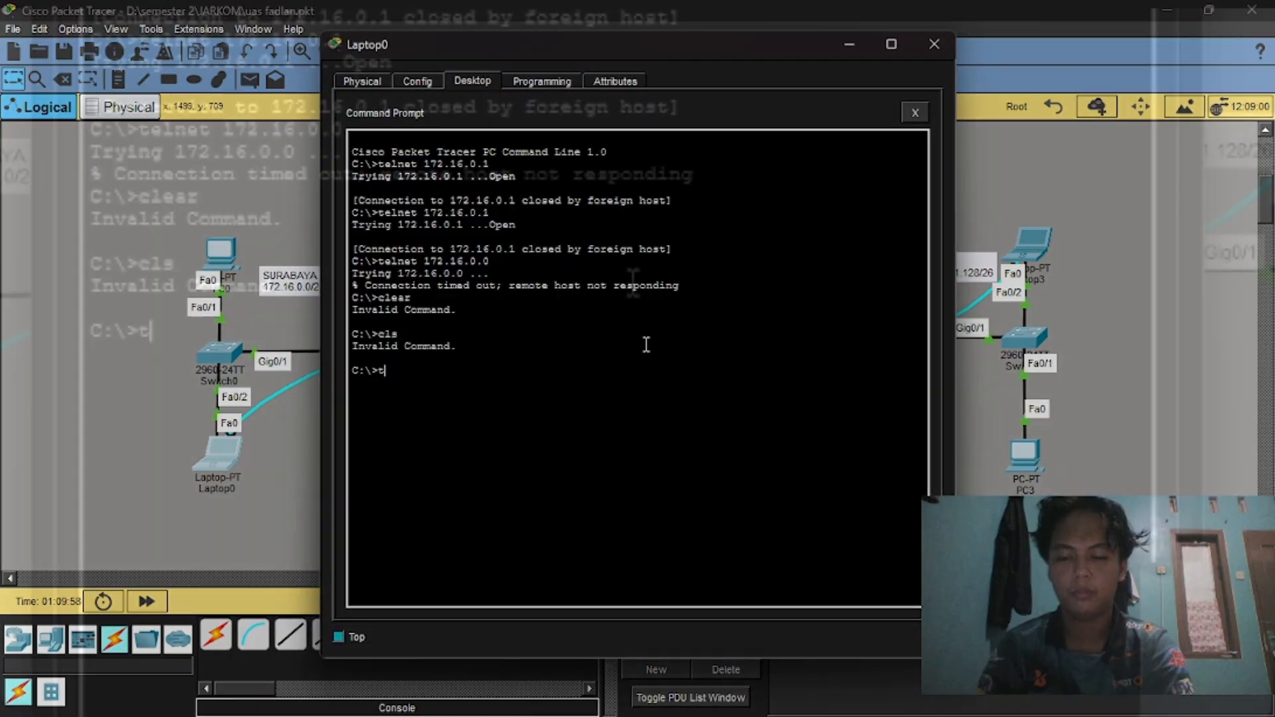
type("tel")
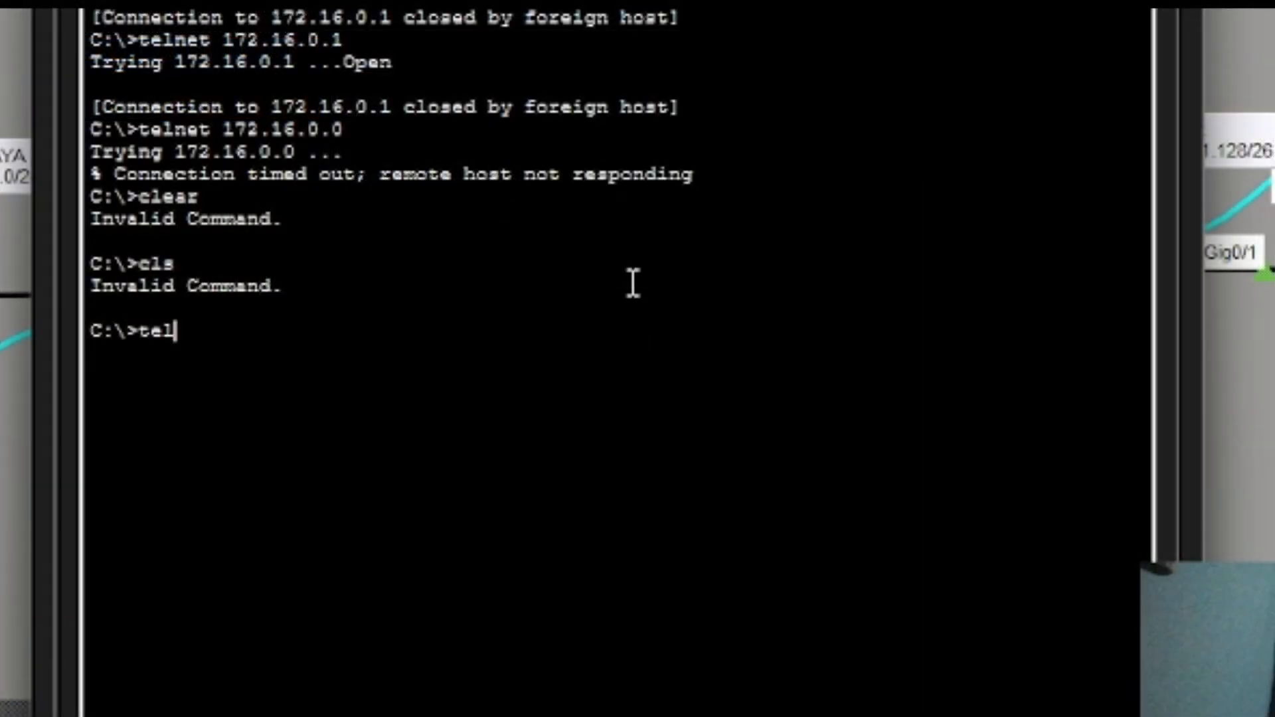
type("net")
type("12")
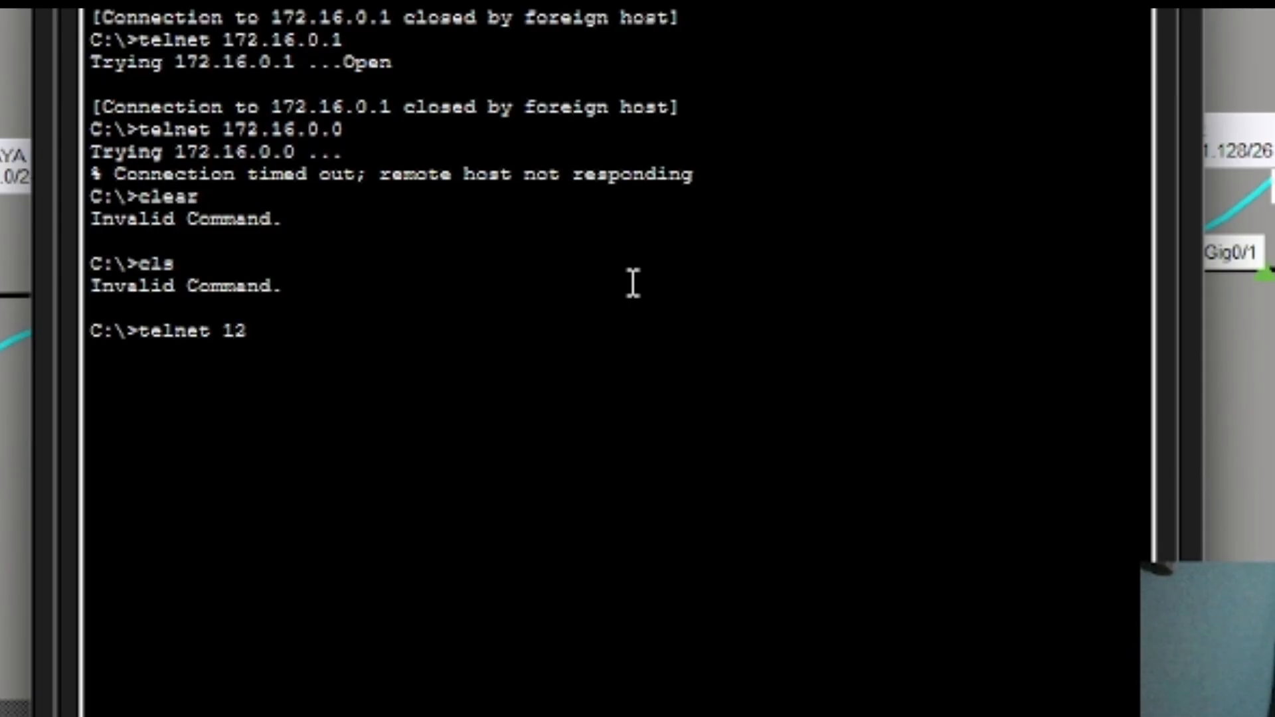
key("BackSpace")
type("72")
type(".1")
type("6.01")
type(".1")
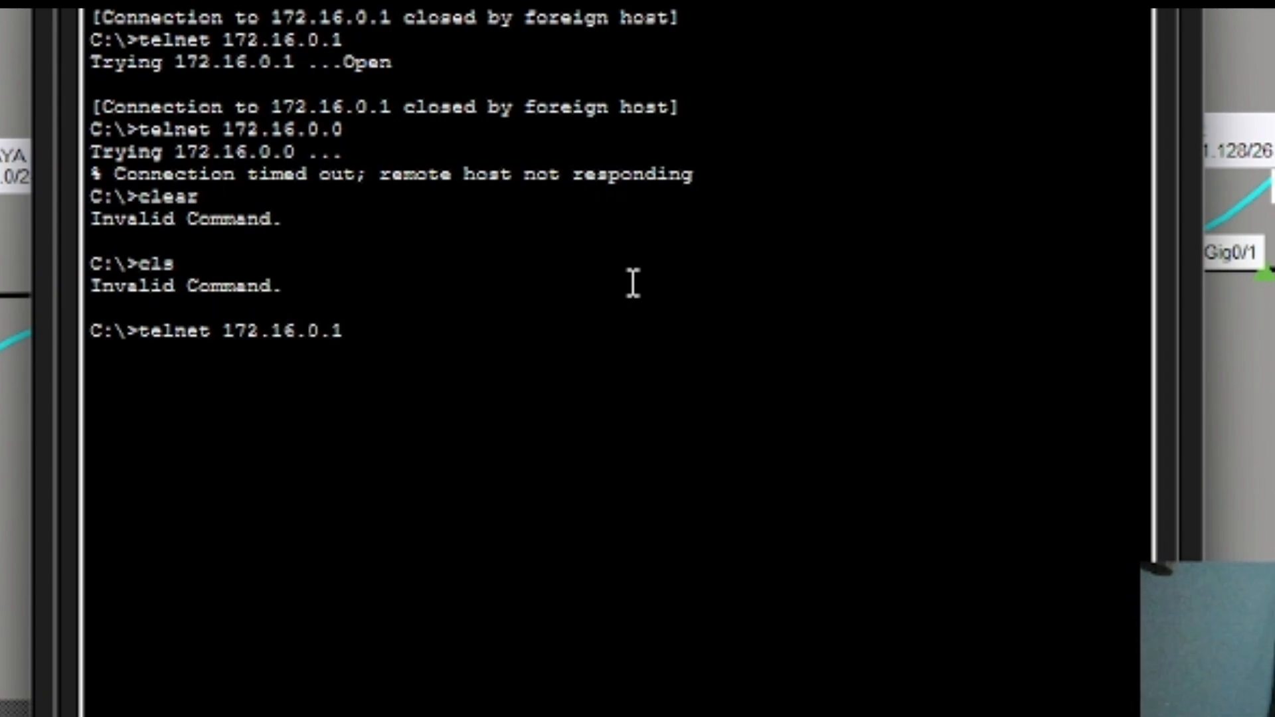
key("Return")
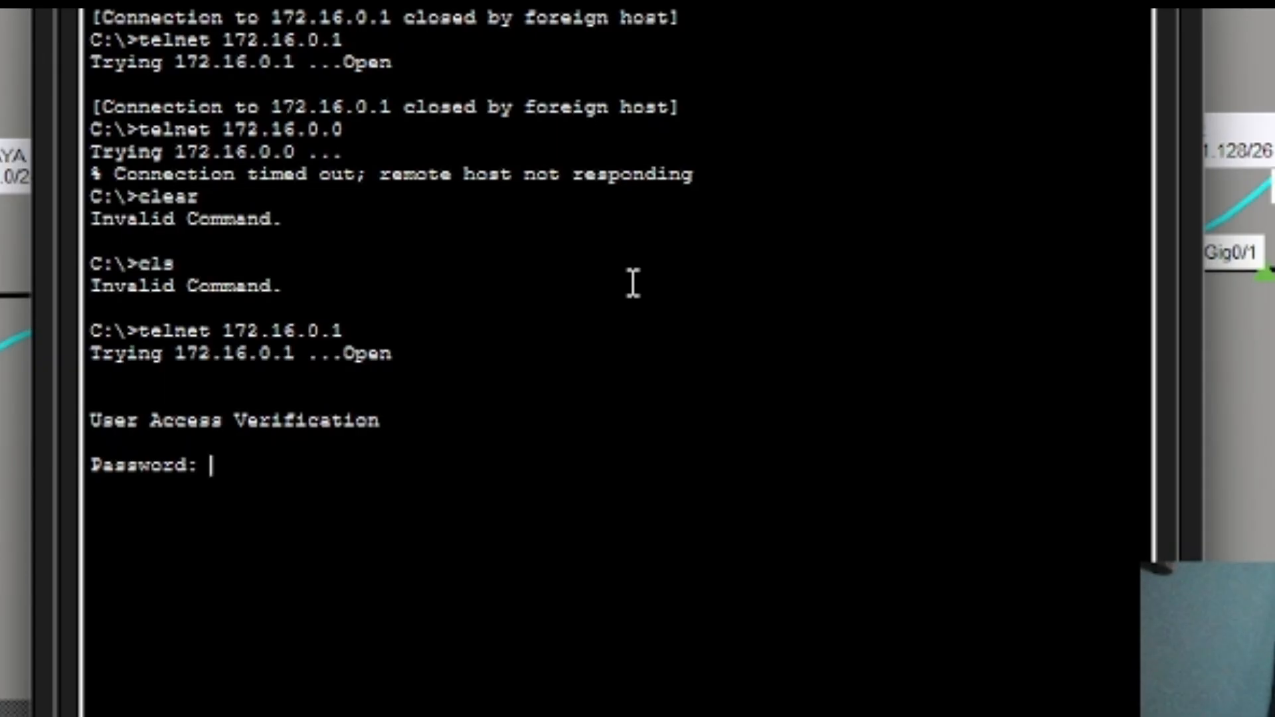
key("Return")
type("ena")
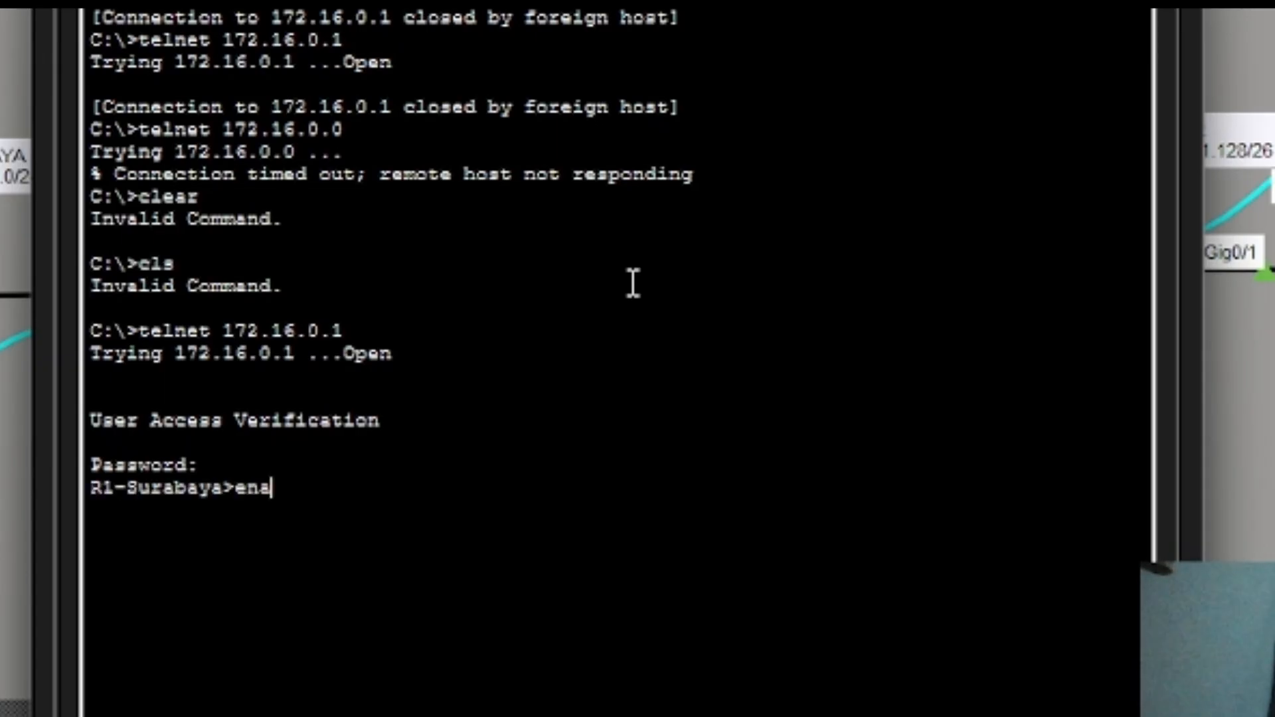
key("Return")
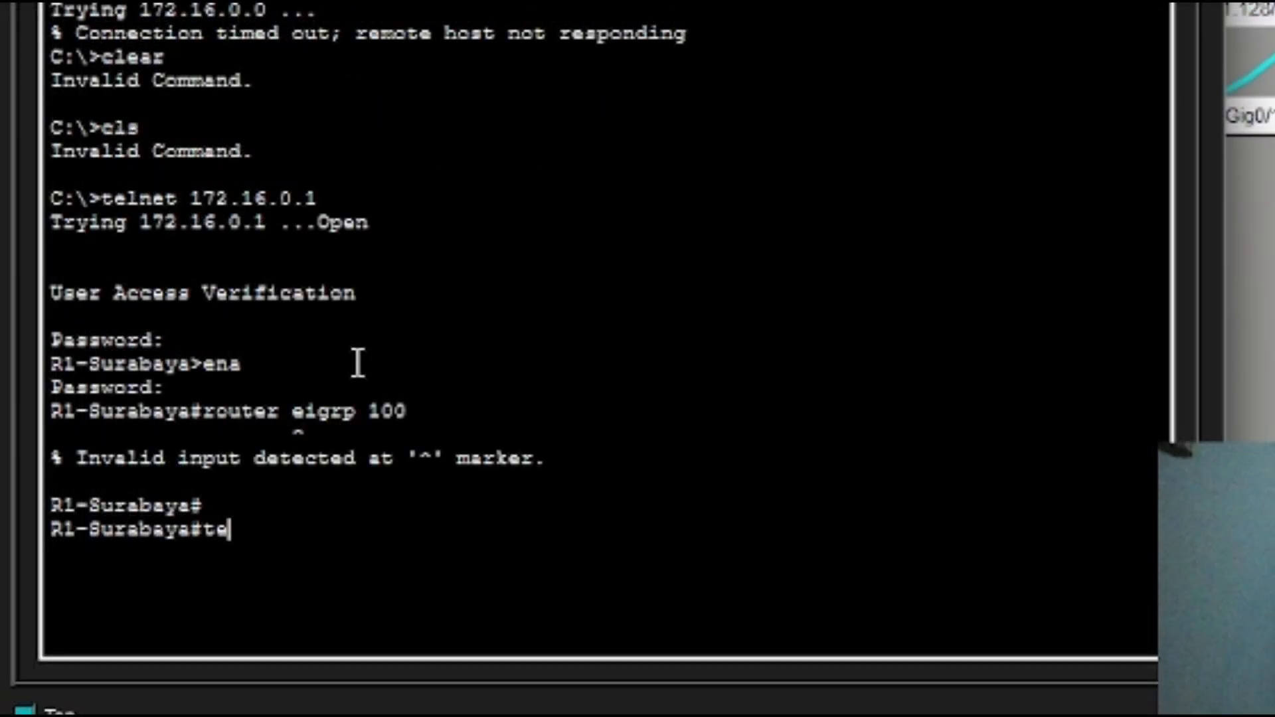
Enter global configuration on R1-Surabaya and start the EIGRP 100 routing process.
key("BackSpace")
key("BackSpace")
type("conf t")
key("Return")
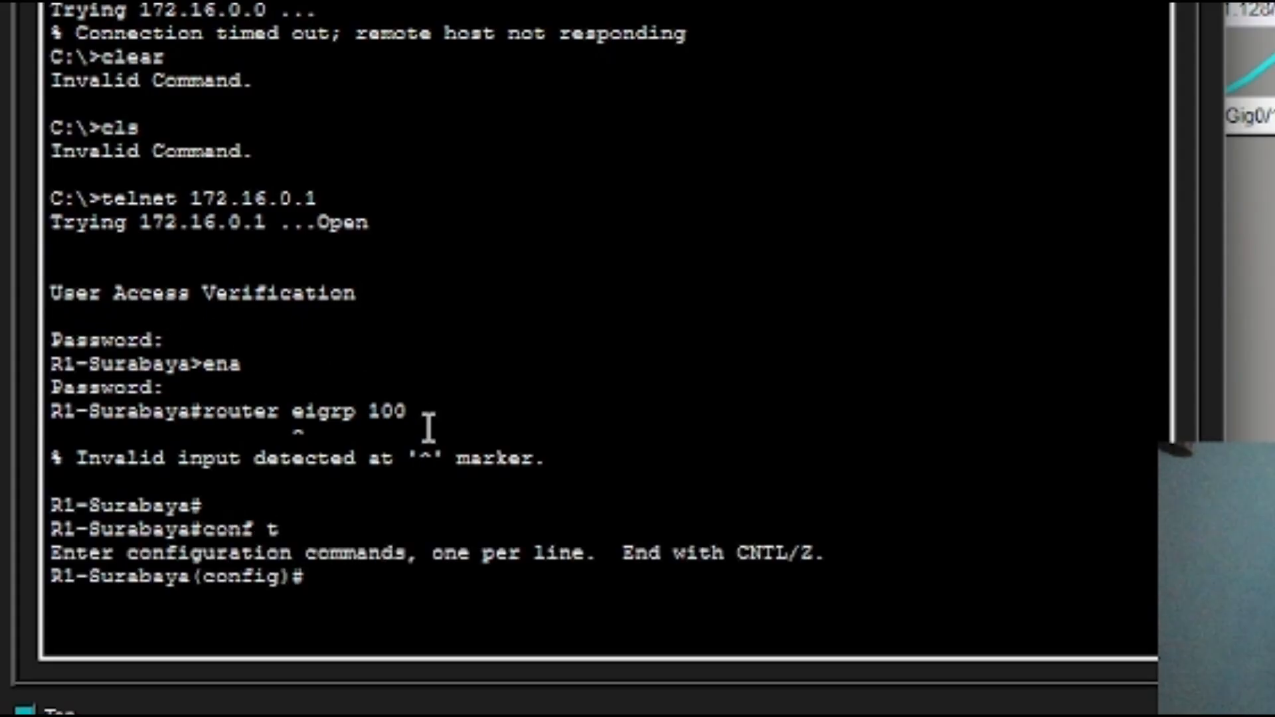
type("router eig")
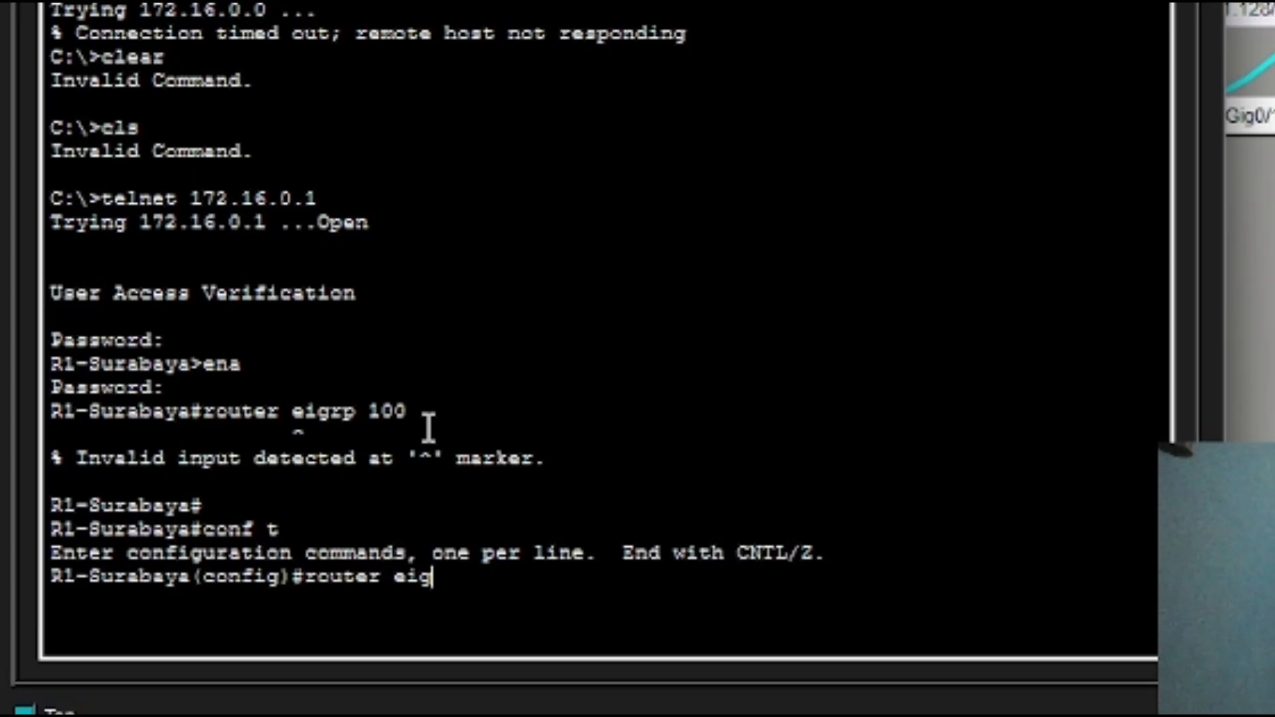
type("rp 100")
key("Return")
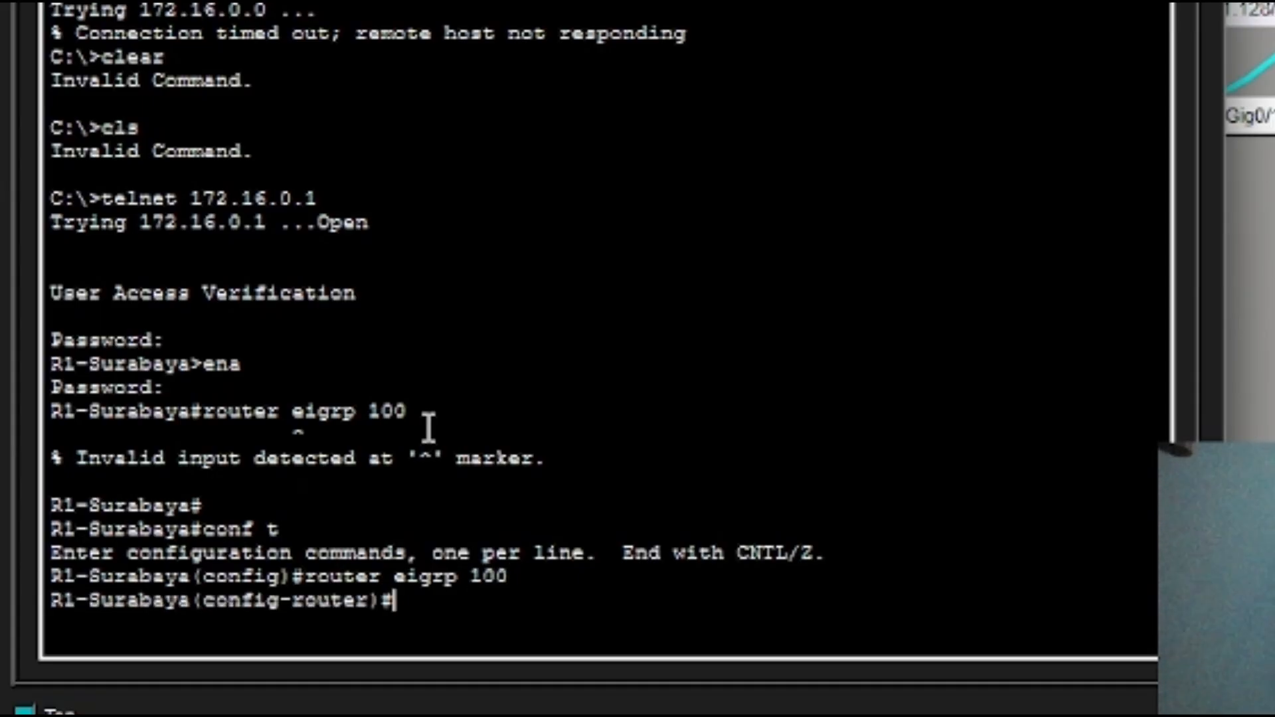
Advertise network 172.16.0.0 with wildcard 0.0.255.255 in EIGRP 100.
type("netwo")
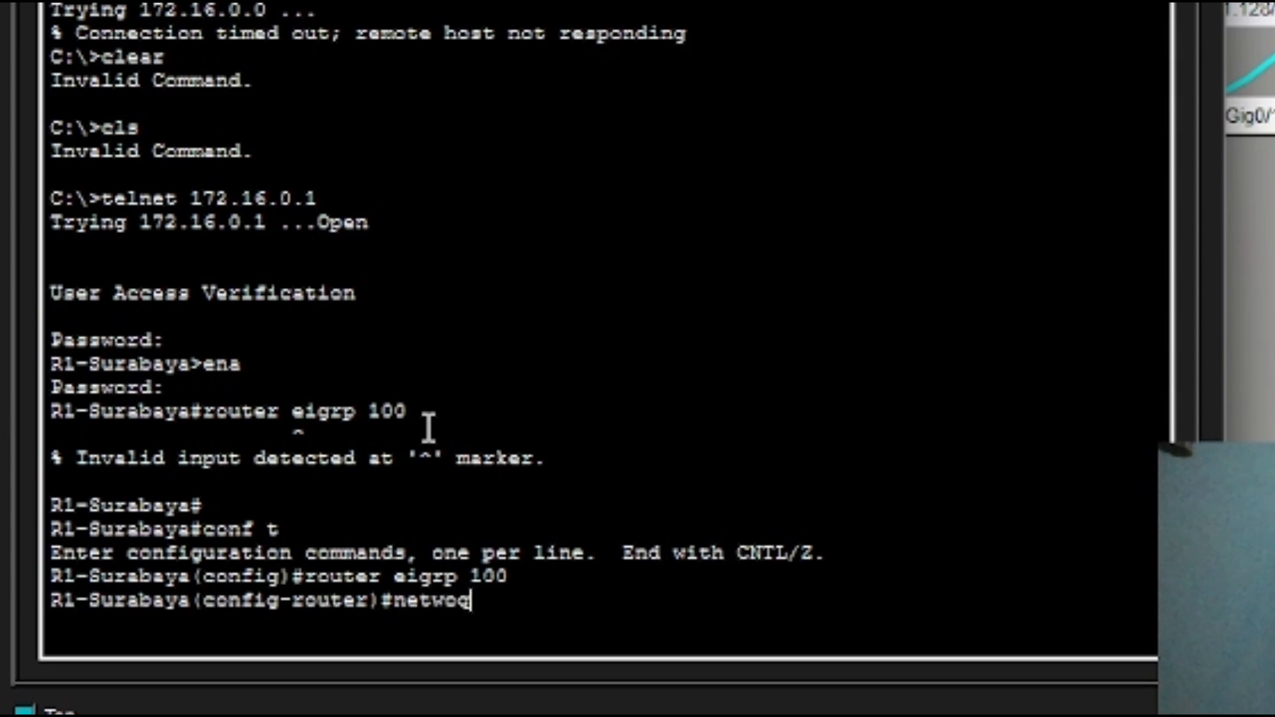
key("Tab")
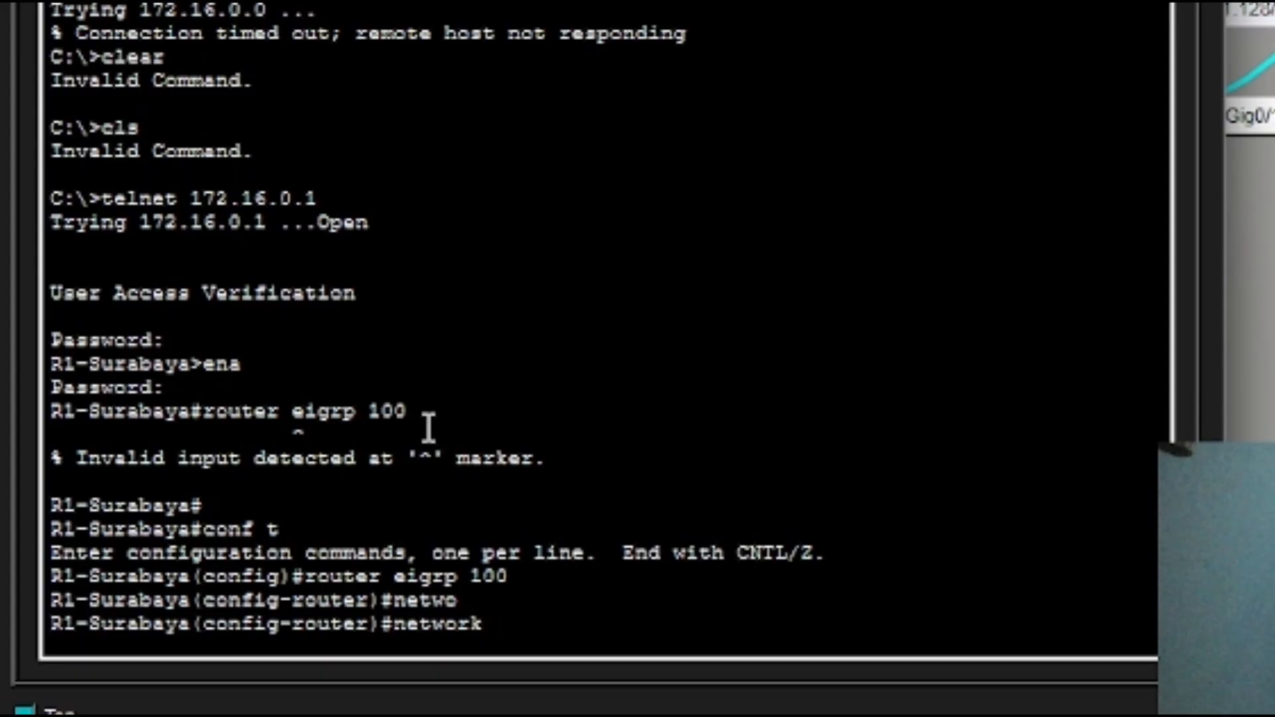
type("172.16")
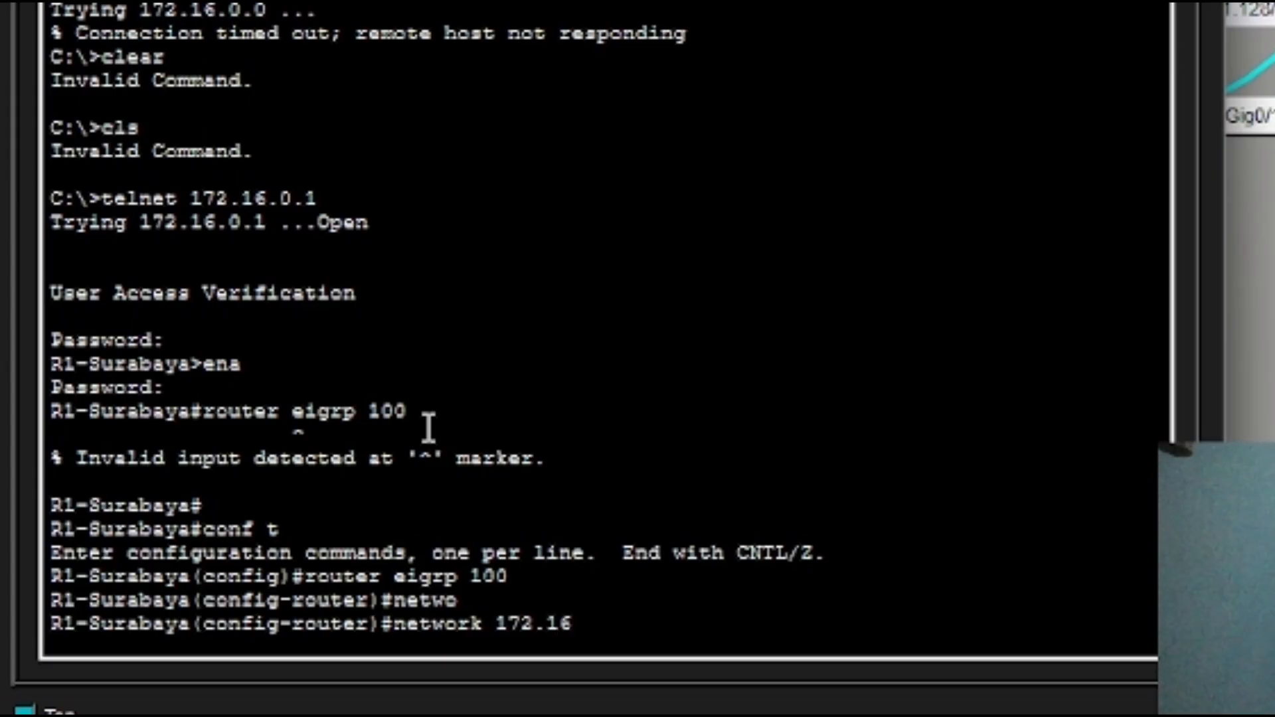
type(".0.0 0.0")
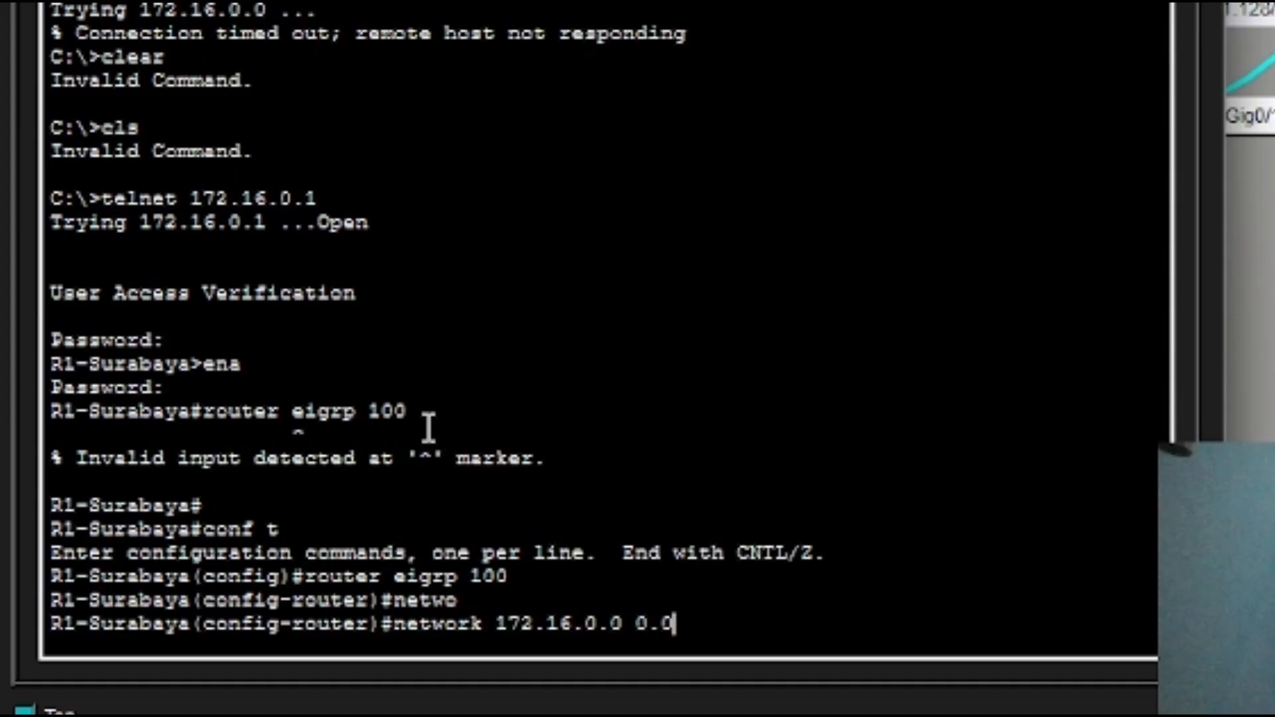
type(".265")
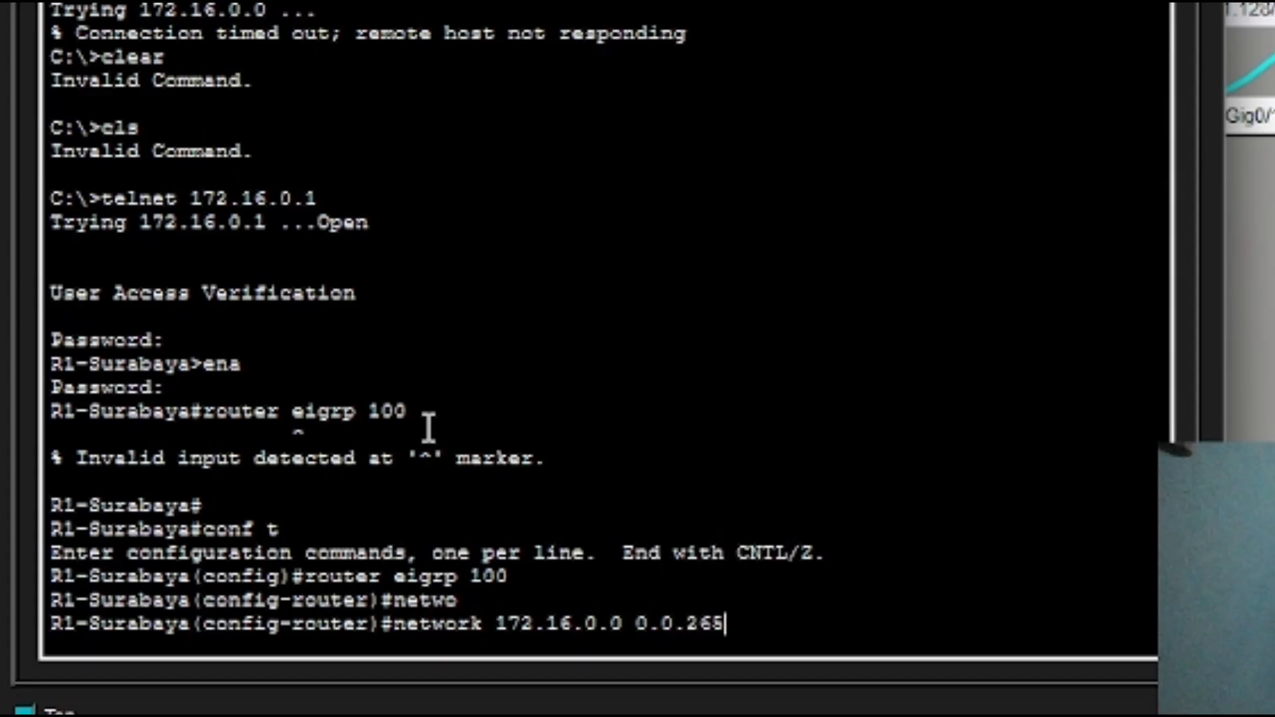
key("BackSpace")
key("BackSpace")
type("55.255")
key("Return")
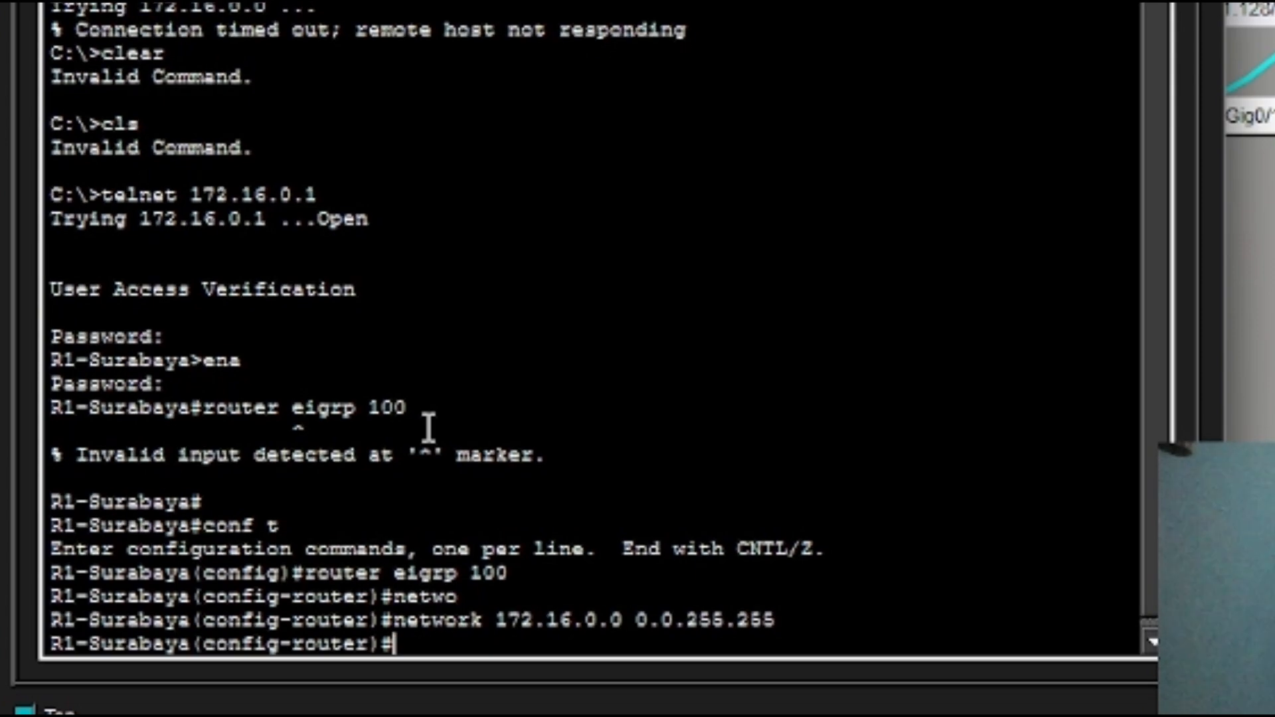
Rework the recalled network line into 1.1.1.0 0.0.0.255, trimming the extra 5.
key("Up")
key("Left")
key("Right")
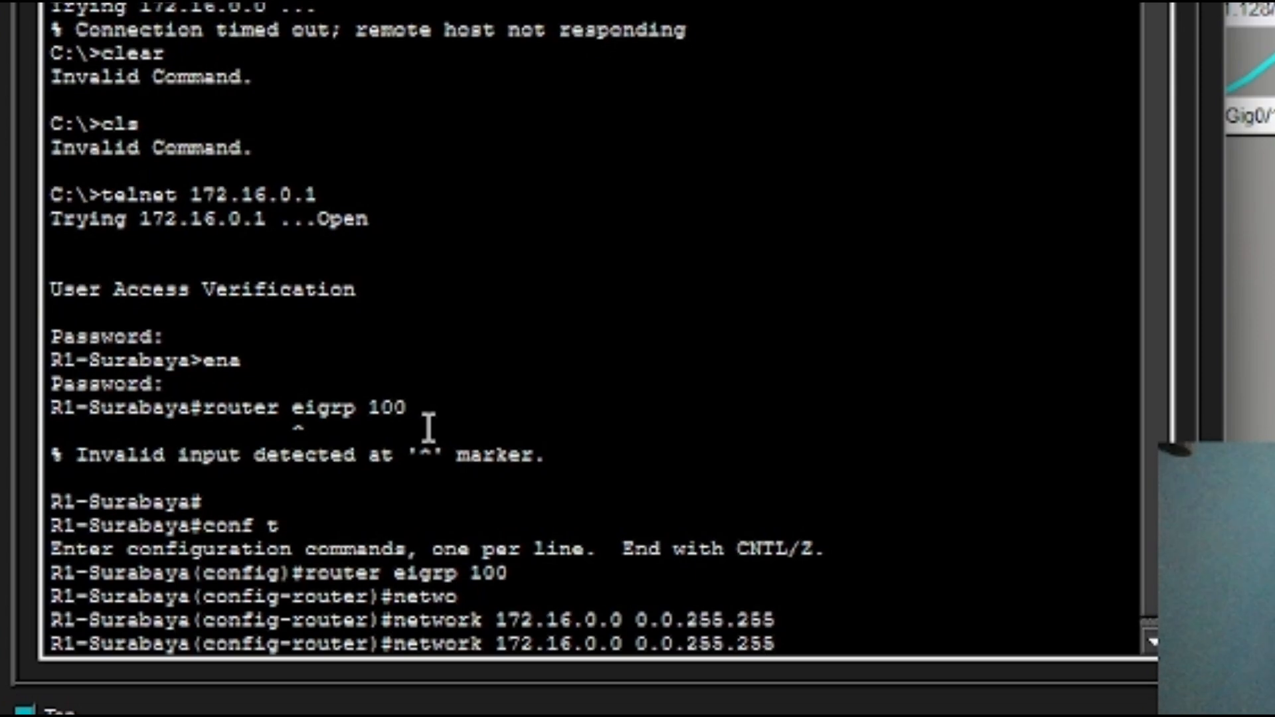
key("BackSpace")
key("BackSpace")
key("BackSpace")
key("BackSpace")
key("BackSpace")
key("BackSpace")
key("BackSpace")
key("BackSpace")
key("BackSpace")
key("BackSpace")
key("BackSpace")
key("BackSpace")
key("BackSpace")
key("BackSpace")
key("BackSpace")
key("BackSpace")
key("BackSpace")
key("BackSpace")
key("BackSpace")
key("BackSpace")
key("BackSpace")
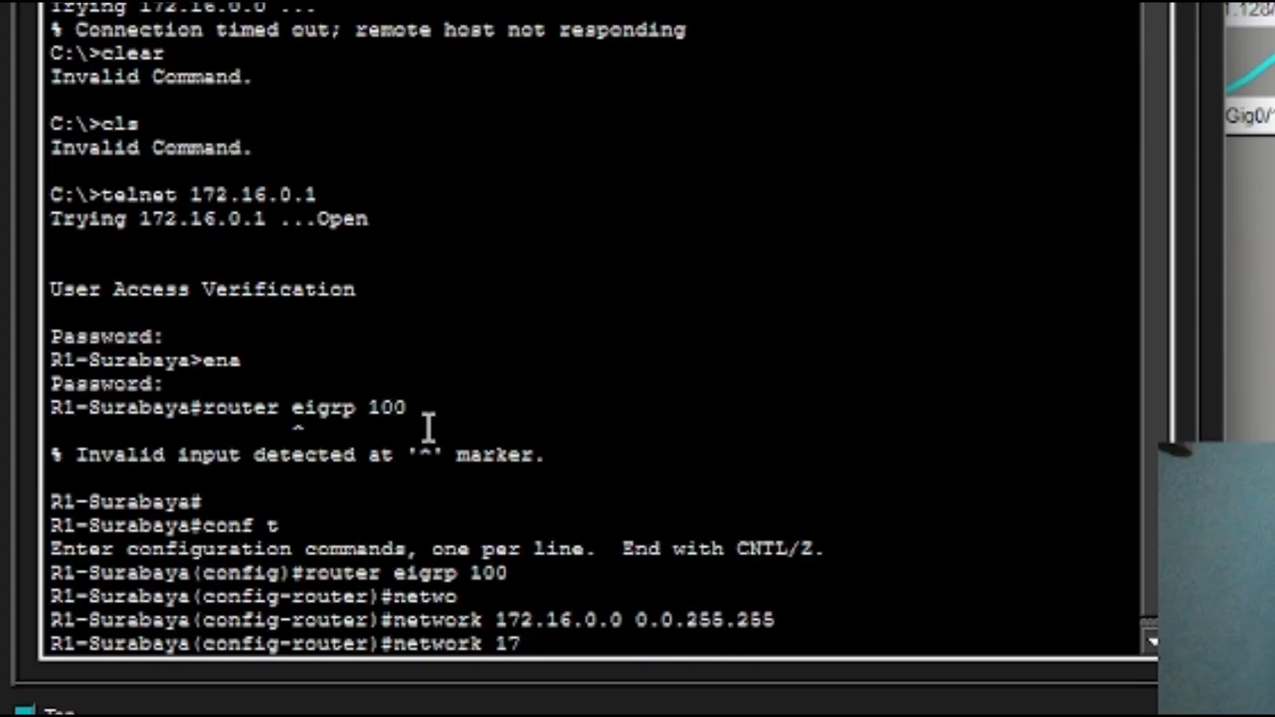
type("1.1.1.0 0.0")
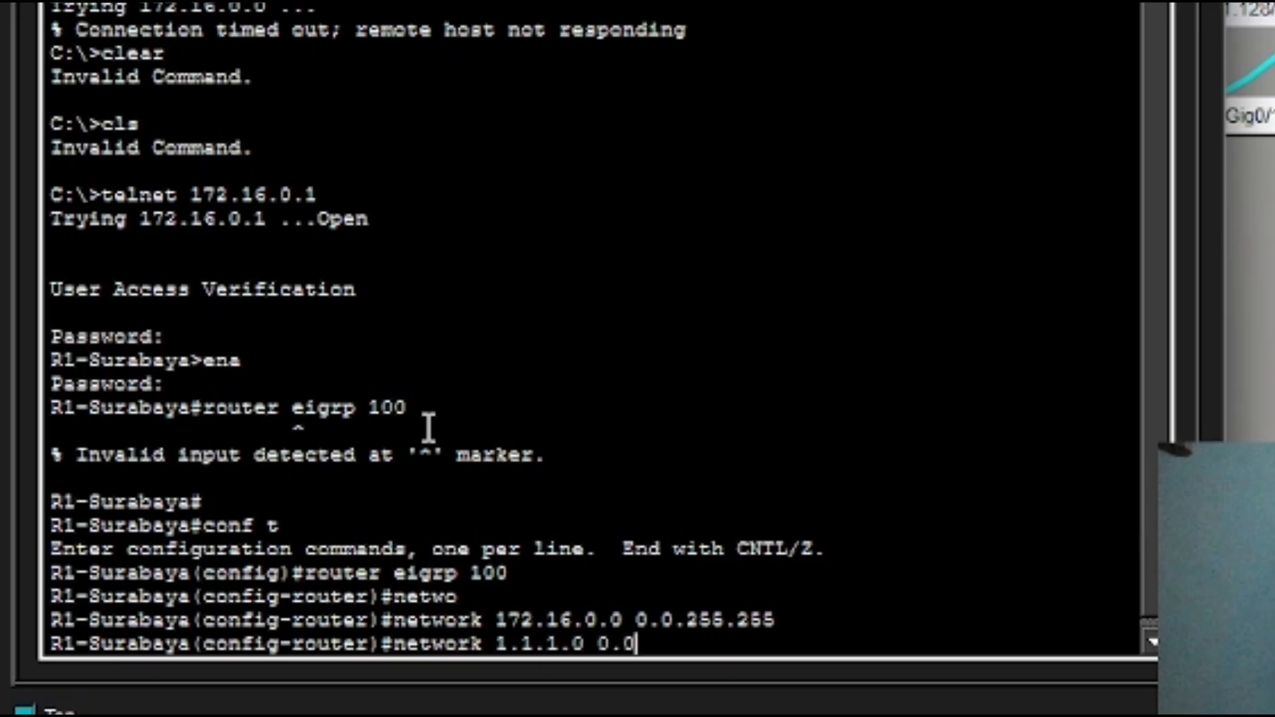
type(".0.2555")
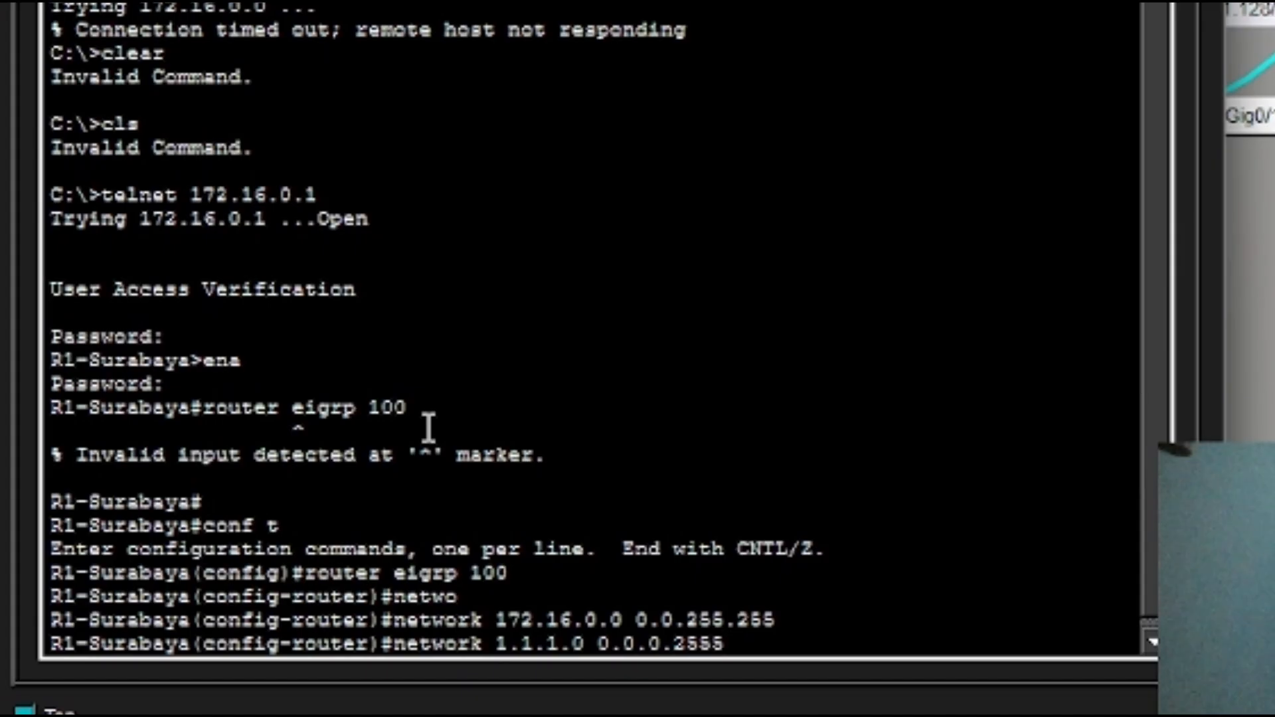
key("BackSpace")
Commit network 1.1.1.0 0.0.0.255 and disable EIGRP auto-summary on R1-Surabaya.
key("Return")
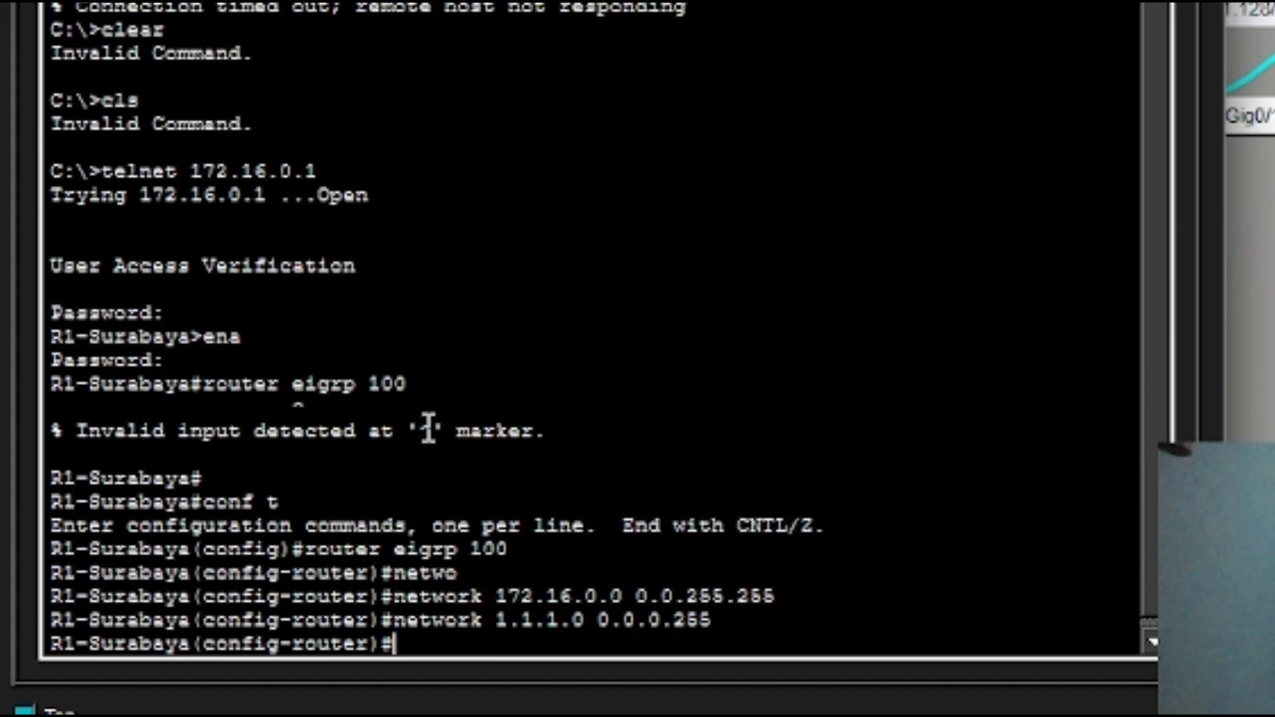
type("no")
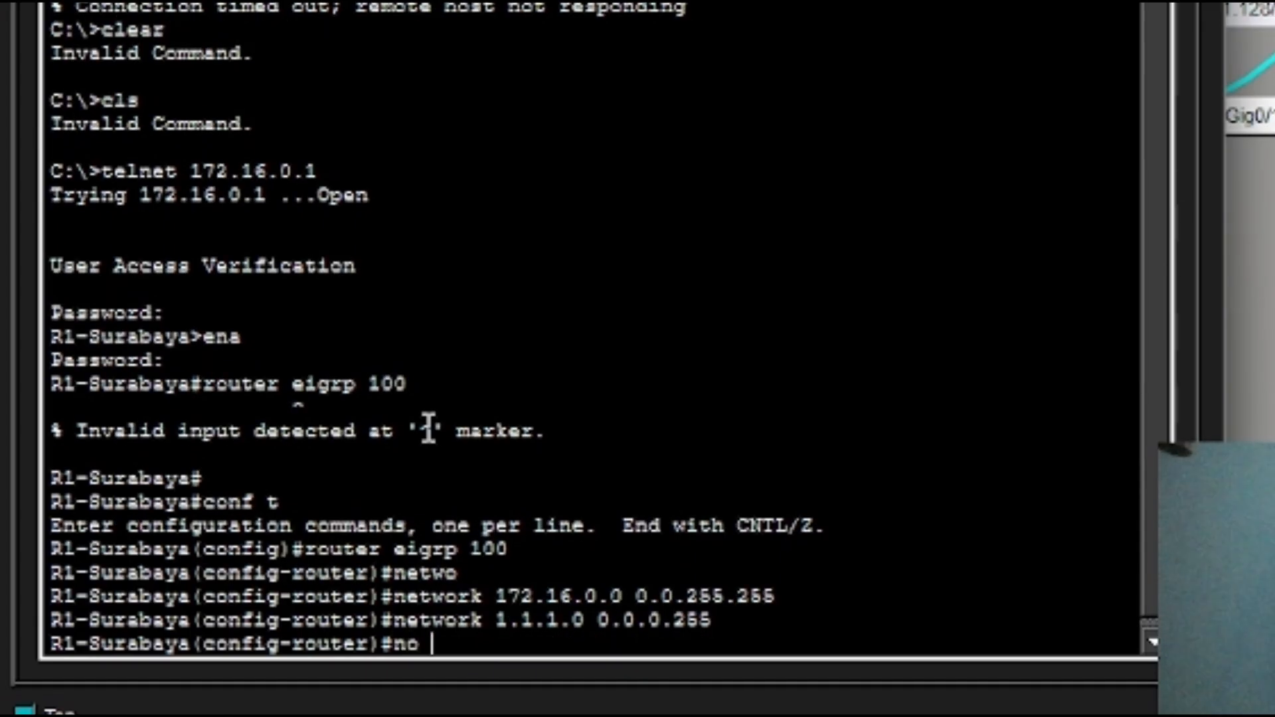
type(" auto")
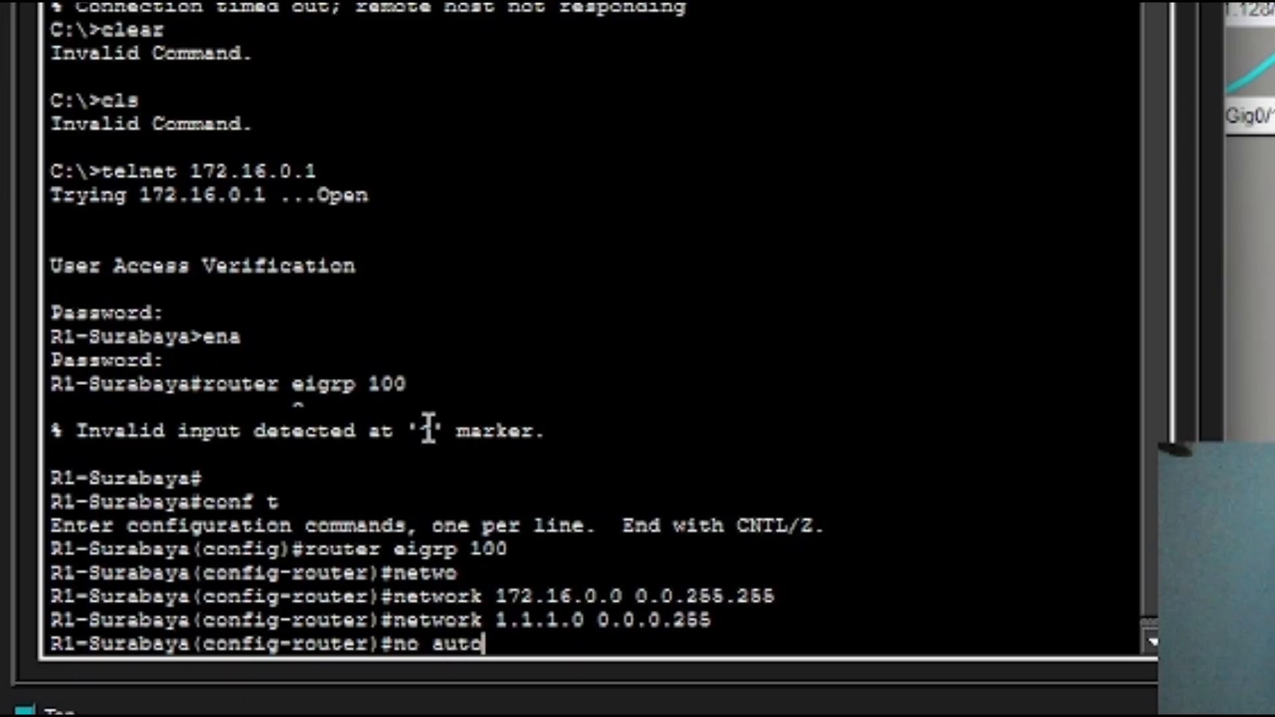
type("-summary")
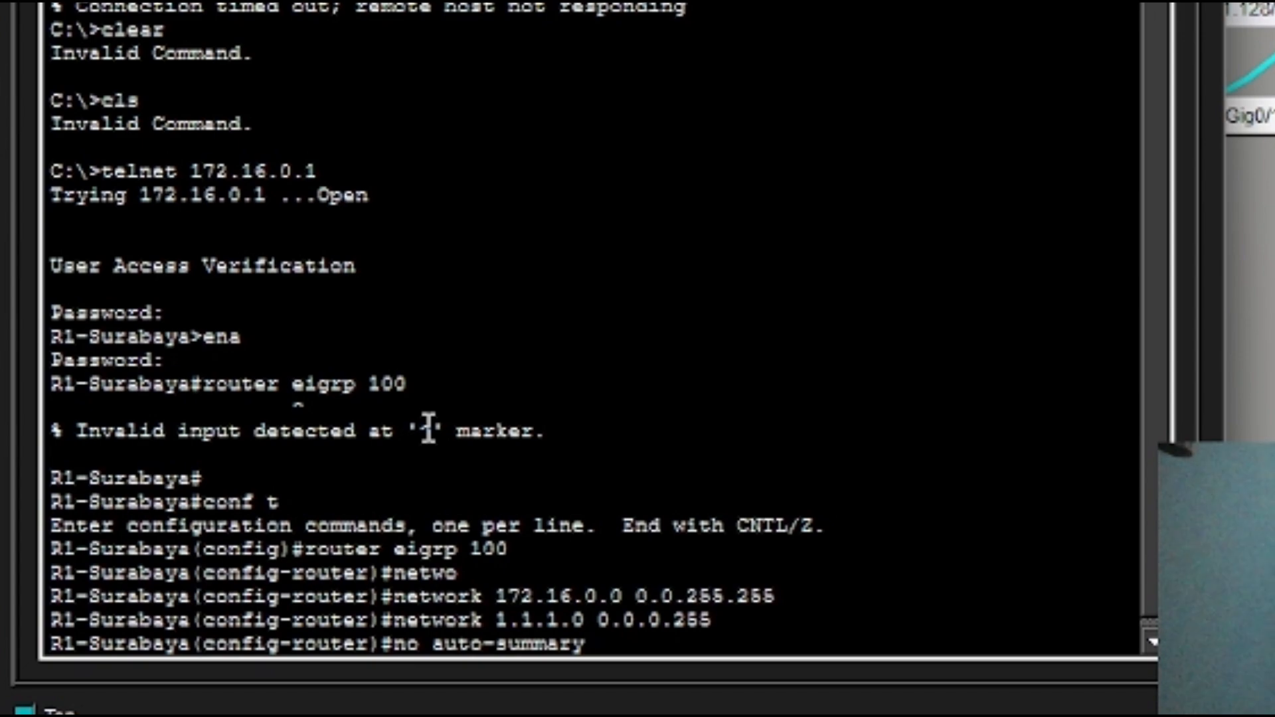
key("Return")
Make interface g0/0 passive for EIGRP 100.
type("pas")
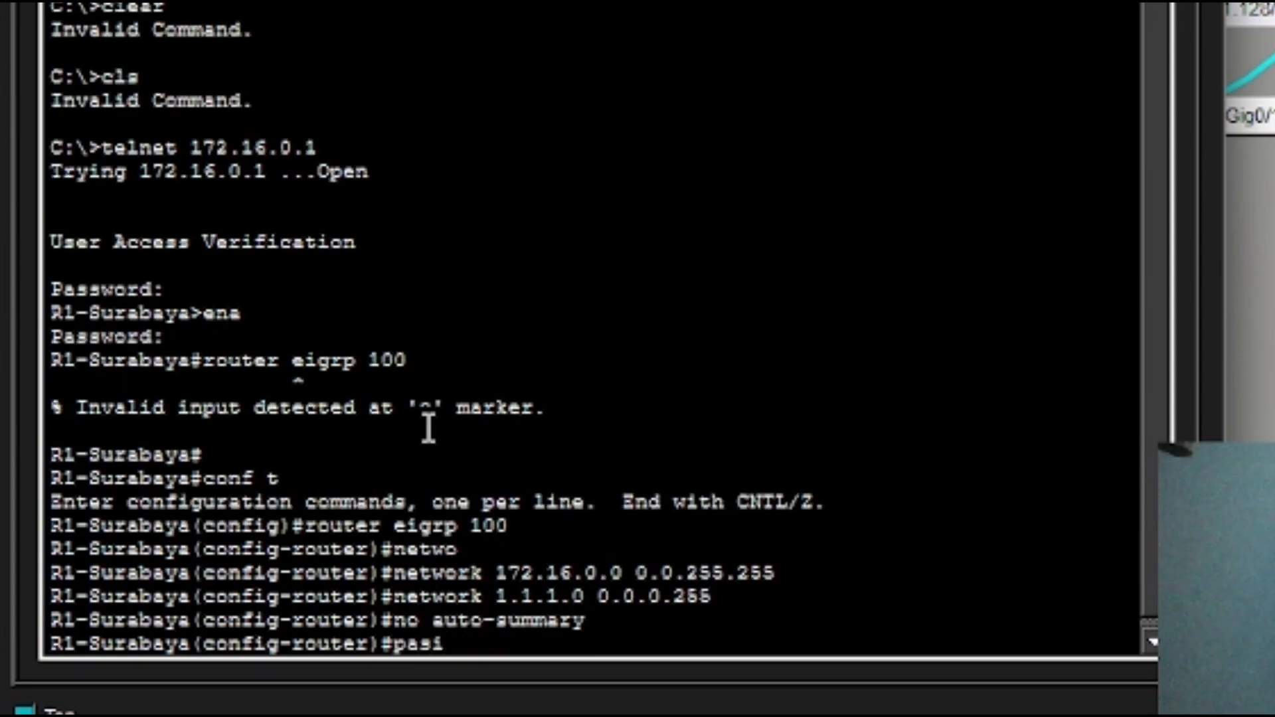
type("sive-")
type("in")
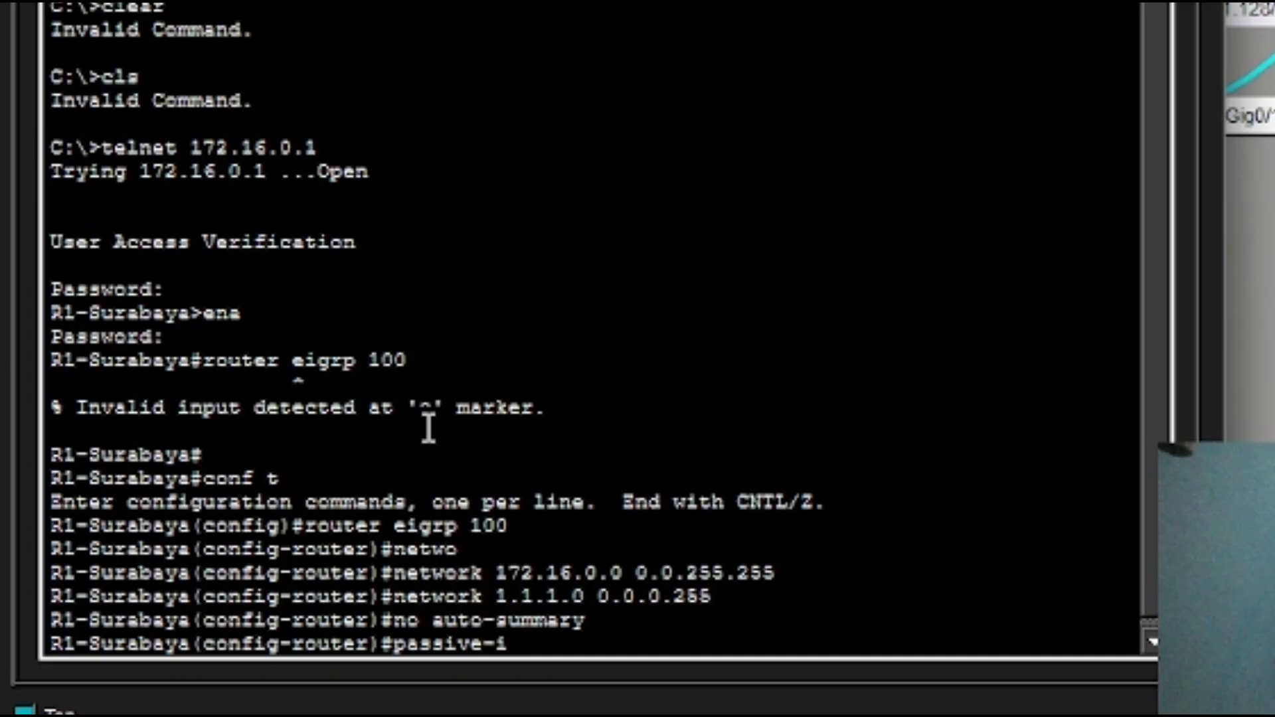
key("Tab")
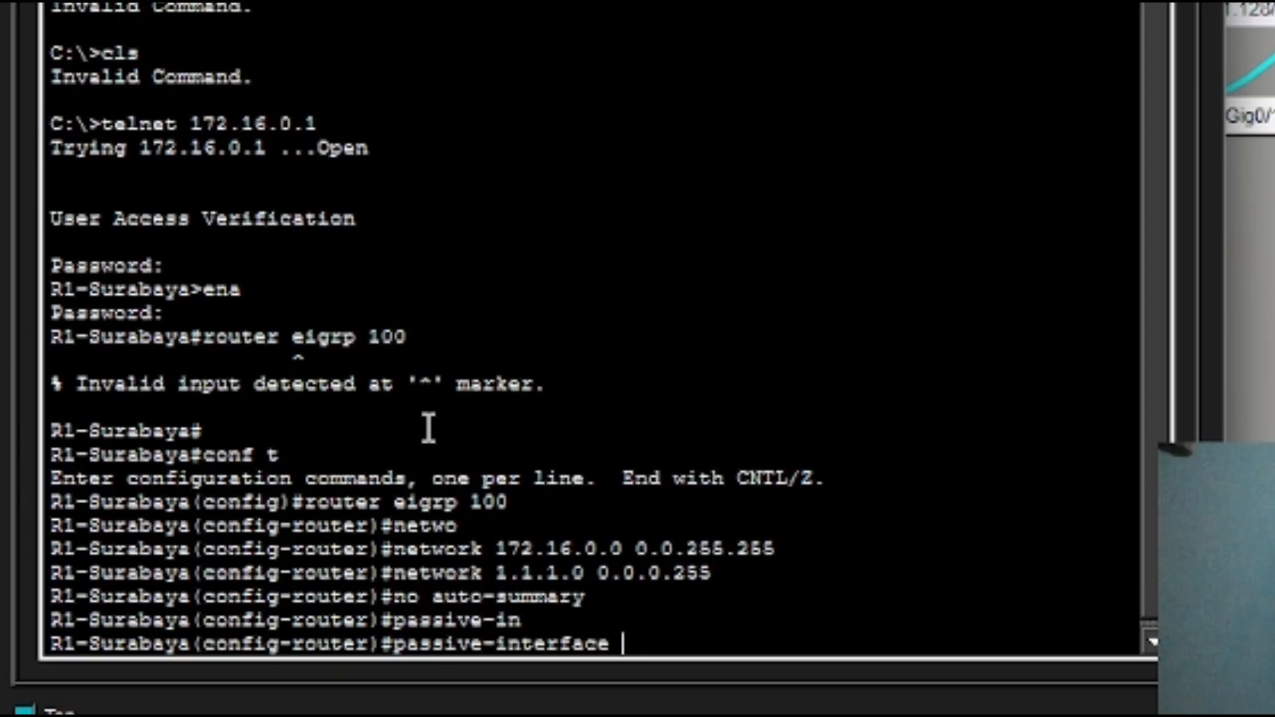
type("g/0.")
key("BackSpace")
key("BackSpace")
key("BackSpace")
type("0/0")
key("Return")
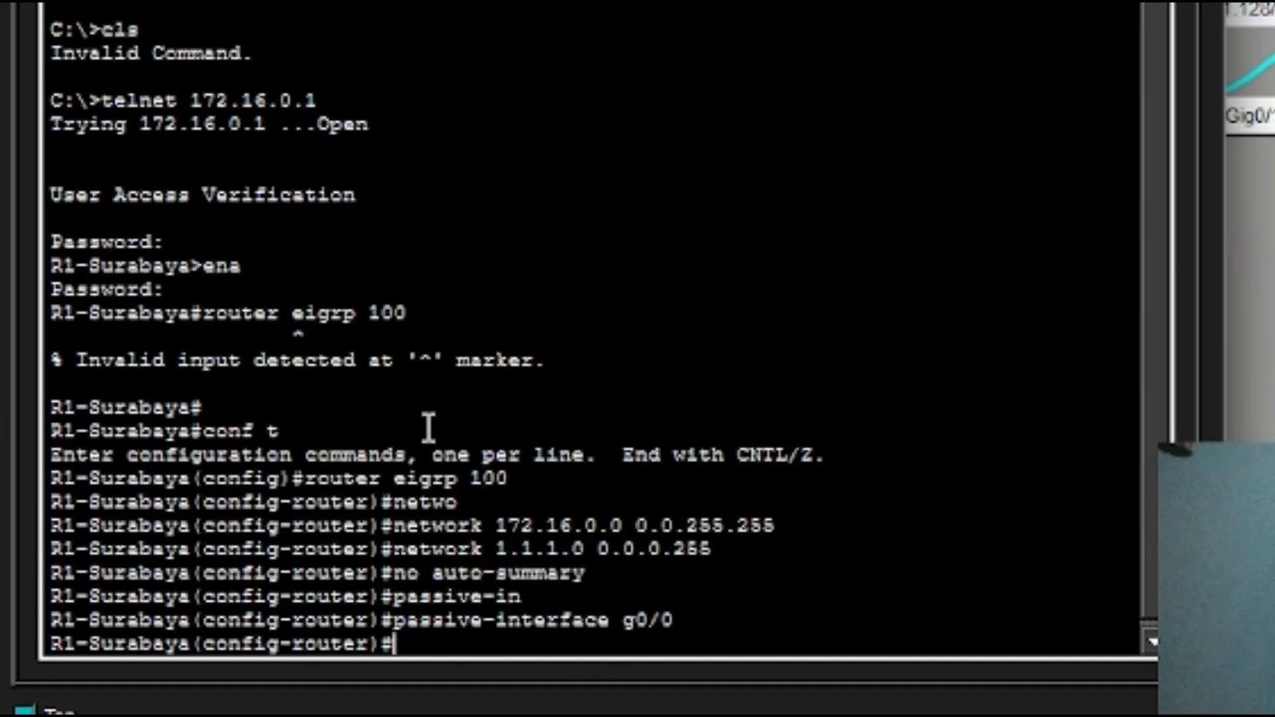
Set the EIGRP router ID to 1.1.1.1, correcting it to 'eigrp router-id'.
type("eogr")
key("BackSpace")
key("BackSpace")
key("BackSpace")
key("BackSpace")
type("eigrp ")
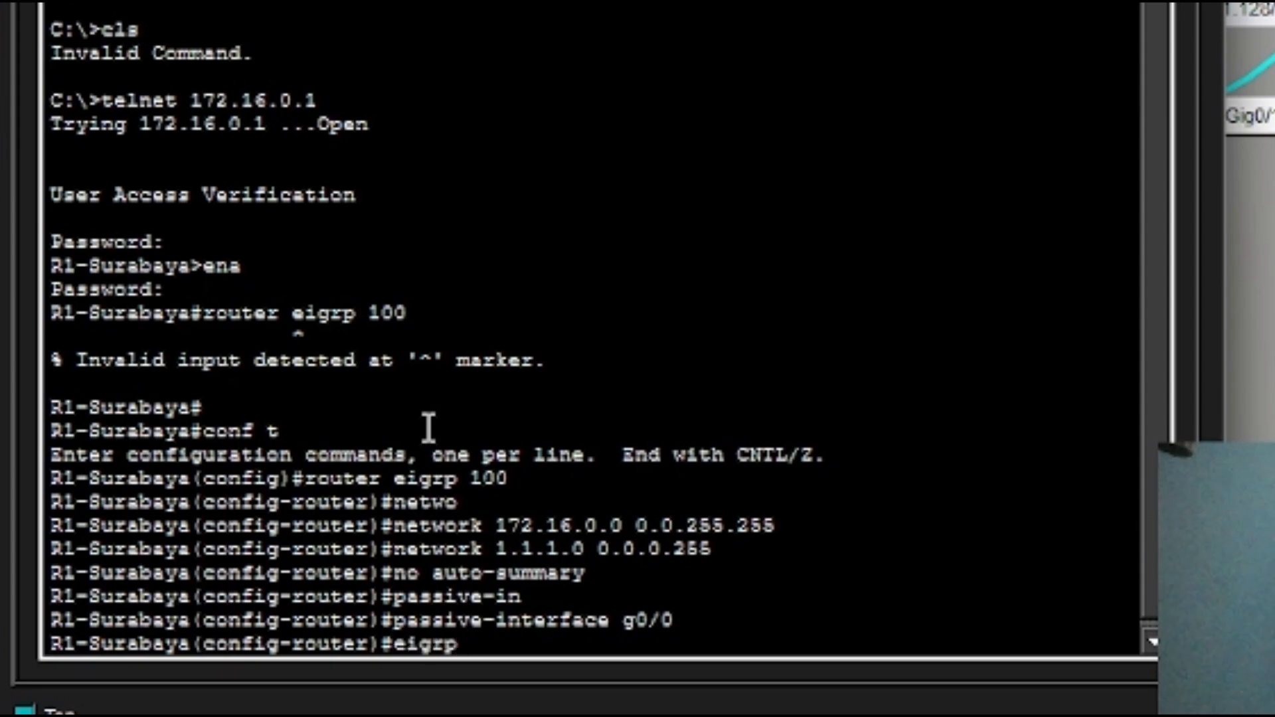
type("router")
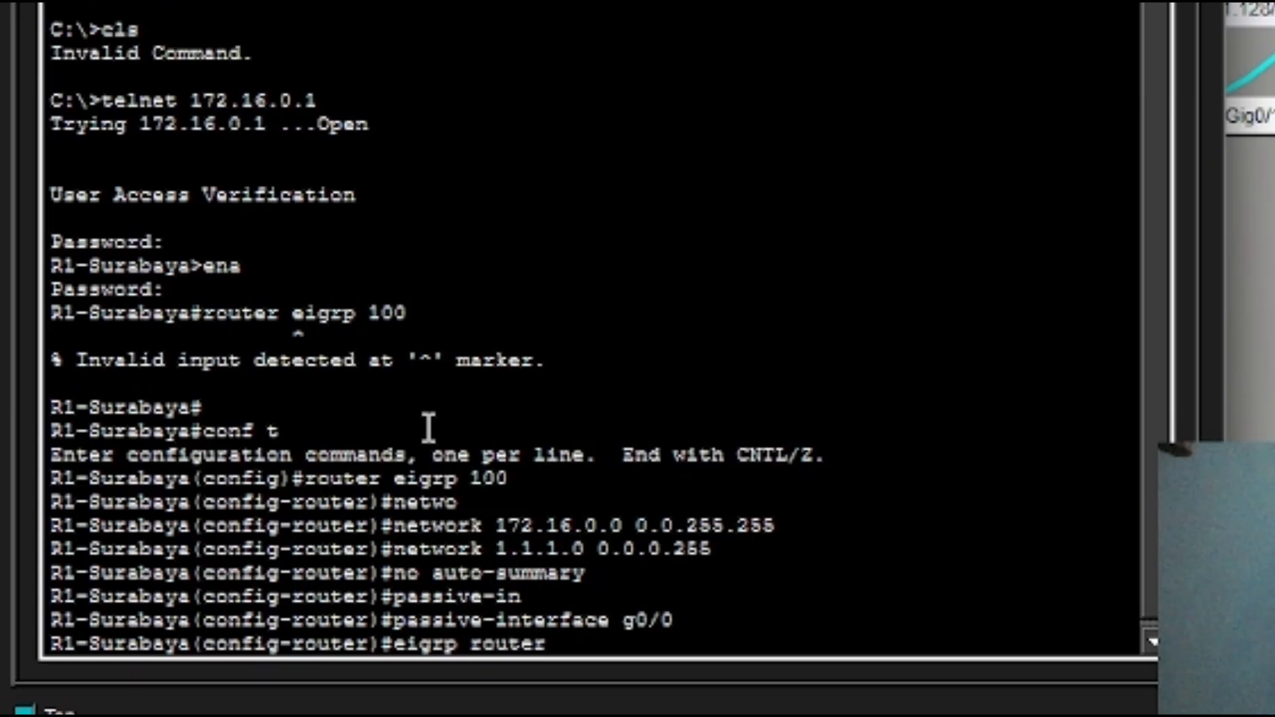
type(" id 1.1.1.1")
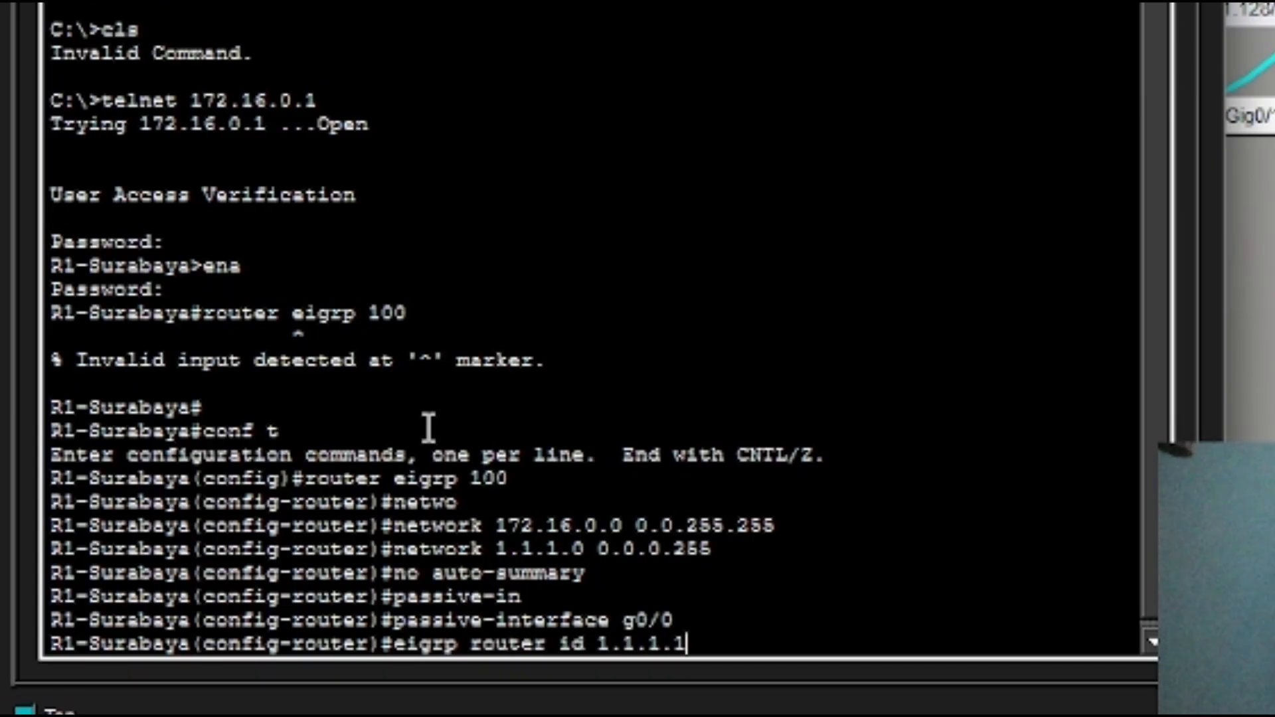
key("Return")
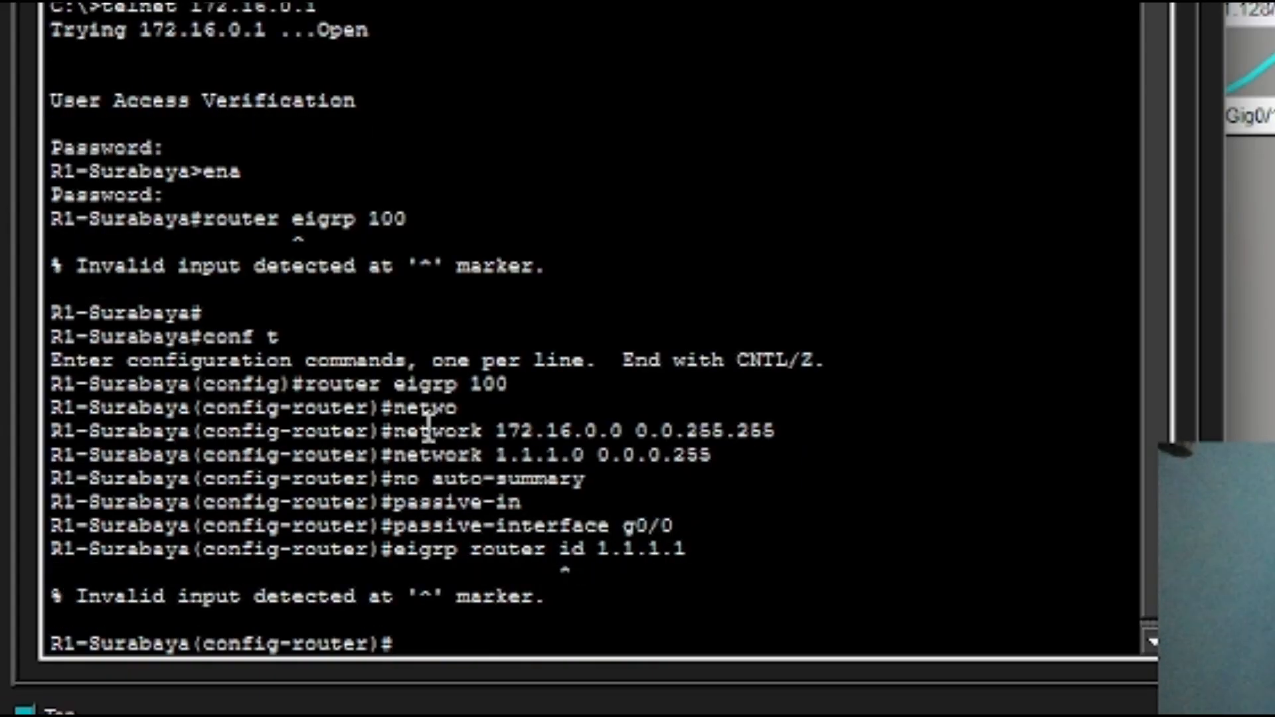
key("Up")
key("Left")
key("Left")
key("Left")
key("Left")
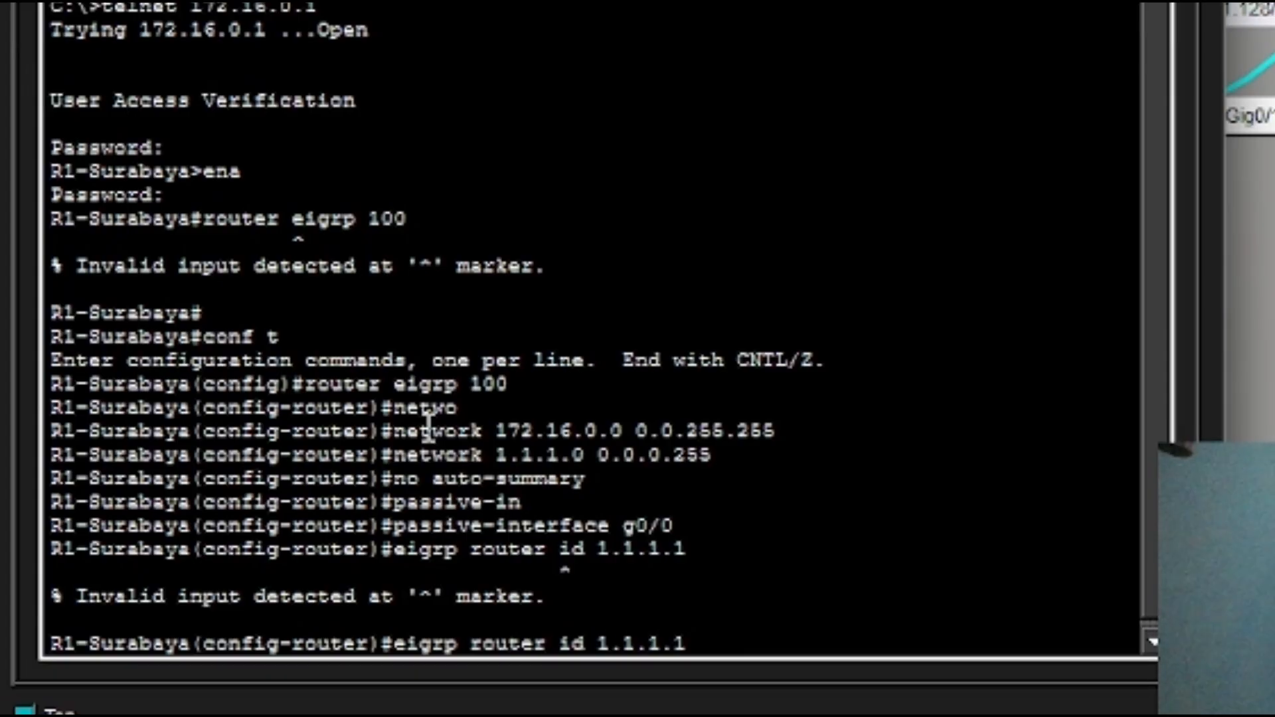
key("Delete")
type("-")
key("Return")
Return to privileged mode and save R1-Surabaya's configuration with wr.
type("exit")
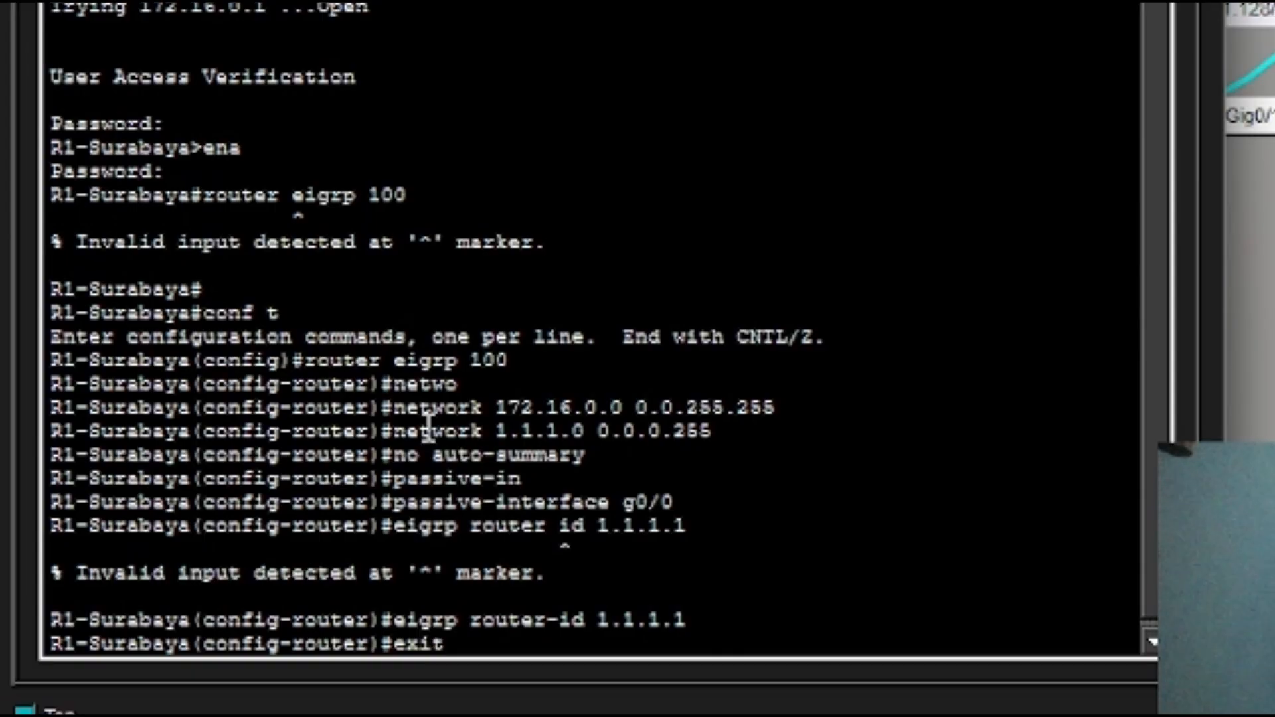
key("Return")
type("wr")
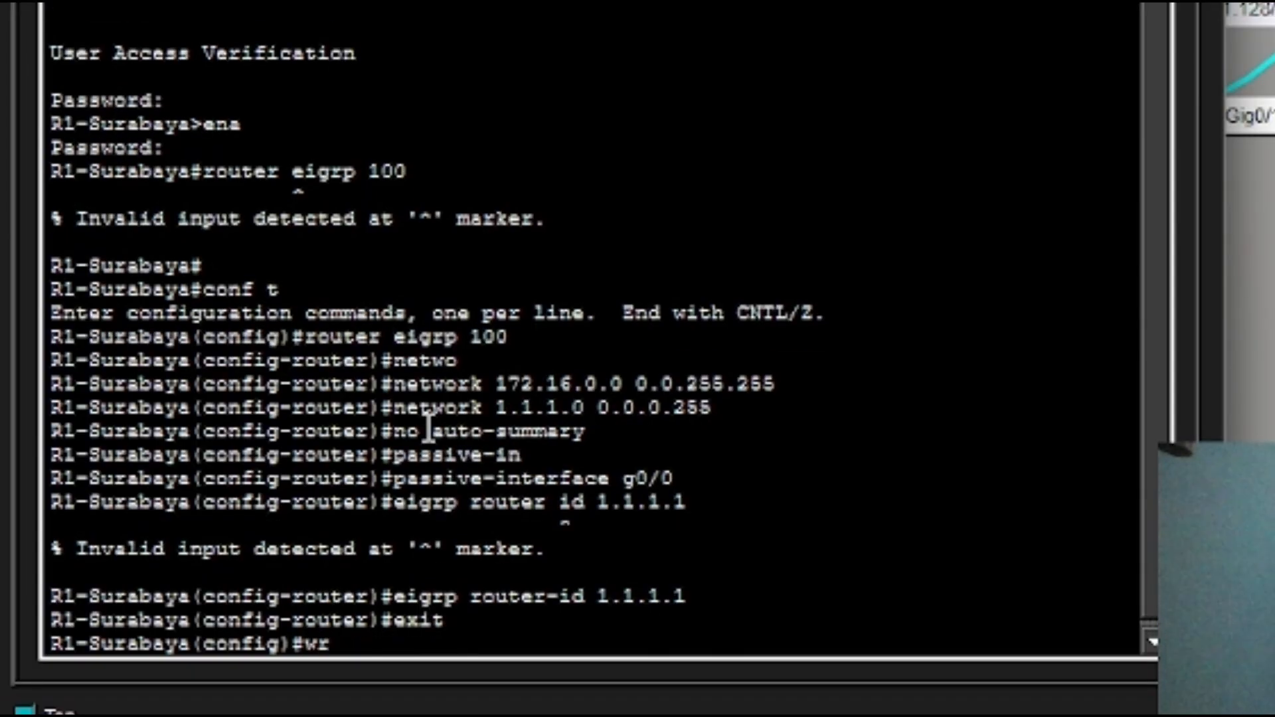
key("Return")
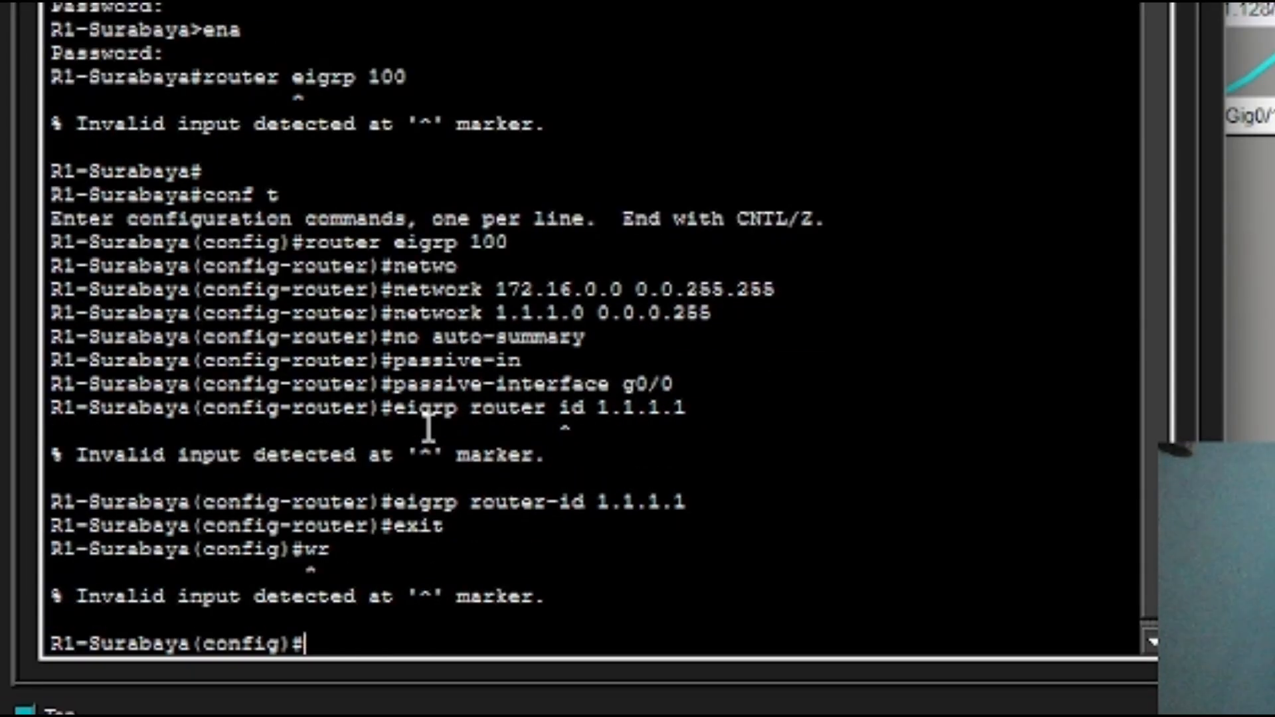
type("end")
key("Return")
type("wr")
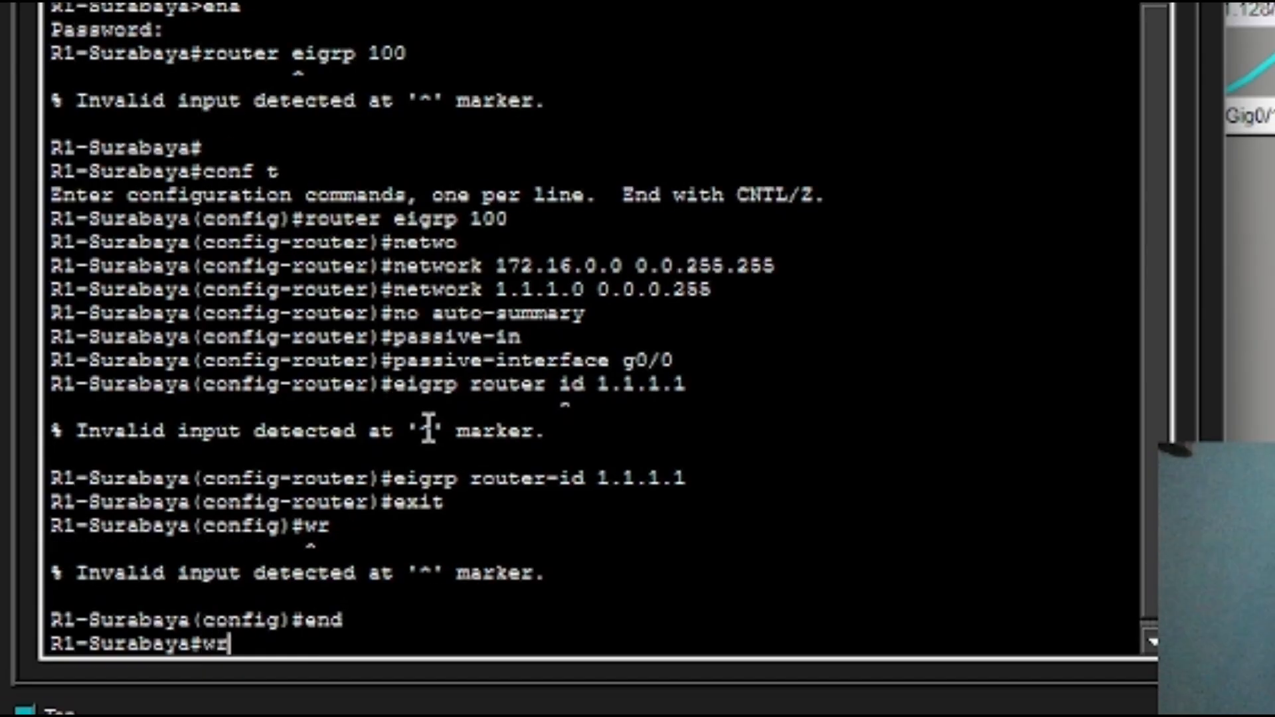
key("Return")
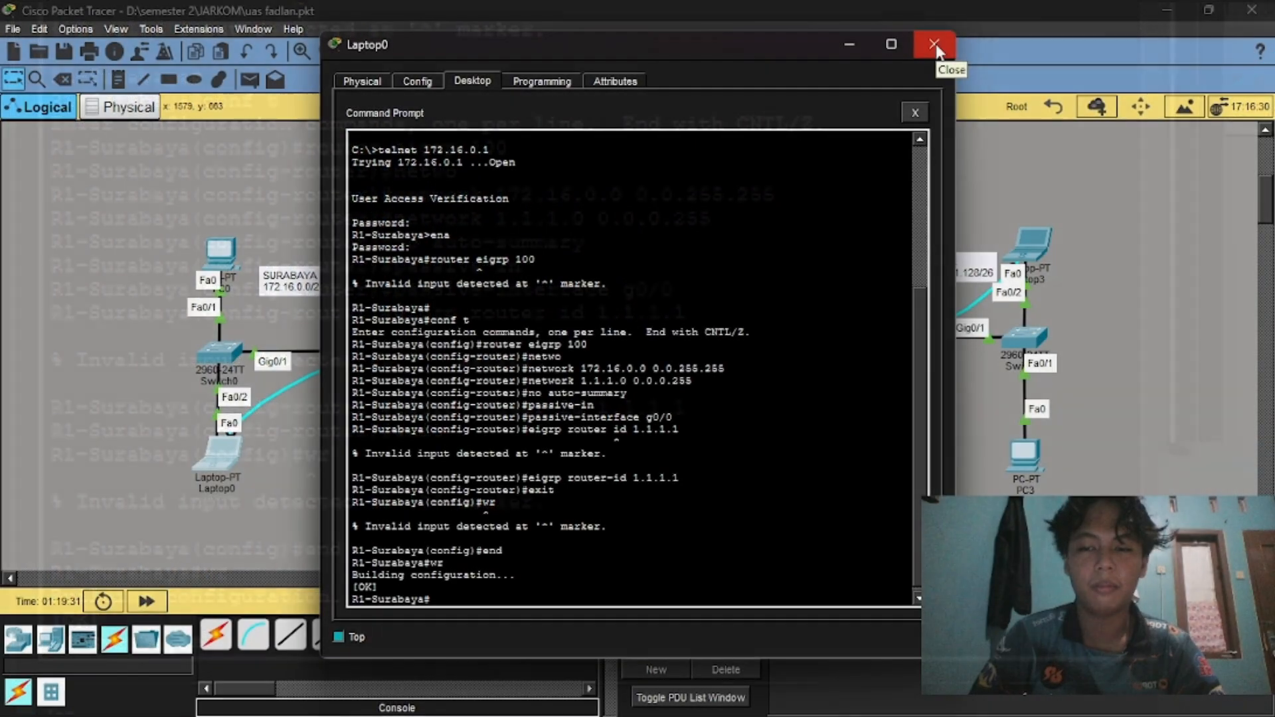
Close Laptop0 and bring up Laptop2's Command Prompt.
left_click(936, 47)
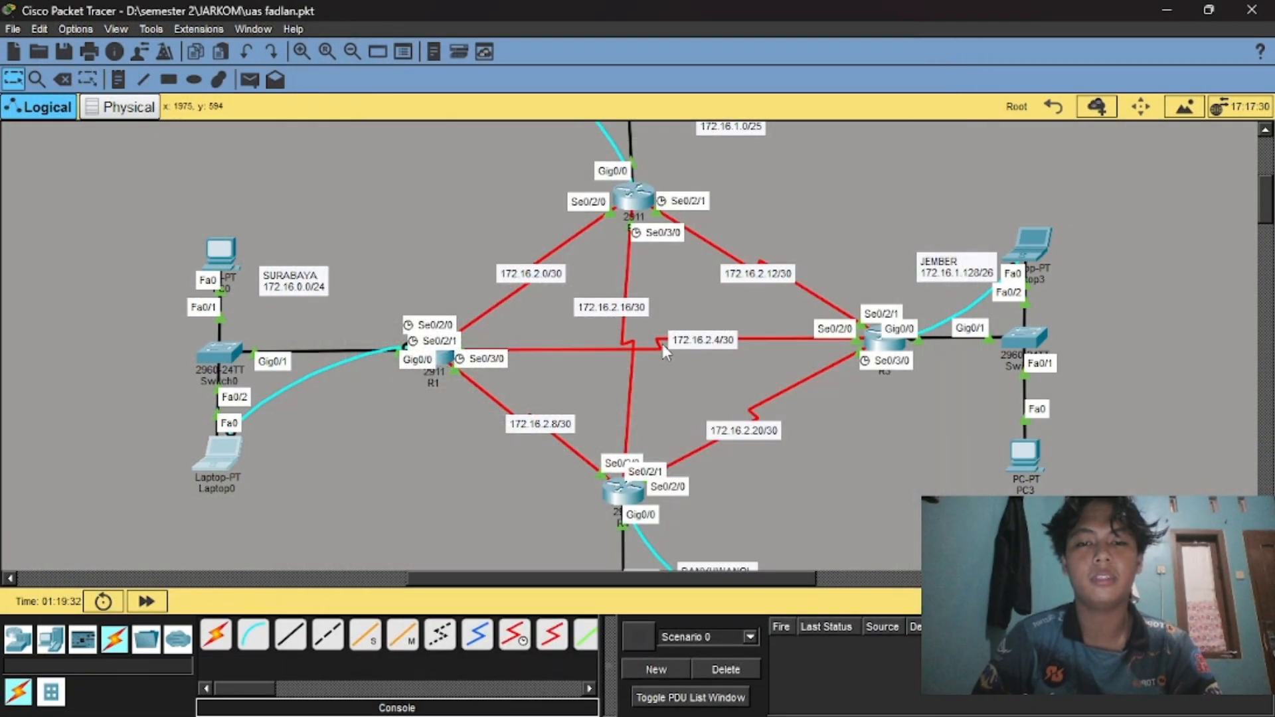
scroll(663, 344, "up", 3)
left_click(507, 199)
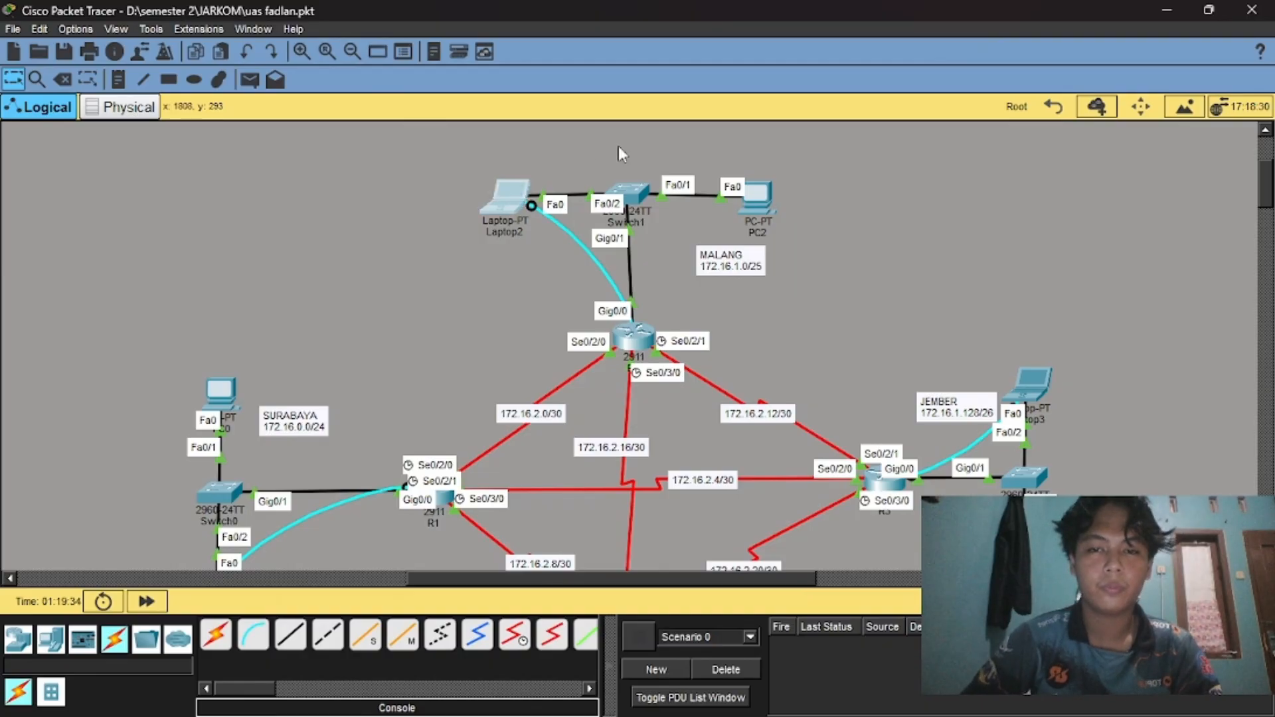
left_click(732, 130)
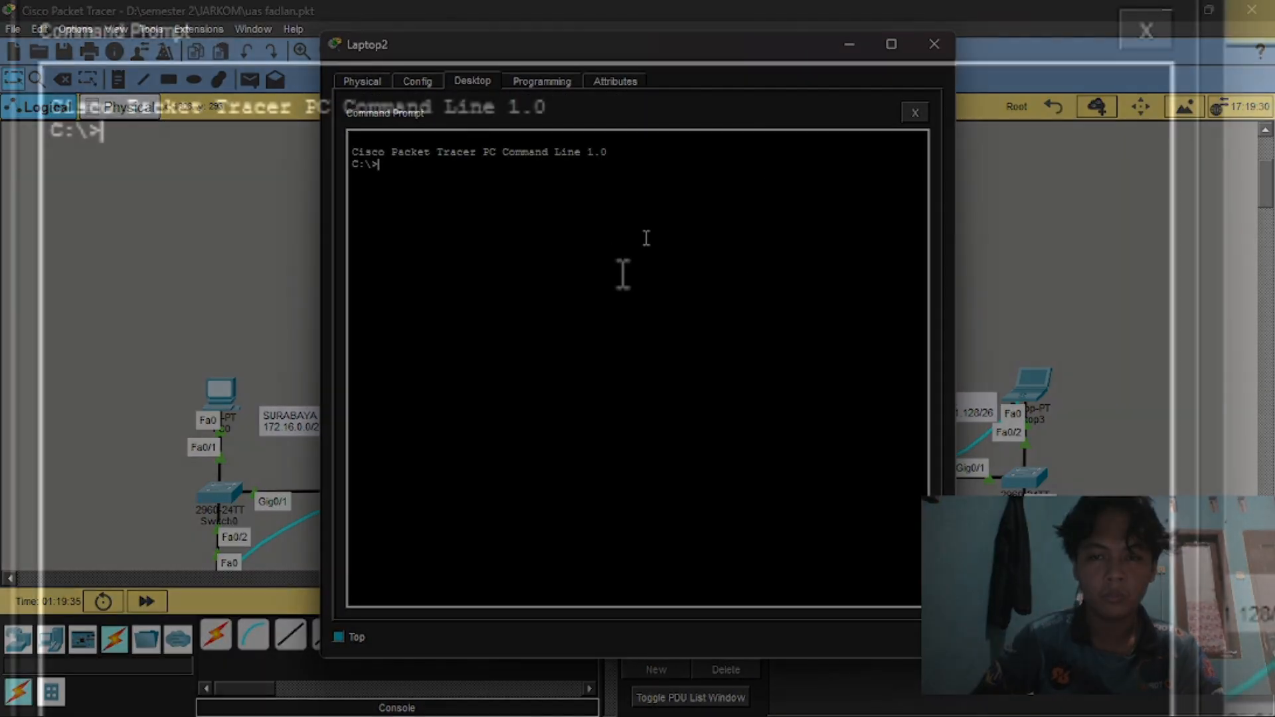
Telnet to R2-Malang at 172.16.1.1, log in, and enable privileged mode.
type("tr")
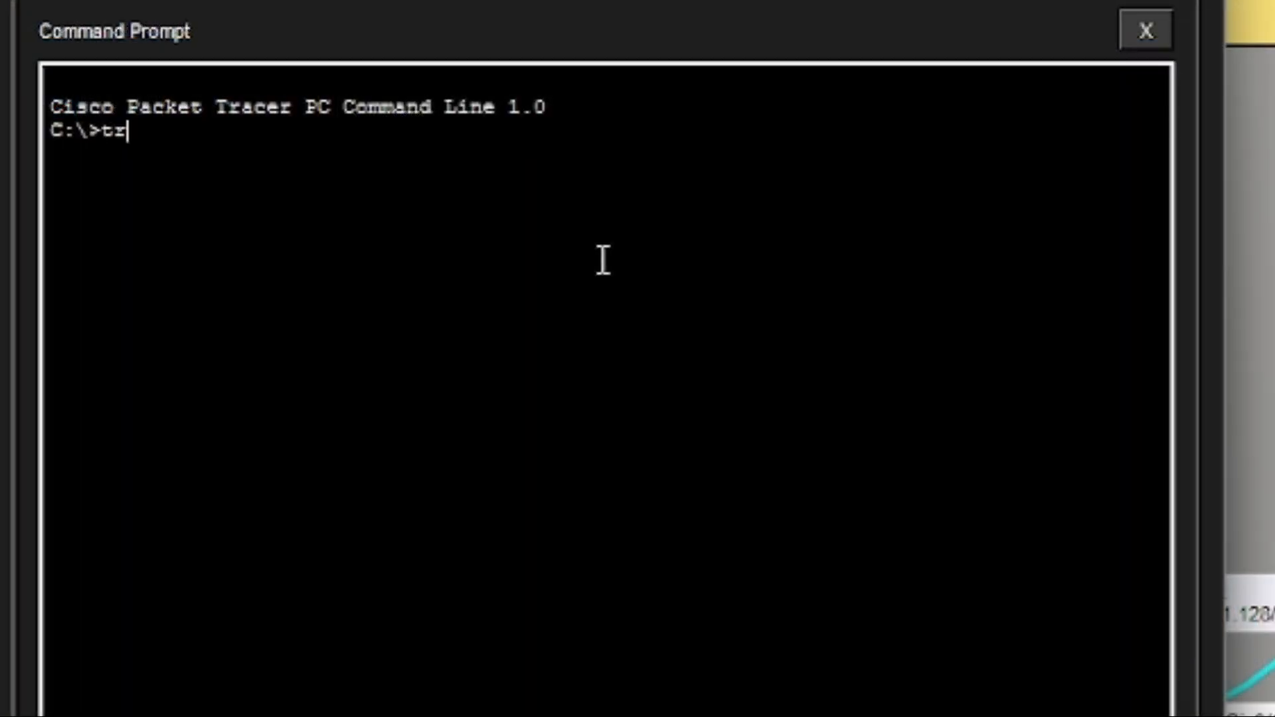
key("BackSpace")
type("elnet")
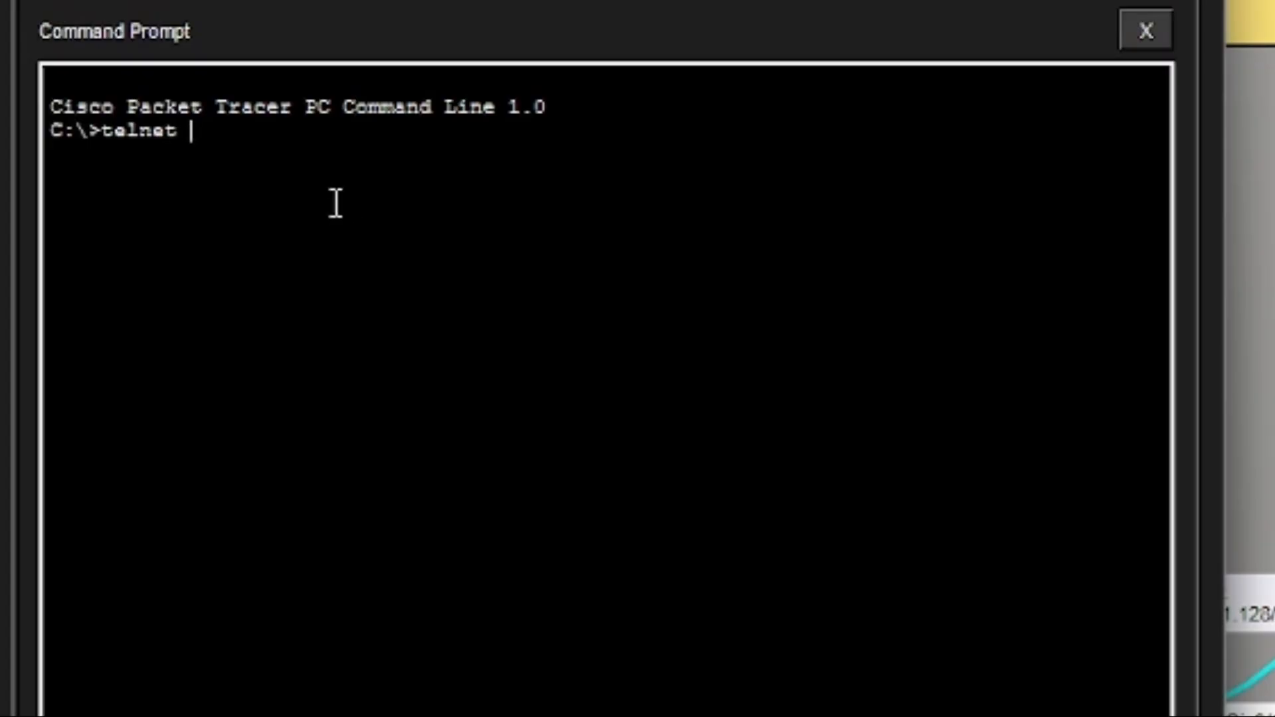
type("172.16.1.1")
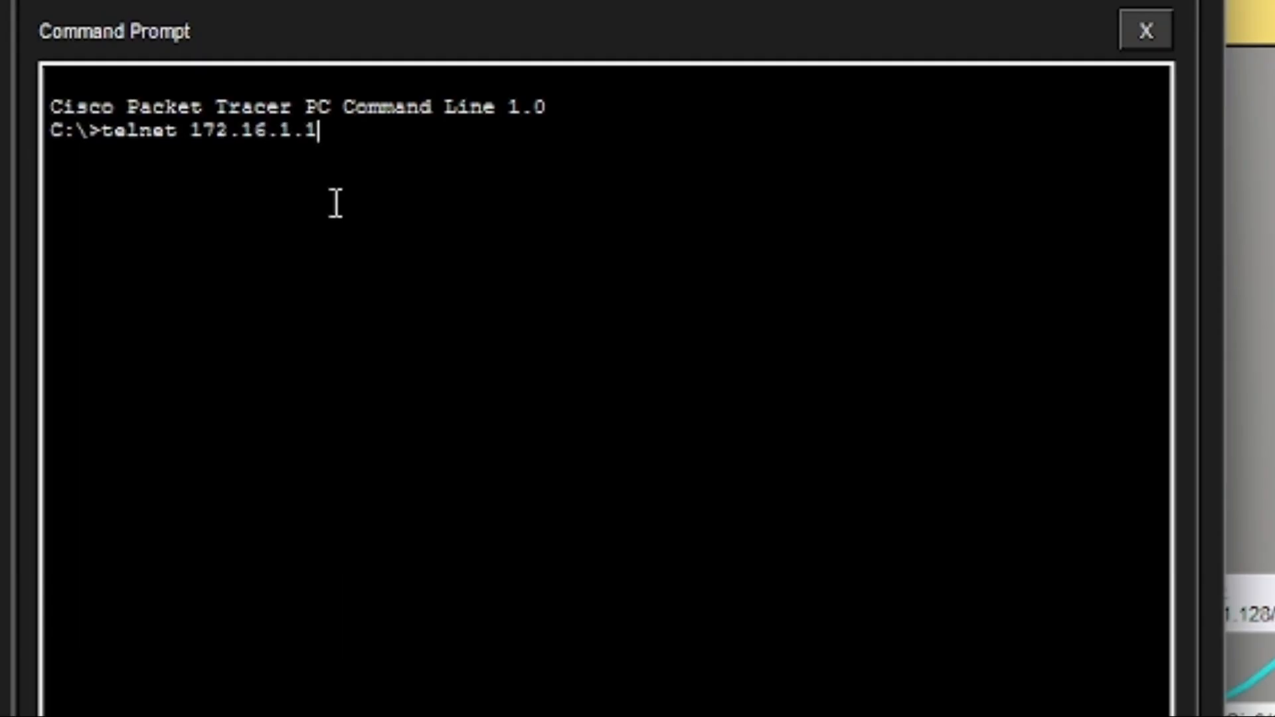
key("Return")
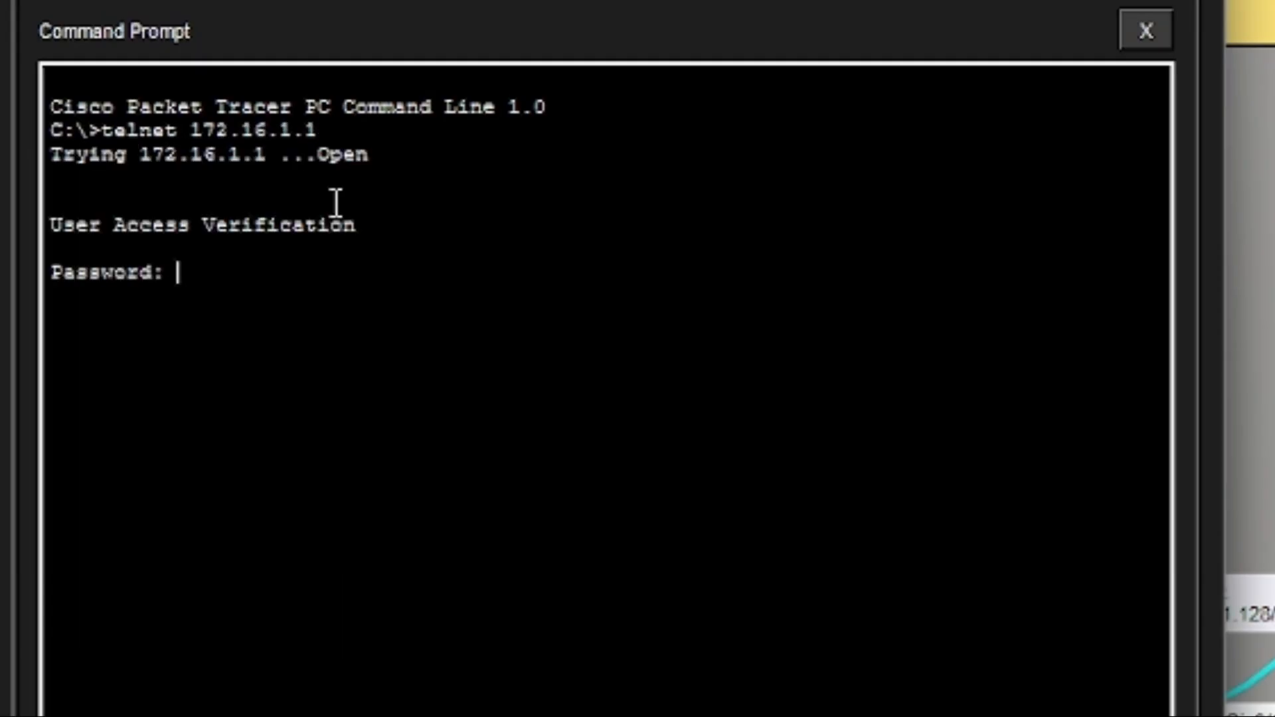
key("Return")
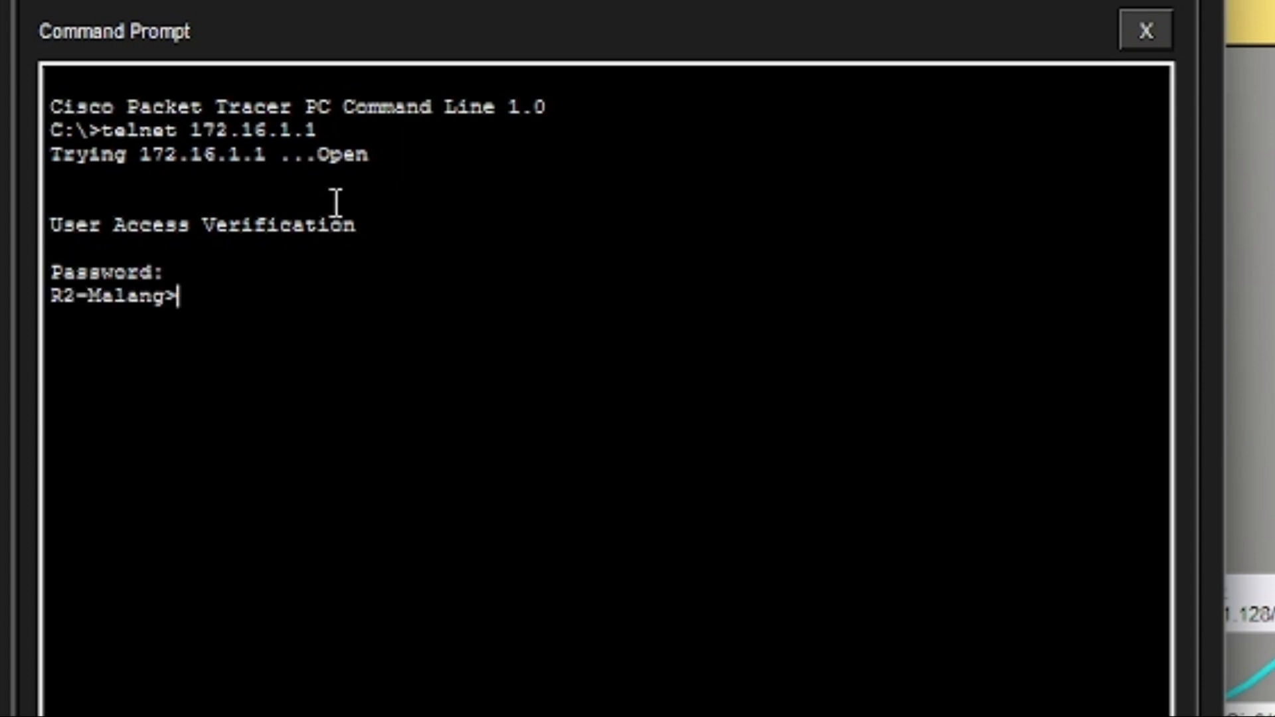
type("ena")
key("Return")
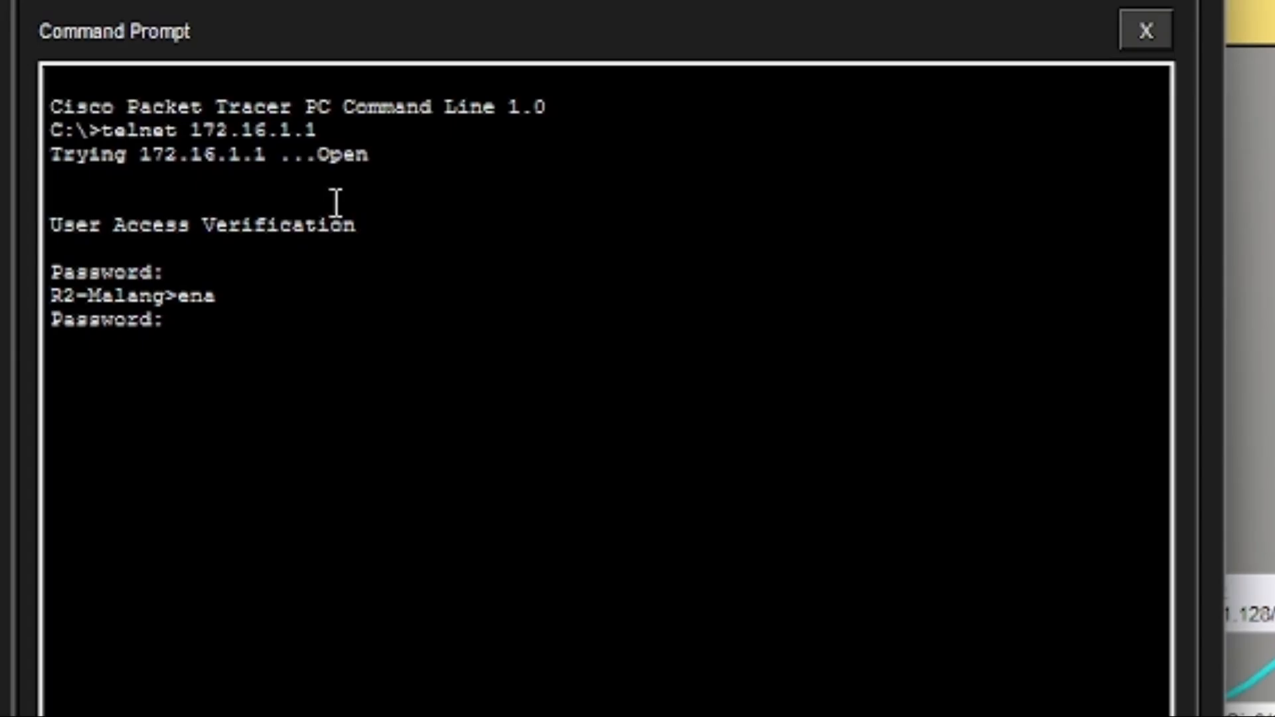
key("Return")
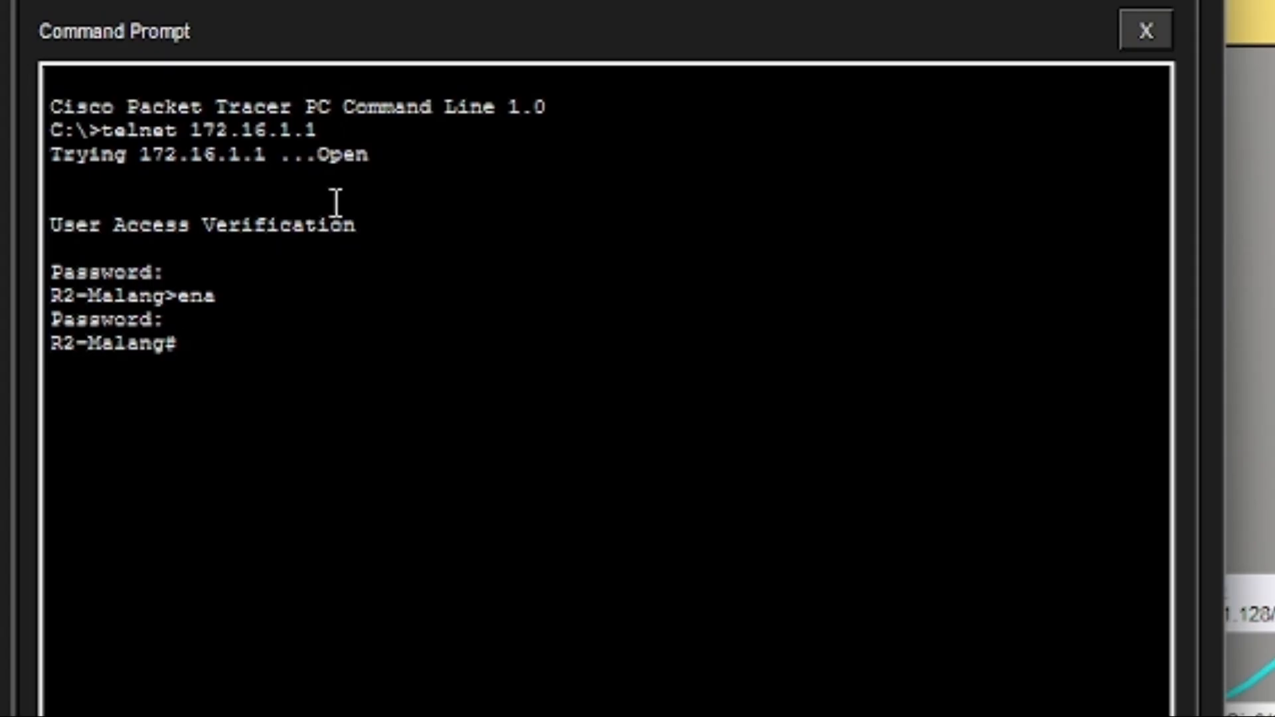
Enter configuration mode and start EIGRP 100 on R2-Malang, fixing the misspelled 'eirp'.
type("cv")
type("on")
type("f t")
key("Return")
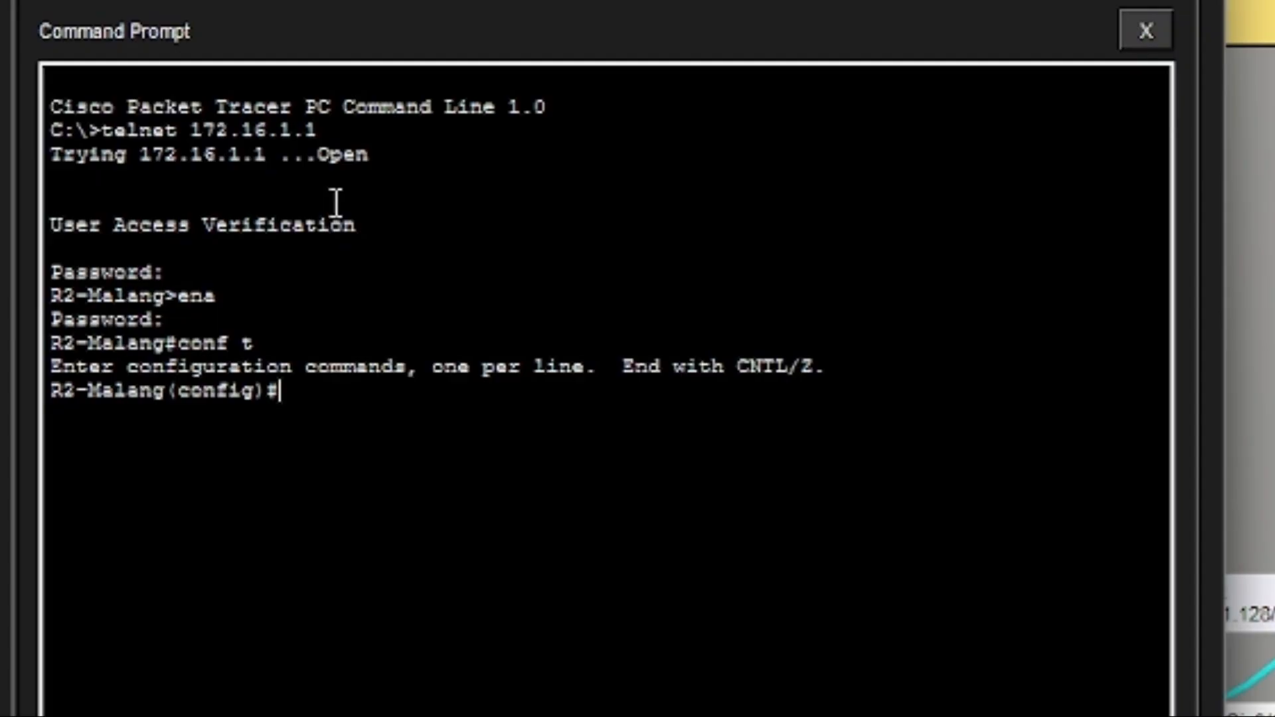
type("router")
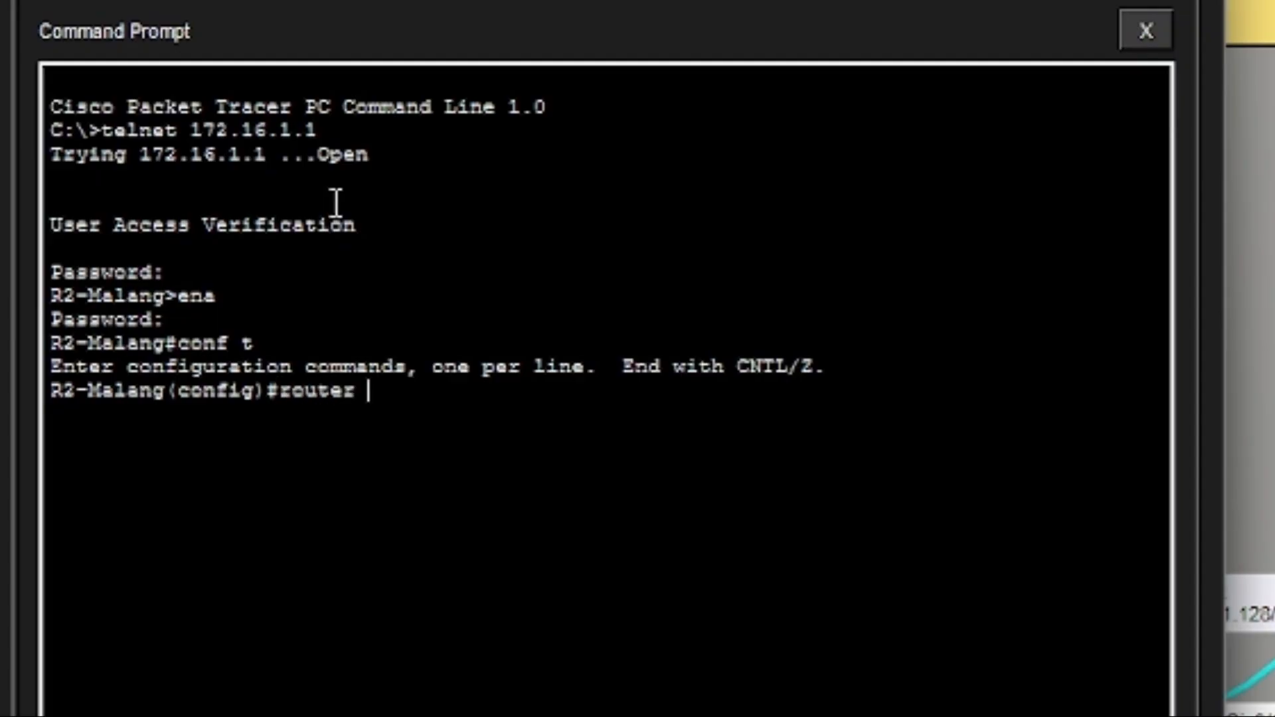
type(" eirp 100")
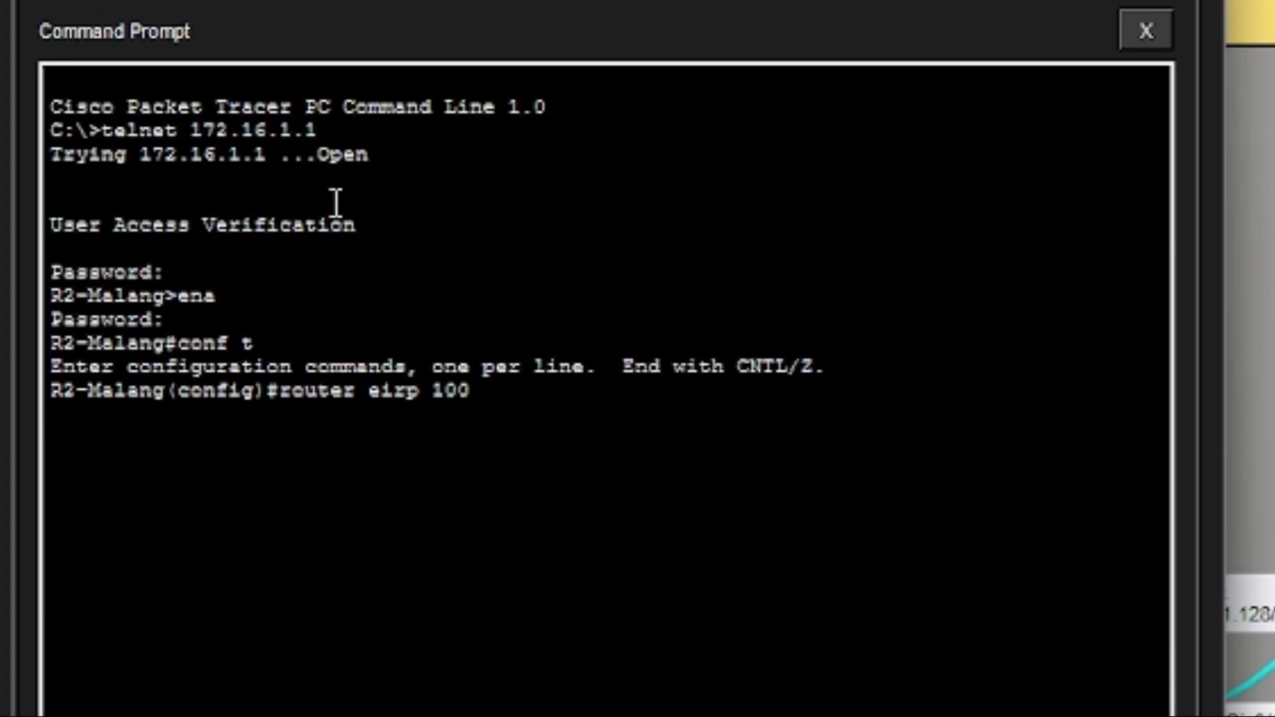
key("Return")
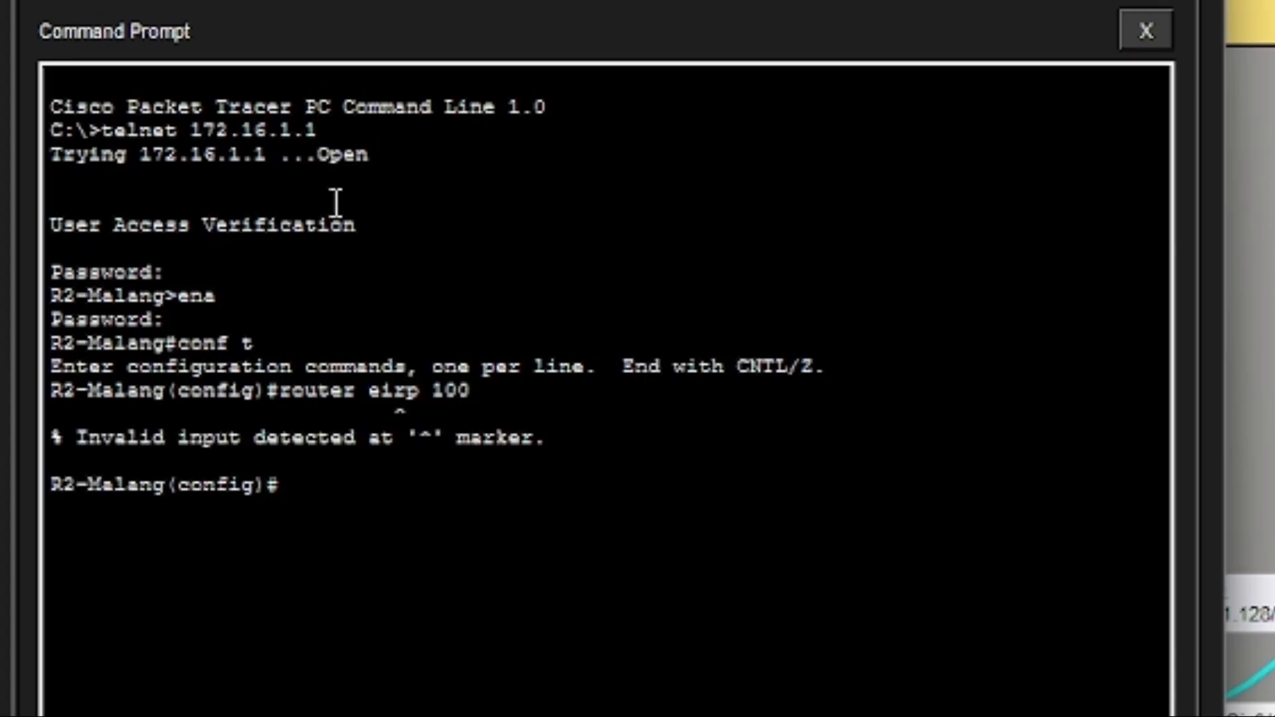
key("Up")
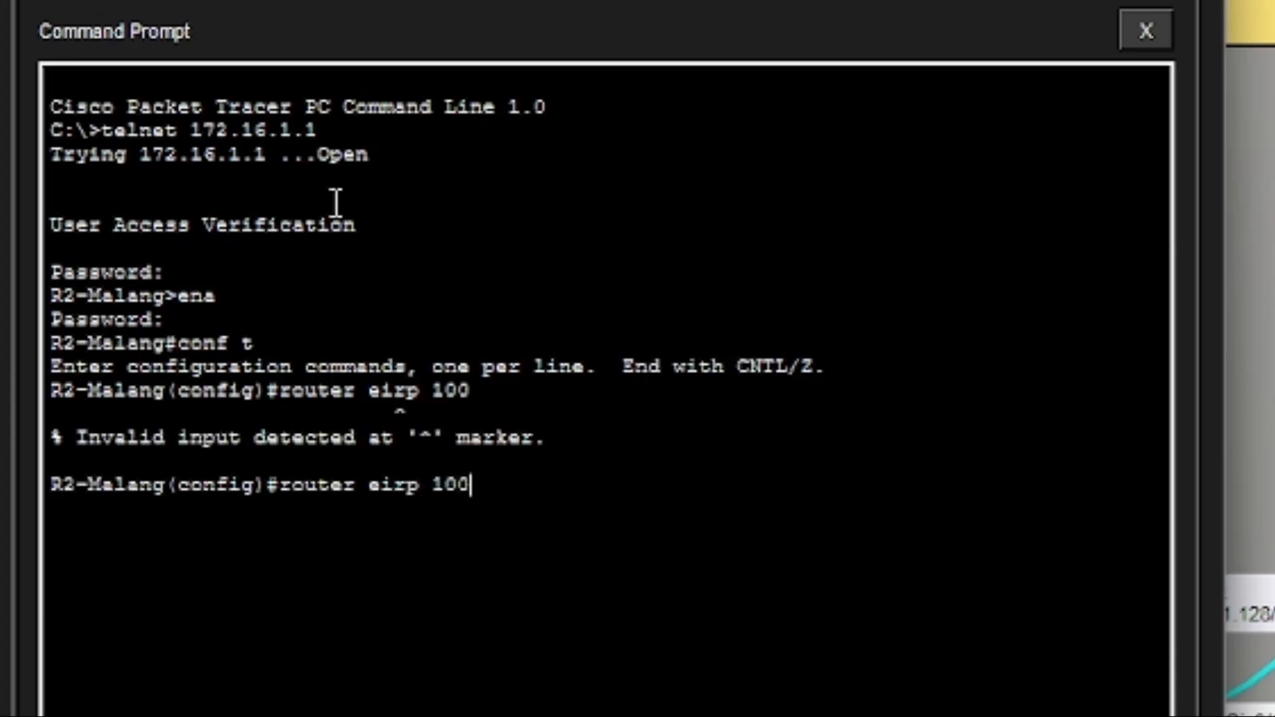
key("Left")
key("Left")
key("Left")
key("Left")
key("Left")
key("Left")
type("g")
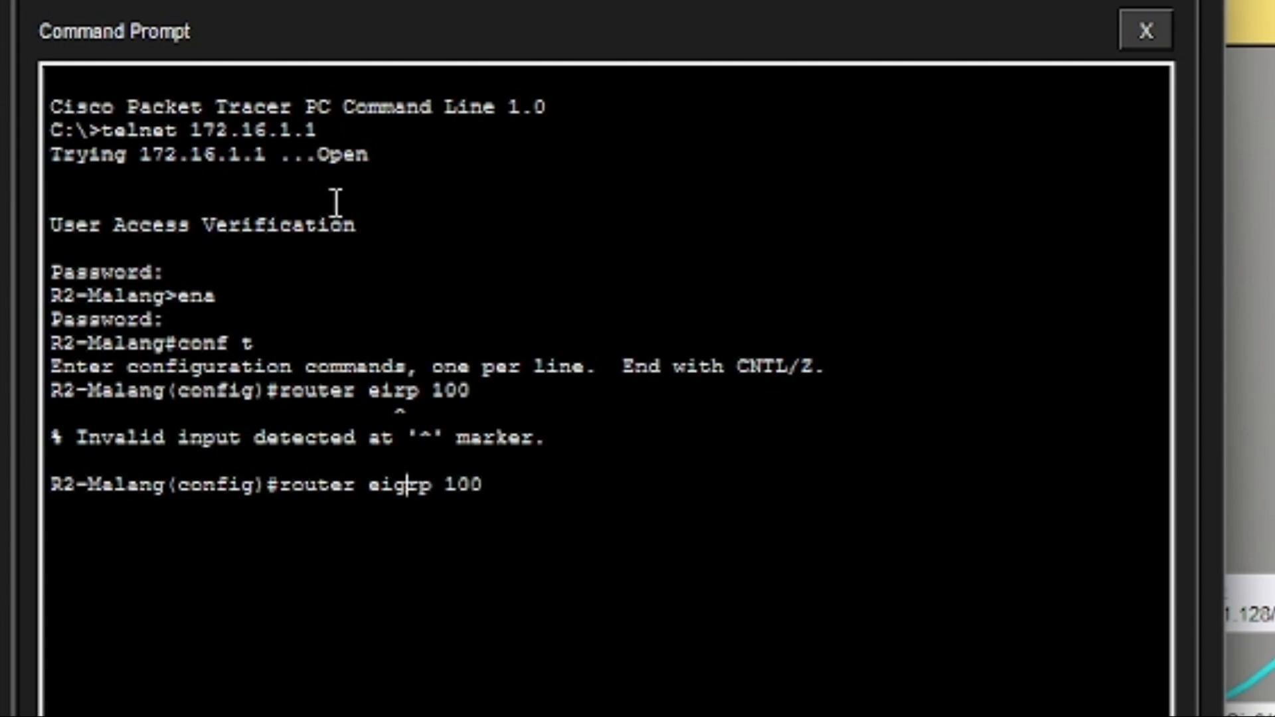
key("Return")
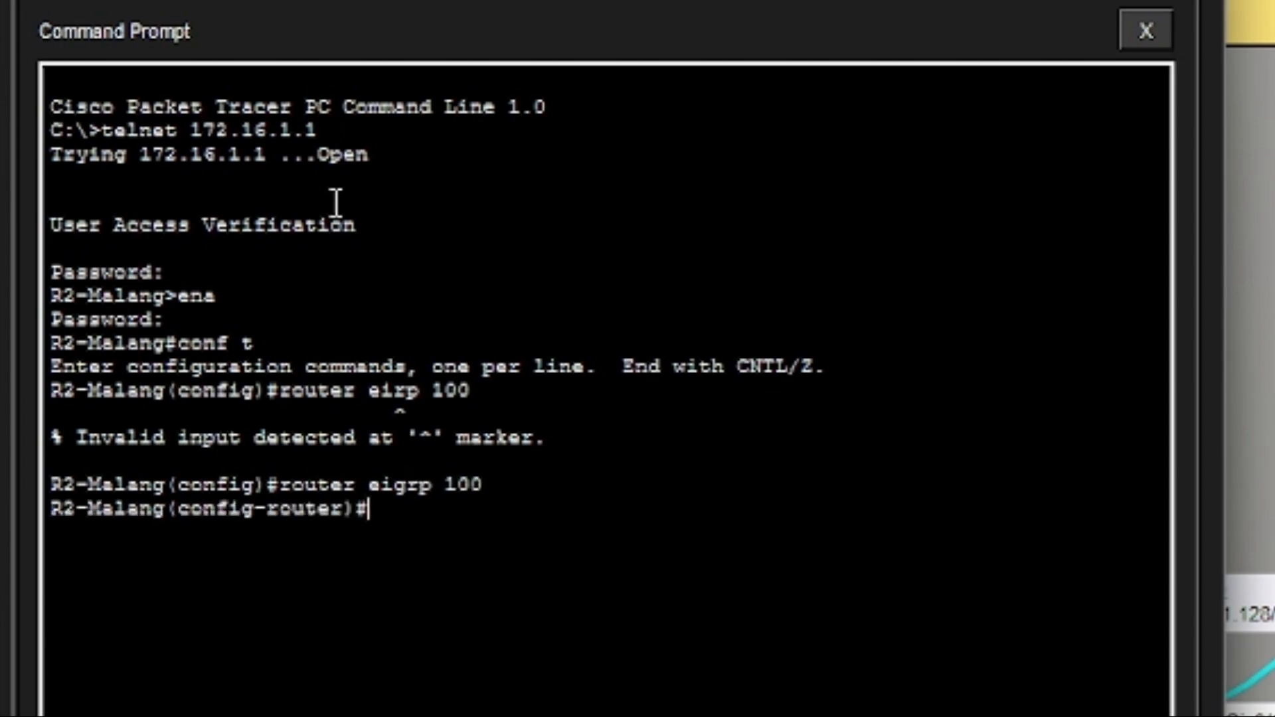
Advertise network 172.16.0.0 0.0.255.255 in R2-Malang's EIGRP.
type("net")
key("Tab")
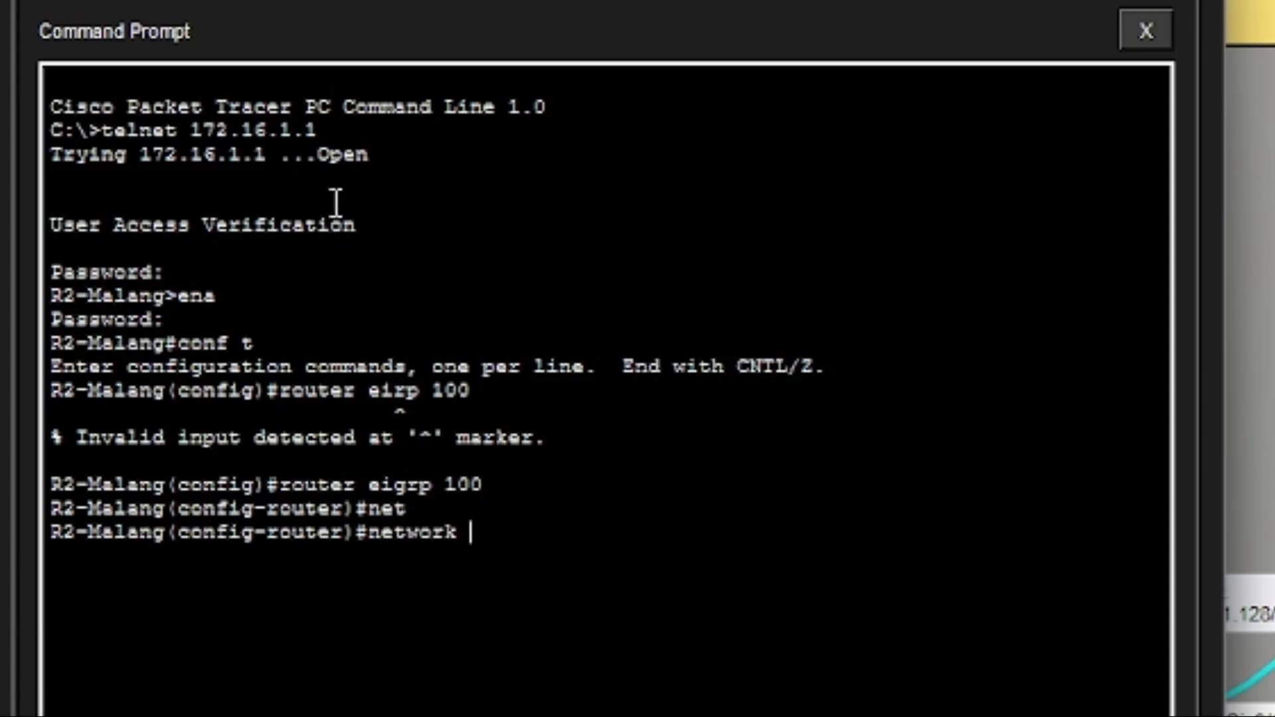
type("172.1")
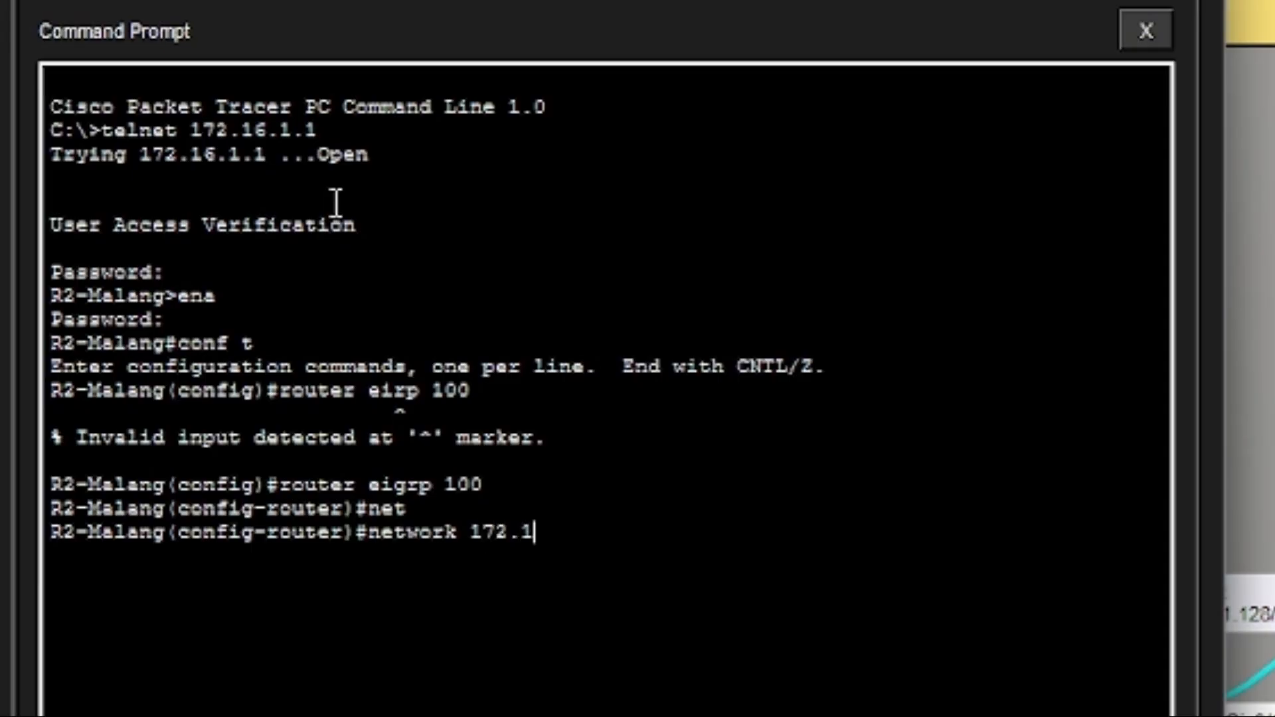
type("6.0.0 0.0.")
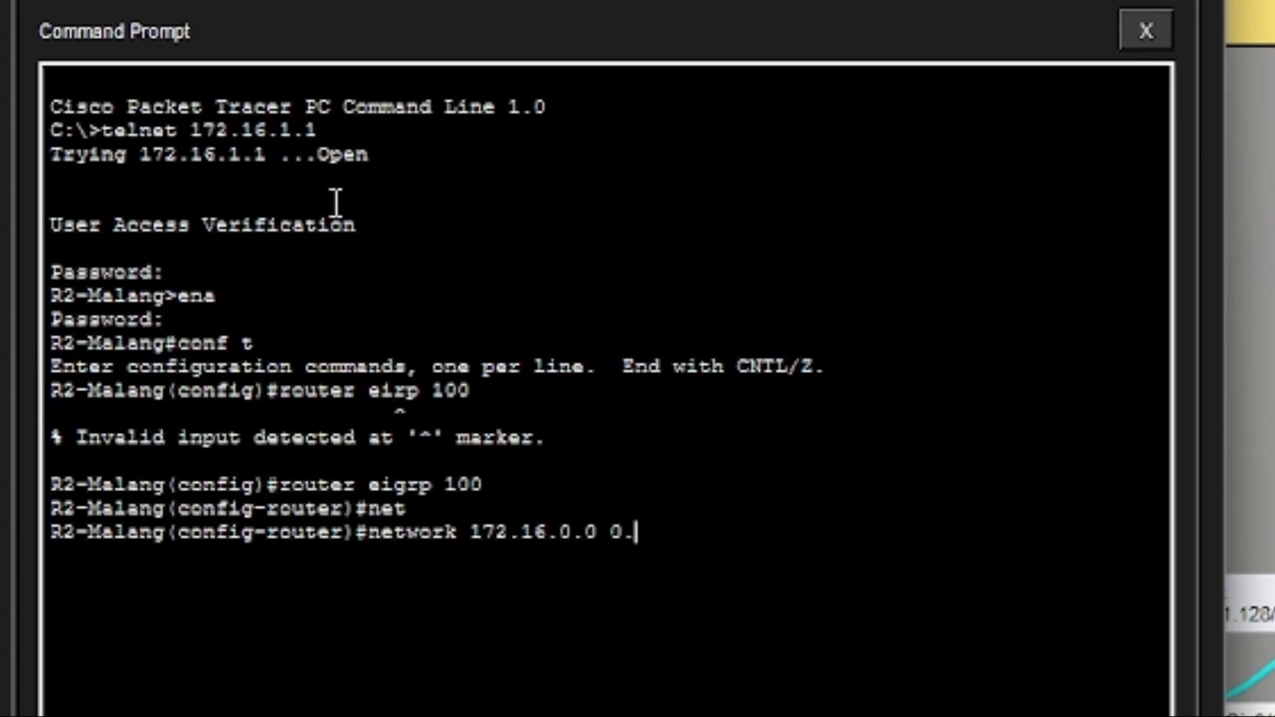
type("255.255")
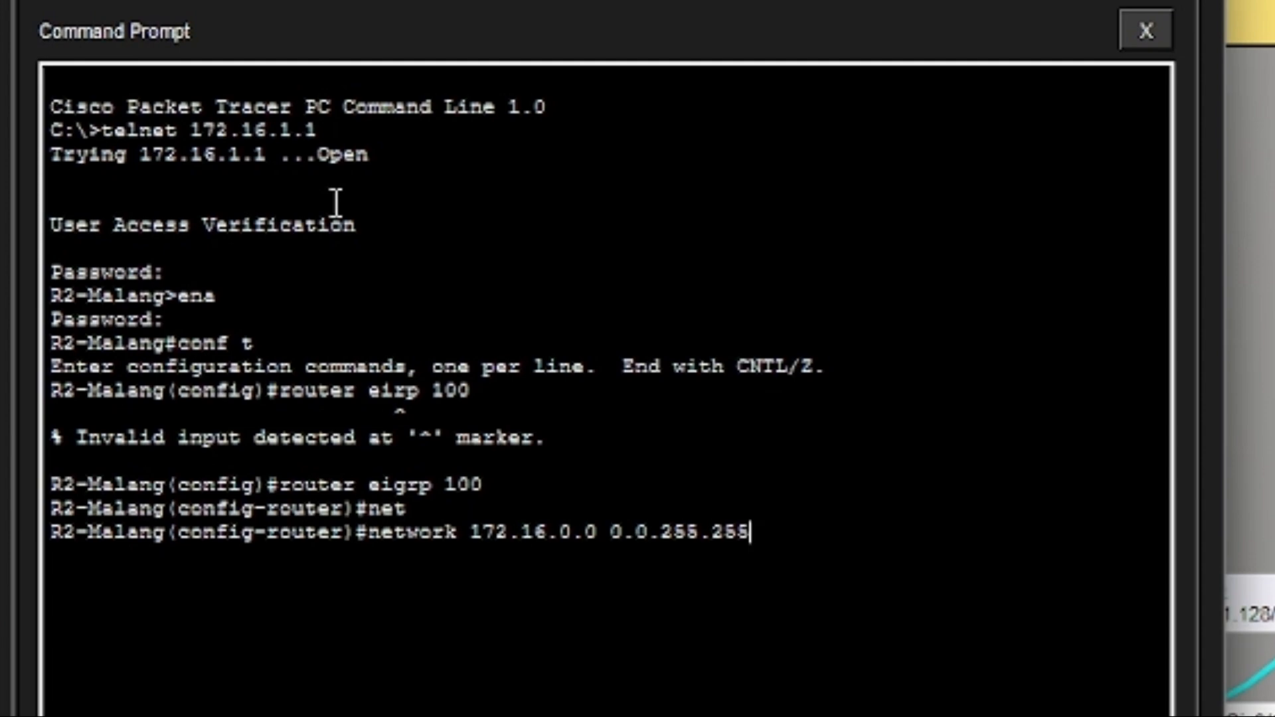
key("Return")
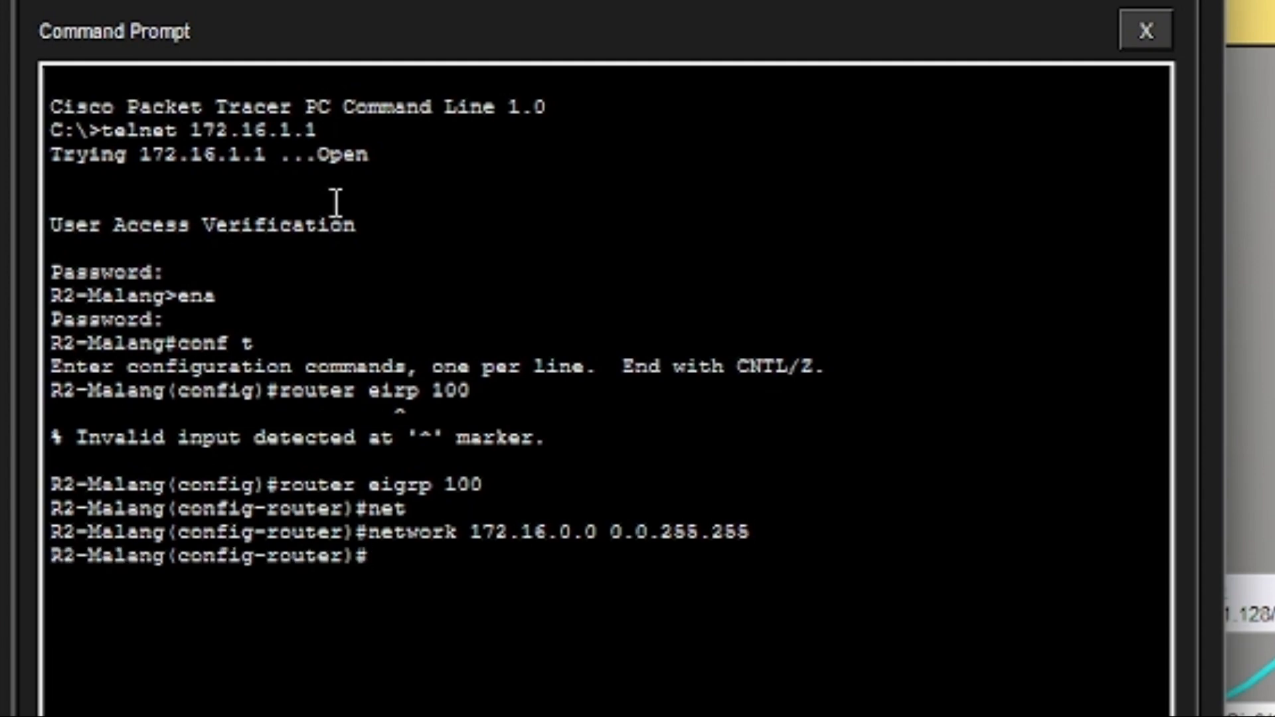
Edit the recalled network line to advertise 2.2.0.0 0.0.0.255.
key("Up")
key("Left")
key("Left")
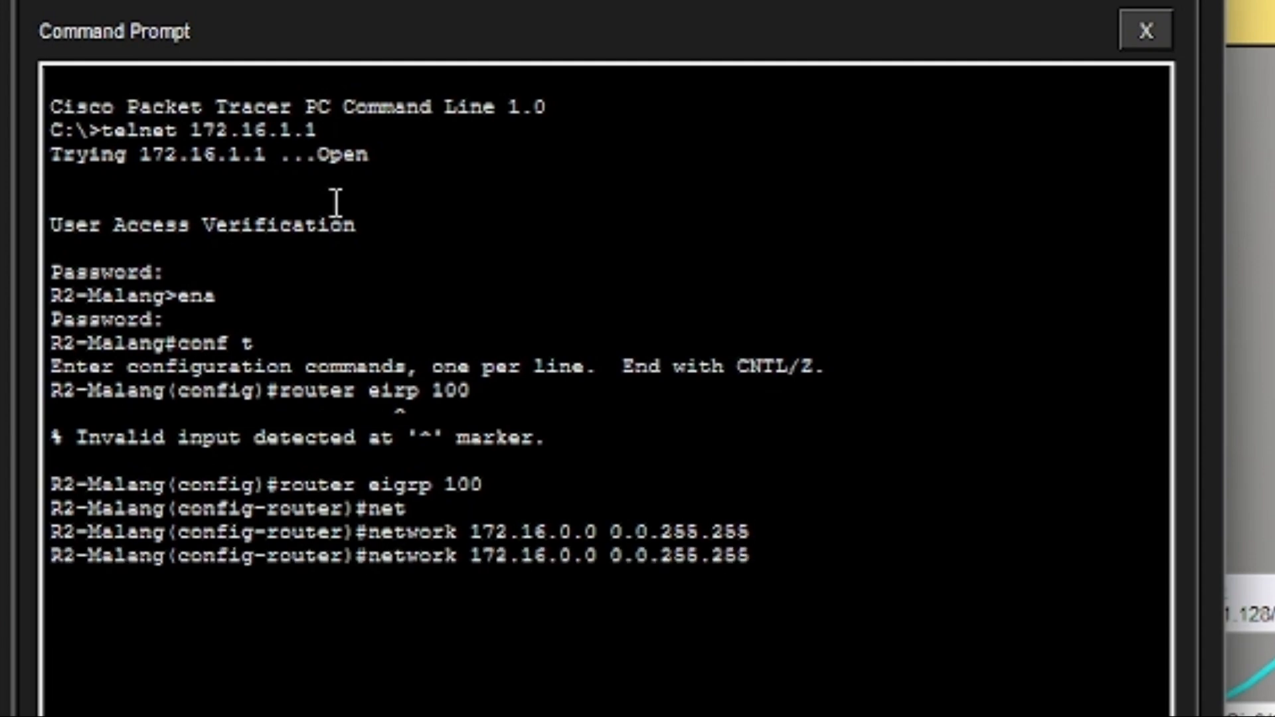
key("Left")
key("BackSpace")
key("BackSpace")
key("BackSpace")
type("0")
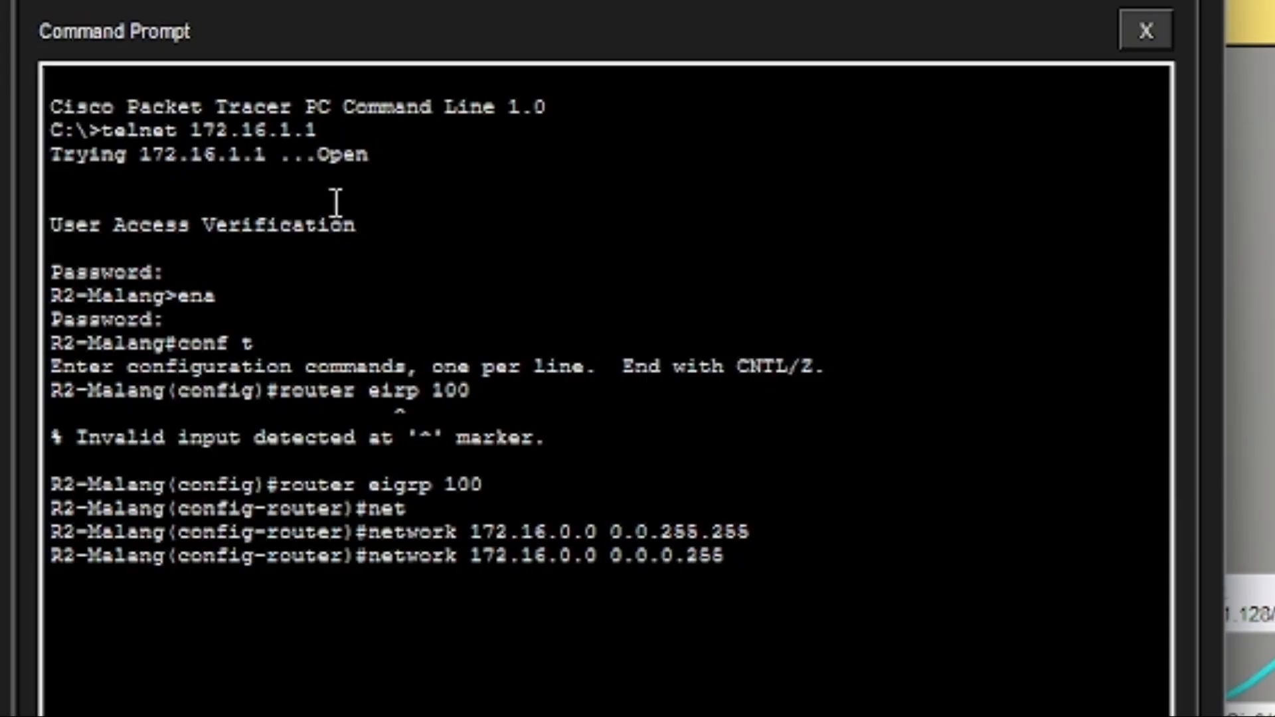
key("Left")
key("Left")
key("Left")
key("Left")
key("Left")
key("Left")
key("Left")
key("Left")
key("BackSpace")
key("BackSpace")
key("BackSpace")
key("BackSpace")
key("BackSpace")
key("BackSpace")
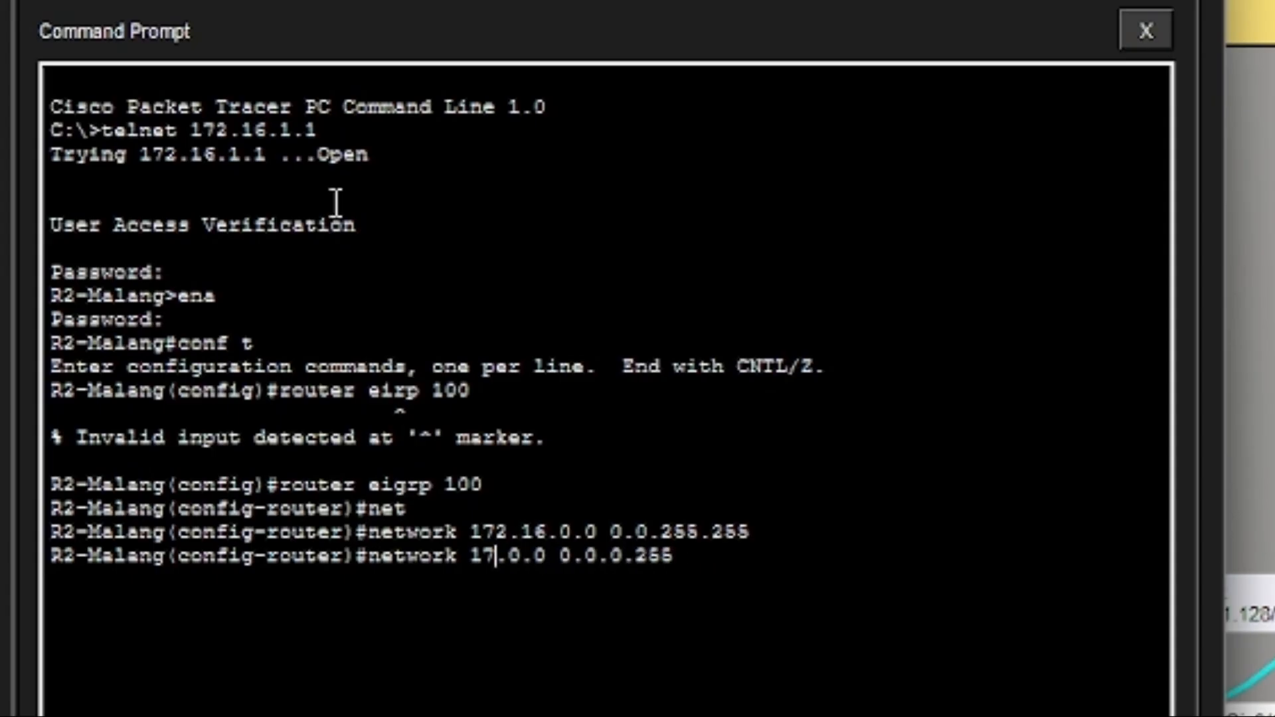
type("2.2")
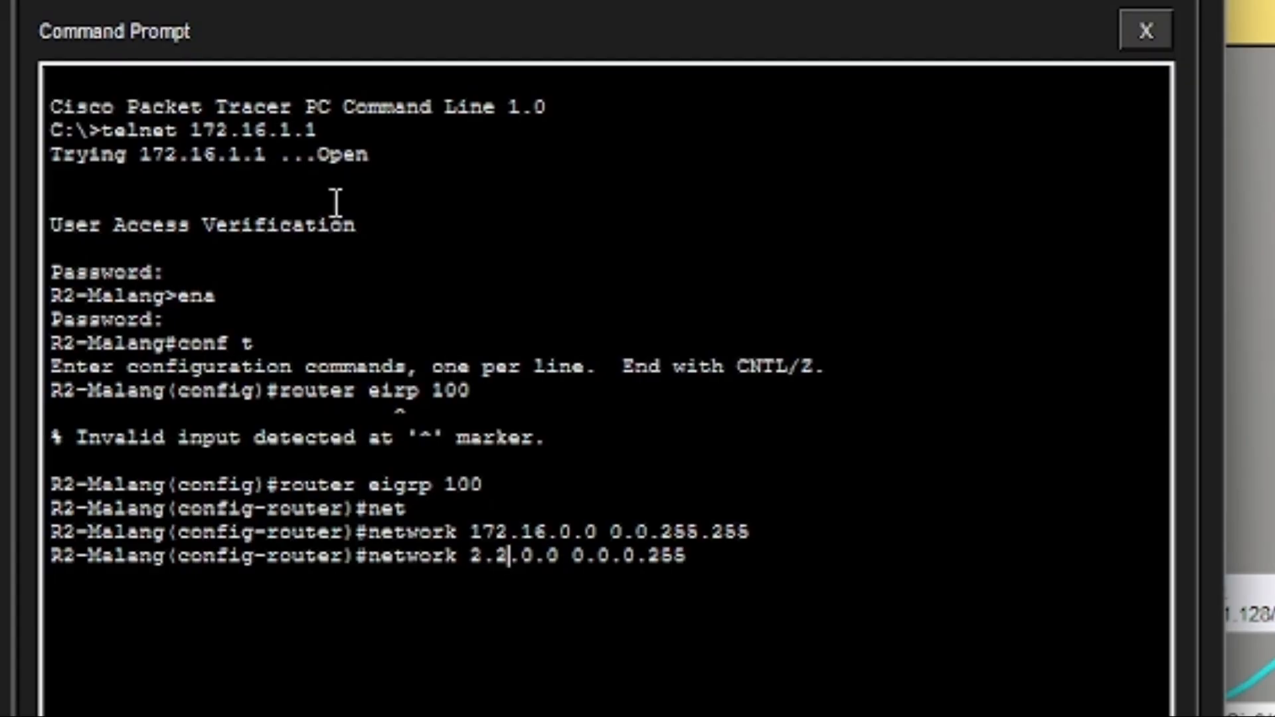
key("Return")
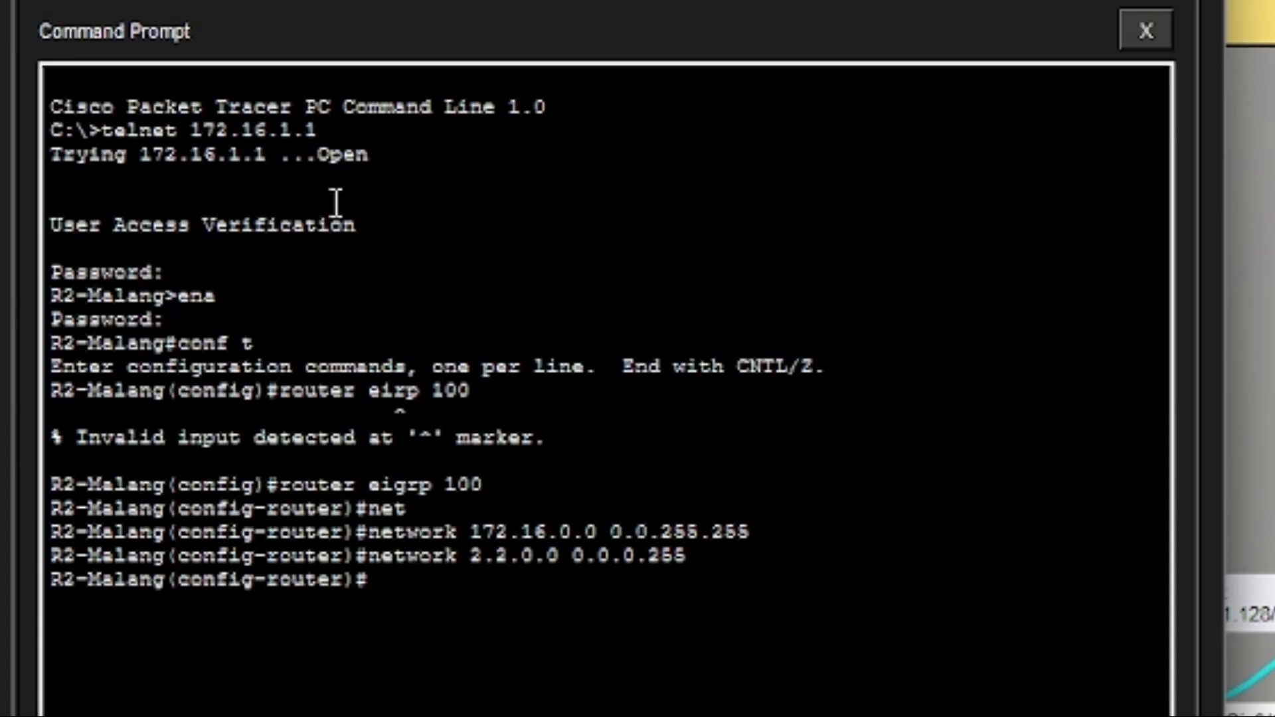
Turn off automatic summarization with no auto-summary.
type("no auto")
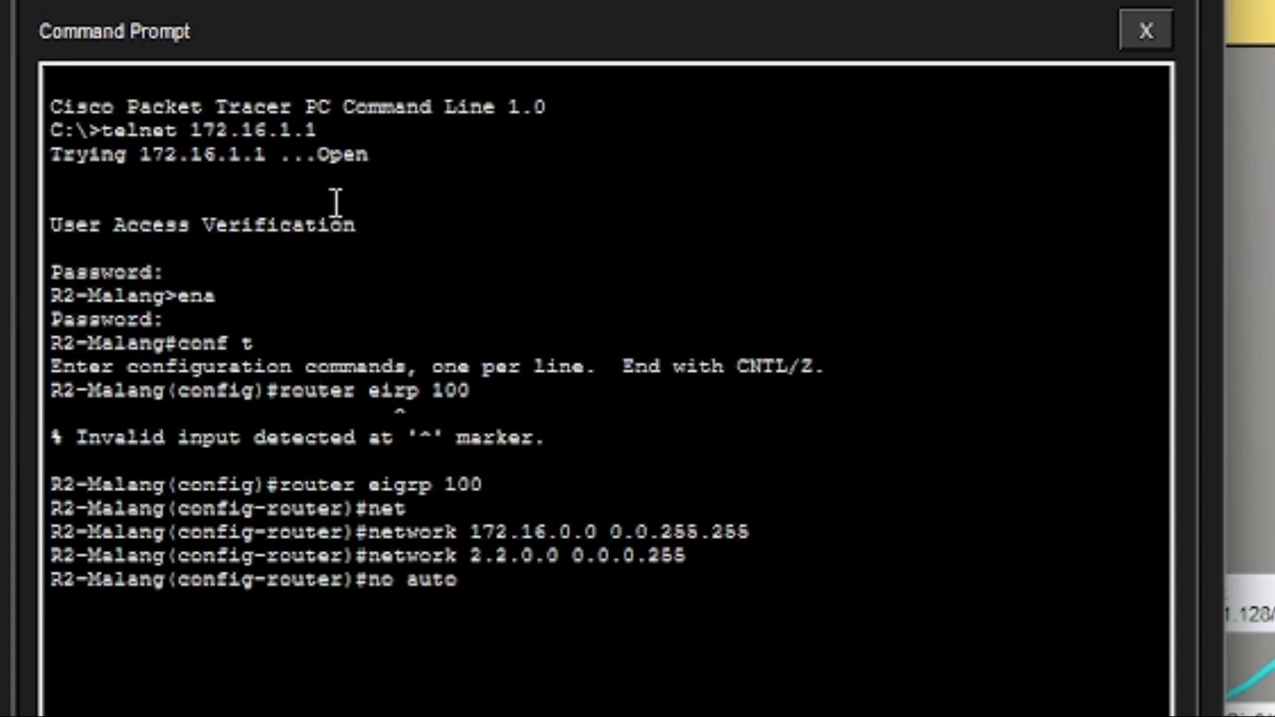
type("-summa")
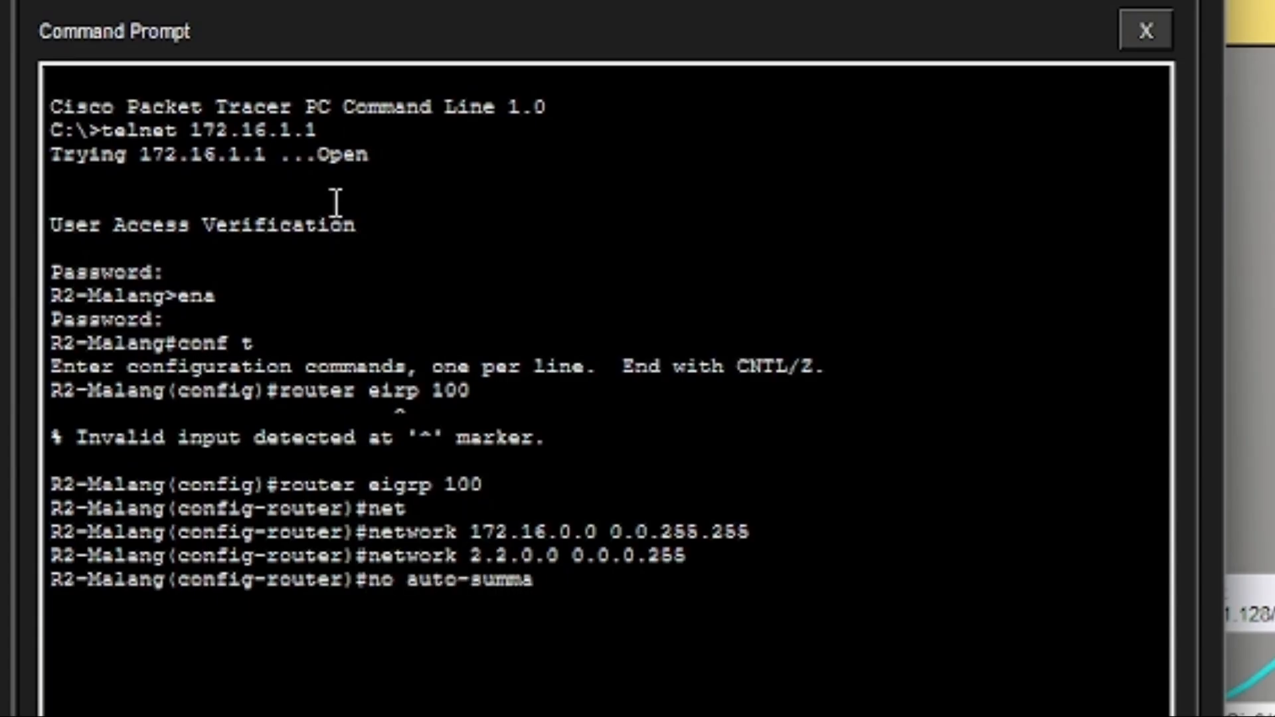
type("ry")
key("Return")
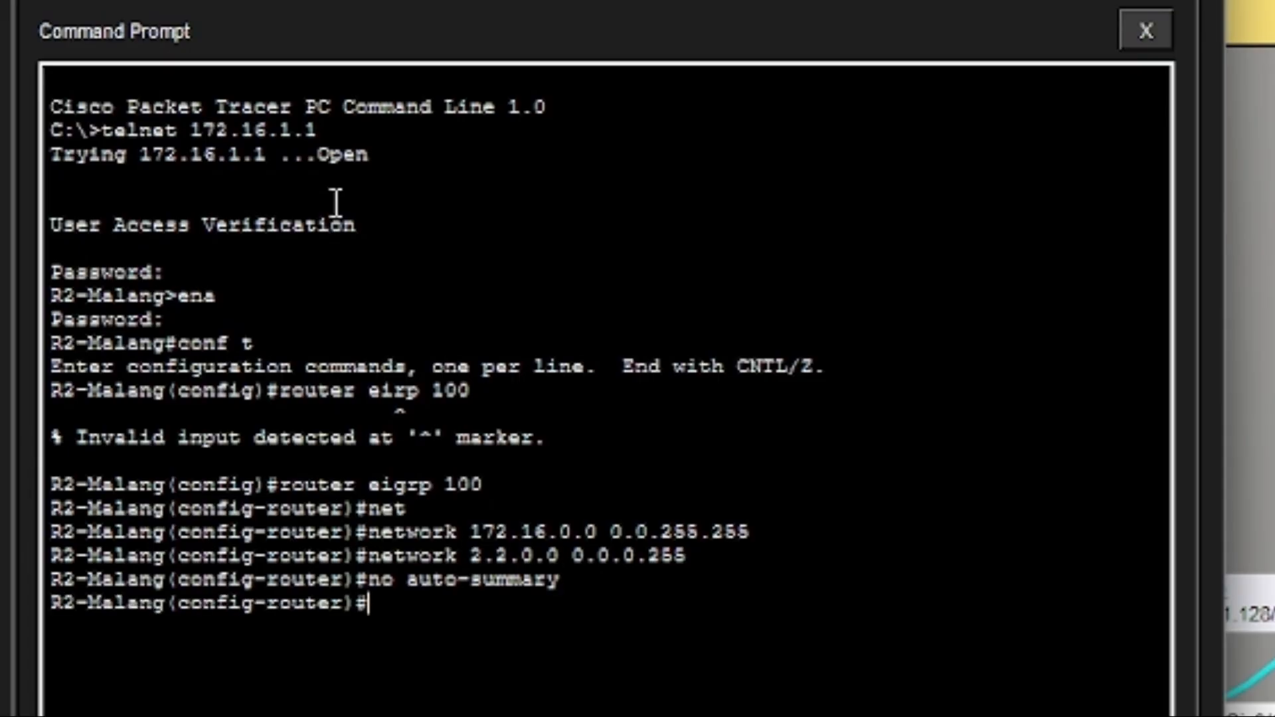
type("passive")
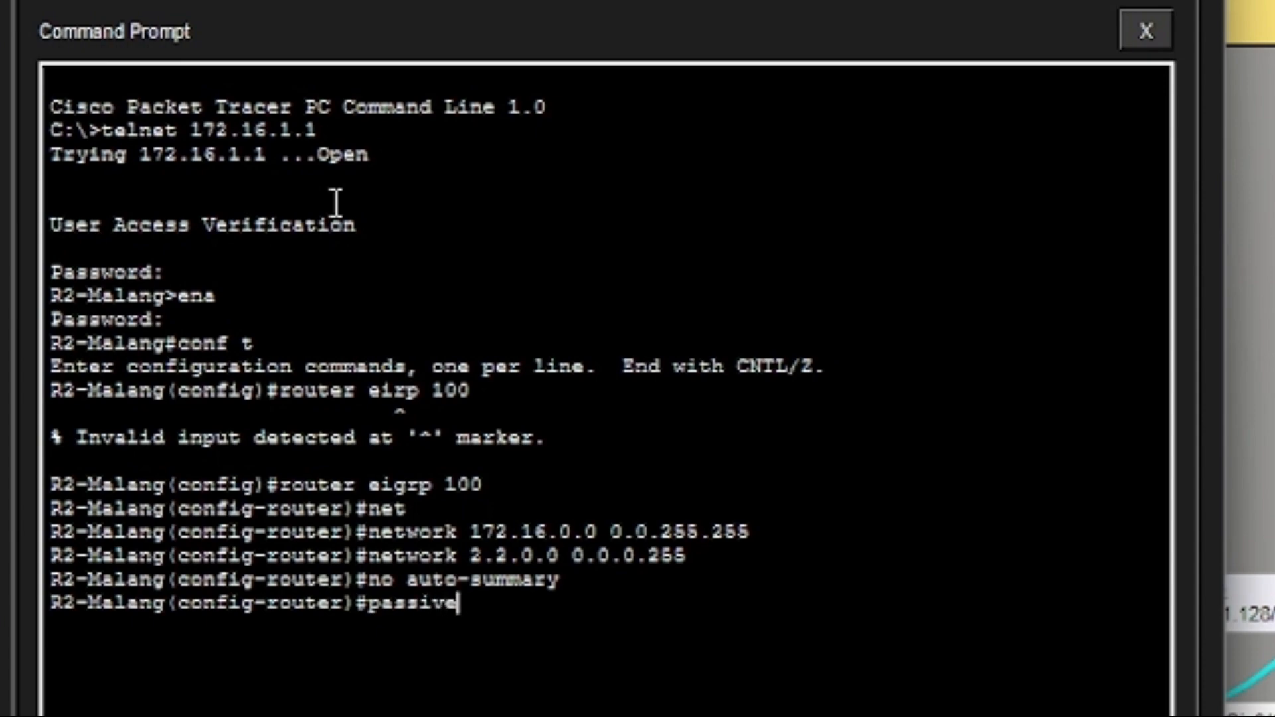
type("-in")
Make g0/0 passive and set the EIGRP router ID to 2.2.2.2.
key("Tab")
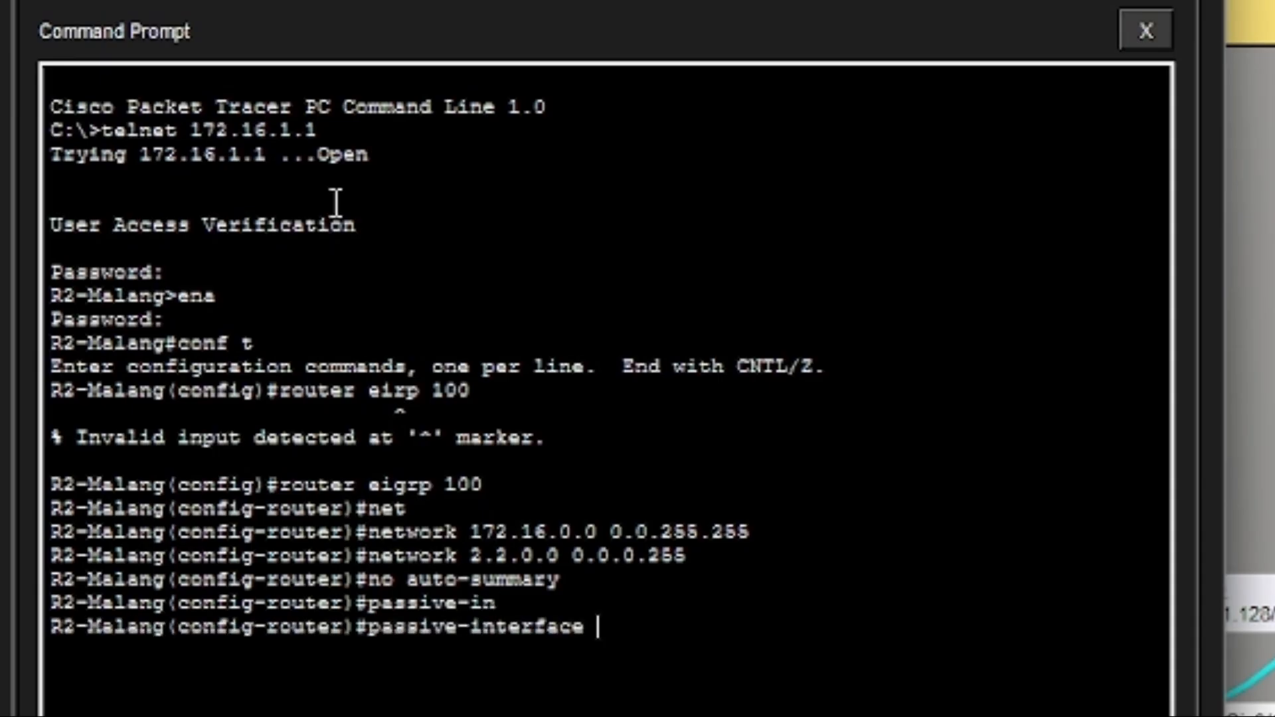
type("g0/0")
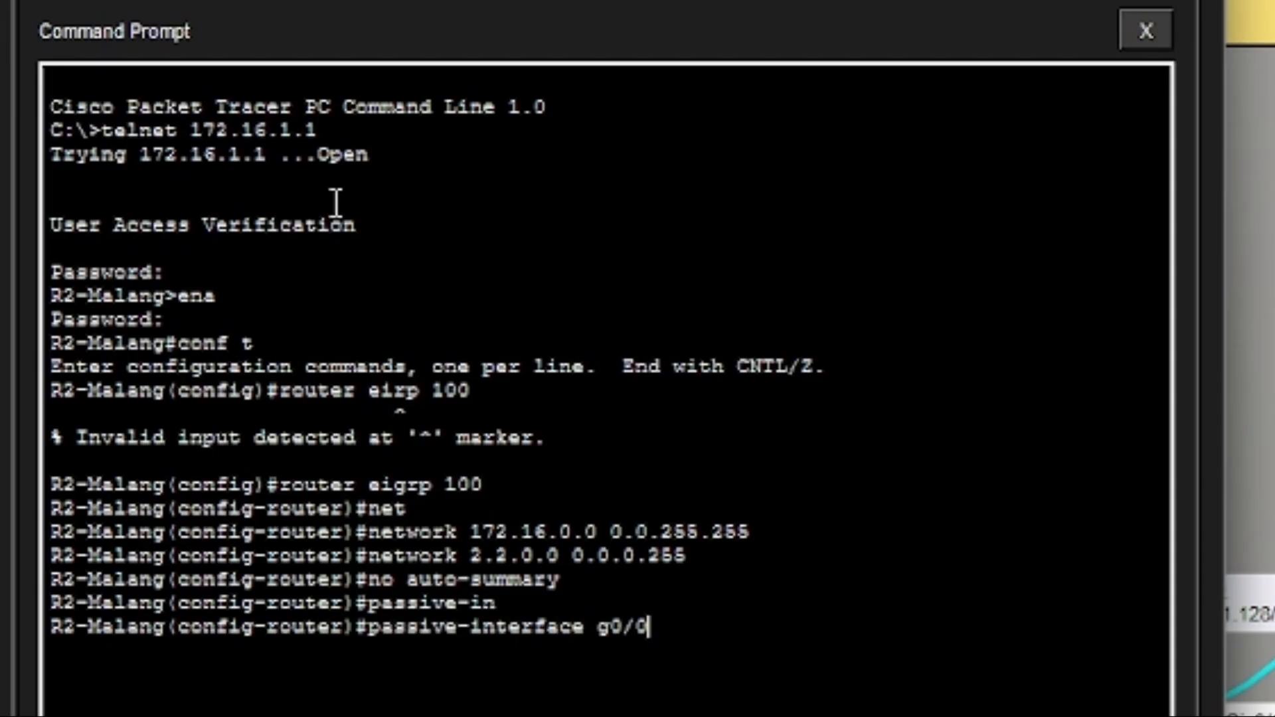
key("Return")
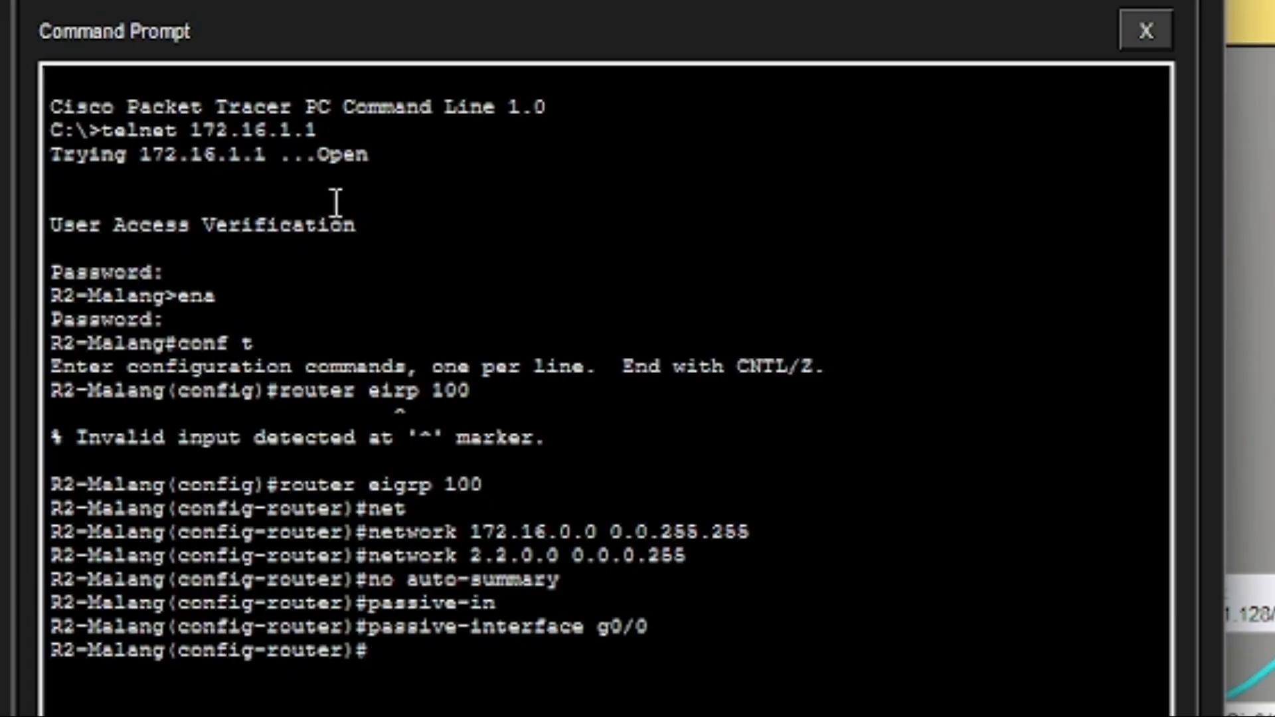
type("eigrp ")
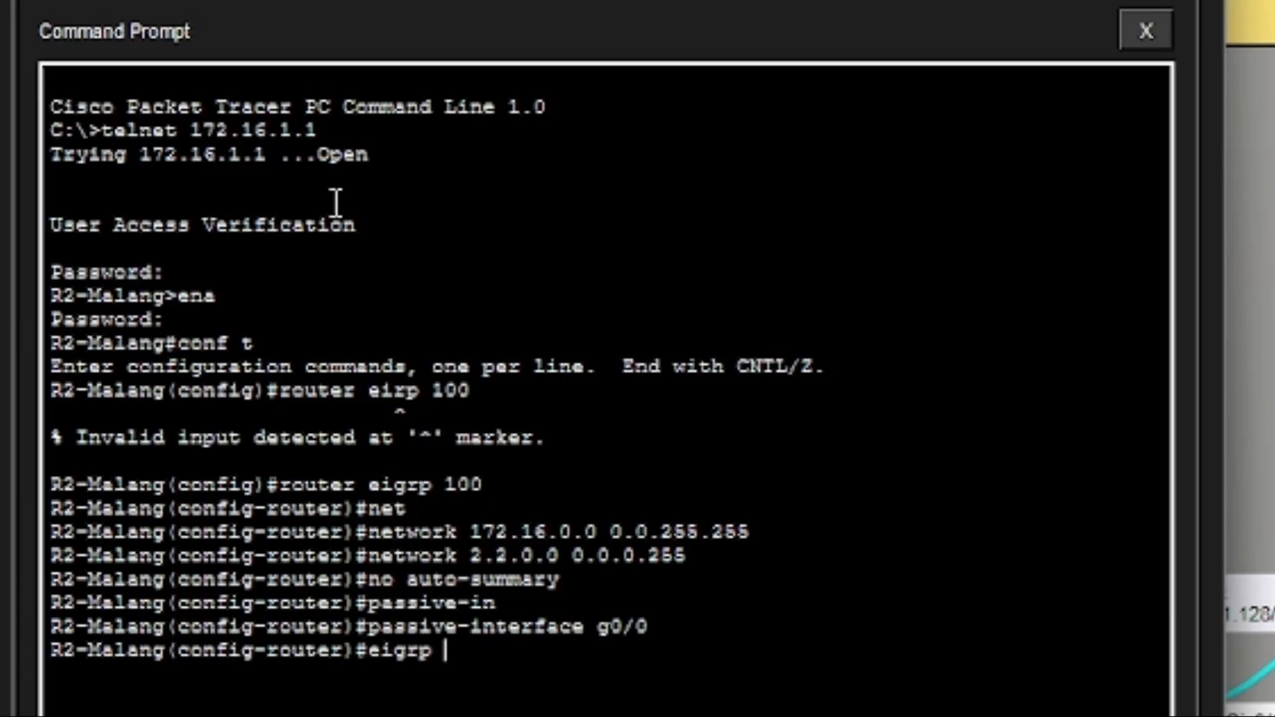
type("router")
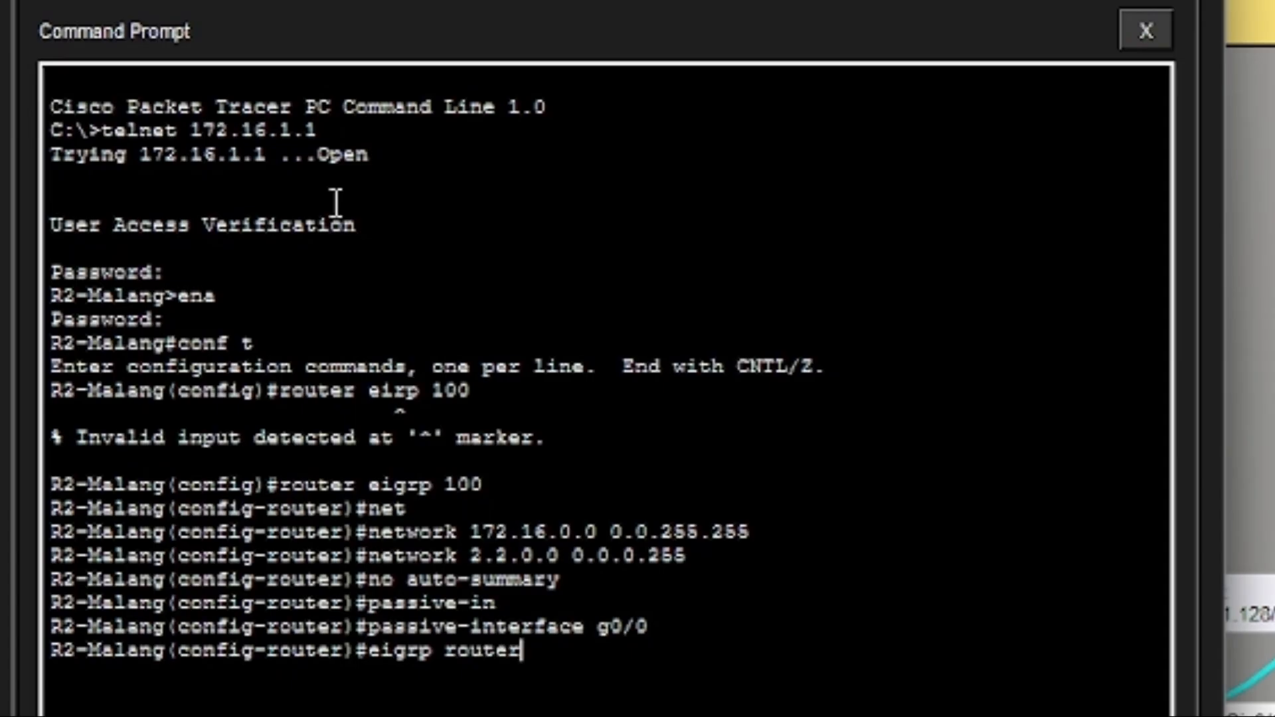
type("-id 2.2.2.2")
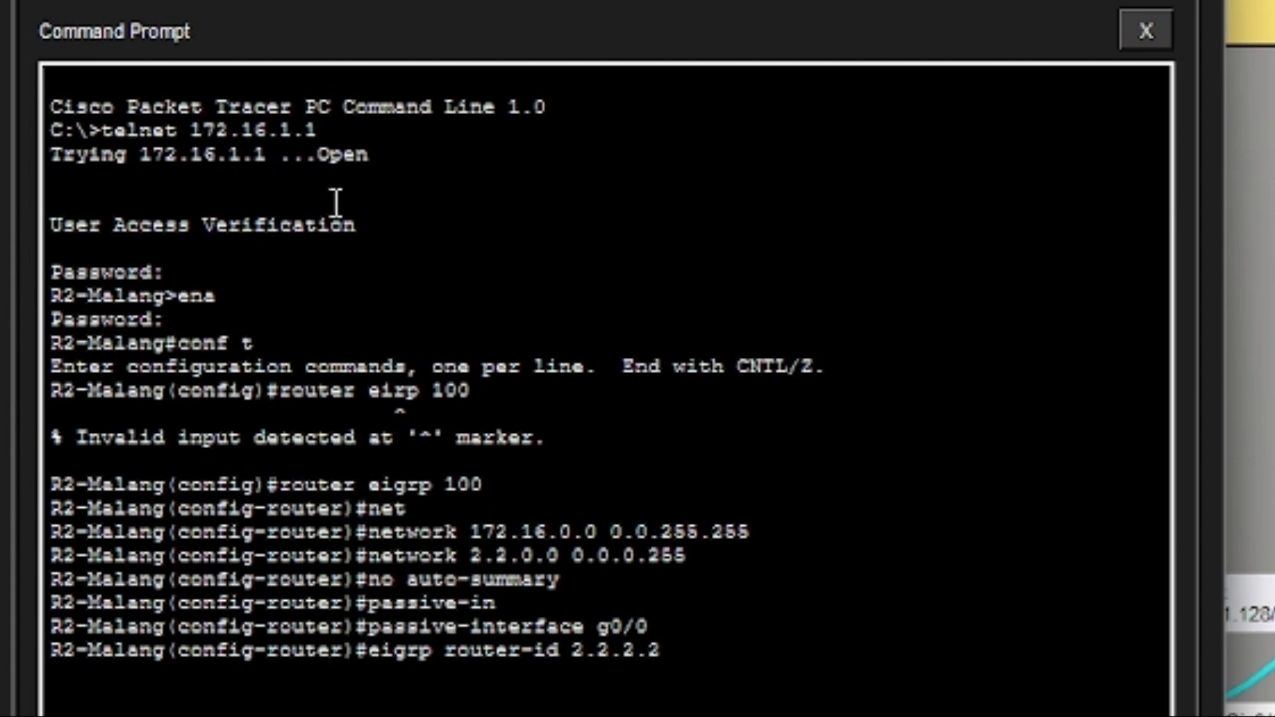
key("Return")
Leave configuration mode and save R2-Malang's running configuration with wr.
type("end")
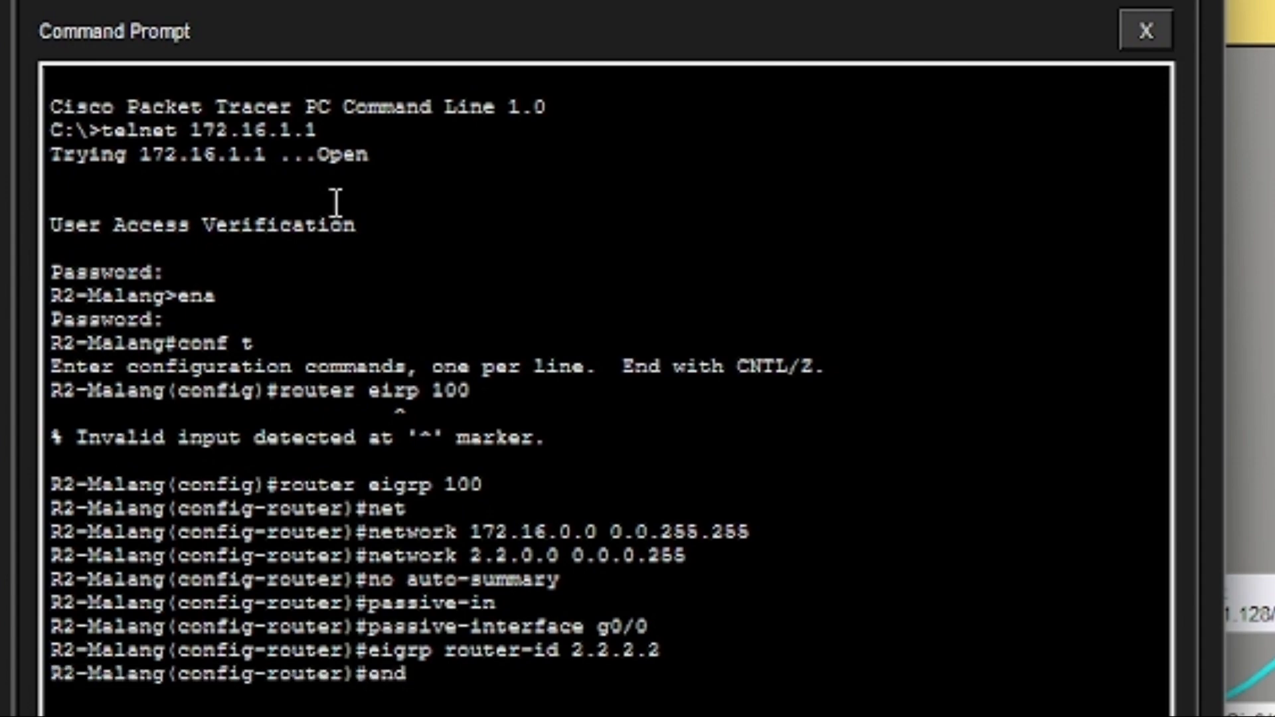
key("Return")
type("w")
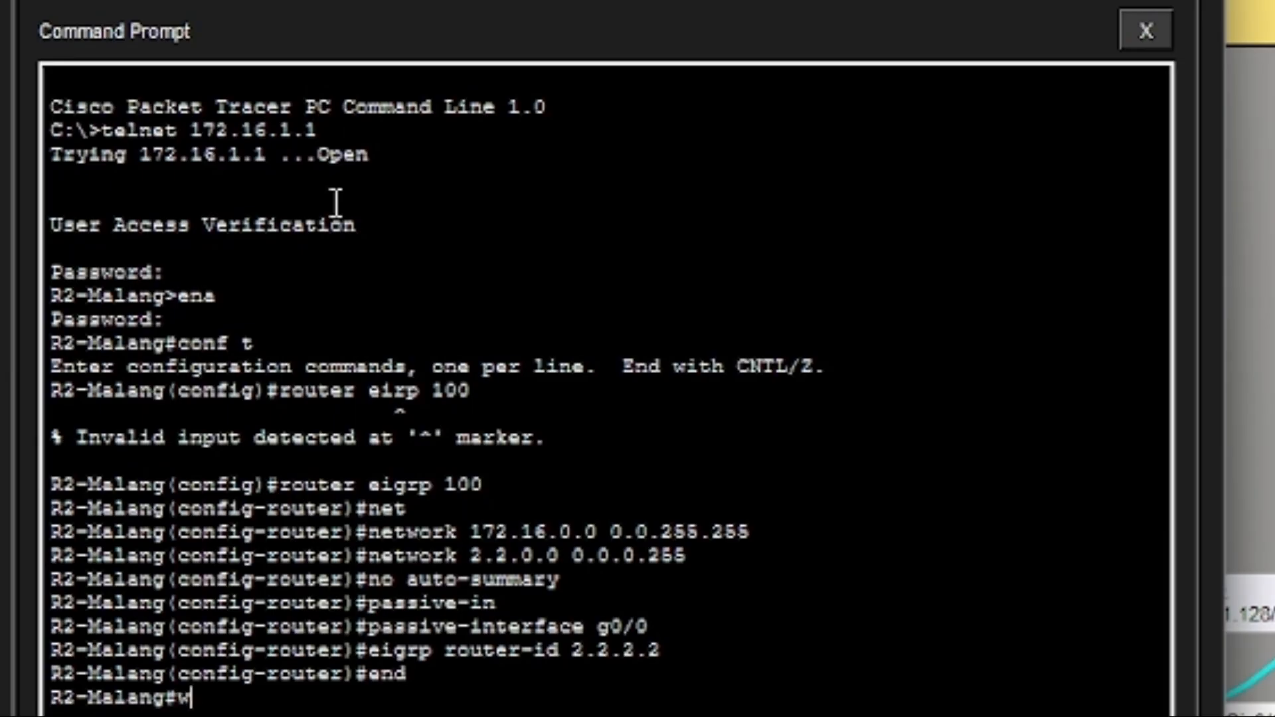
type("r")
key("Return")
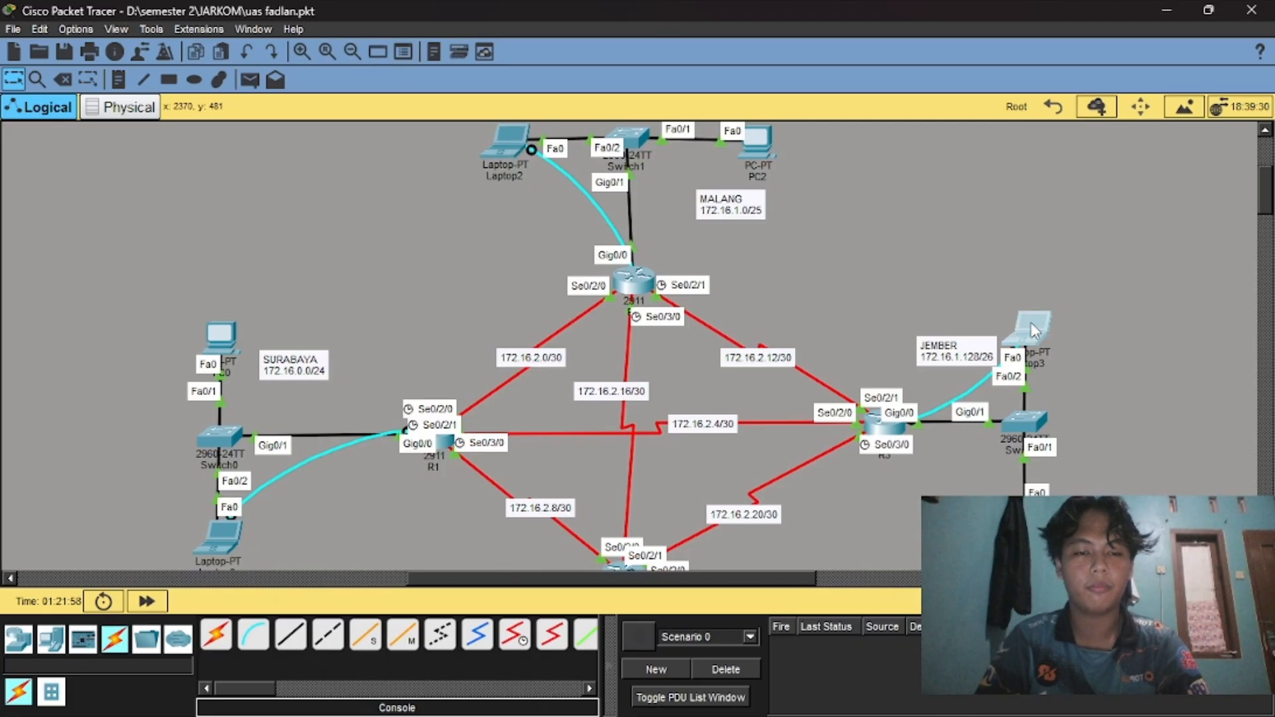
Open Laptop3's device window and its Command Prompt.
left_click(1031, 322)
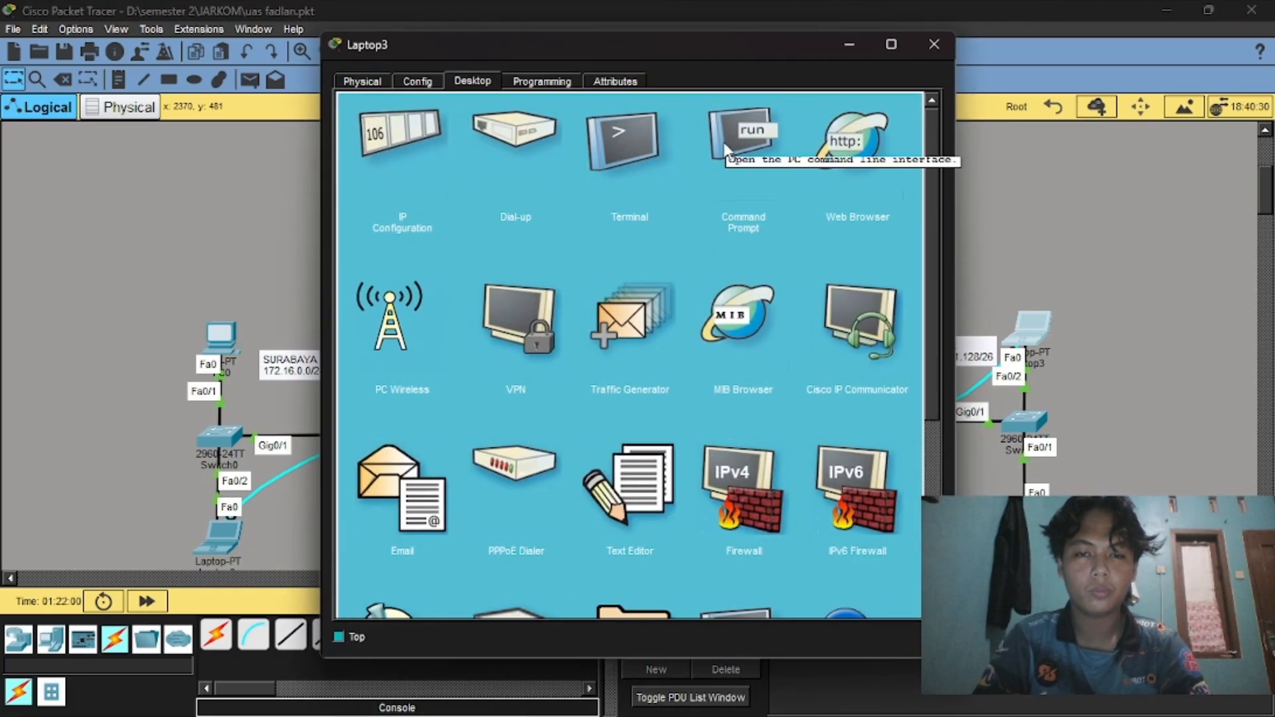
left_click(724, 143)
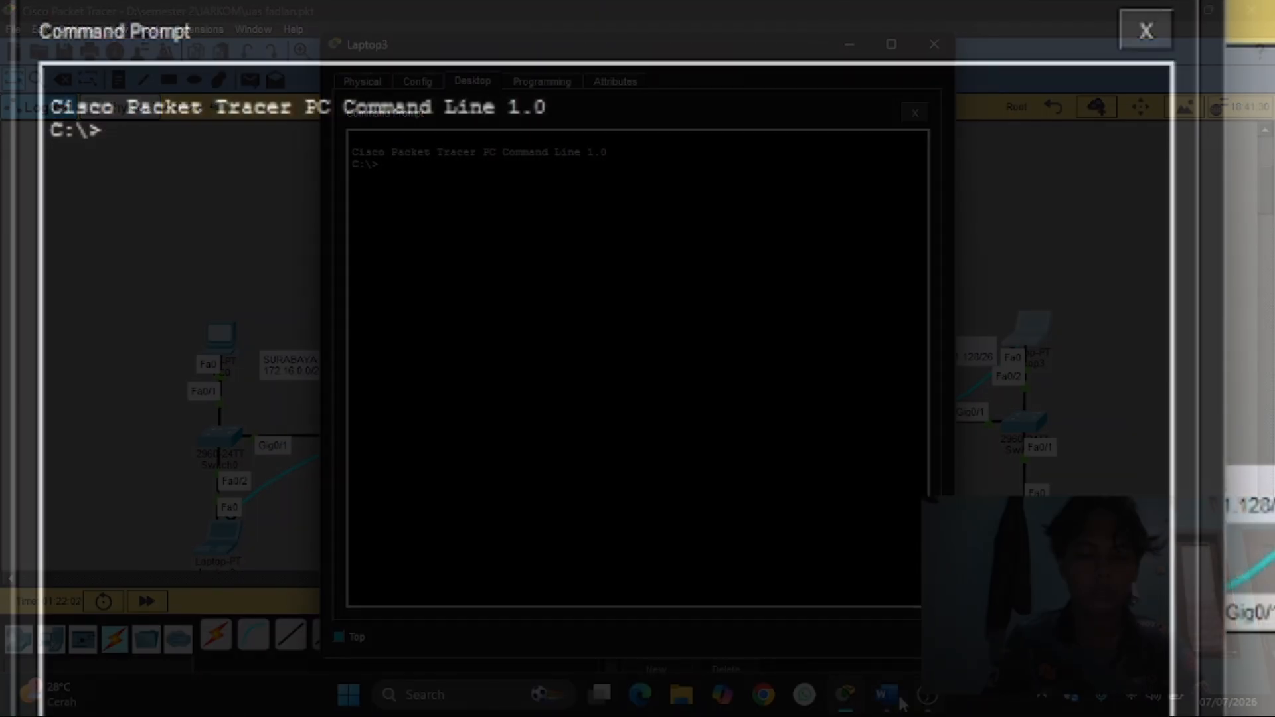
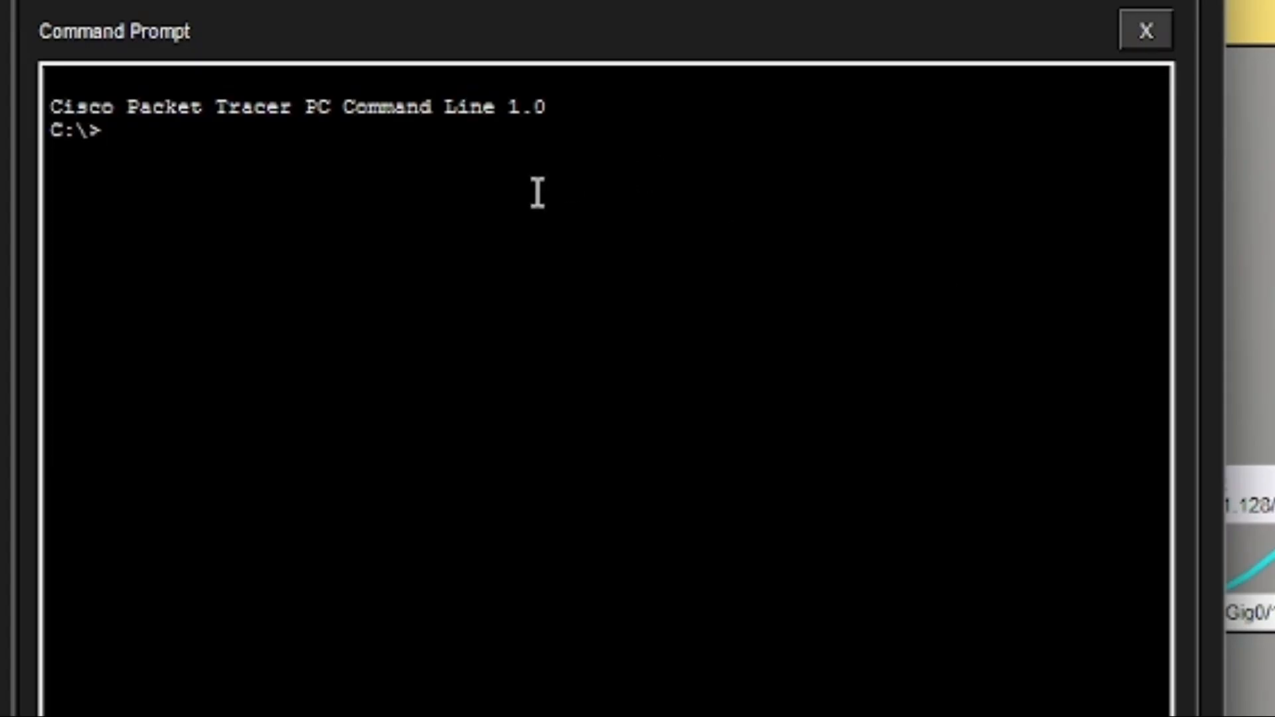
Telnet to R3-Jember at 172.16.1.129, log in and enter privileged mode with enable.
type("telnet")
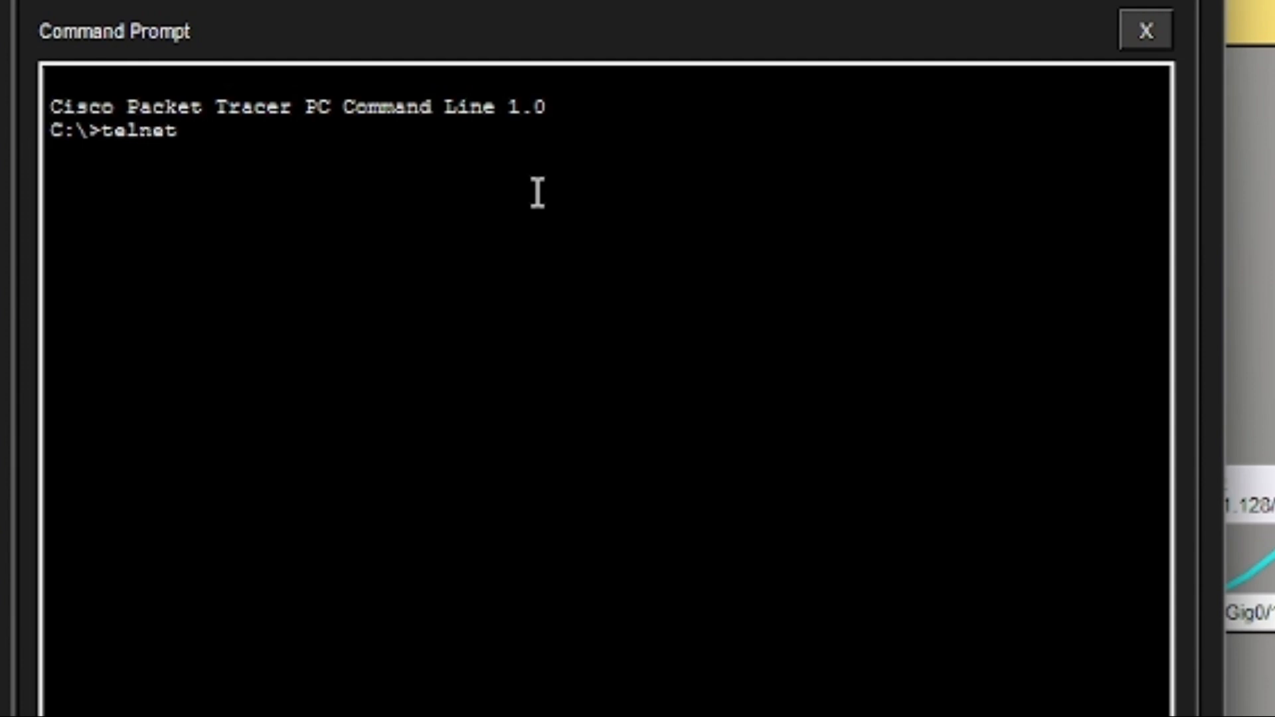
type(" 172.16.")
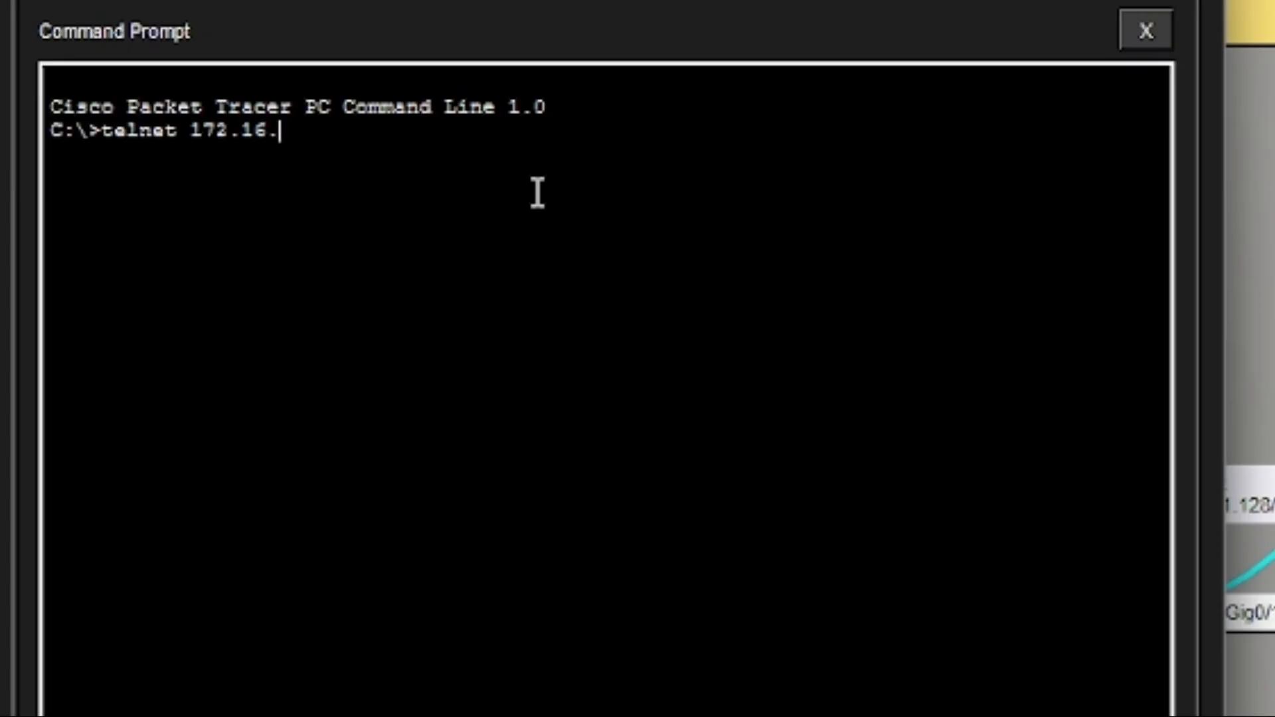
type("1.129")
key("Return")
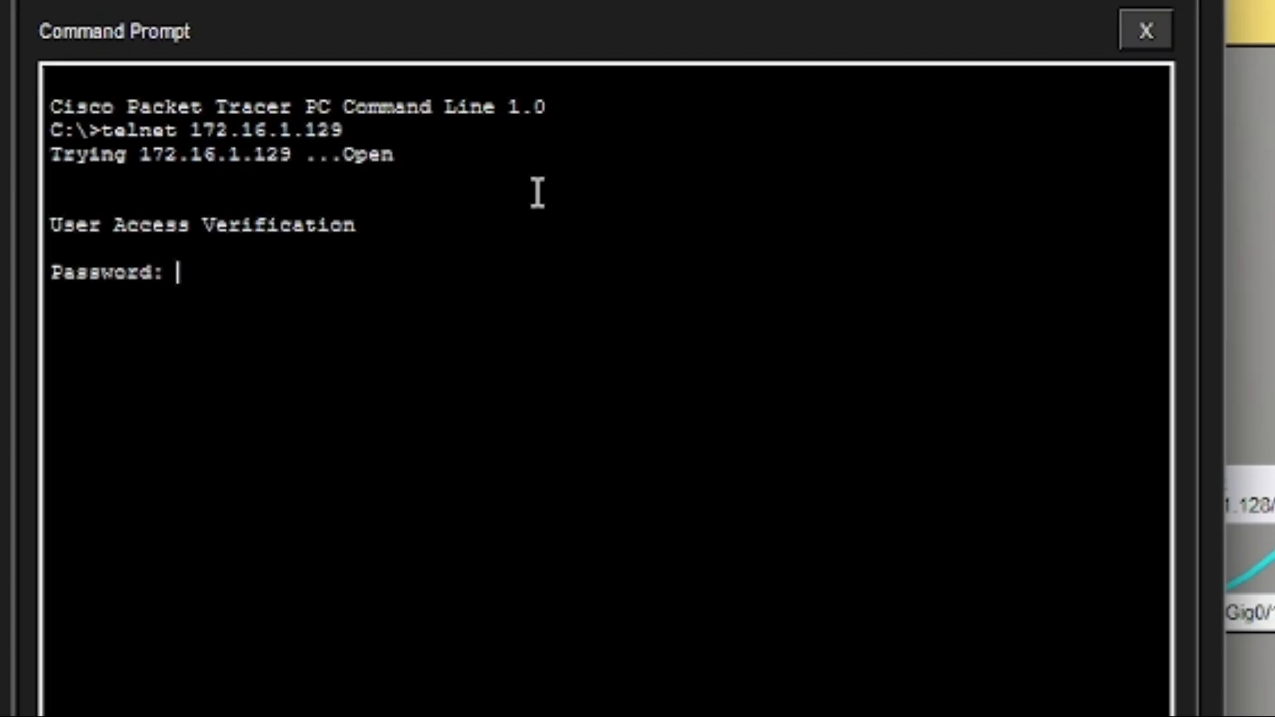
key("Return")
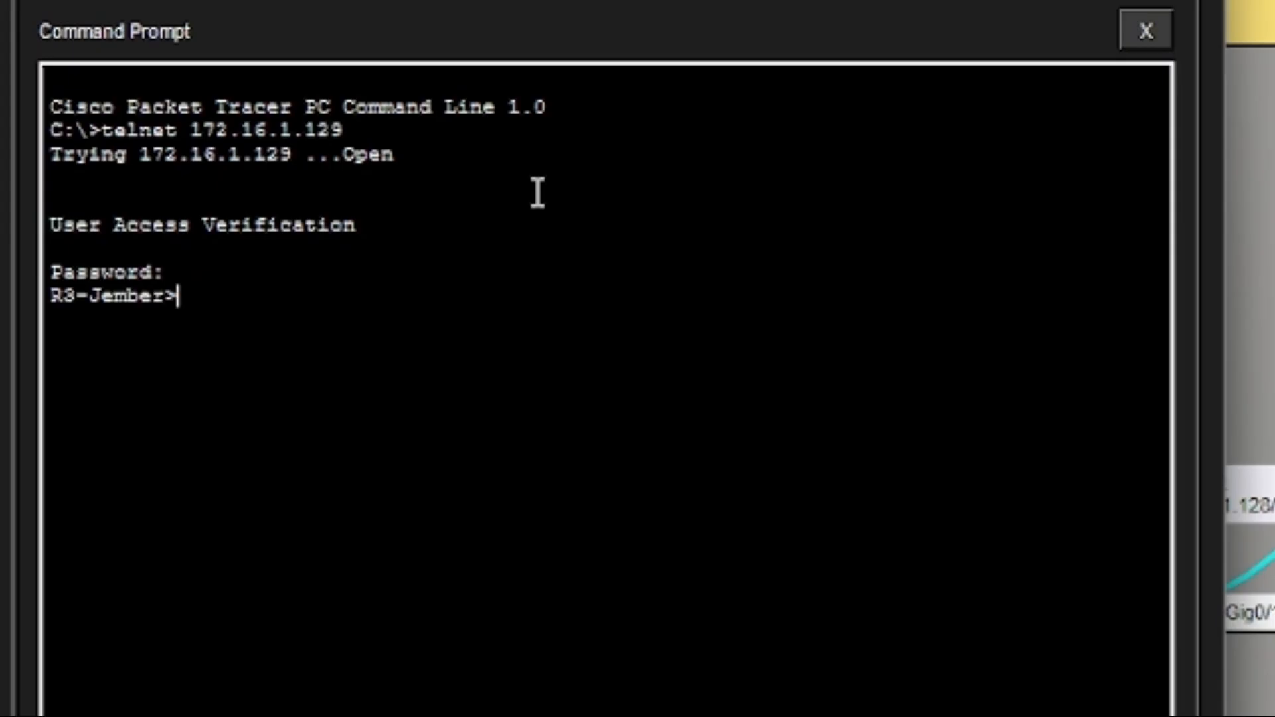
type("ena")
key("Return")
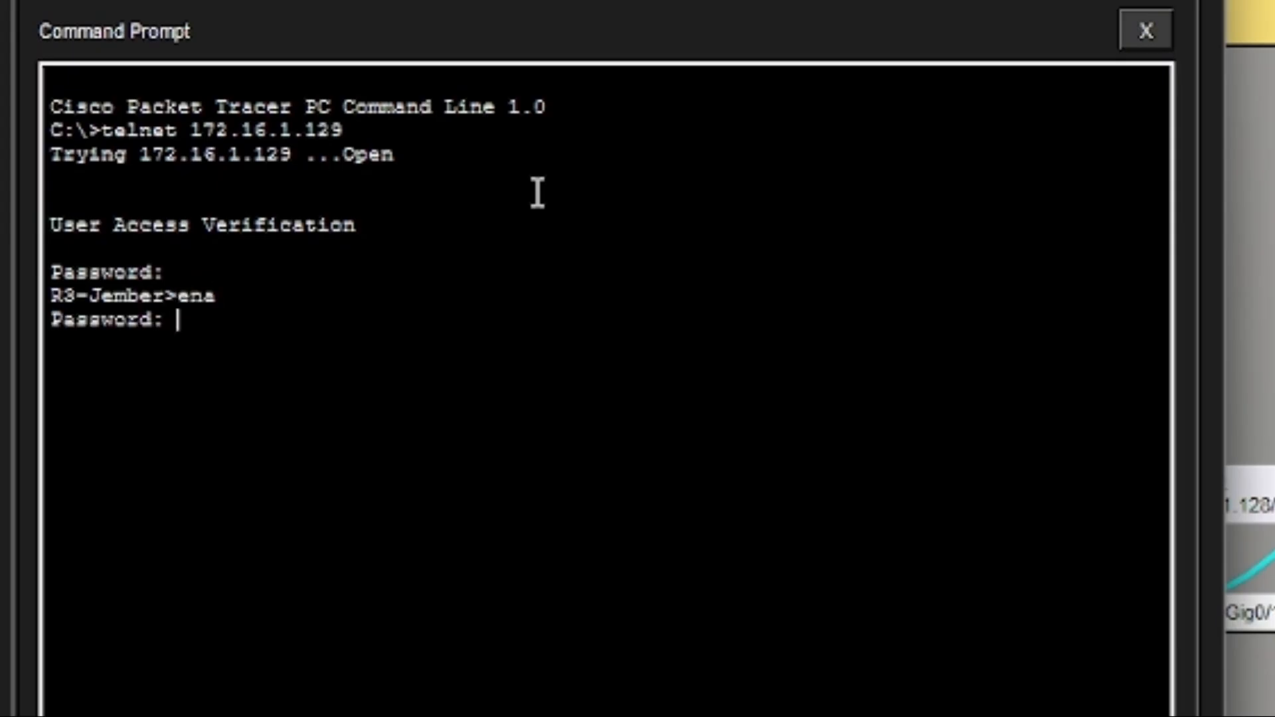
key("Return")
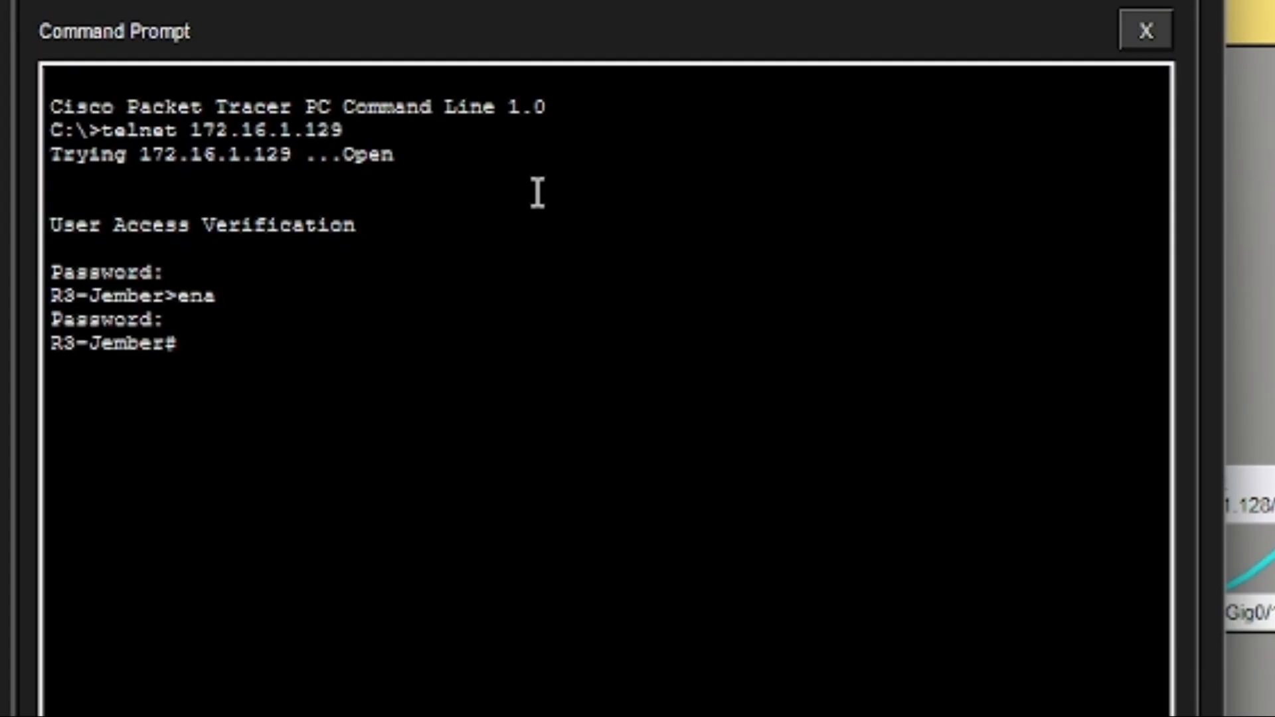
Enter global configuration mode and start EIGRP process 100 on R3-Jember.
type("conf t")
key("Return")
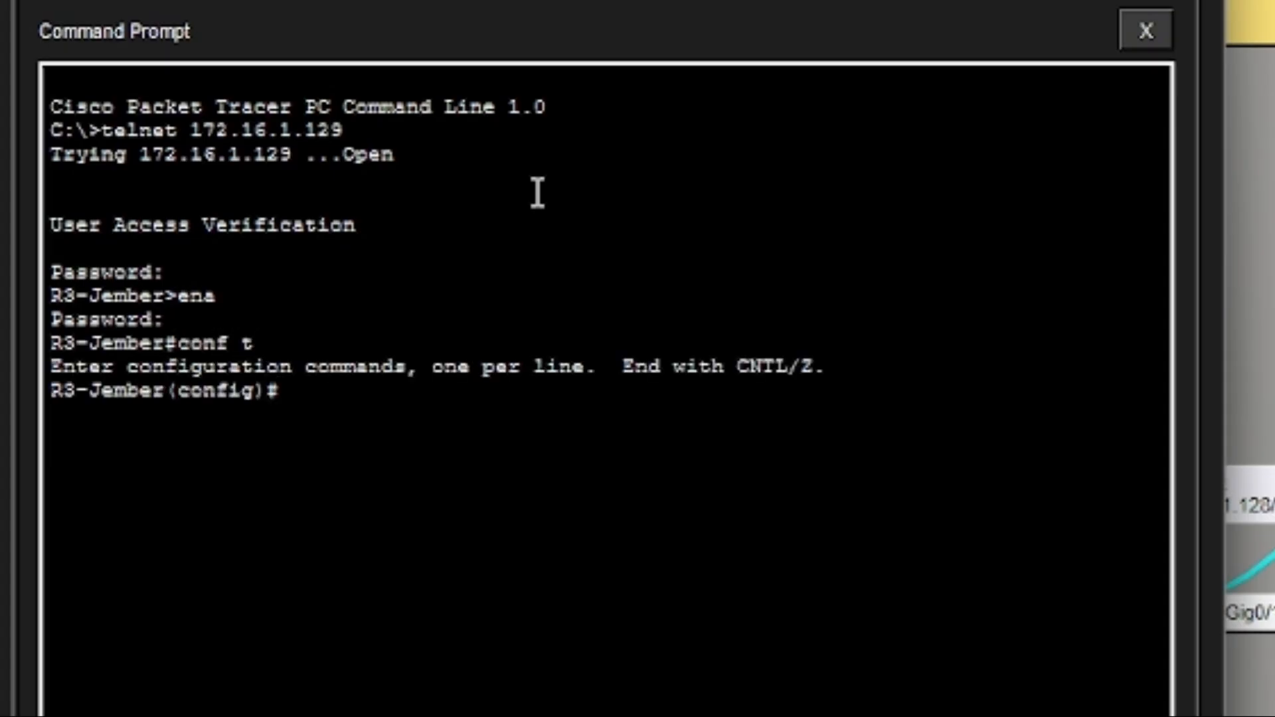
type("eouter")
key("BackSpace")
key("Left")
key("Left")
key("Left")
key("Left")
key("Left")
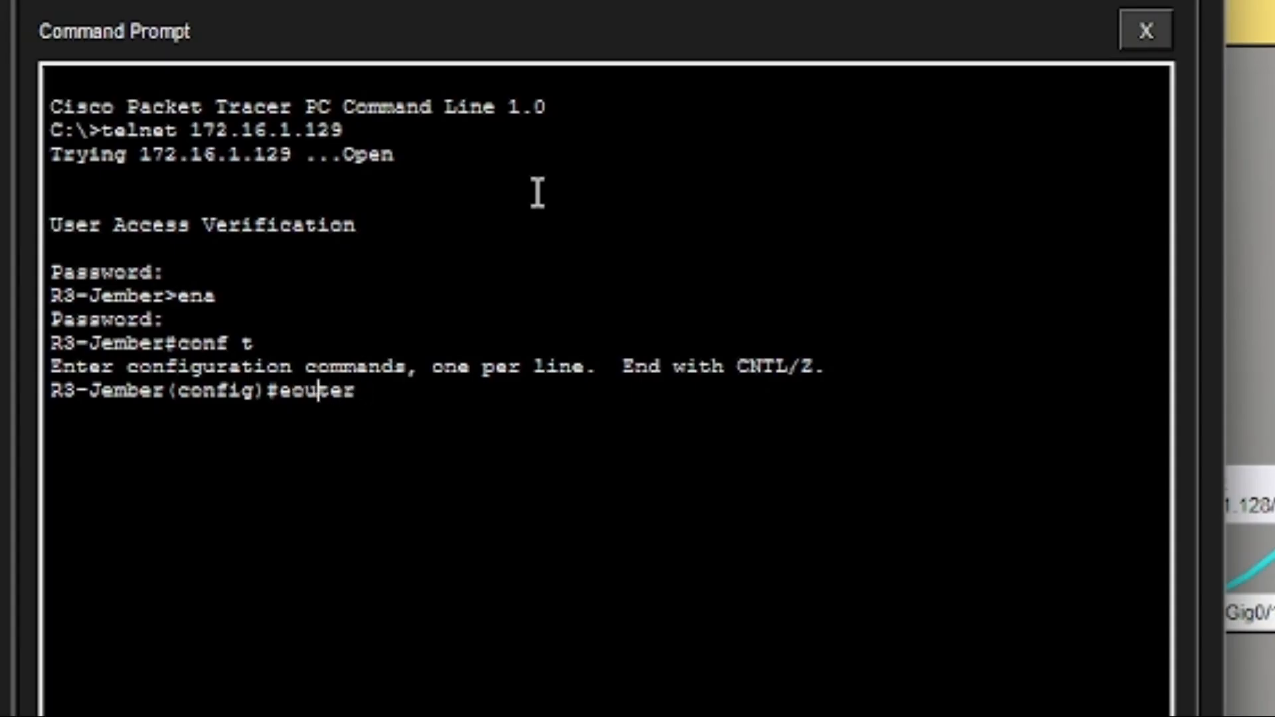
key("BackSpace")
type("r")
key("Right")
key("Right")
key("Right")
key("Right")
key("Right")
type("eigrp")
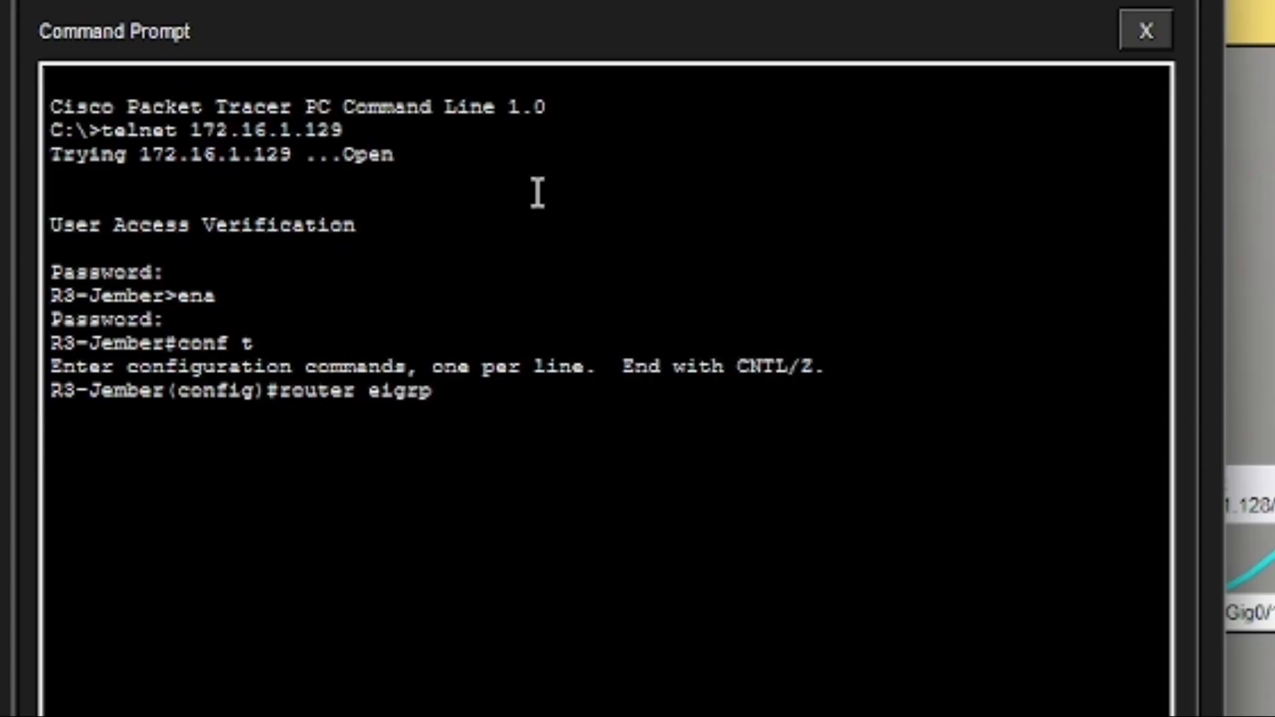
key("Return")
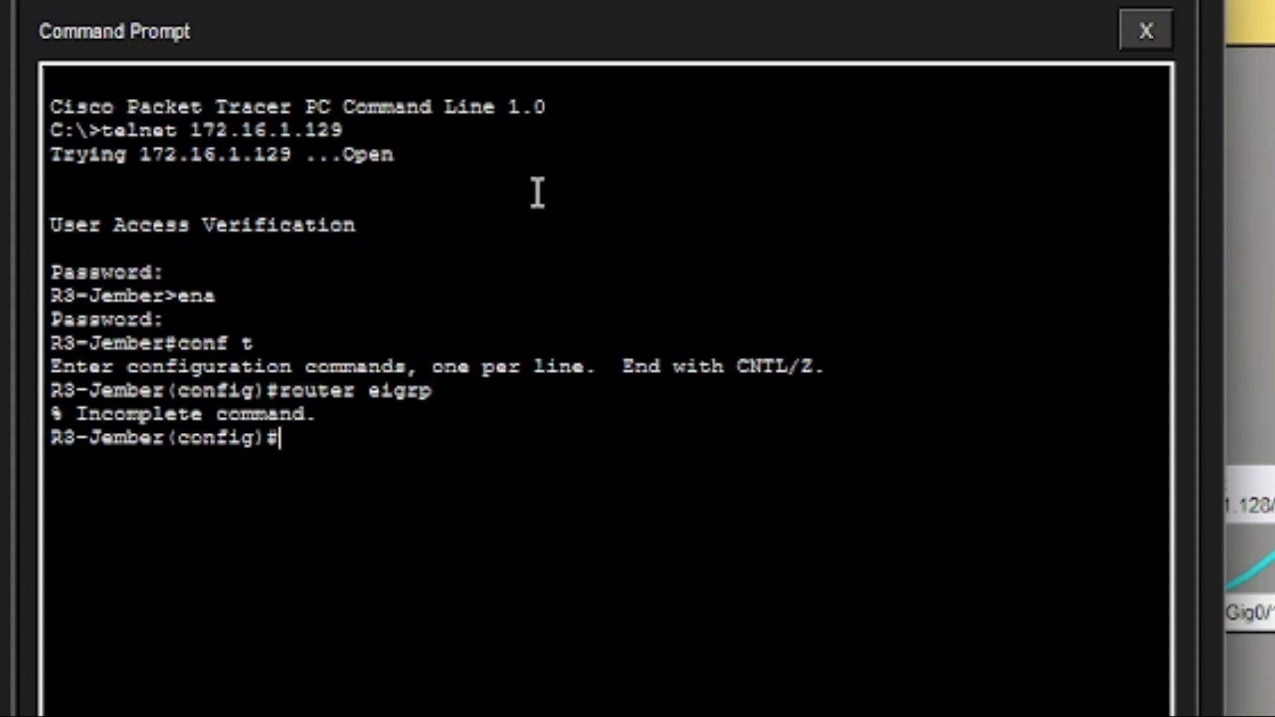
key("Up")
type("100")
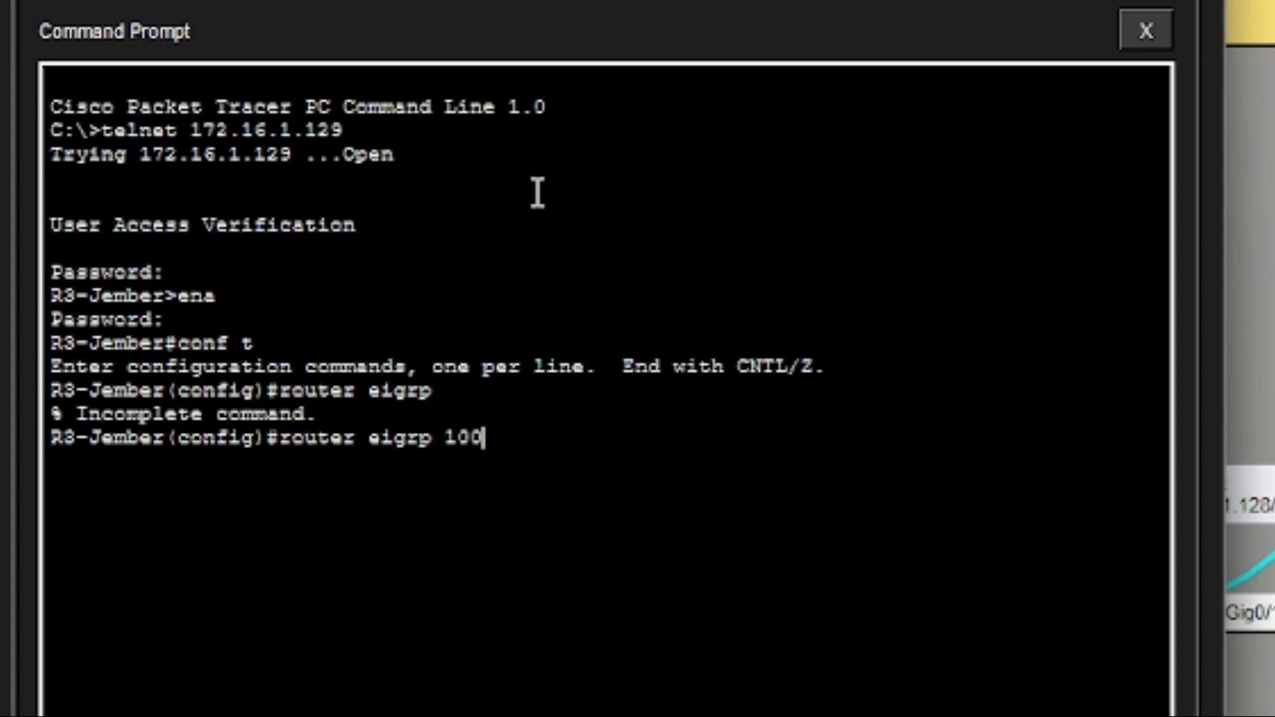
key("Return")
Advertise networks 172.16.0.0 0.0.255.255 and 3.3.3.0 0.0.0.255 in EIGRP 100.
type("n")
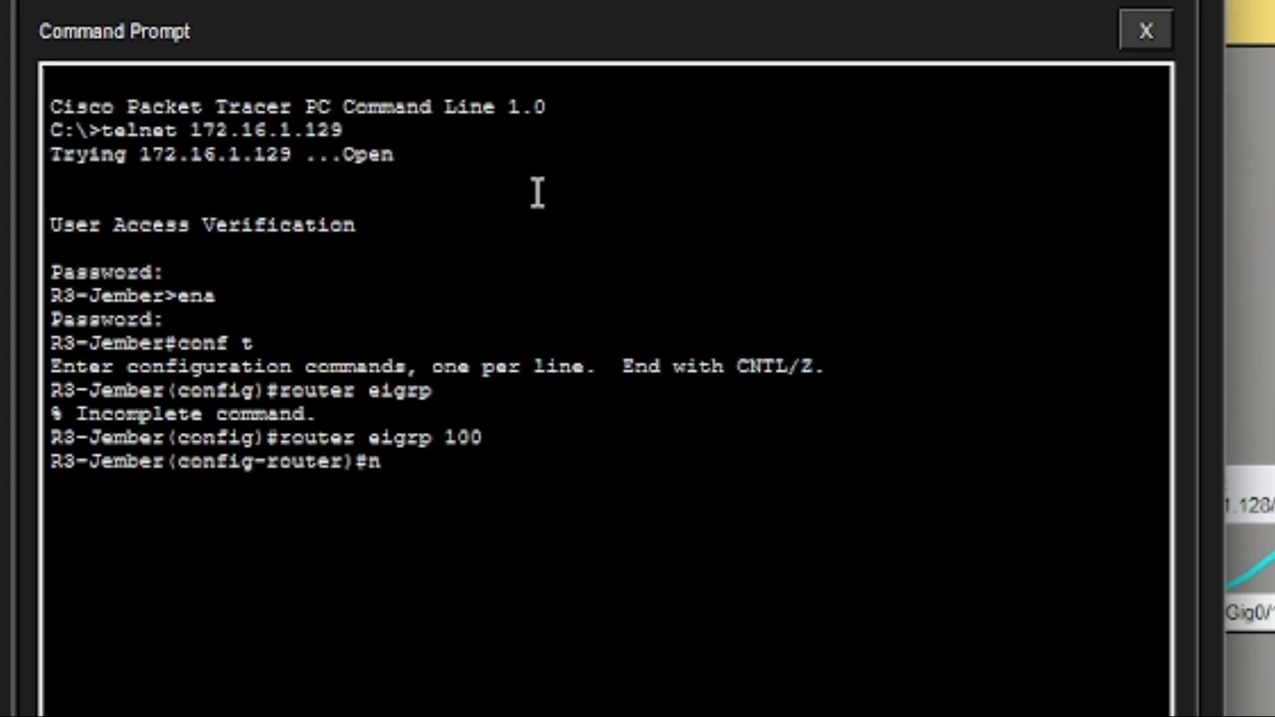
type("etwork ")
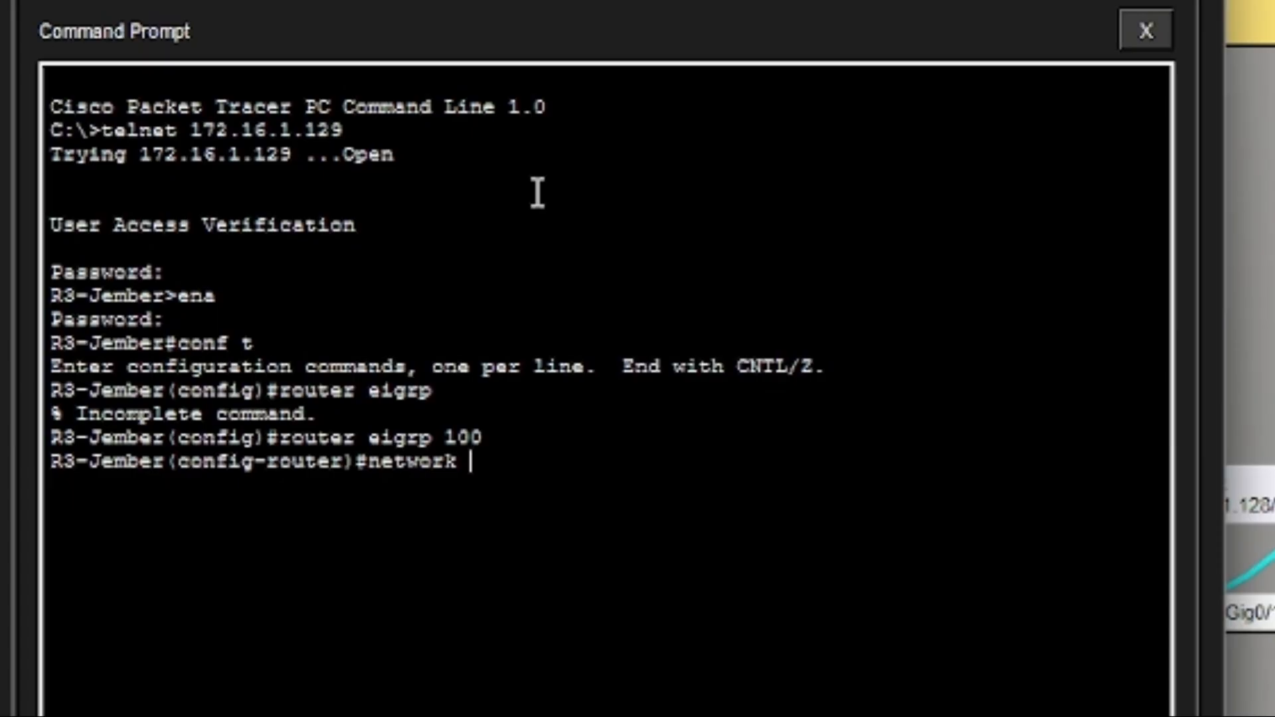
type("172.16.0.0")
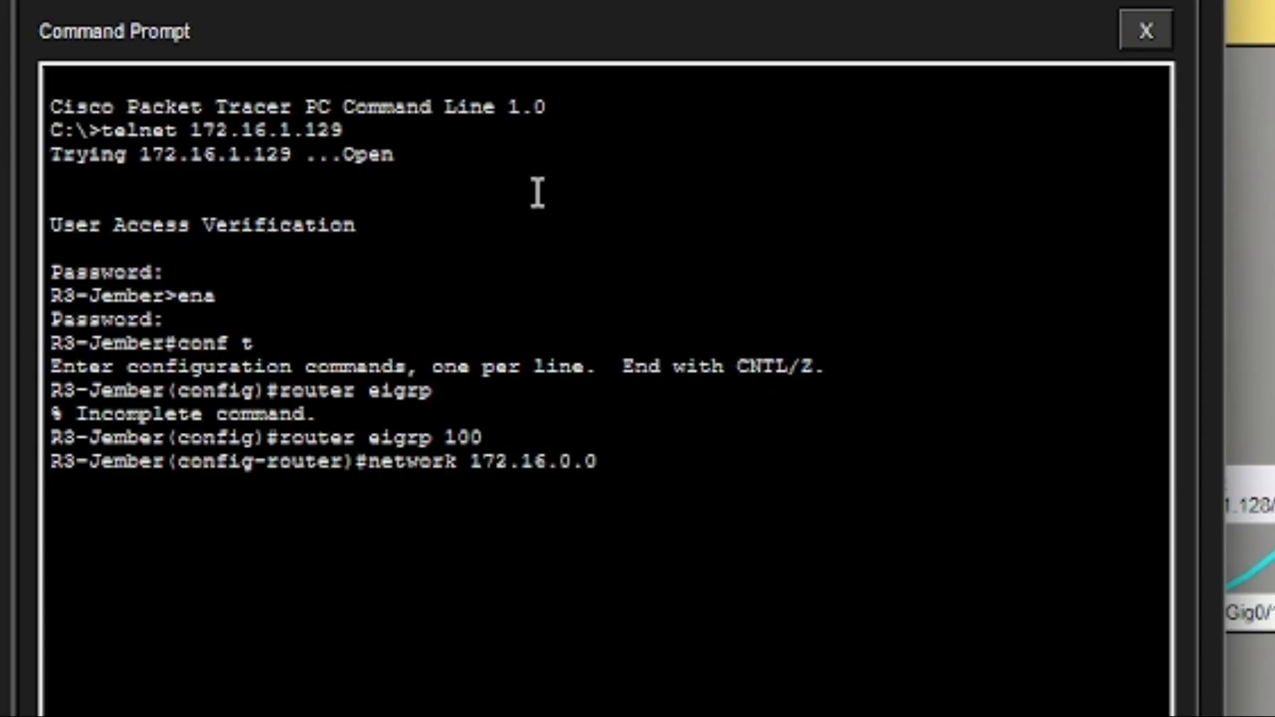
type(" 0.0.255.255")
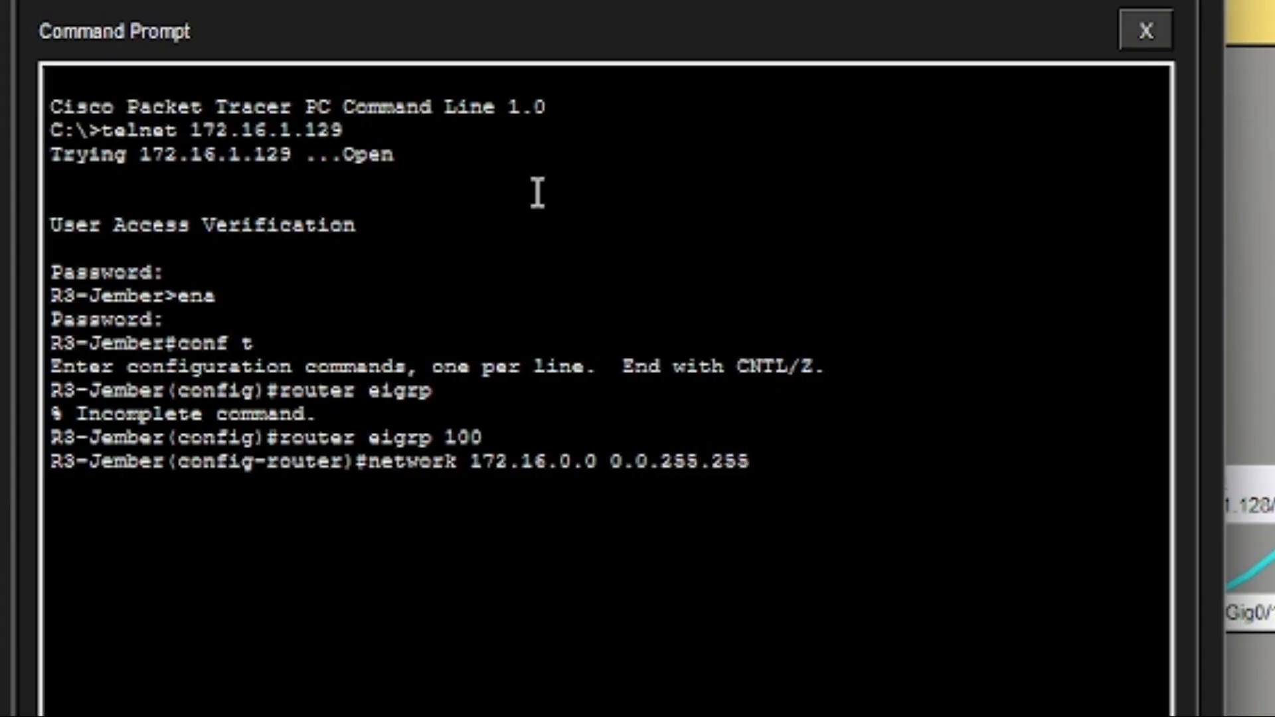
key("Return")
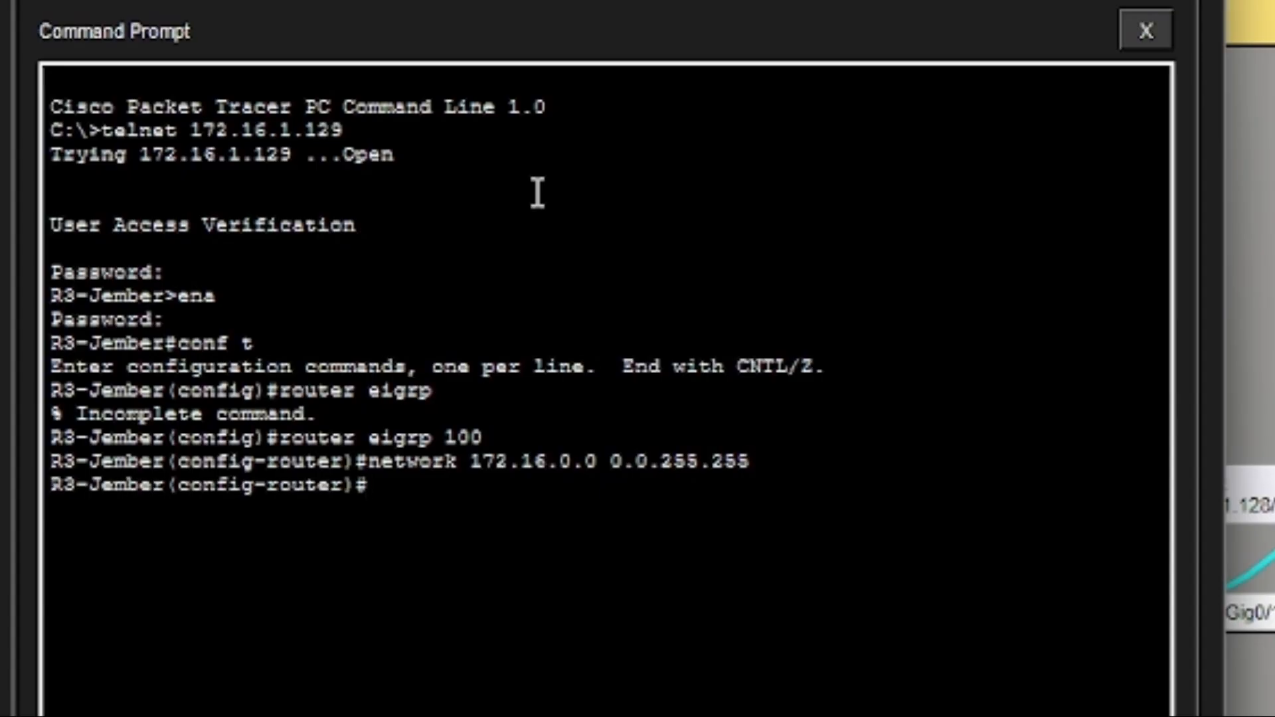
type("netwp")
type("ork ")
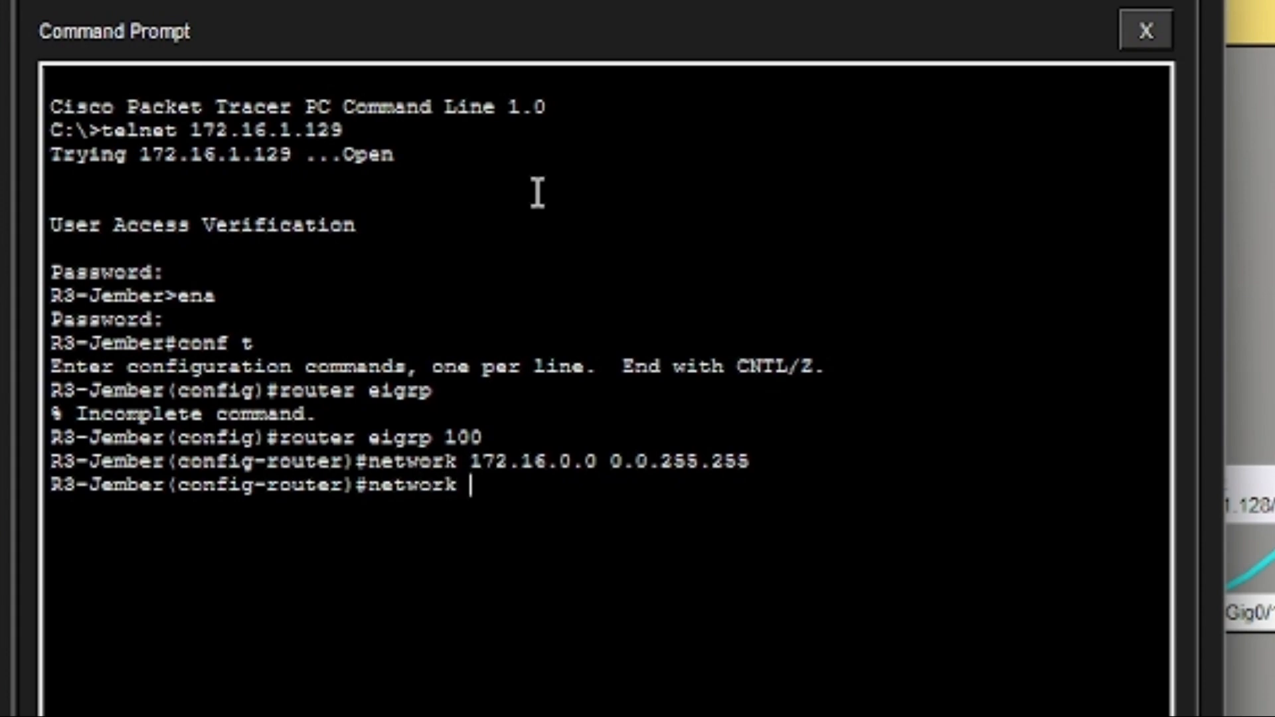
type("3.3.3.0 ")
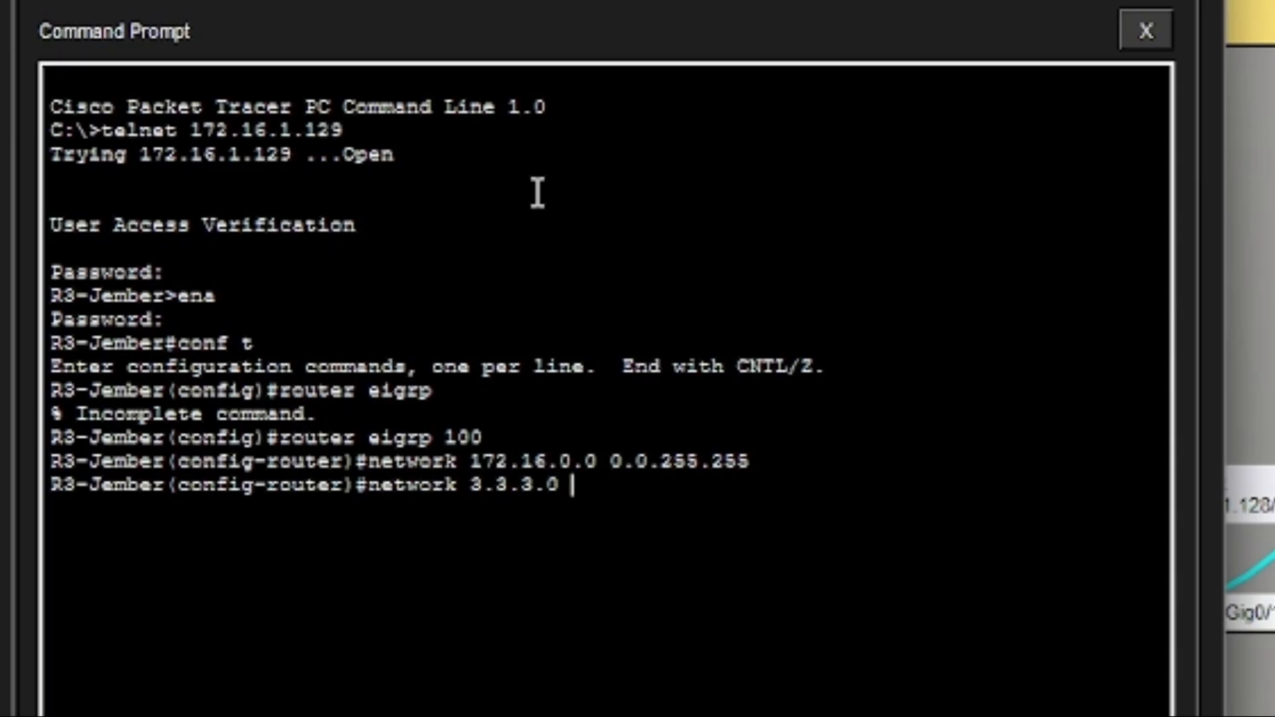
type("0.0.0.2455")
key("BackSpace")
key("BackSpace")
key("BackSpace")
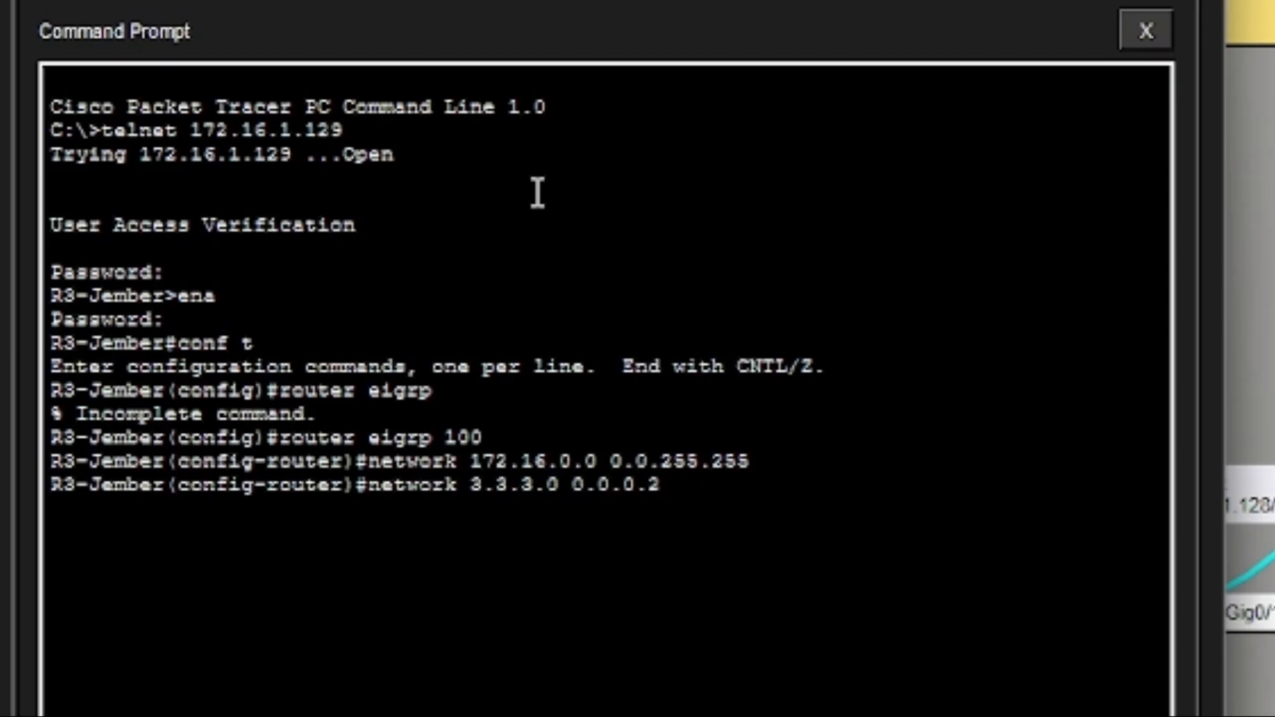
type("55")
key("Return")
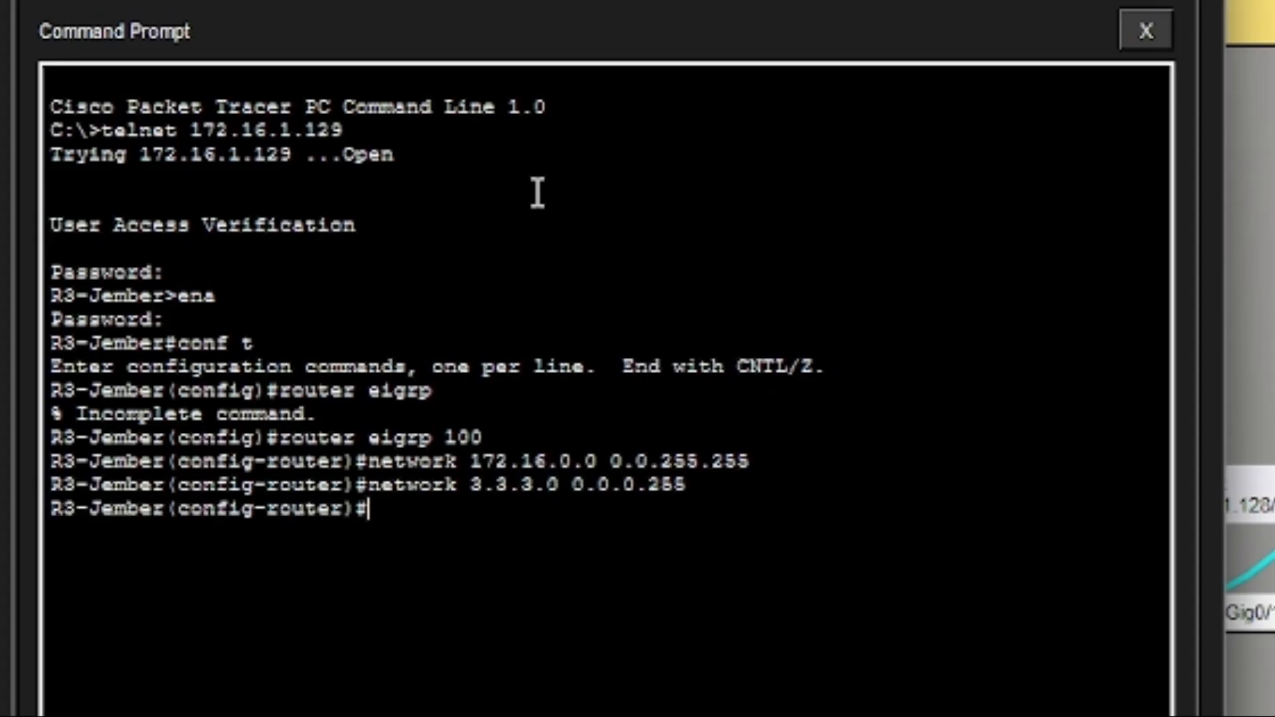
Disable auto-summary and make g0/0 a passive EIGRP interface on R3-Jember.
type("no auto-")
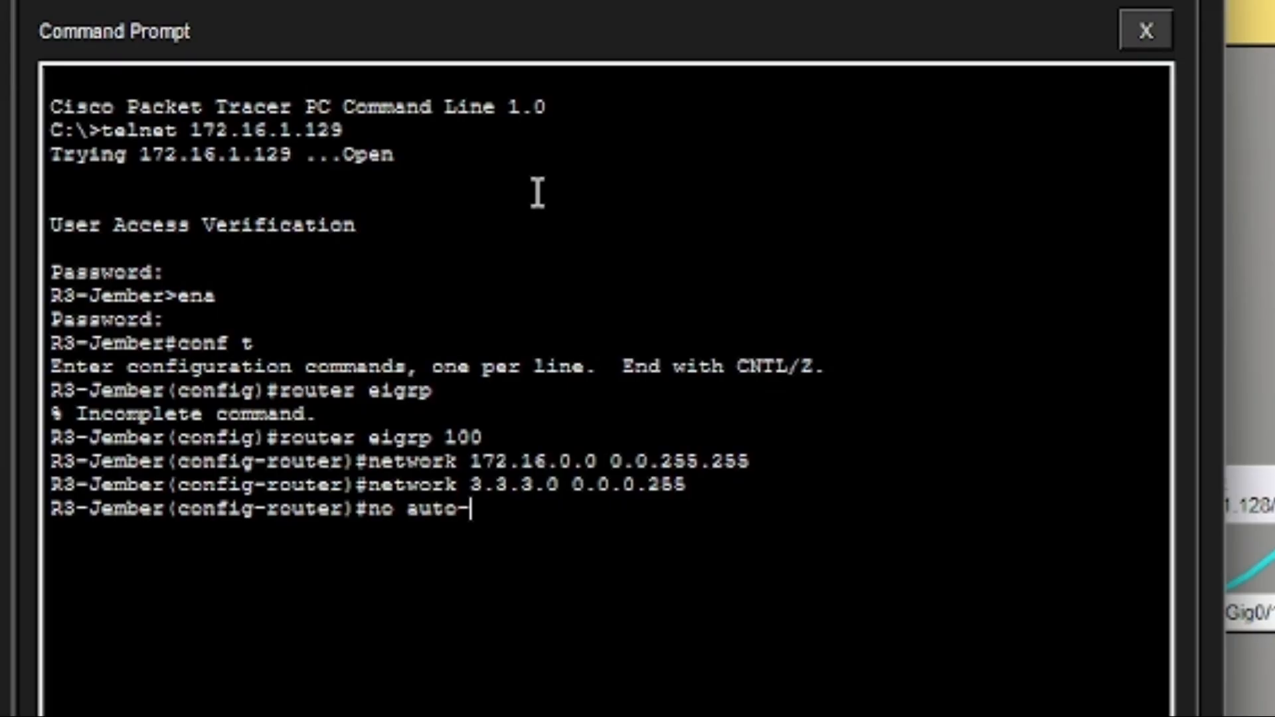
type("summary")
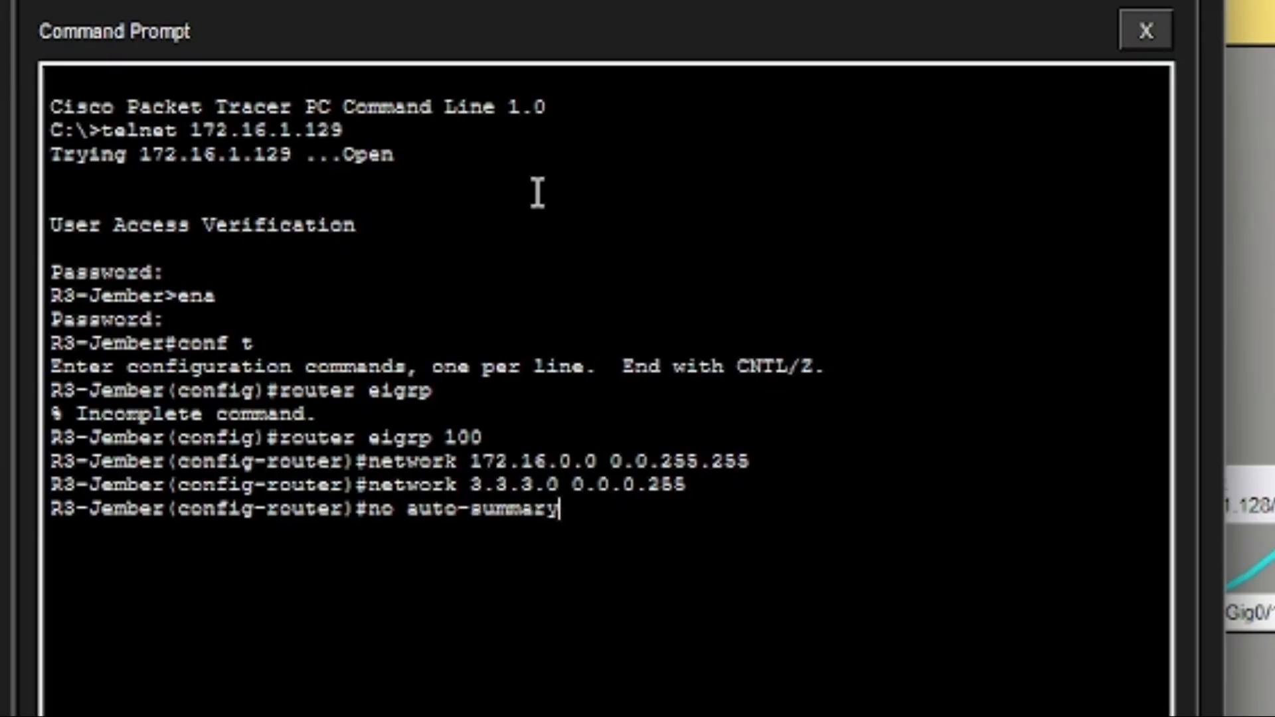
key("Return")
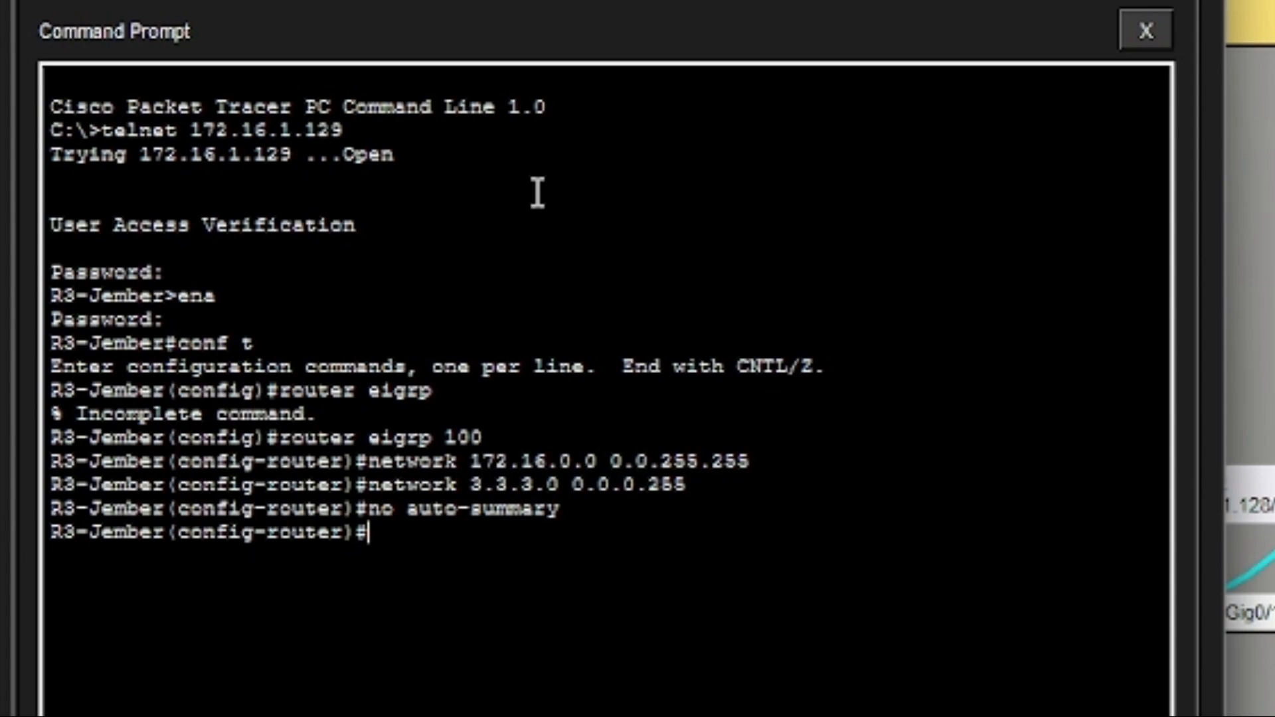
type("passi")
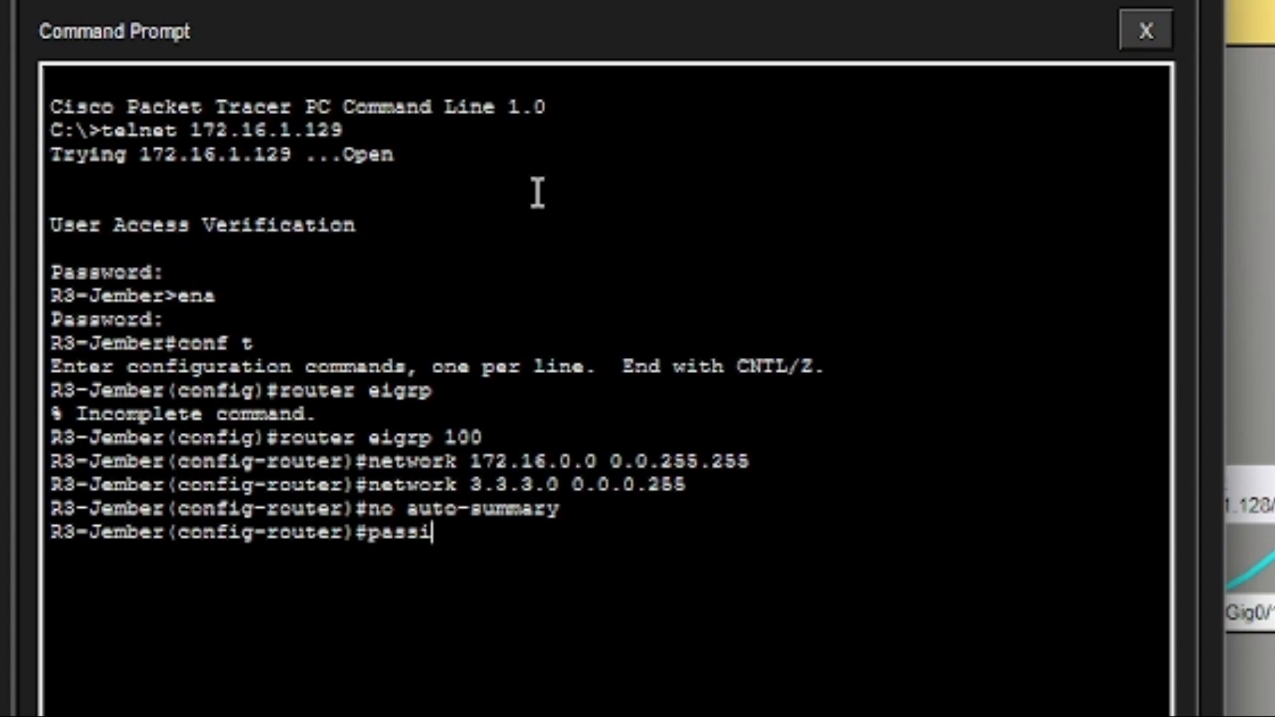
type("ve-int")
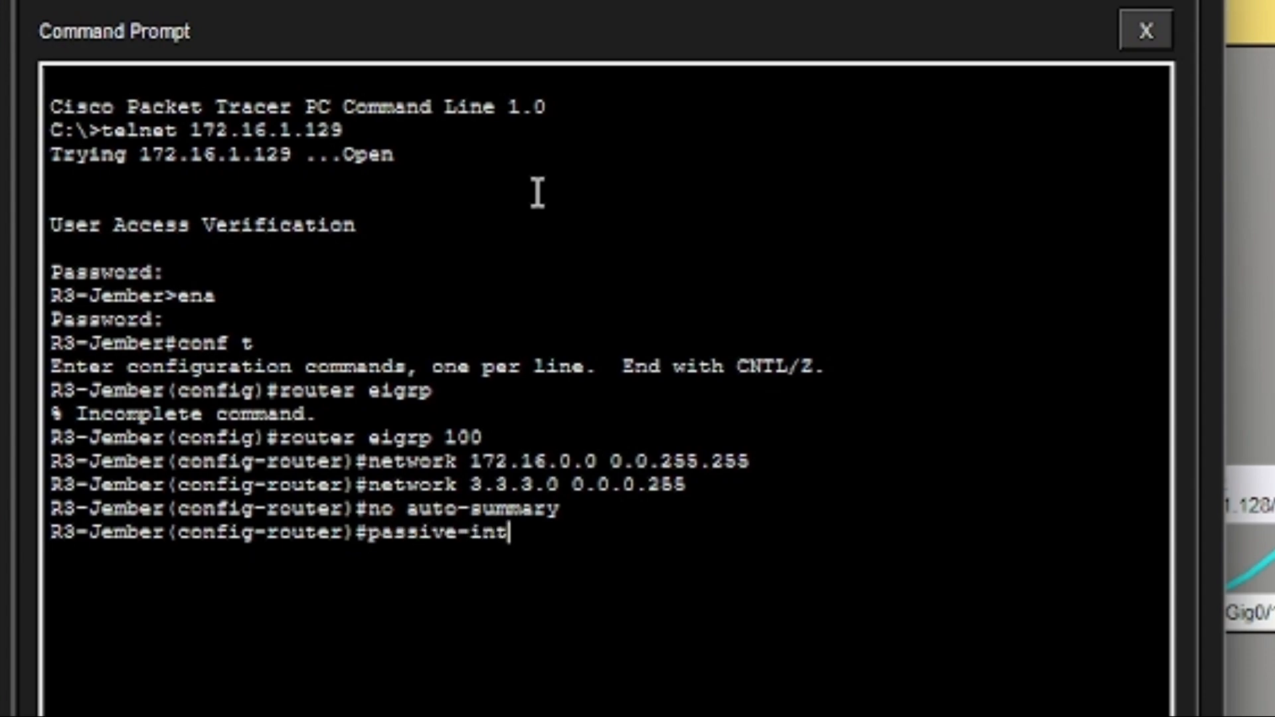
key("Tab")
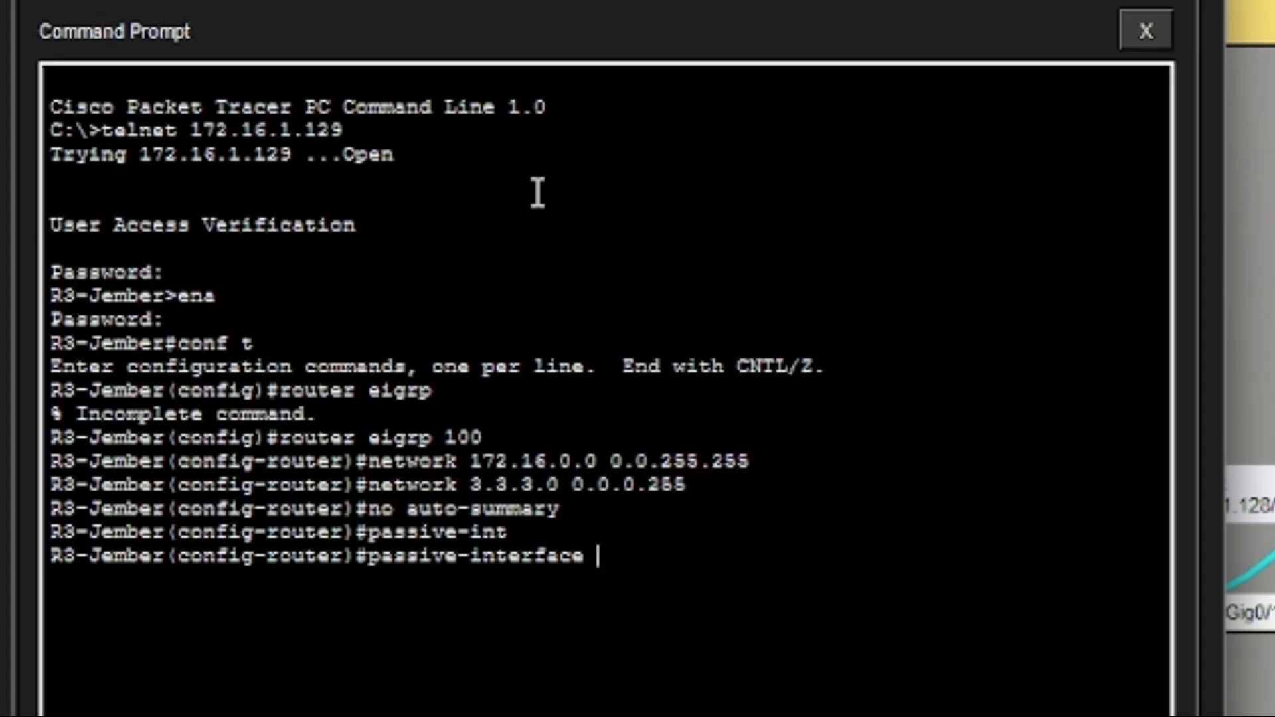
type("g0/0")
key("Return")
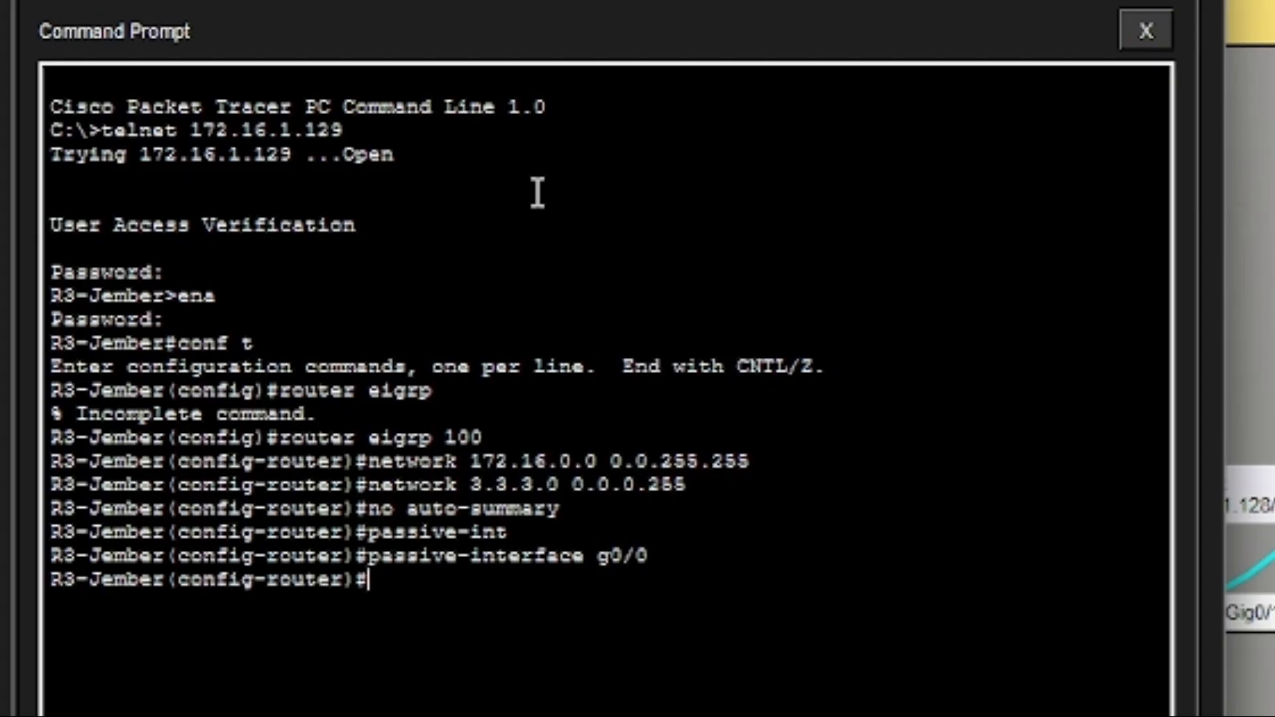
Set R3-Jember's EIGRP router ID to 3.3.3.3.
type("eigrp-router")
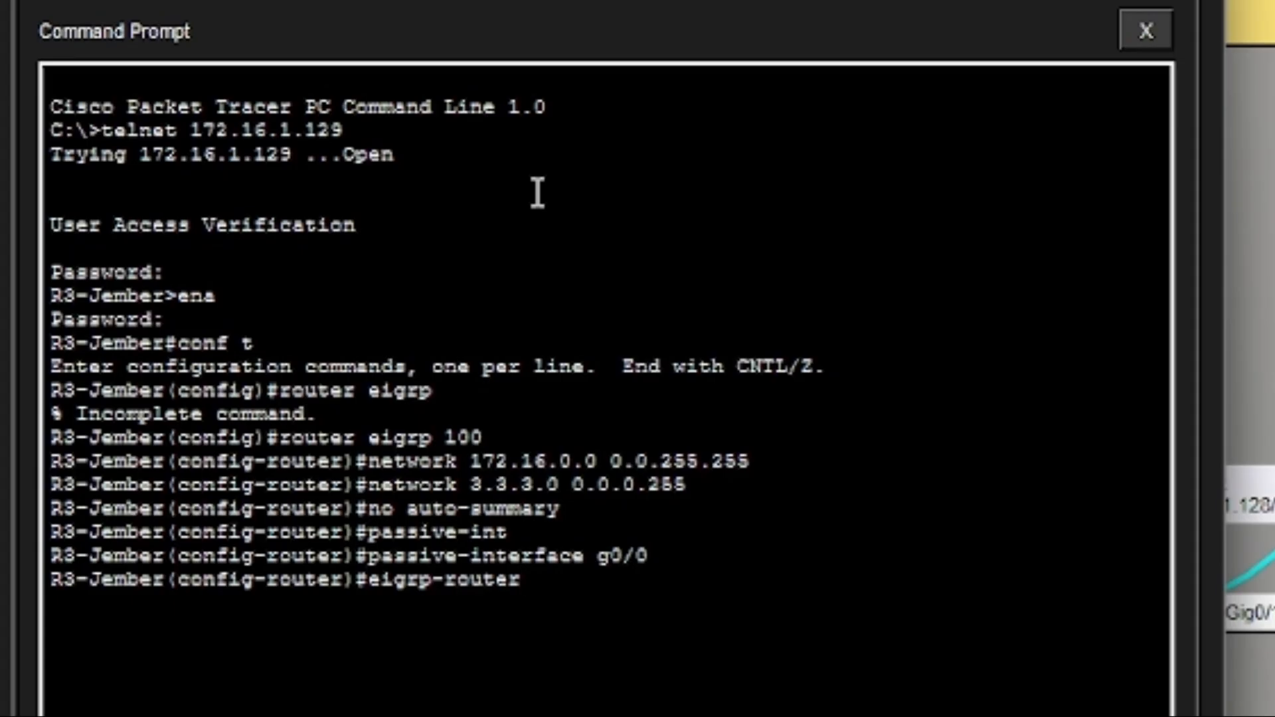
key("Left")
key("Left")
key("Left")
key("Delete")
type("if")
key("BackSpace")
type("d 3.3.3.3")
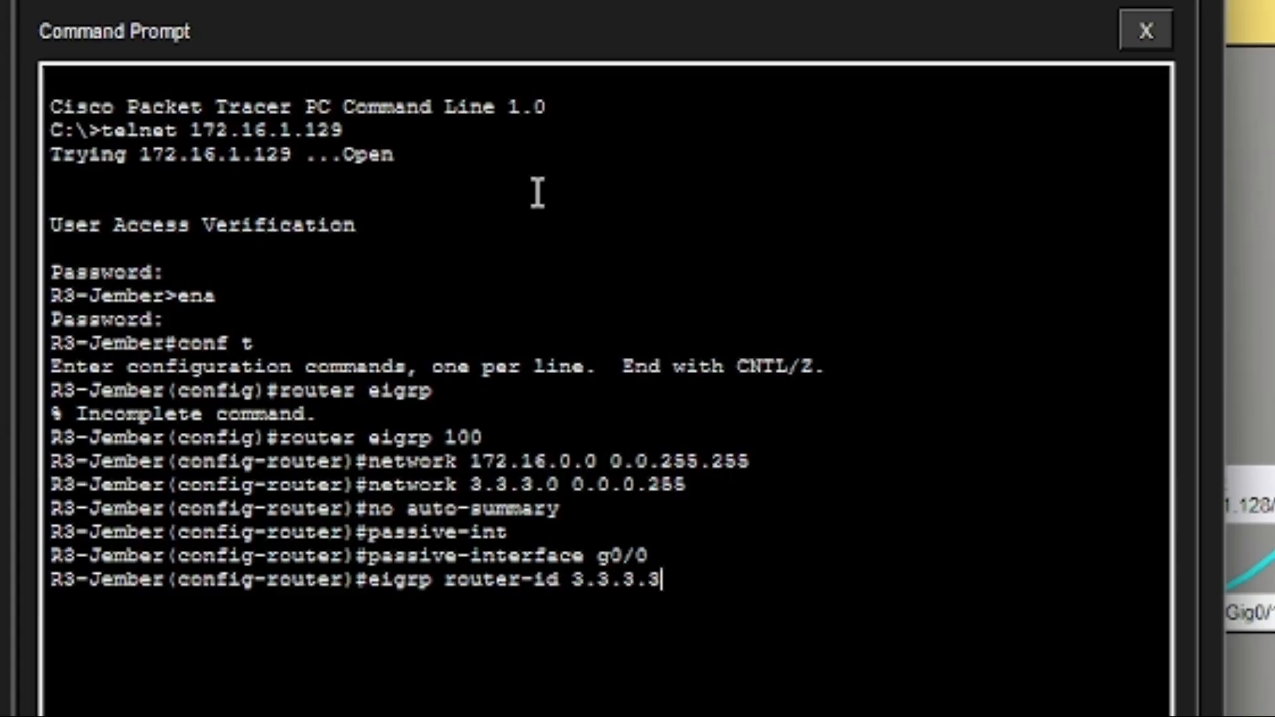
key("Return")
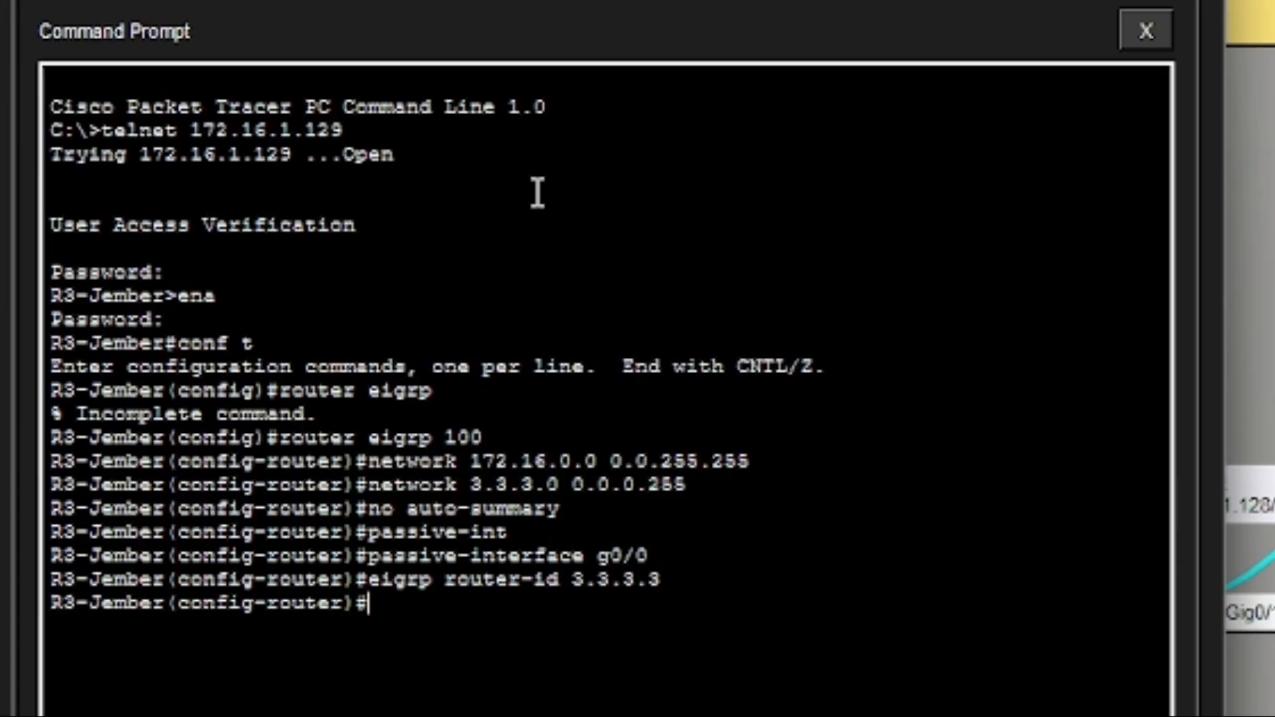
Leave configuration mode and save R3-Jember's running configuration with wr.
type("end")
key("Return")
type("ember#e")
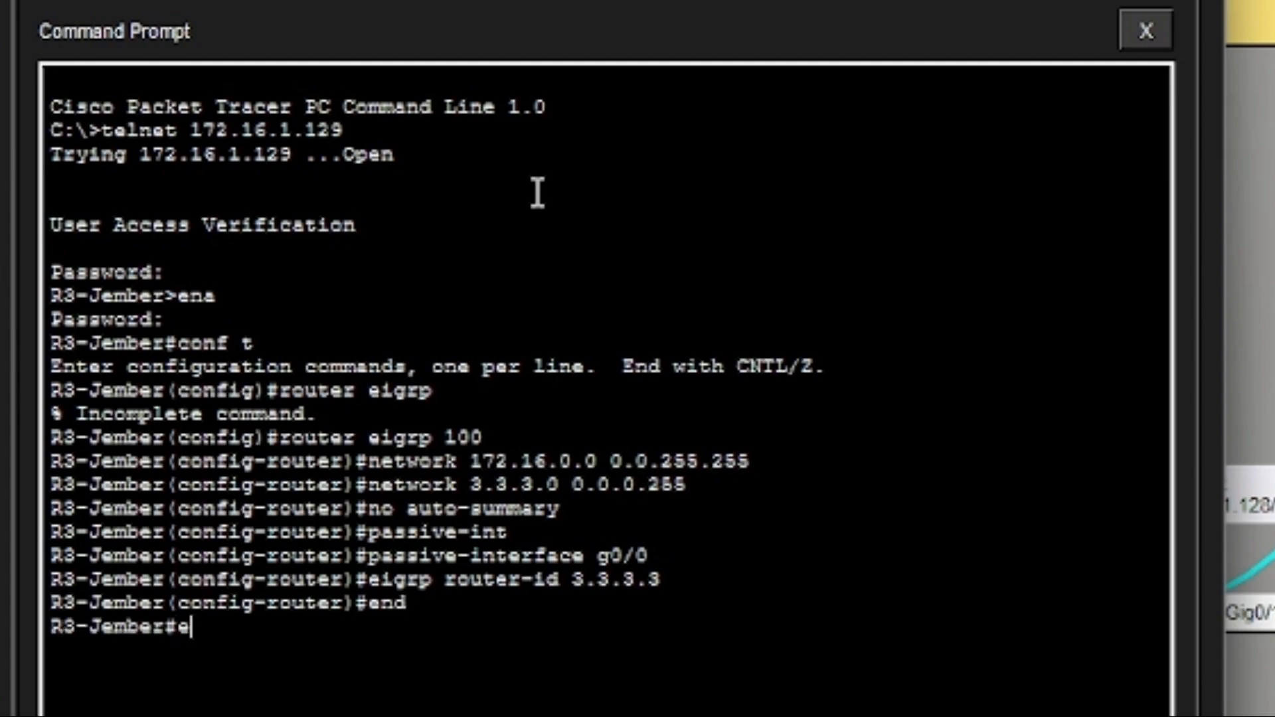
key("BackSpace")
type("w")
type("r")
key("Return")
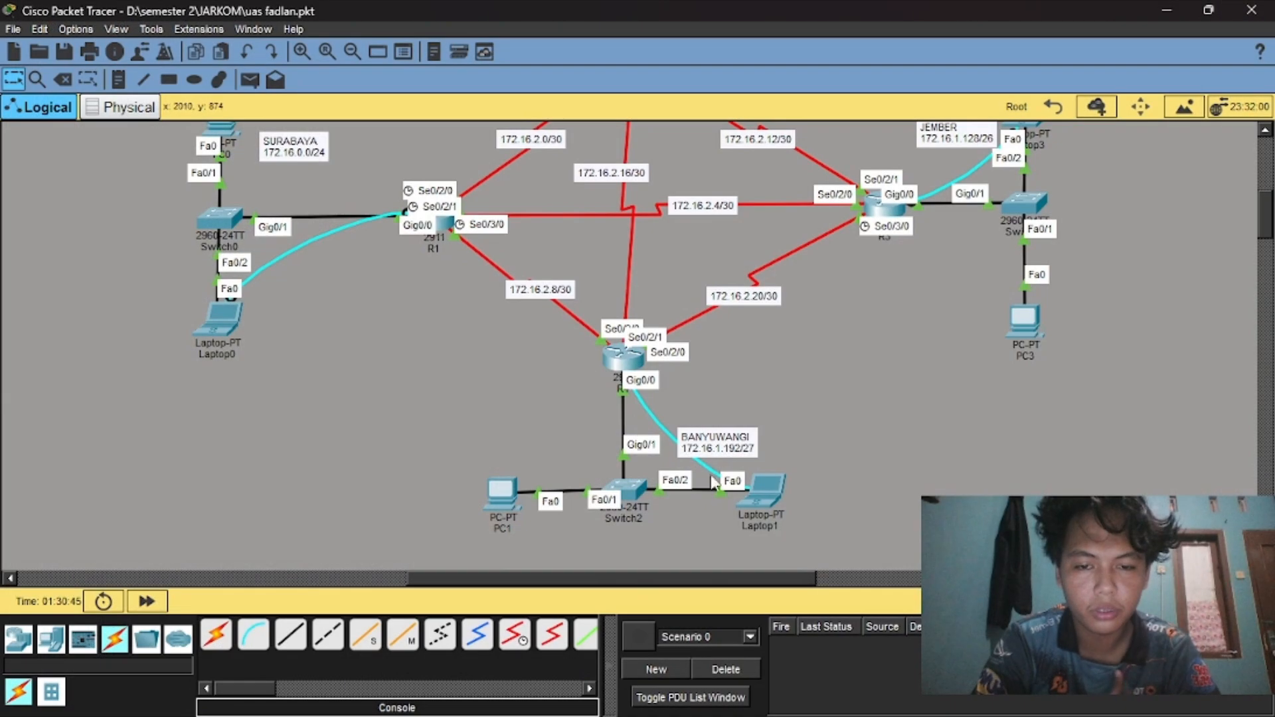
Open Laptop1's Command Prompt.
left_click(764, 491)
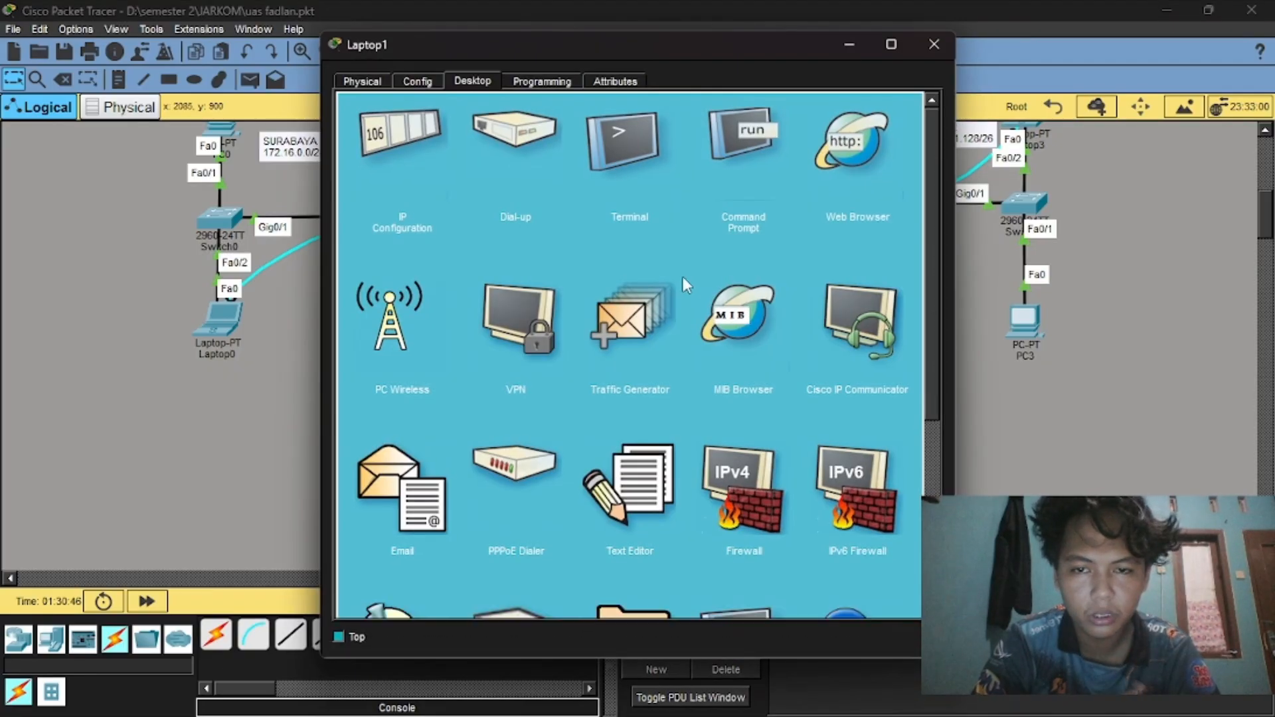
left_click(624, 140)
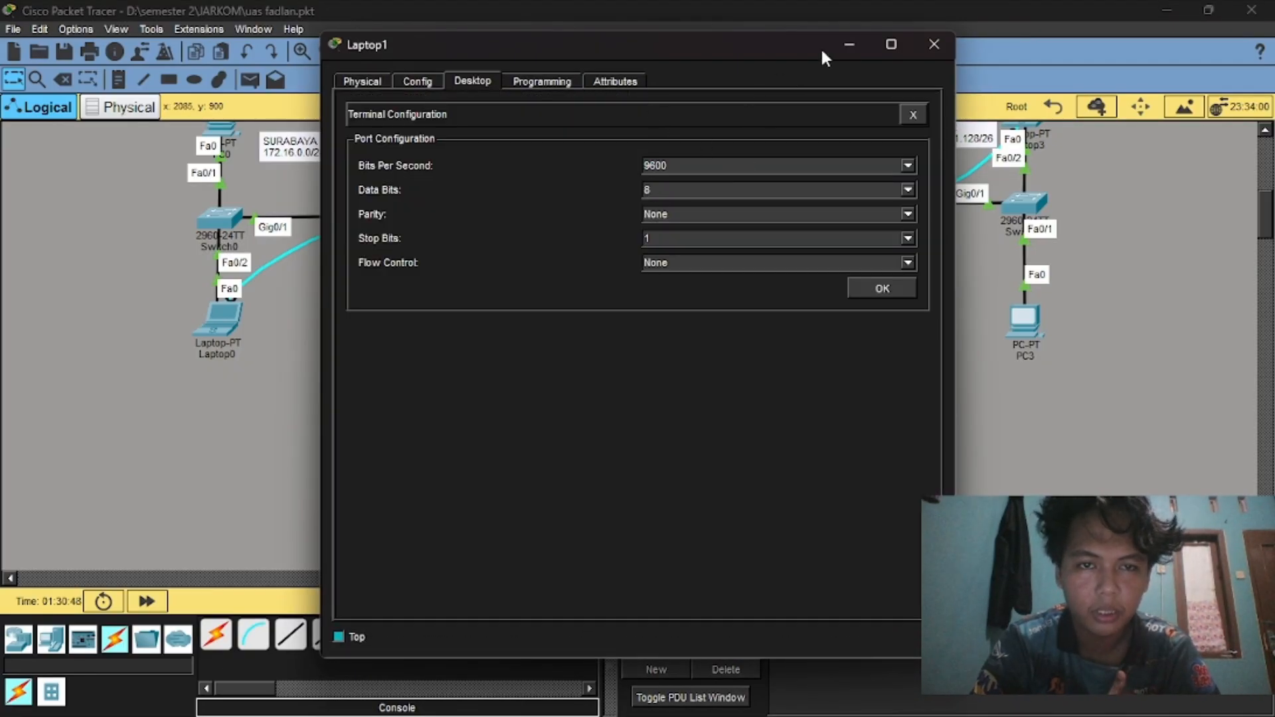
left_click(913, 117)
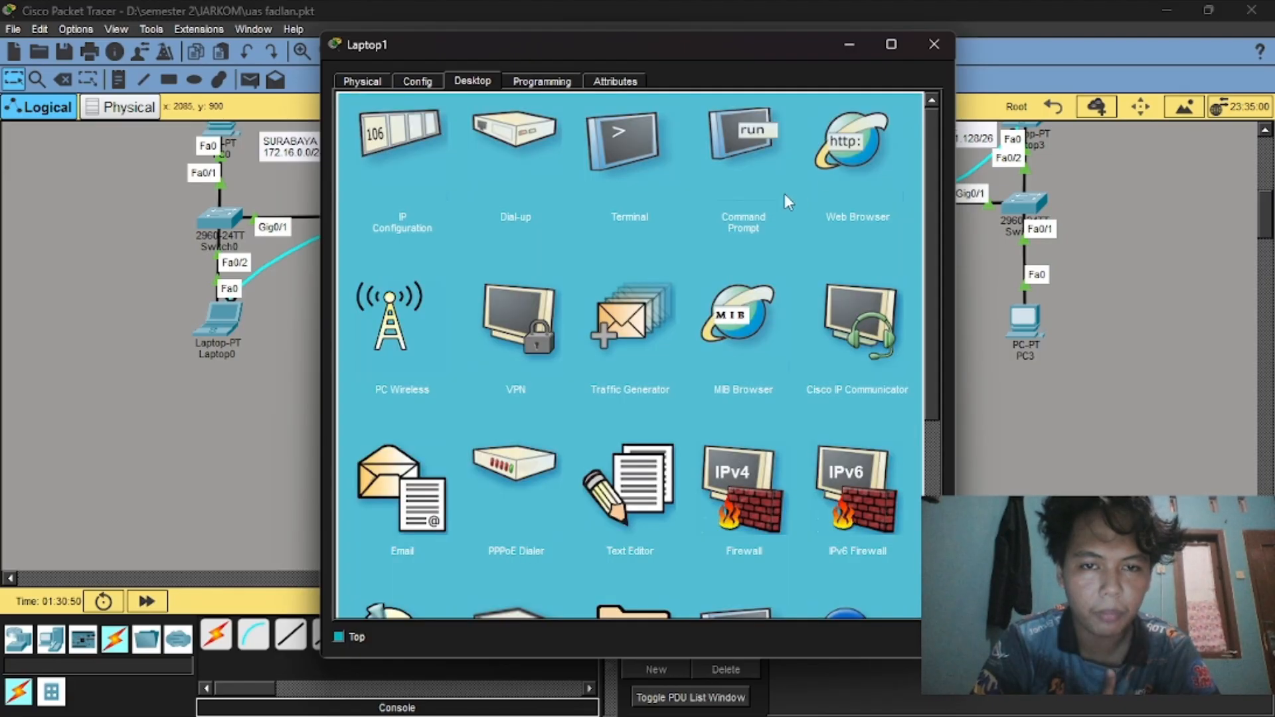
left_click(745, 129)
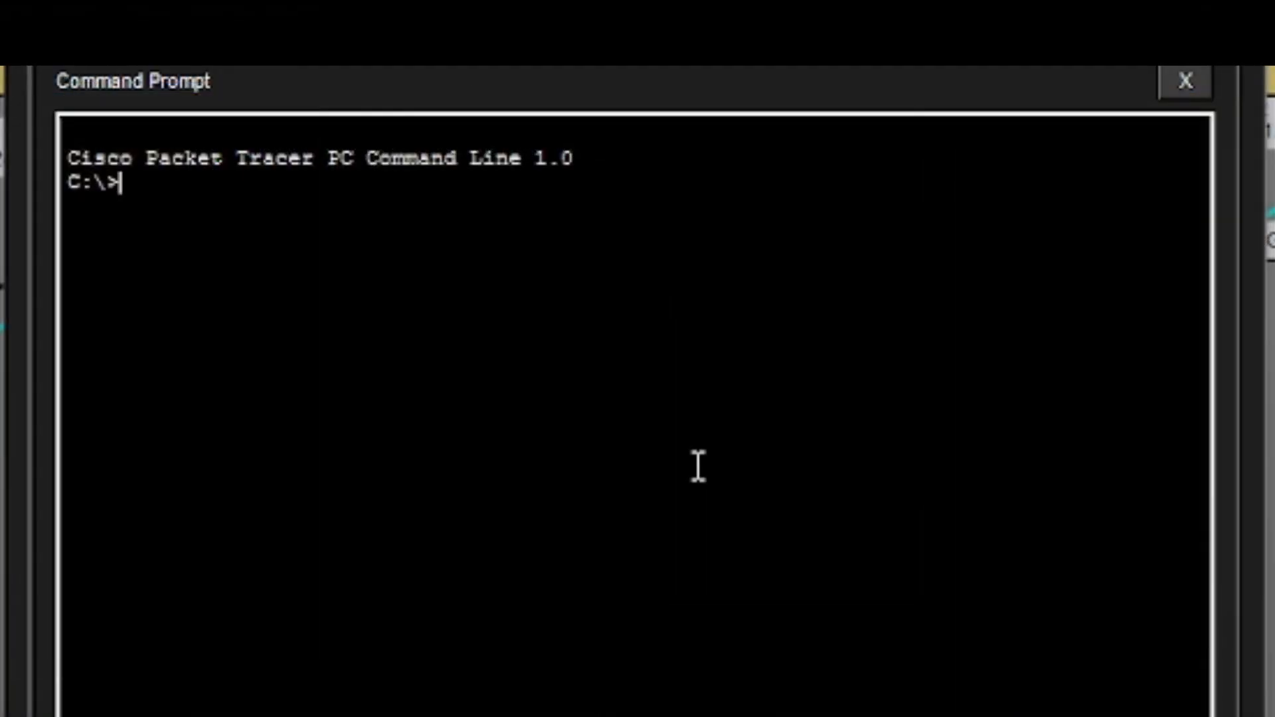
Telnet to R4-Banyuwangi at 172.16.1.193, log in and enable privileged mode.
type("telen")
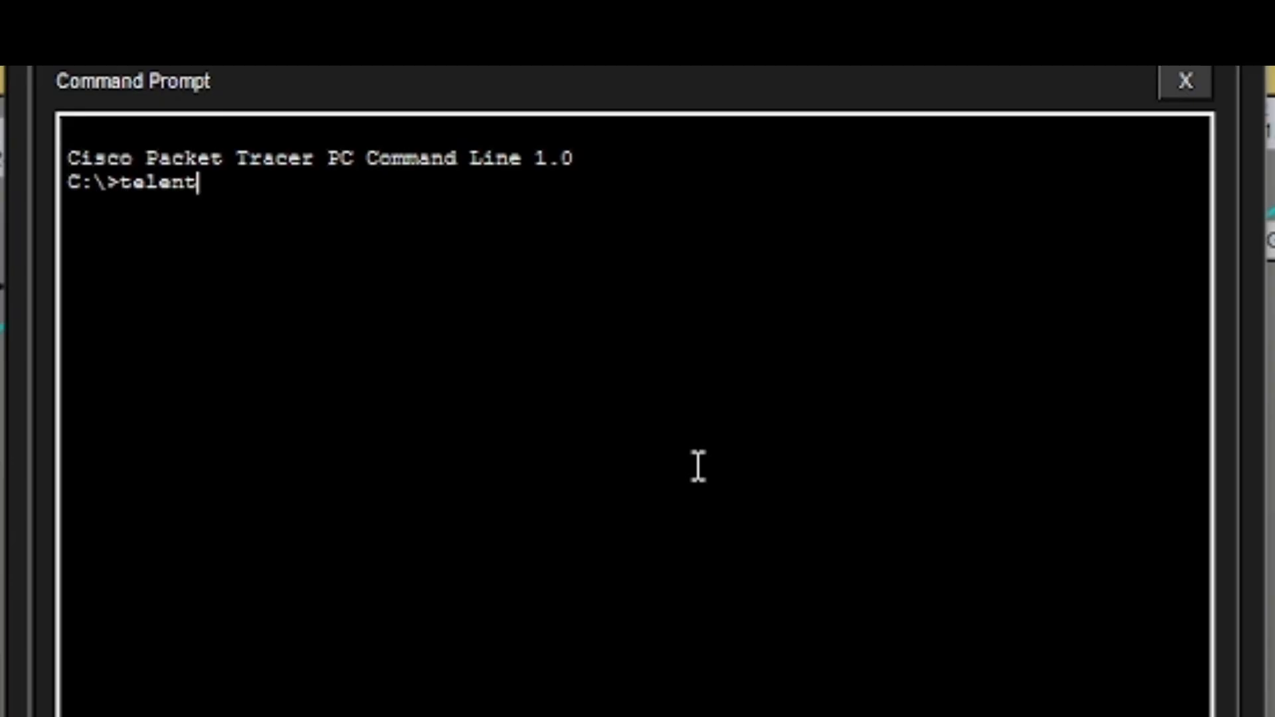
type("t")
key("BackSpace")
key("BackSpace")
key("BackSpace")
type("net 172.16.1.193")
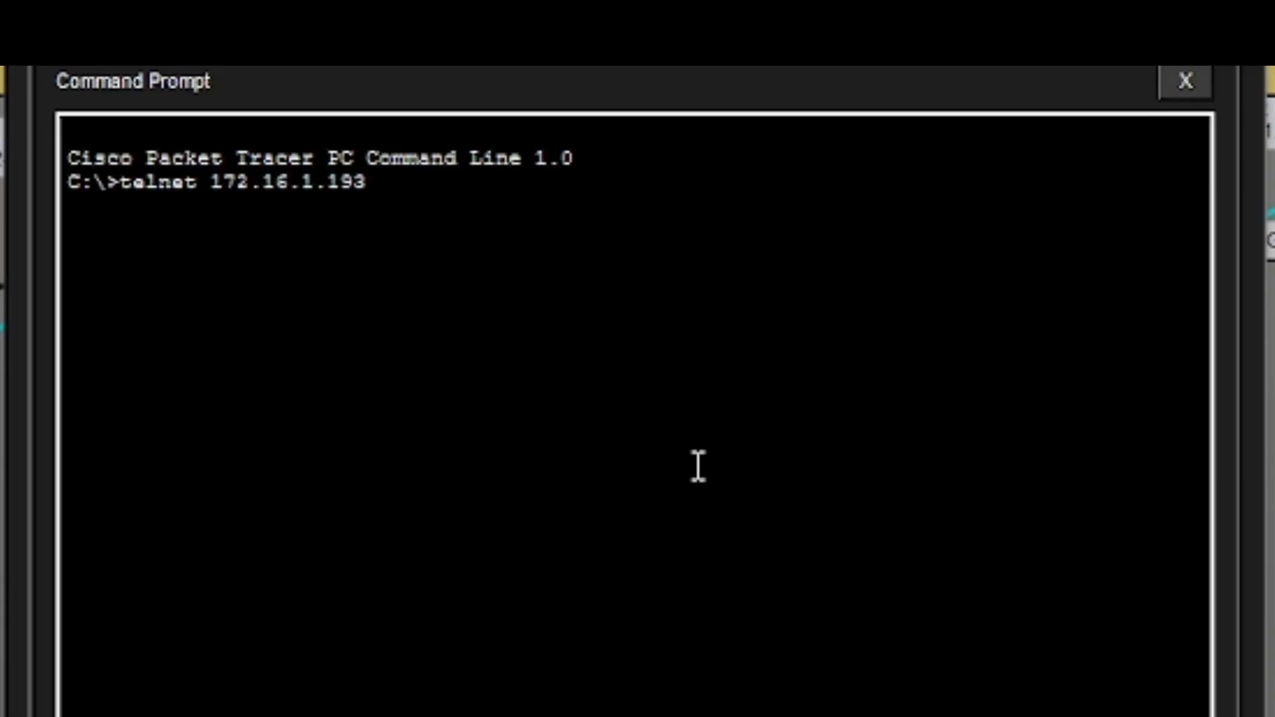
key("Return")
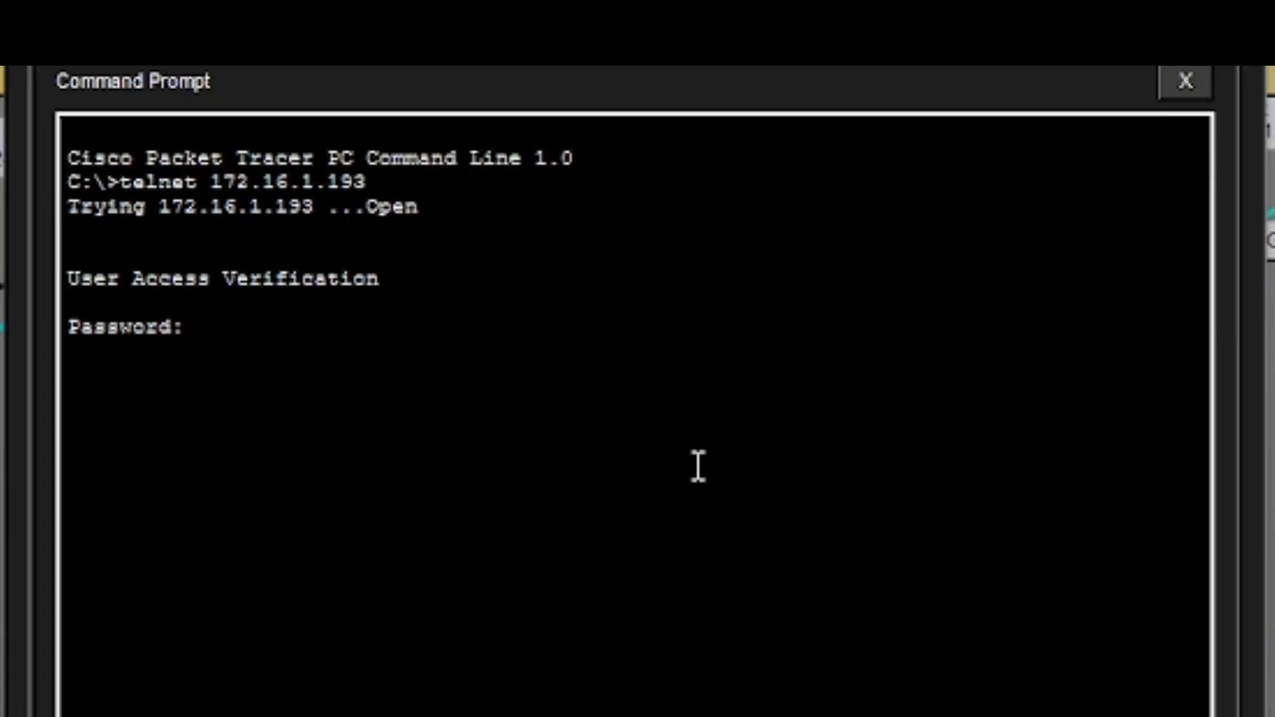
key("Return")
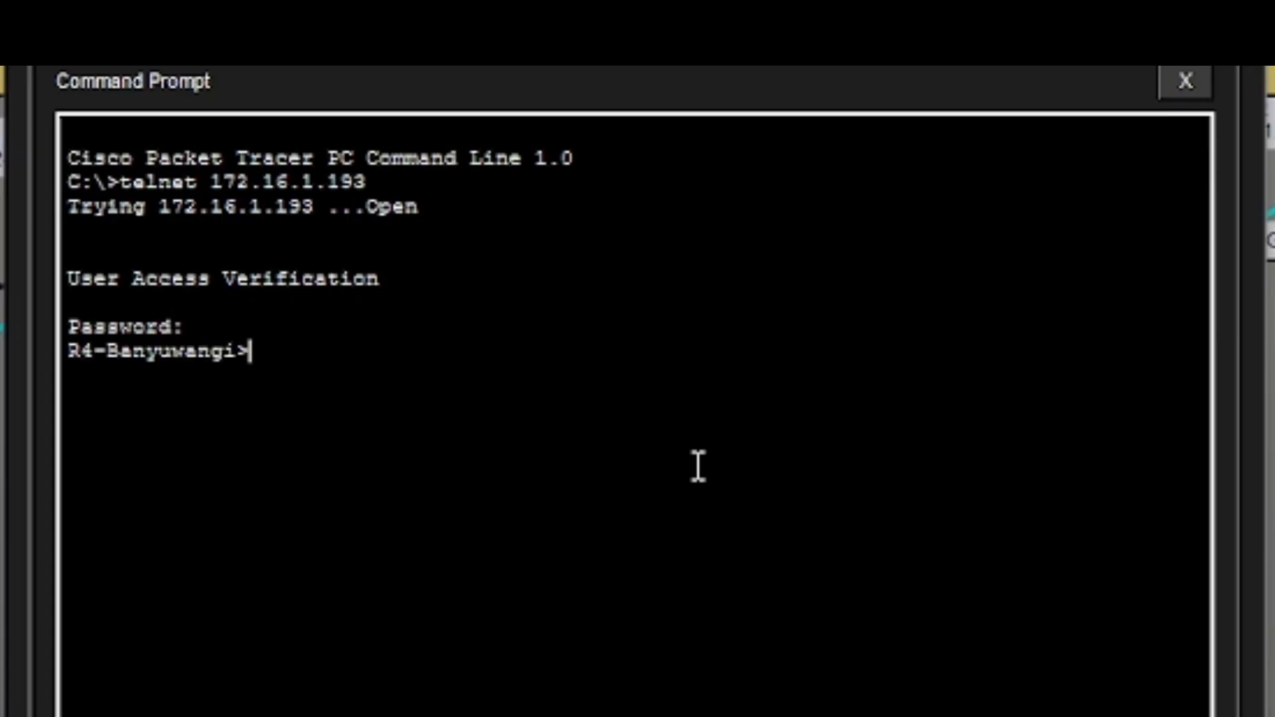
type("ena")
key("Return")
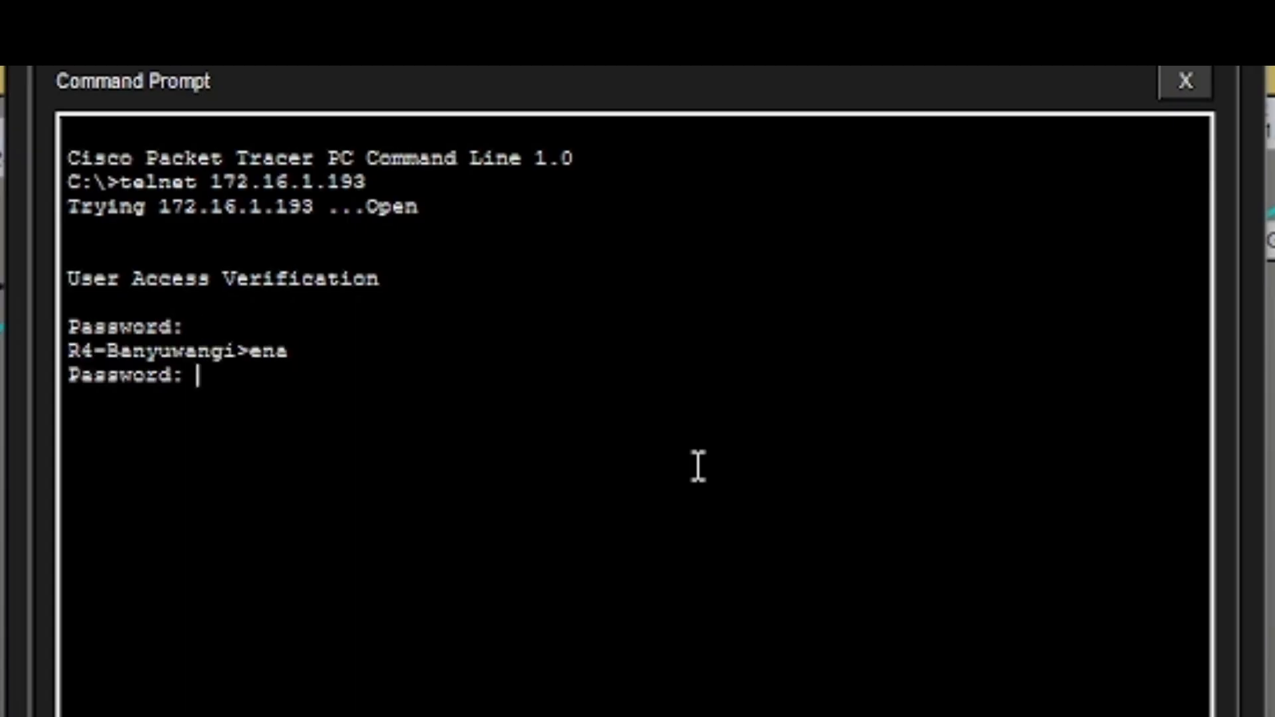
type("cisco")
key("Return")
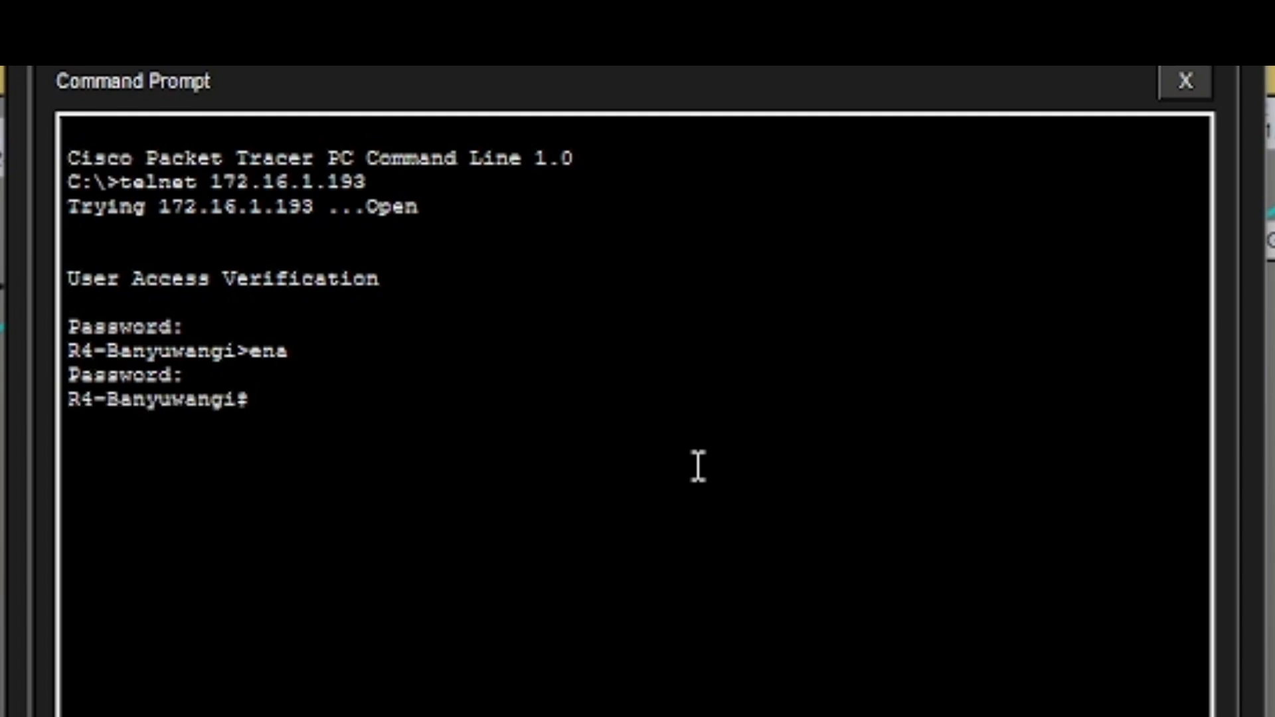
Enter global configuration with conf t and start router eigrp 100.
type("conf t")
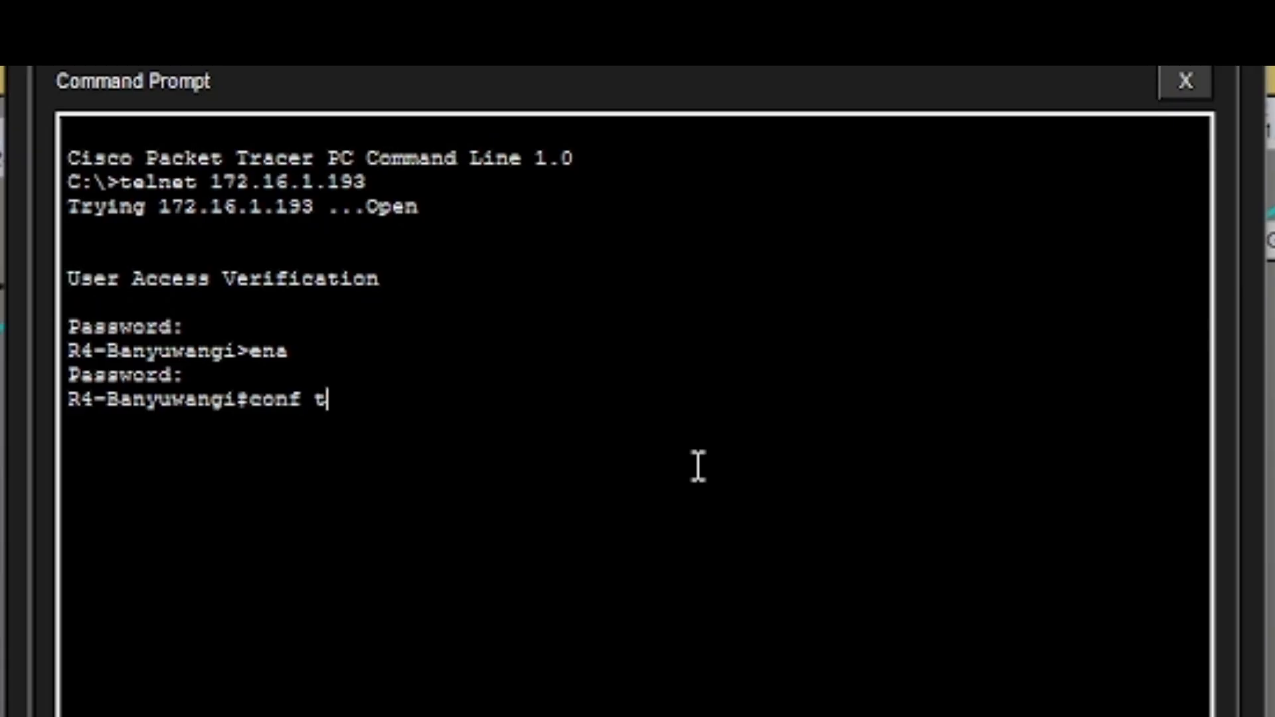
key("Return")
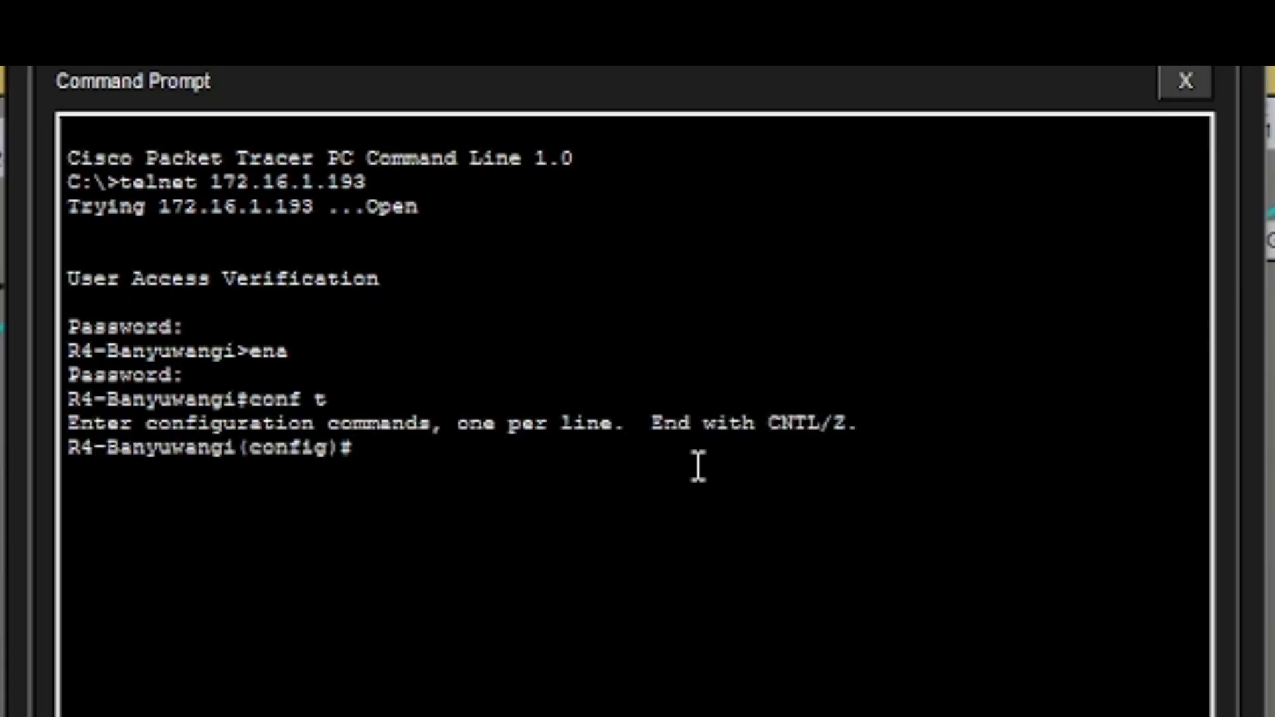
type("router eig")
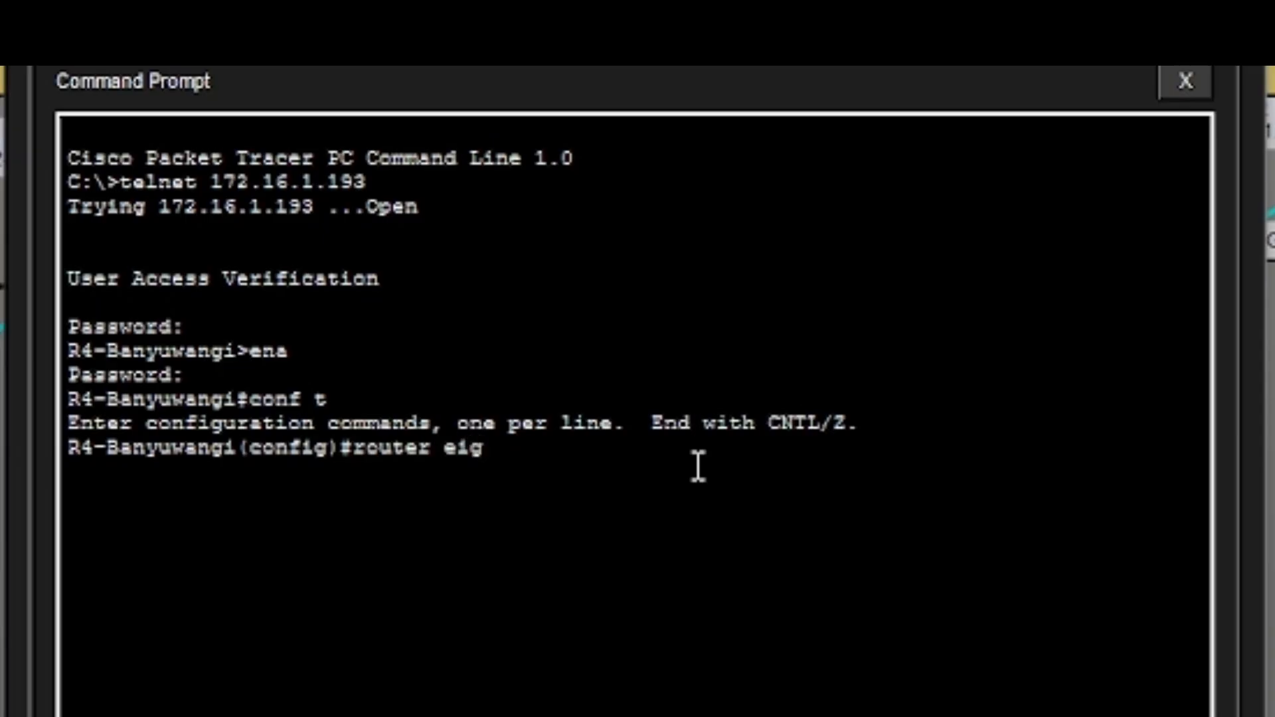
type("rp 100")
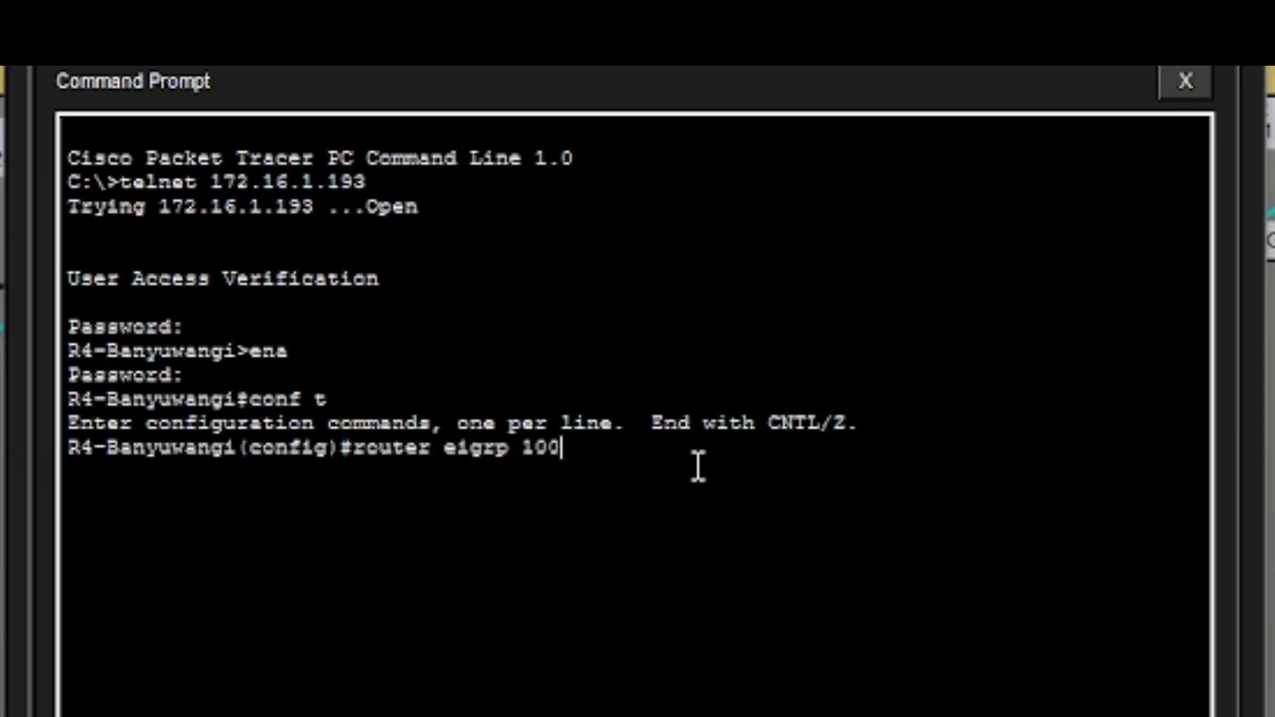
key("Return")
Advertise networks 172.16.0.0 0.0.255.255 and 4.4.4.0 0.0.0.255 in EIGRP 100.
type("n")
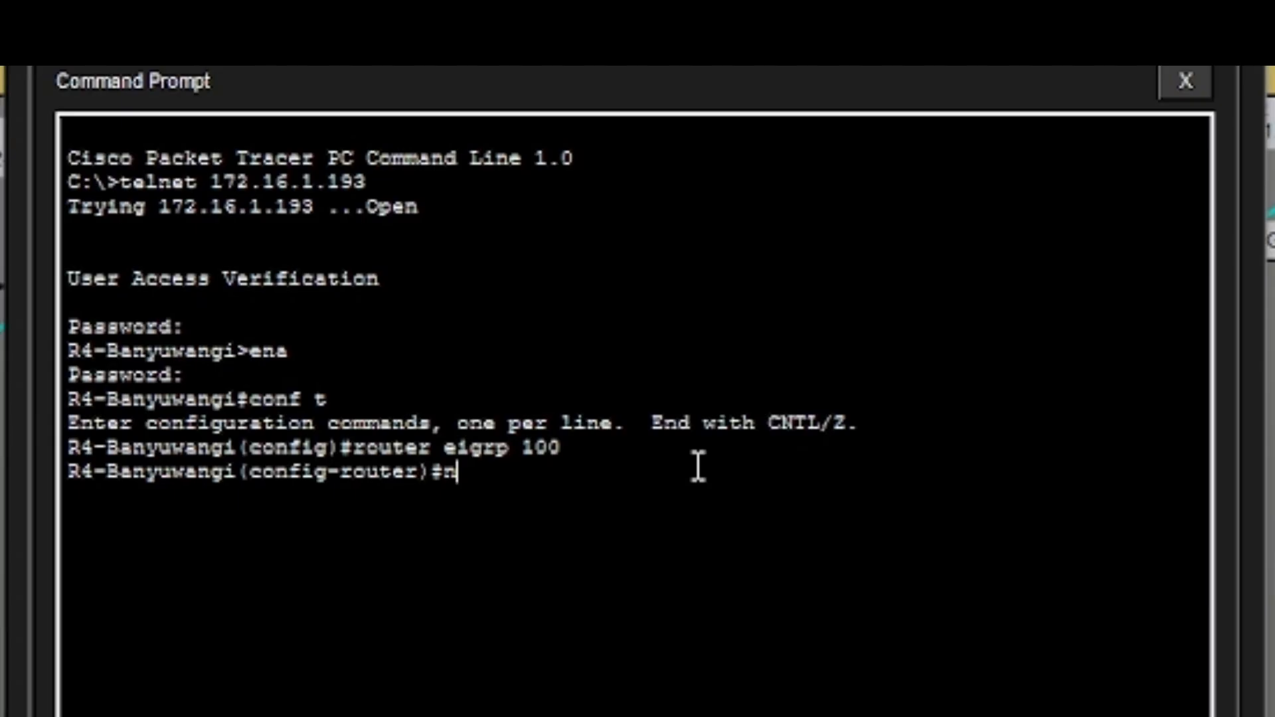
type("etwork")
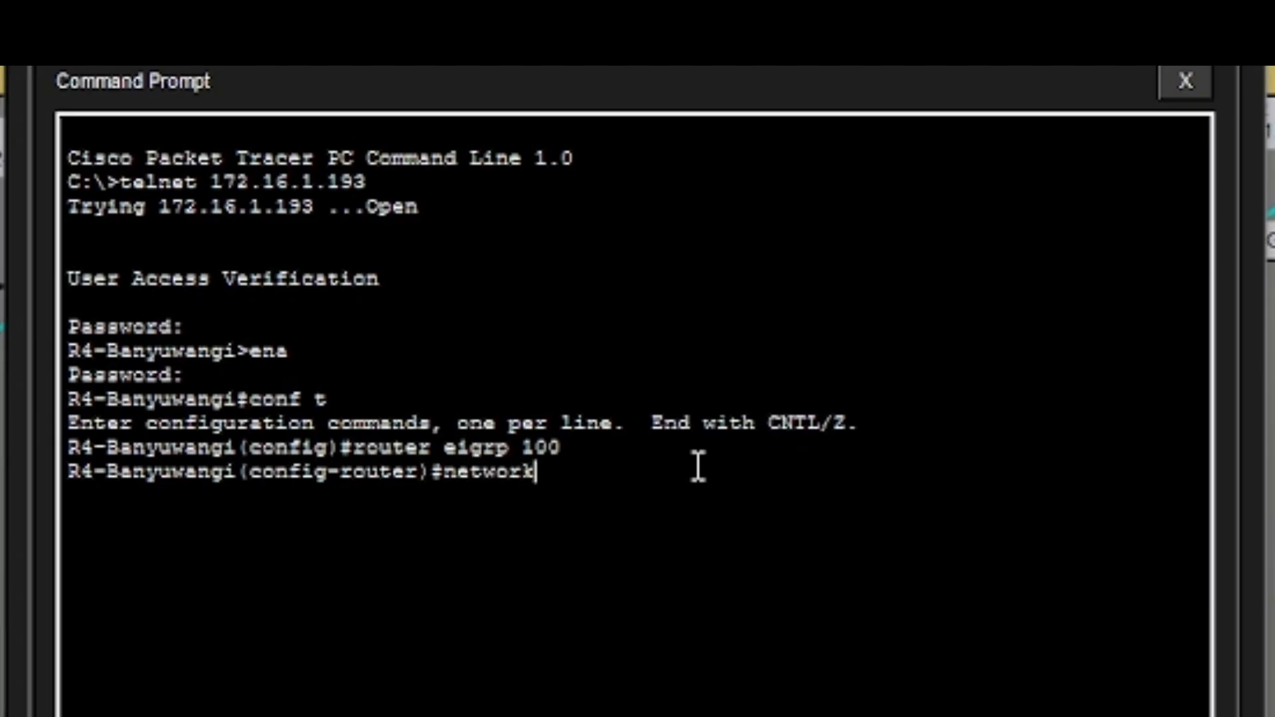
type(" 172.16")
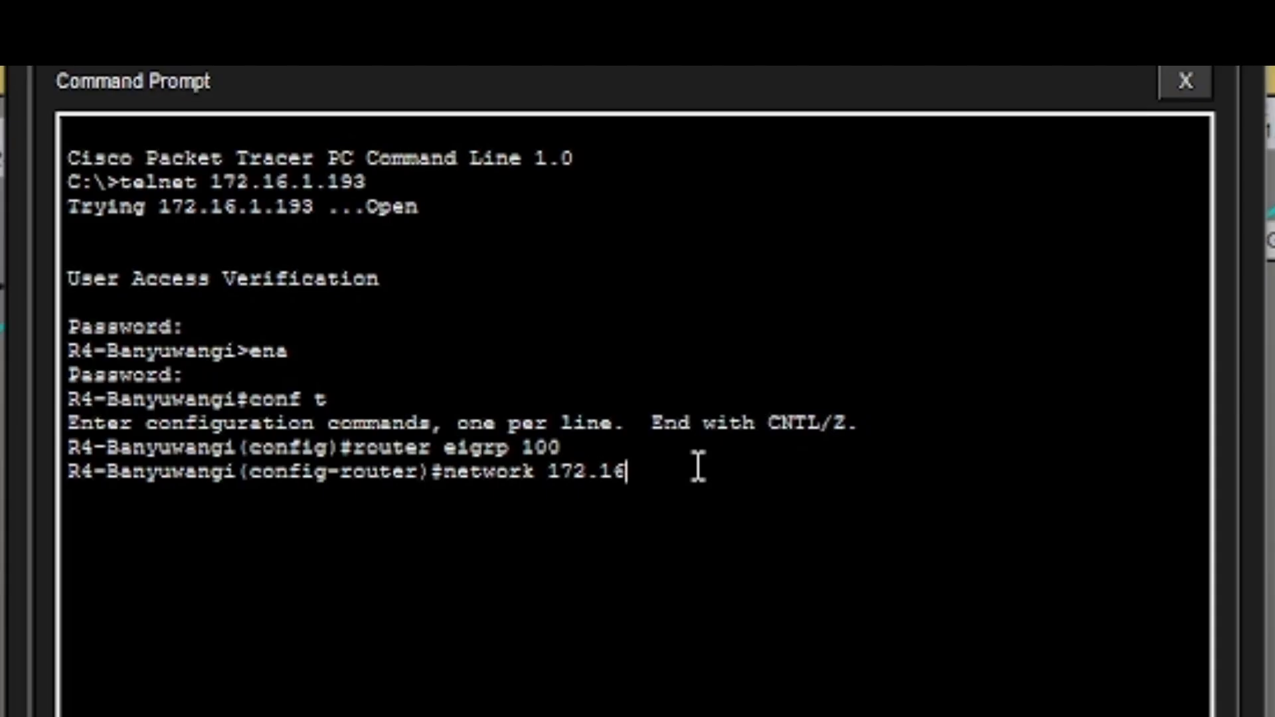
type(".0.0 0.0255")
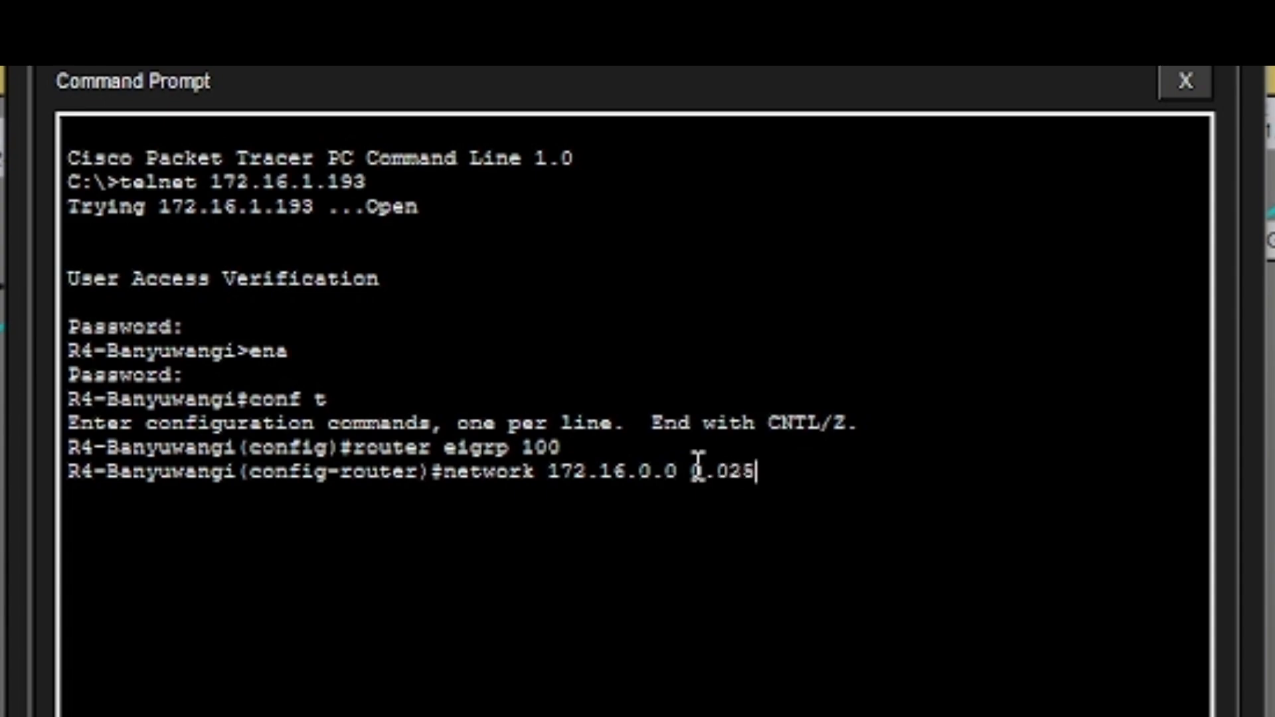
key("BackSpace")
key("BackSpace")
key("BackSpace")
type(".255")
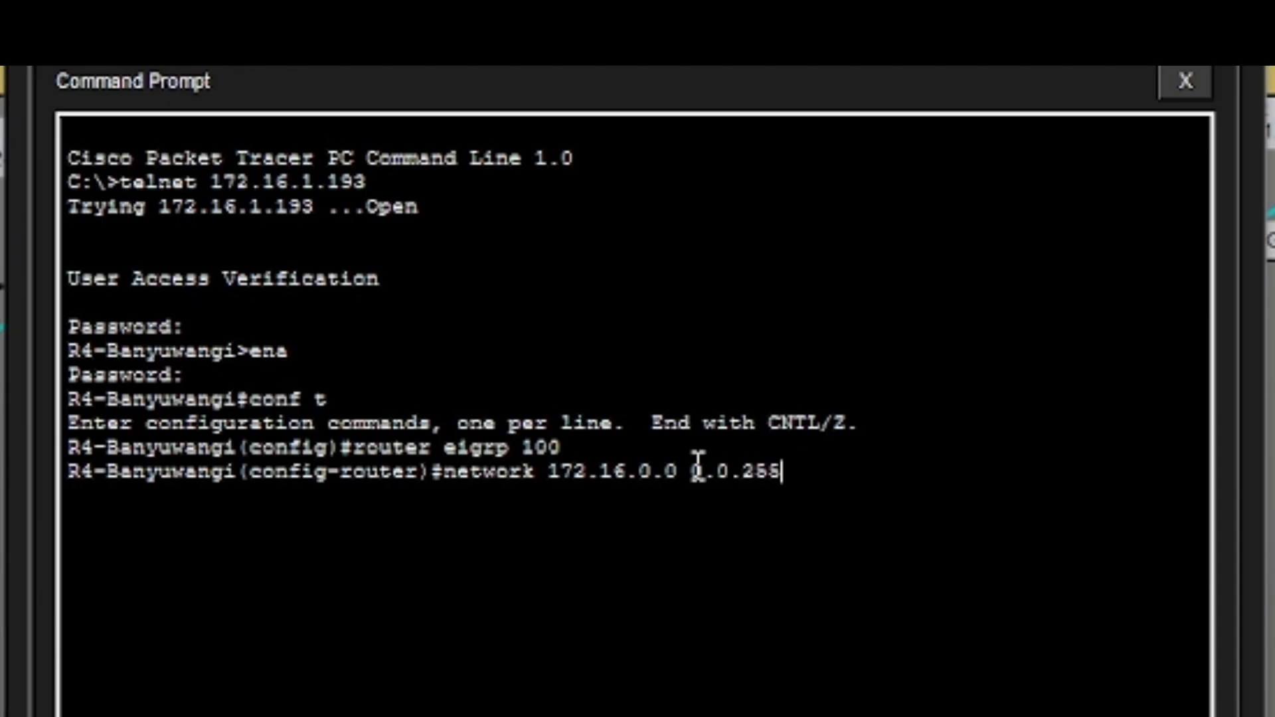
type(".255")
key("Return")
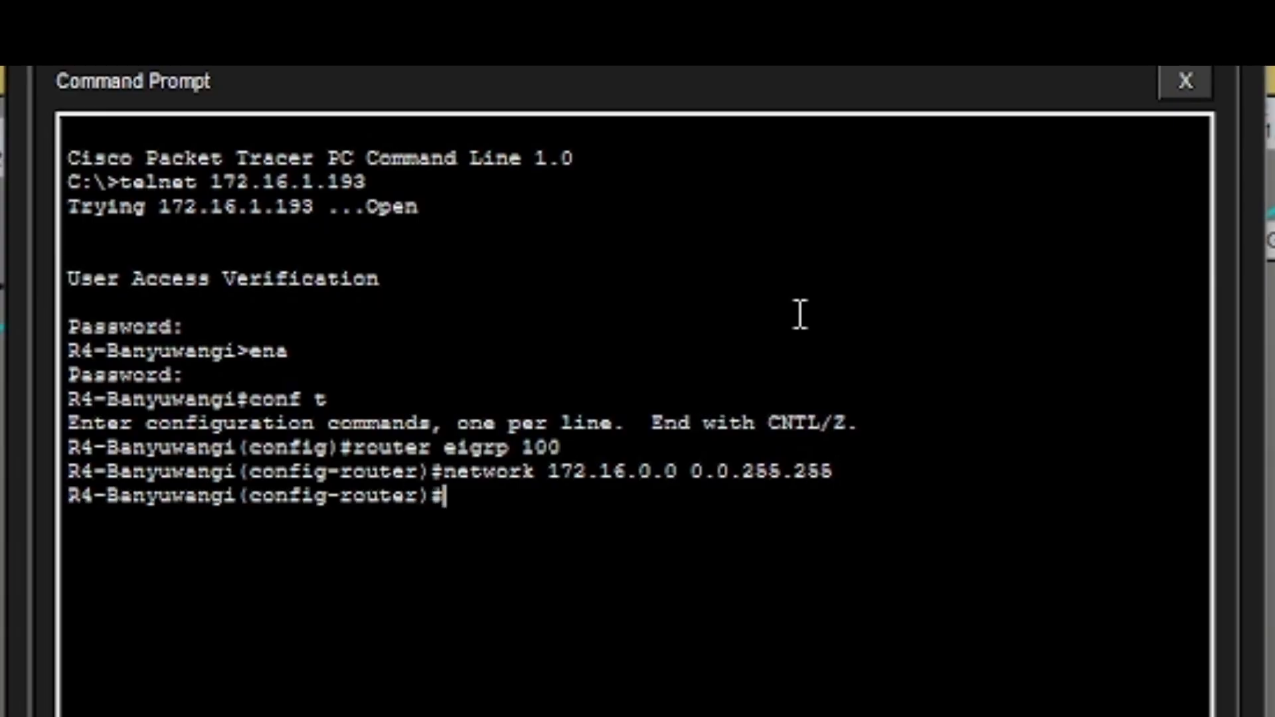
type("network")
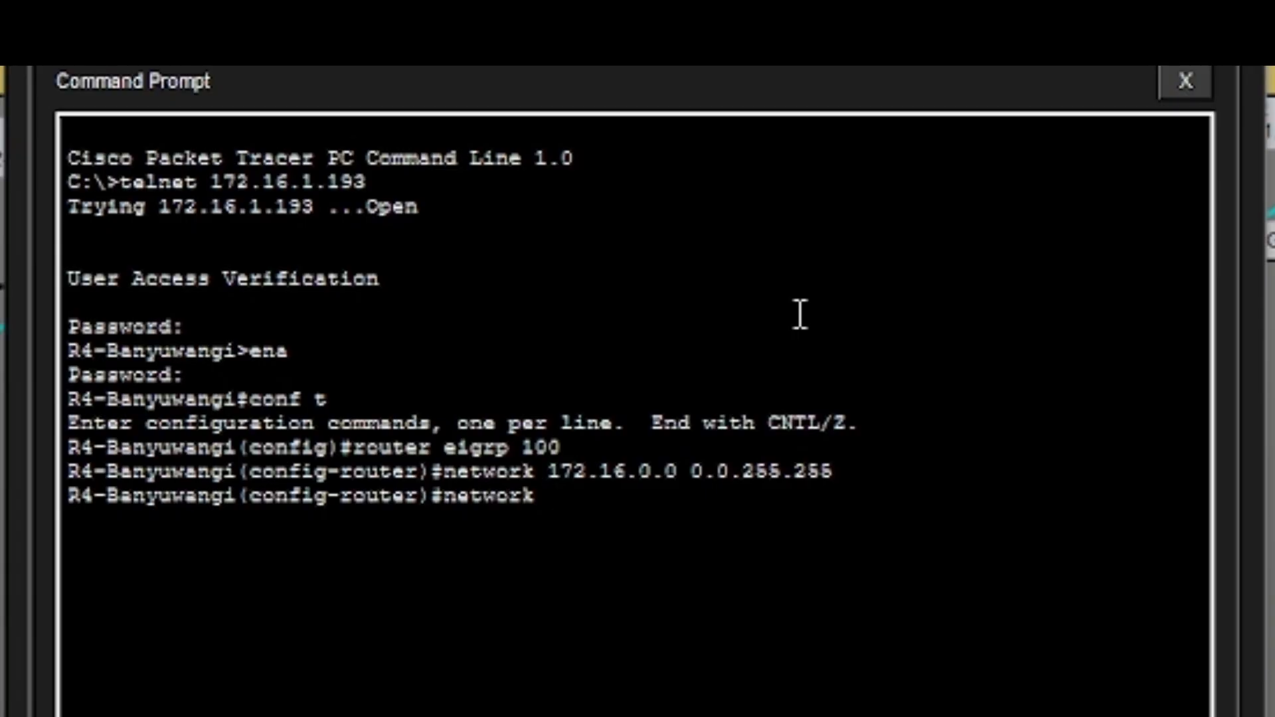
type("4.4.4.0")
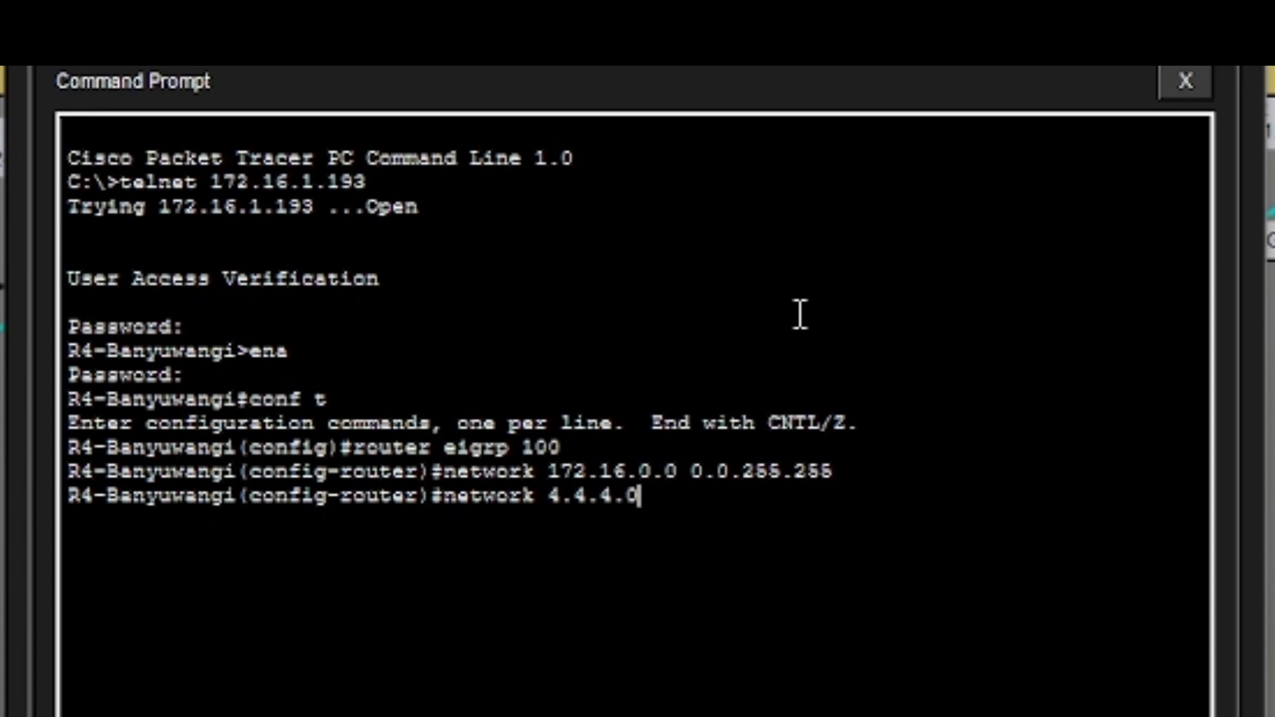
type(" 0.0.0.255")
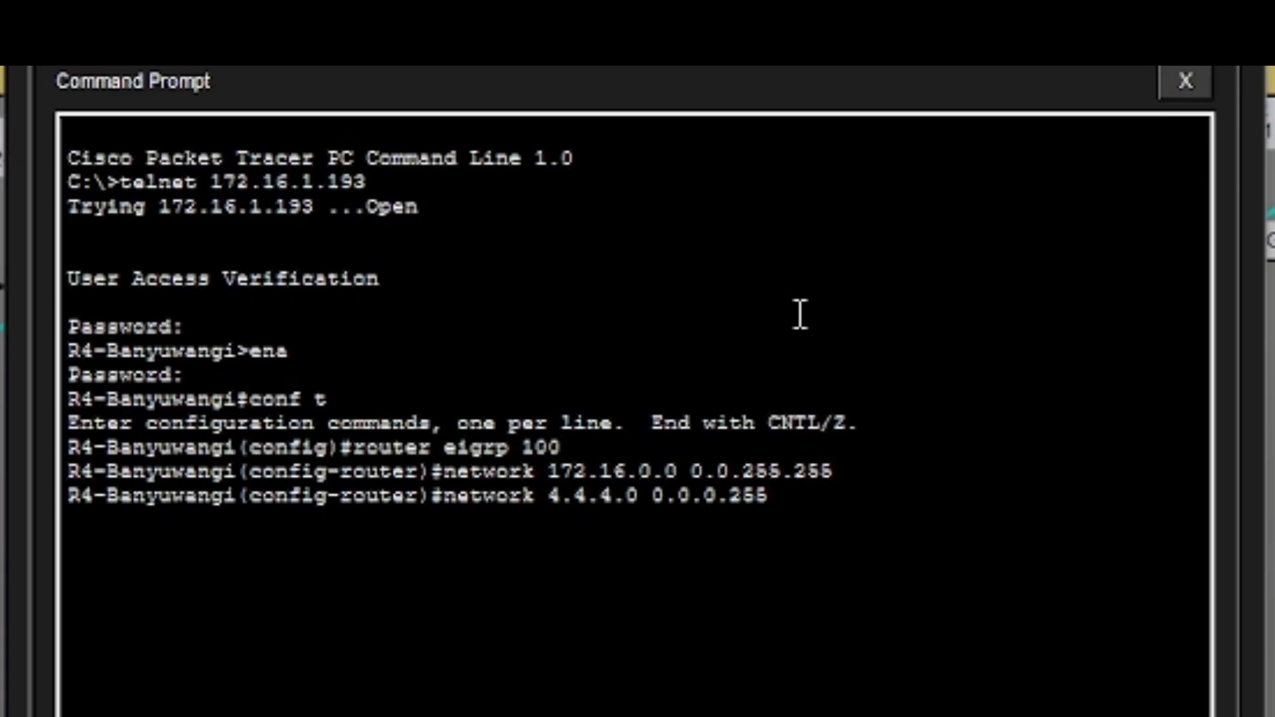
key("Return")
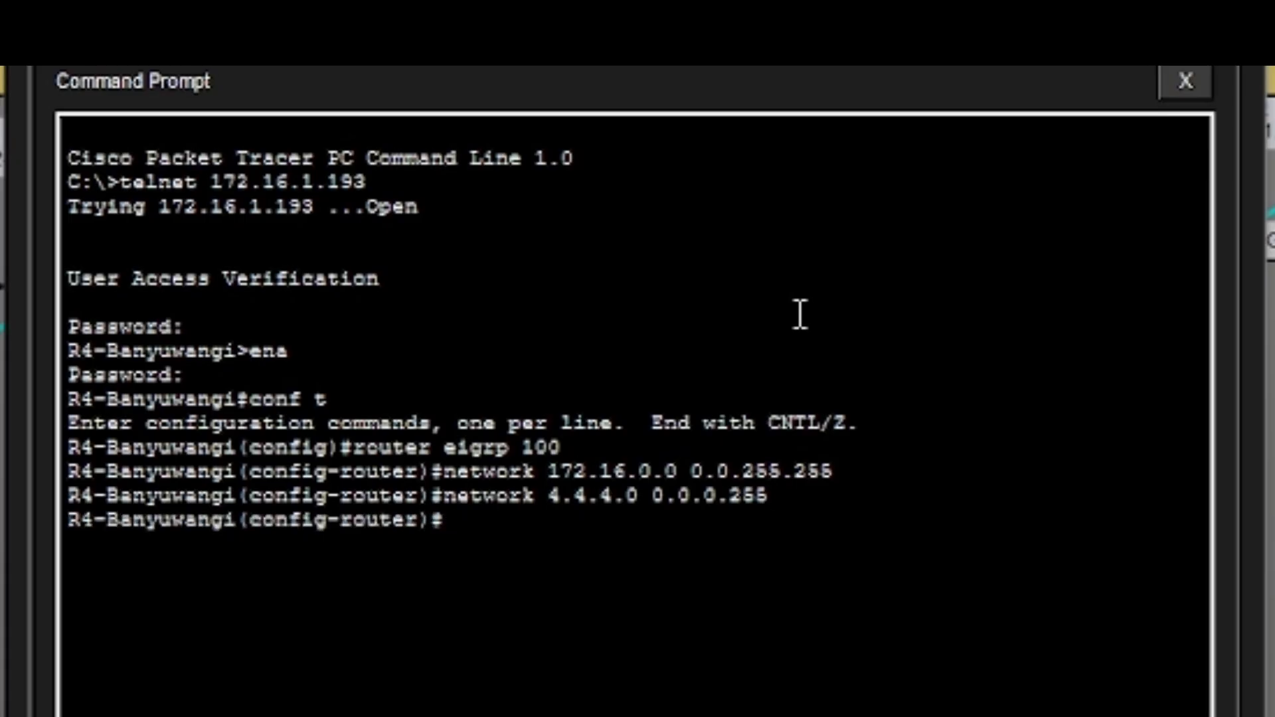
Disable auto-summary and make g0/0 passive in R4-Banyuwangi's EIGRP.
type("no auto-")
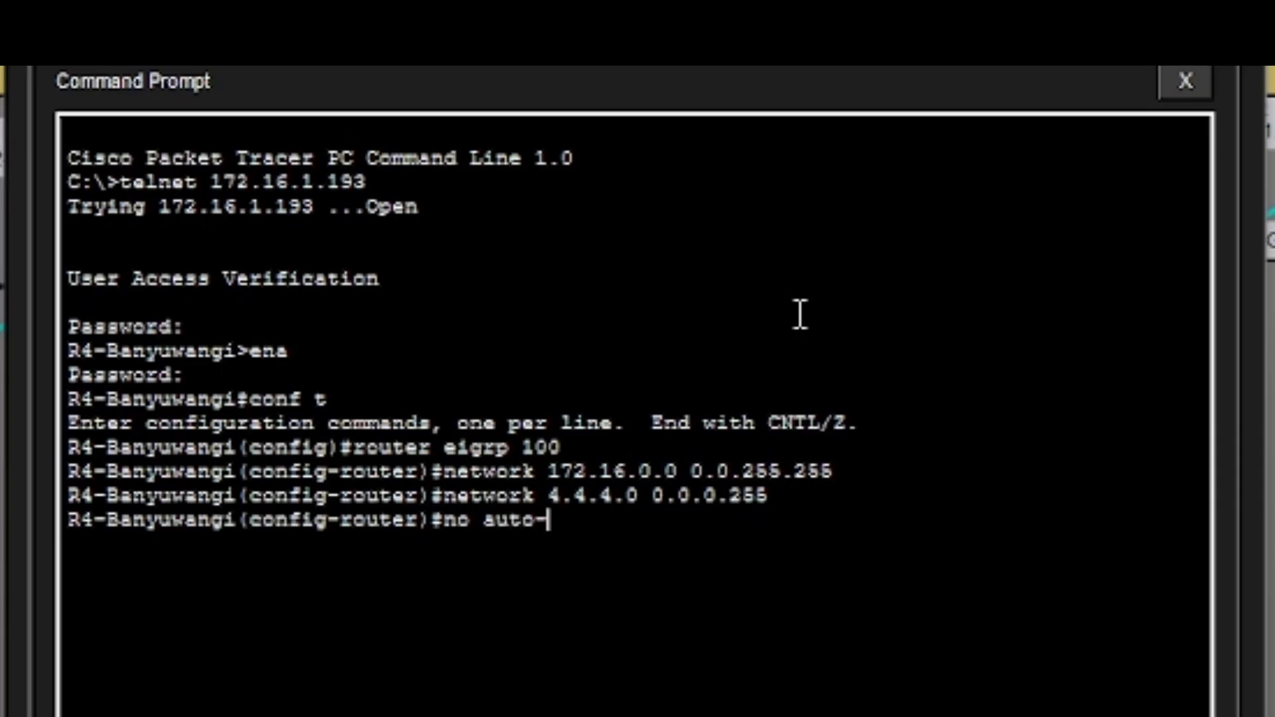
type("summary")
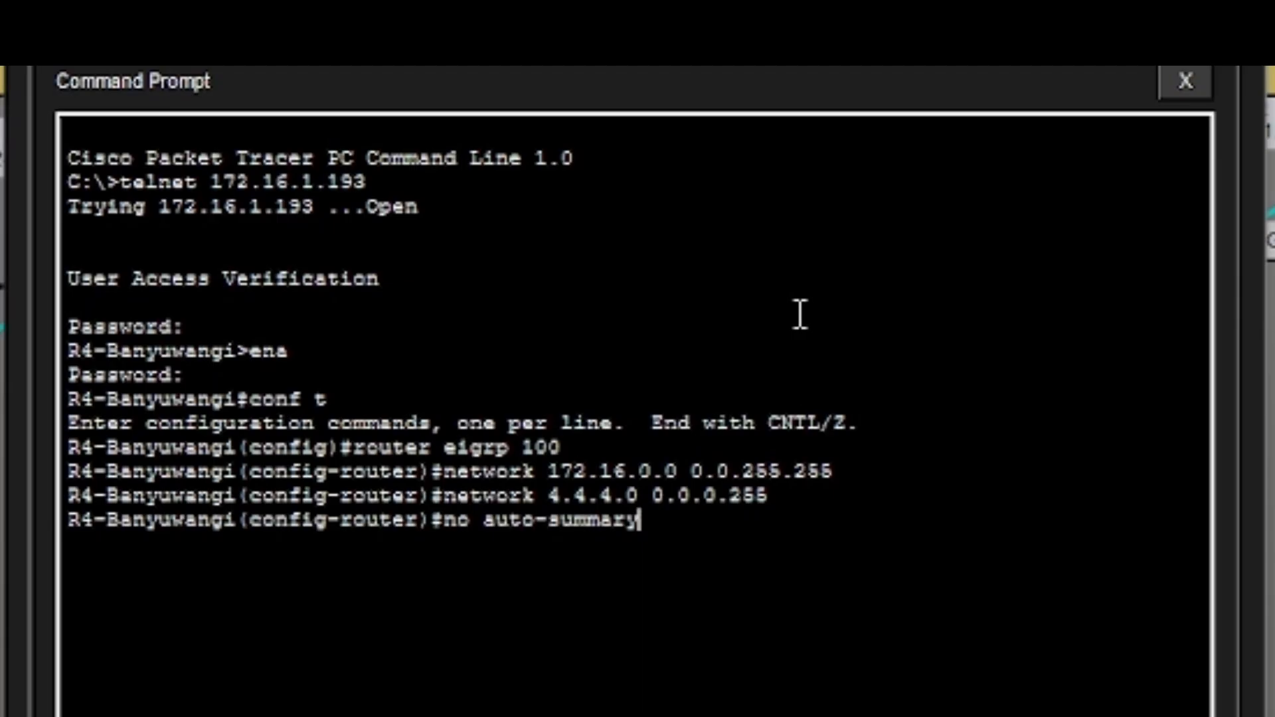
key("Return")
type("p")
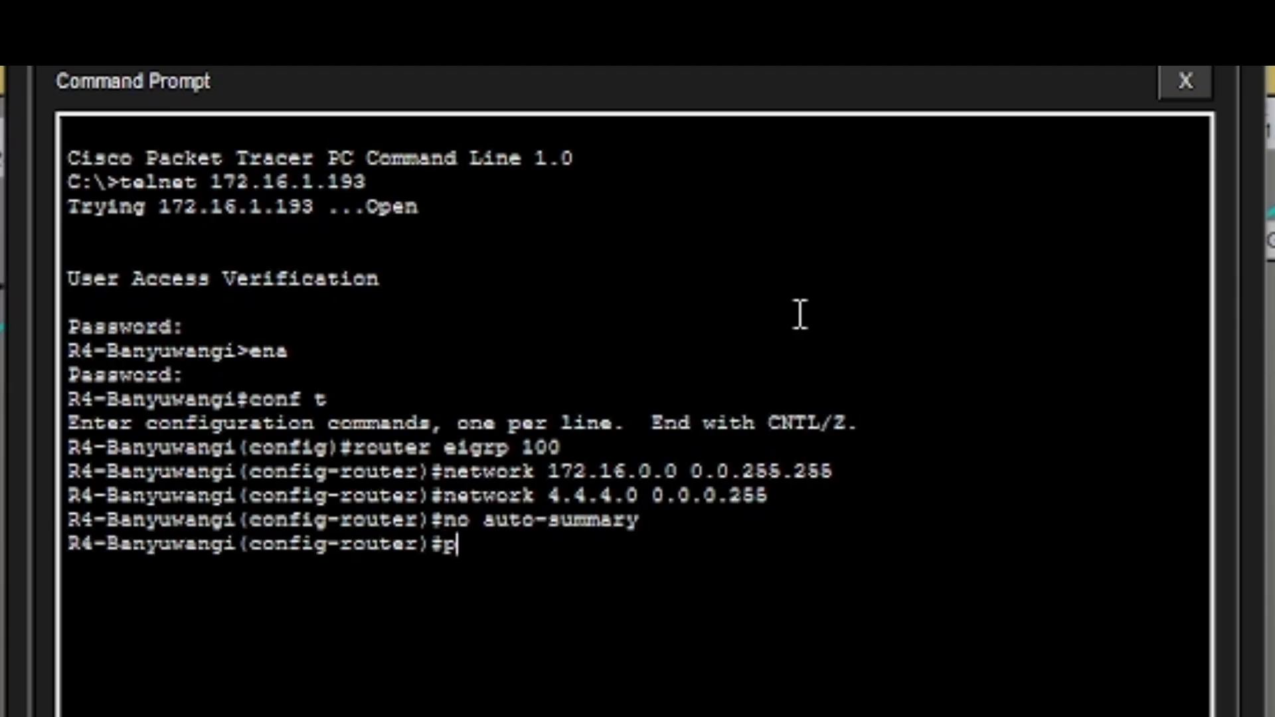
type("assibe")
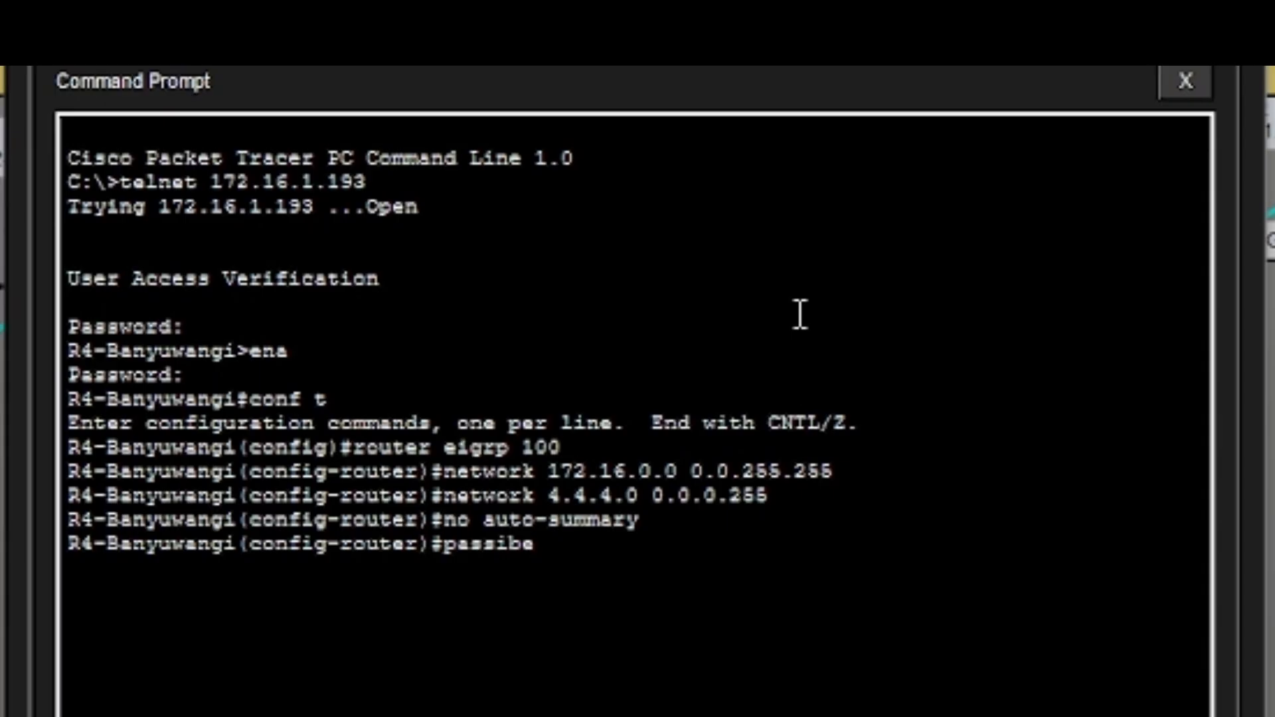
key("BackSpace")
key("BackSpace")
type("ve-")
key("Tab")
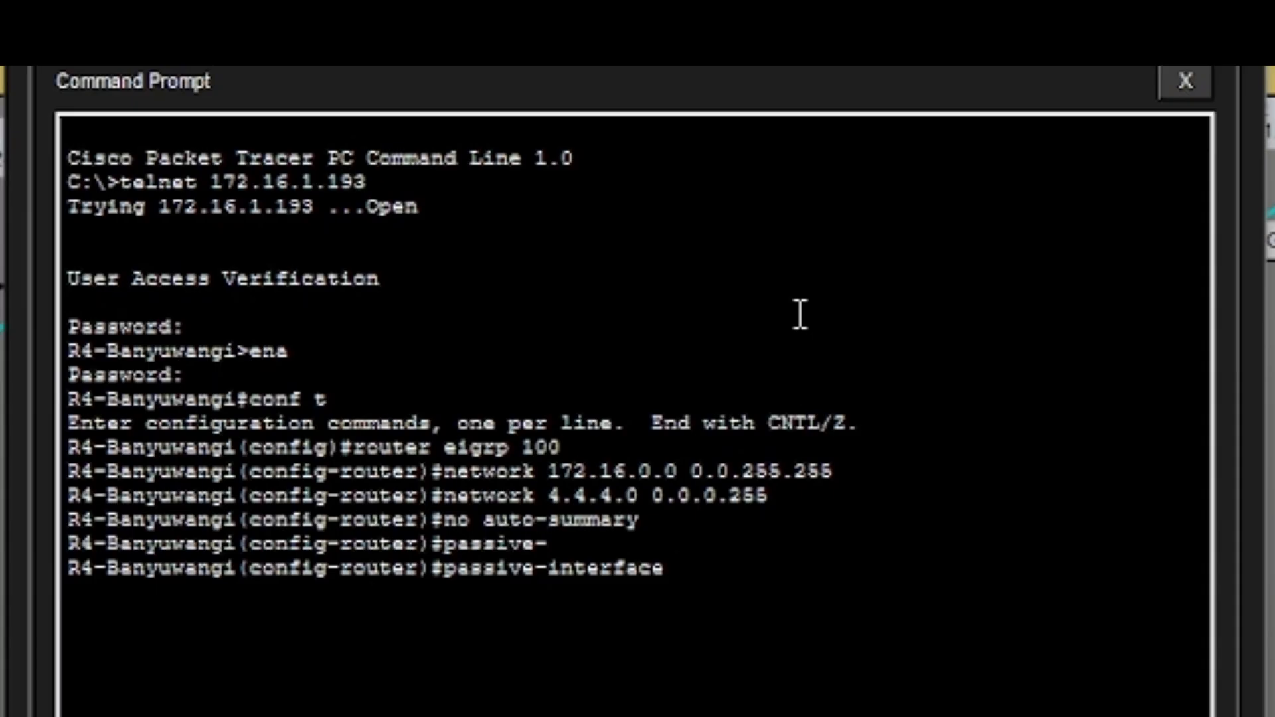
type("g0/0")
key("Return")
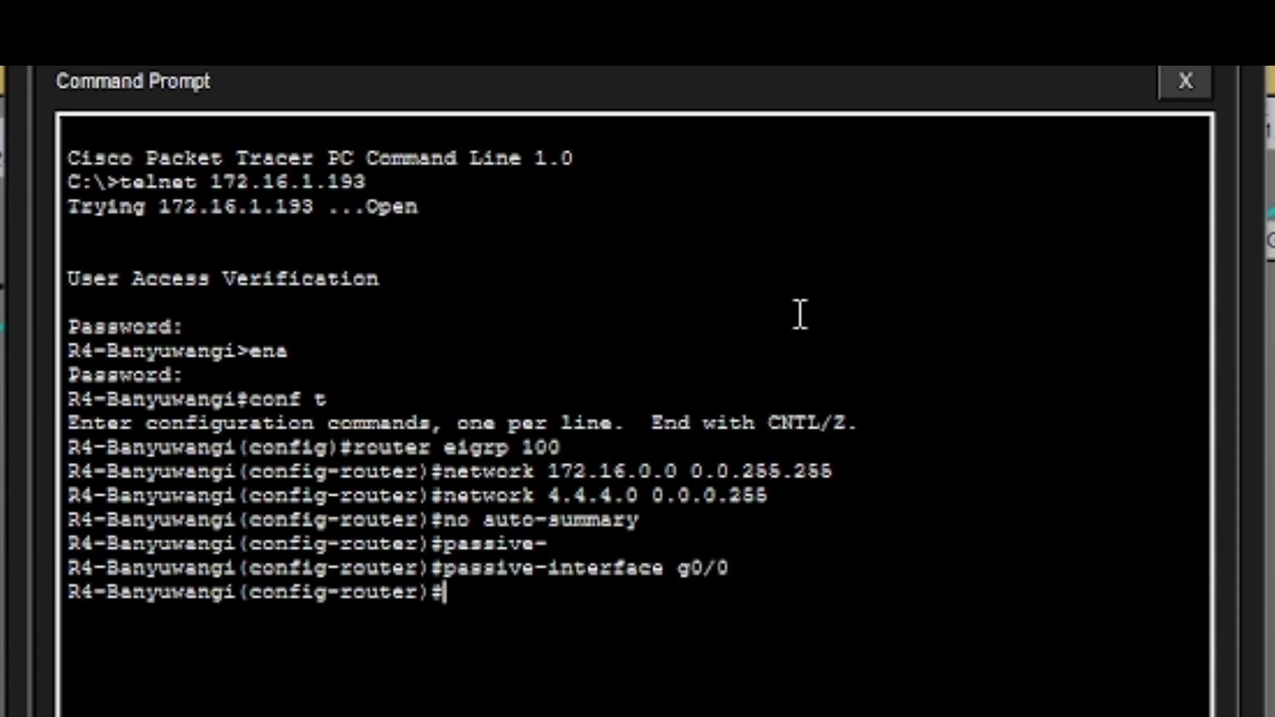
Set the EIGRP router ID to 4.4.4.4.
type("router")
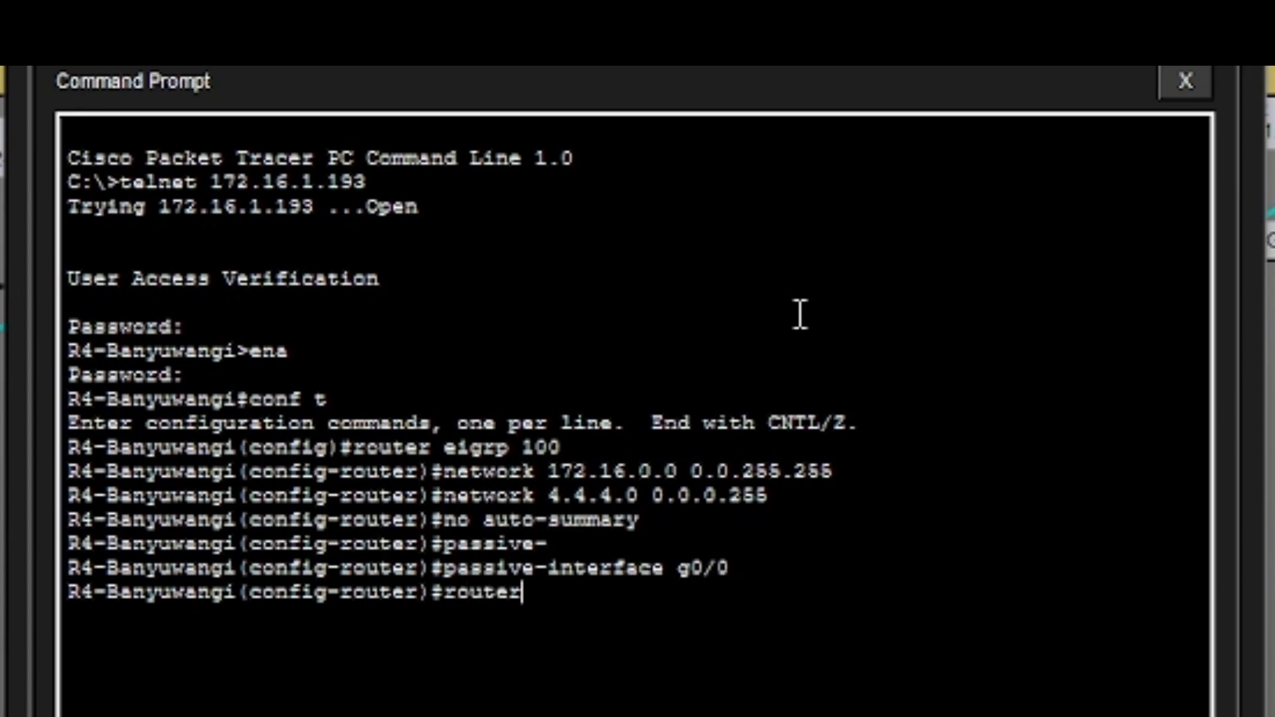
key("BackSpace")
key("BackSpace")
key("BackSpace")
key("BackSpace")
key("BackSpace")
key("BackSpace")
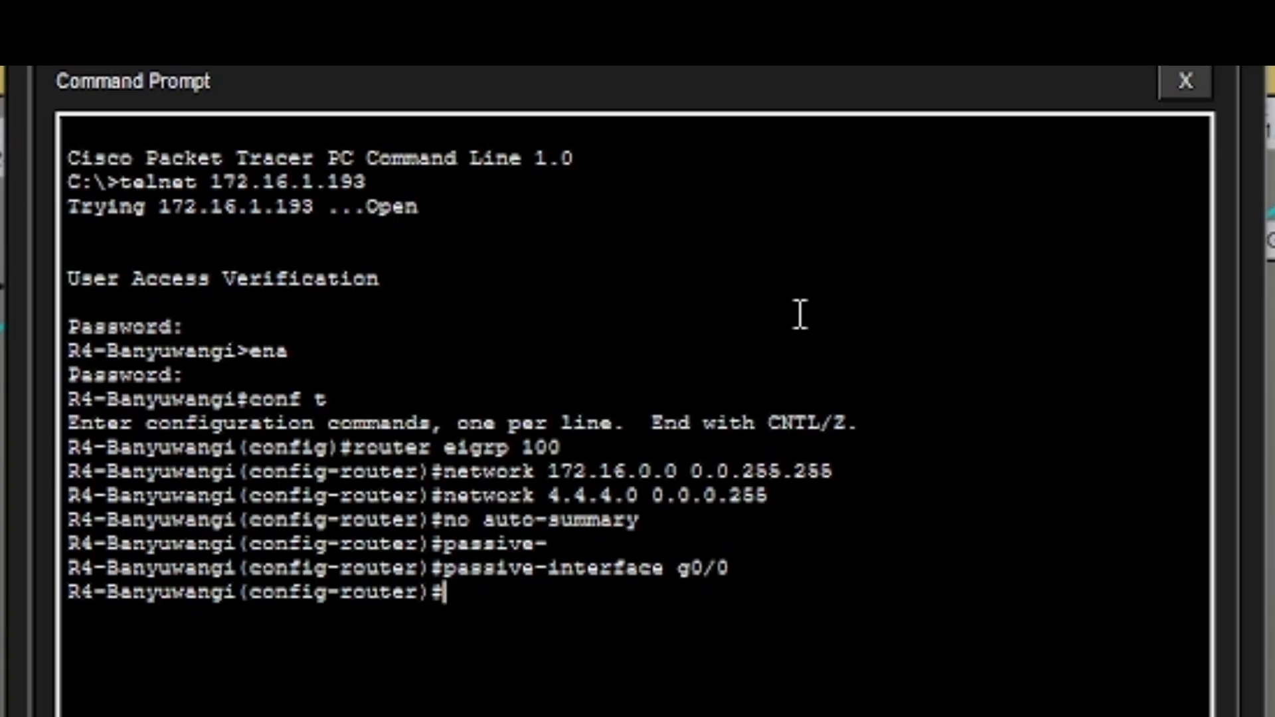
type("eigrp")
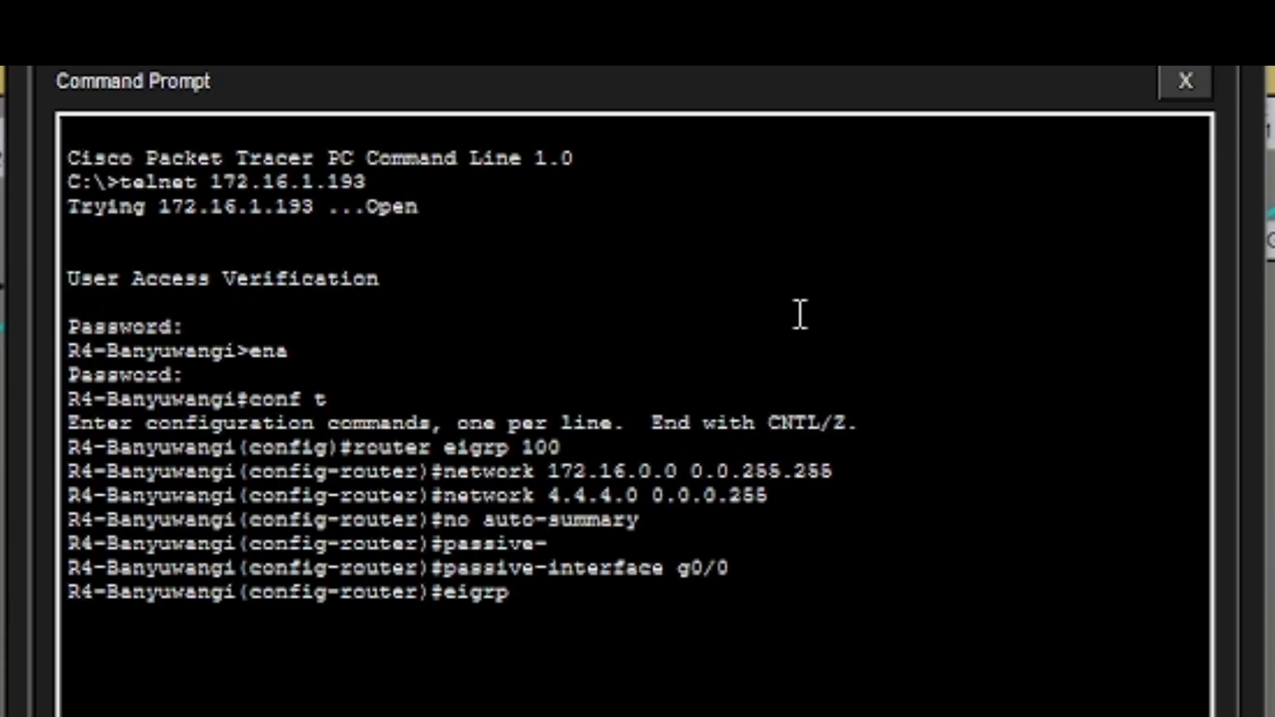
type(" router")
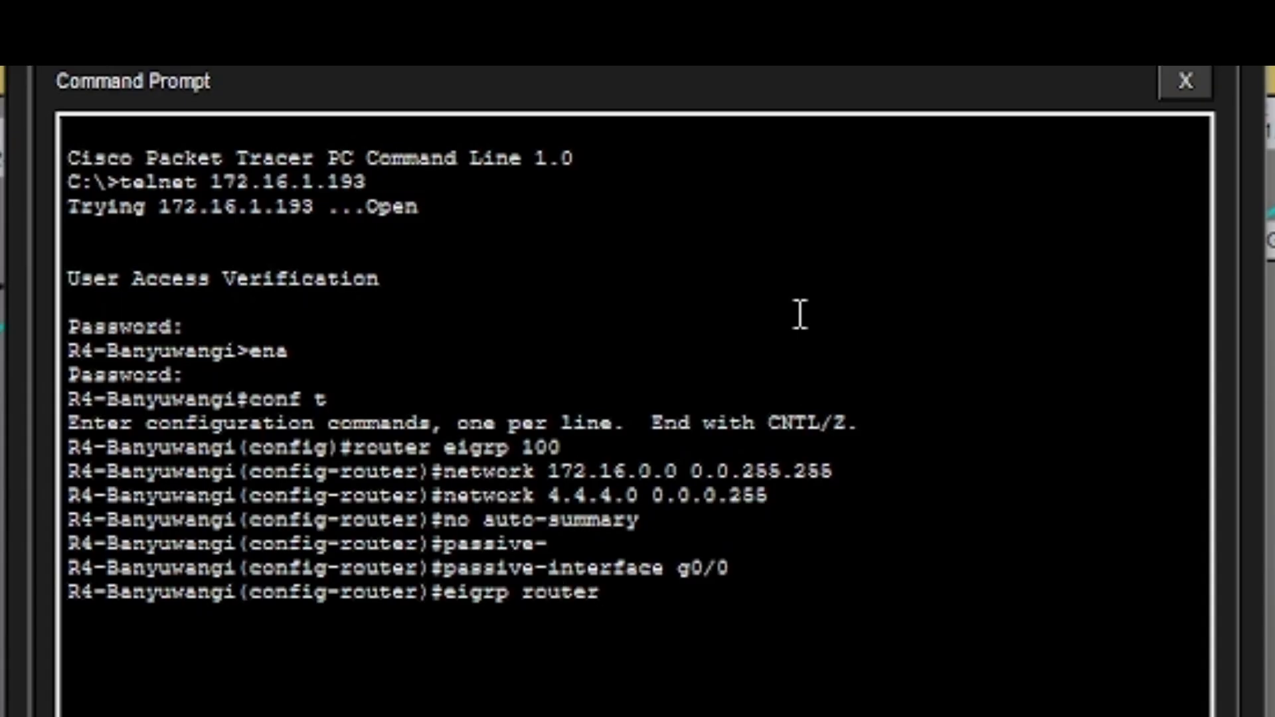
type("-id 4.4.4")
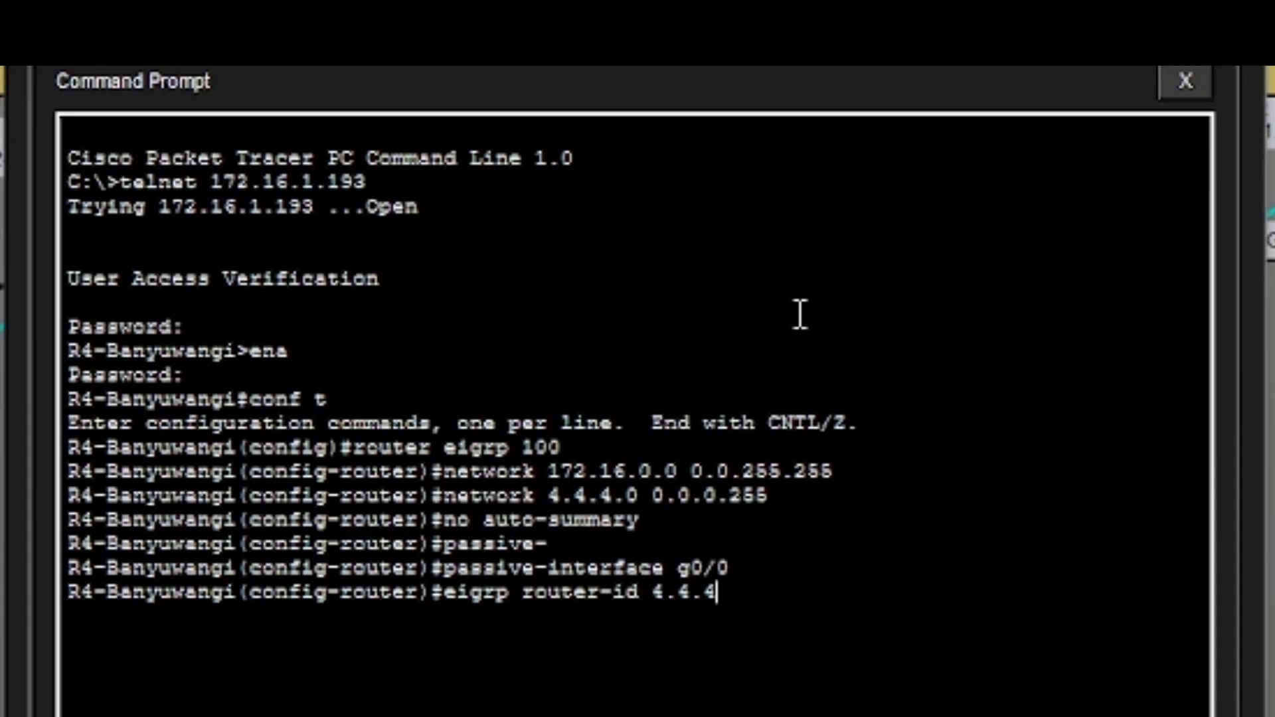
type(".4")
key("Return")
Leave configuration mode and save R4's running configuration with wr.
type("end")
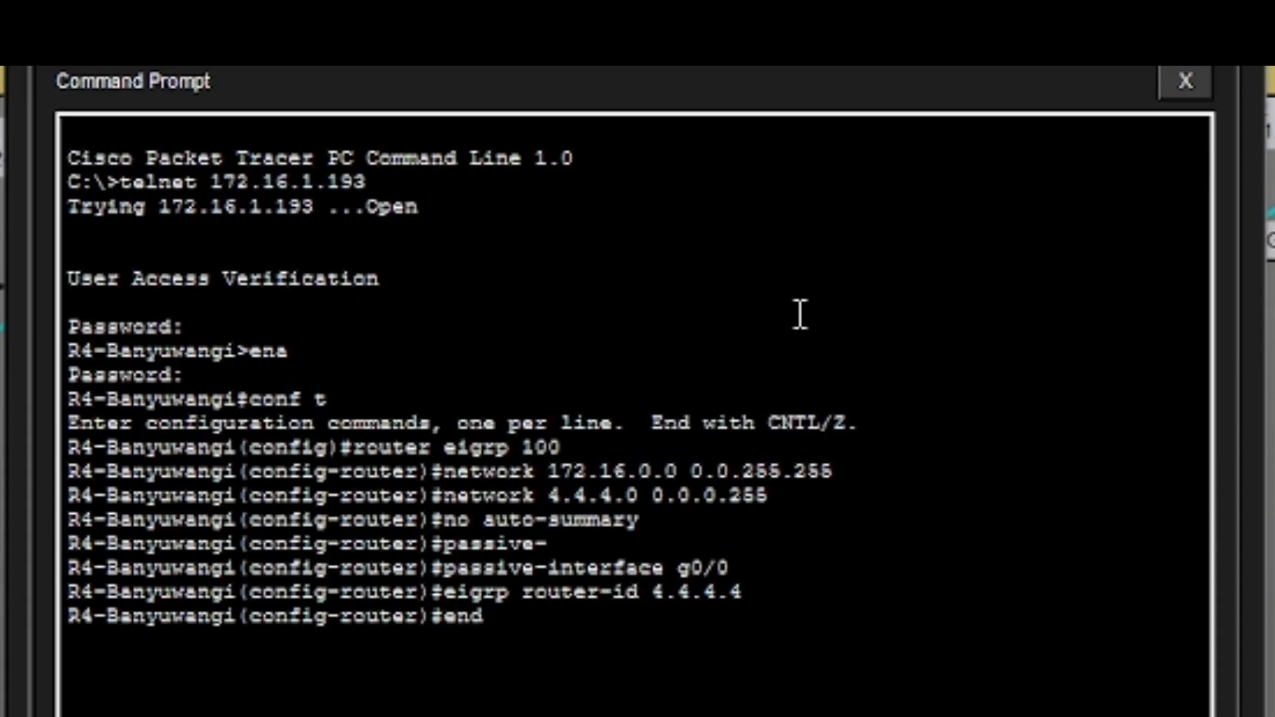
key("Return")
type("wr")
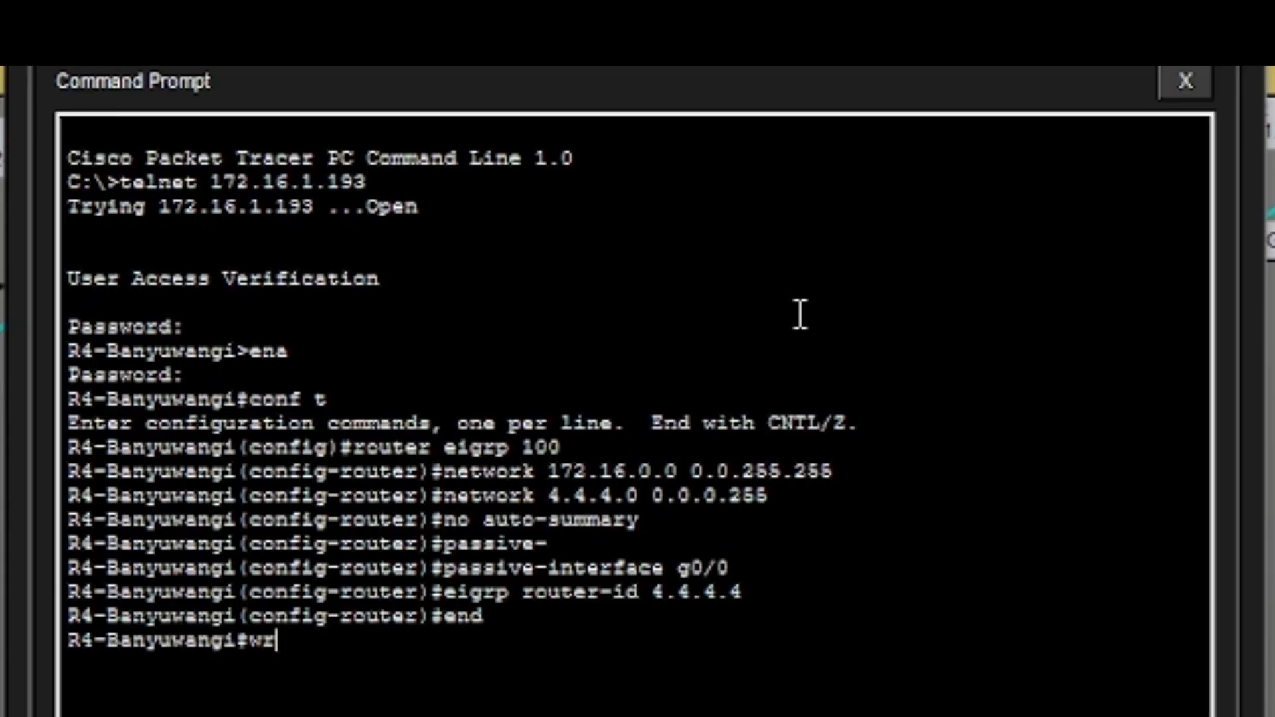
key("Return")
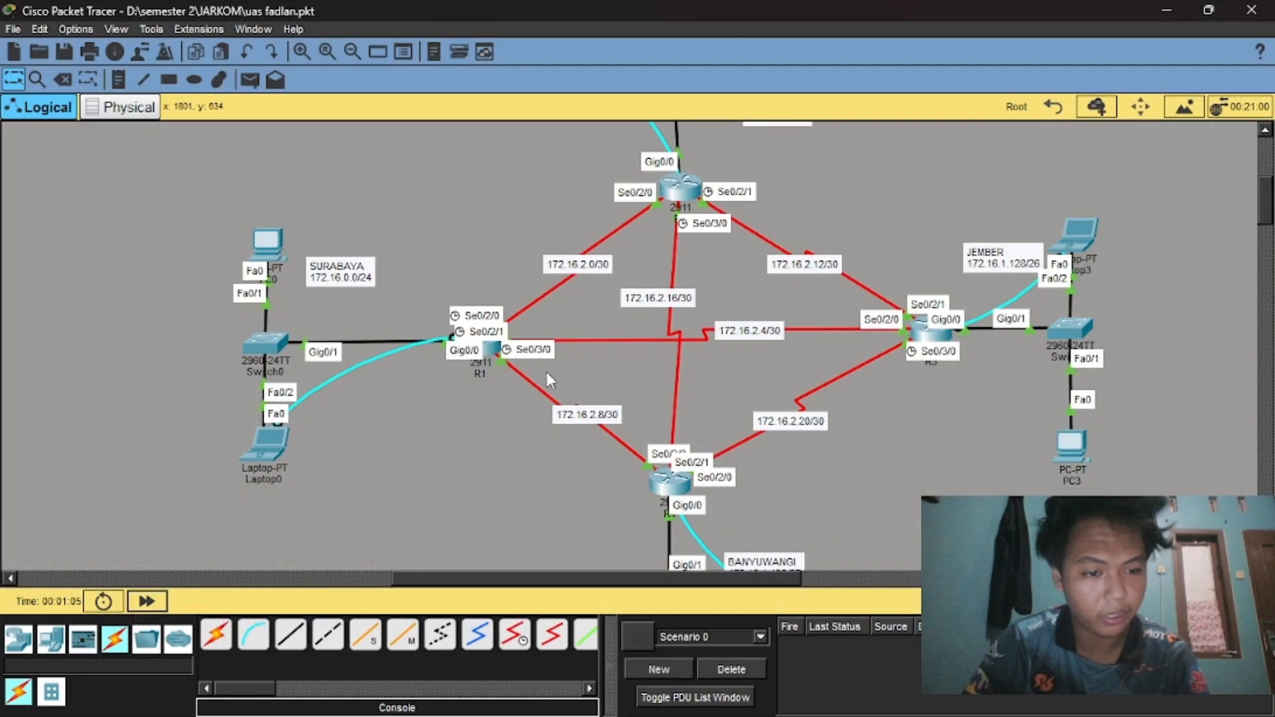
Open Laptop0's Desktop Command Prompt.
left_click(265, 443)
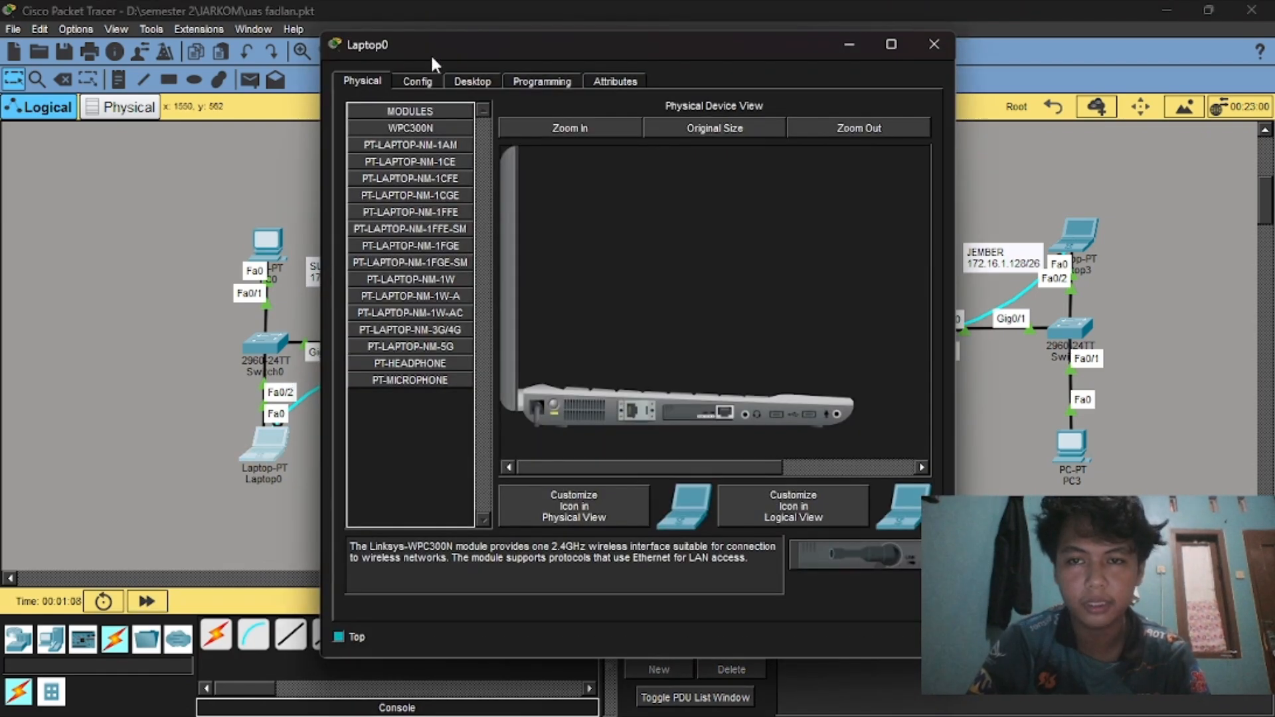
left_click(475, 80)
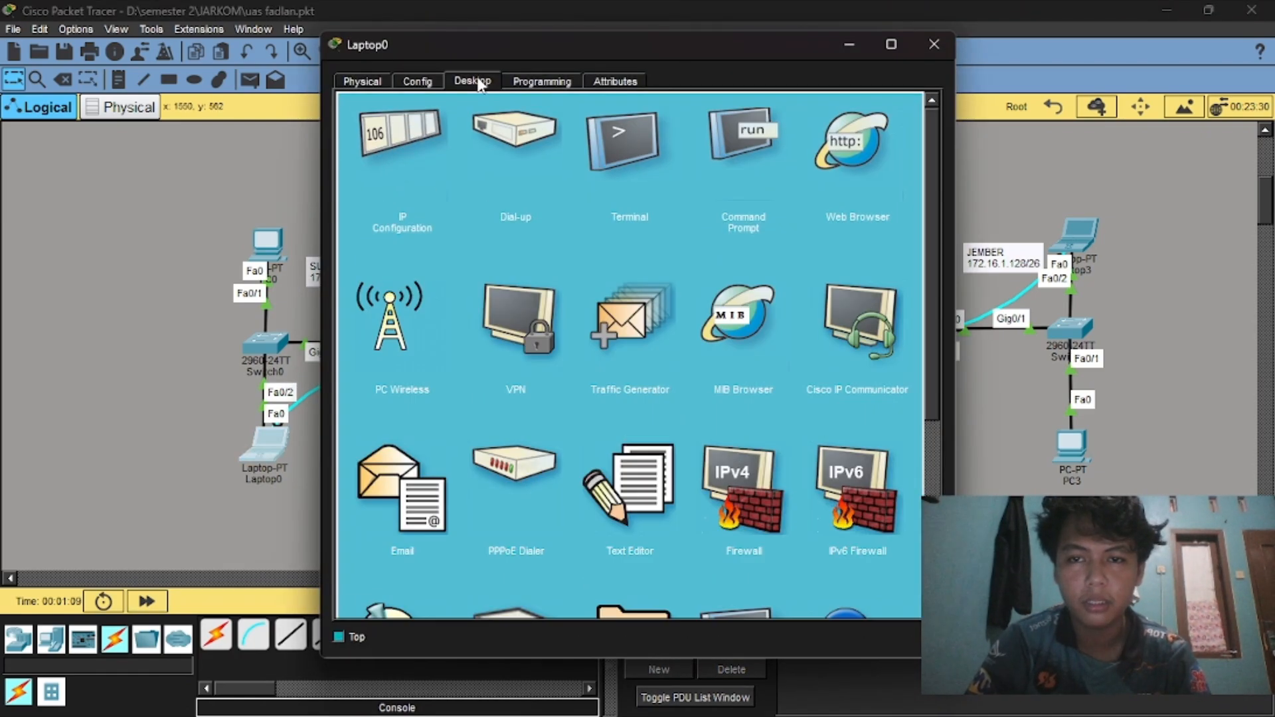
left_click(757, 137)
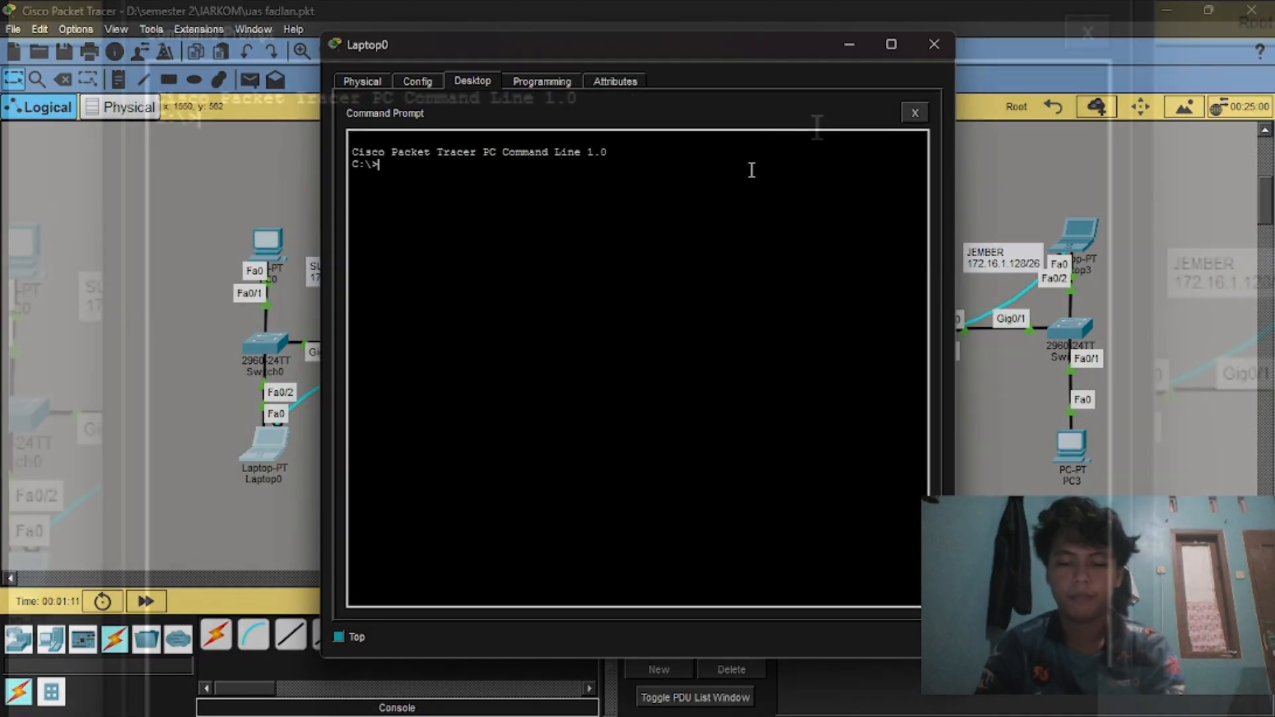
Telnet to R1-Surabaya at 172.16.0.1, log in and enable privileged mode.
type("tel")
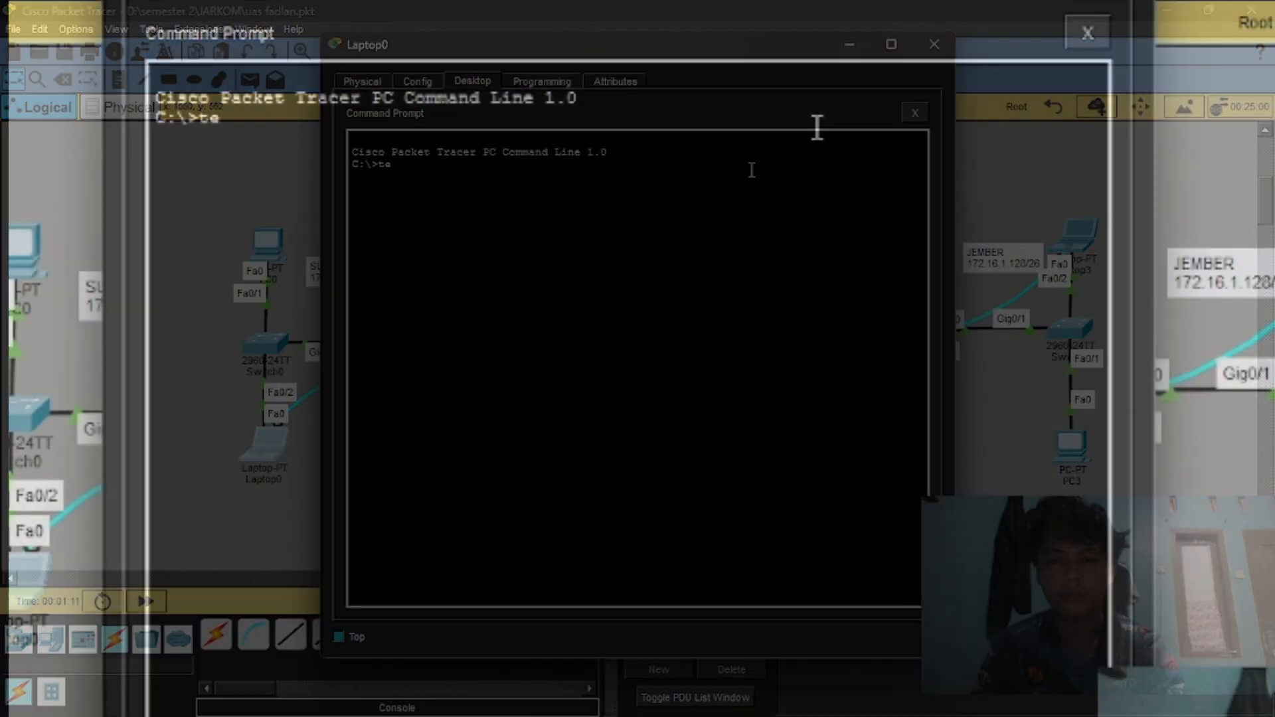
type("net ")
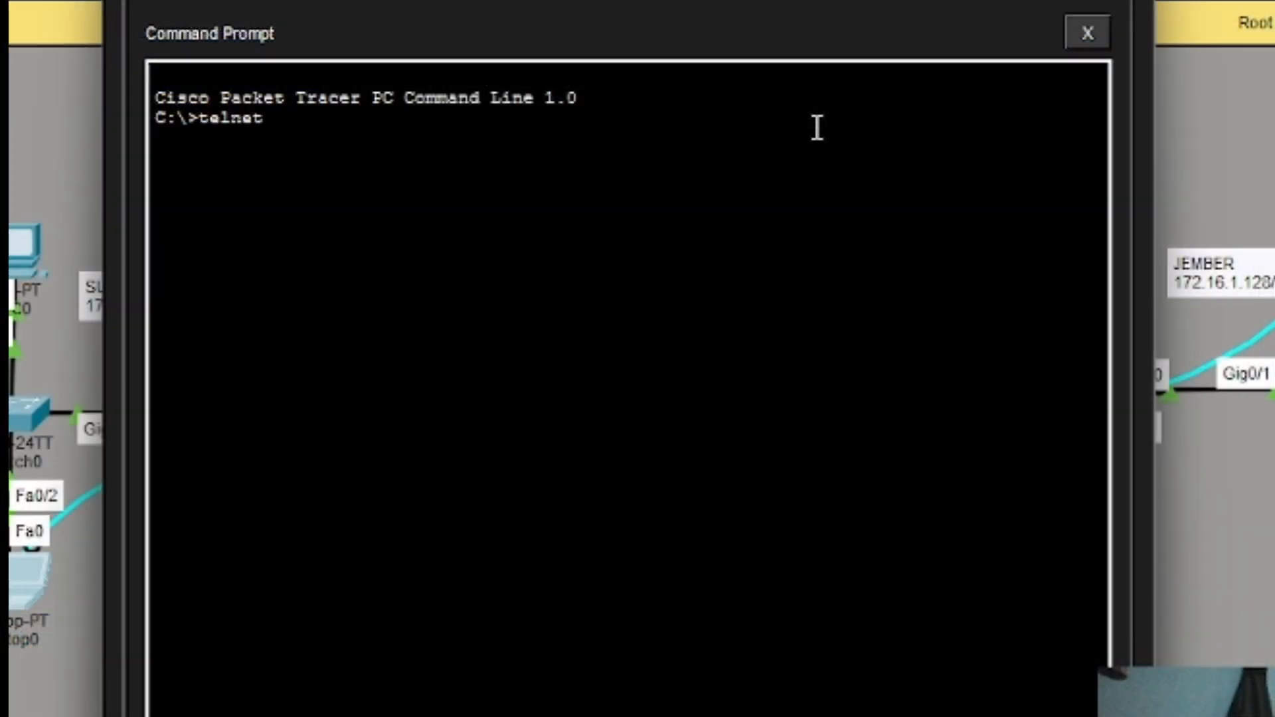
type("172.16")
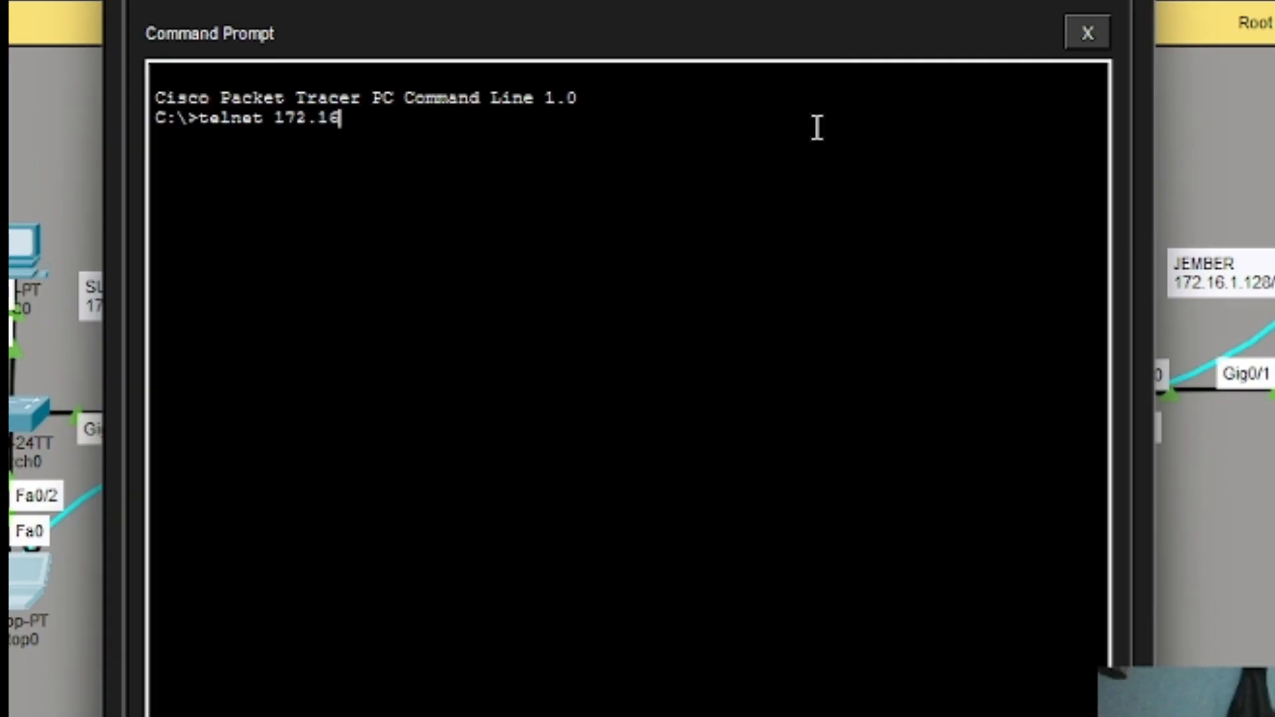
type(".0.1")
key("Return")
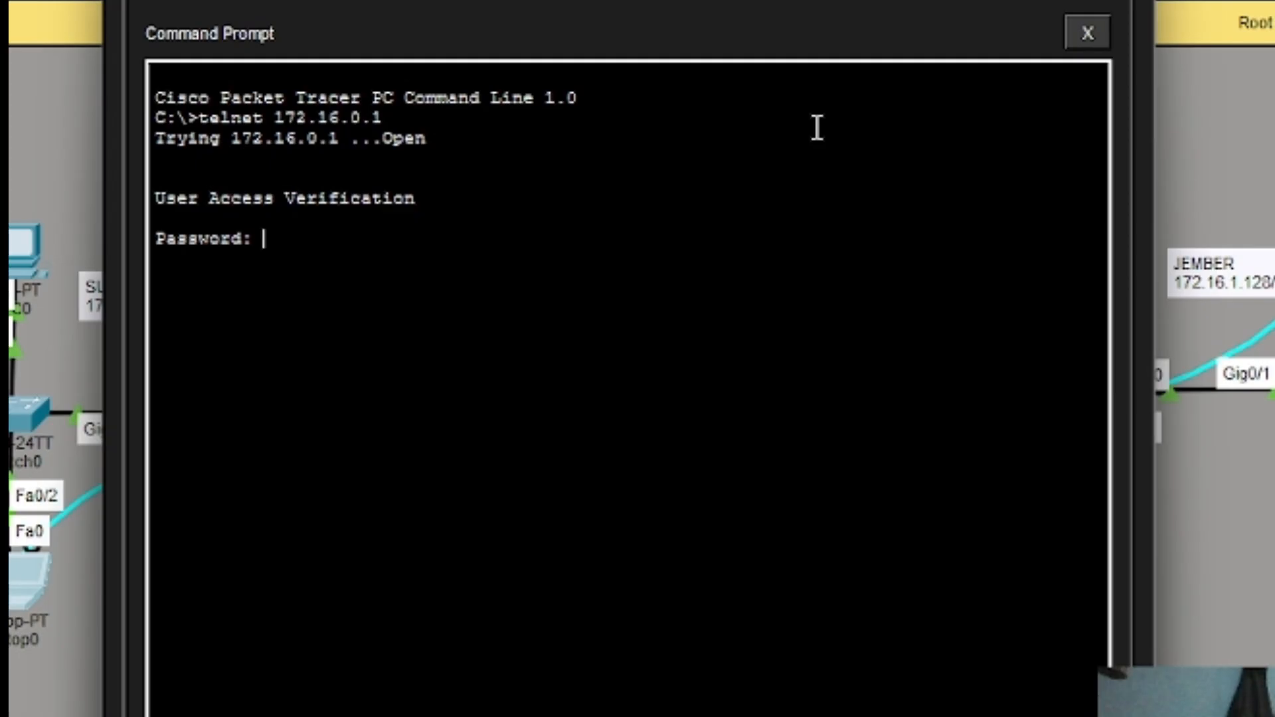
key("Return")
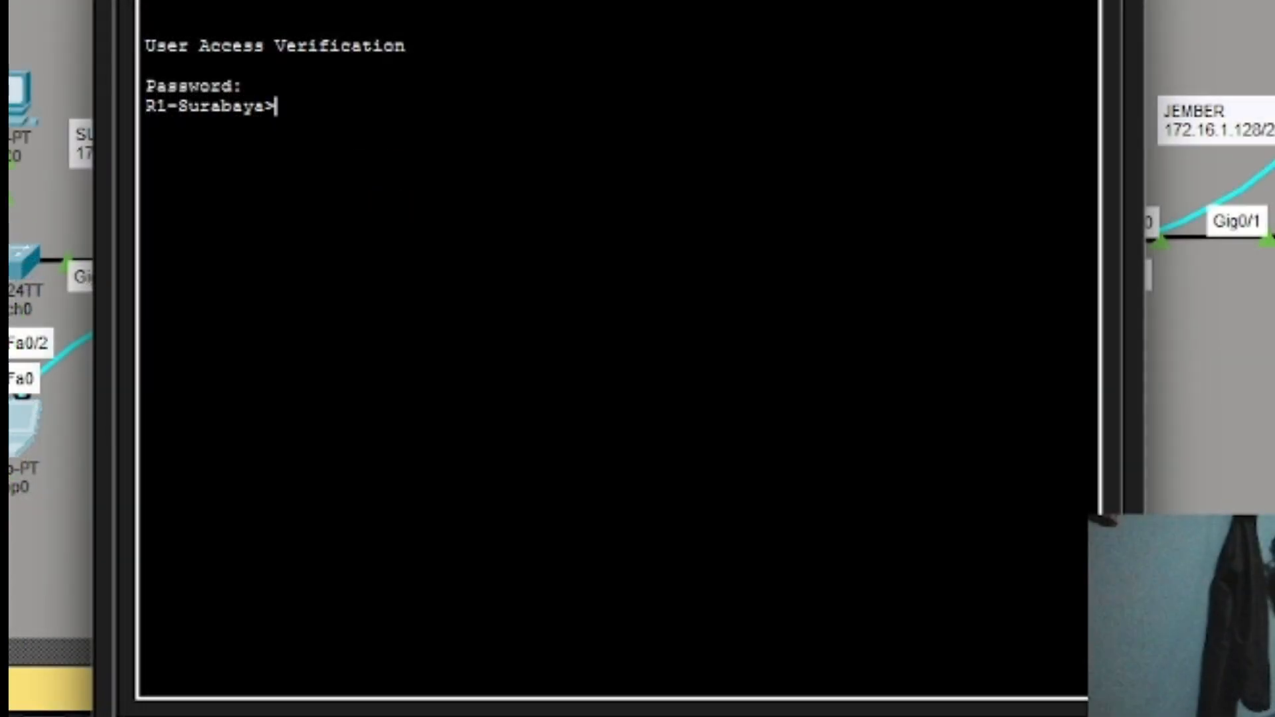
type("ena")
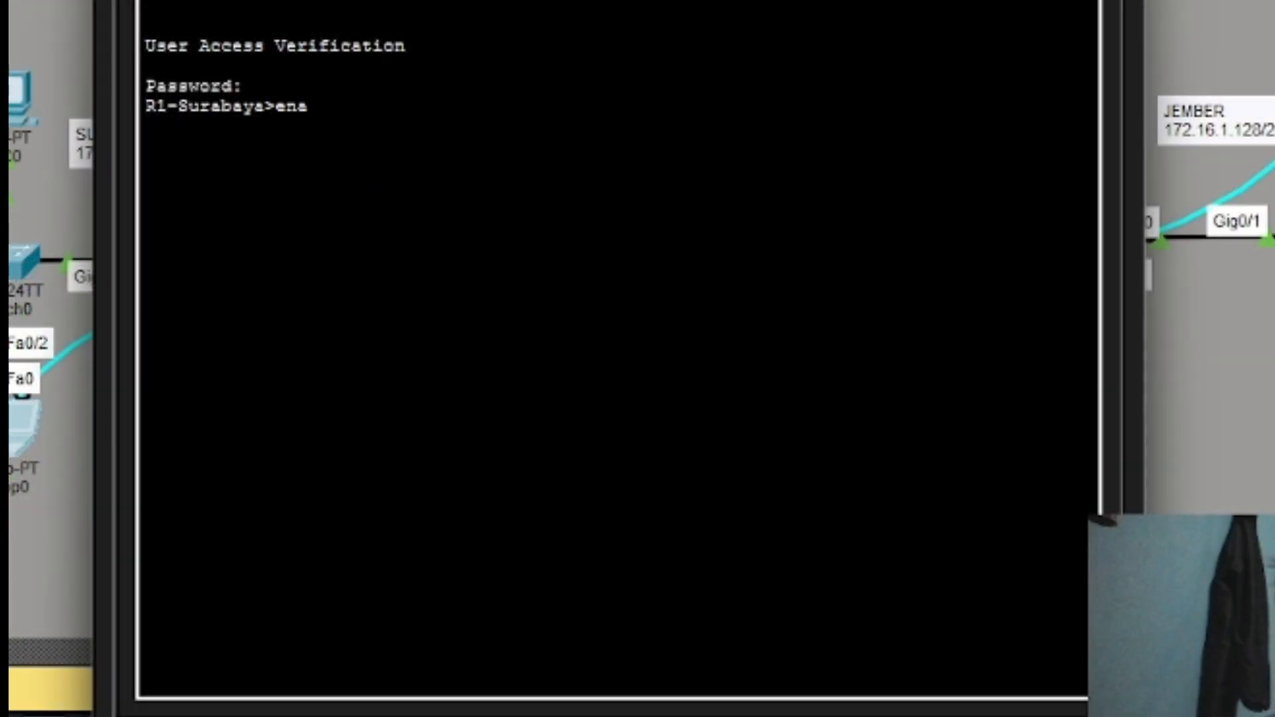
key("Return")
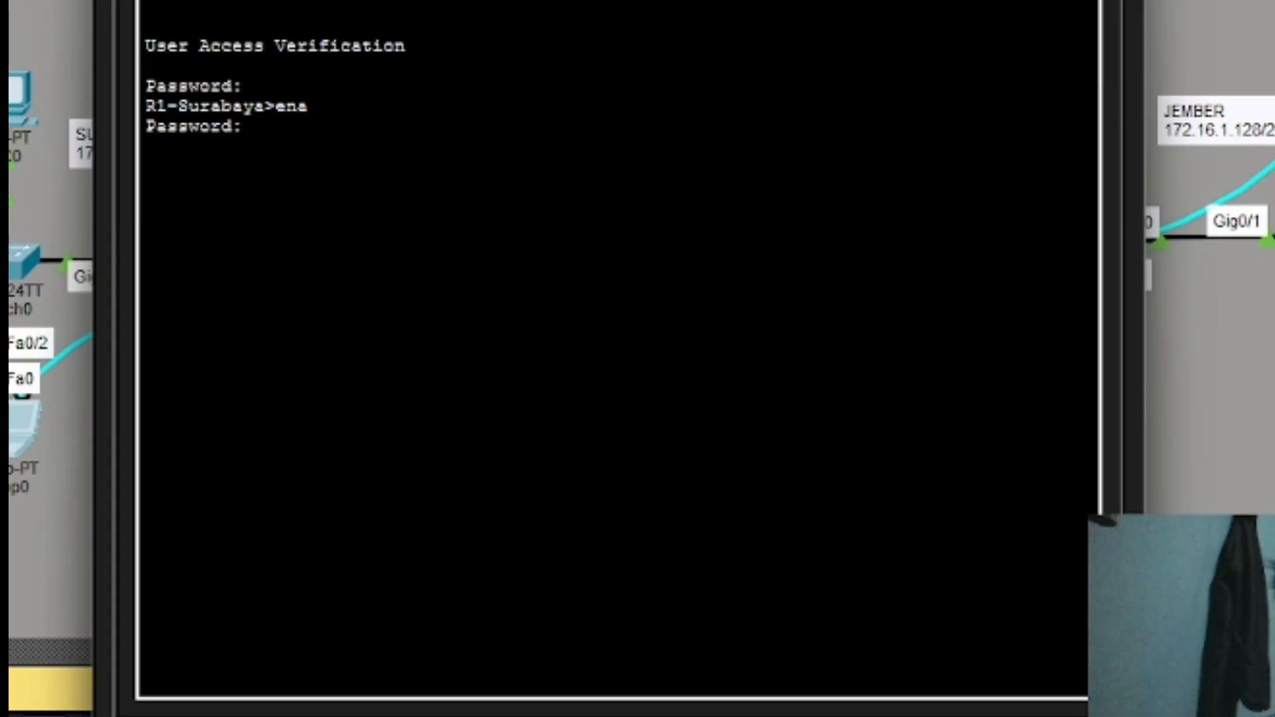
key("Return")
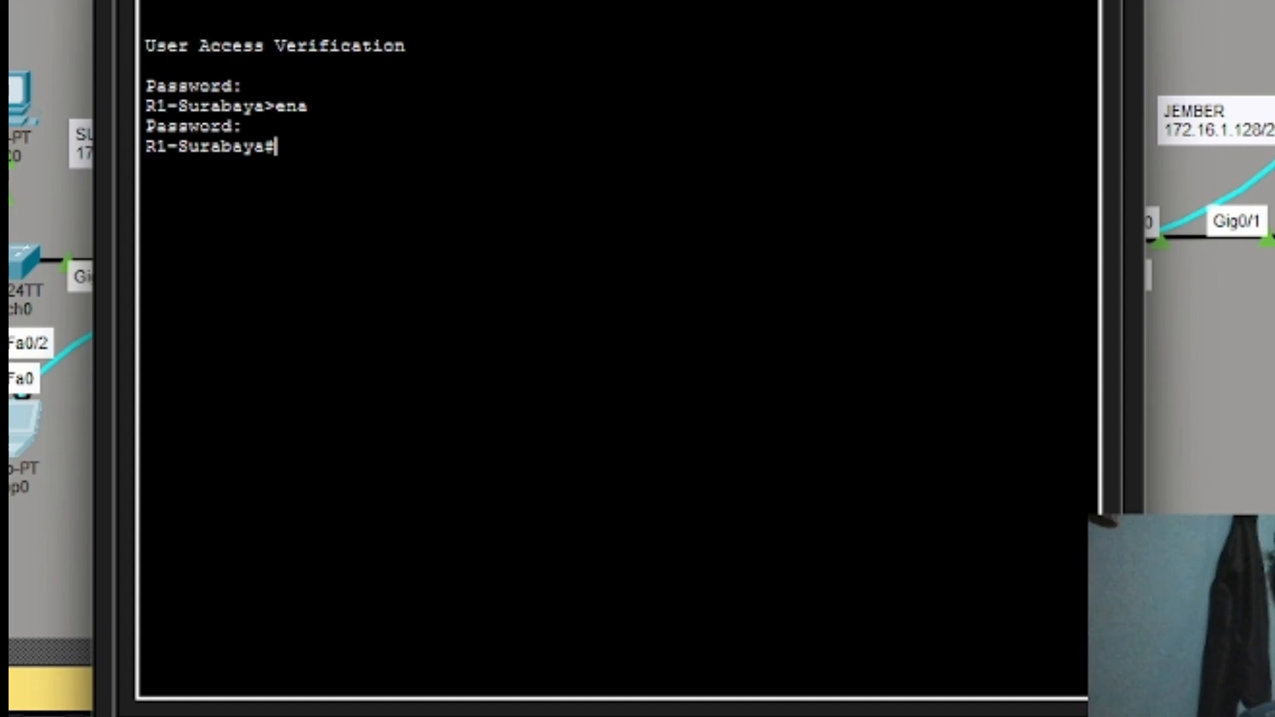
Run show ip eigrp neighbors to list R1's three serial-link neighbours.
type("show")
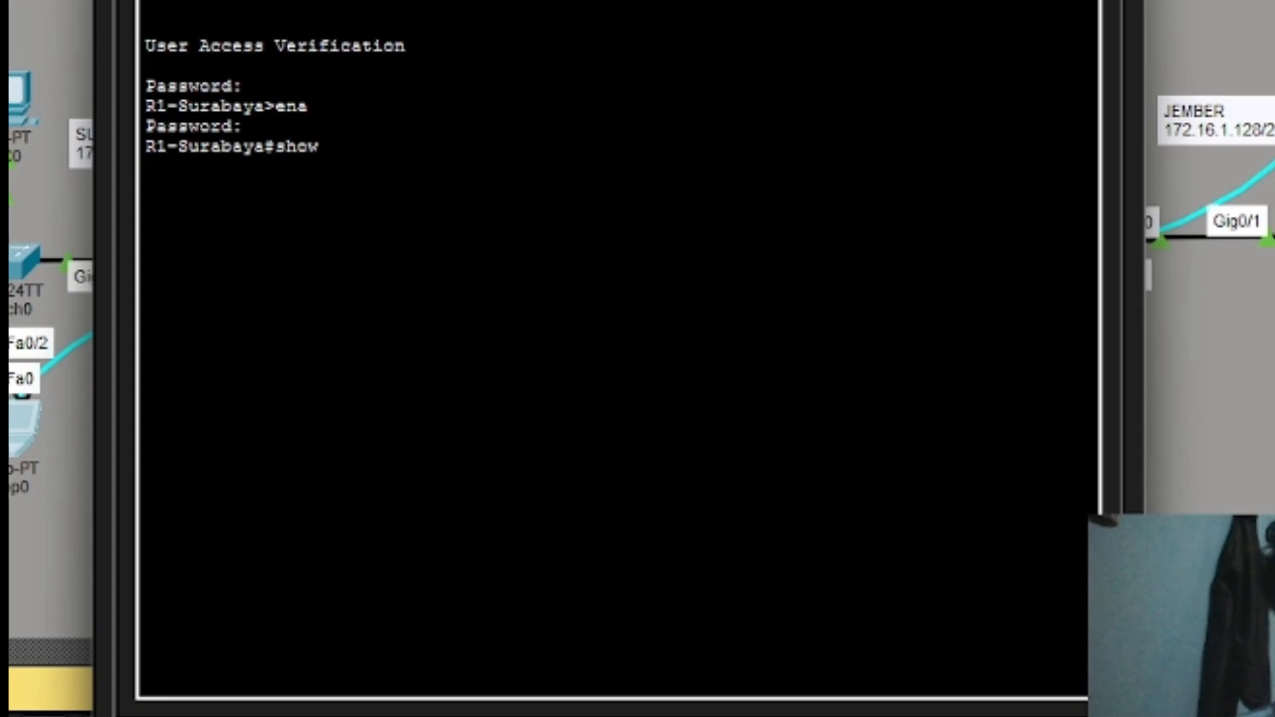
type("i eir")
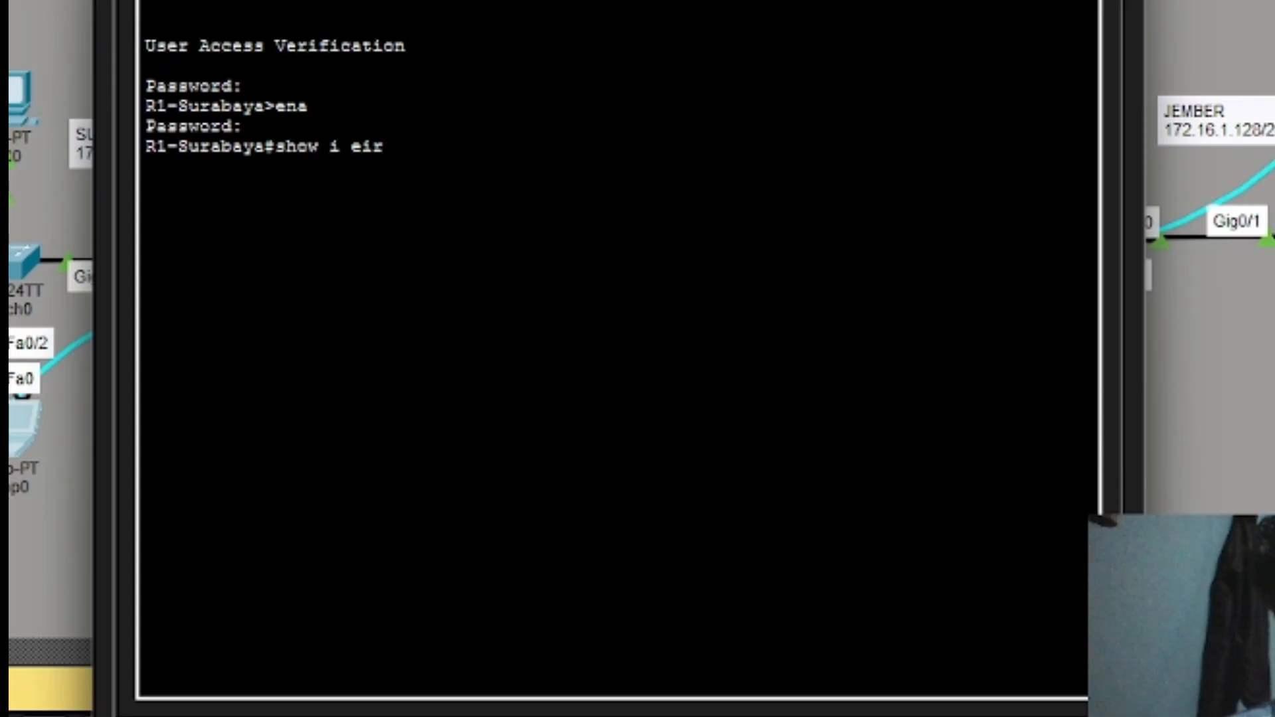
key("BackSpace")
key("BackSpace")
key("BackSpace")
type("ip")
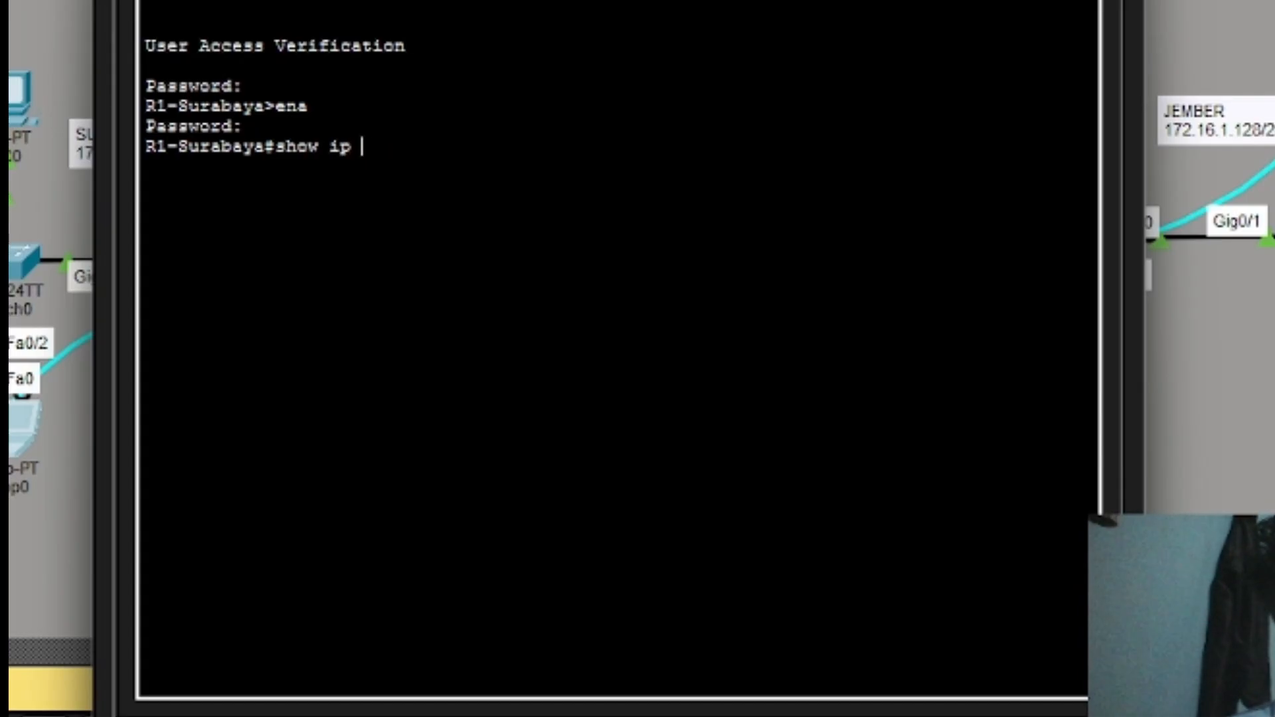
type(" eigrp neigh")
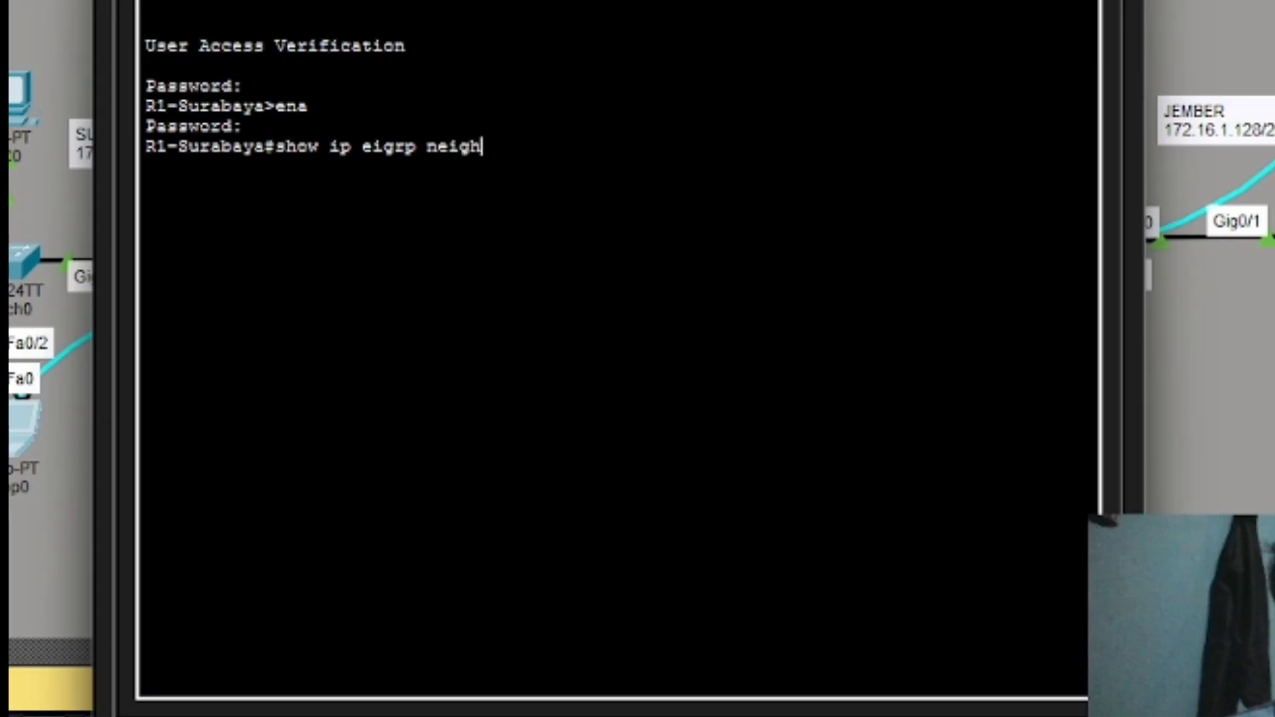
type("bors")
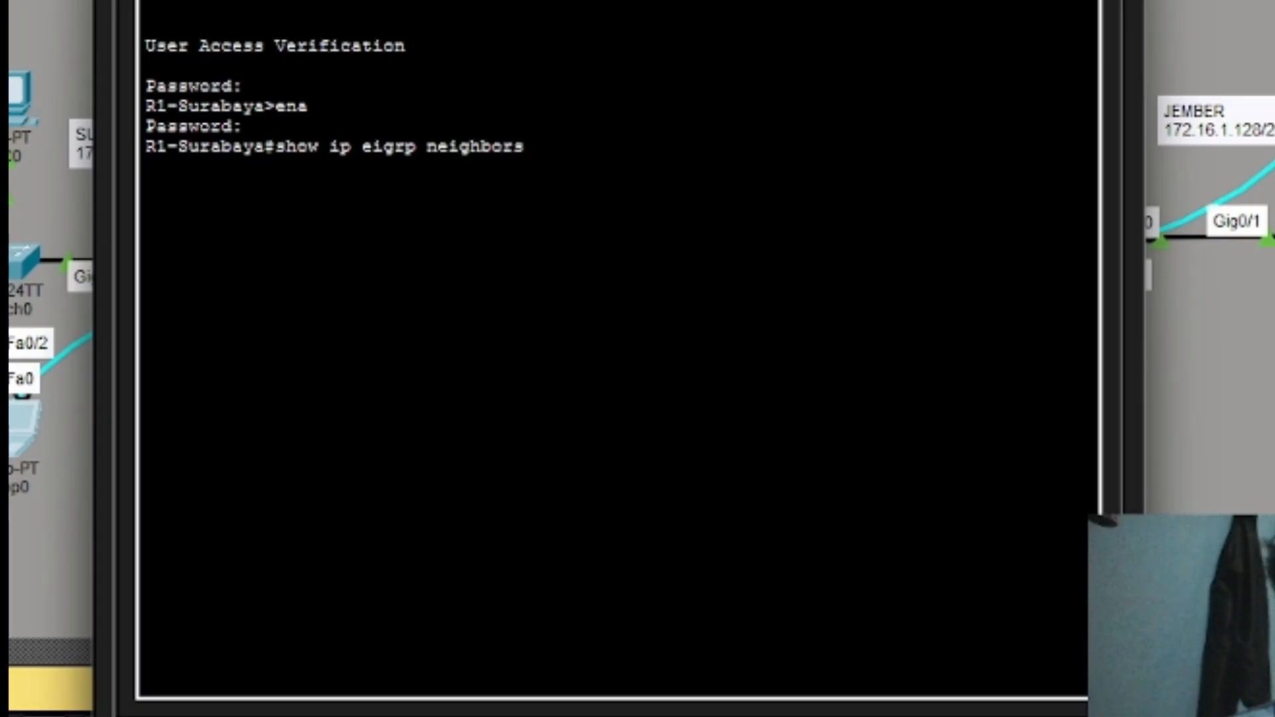
key("Return")
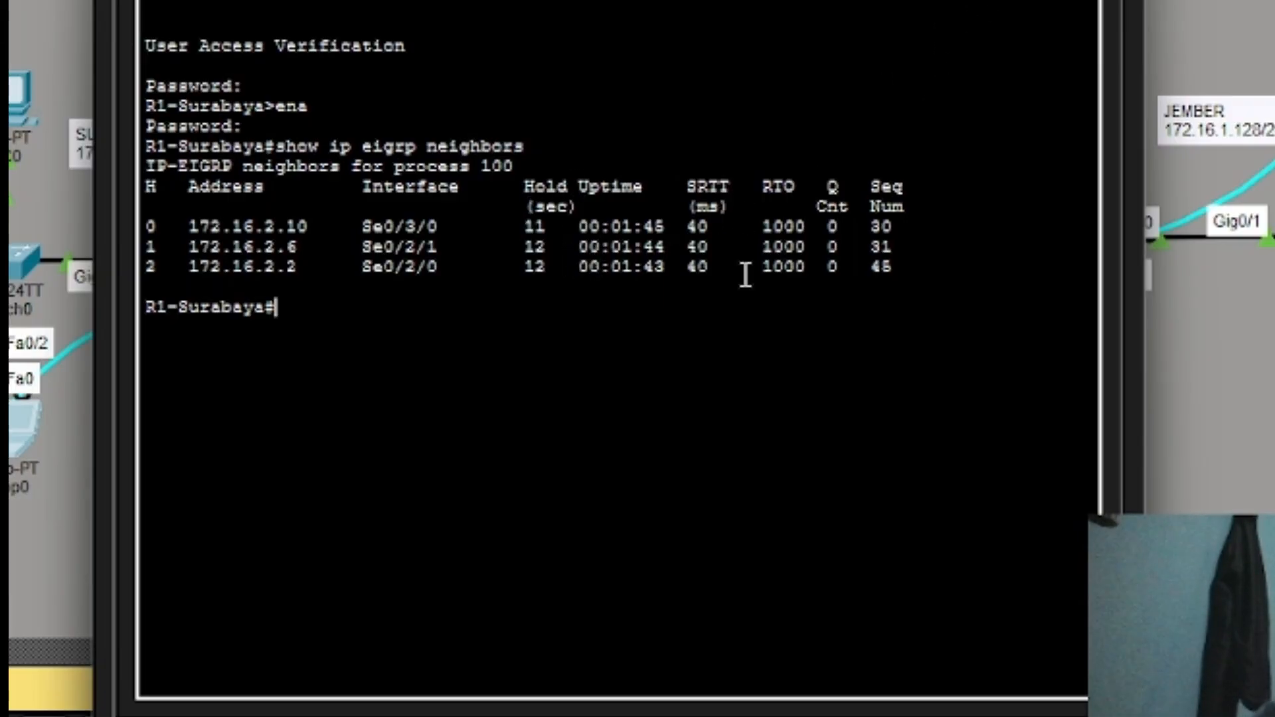
Enter the show ip eigrp topology command at R1's prompt.
type("sh")
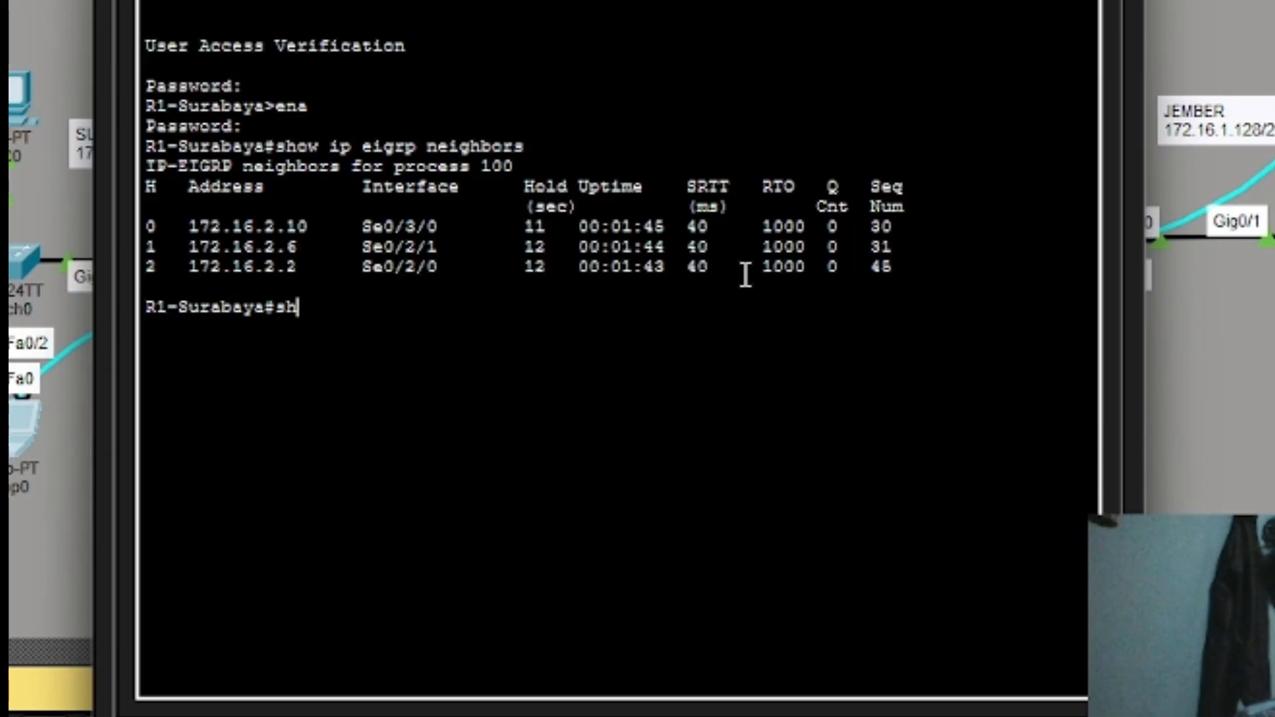
type("o")
key("BackSpace")
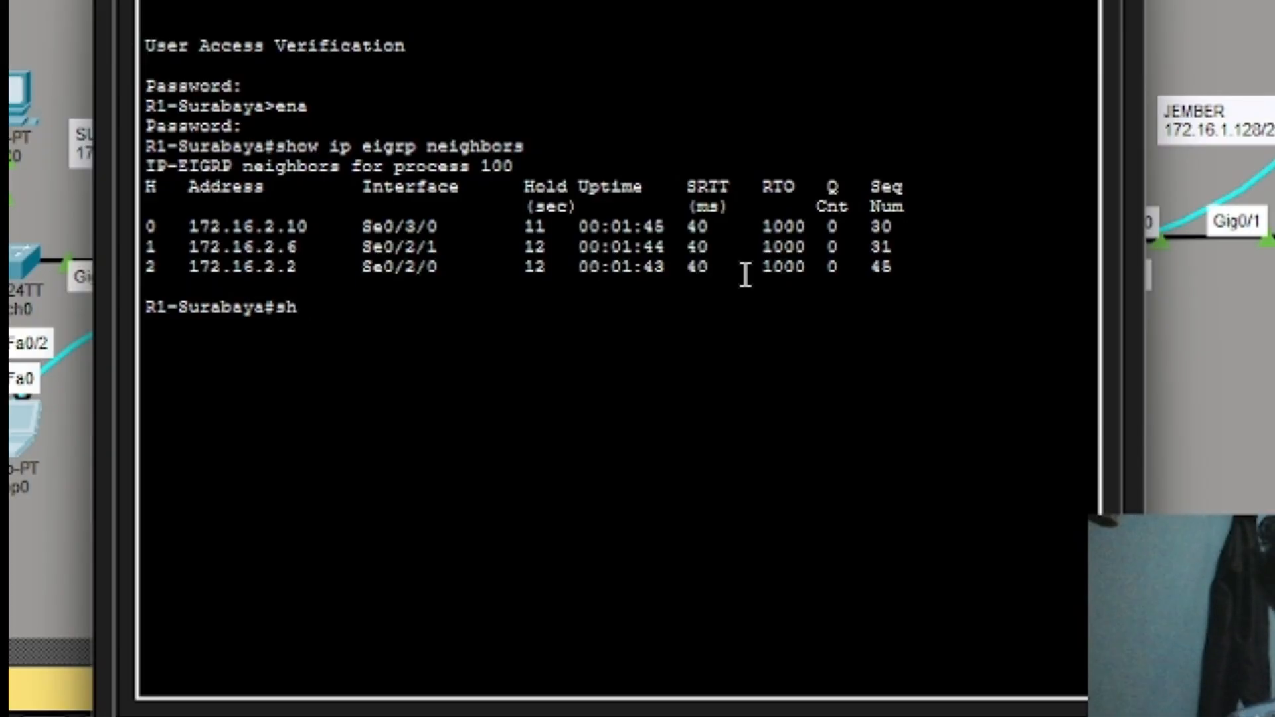
type("ow i")
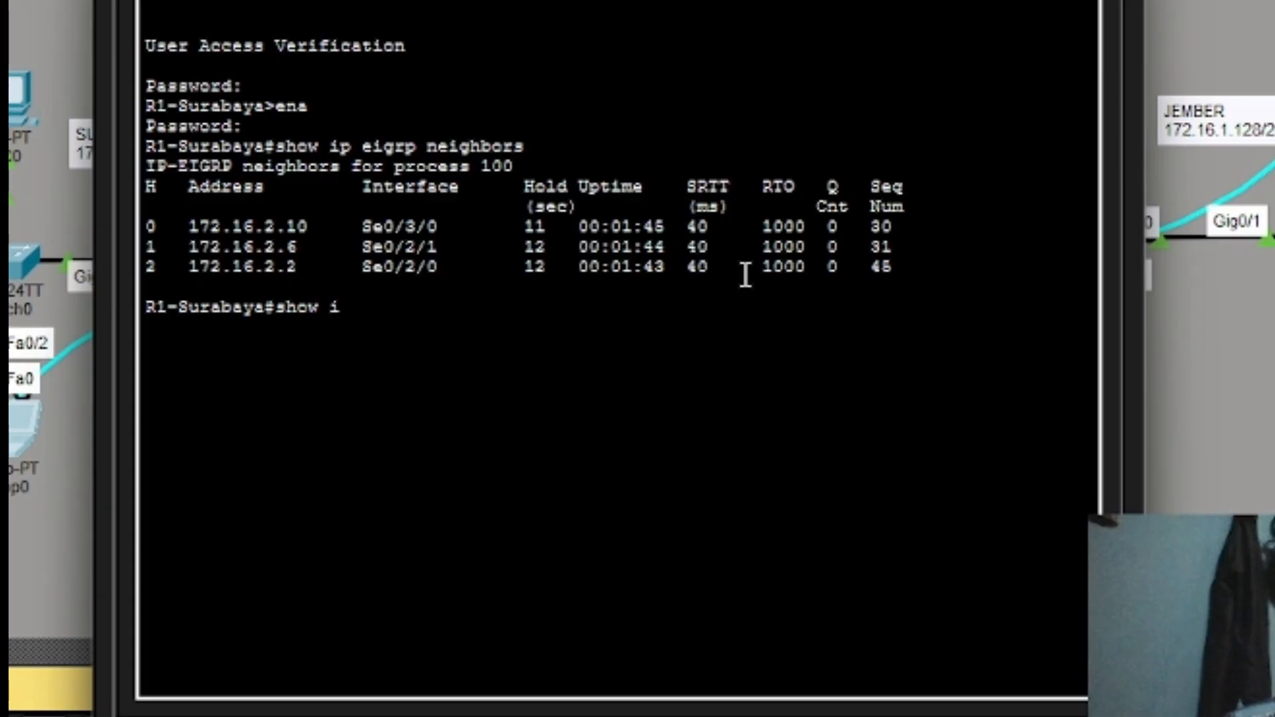
type("p eigrp")
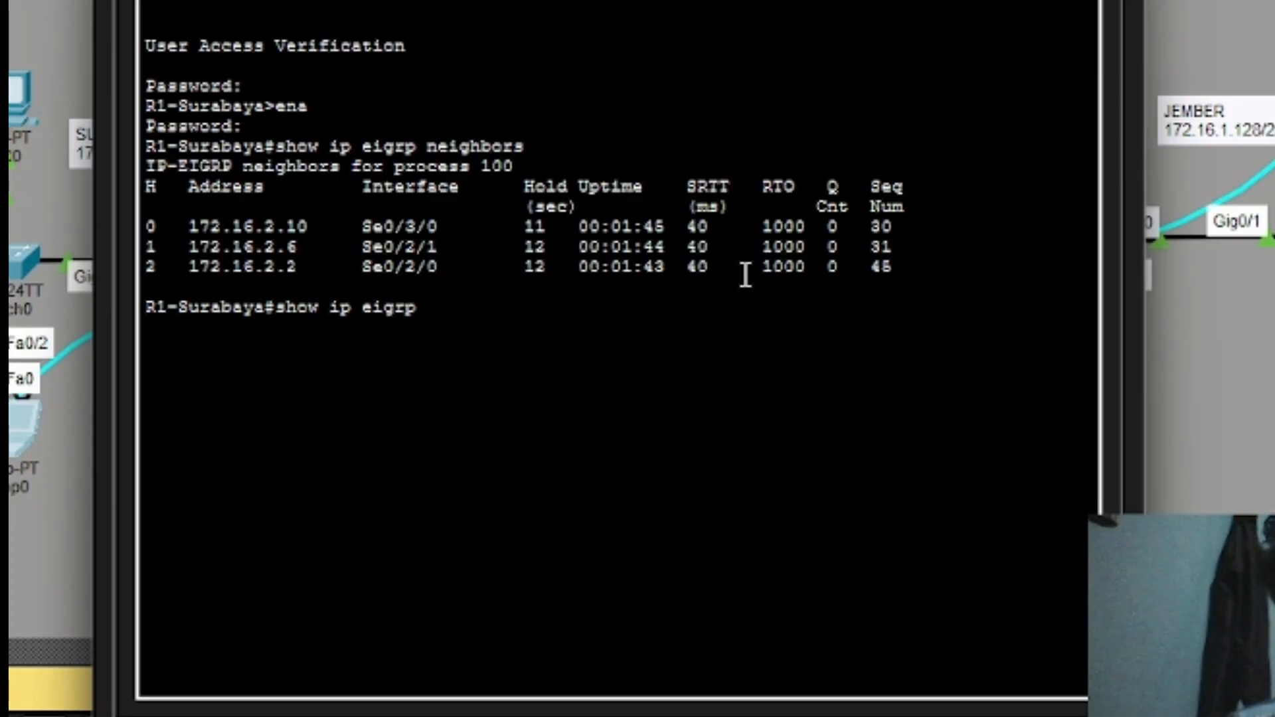
type(" topolo")
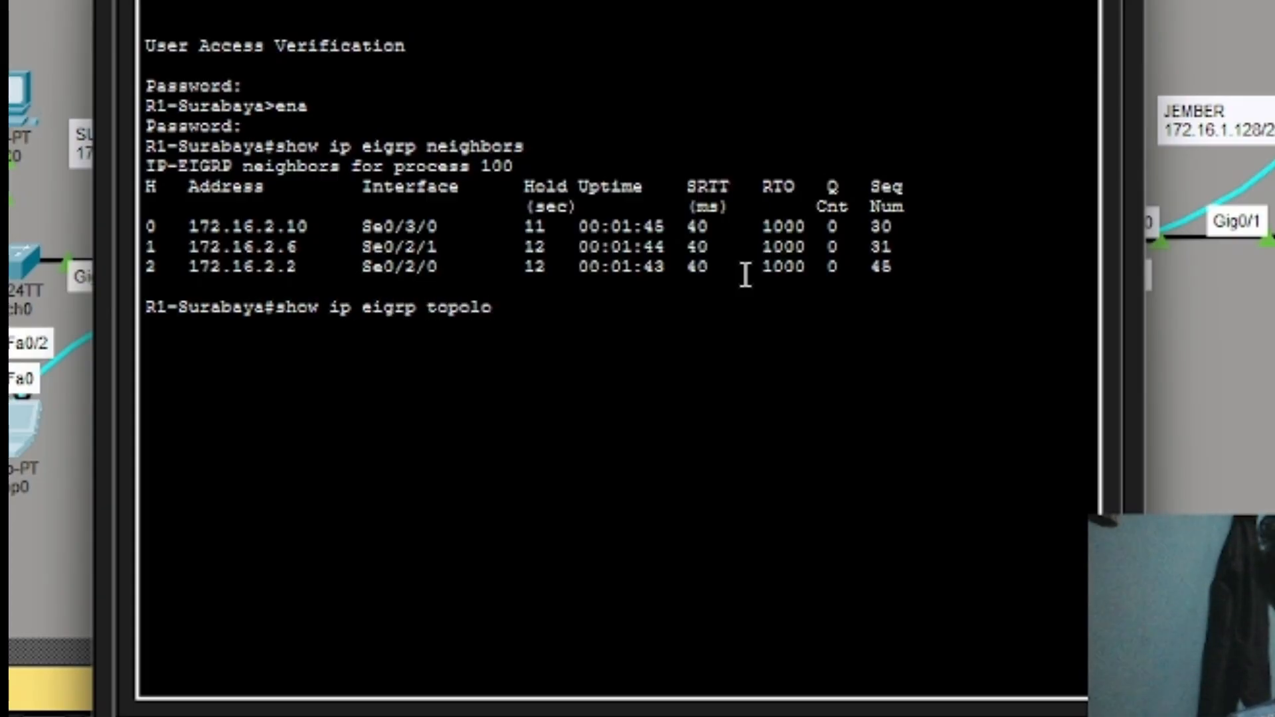
type("gy")
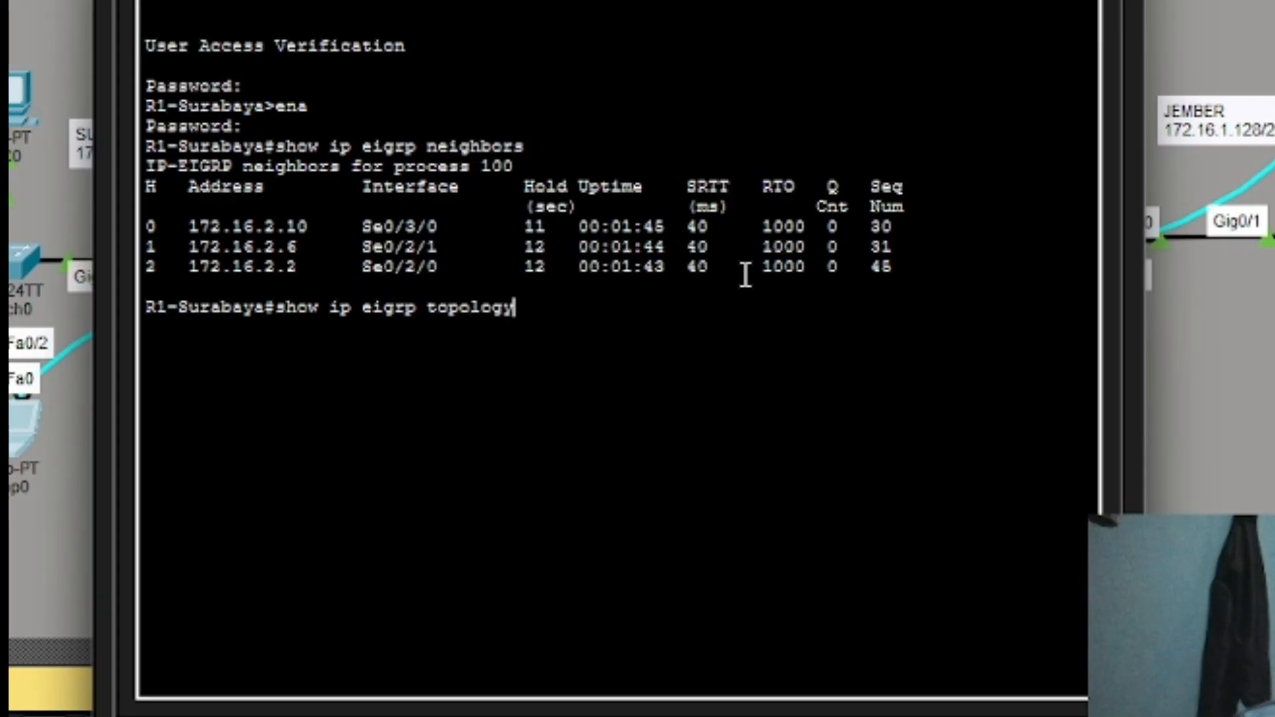
Display R1's full EIGRP 100 topology table, paging through to the end.
key("Return")
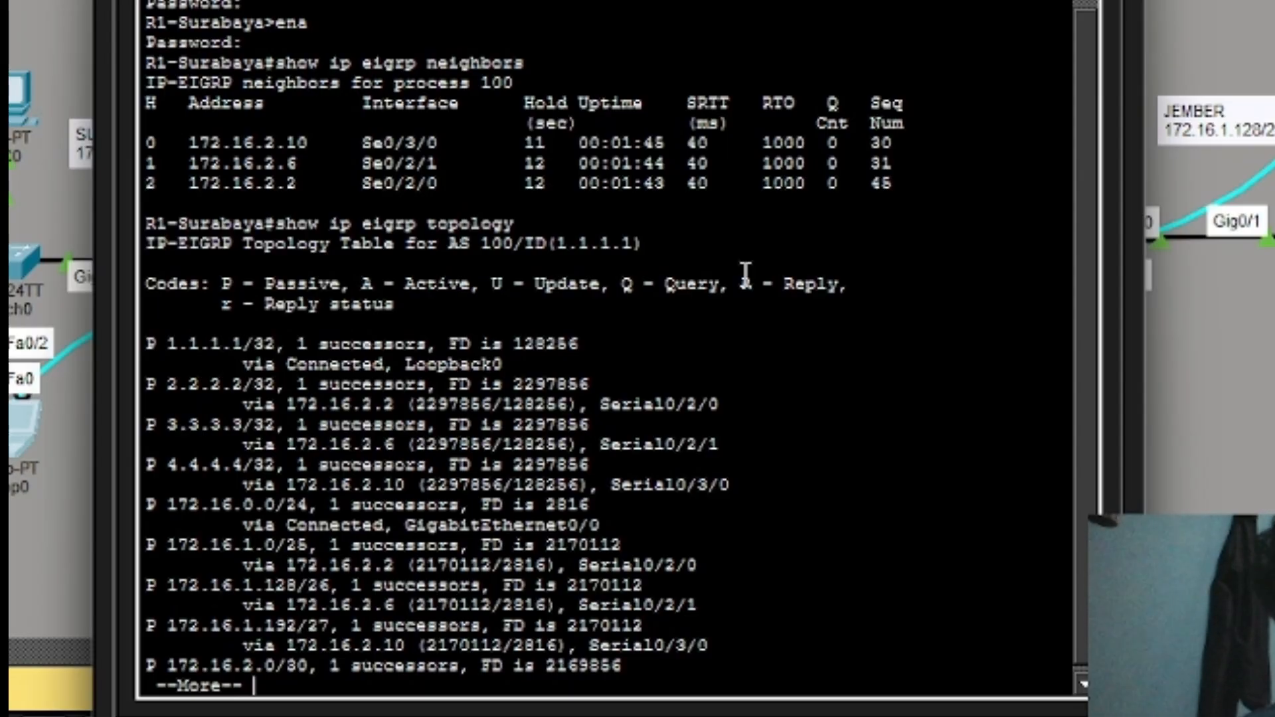
key("Return")
key("Return")
key("Return")
key("Return")
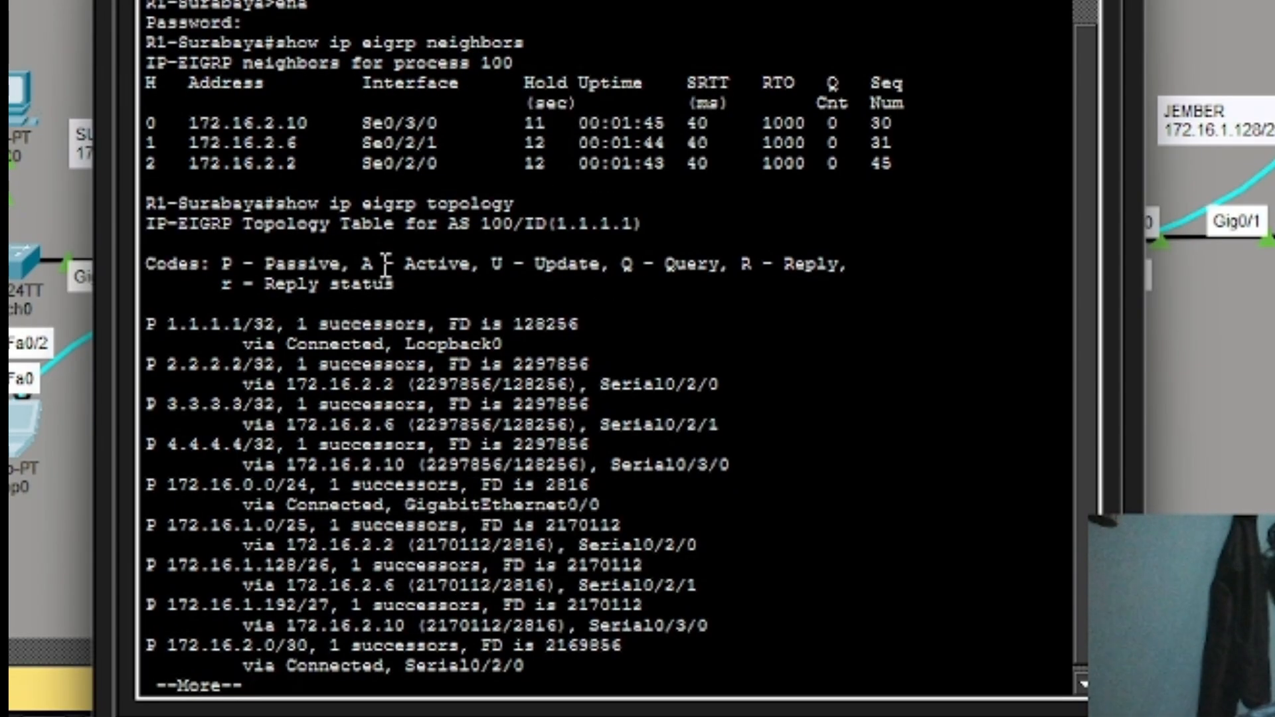
key("Return")
key("Return")
key("Return")
key("Return")
key("Return")
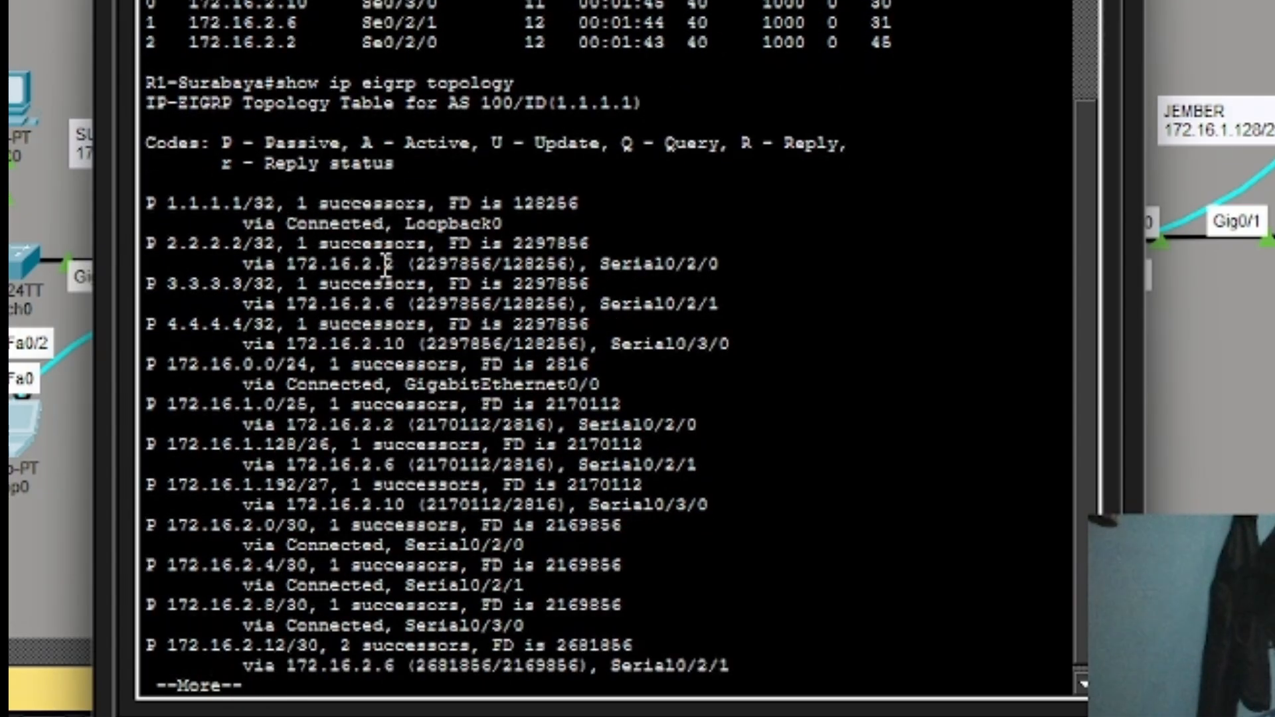
key("Return")
key("Return")
key("Return")
key("Return")
key("Return")
key("Return")
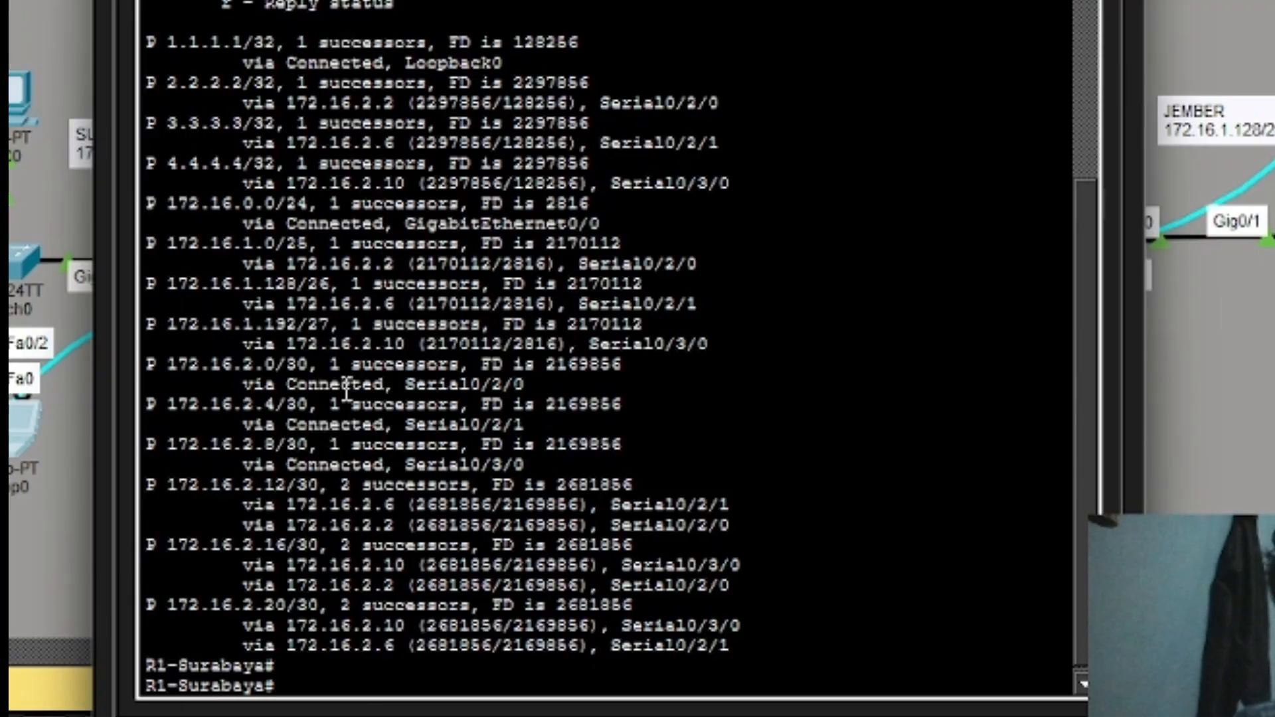
type("show")
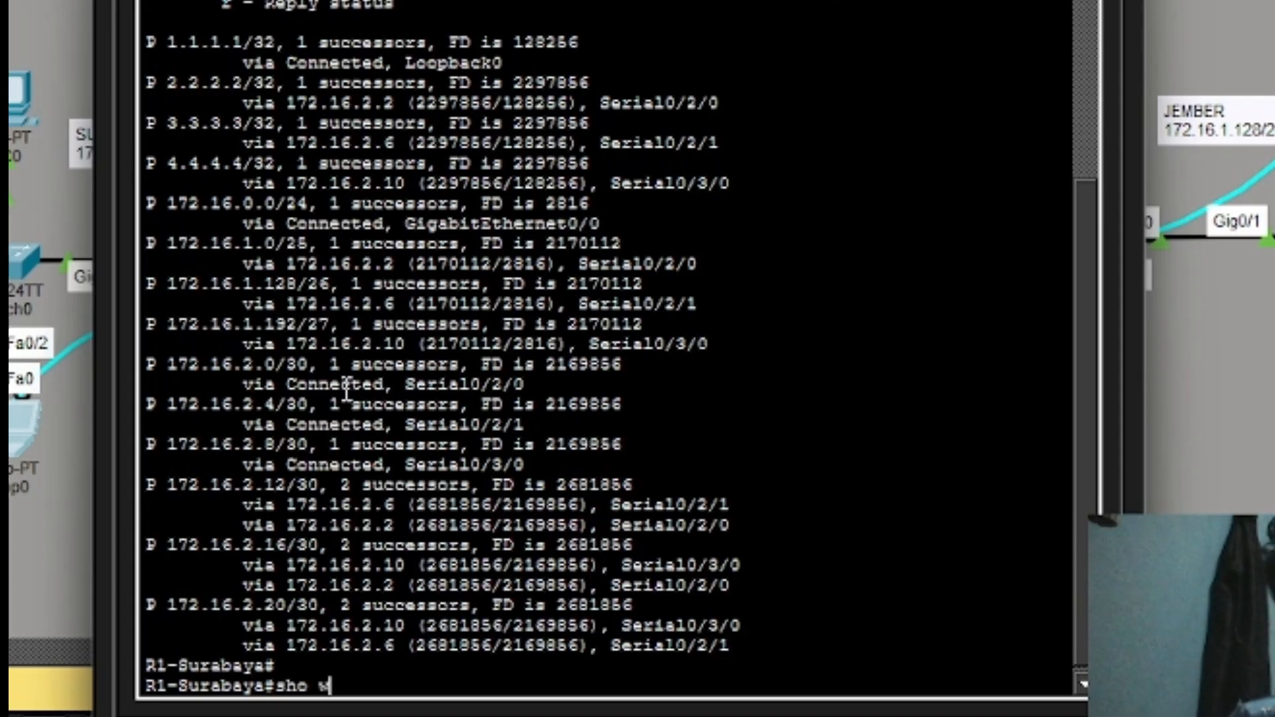
type(" ip ")
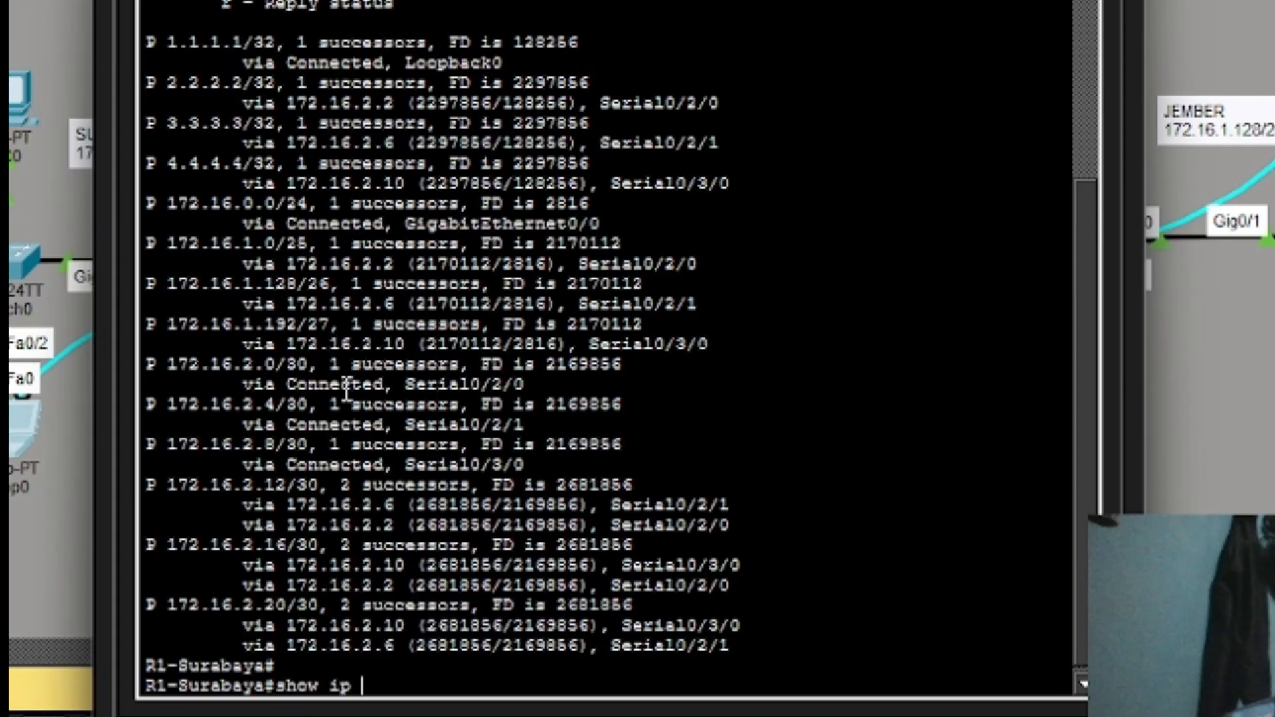
type("route")
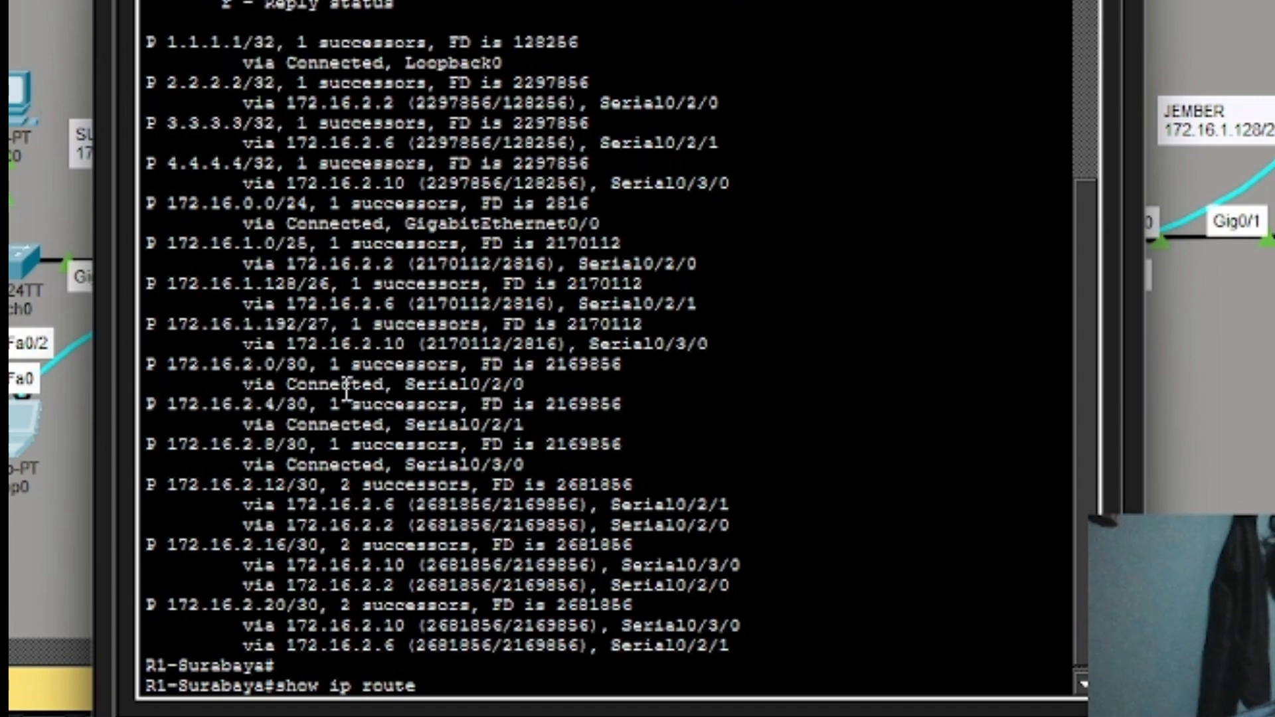
Run show ip route eigrp to list R1's EIGRP-learned routes and equal-cost paths.
type("eigrp")
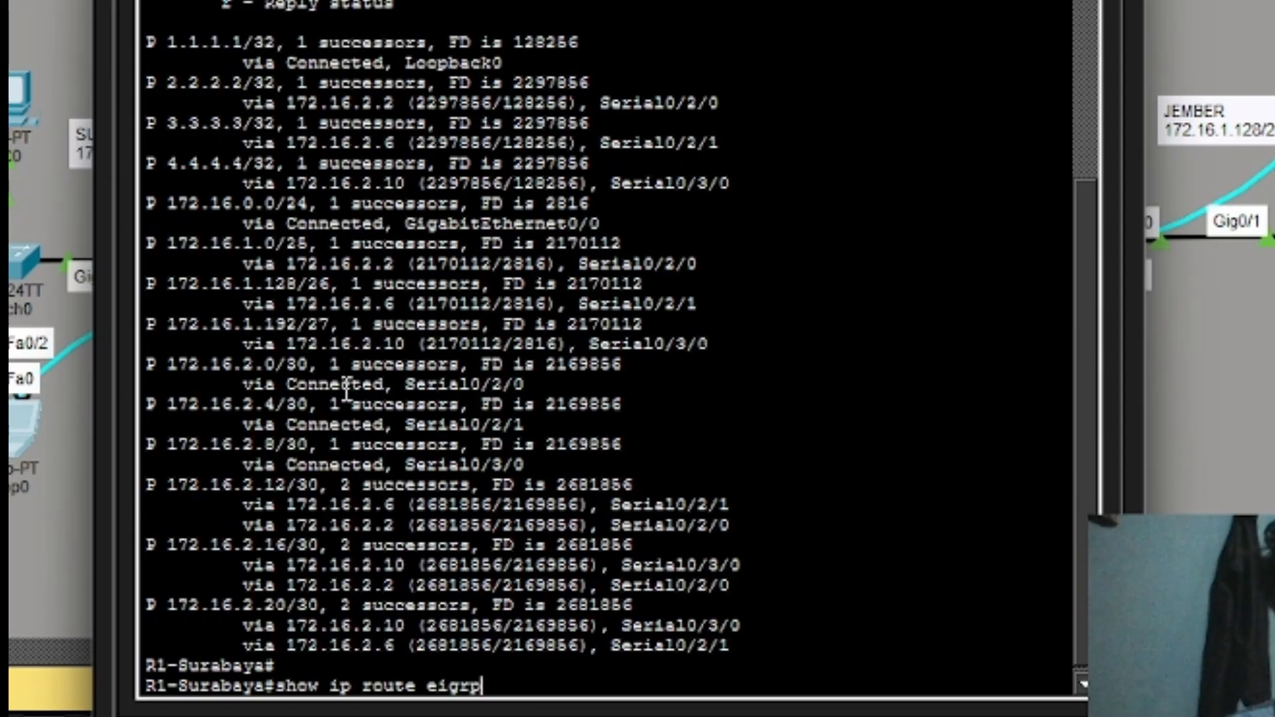
key("Return")
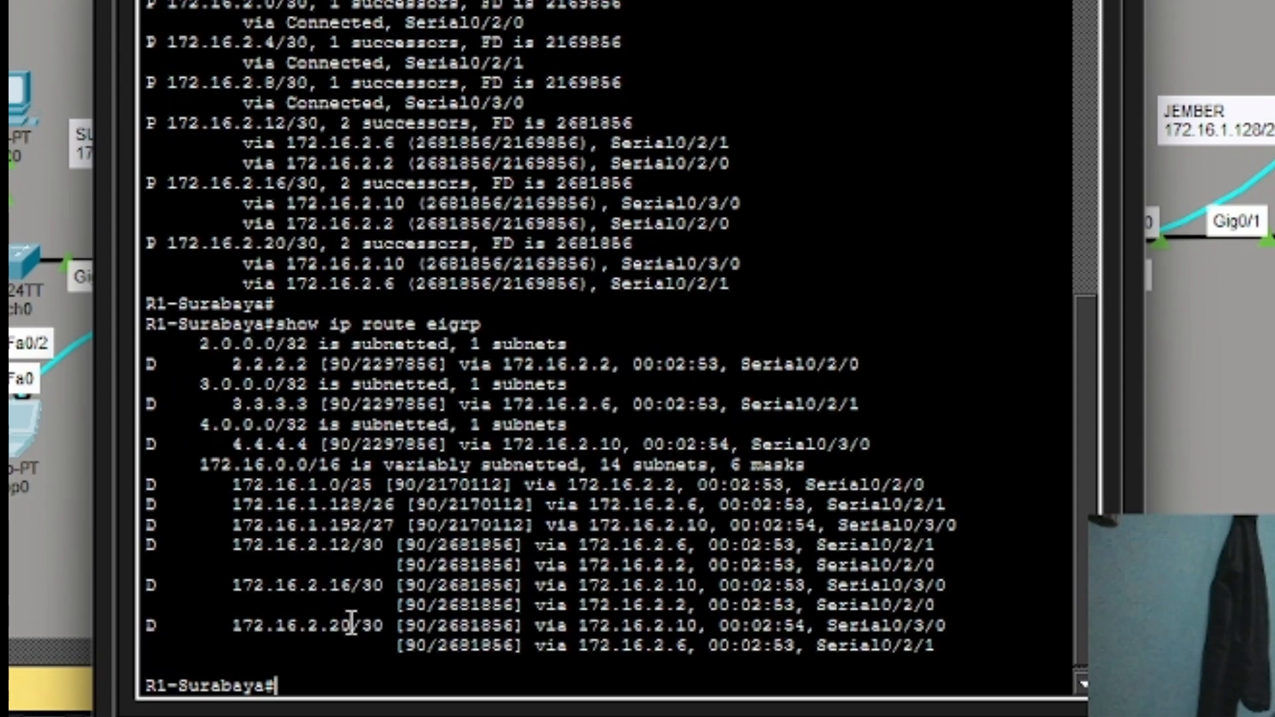
type("show i")
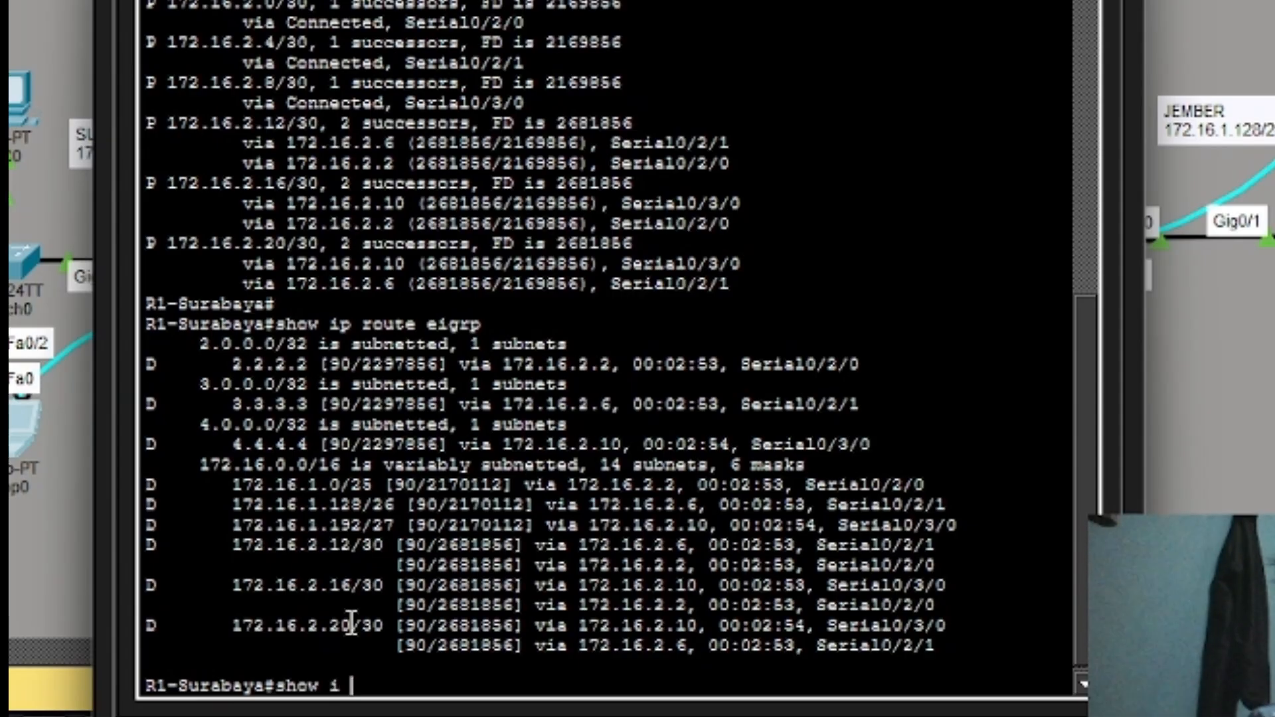
type(" p")
Run show ip eigrp interface to list Lo0 and the three serial interfaces with peers.
key("BackSpace")
key("BackSpace")
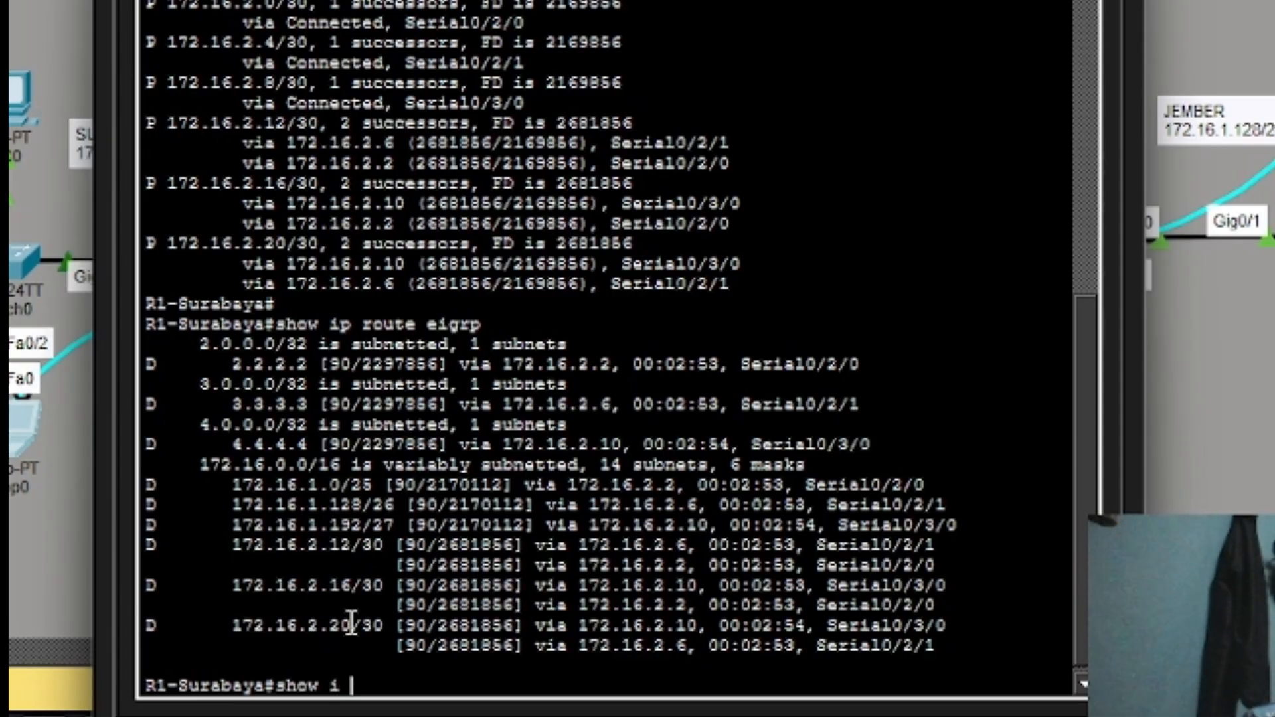
type("p eig")
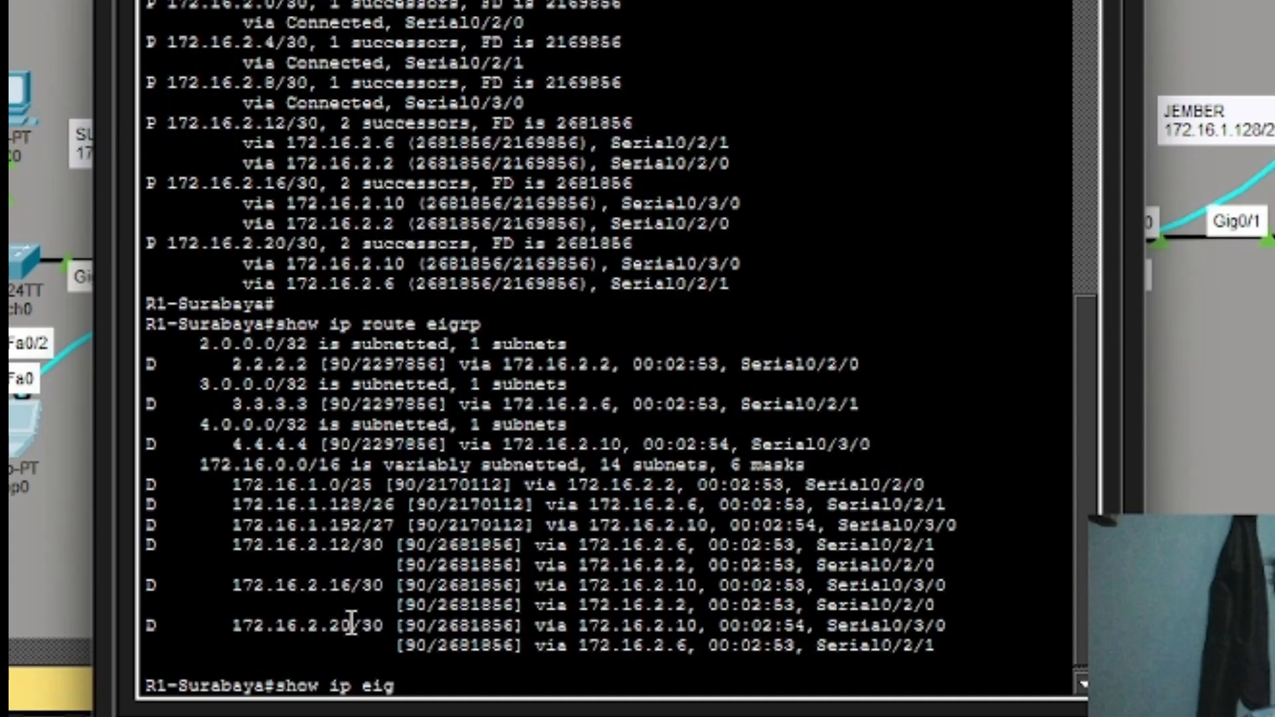
type("rp i")
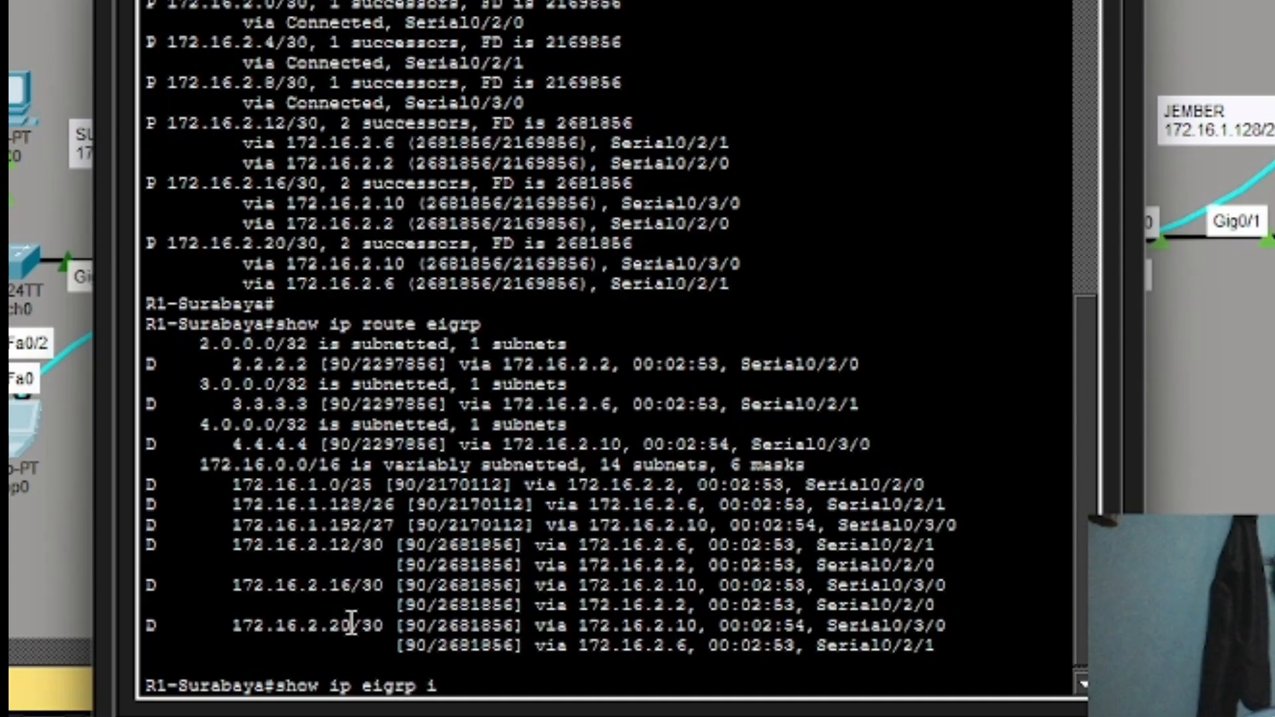
type("nterface")
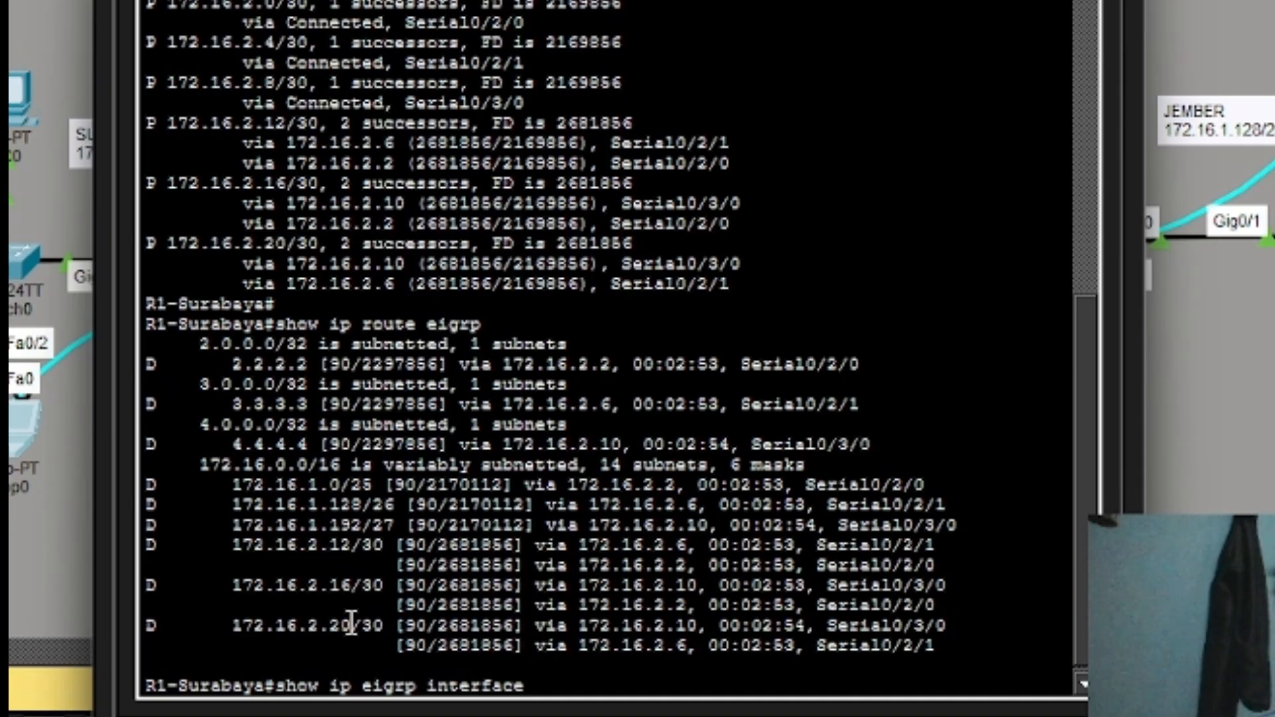
key("Return")
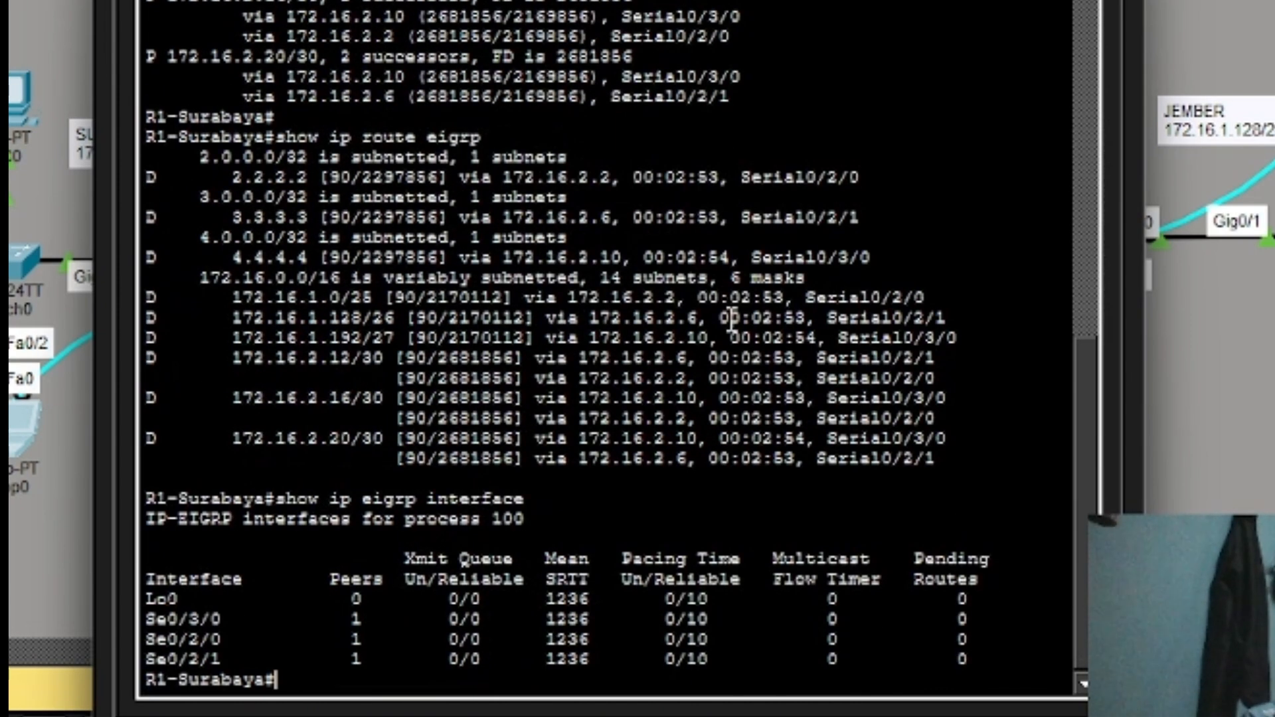
type("ping")
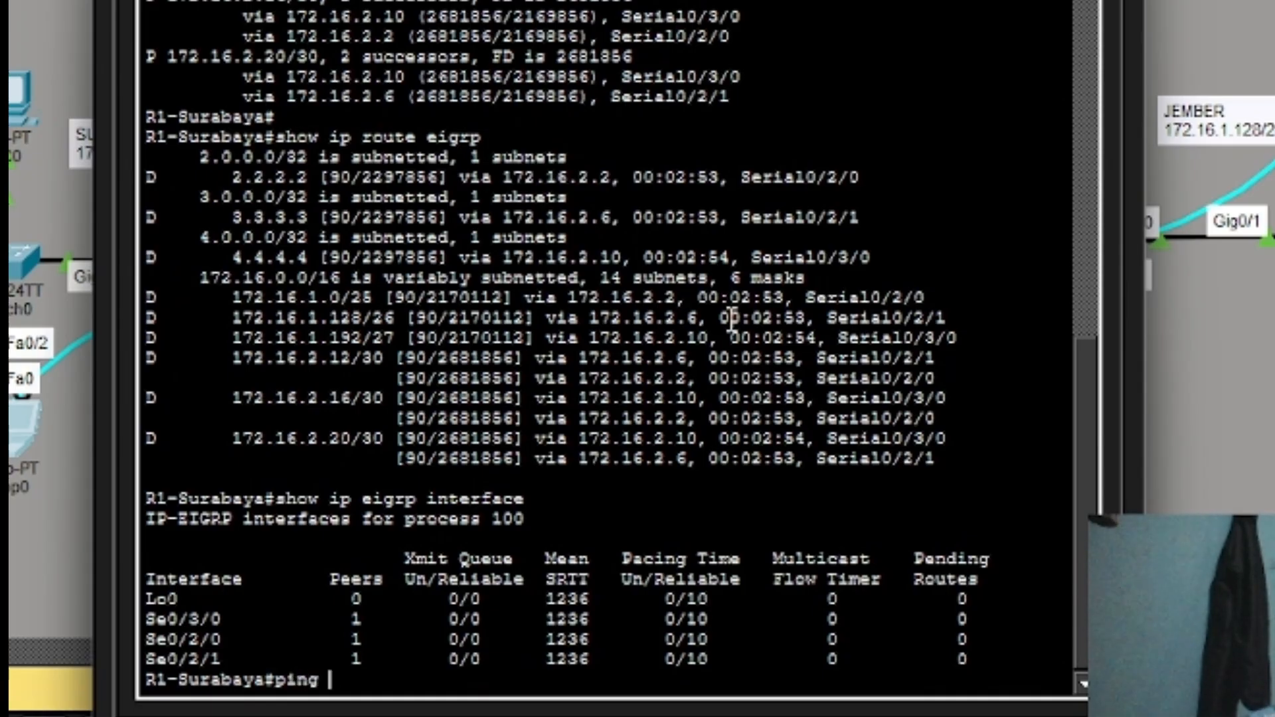
type(" 172")
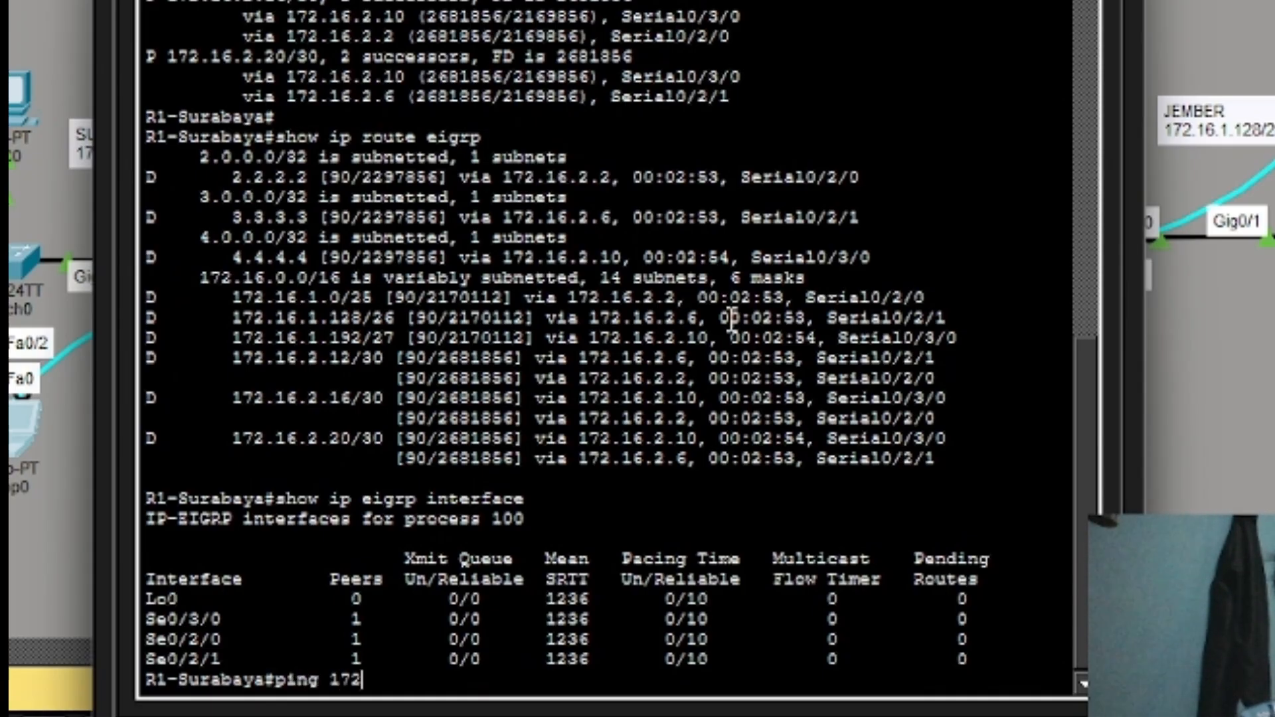
type(".16.")
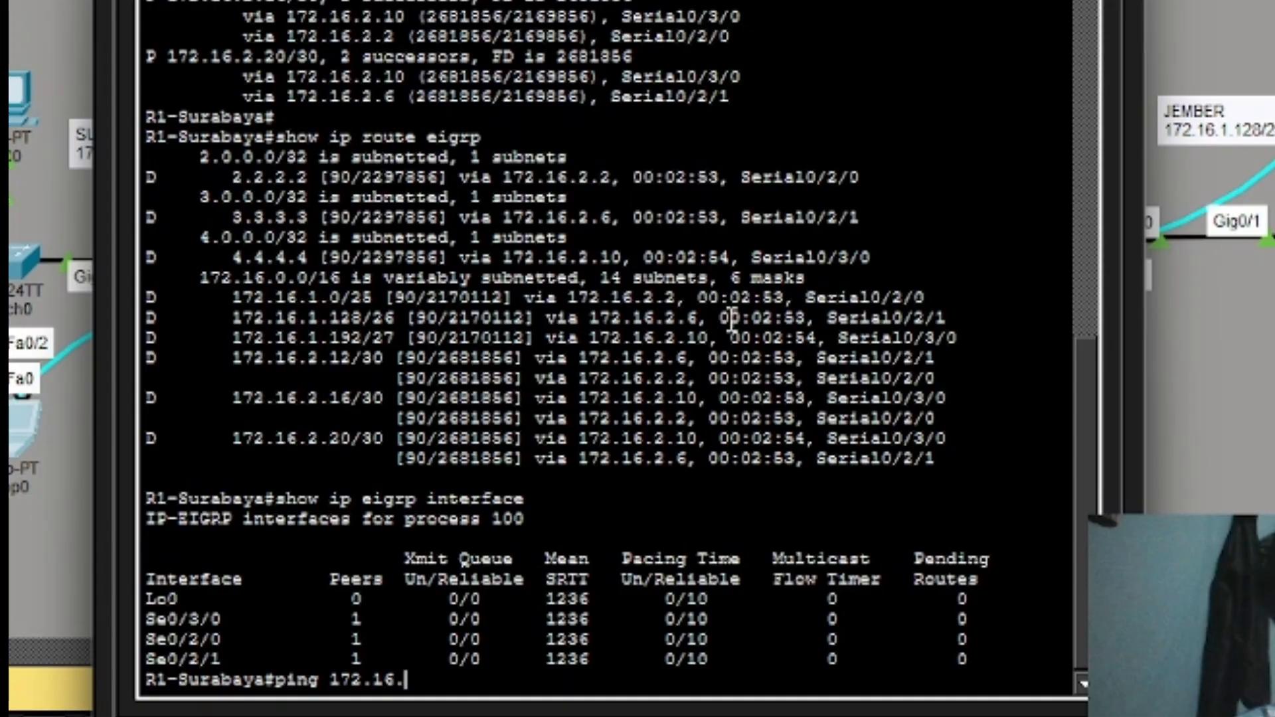
type("1.1")
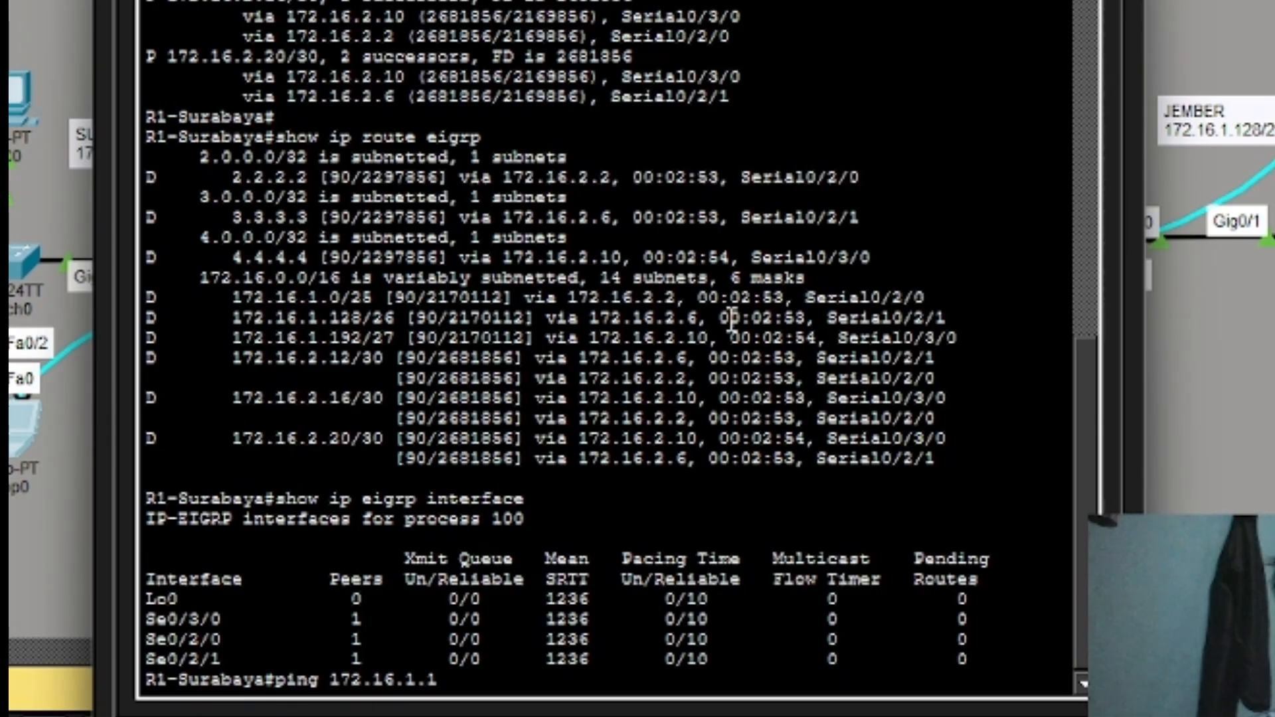
Ping 172.16.1.1, 172.16.1.129 and 172.16.1.193 from R1, each with 100 percent success.
key("Return")
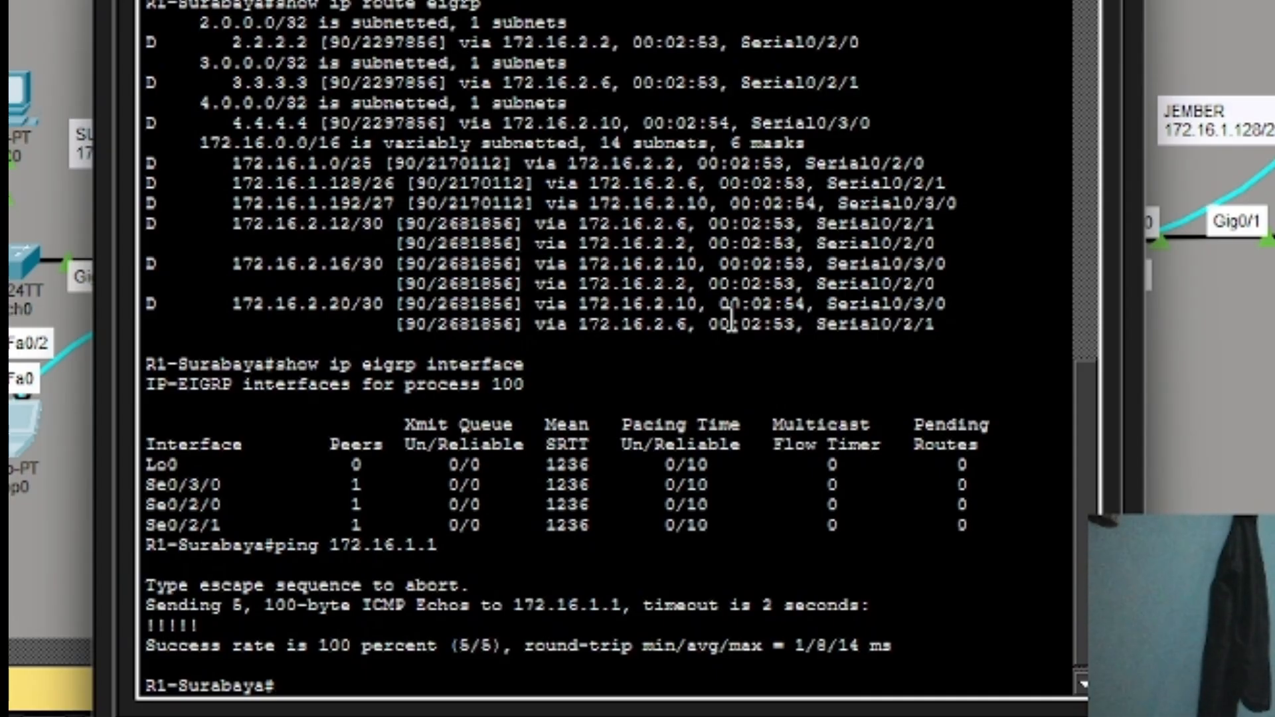
key("Up")
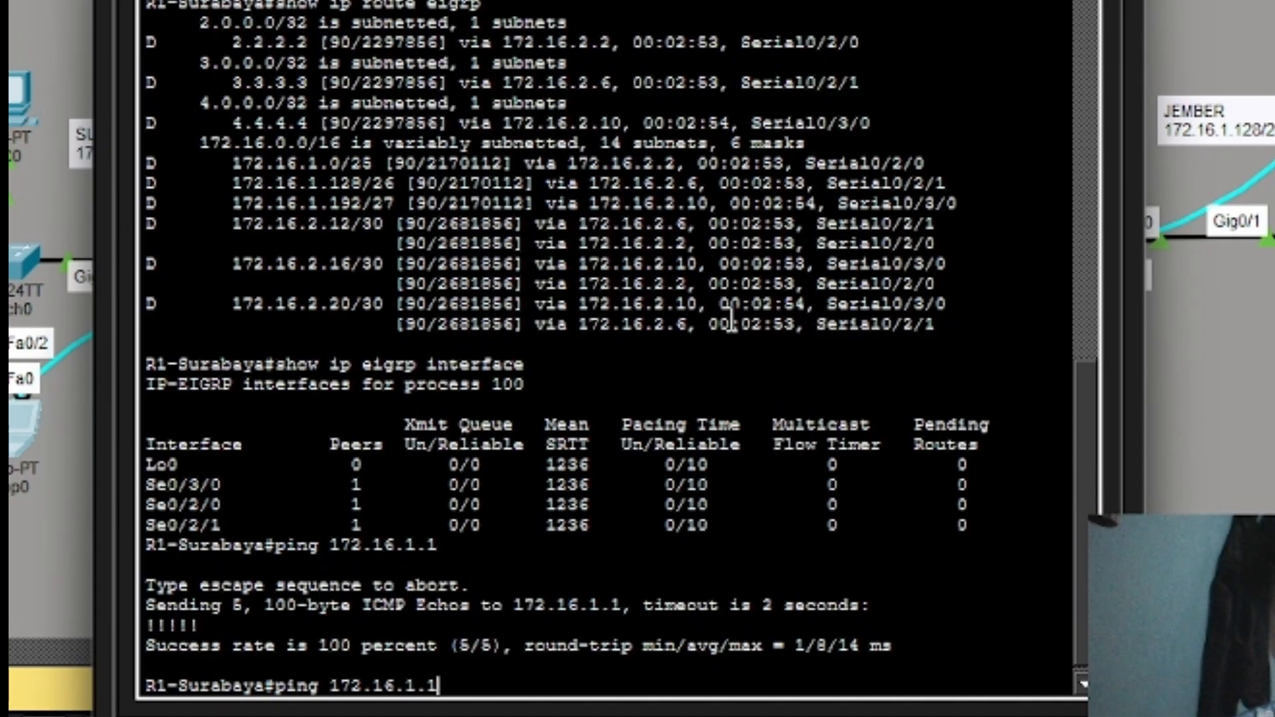
type("29")
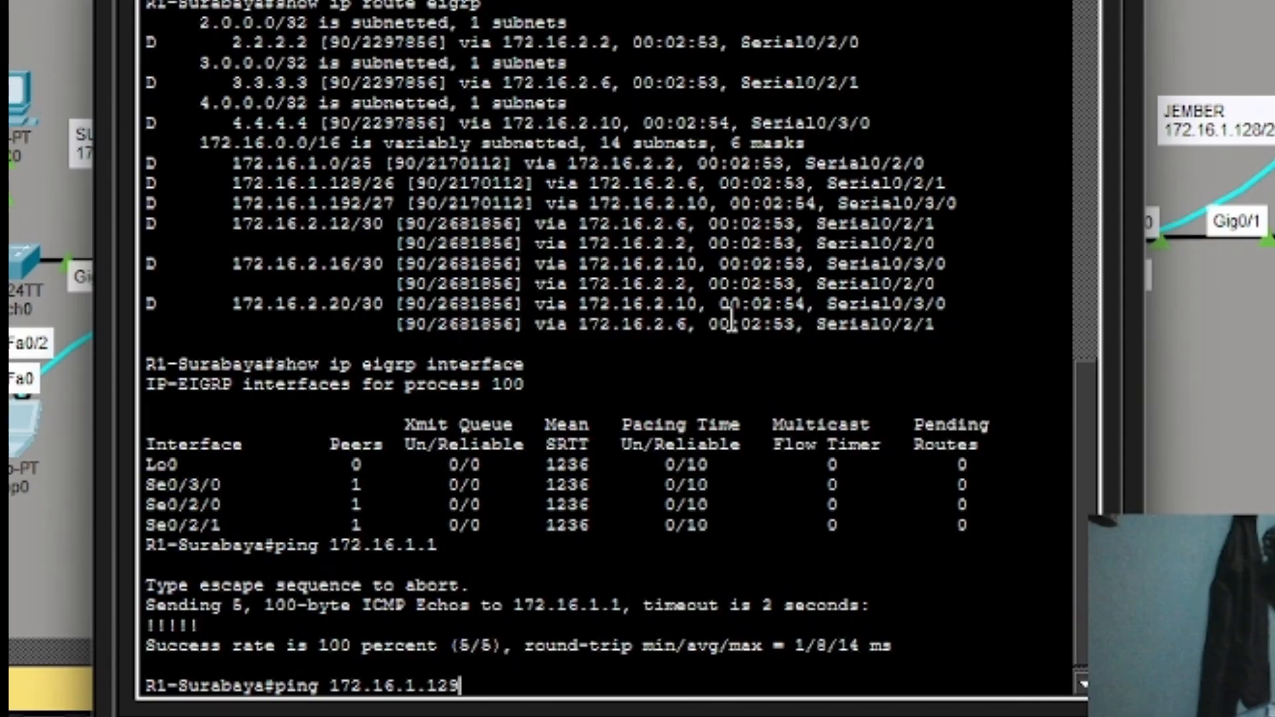
key("Return")
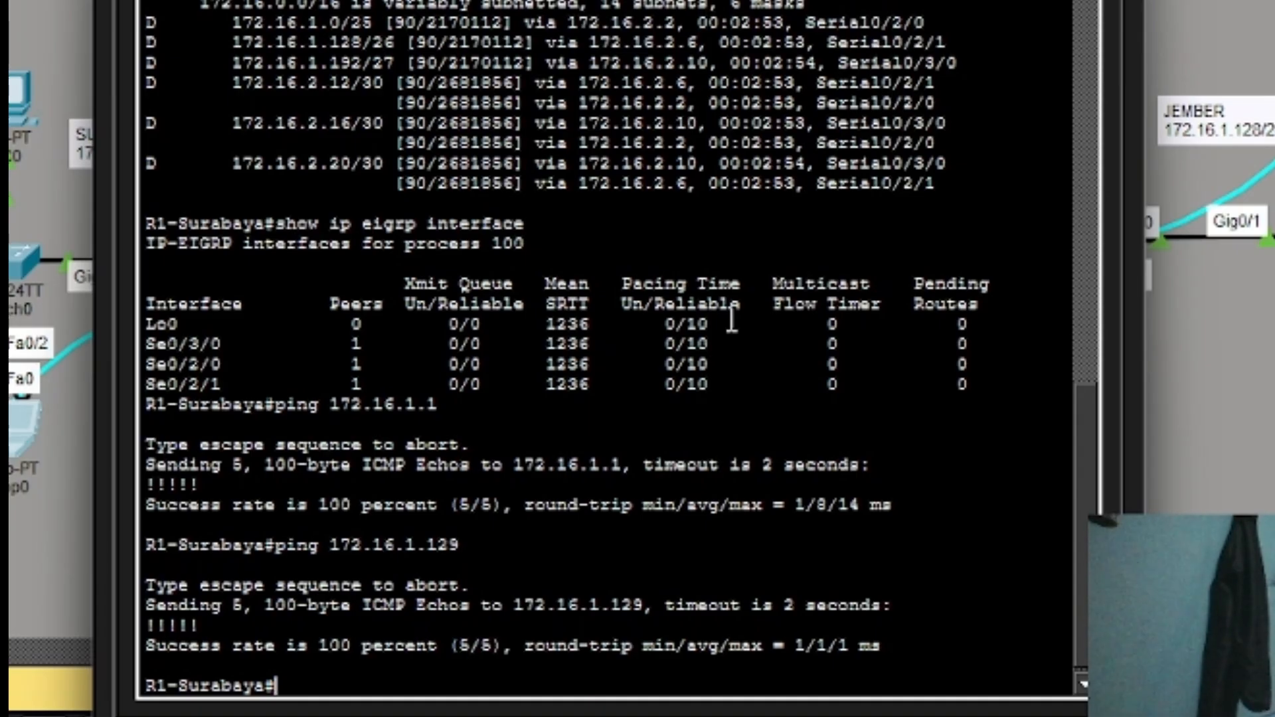
key("Up")
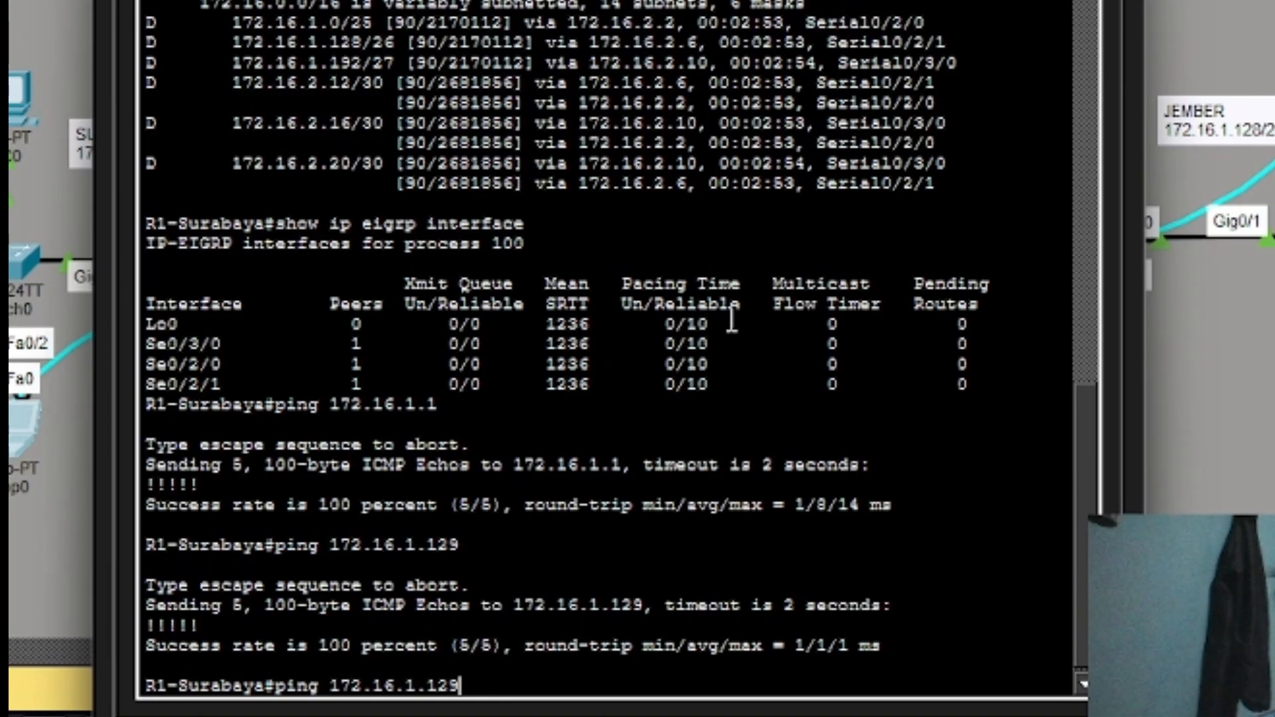
key("BackSpace")
key("BackSpace")
type("93")
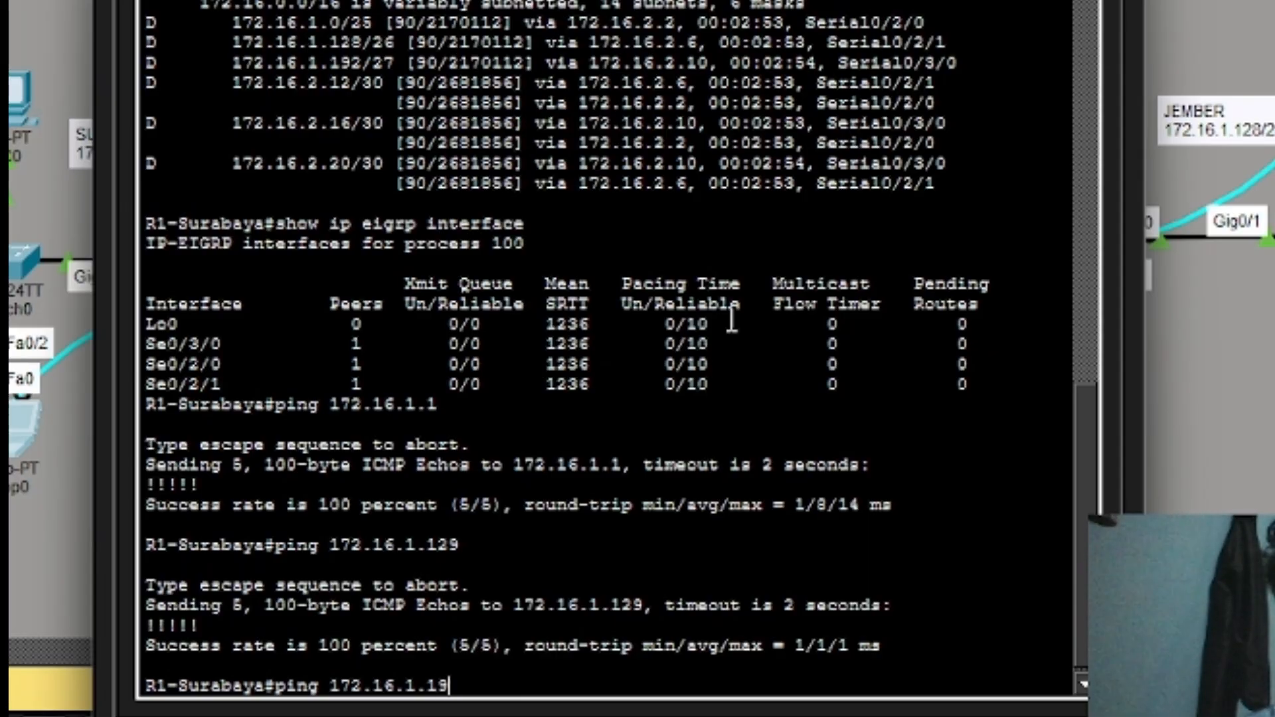
key("Return")
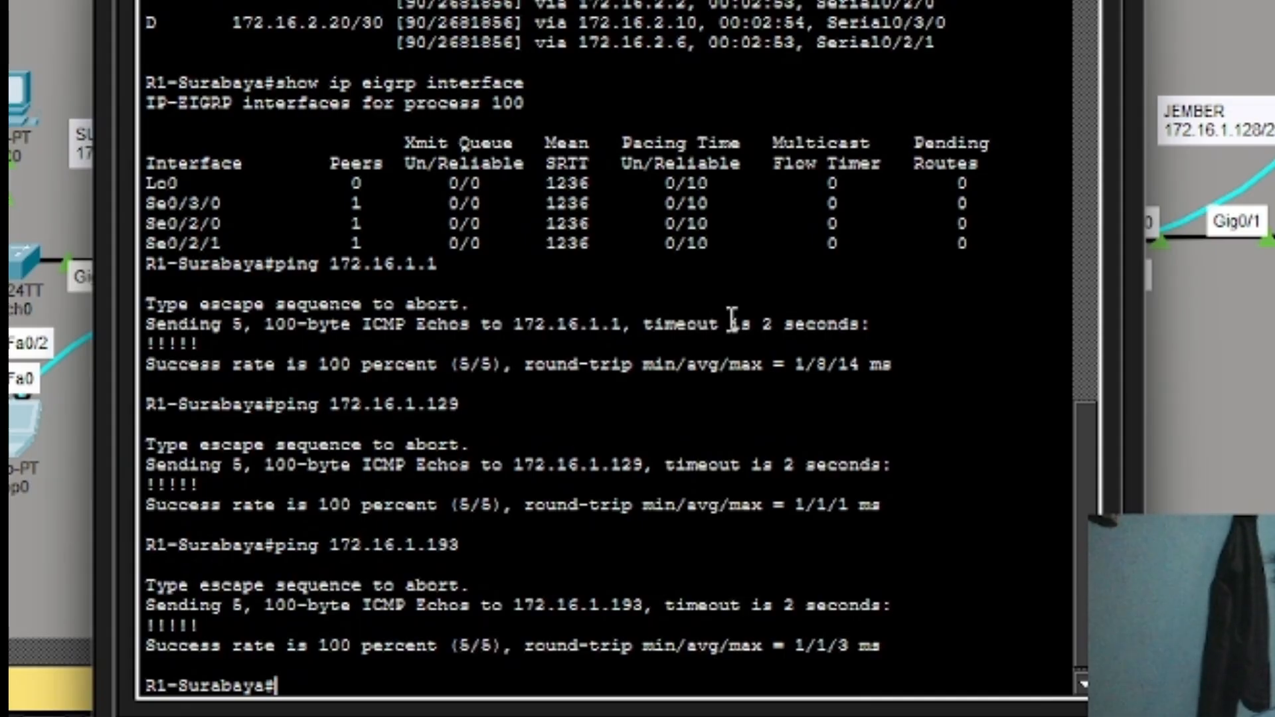
key("Up")
key("BackSpace")
key("BackSpace")
key("BackSpace")
key("BackSpace")
key("BackSpace")
key("BackSpace")
key("BackSpace")
key("BackSpace")
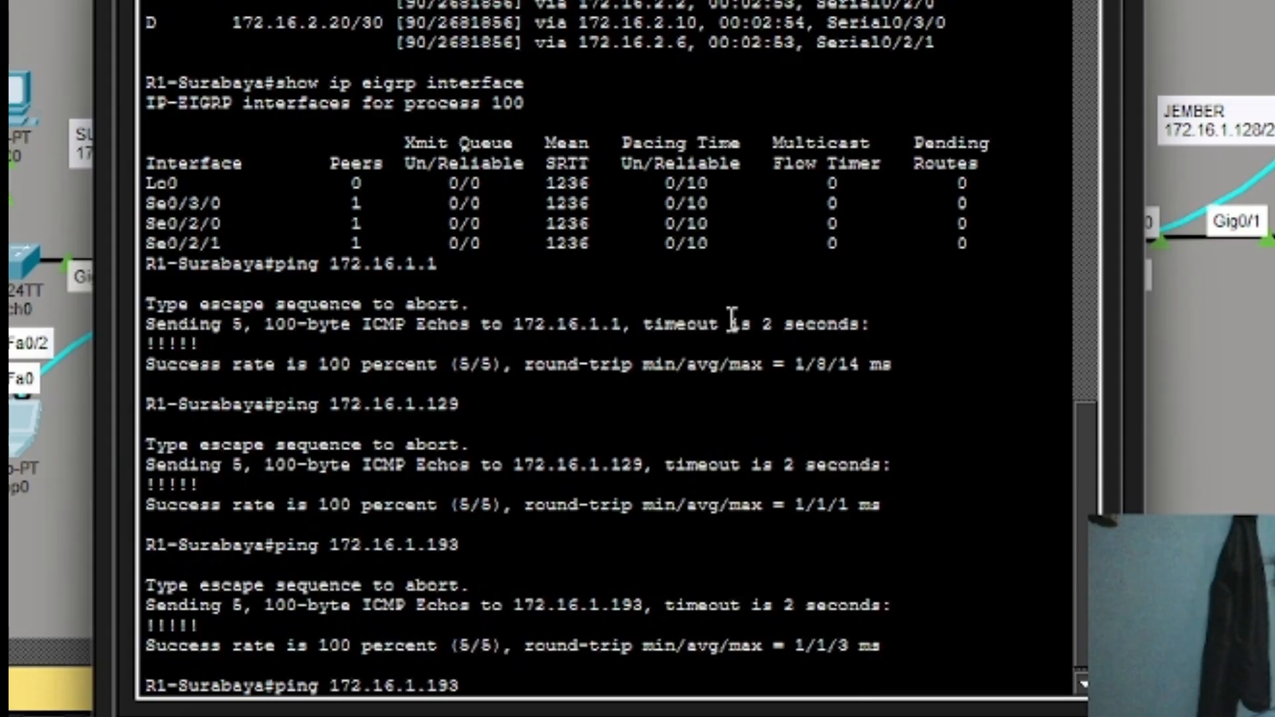
key("BackSpace")
key("BackSpace")
key("BackSpace")
key("BackSpace")
Ping 2.2.2.2, 3.3.3.3 and 4.4.4.4 from R1, each returning 100 percent success.
type("2")
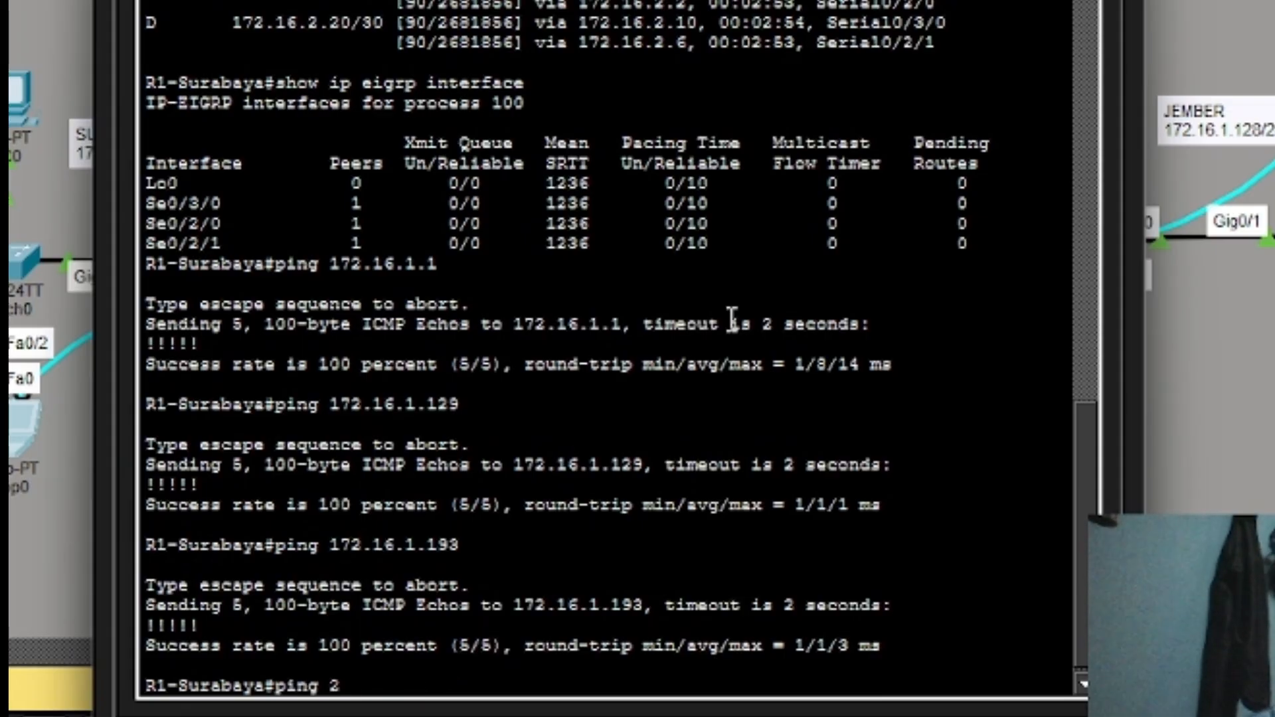
type(".2.2.2")
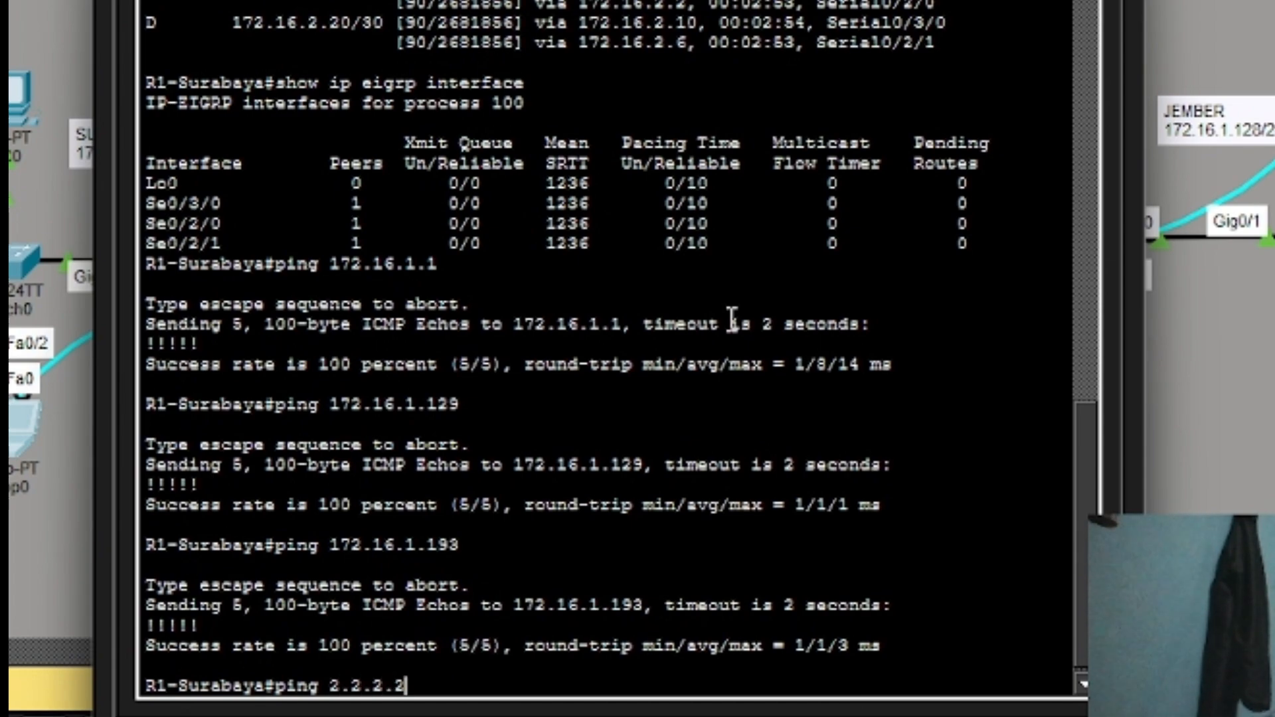
key("Return")
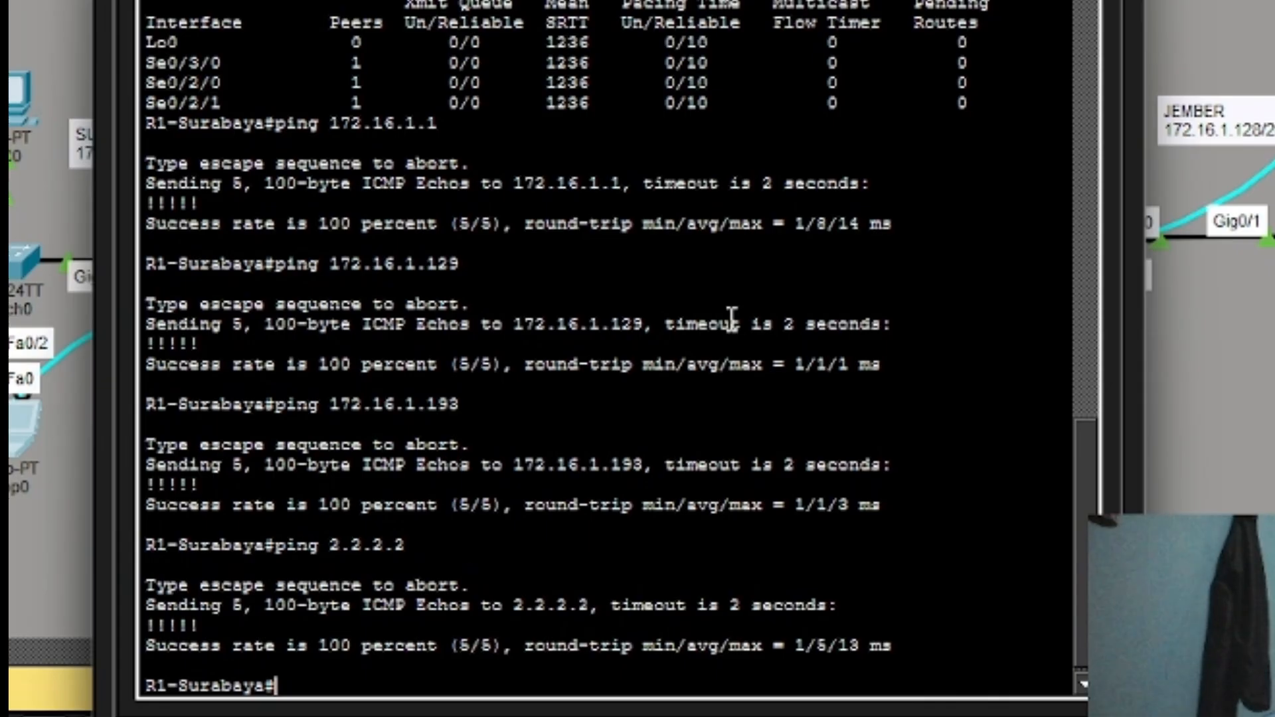
key("Up")
key("BackSpace")
key("BackSpace")
key("BackSpace")
key("BackSpace")
key("BackSpace")
key("BackSpace")
key("BackSpace")
key("BackSpace")
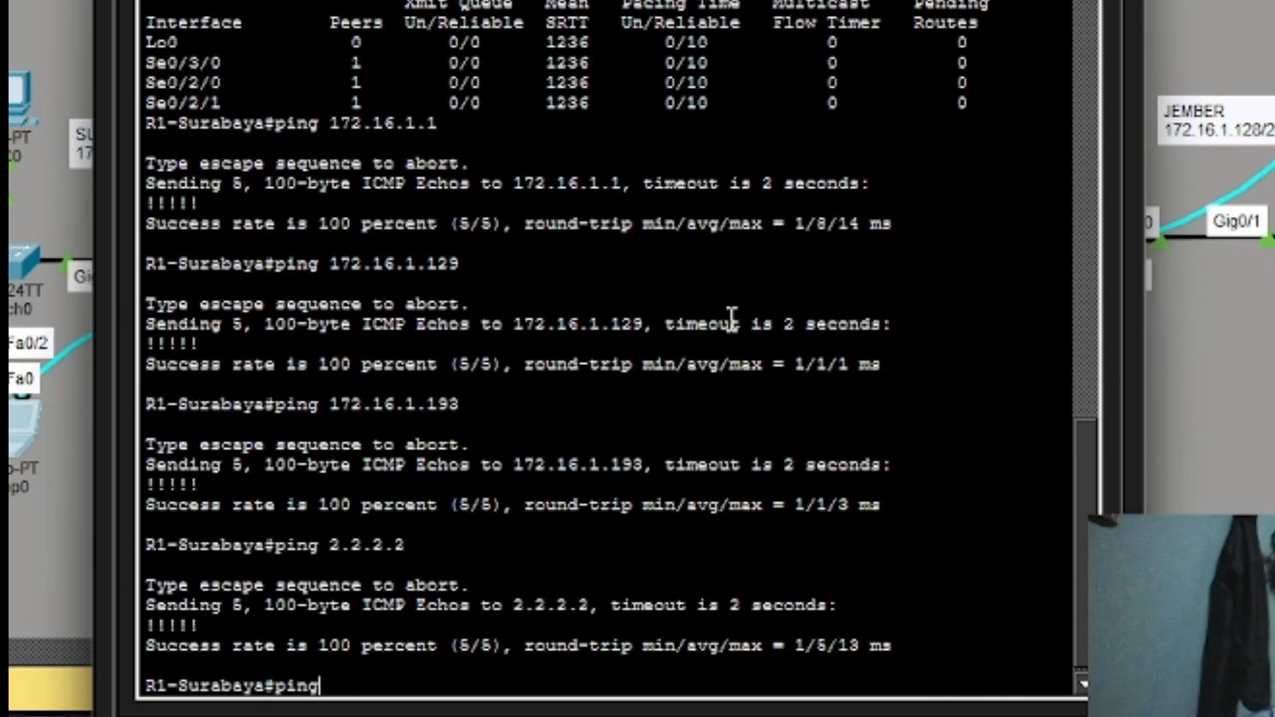
type("3.3")
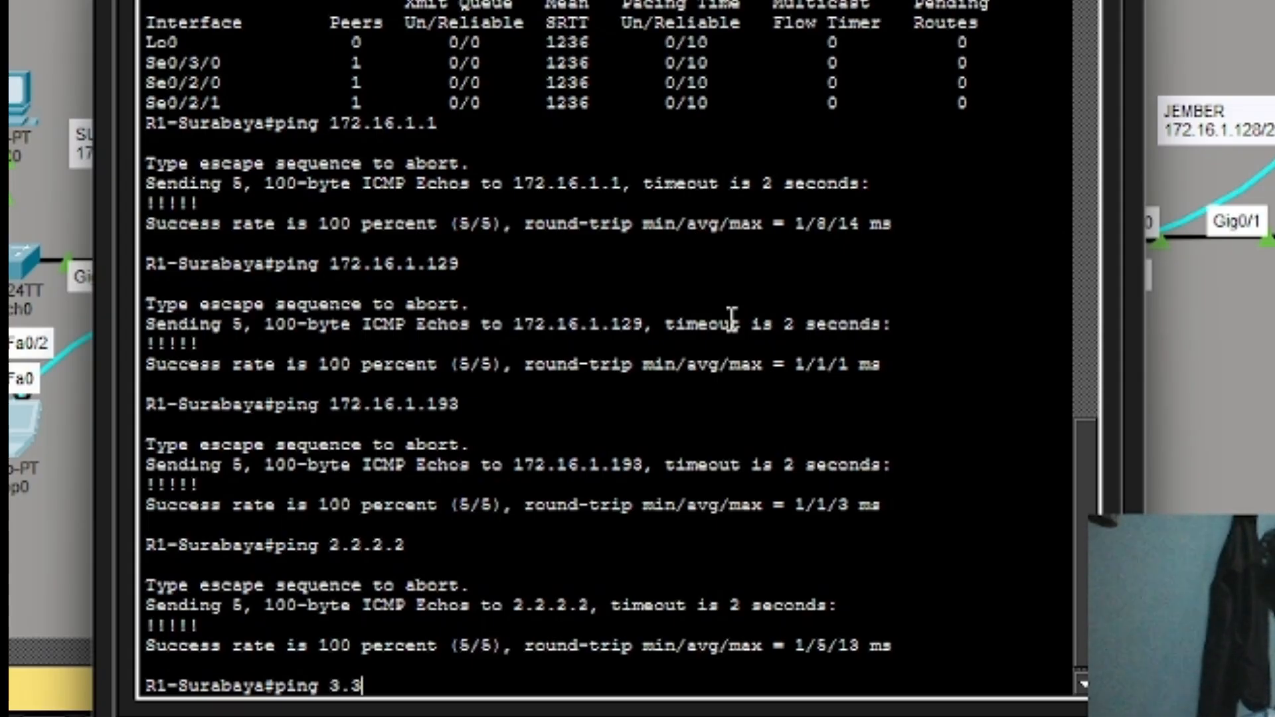
type(".3.3")
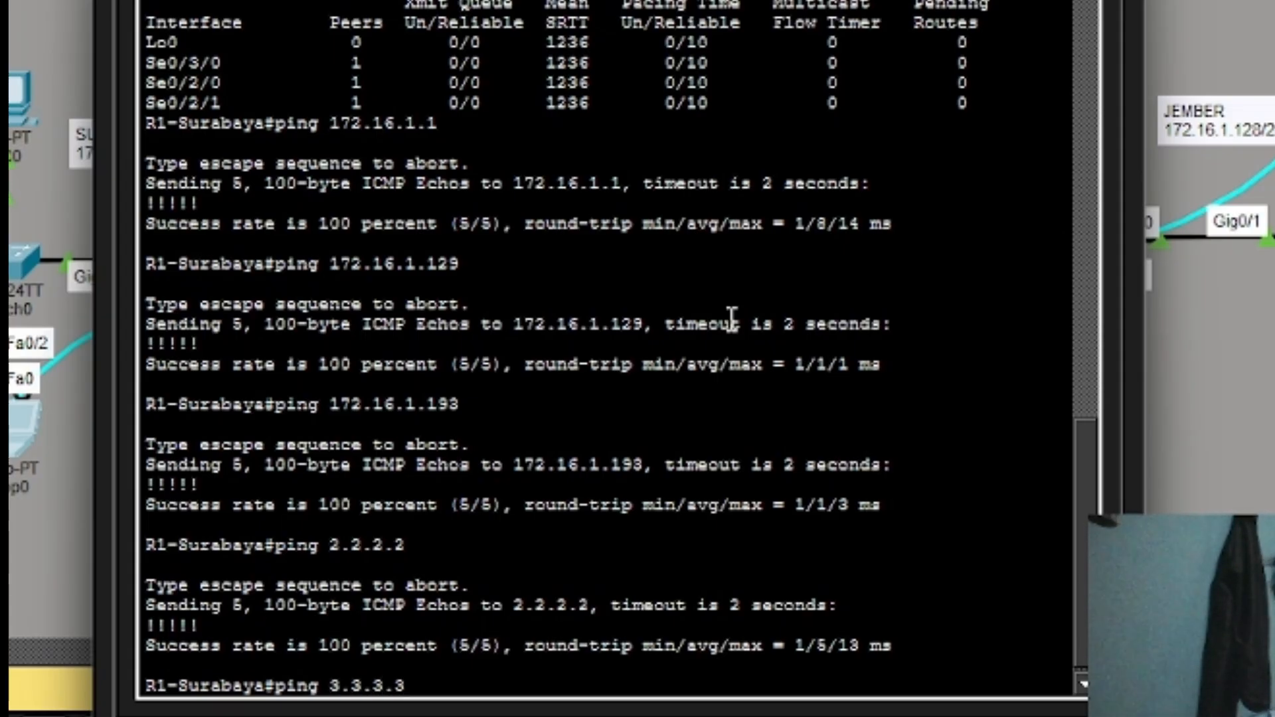
key("Return")
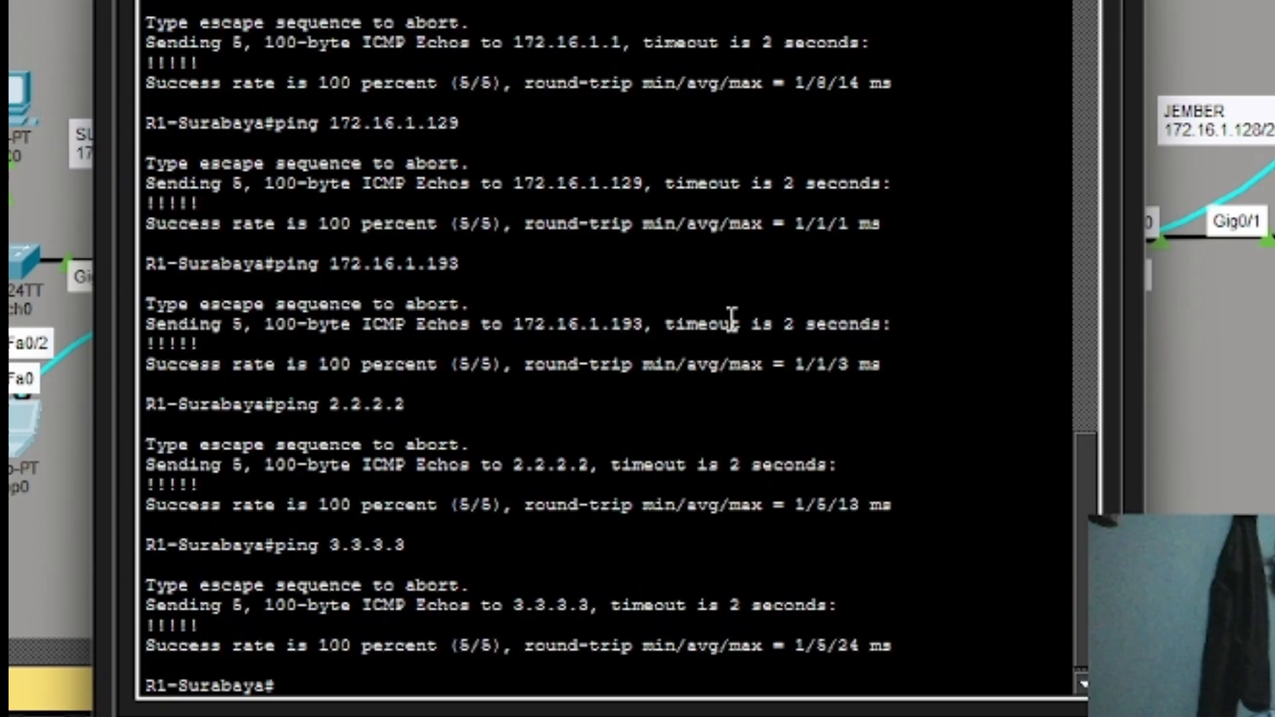
key("Up")
key("BackSpace")
key("BackSpace")
key("BackSpace")
key("BackSpace")
key("BackSpace")
key("BackSpace")
key("BackSpace")
key("BackSpace")
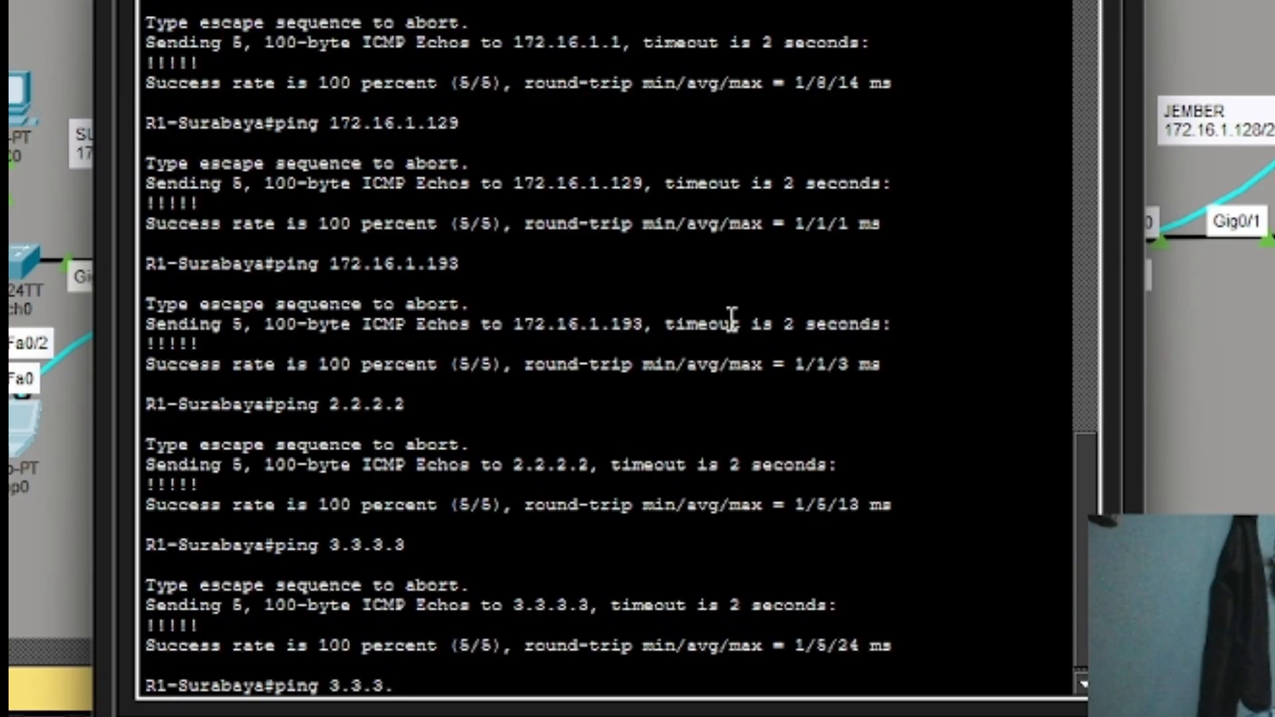
type("4.4.4")
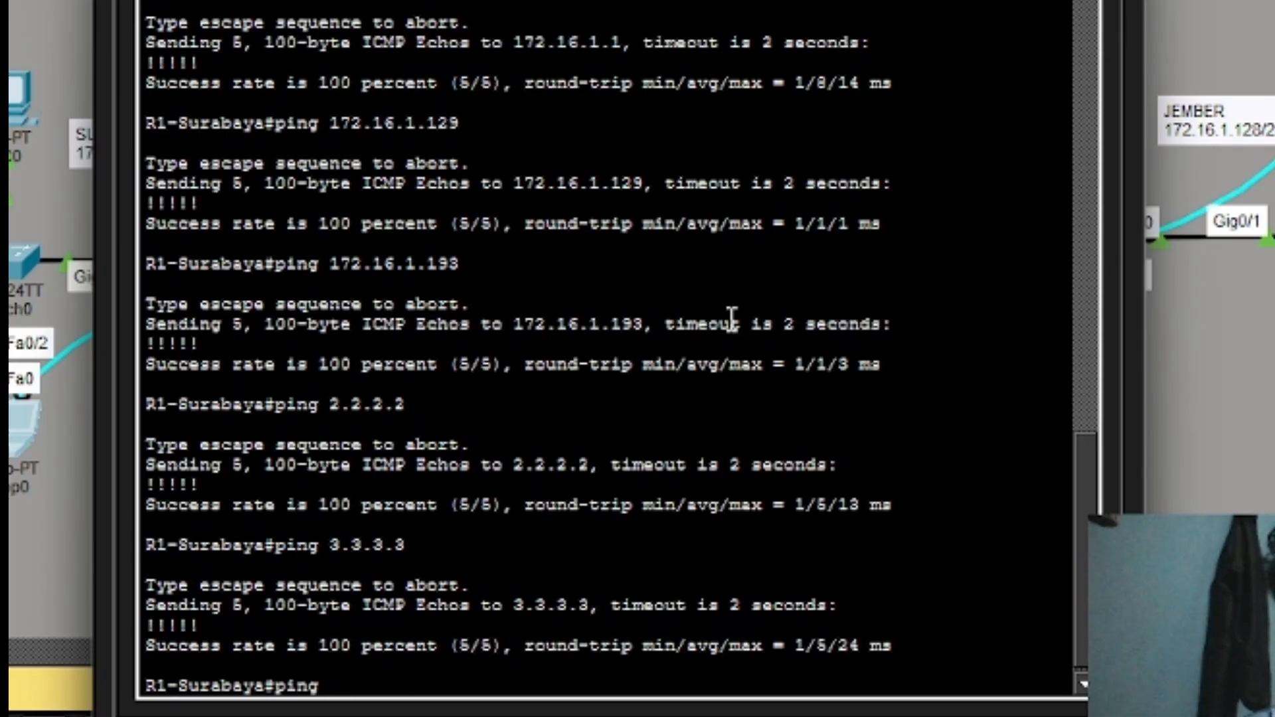
type(".4")
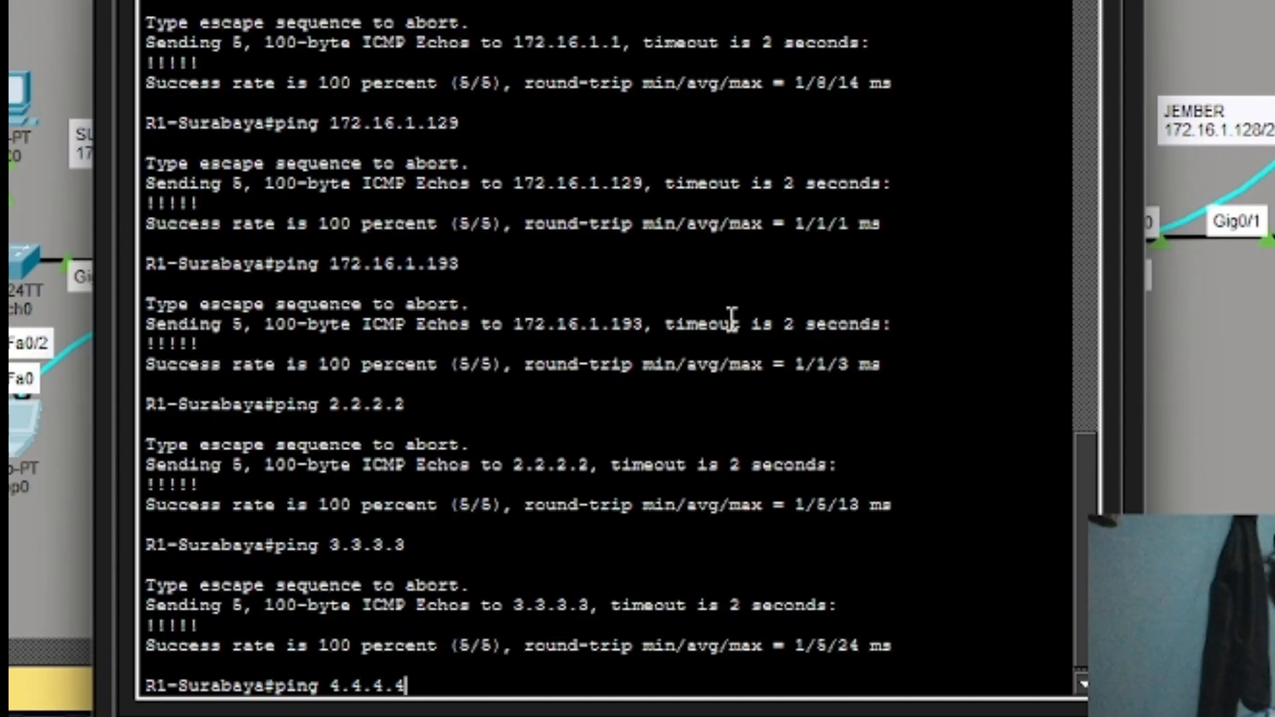
key("Return")
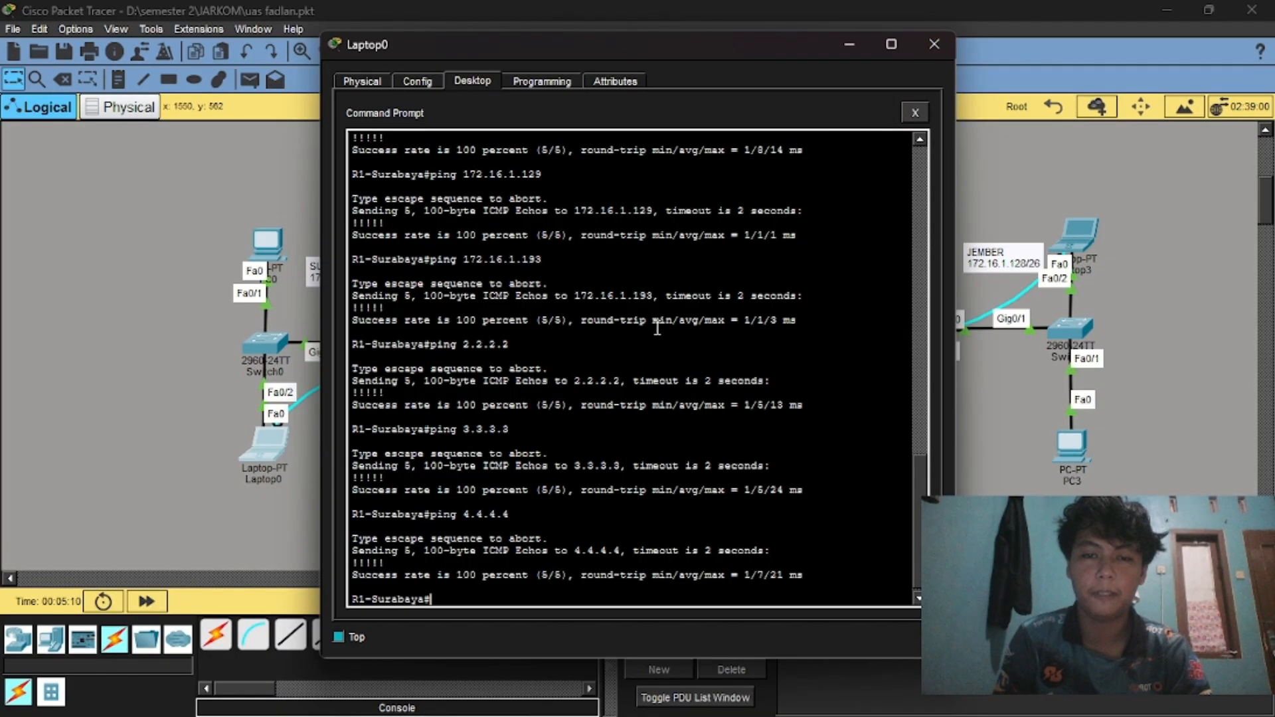
scroll(657, 324, "up", 2)
left_click(934, 42)
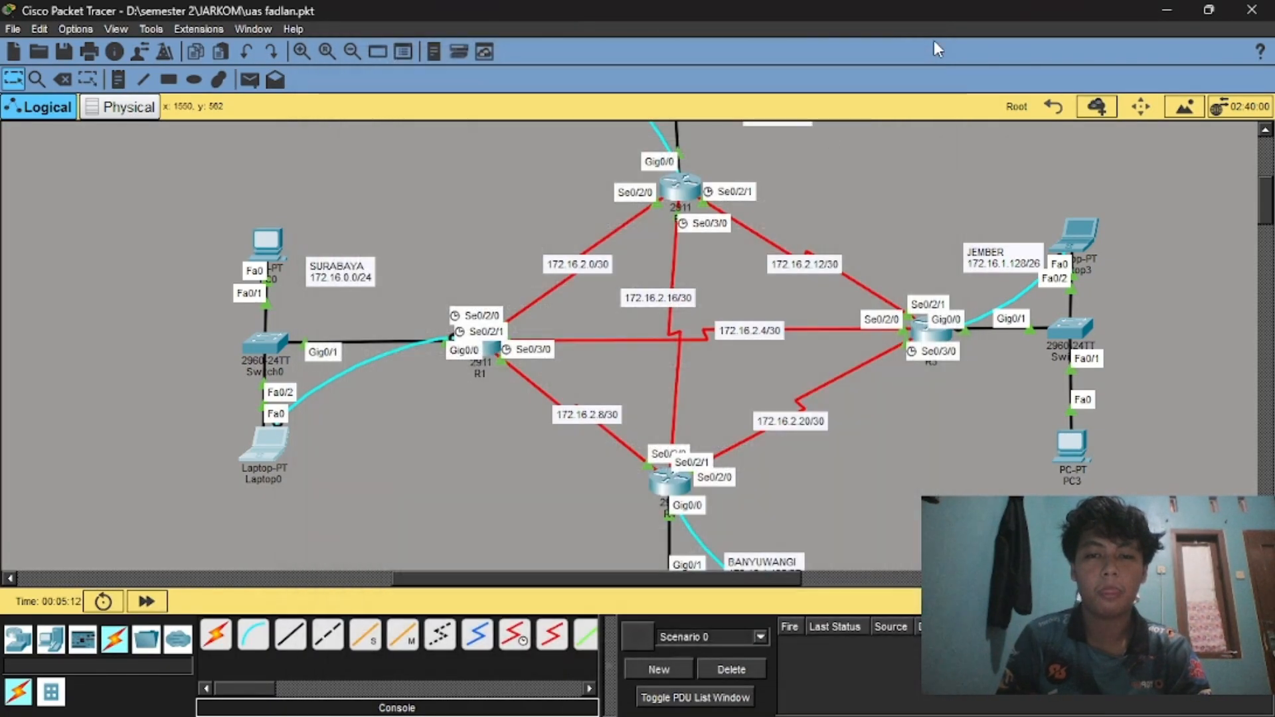
scroll(731, 225, "up", 1)
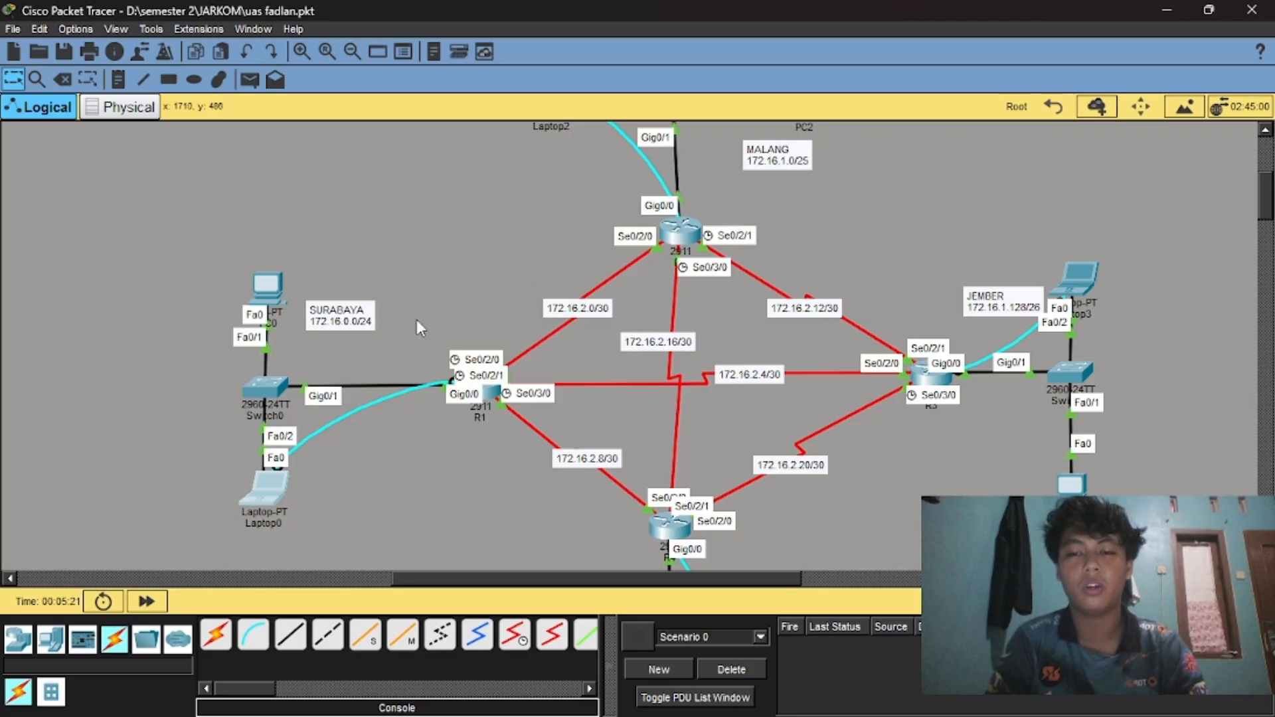
left_click(255, 494)
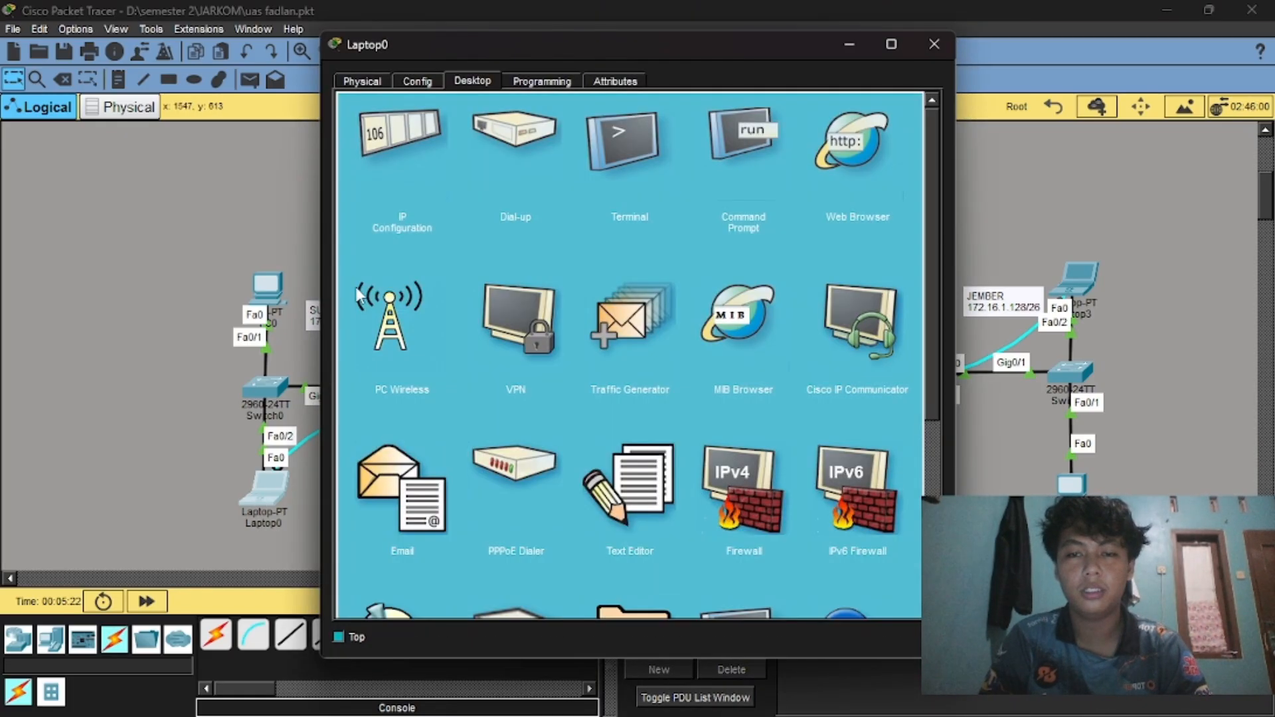
left_click(731, 130)
scroll(631, 327, "up", 5)
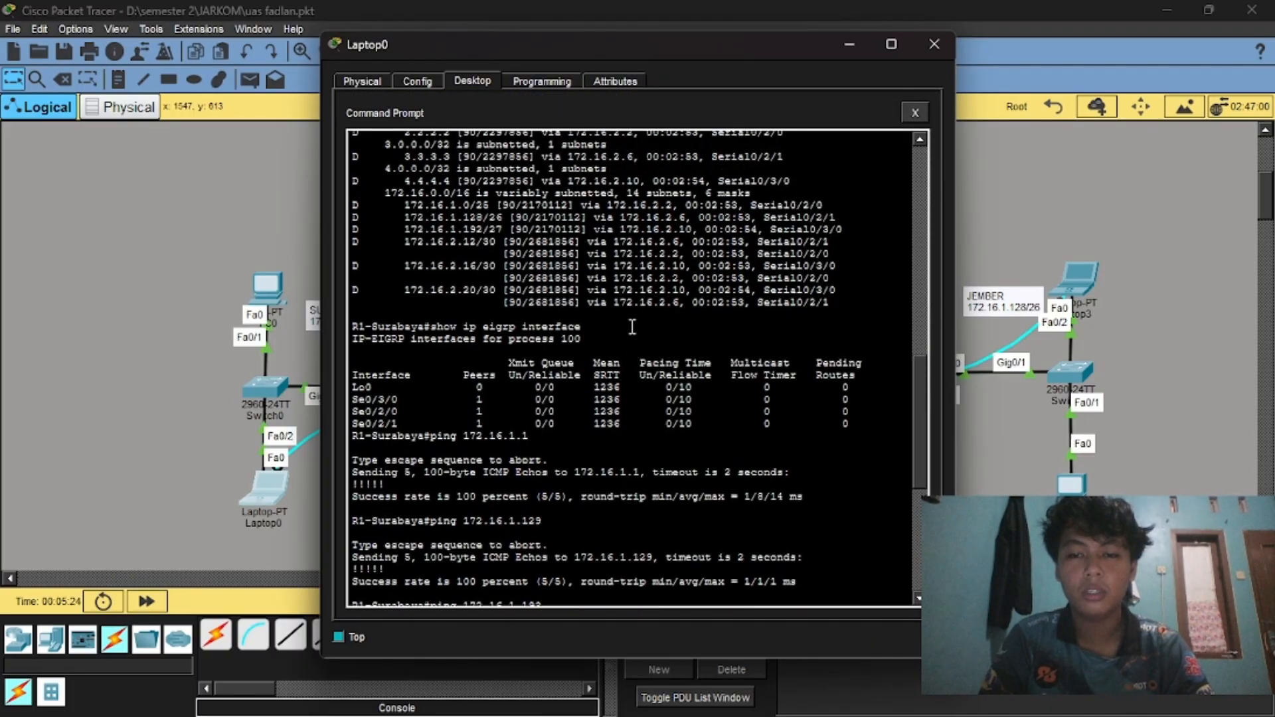
scroll(559, 165, "up", 6)
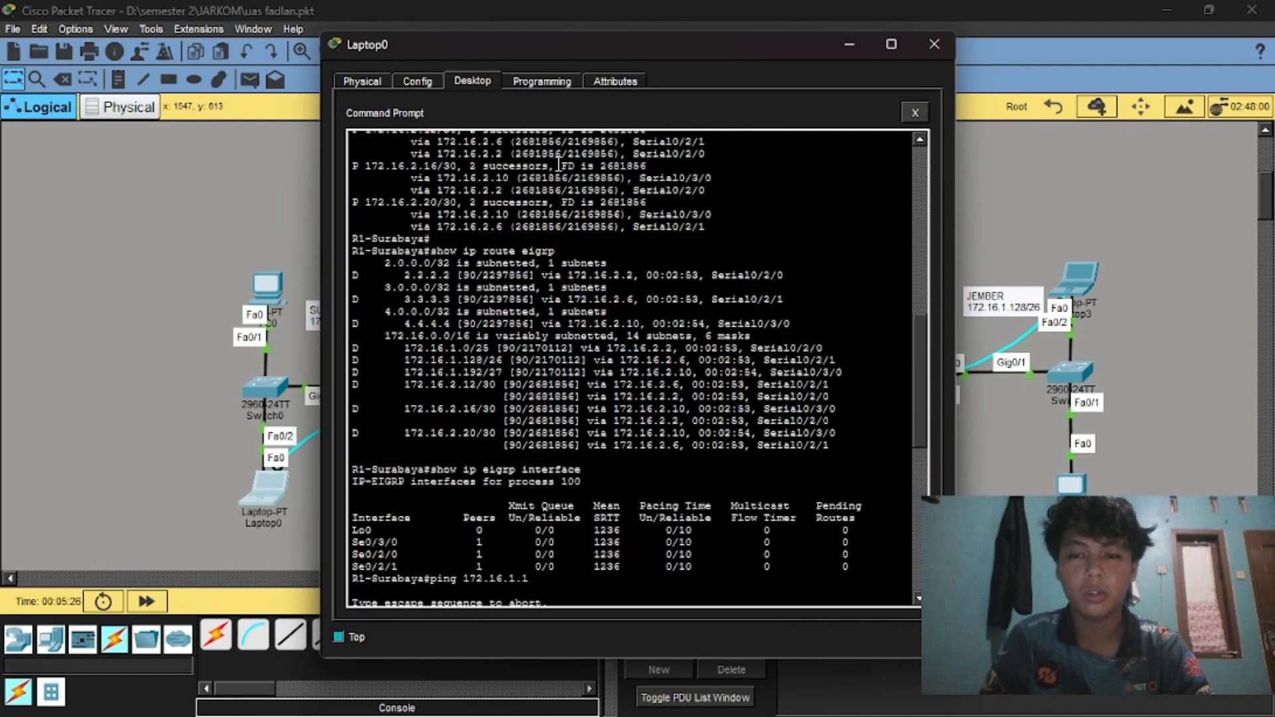
scroll(516, 219, "up", 2)
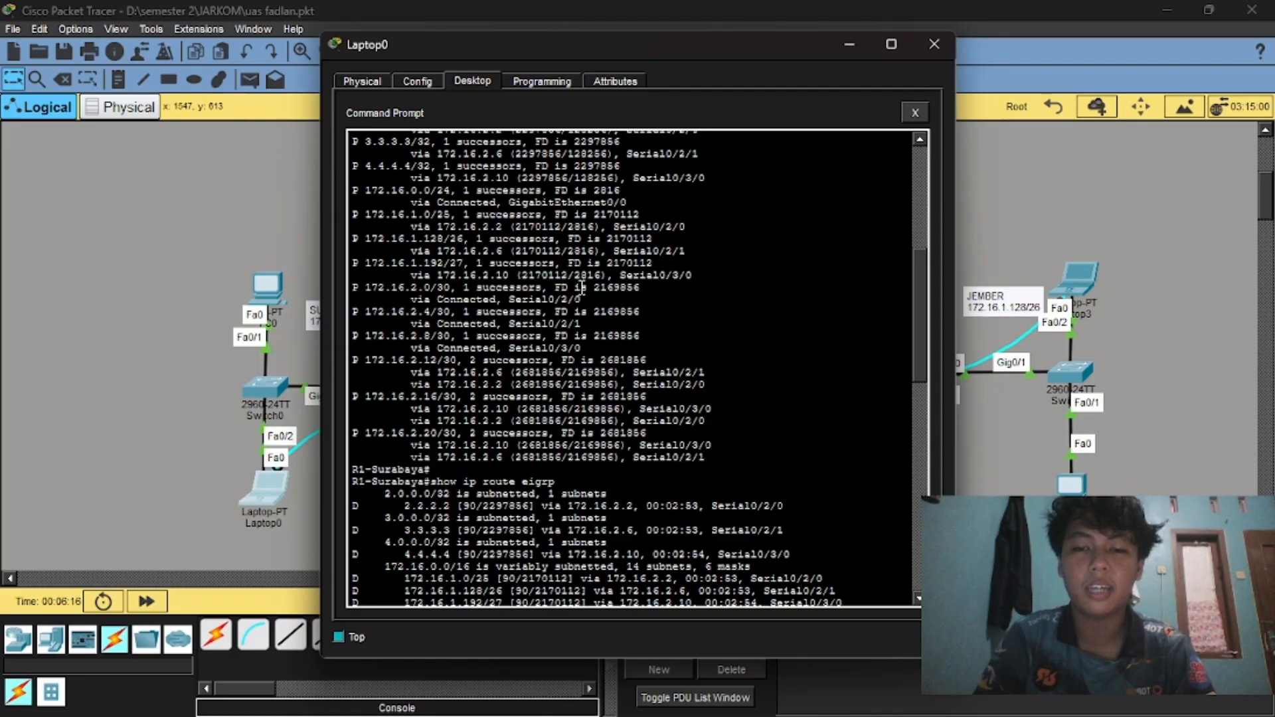
scroll(581, 287, "down", 15)
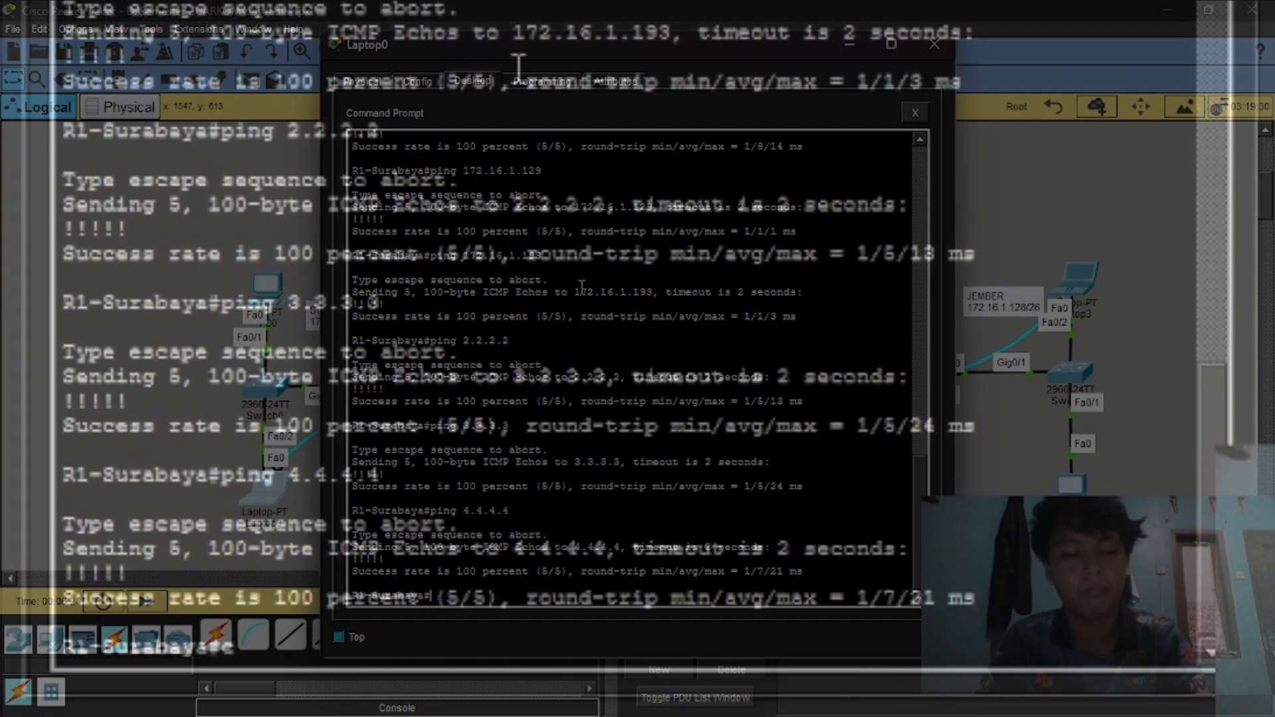
Enter global configuration mode and select interface Serial0/2/0 on R1.
type("c")
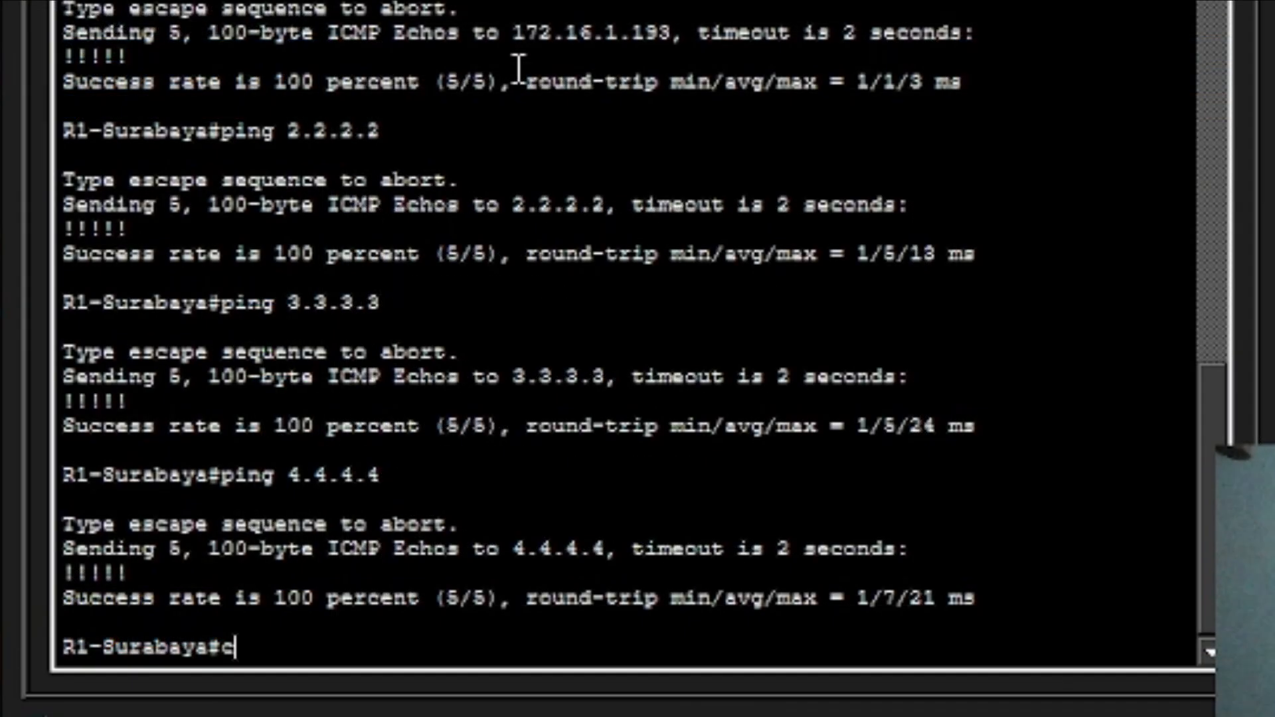
type("onf t")
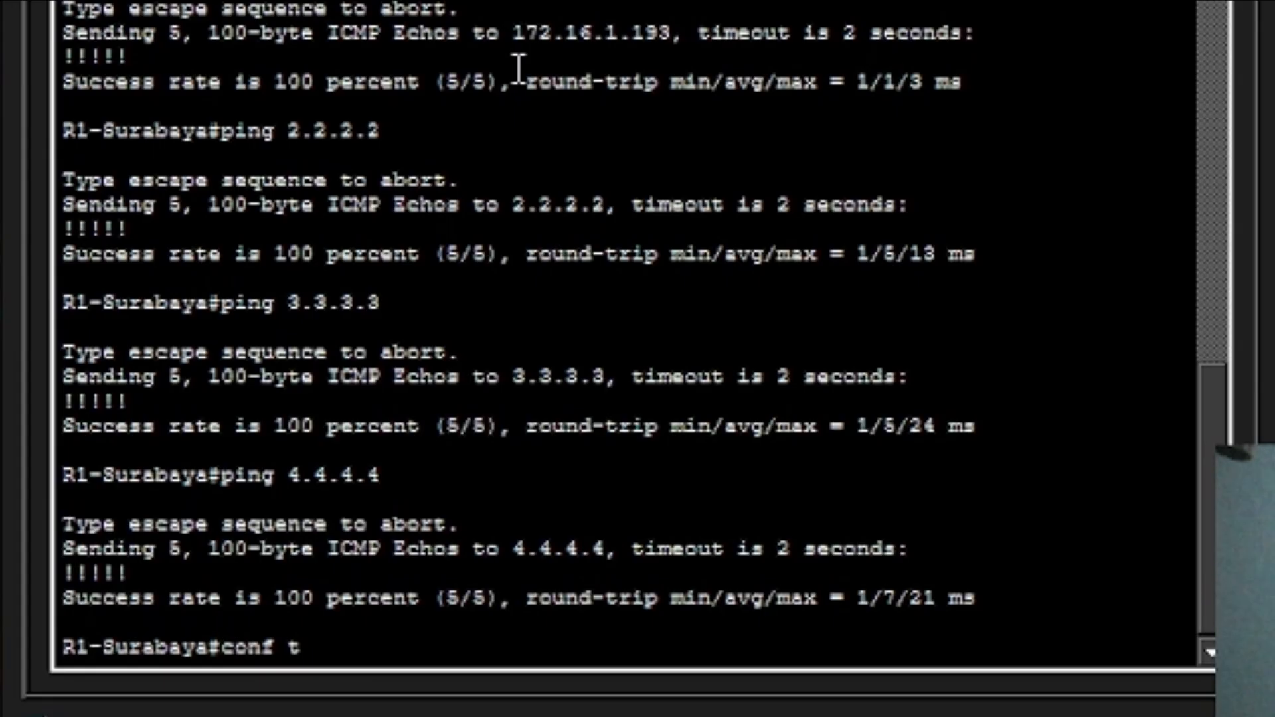
key("Return")
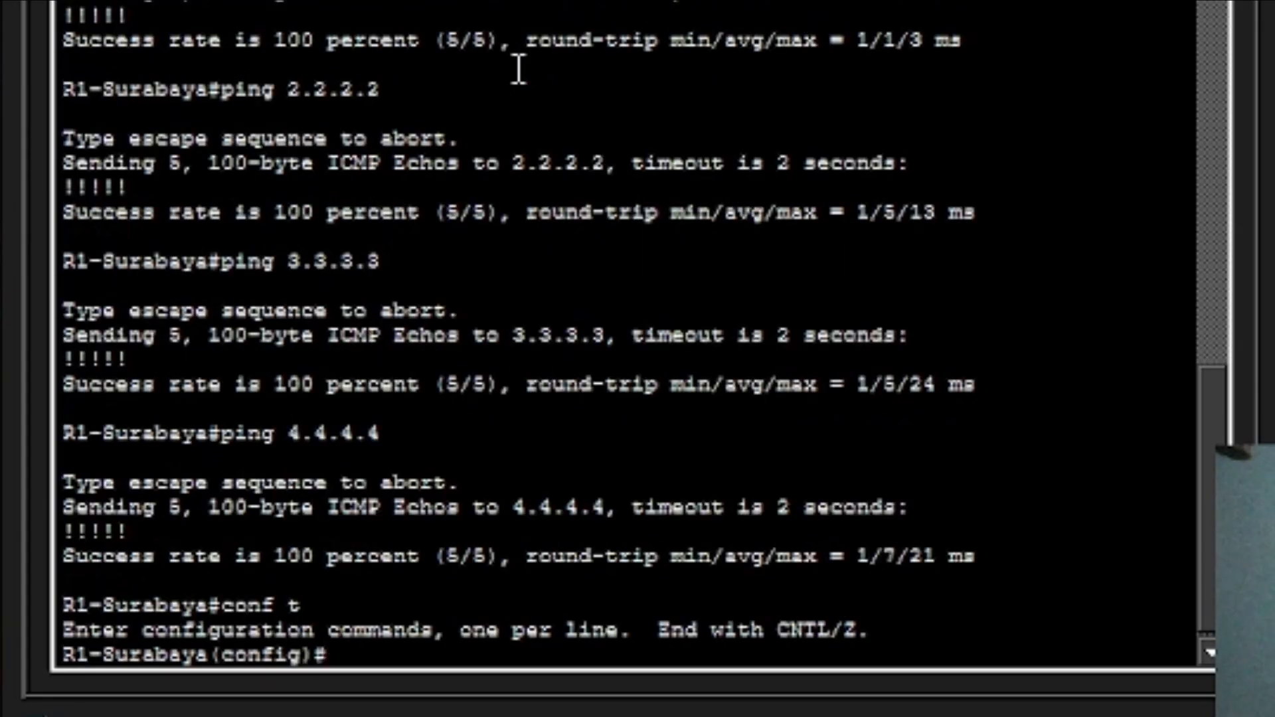
type("int se")
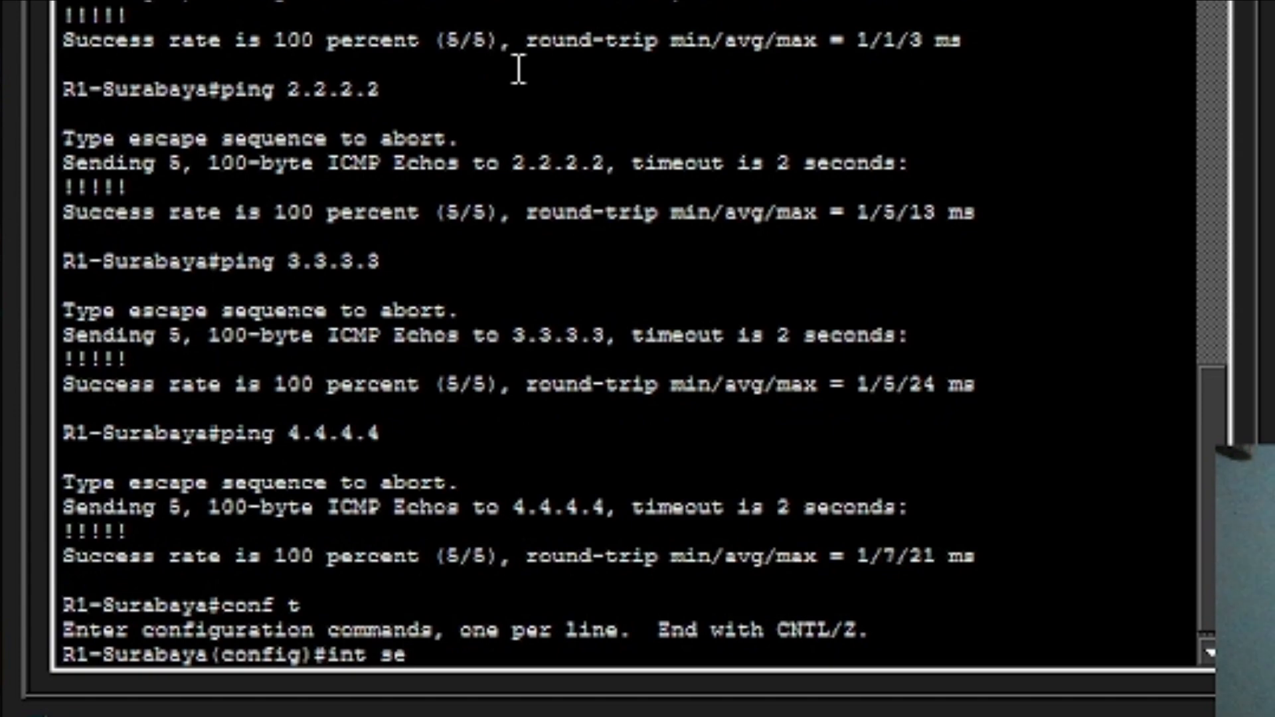
type("/")
type("0")
type("2")
key("BackSpace")
key("BackSpace")
key("BackSpace")
type("0/2/2")
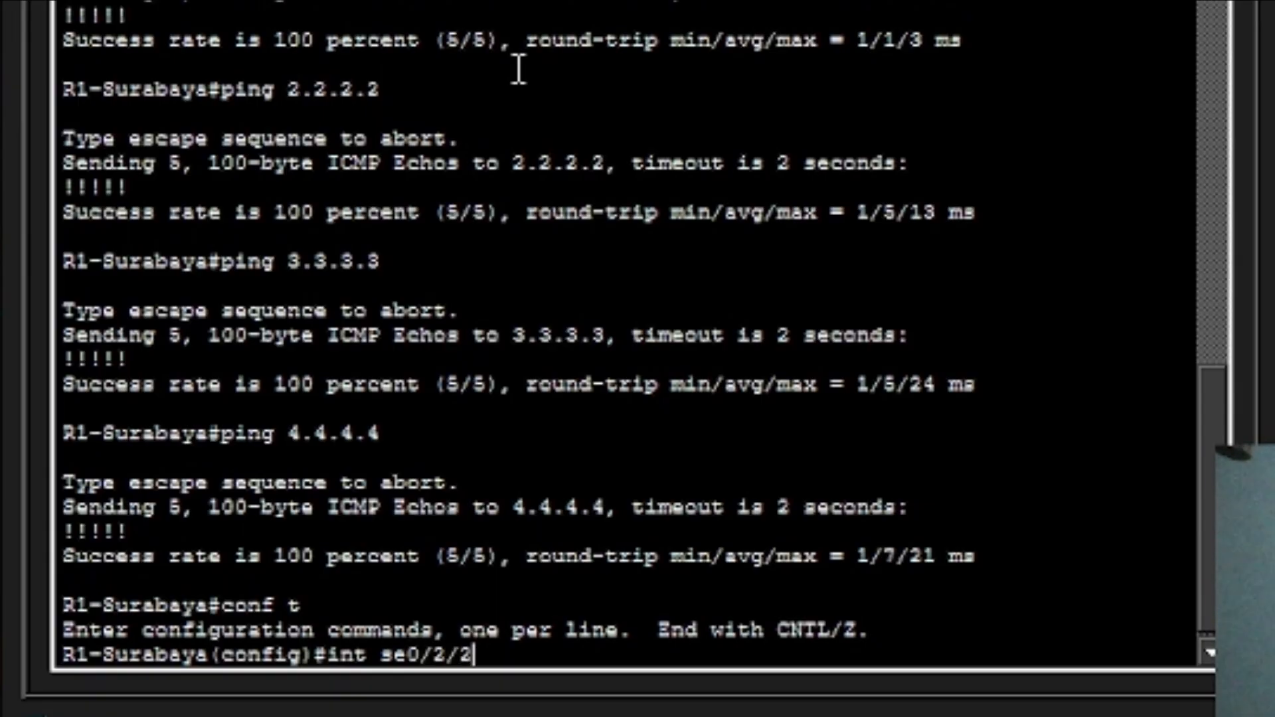
key("BackSpace")
type("0")
key("Return")
Shut down Serial0/2/0 and return to privileged EXEC mode.
type("sh")
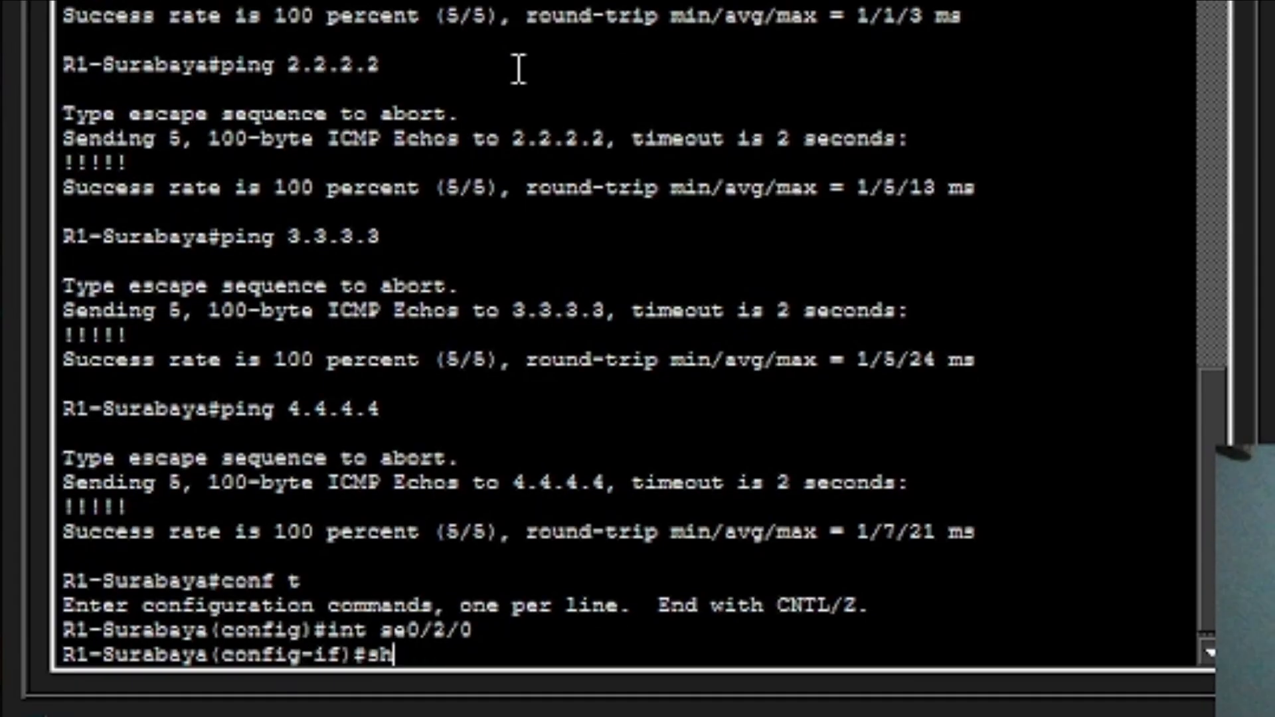
key("Return")
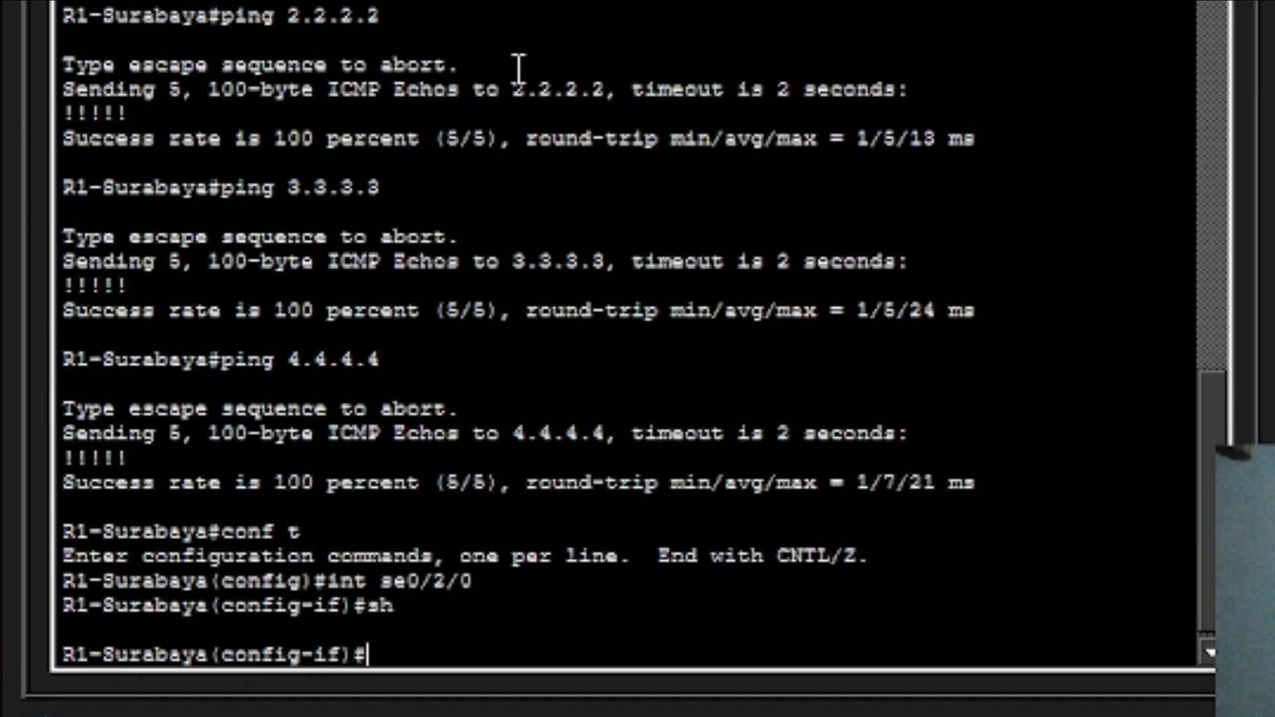
type("end")
key("Return")
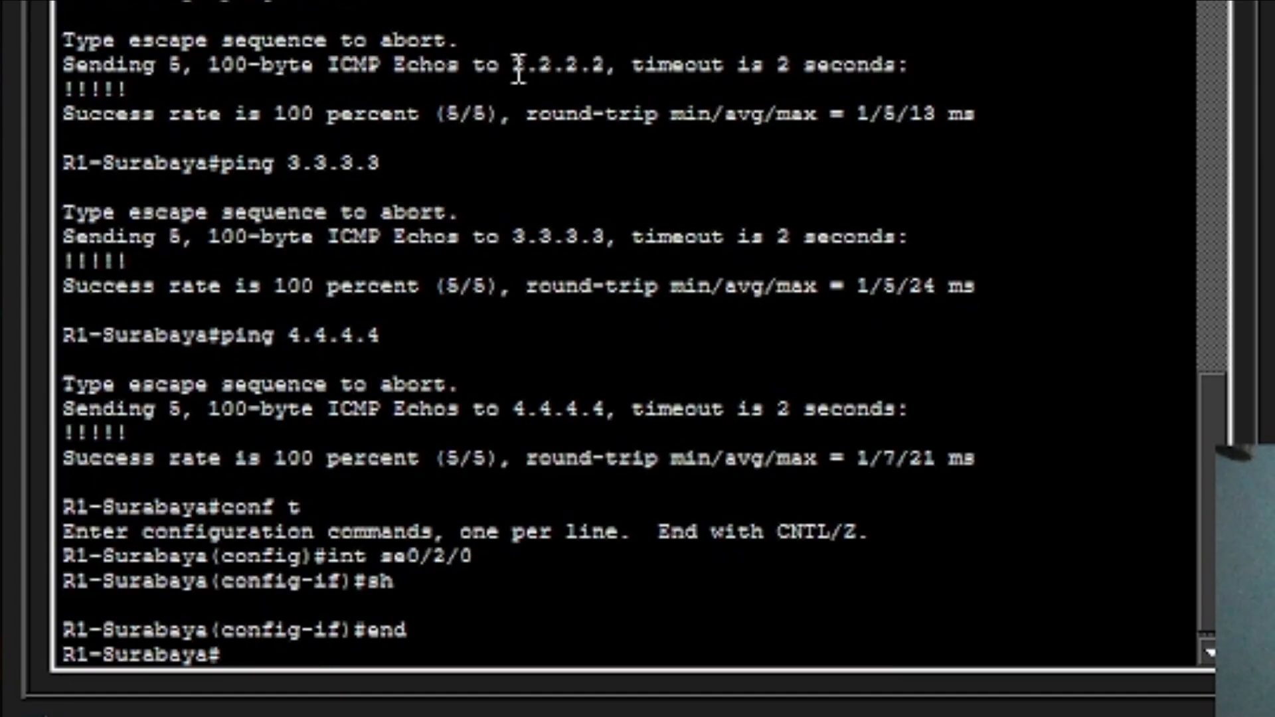
type("show ip")
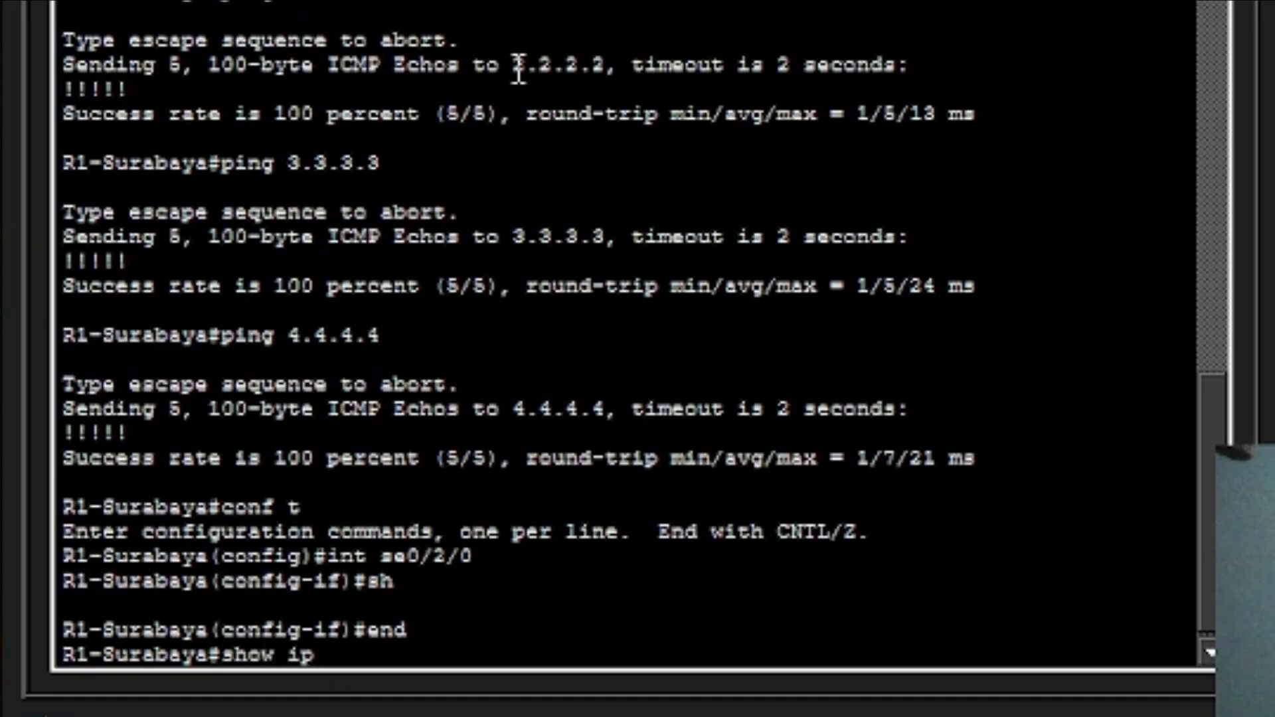
type(" eigrp tio")
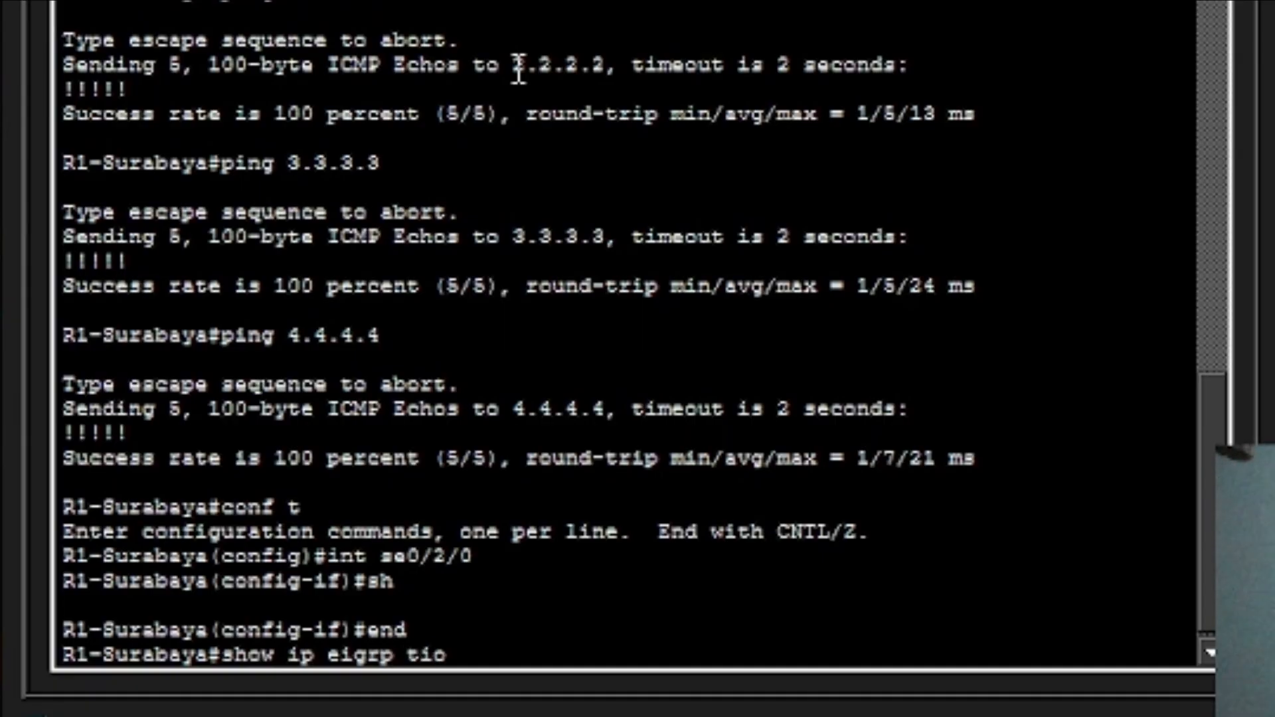
Run show ip eigrp topology and page through the full table to 172.16.2.20/30.
key("BackSpace")
key("BackSpace")
type("opology")
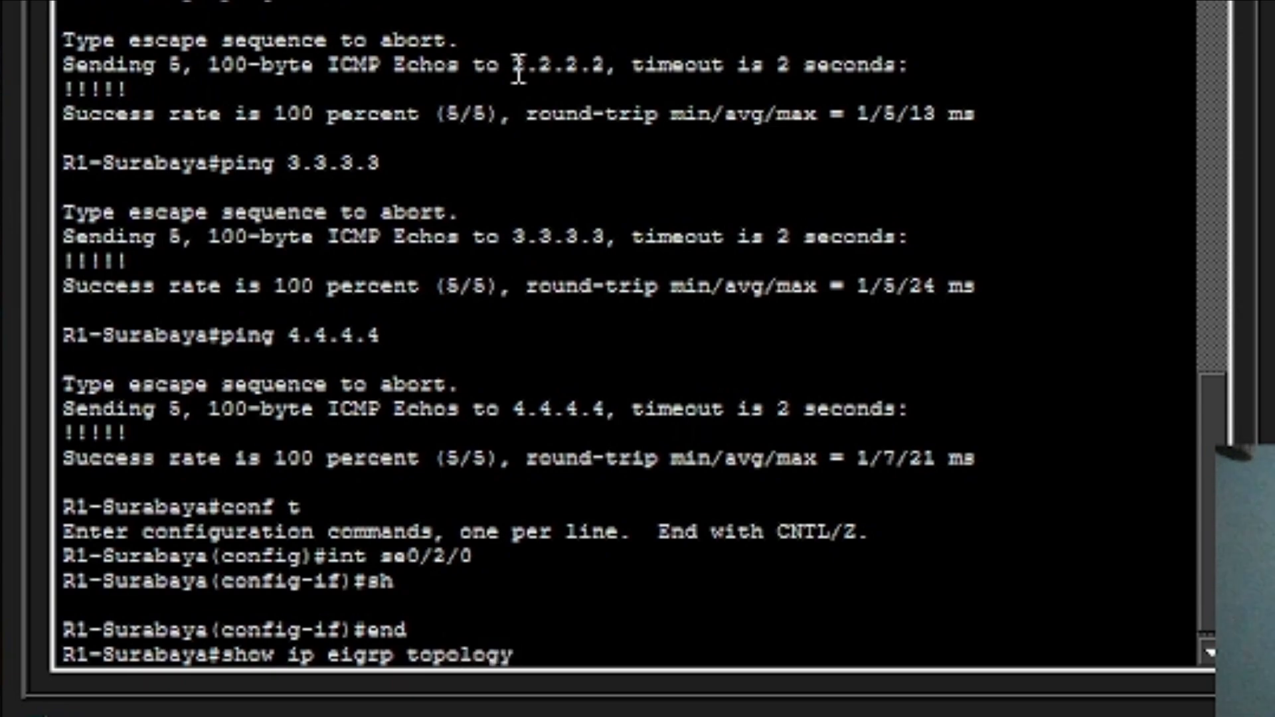
key("Return")
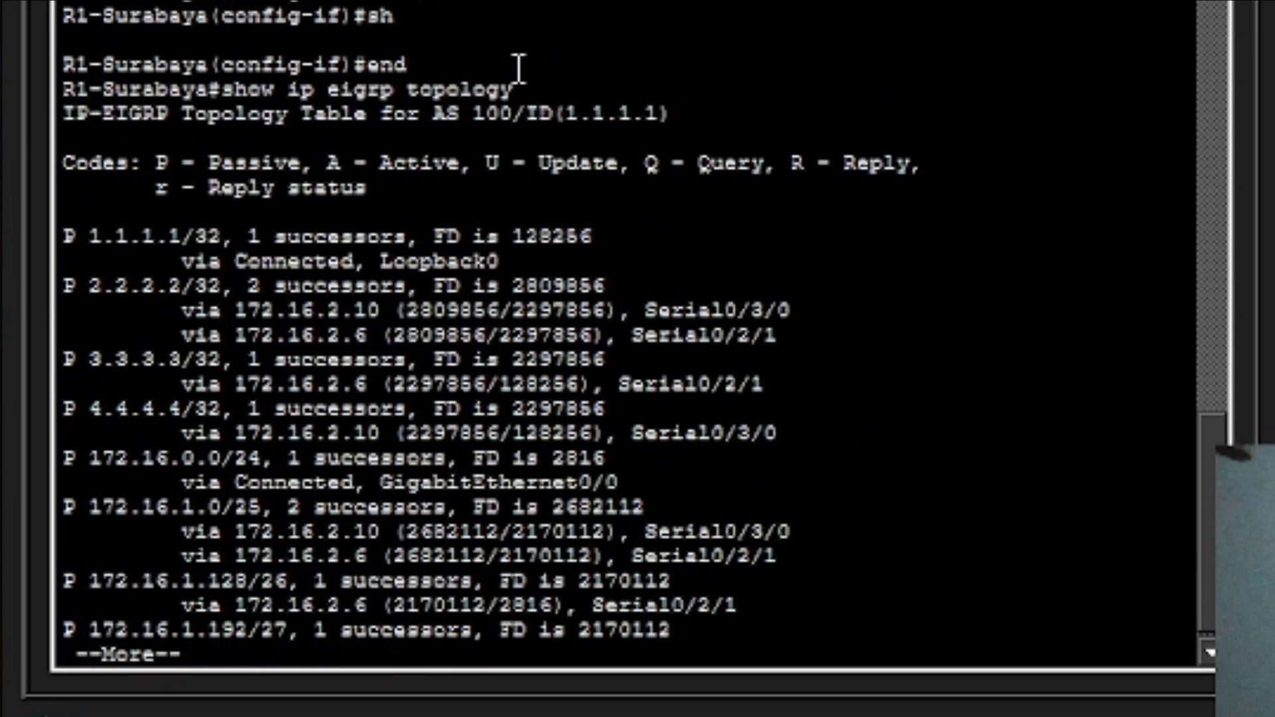
key("Return")
key("Return")
key("Return")
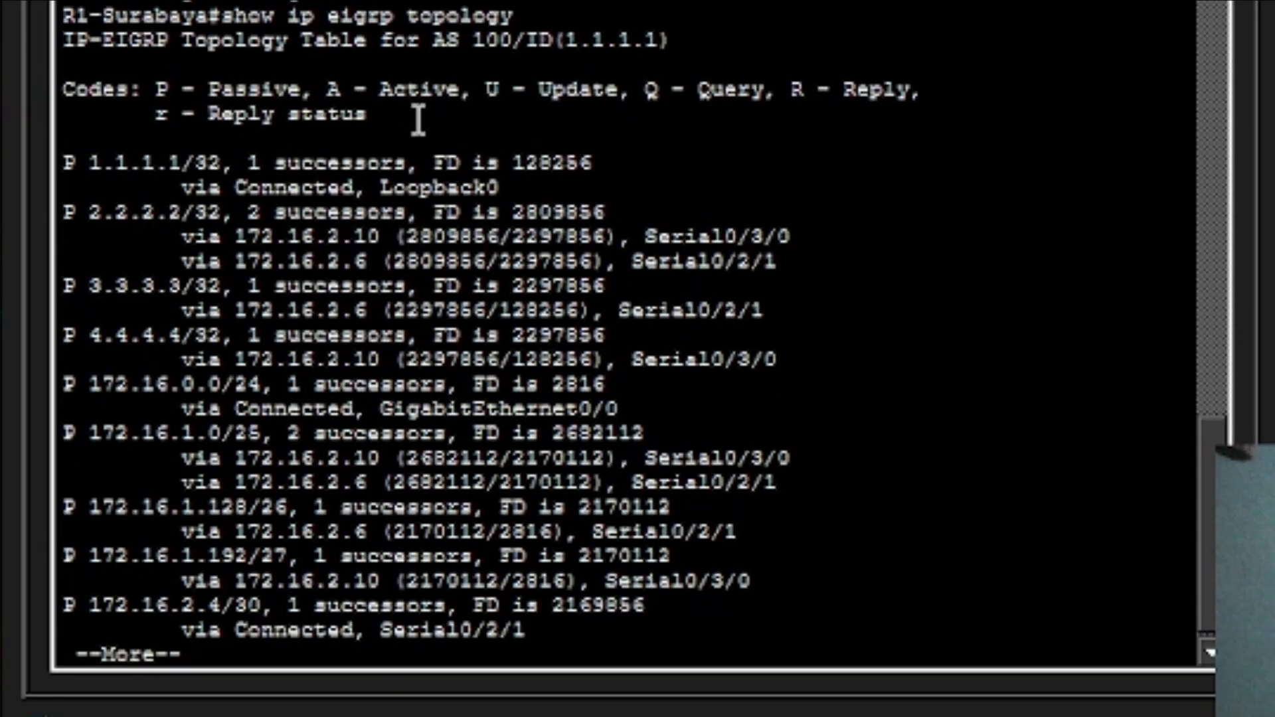
scroll(355, 259, "down", 1)
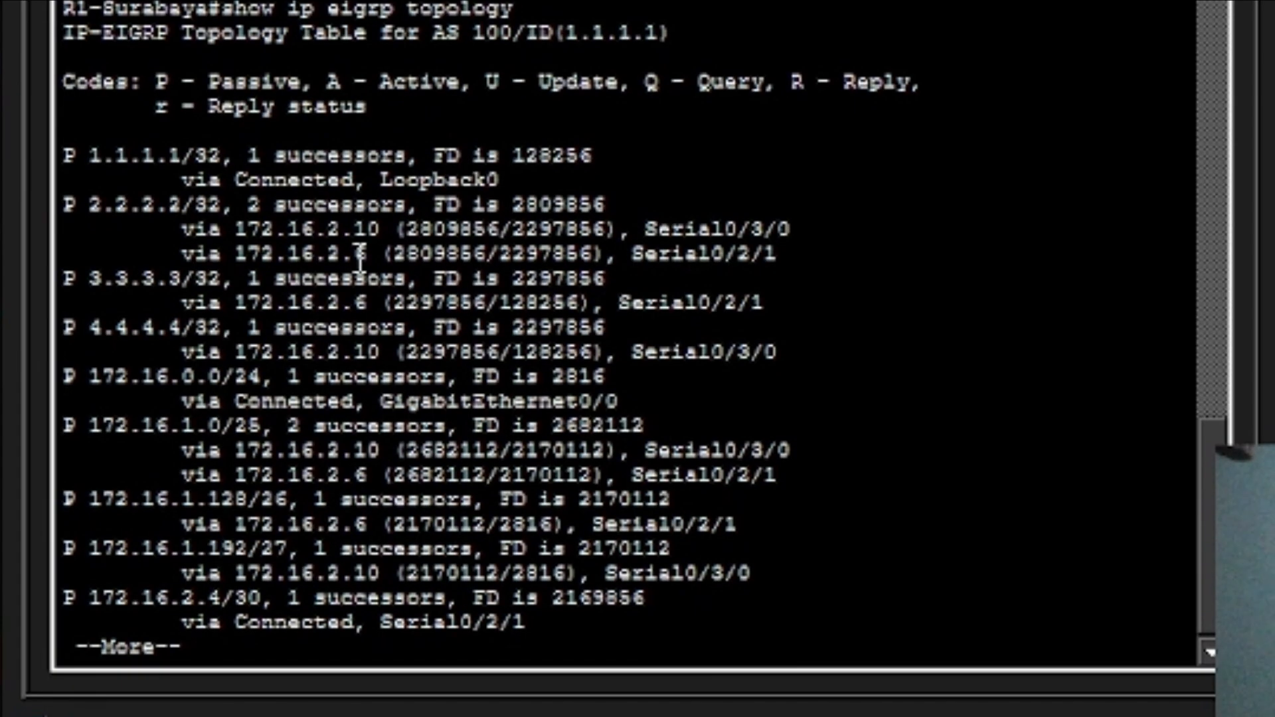
key("Return")
key("Return")
key("Return")
key("Return")
key("Return")
key("Return")
key("Return")
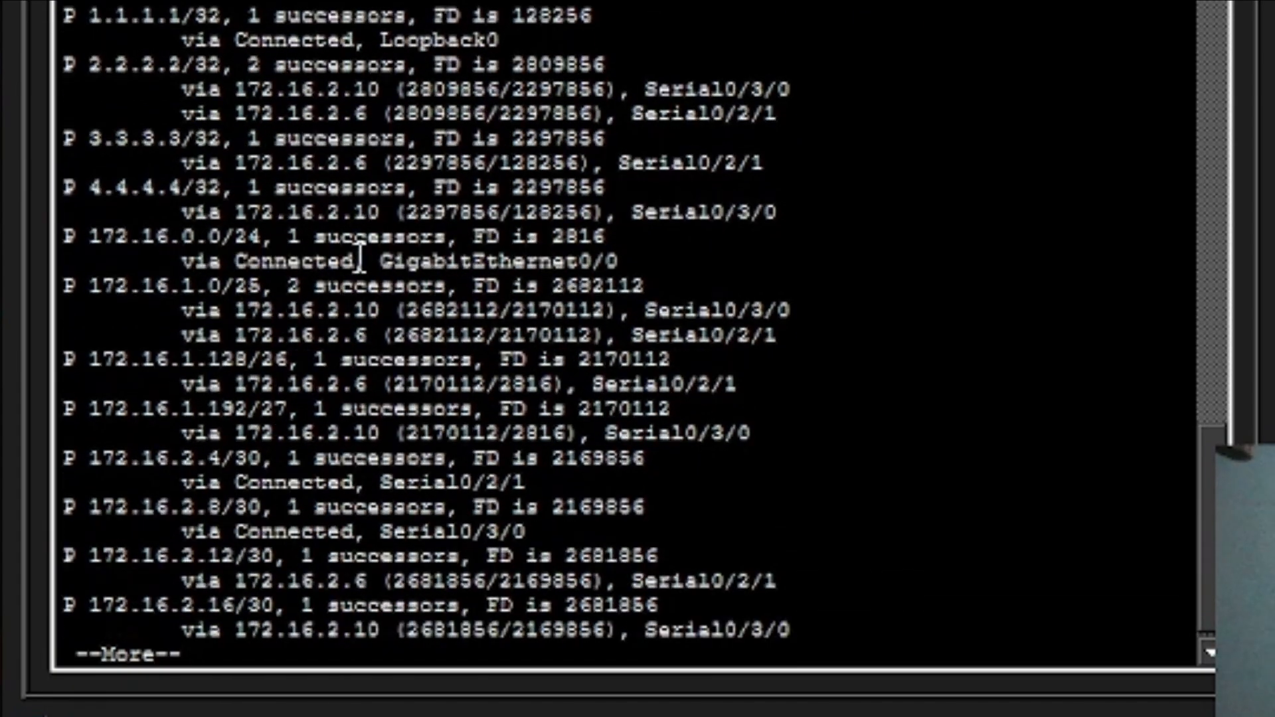
key("Return")
key("Return")
key("Return")
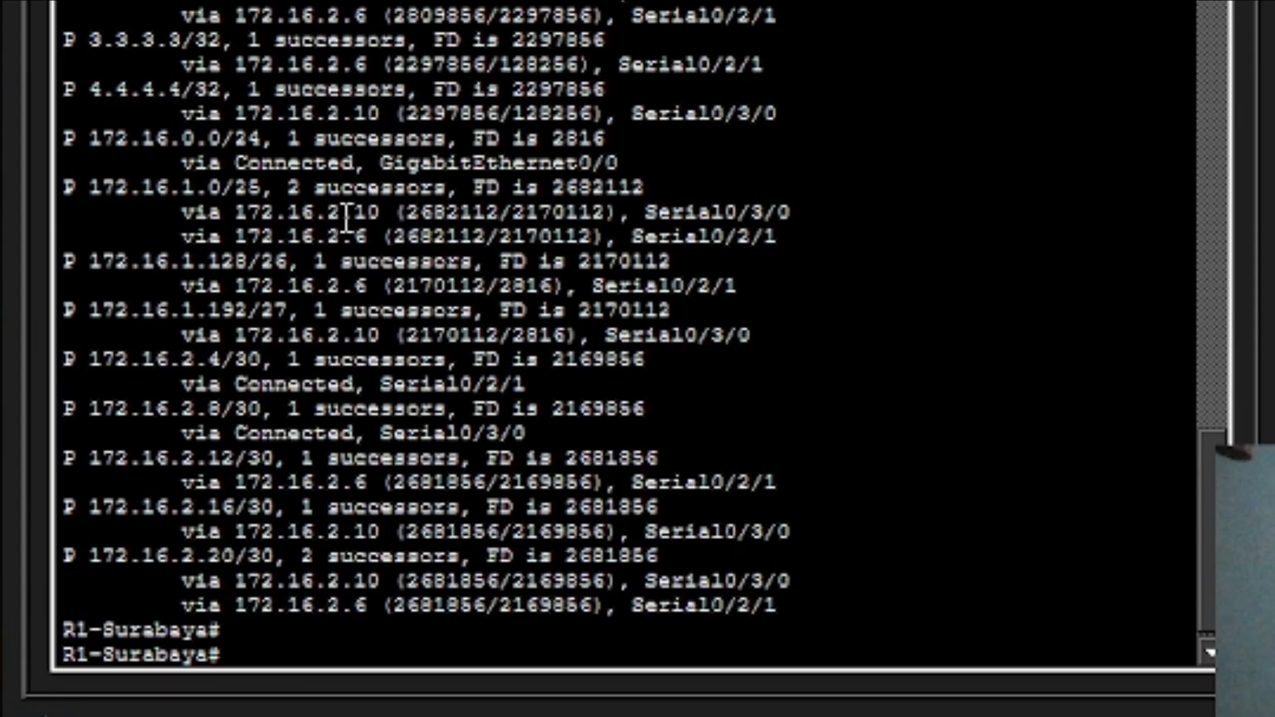
scroll(456, 142, "up", 4)
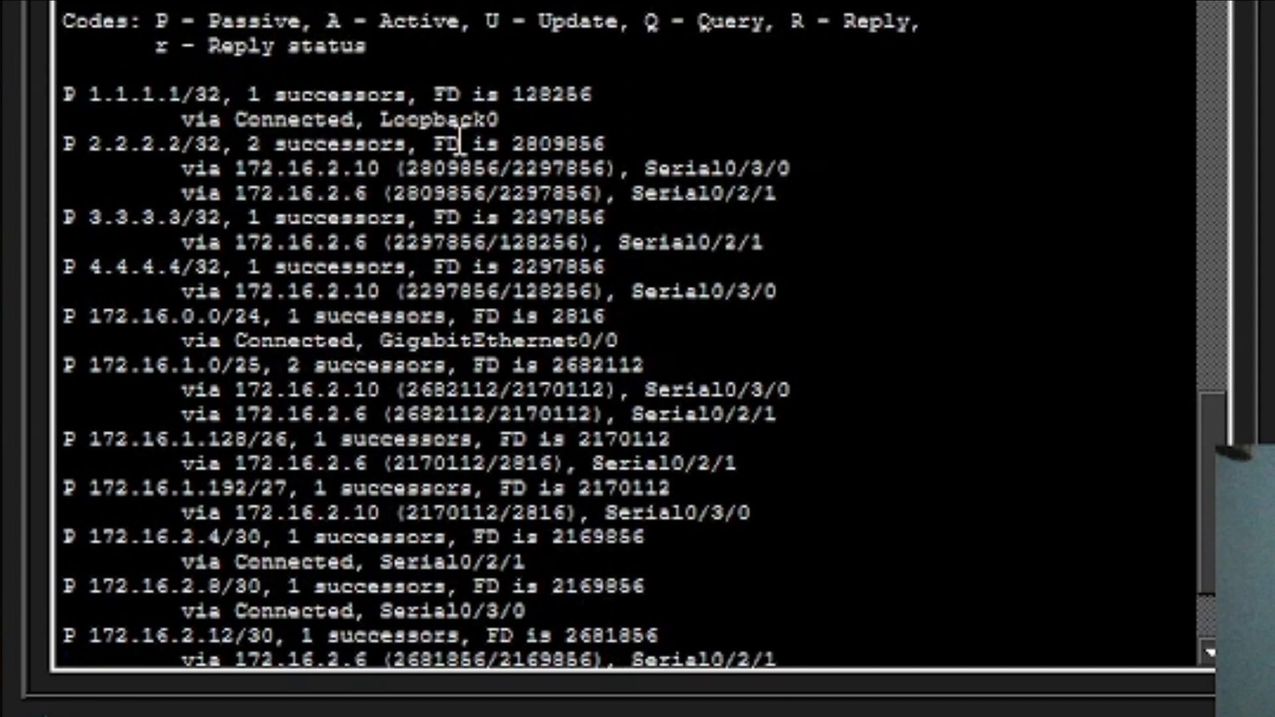
scroll(459, 143, "down", 3)
scroll(459, 144, "down", 1)
scroll(328, 207, "down", 3)
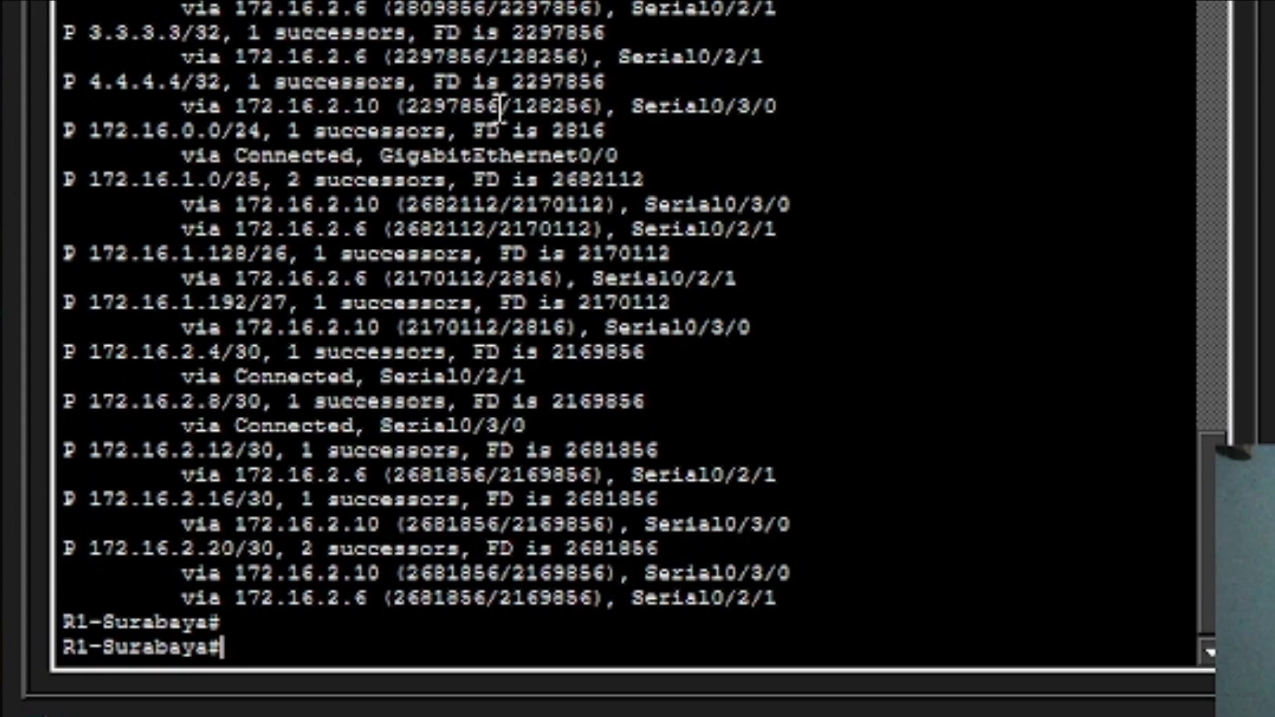
Display R1's EIGRP routes with show ip route eigrp.
key("Up")
key("Up")
key("Up")
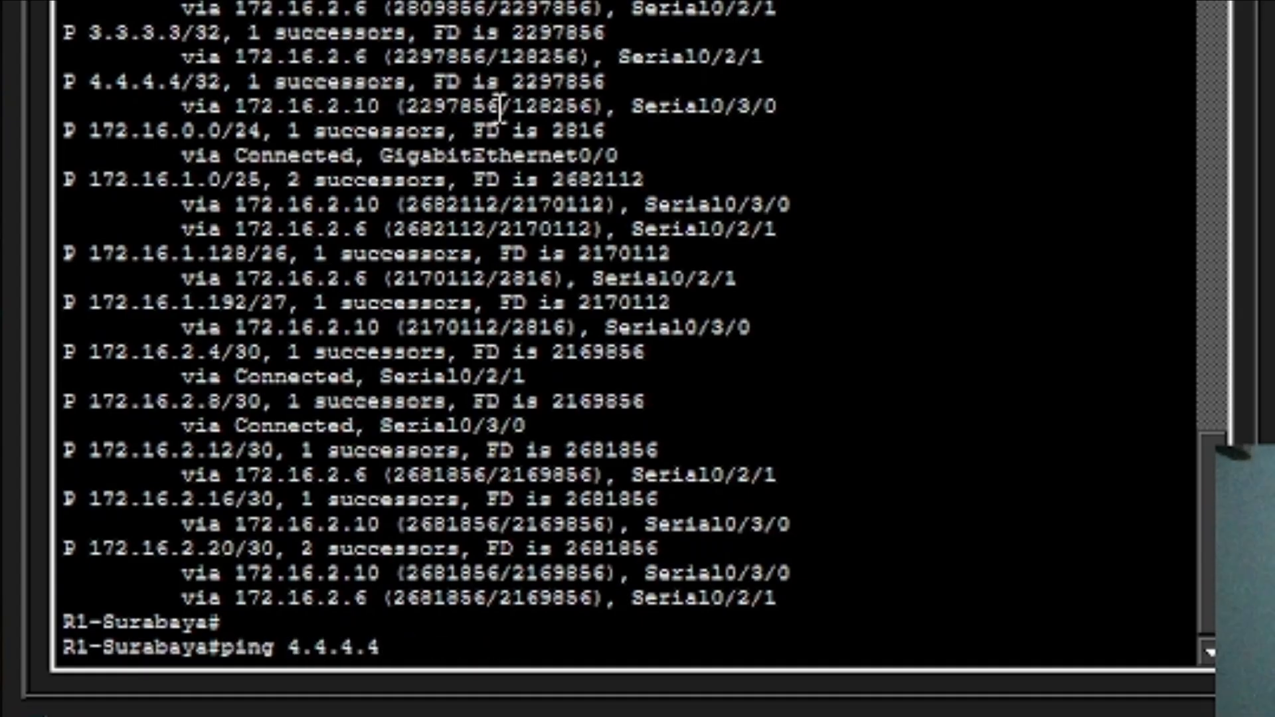
key("Up")
key("Up")
key("Up")
key("Up")
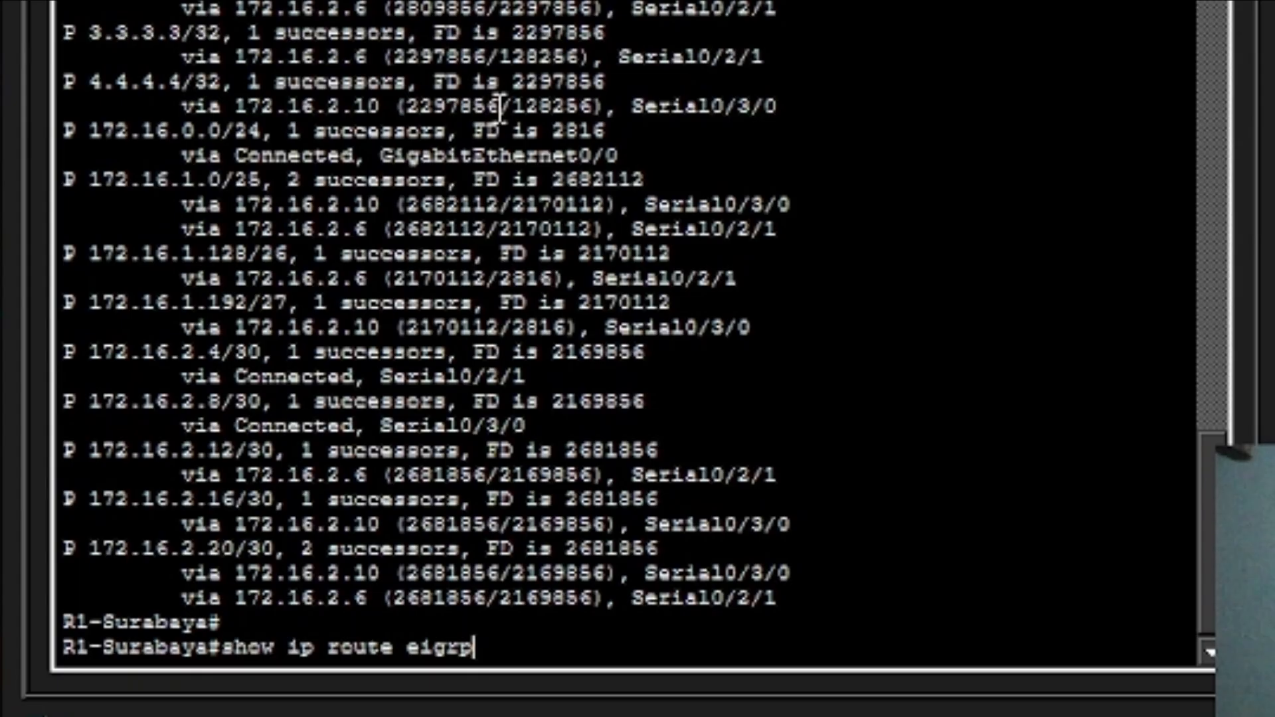
key("Return")
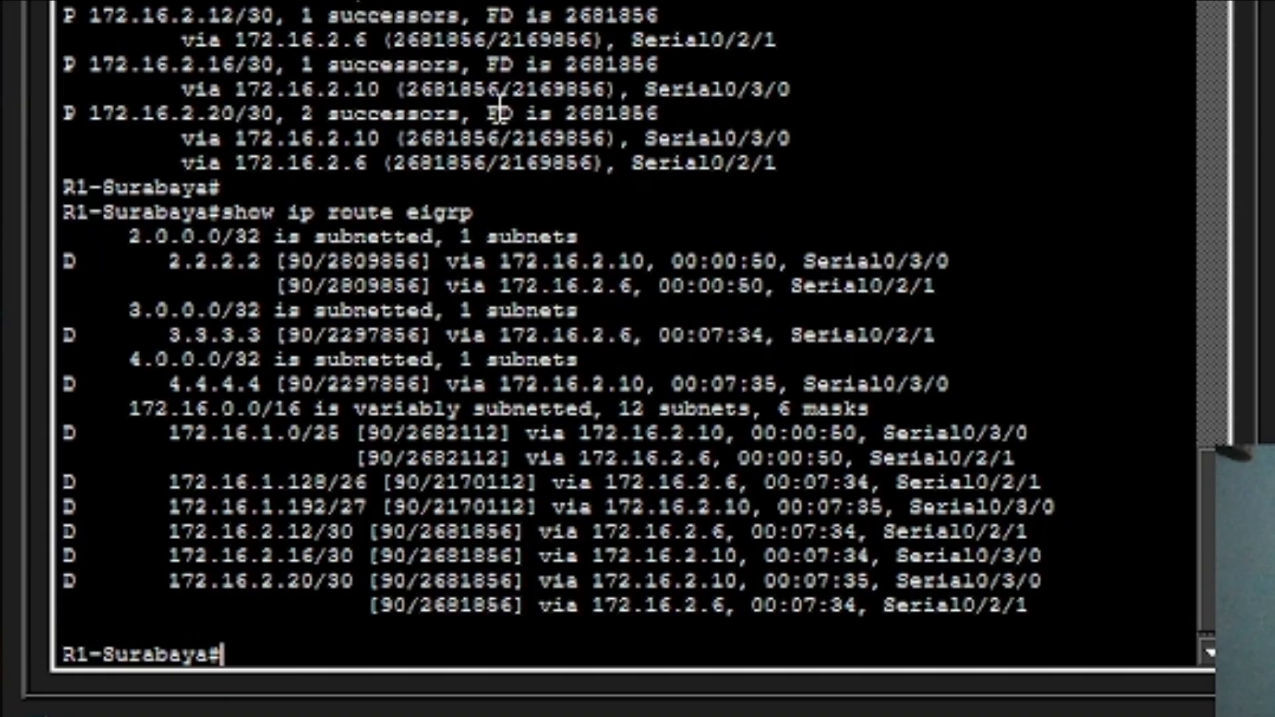
Run show ip eigrp neighbors, fixing the typo, showing neighbors 172.16.2.10 and 172.16.2.6.
key("Up")
key("Up")
key("Up")
key("Up")
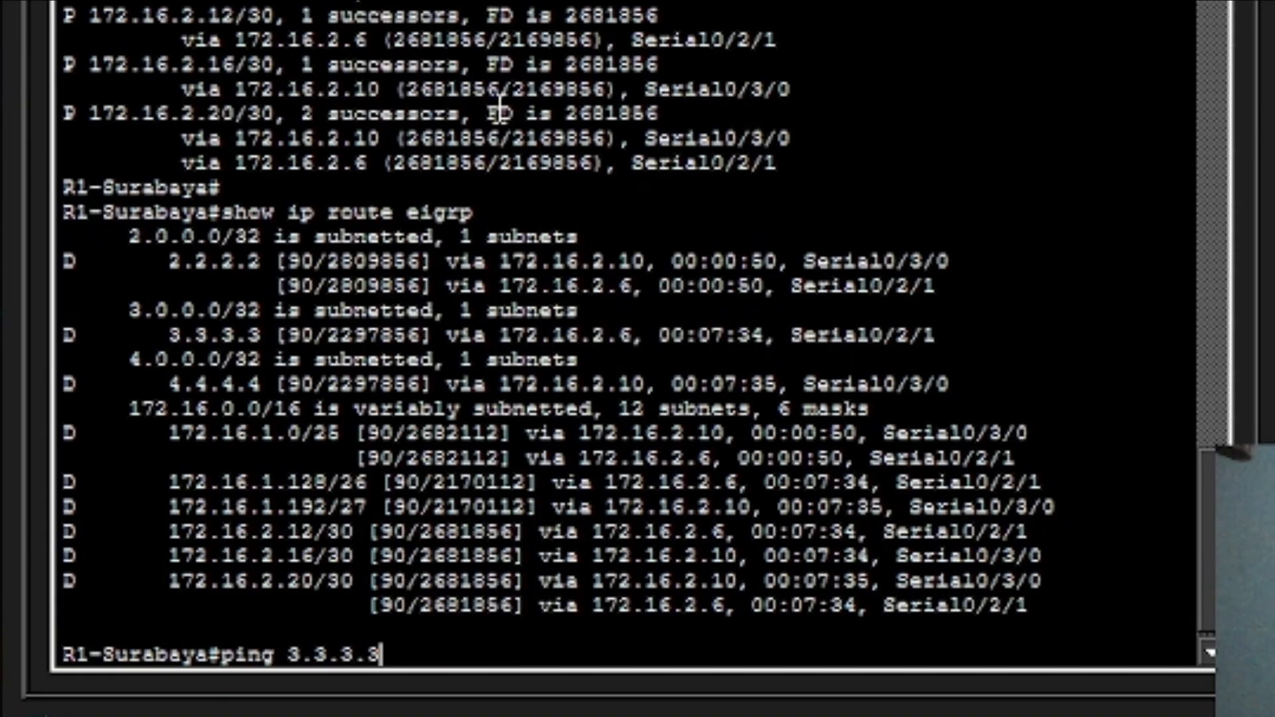
key("Up")
key("Up")
key("Up")
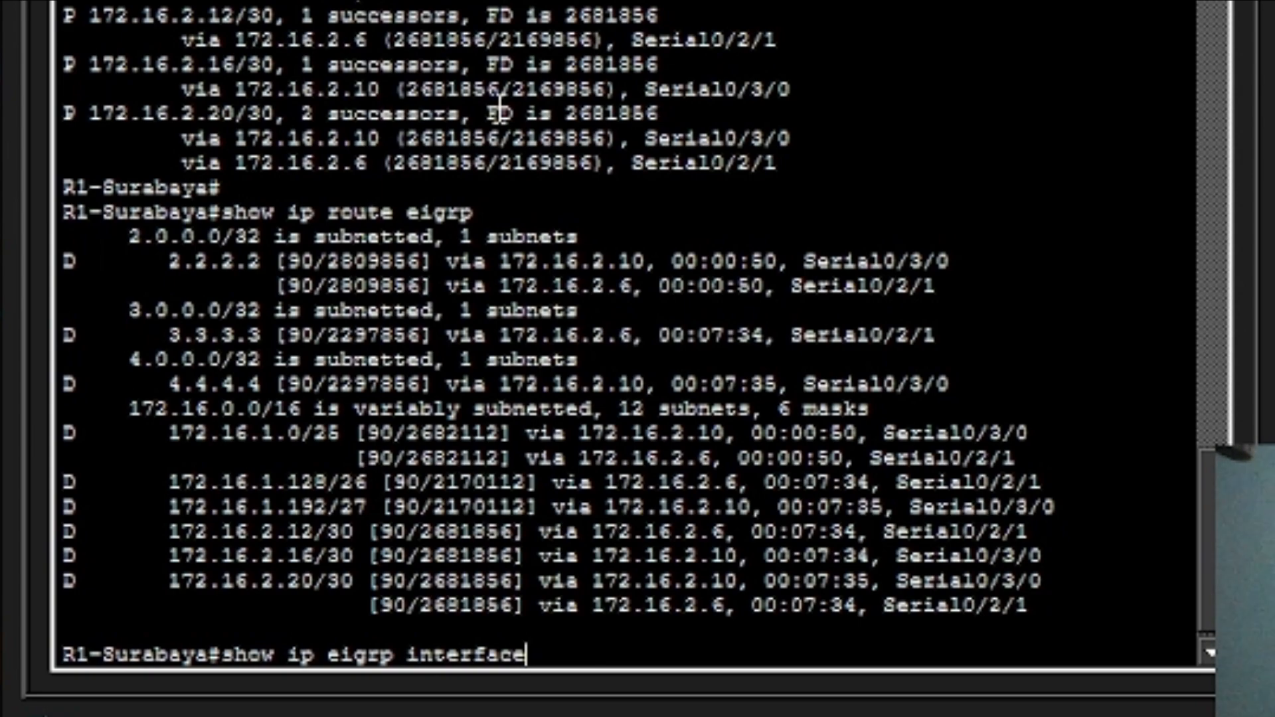
key("Up")
key("Down")
key("BackSpace")
key("BackSpace")
key("BackSpace")
key("BackSpace")
key("BackSpace")
key("BackSpace")
key("BackSpace")
key("BackSpace")
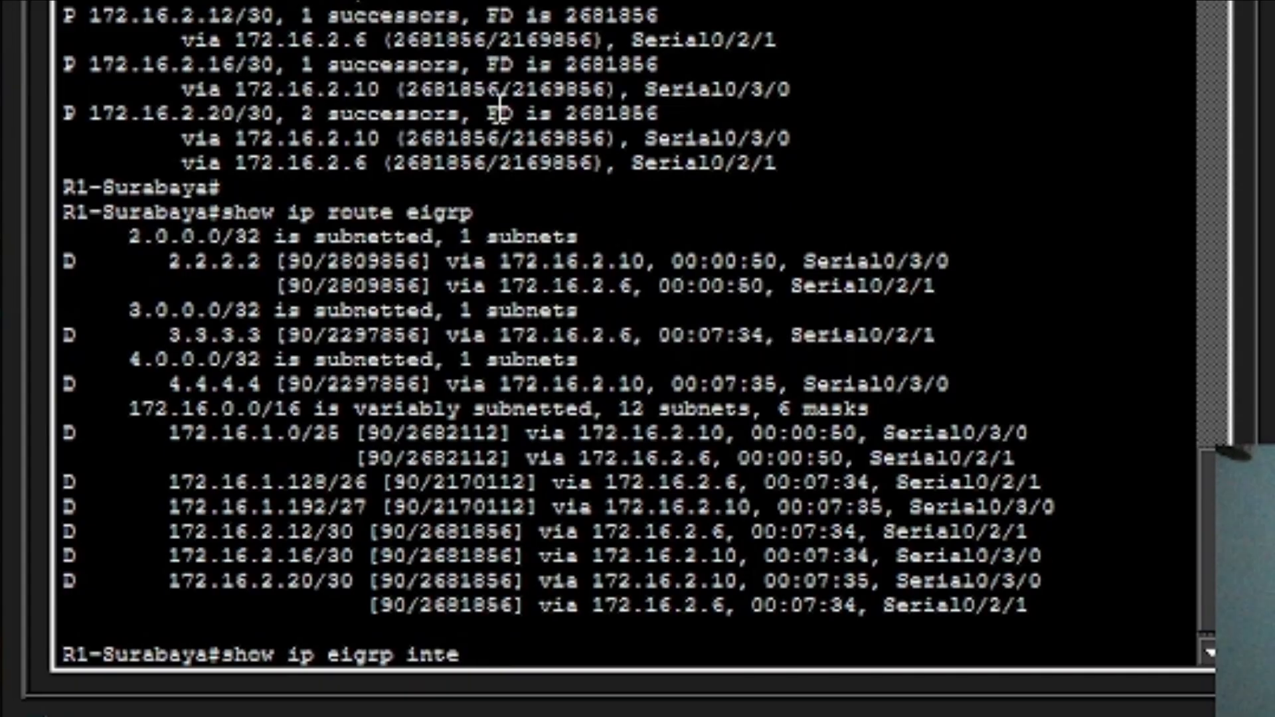
key("BackSpace")
type("neigbors")
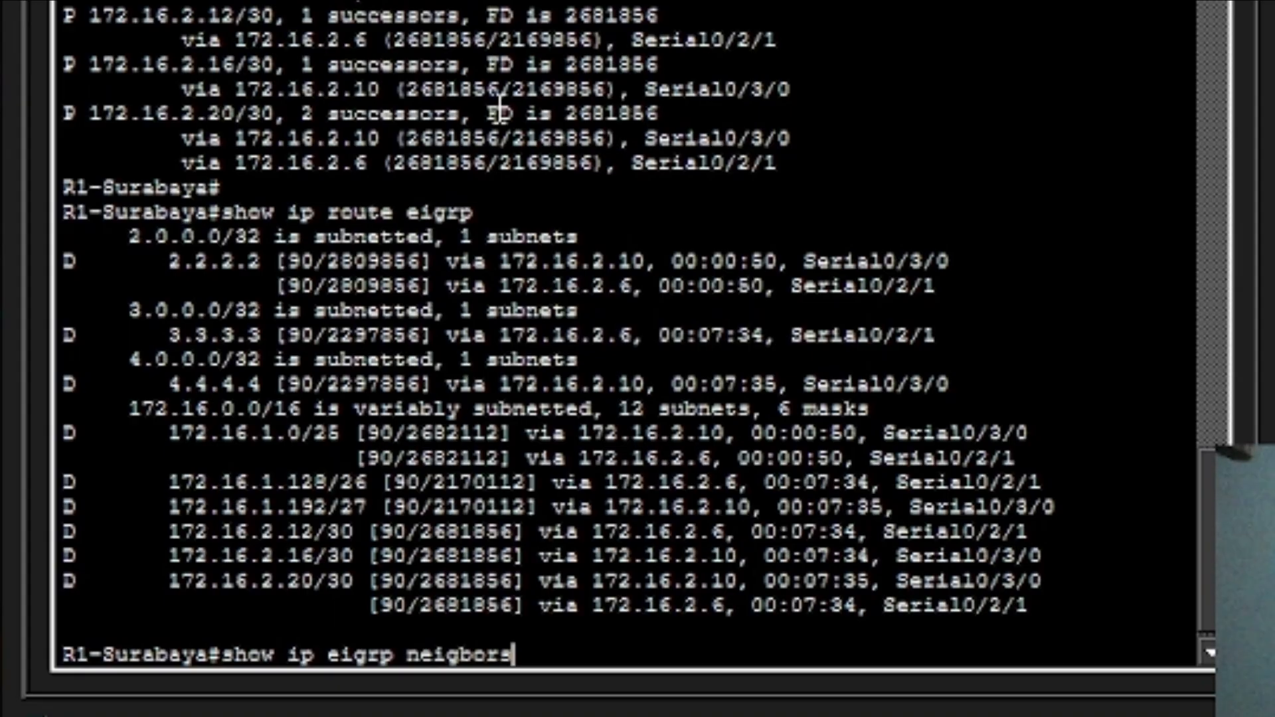
key("Return")
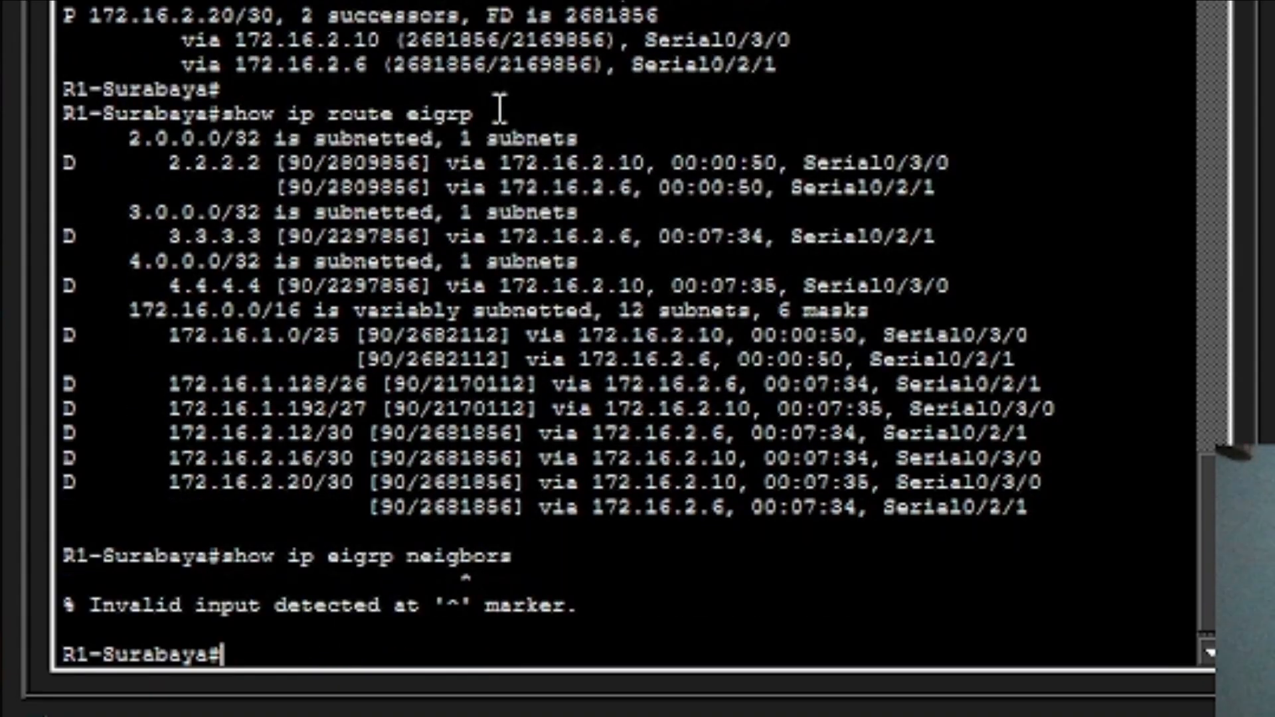
key("Up")
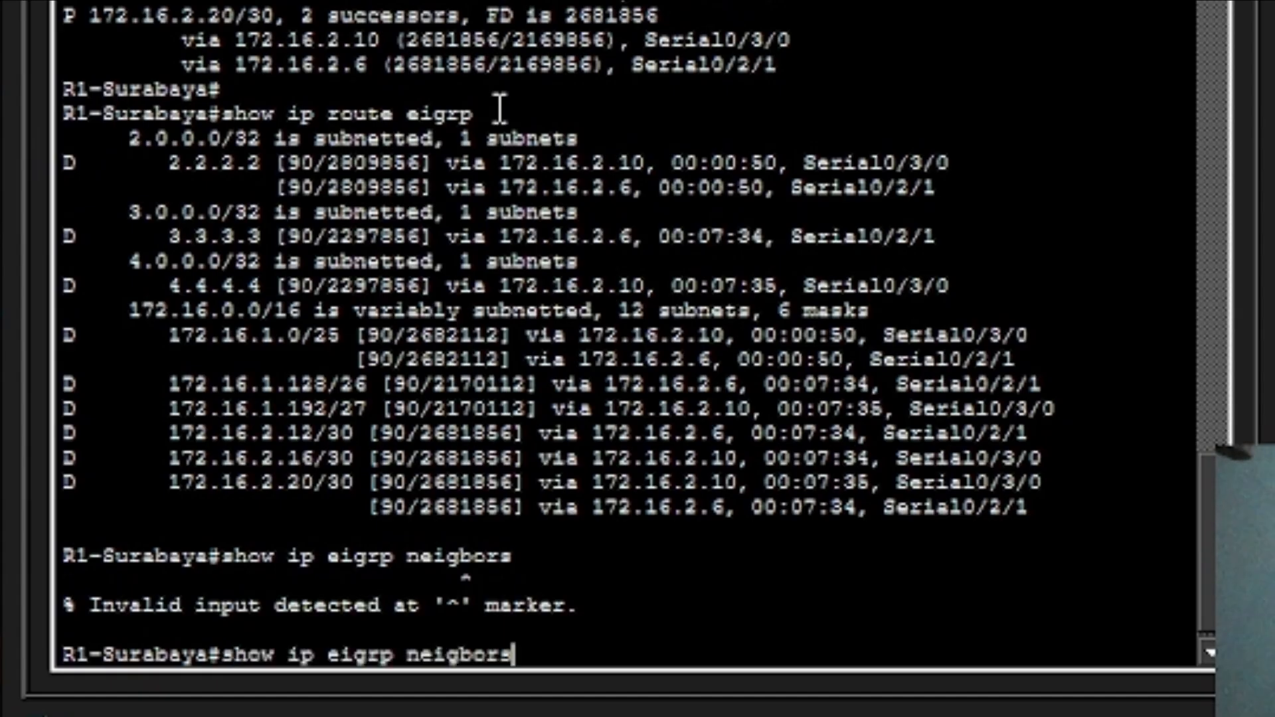
key("Left")
key("Left")
key("Left")
key("Left")
type("h")
key("Return")
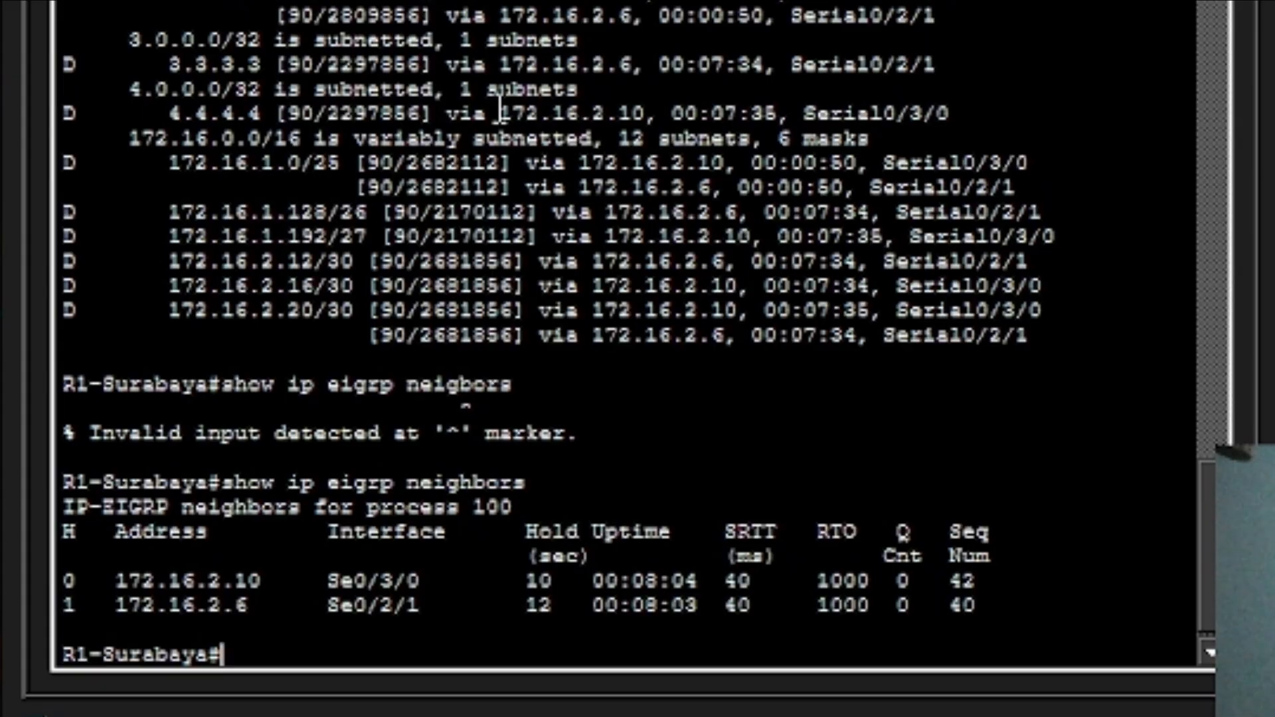
Return to global configuration mode with conf t.
key("Up")
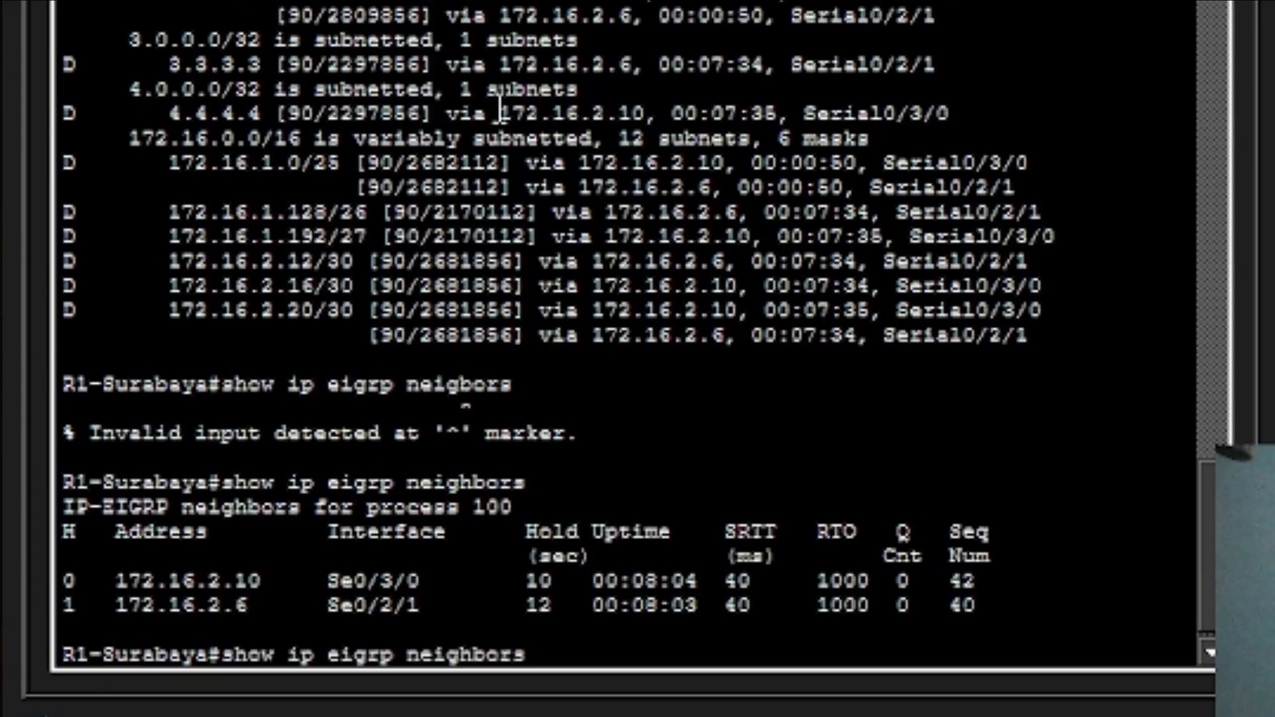
key("Up")
key("Up")
key("Up")
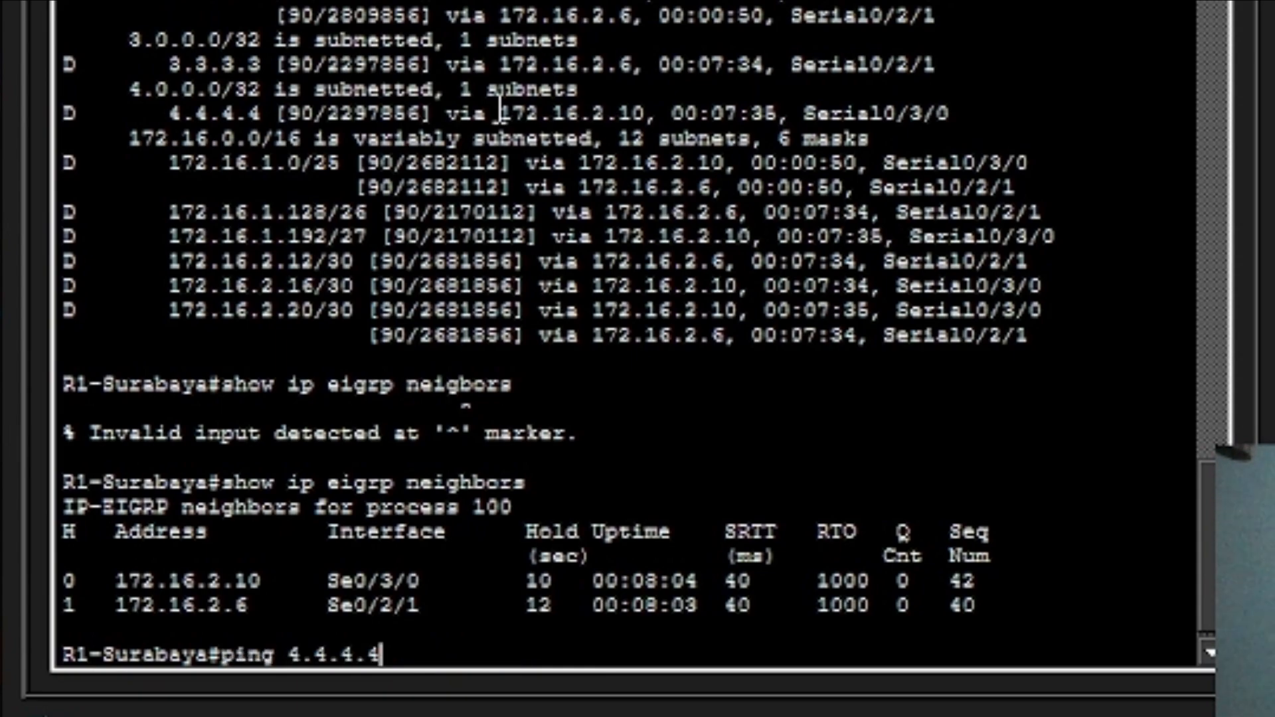
key("Up")
key("Up")
key("Up")
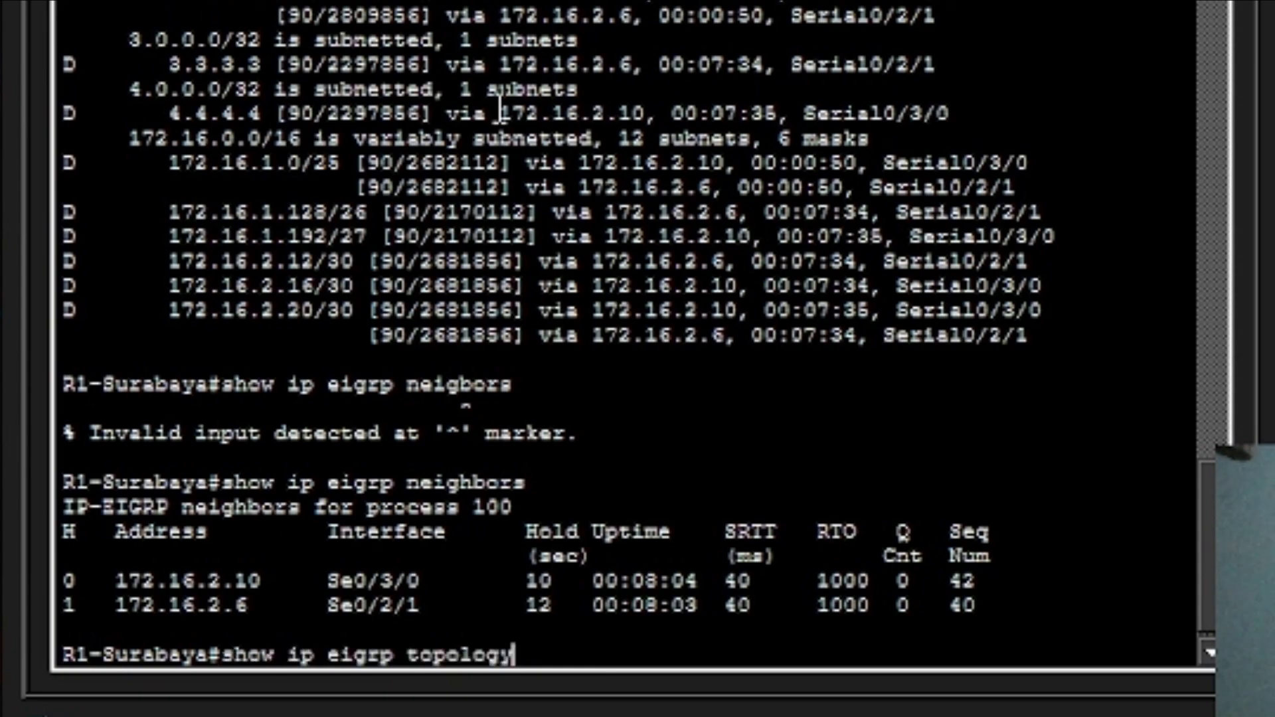
key("Down")
key("Return")
key("Up")
key("Up")
key("Up")
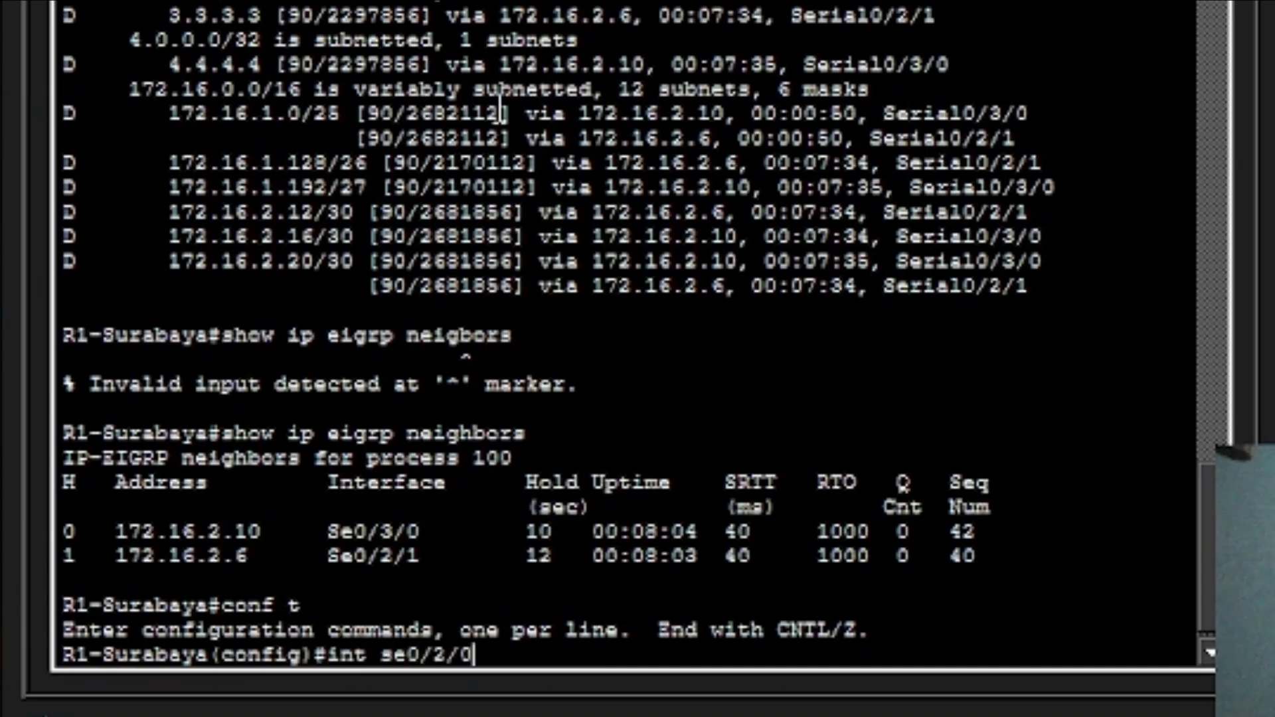
Re-enable interface Serial0/2/0 with no shutdown.
key("Return")
type("nos")
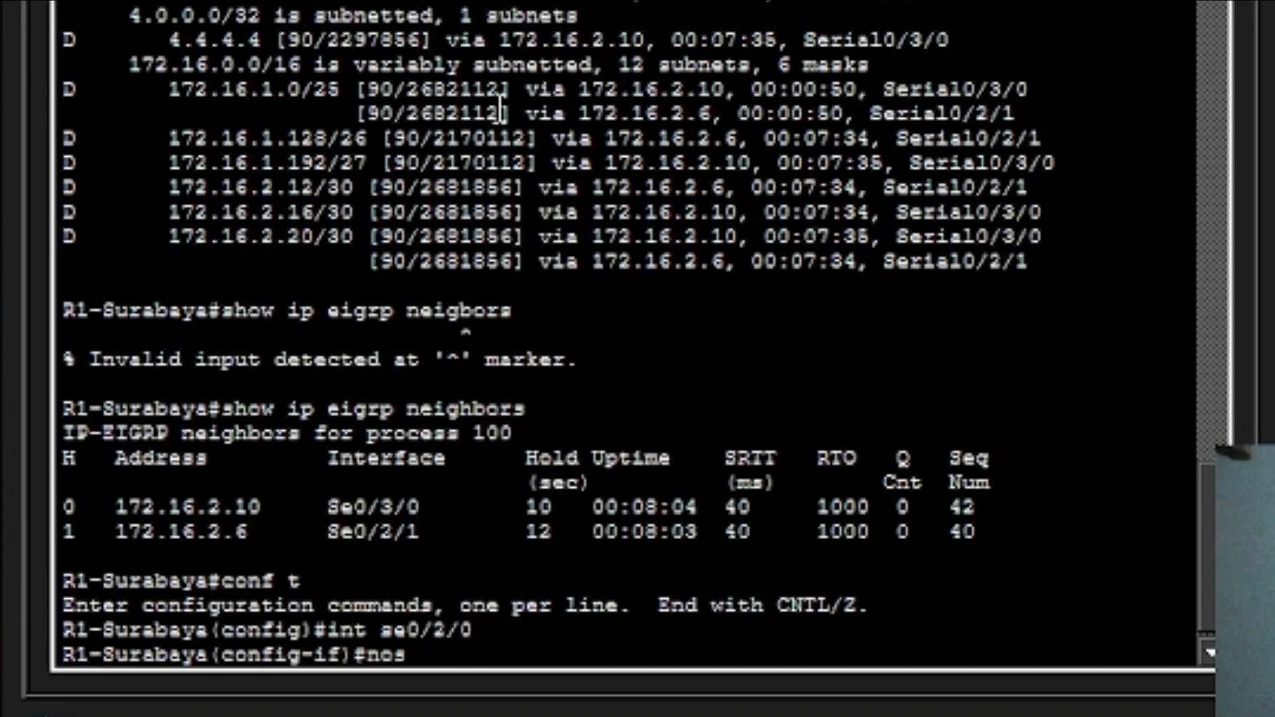
key("BackSpace")
key("BackSpace")
type("sh")
key("Return")
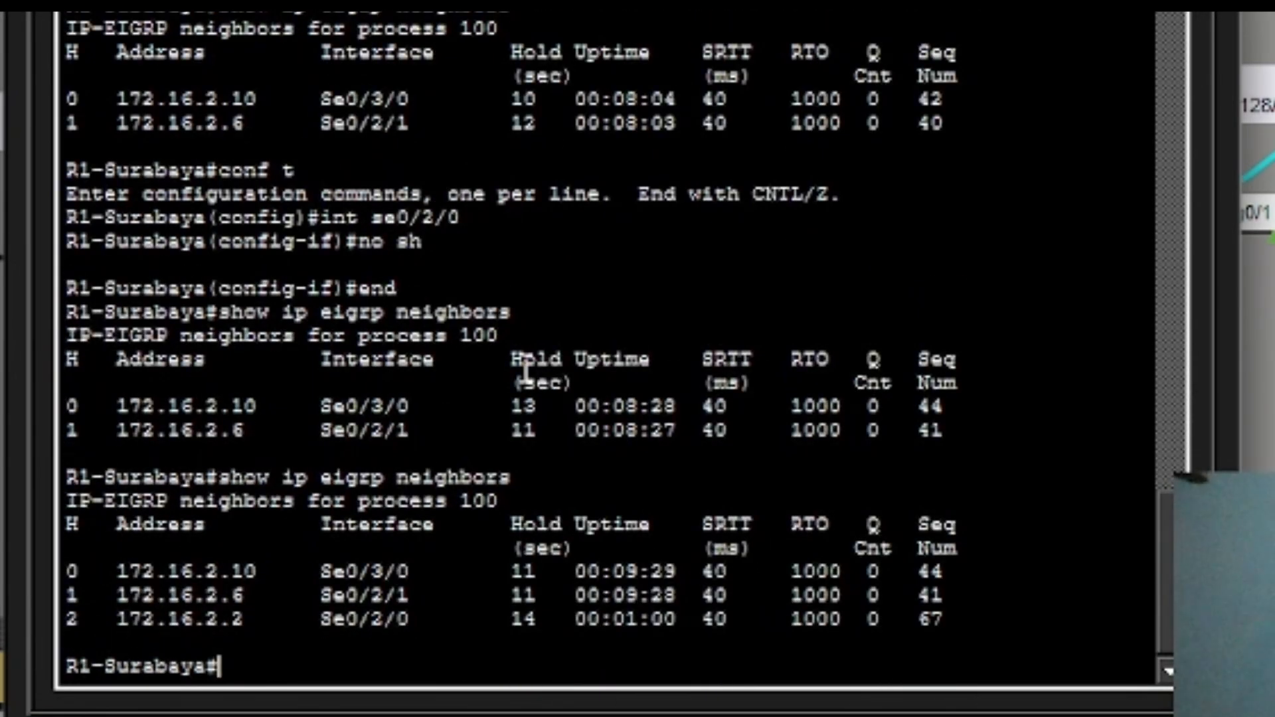
Recheck the EIGRP neighbor table, now listing 172.16.2.2 as a third neighbor.
key("Up")
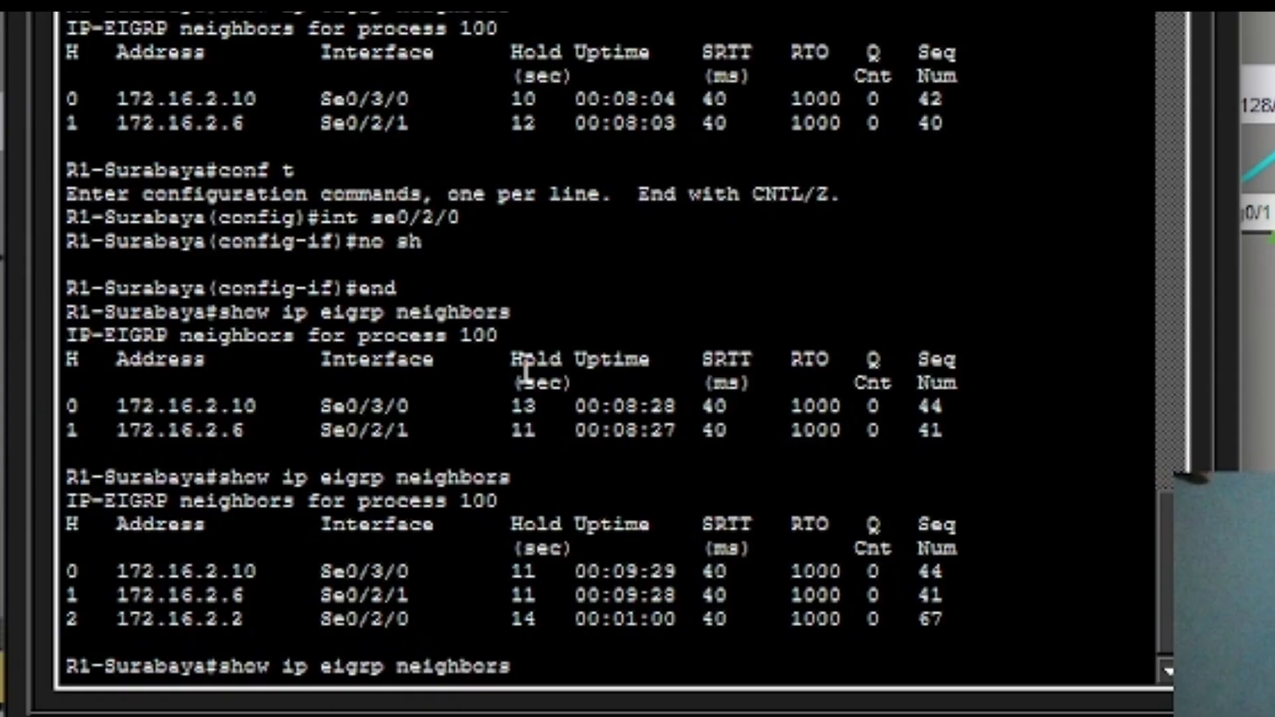
key("Up")
key("Down")
key("Down")
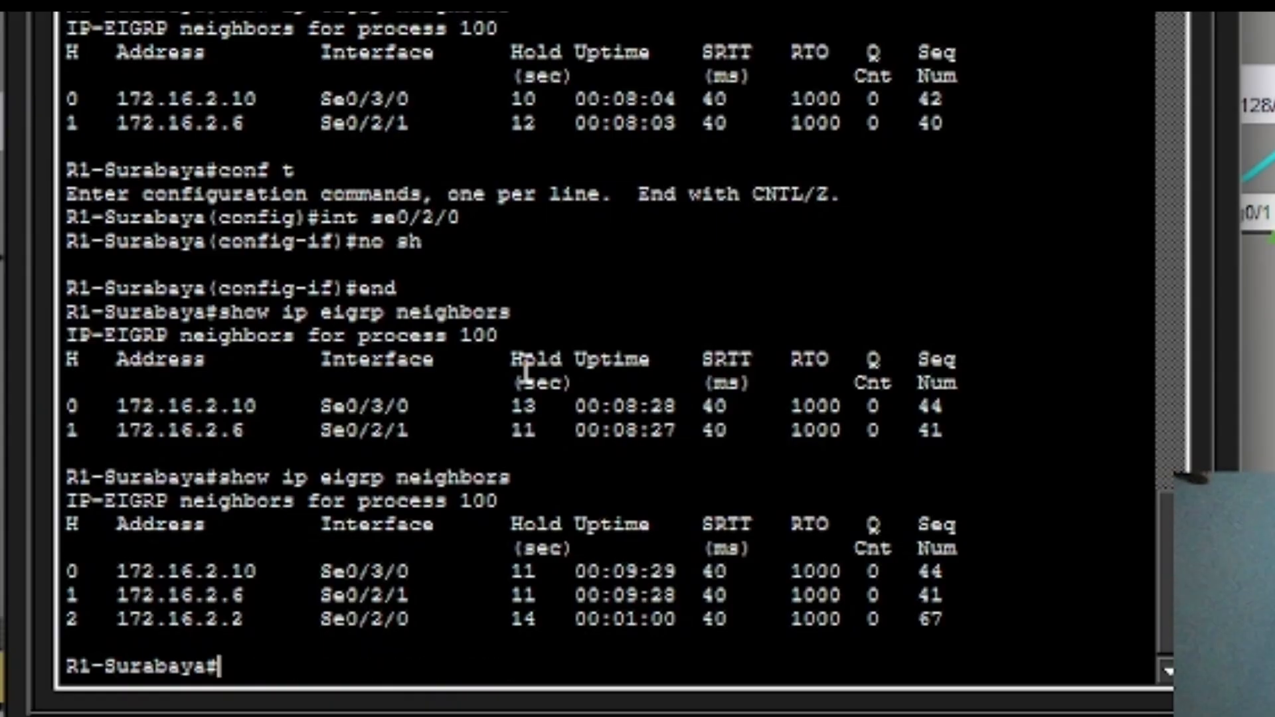
key("Up")
key("Return")
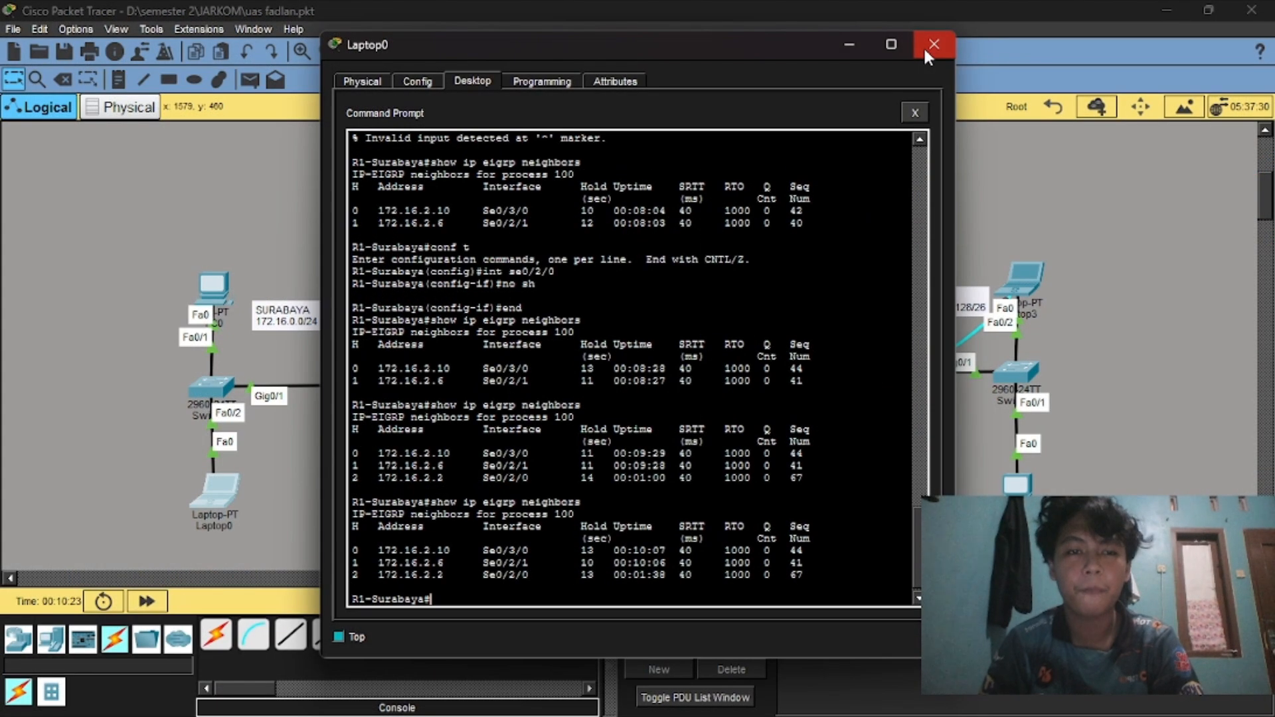
Close the Laptop2 terminal window to view the R1–R4 logical topology.
left_click(923, 46)
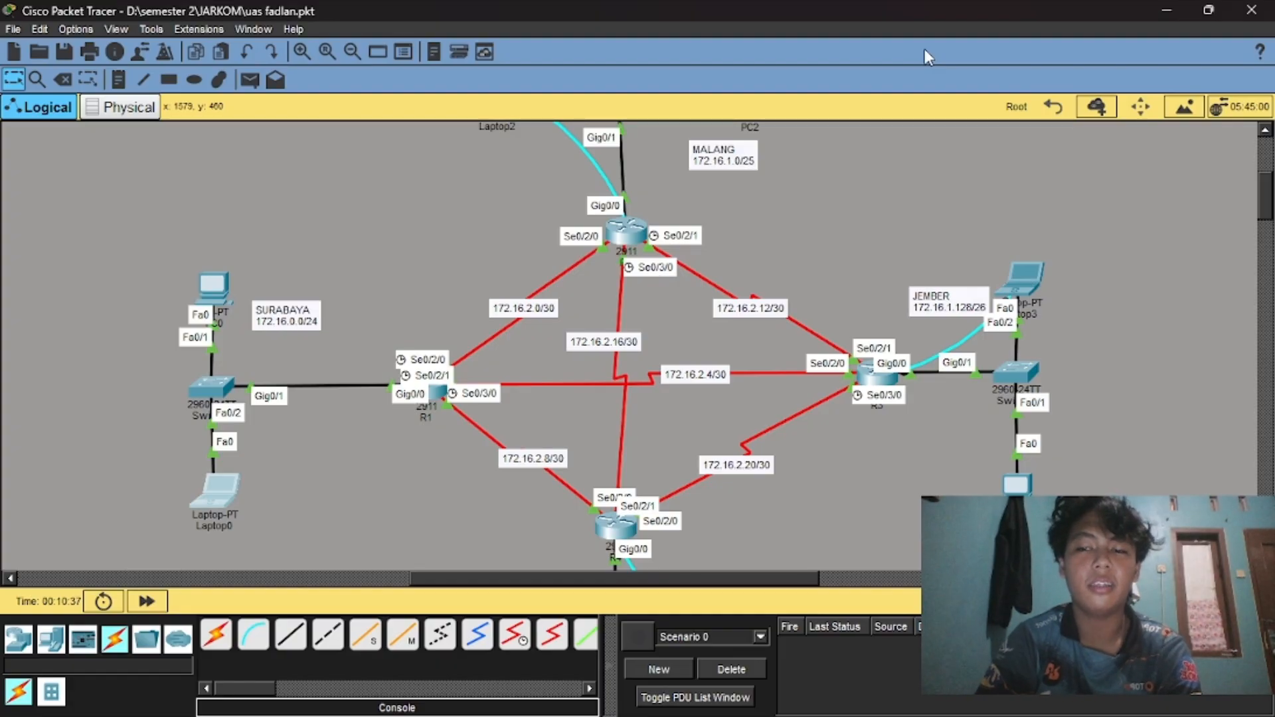
scroll(849, 214, "up", 3)
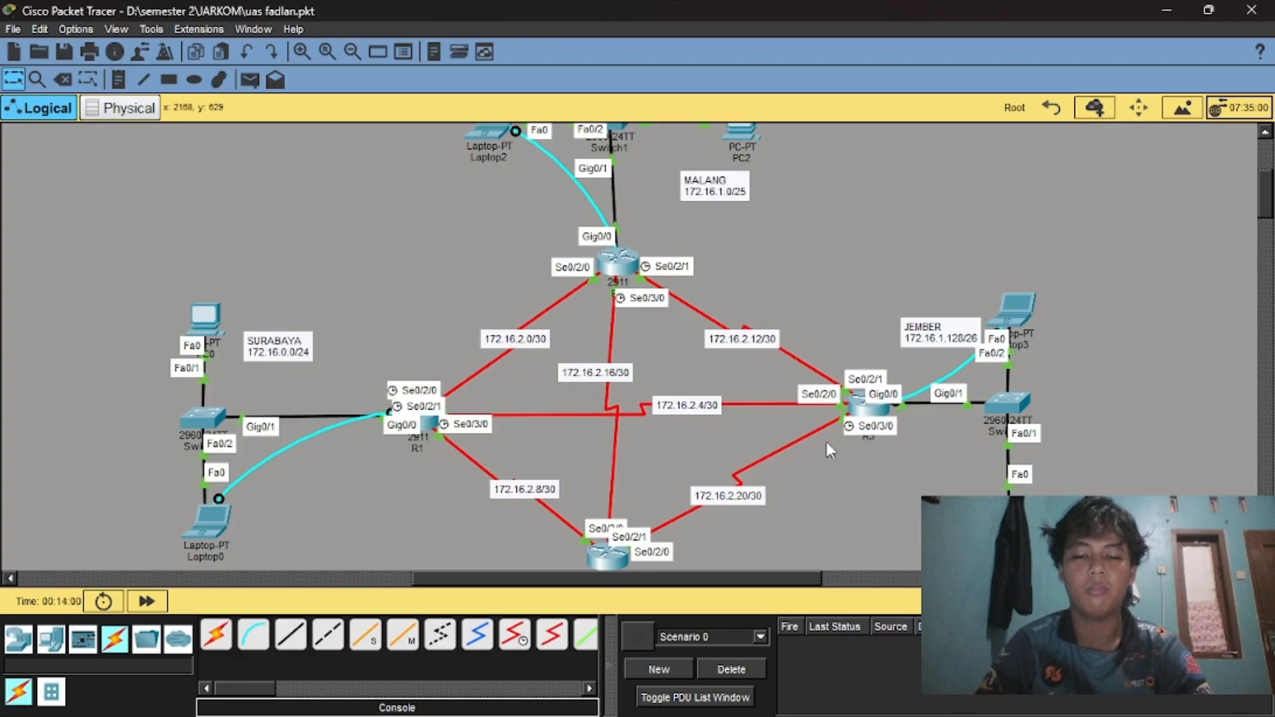
mouse_move(963, 711)
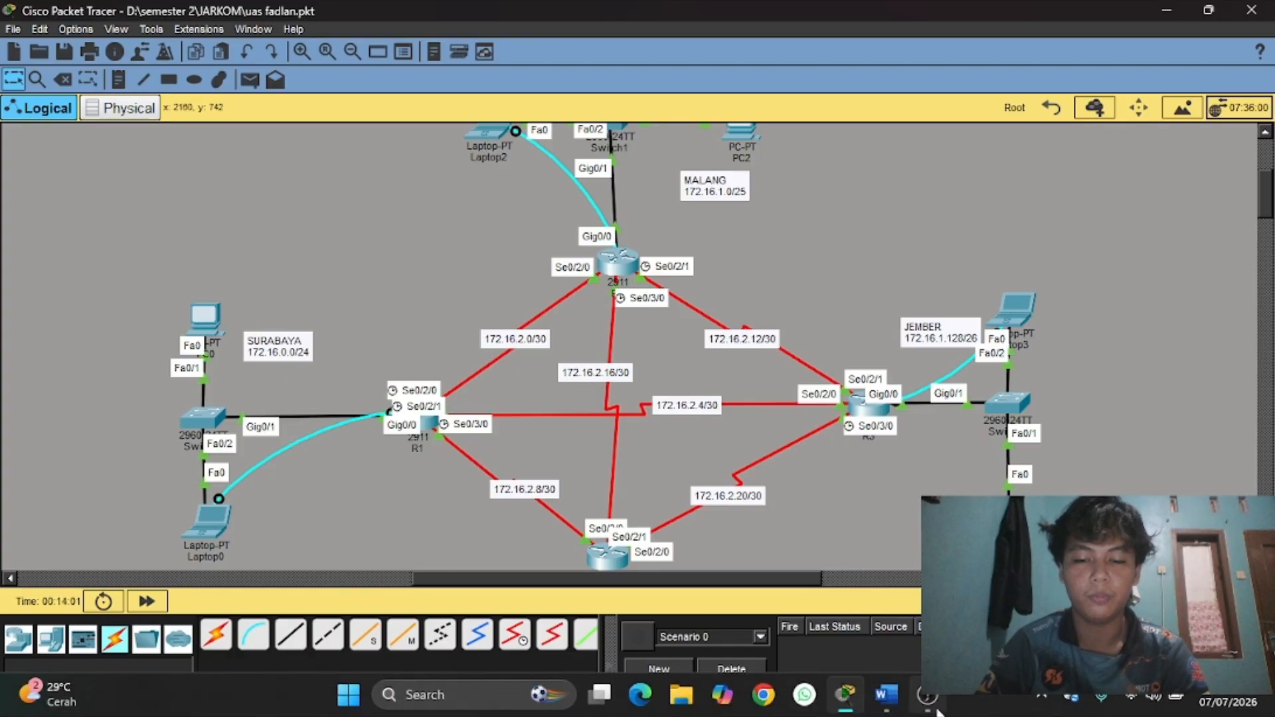